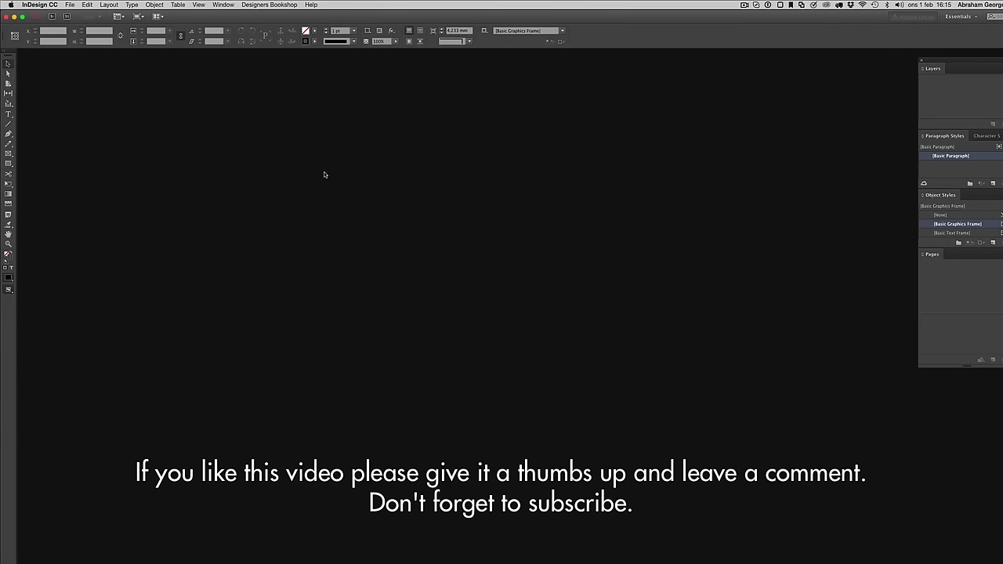
Open the Grid Calculator Pro Edition plug-in and move its window clear of the blank spread
click(272, 4)
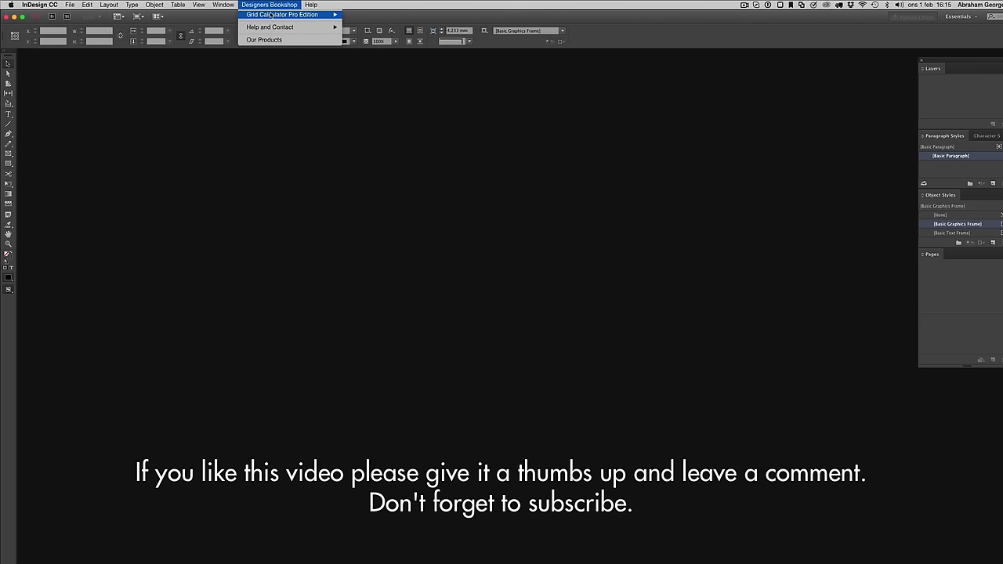
mouse_move(271, 16)
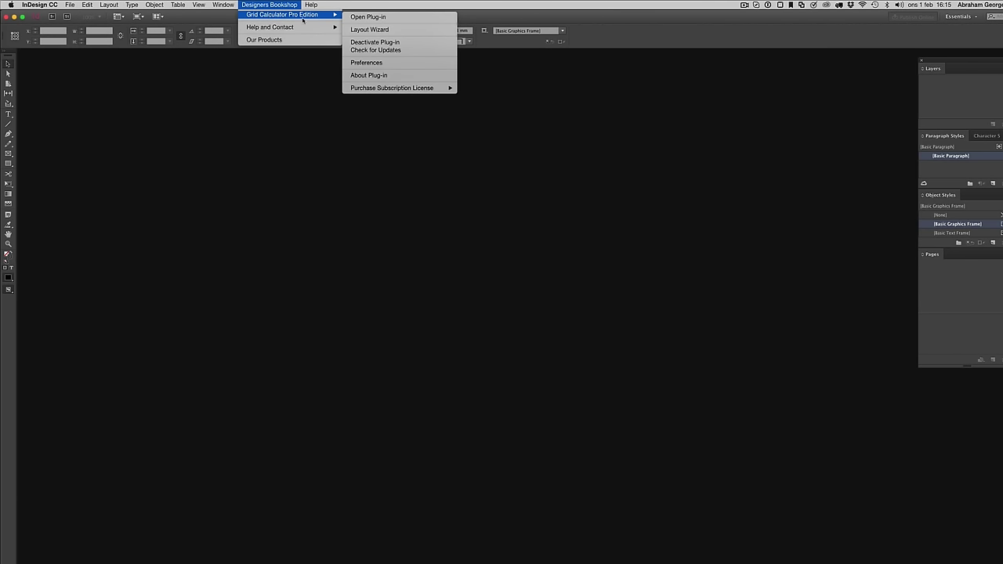
click(361, 17)
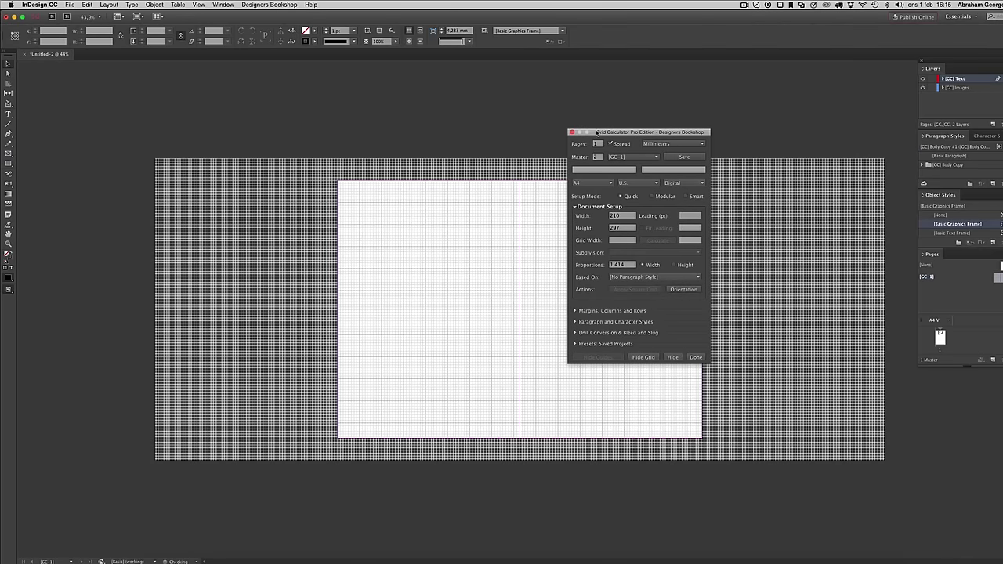
drag(597, 133, 737, 129)
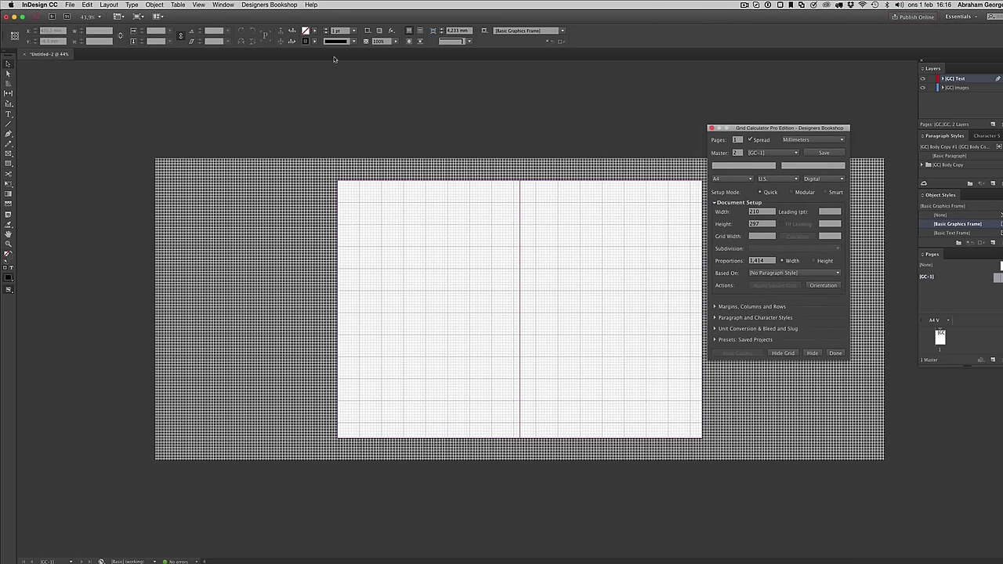
click(289, 4)
mouse_move(285, 17)
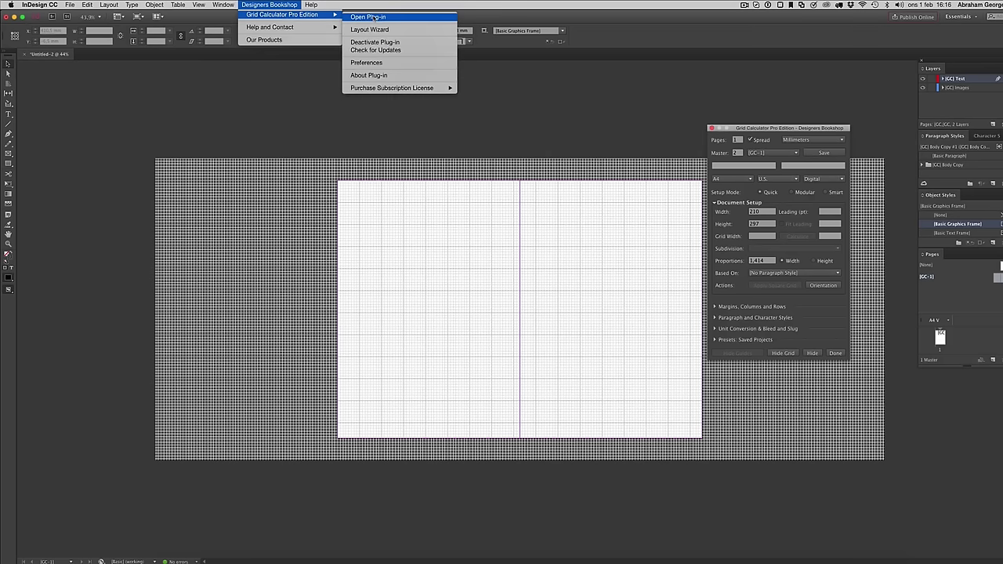
click(383, 44)
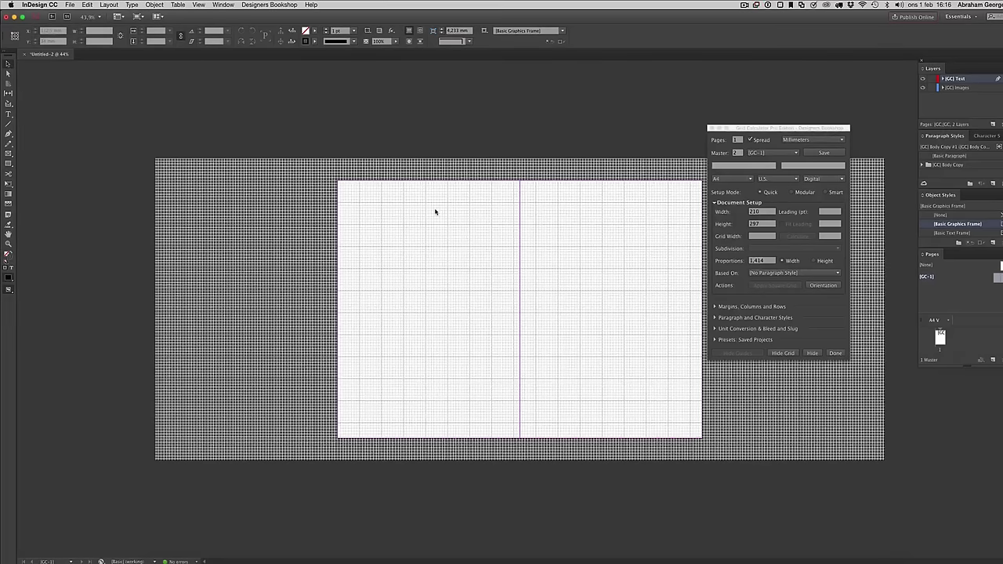
click(282, 4)
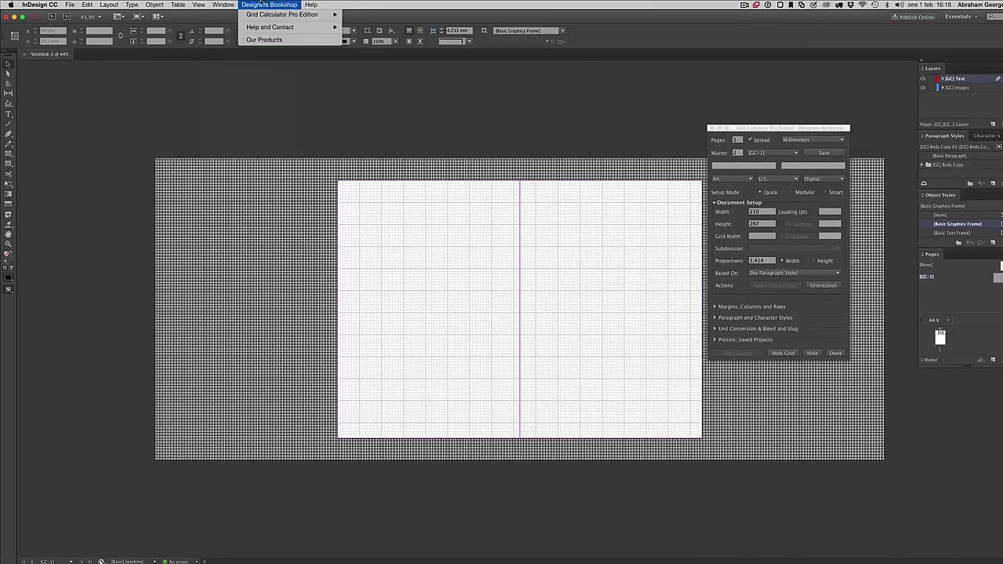
mouse_move(265, 17)
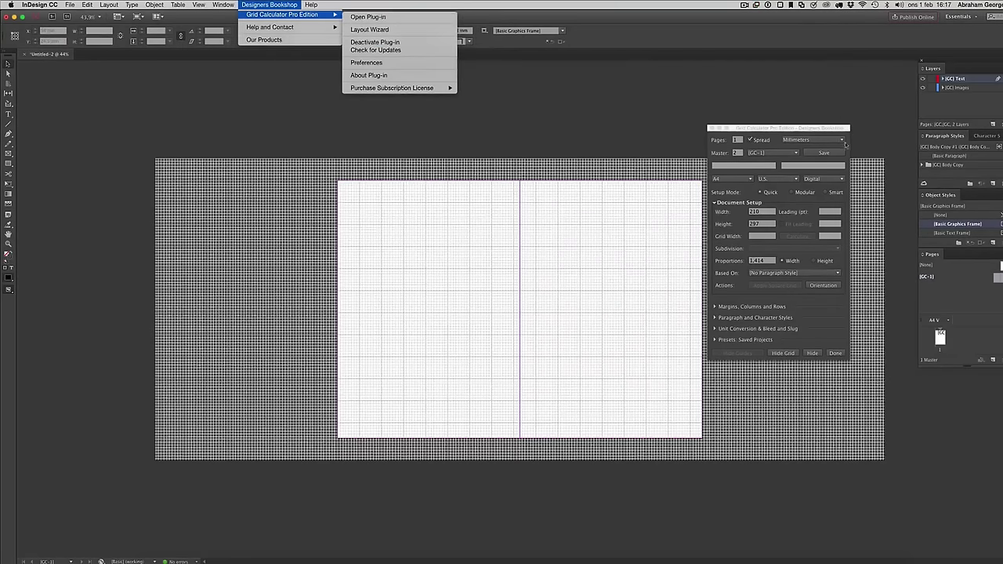
click(788, 129)
Try the Modular setup mode, return to Quick mode, and set the document's leading to 12 pt
drag(787, 129, 685, 138)
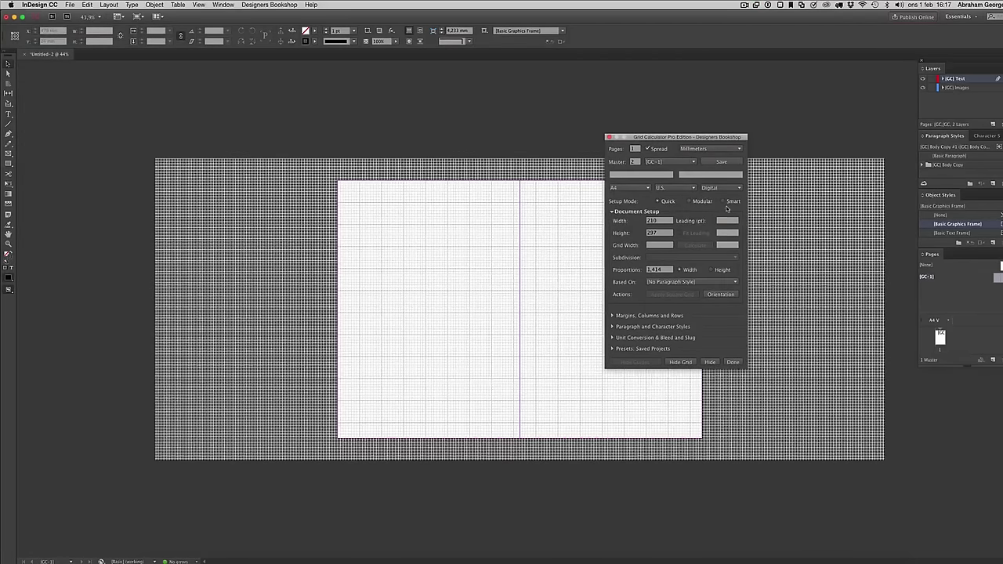
click(696, 201)
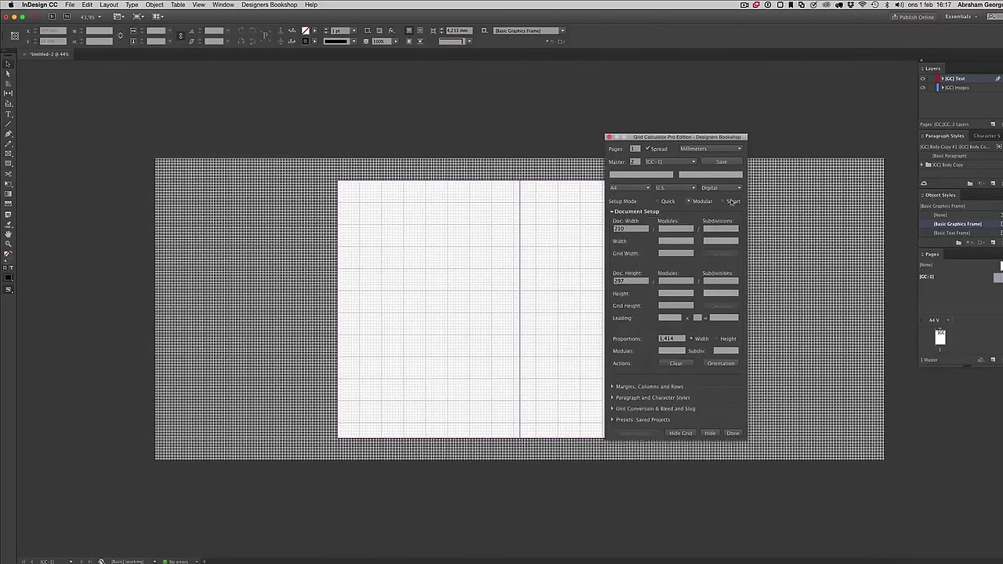
click(671, 202)
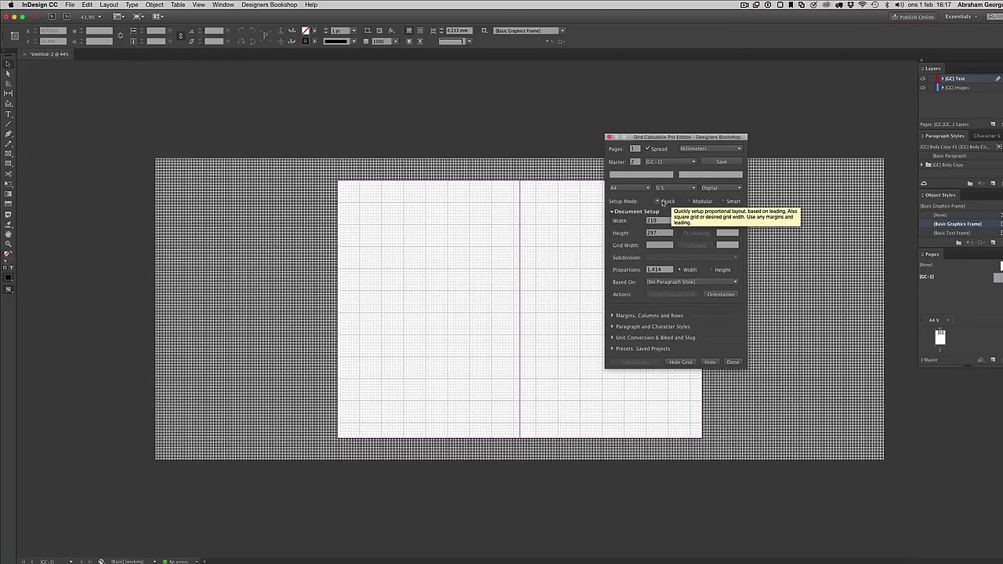
click(725, 222)
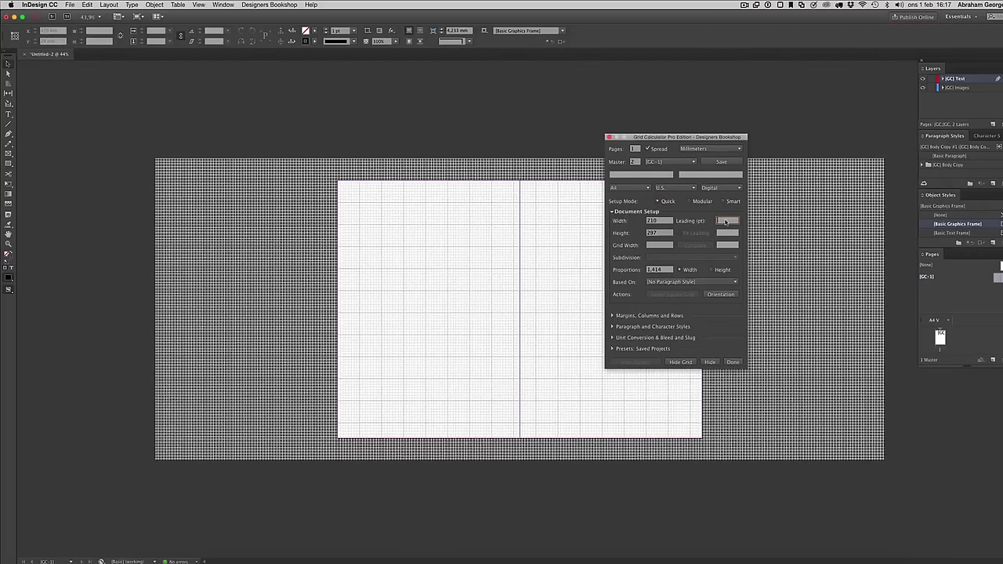
text(12)
Switch the document's measurement units to inches and back to millimeters
click(709, 150)
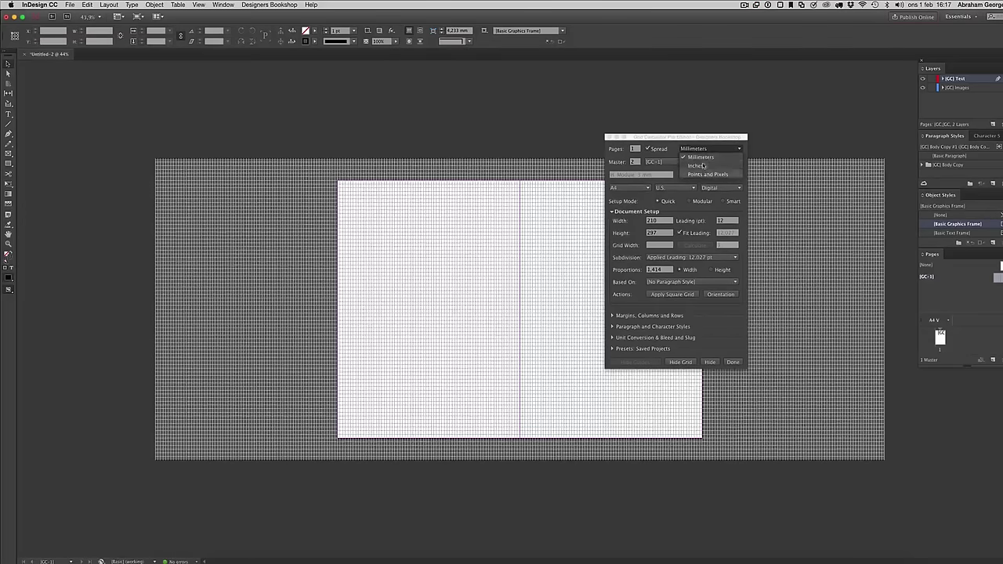
click(702, 156)
click(708, 148)
click(696, 165)
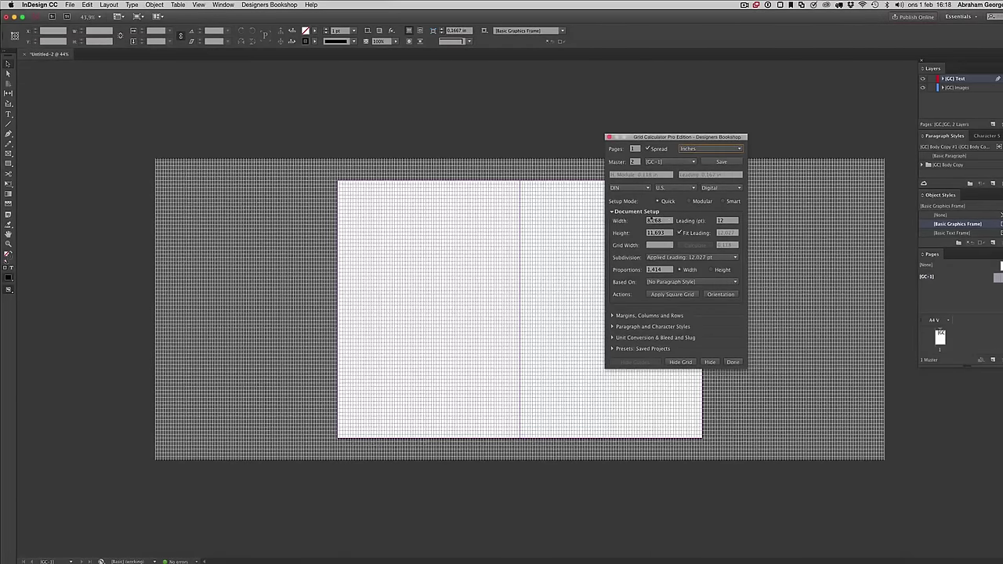
click(709, 149)
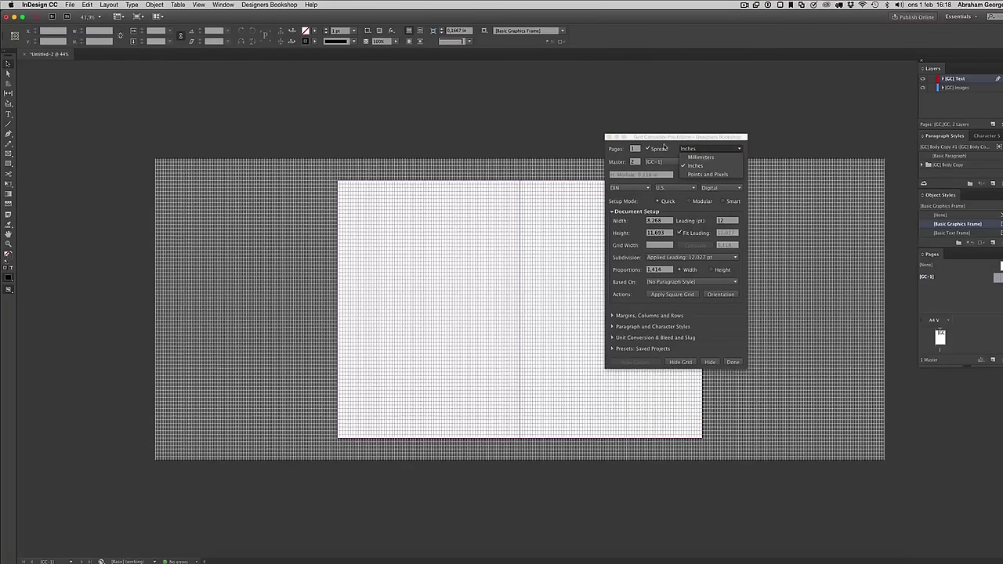
click(689, 157)
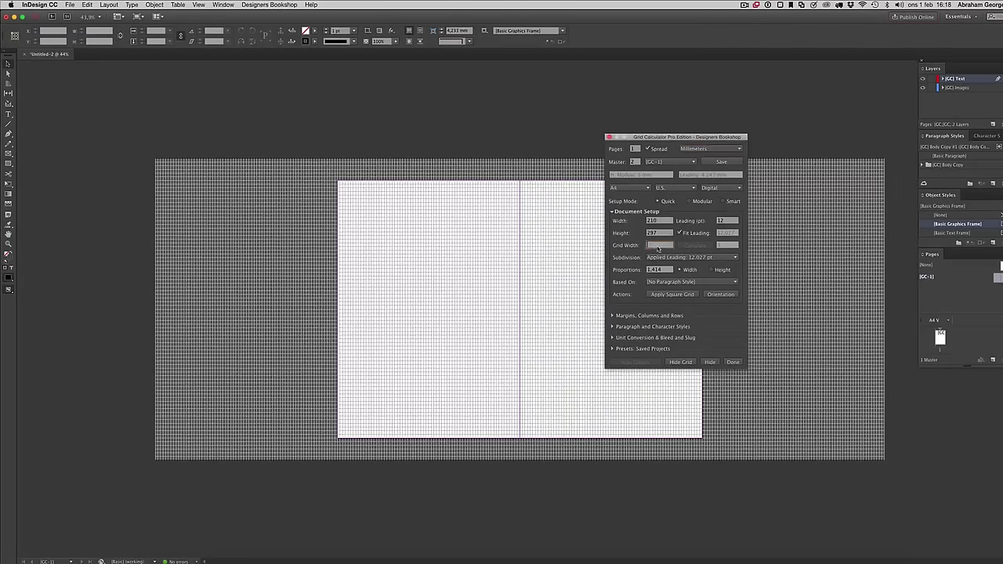
Draw a black-filled rectangle over the first grid module of the right-hand page, about 3 × 4.24 mm, starting at the spine
click(520, 243)
key(super+equal)
key(super+equal)
key(super+equal)
key(super+equal)
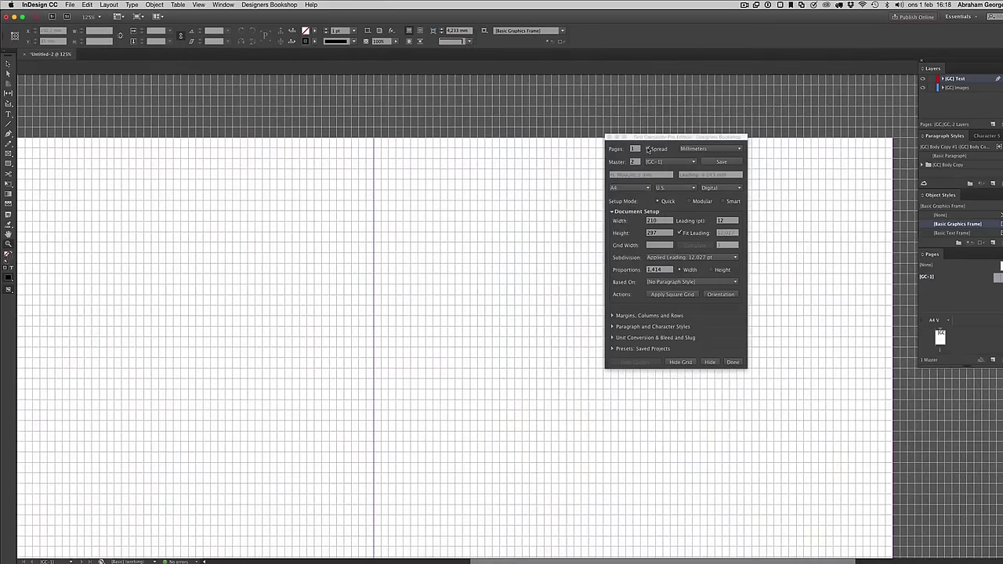
drag(649, 138, 865, 190)
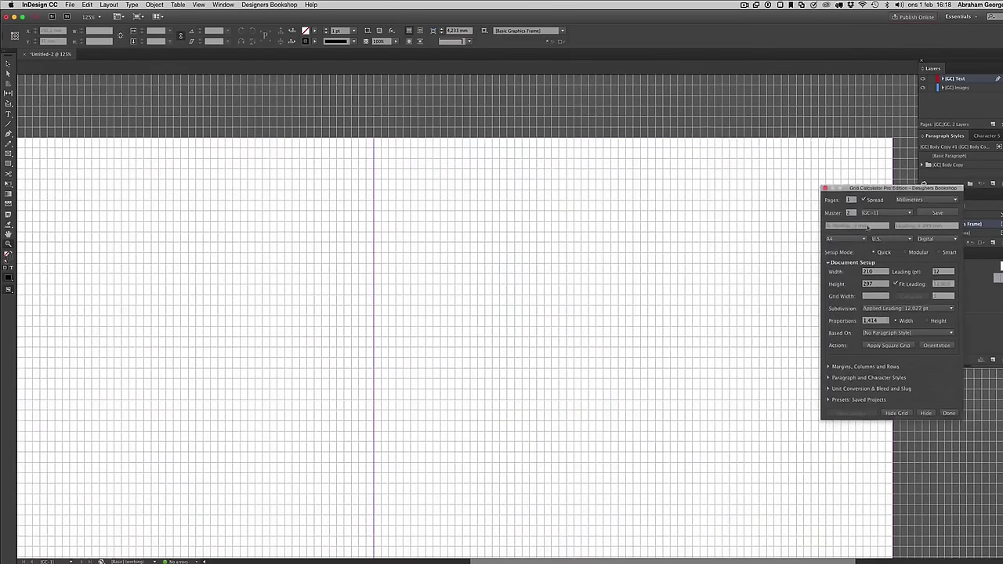
click(595, 149)
key(super+equal)
key(super+equal)
click(656, 262)
scroll(667, 224, right, 5)
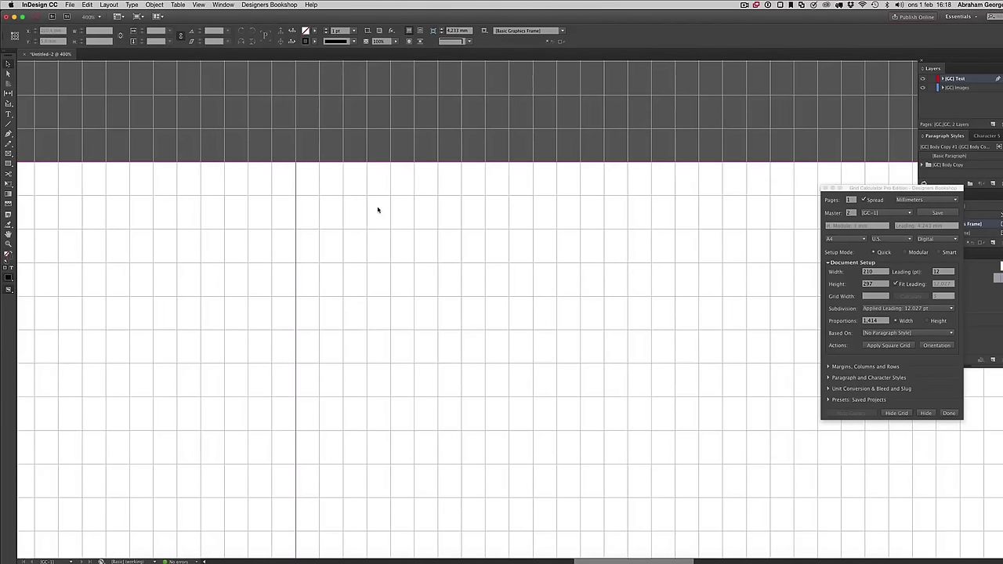
key(m)
key(shift+x)
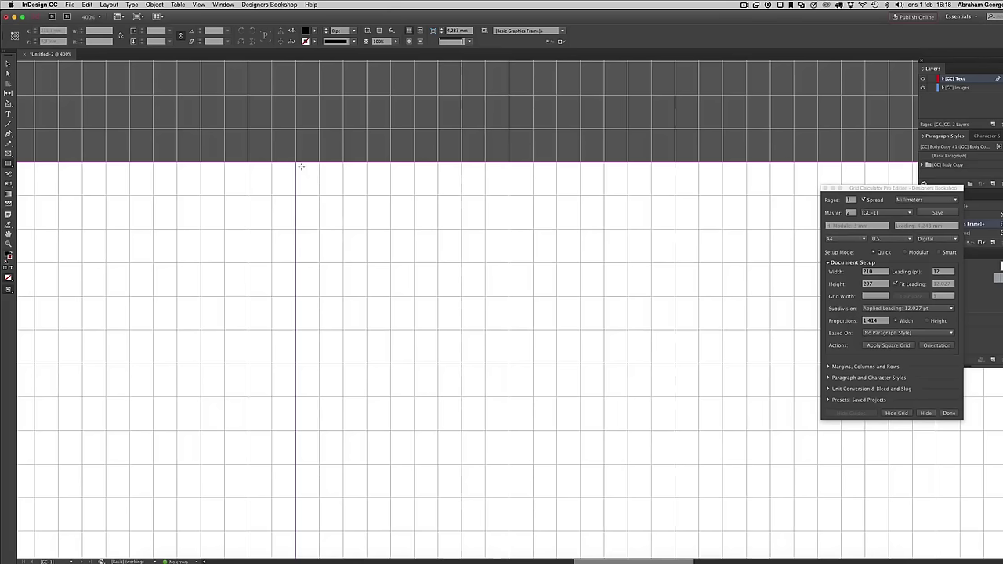
drag(298, 164, 319, 198)
Enlarge the black rectangle to cover the whole right-hand page at 210 × 297 mm, and delete it
key(super+1)
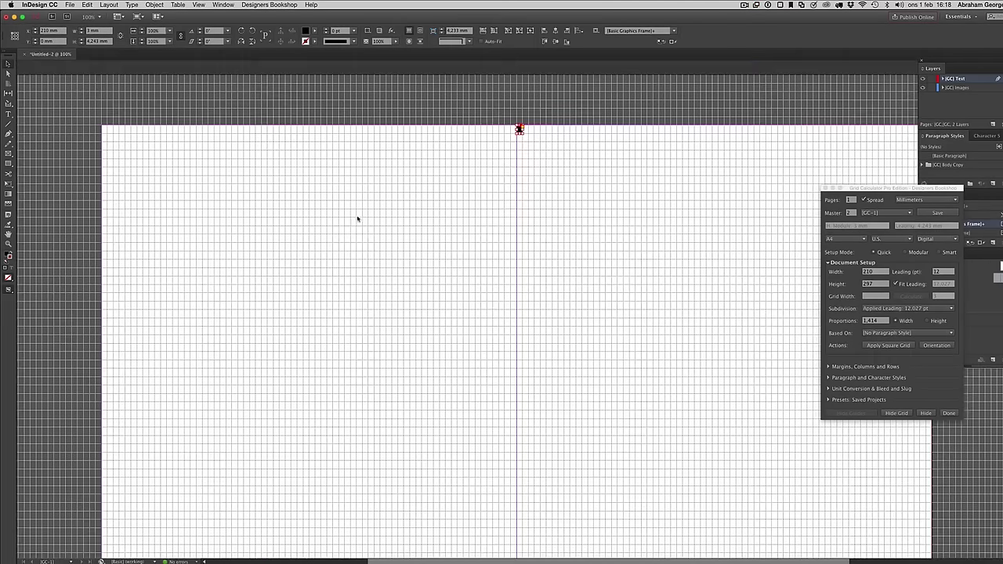
key(super+minus)
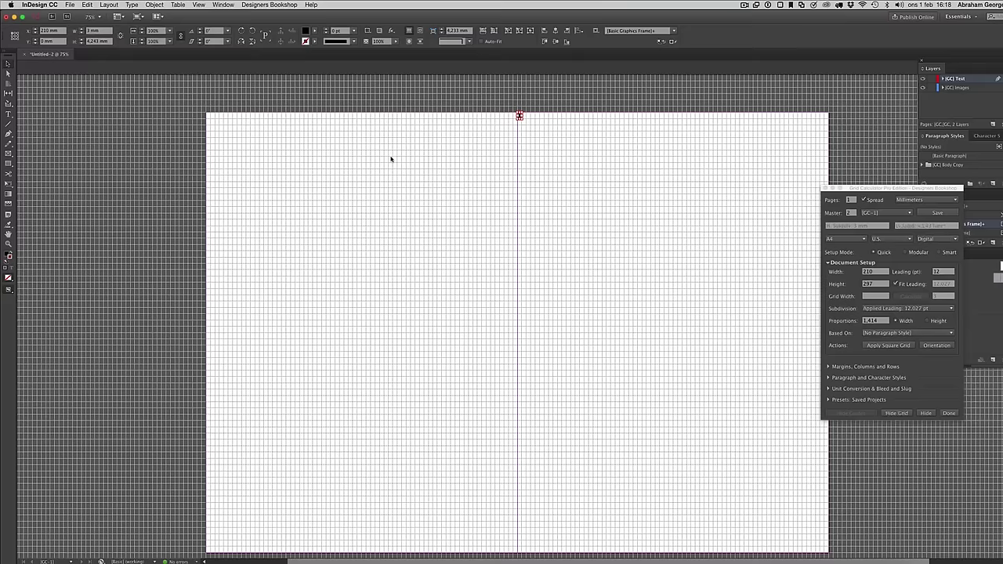
scroll(445, 155, down, 3)
scroll(446, 154, right, 5)
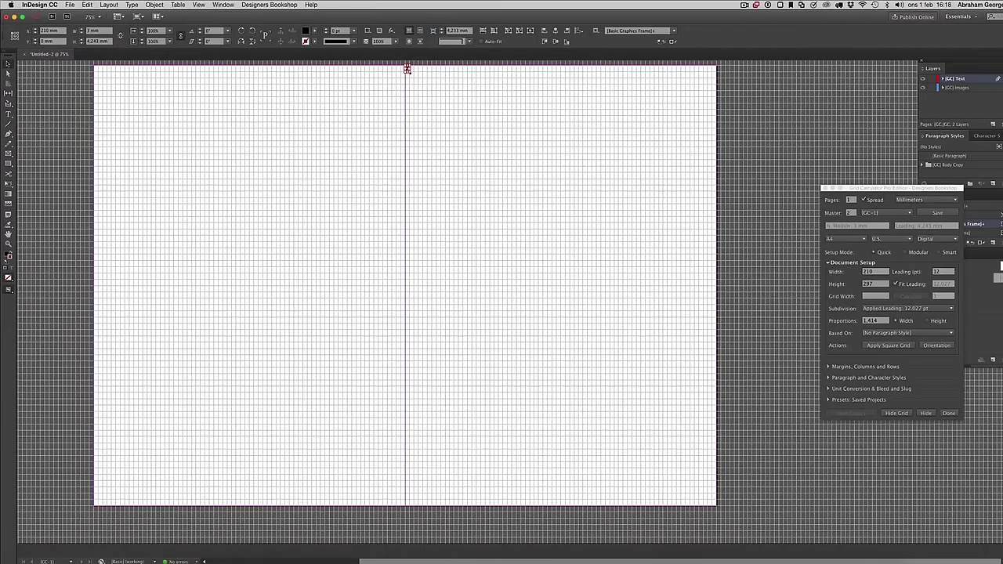
drag(407, 69, 717, 461)
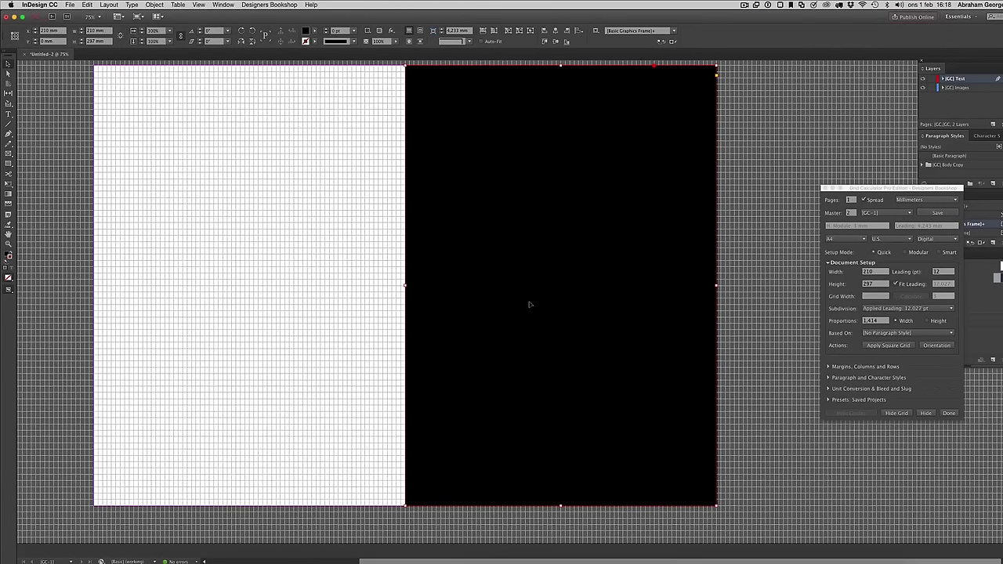
key(Delete)
click(515, 208)
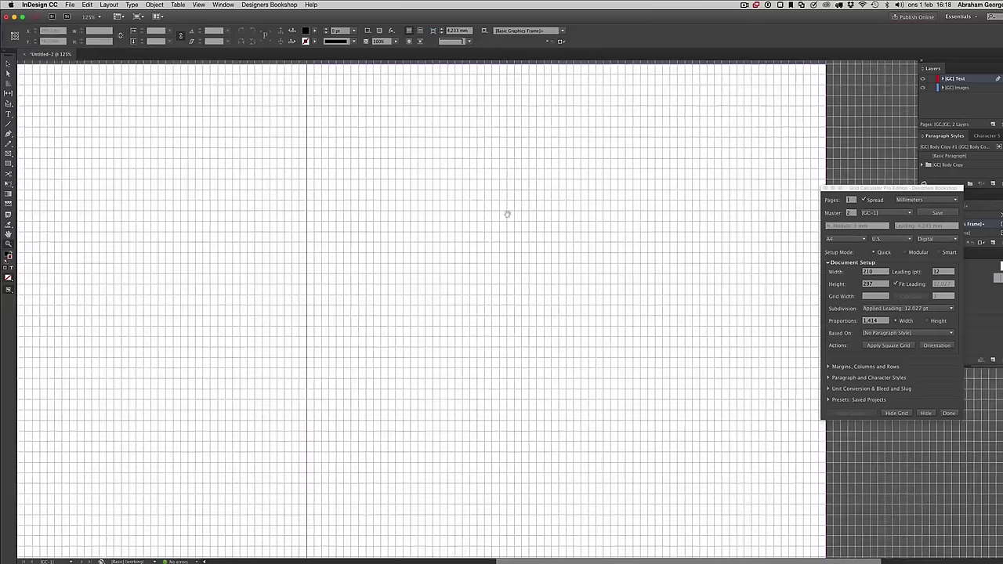
drag(854, 188, 705, 164)
click(727, 272)
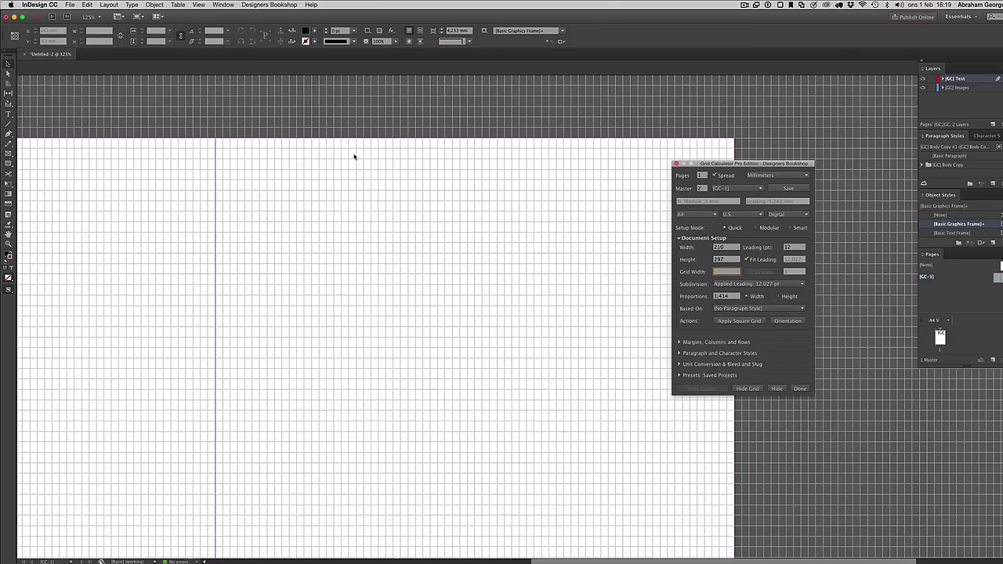
text(z)
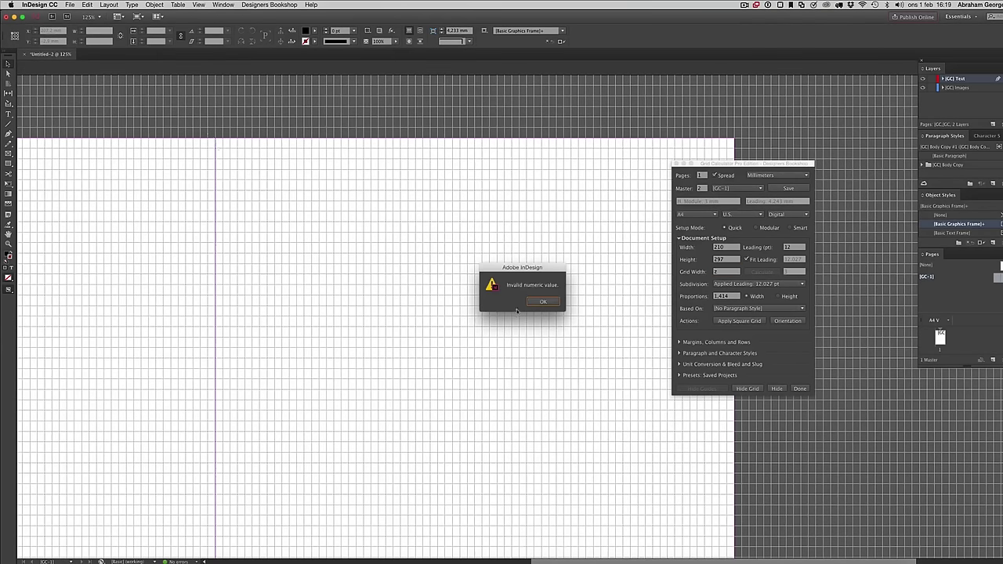
key(Return)
Draw a black rectangle of about 3 × 4.24 mm over the right-hand page's first grid module and select its width value
key(z)
drag(197, 152, 308, 206)
drag(421, 201, 121, 86)
key(m)
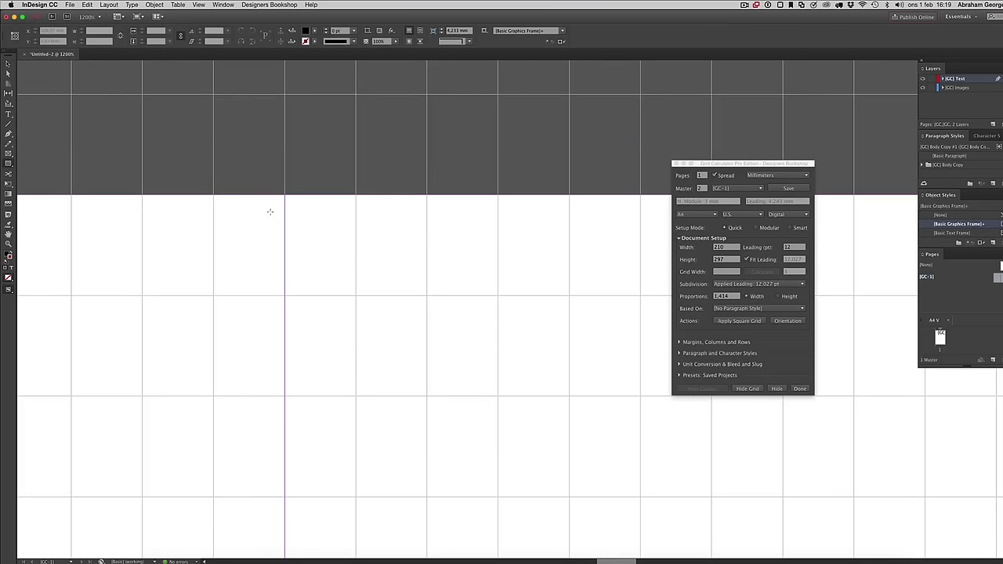
drag(282, 191, 357, 296)
click(104, 34)
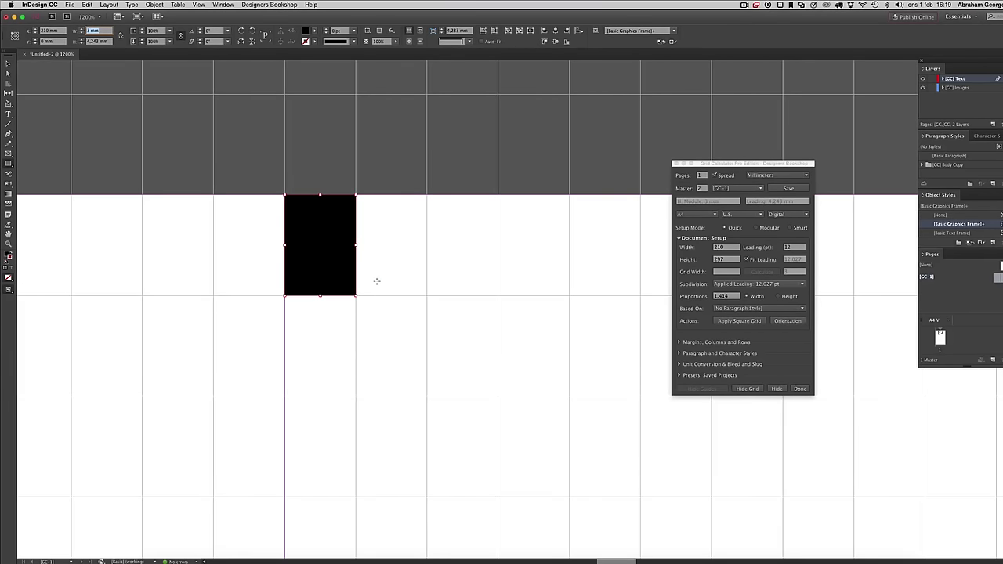
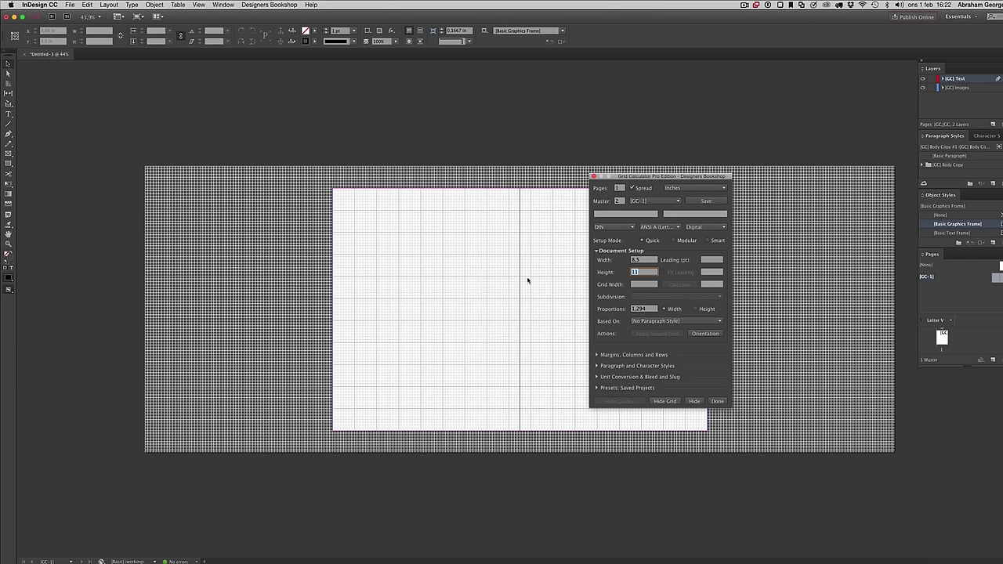
Set the leading to 12 pt for the letter-size document in inches, and move the plug-in window off the grid
click(470, 262)
key(z)
click(481, 261)
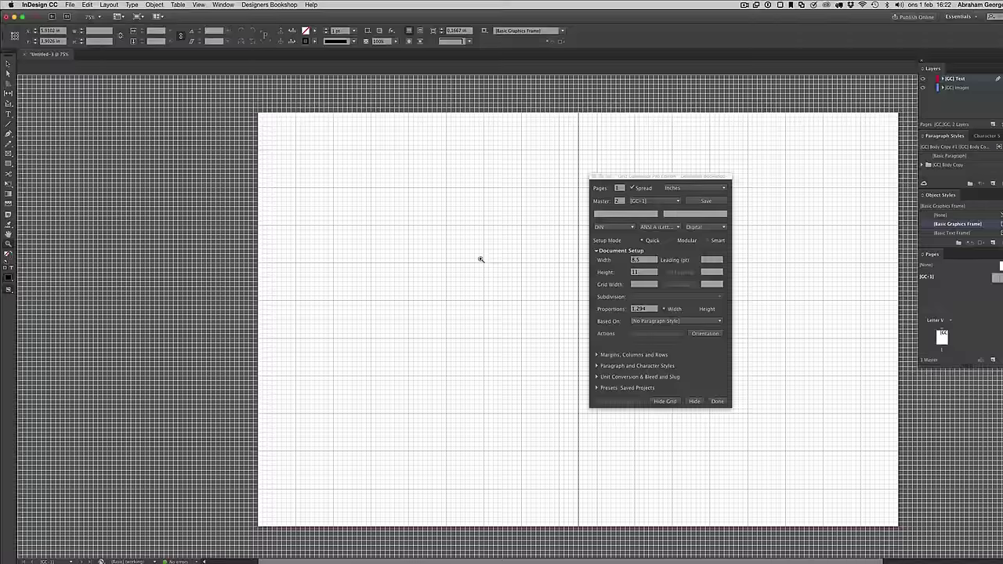
click(481, 259)
key(v)
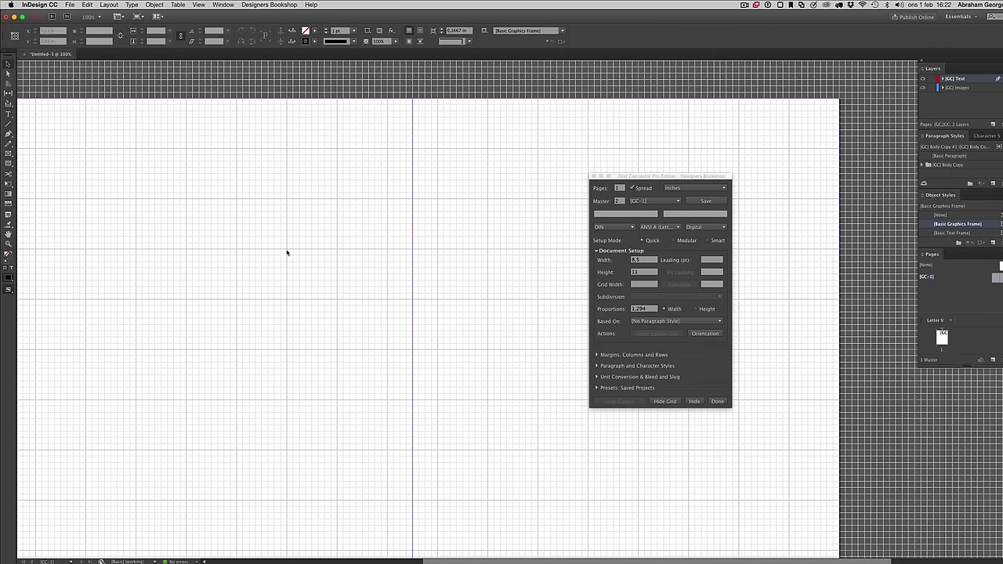
click(706, 263)
text(12)
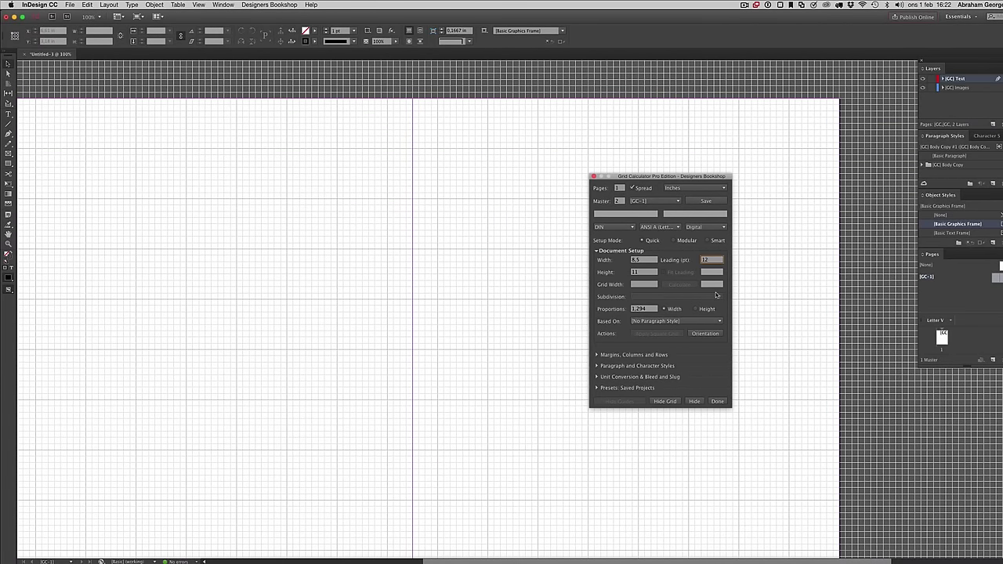
drag(669, 177, 786, 186)
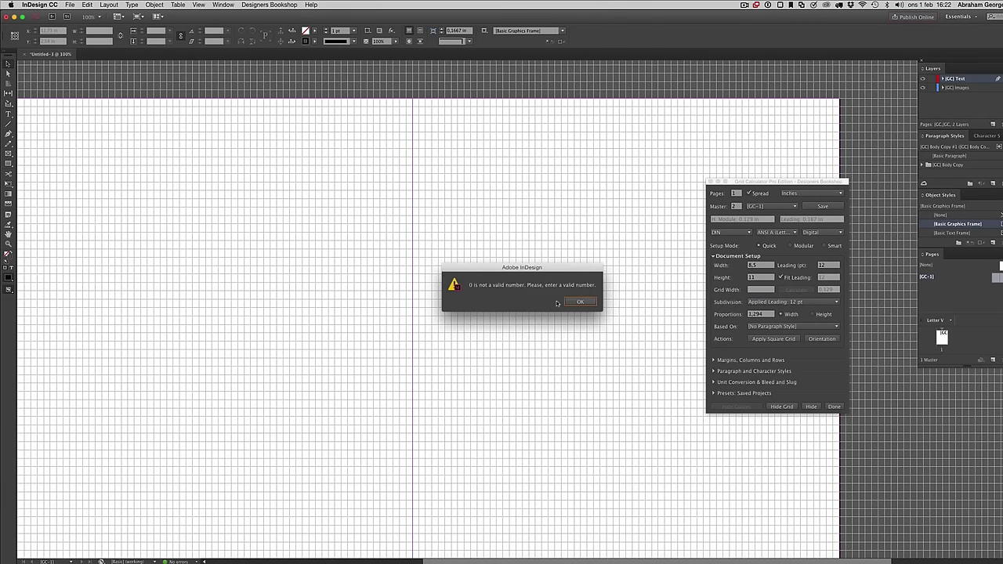
click(566, 303)
scroll(609, 253, right, 5)
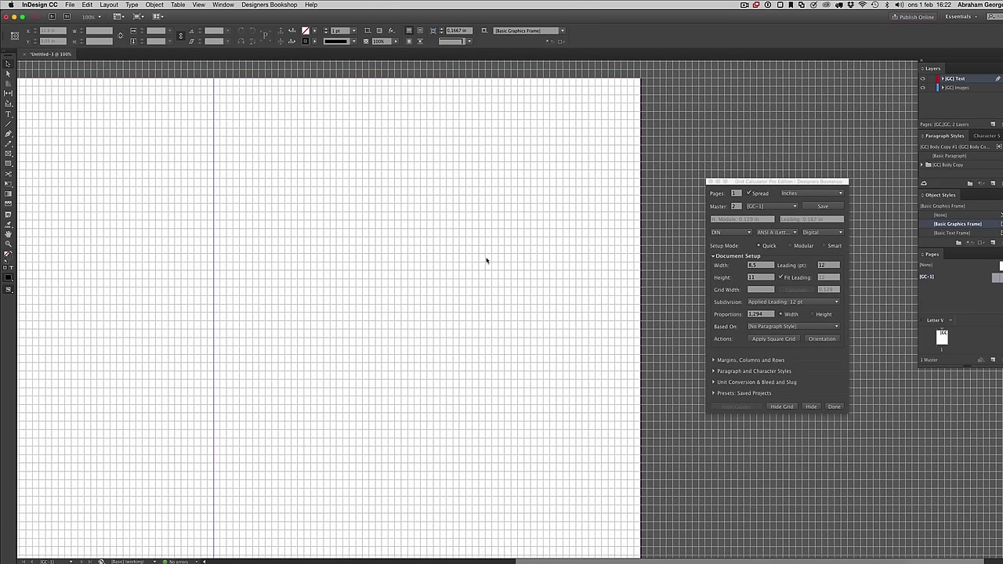
Apply a custom grid width of 0.2 in to the letter-size grid, and move the plug-in window beside the page edge
click(752, 290)
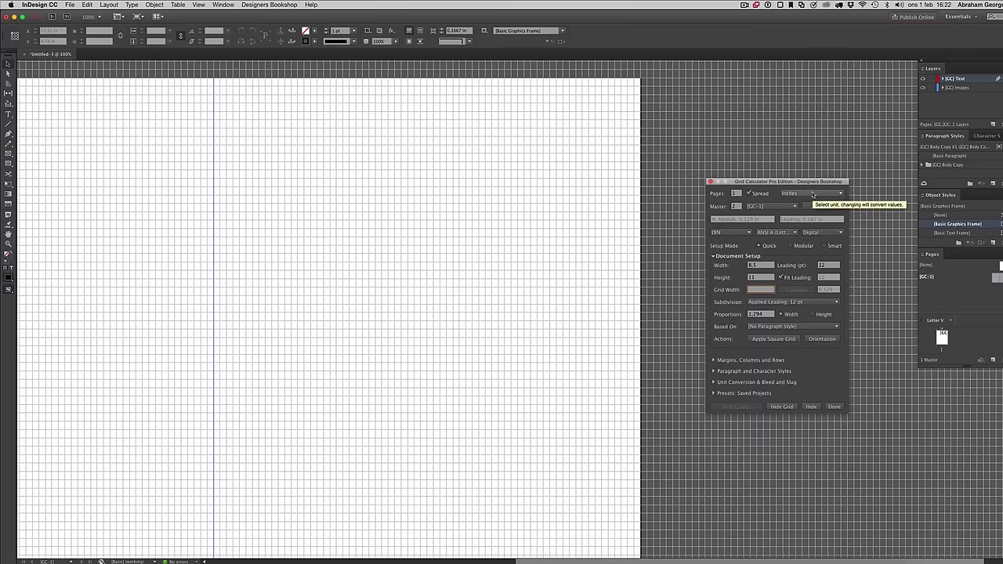
text(1)
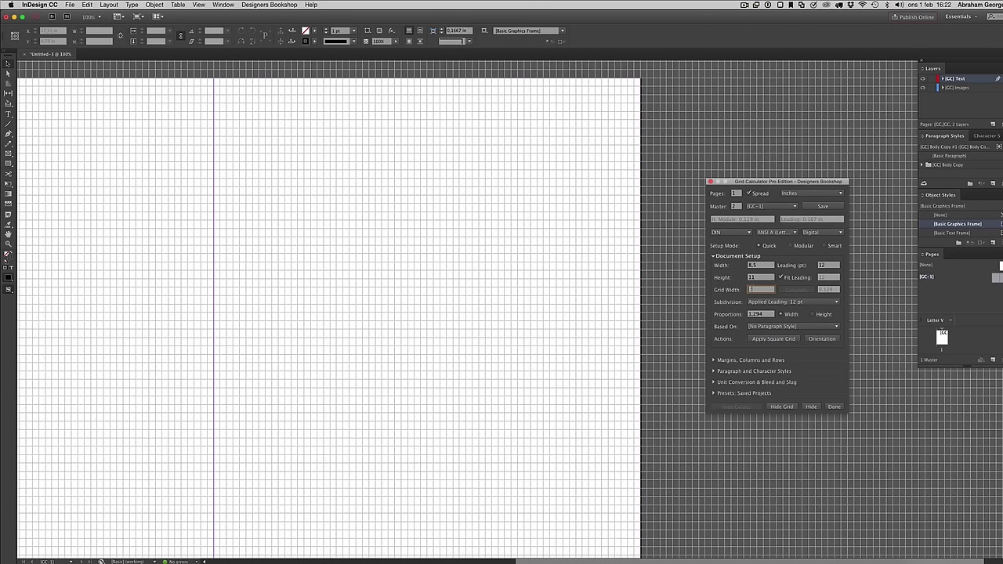
key(BackSpace)
text(0.2)
click(794, 292)
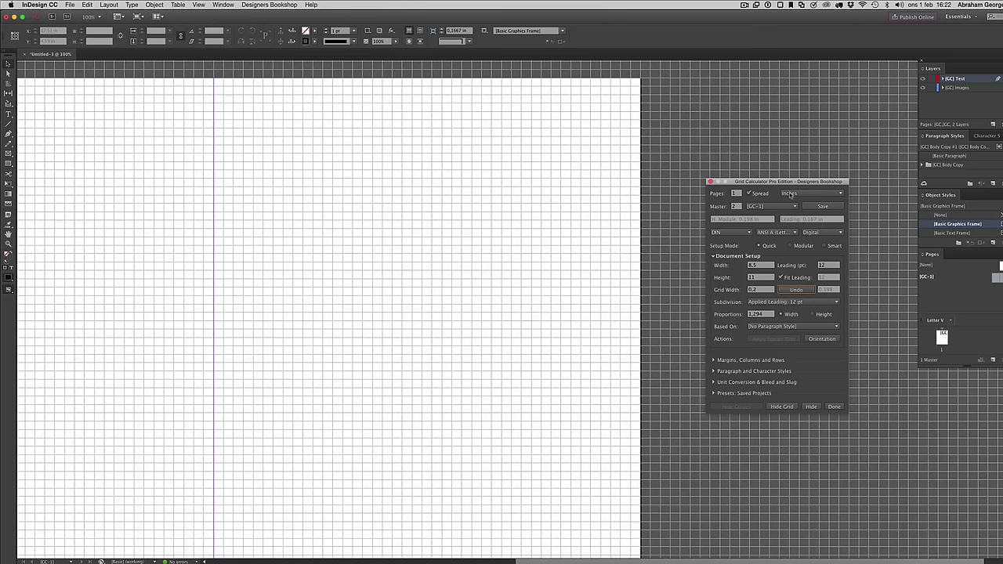
drag(783, 181, 697, 162)
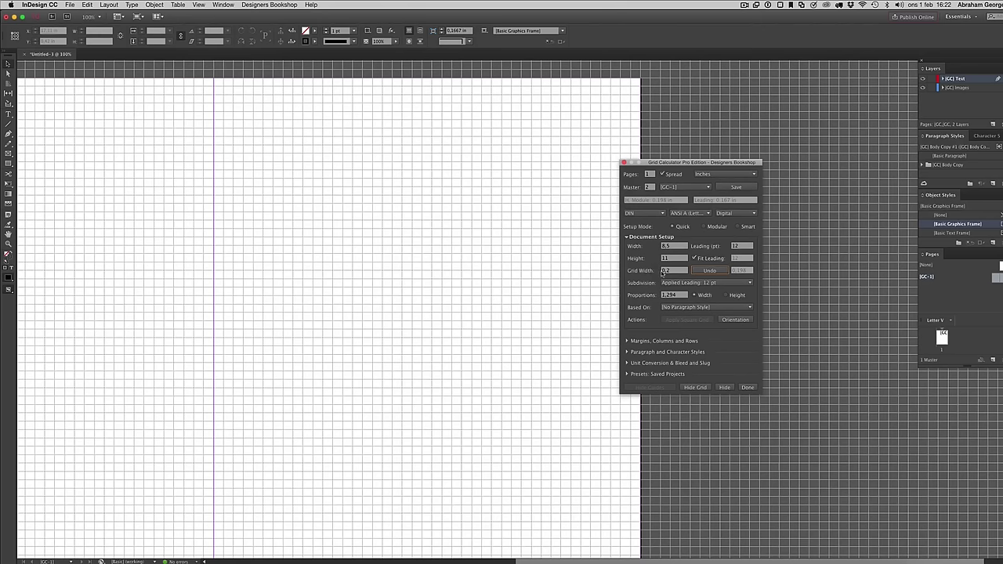
Change the document's page format to DIN A4
drag(671, 271, 659, 269)
click(661, 215)
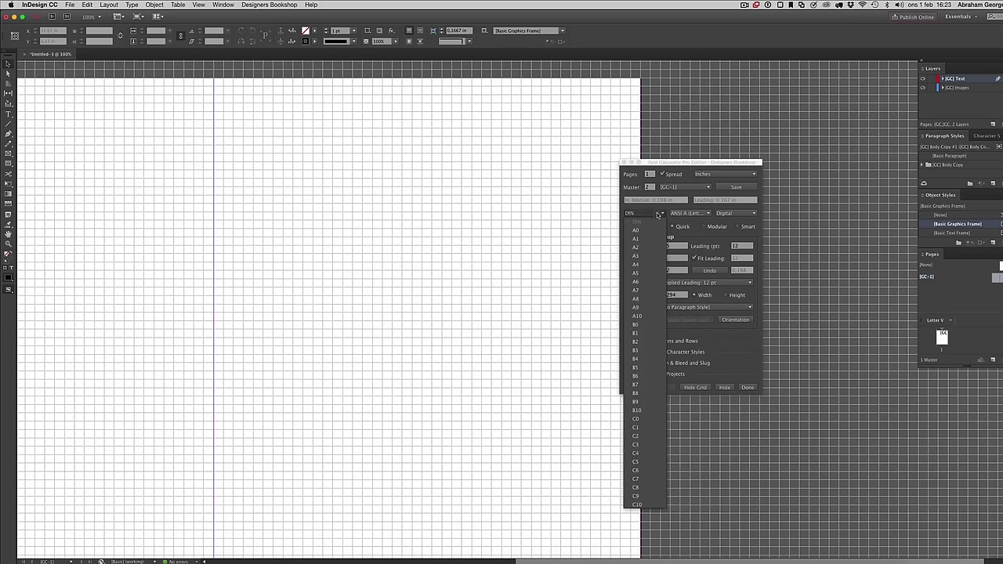
click(645, 264)
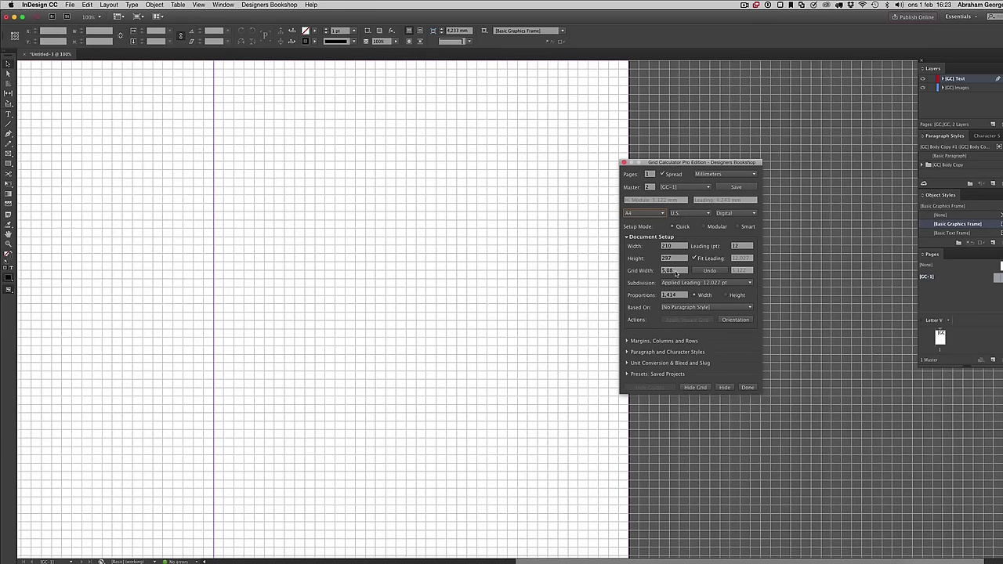
Undo the custom grid width calculation on the A4 spread, and clear the grid width value
double_click(677, 273)
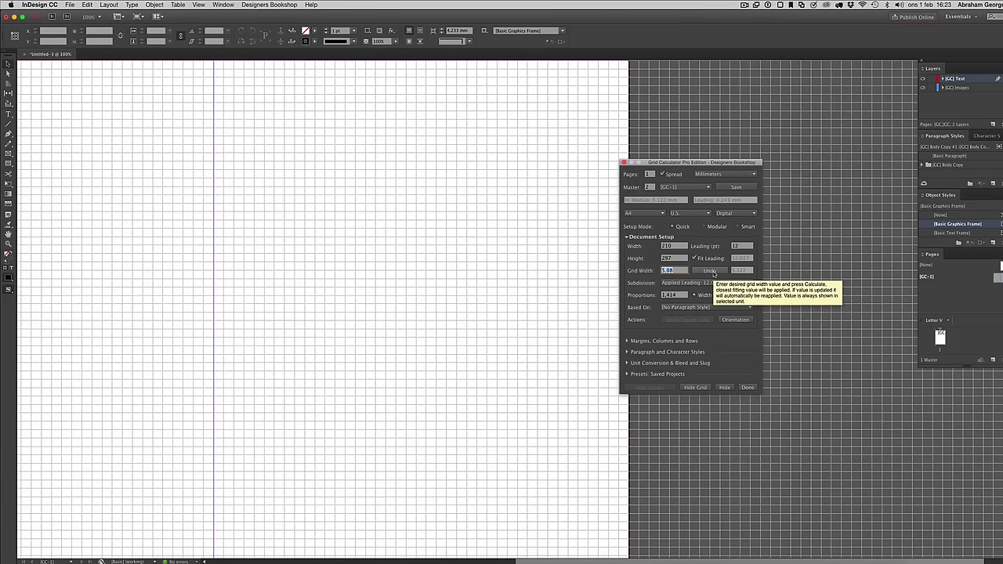
click(710, 270)
click(492, 255)
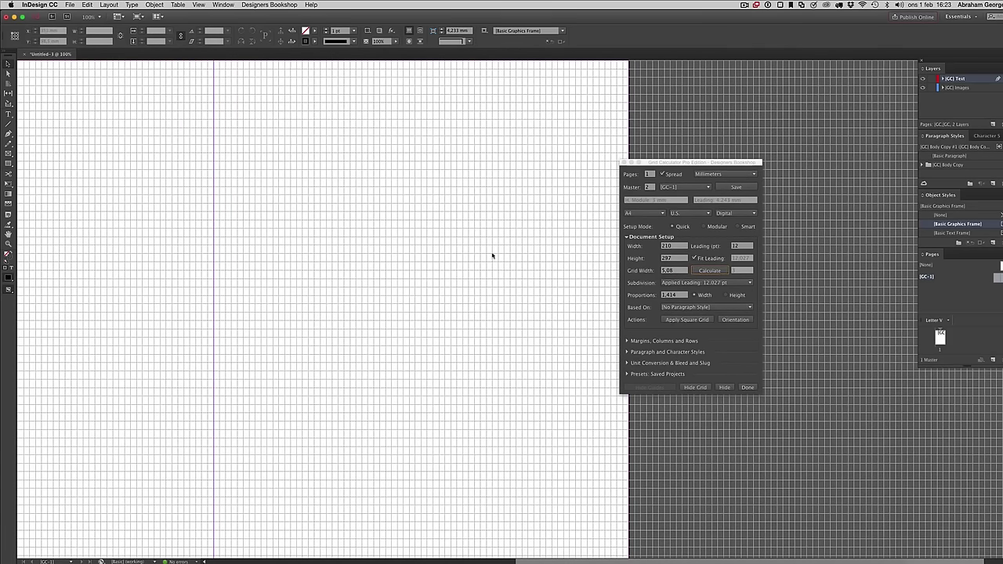
scroll(492, 255, up, 2)
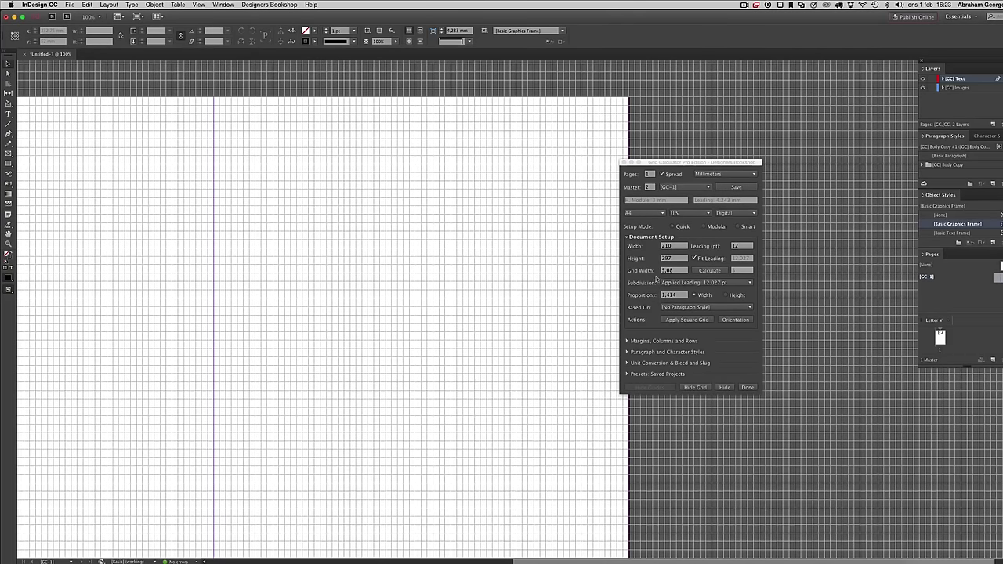
click(666, 270)
click(593, 264)
Set the inner margin to 8 grid modules and the outer margin to 7 in the main margin setup
click(655, 341)
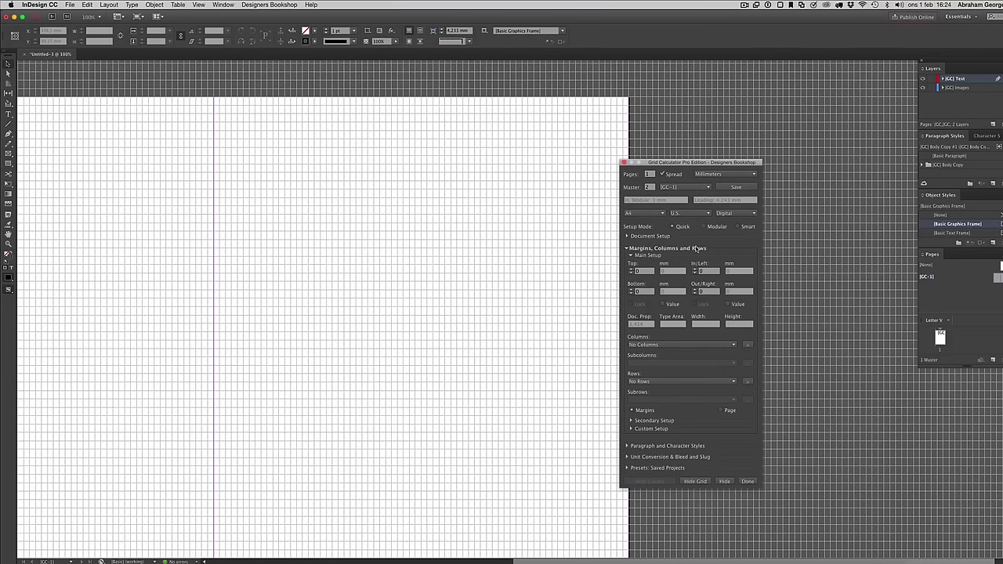
click(695, 269)
click(695, 269)
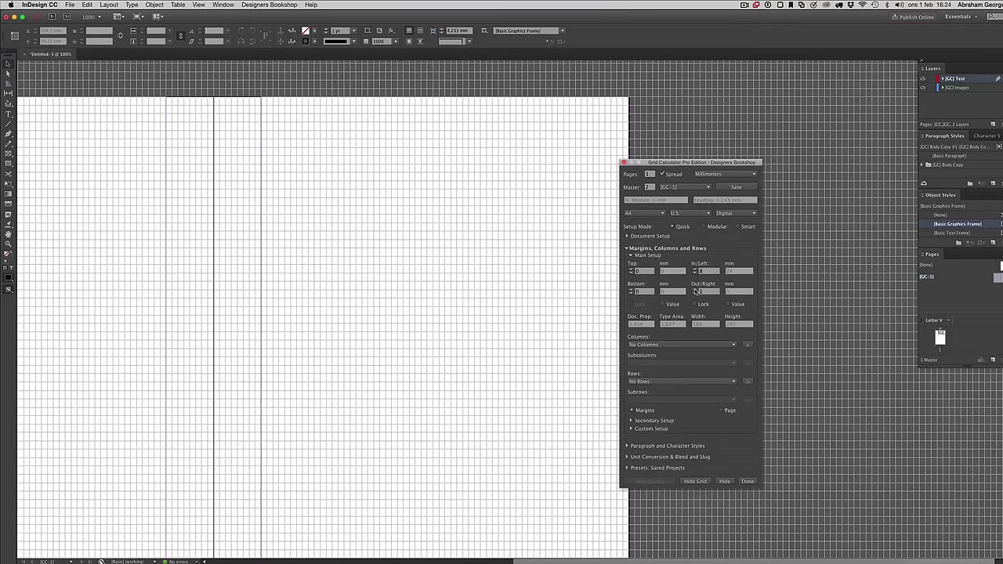
click(695, 289)
Divide the type area into 2 columns of 27 lines with a 1-line gutter, and move the plug-in window off the page
click(680, 345)
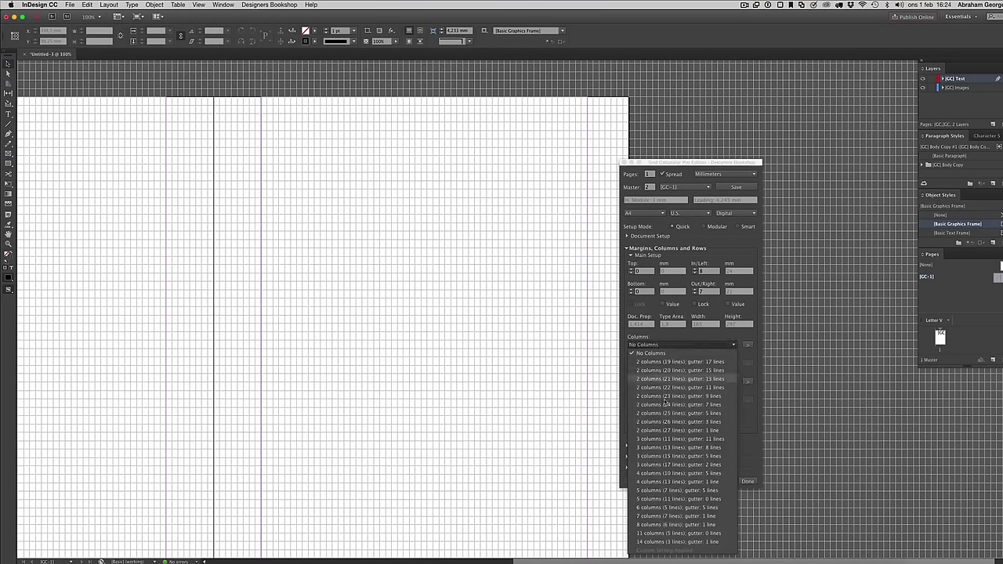
click(688, 430)
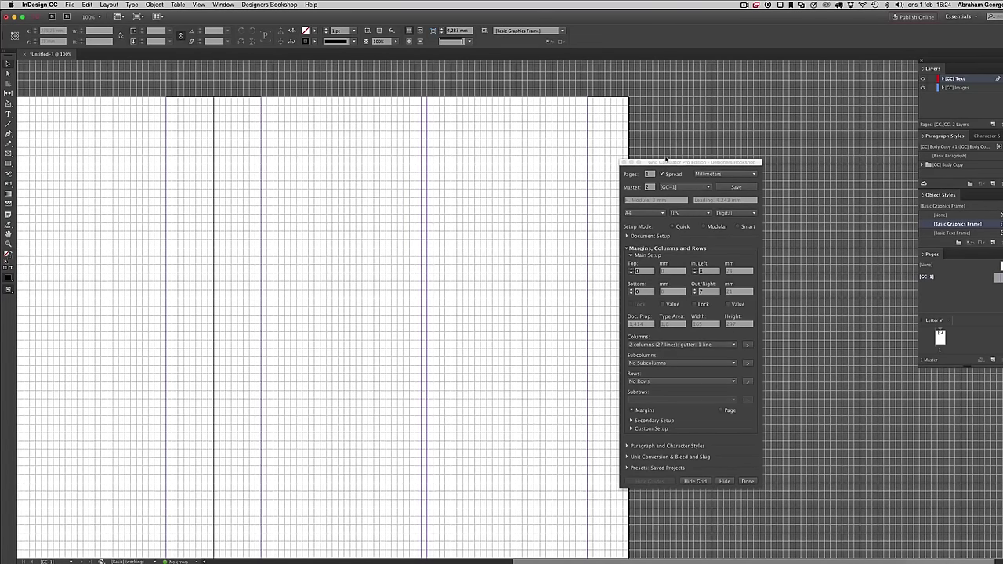
drag(667, 160, 681, 159)
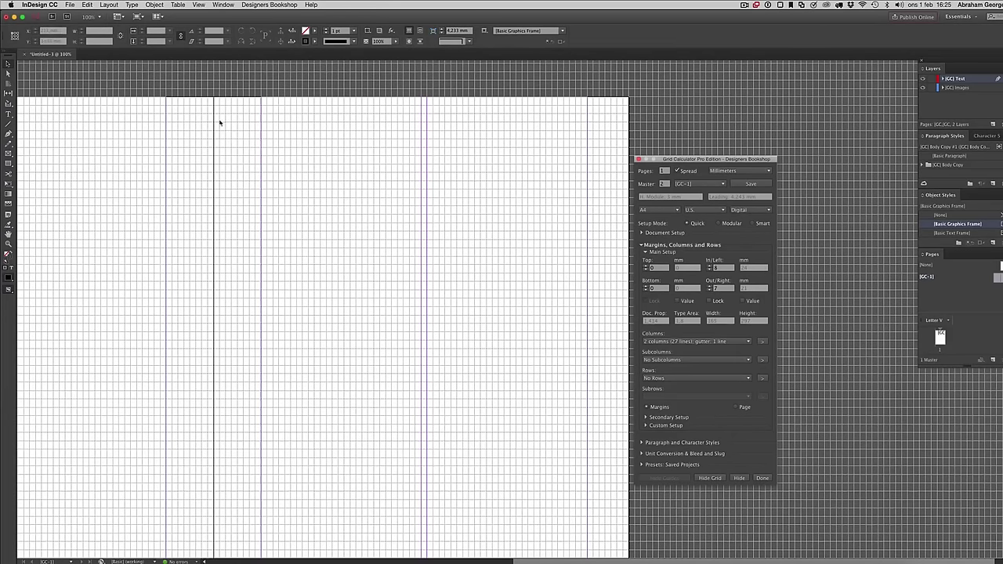
Apply a custom grid width of 5 mm in the document setup, and undo the calculation
click(666, 232)
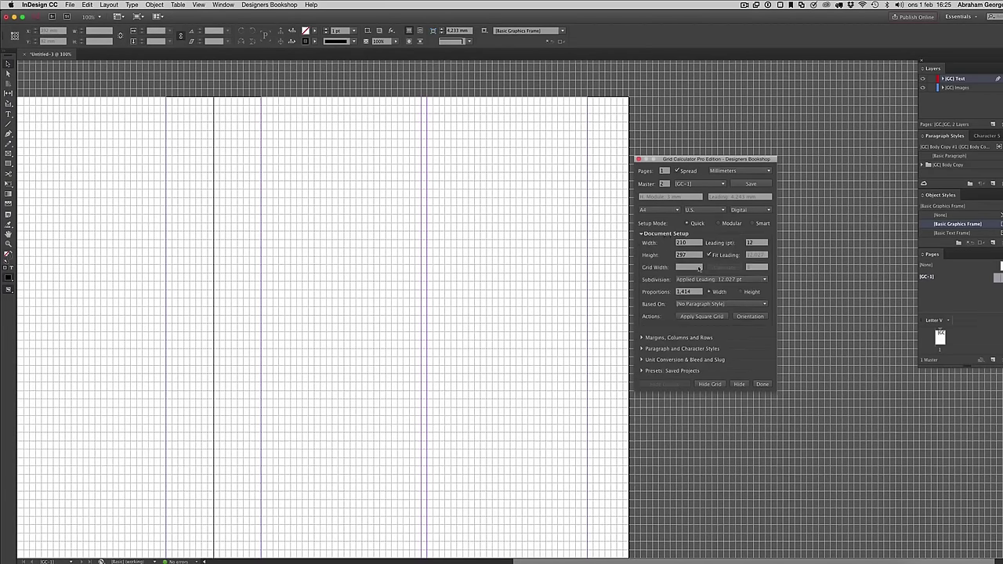
click(680, 267)
click(724, 267)
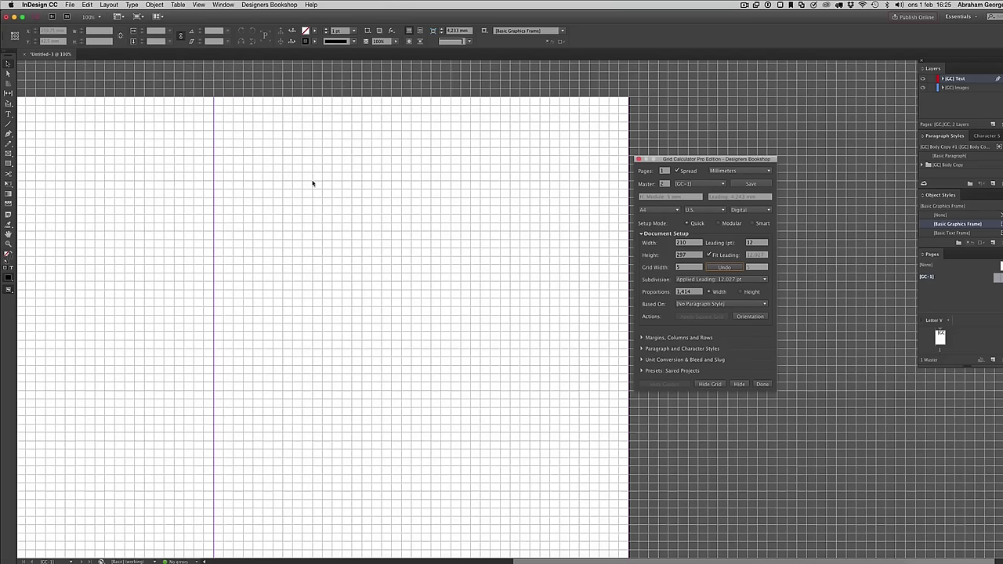
click(724, 267)
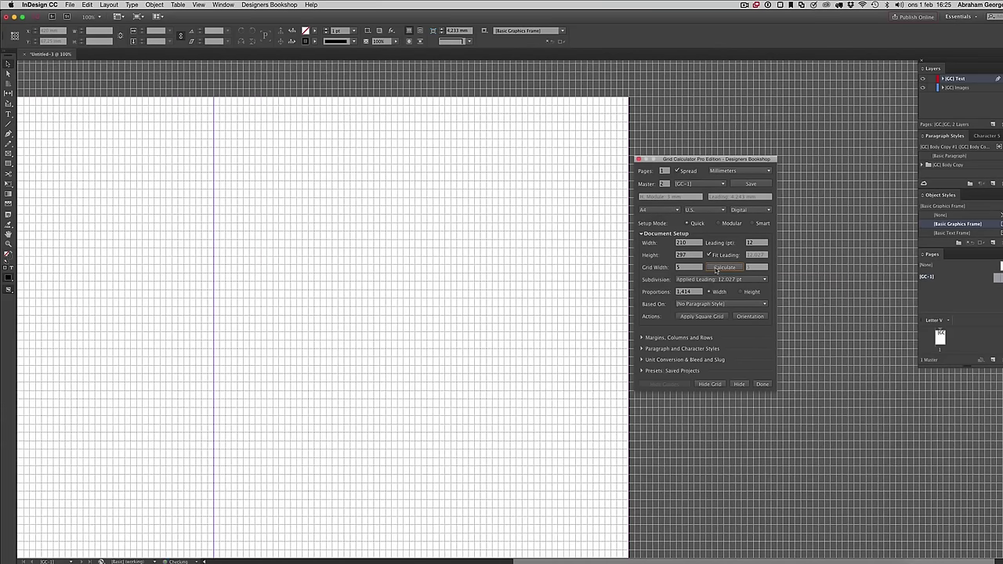
click(683, 269)
Switch the inner and outer margins to custom values in the main margin setup, and back to grid modules
click(668, 338)
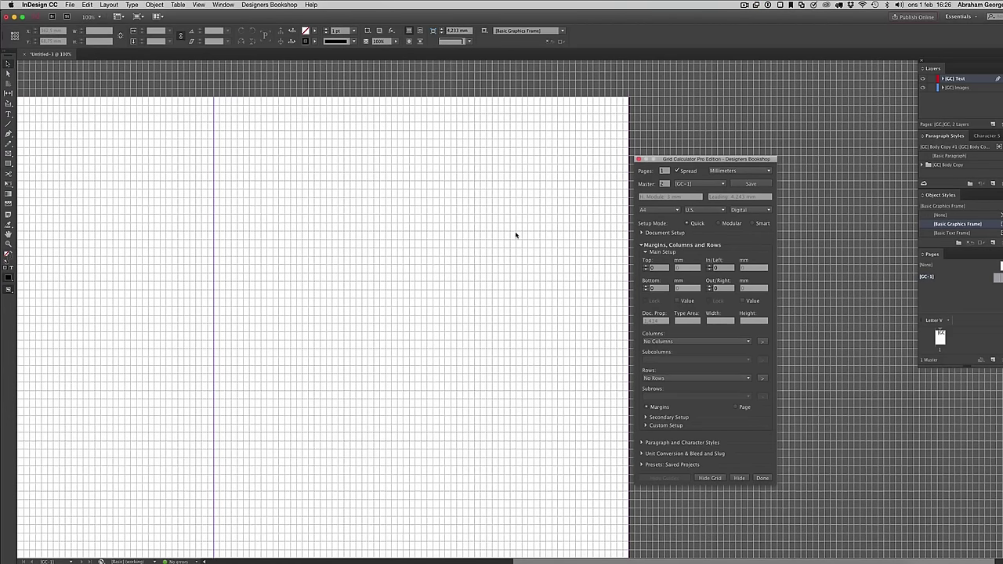
click(751, 302)
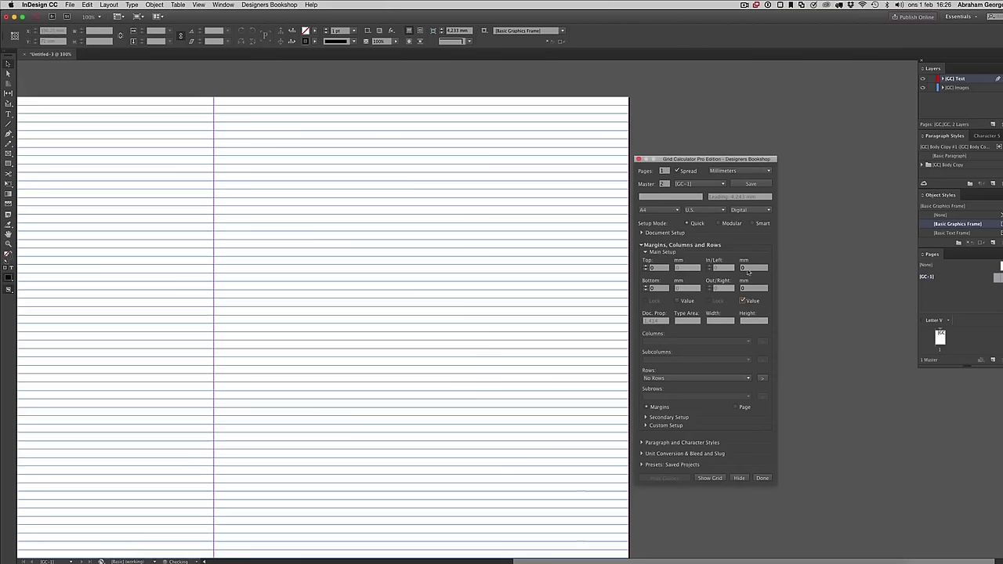
click(742, 268)
click(744, 288)
click(743, 301)
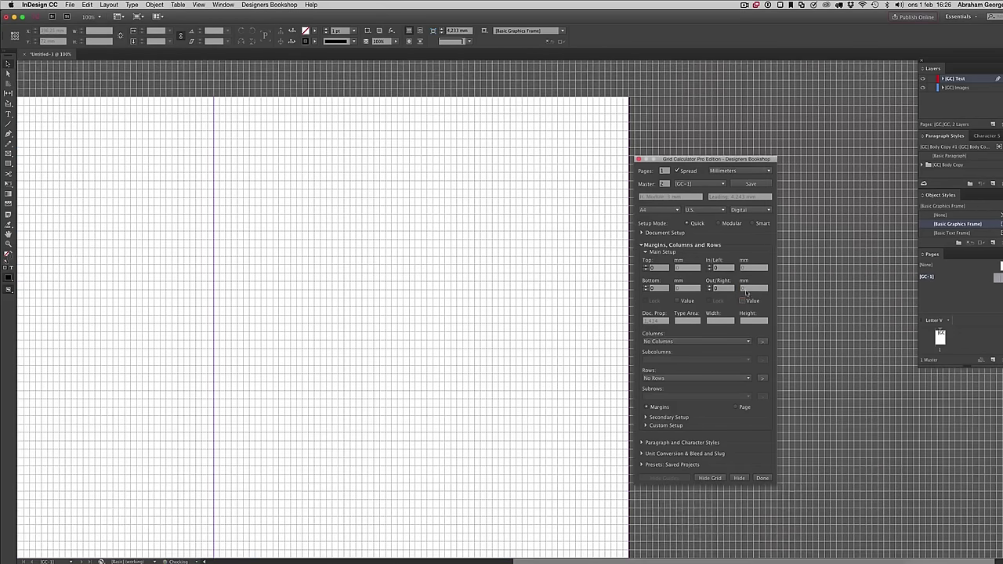
Raise the inner margin to 4 grid modules, and lower it again
click(710, 266)
click(710, 266)
click(709, 267)
click(709, 266)
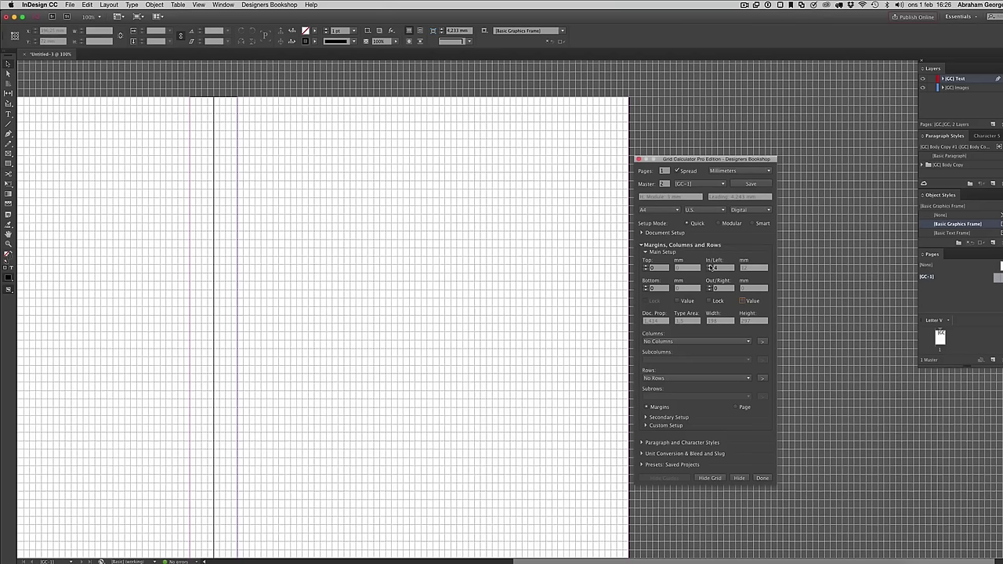
click(711, 270)
click(711, 270)
click(710, 270)
Enable custom values for the inner and outer margins, and set them to 25.2 mm and 15 mm
click(743, 303)
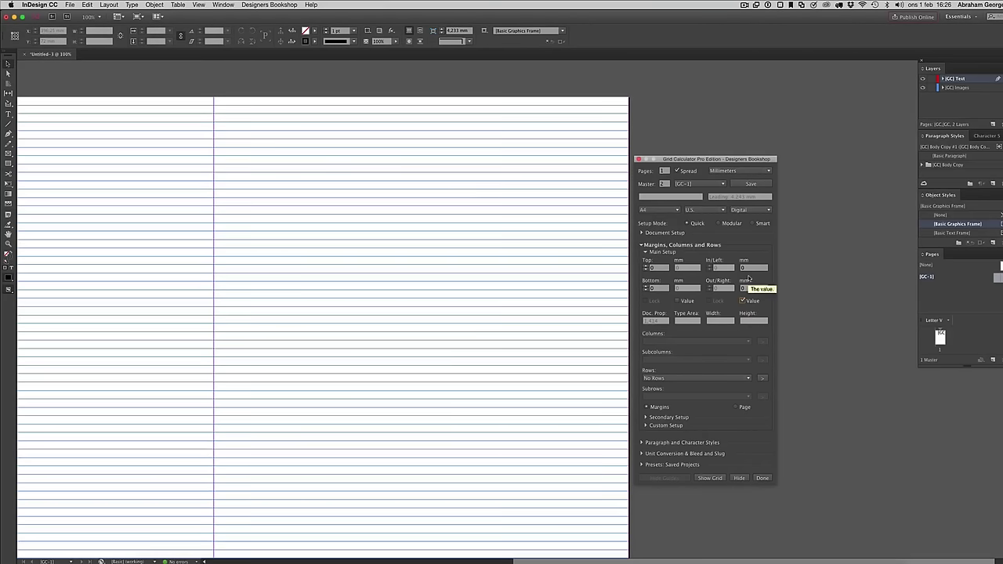
click(749, 269)
text(25.2)
key(Tab)
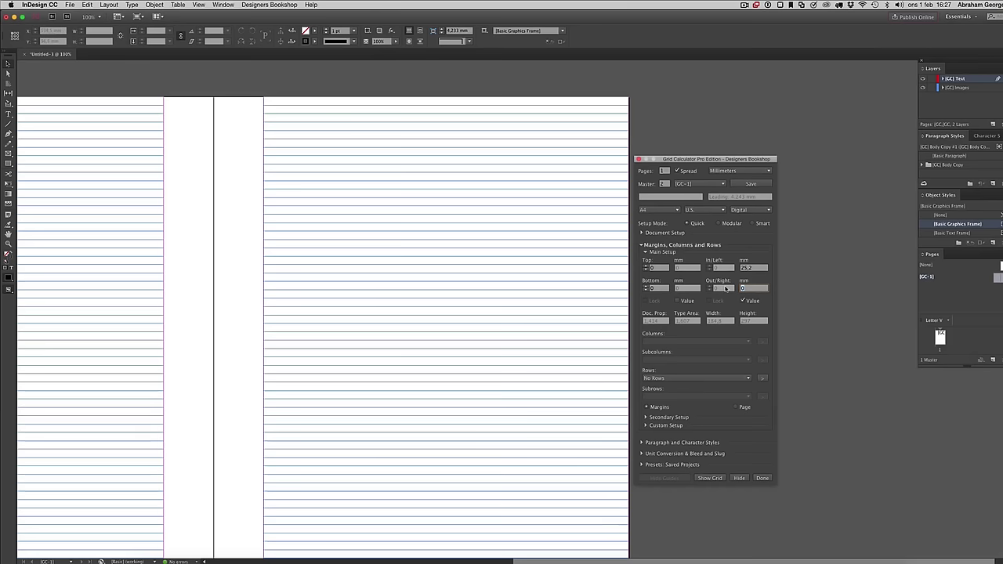
click(450, 284)
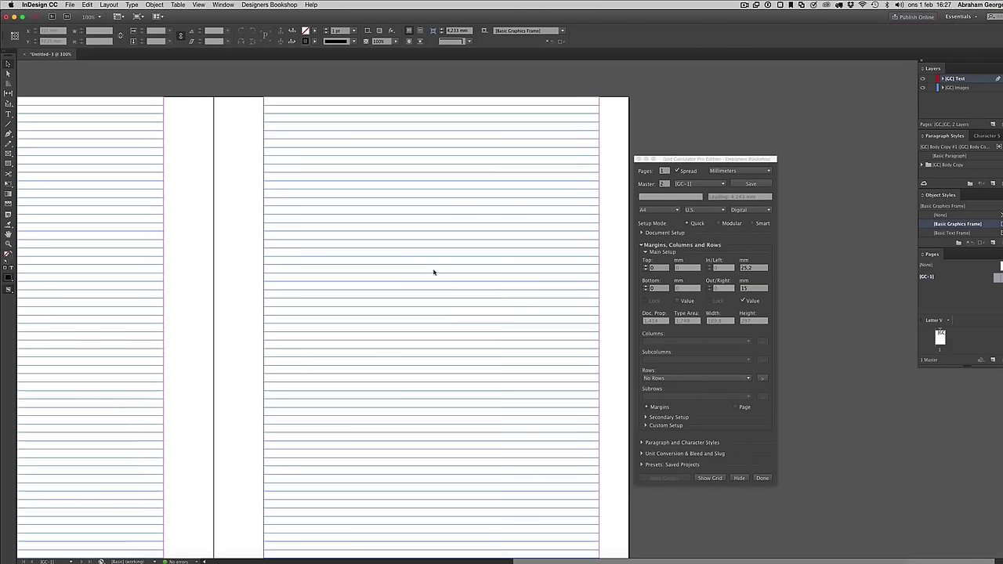
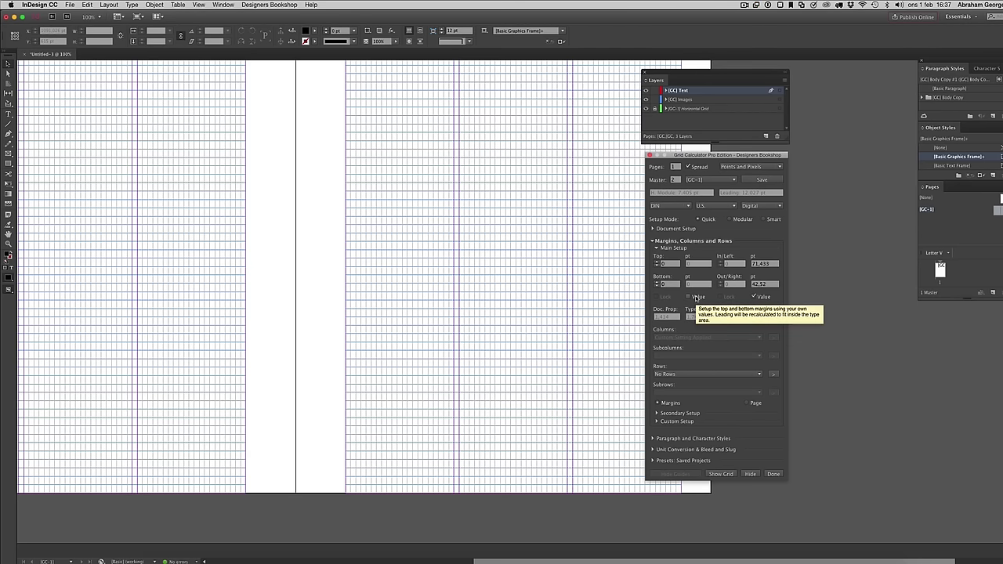
Enable custom values for the top and bottom margins, and switch the measurement unit to millimetres
click(697, 298)
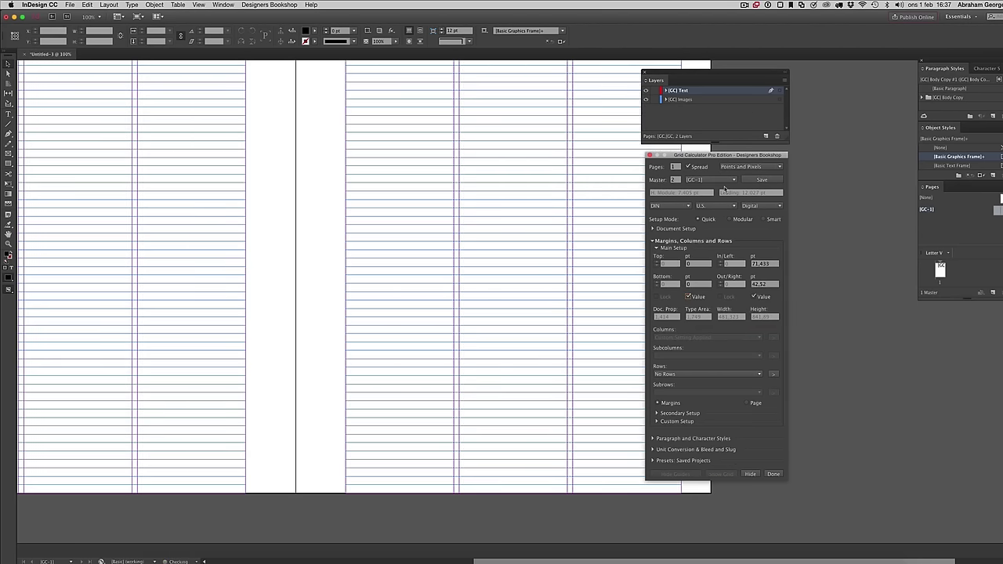
click(740, 167)
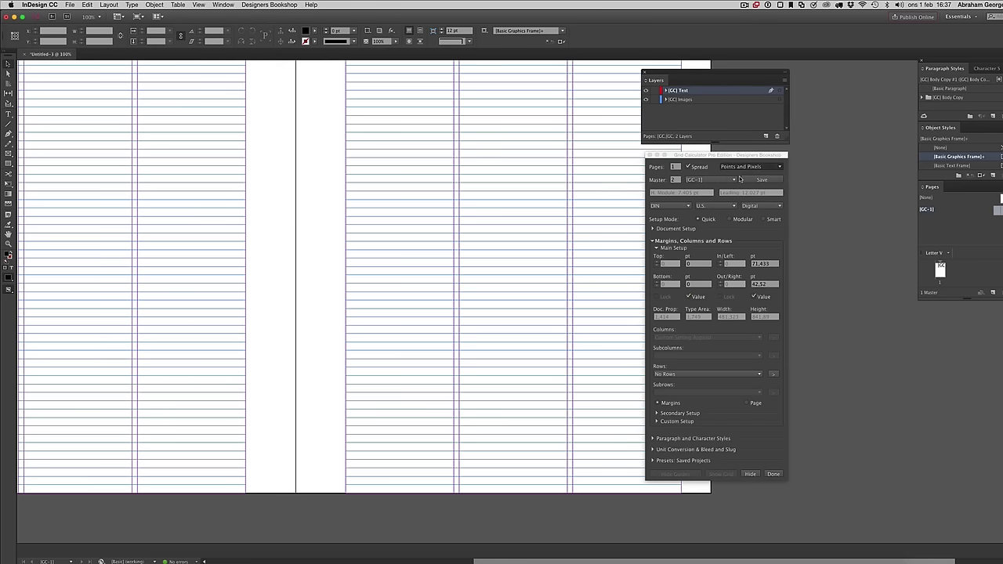
click(748, 180)
scroll(550, 262, up, 4)
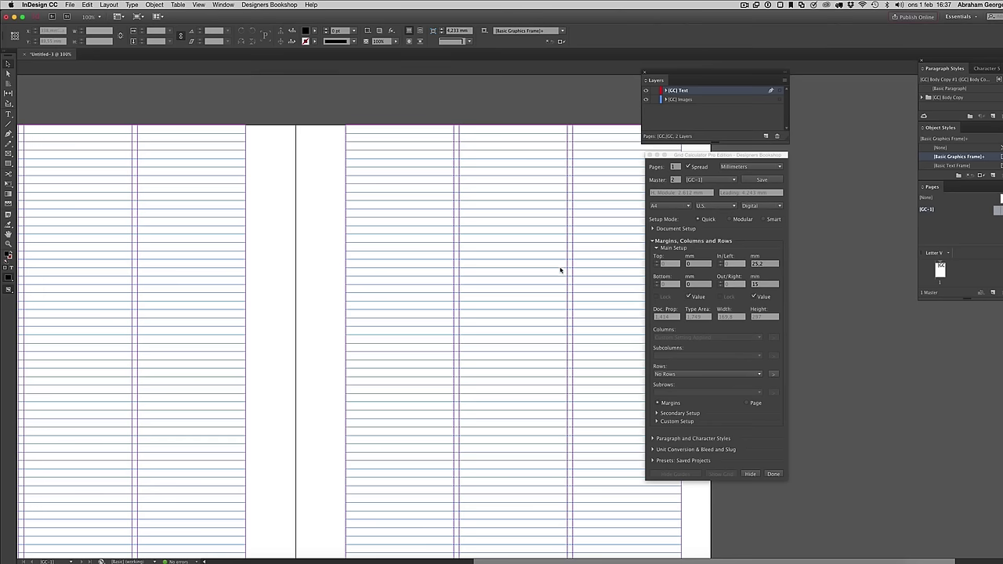
Set the top margin to 15 mm and the bottom margin to 20 mm
click(700, 265)
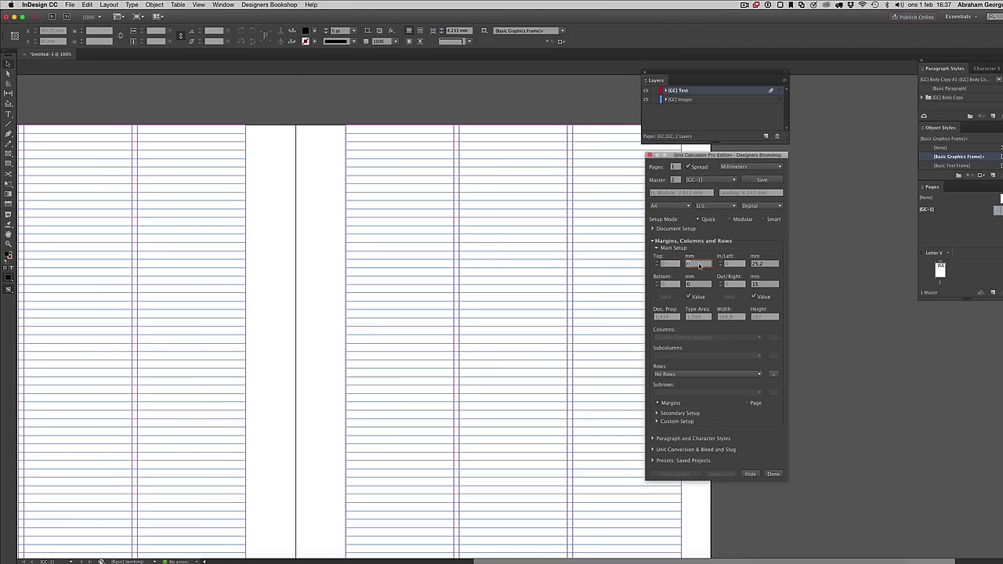
text(15)
key(Tab)
text(20)
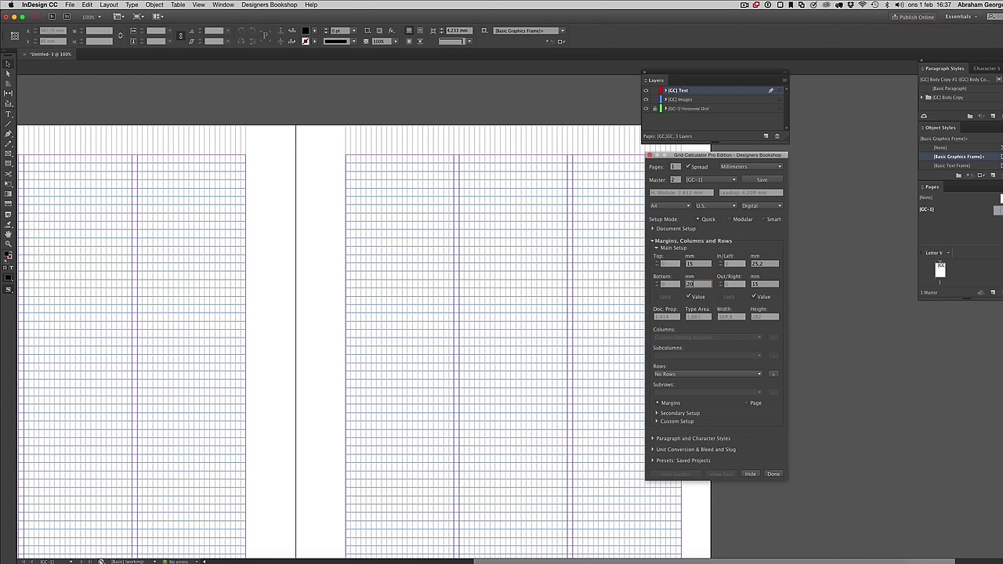
key(Tab)
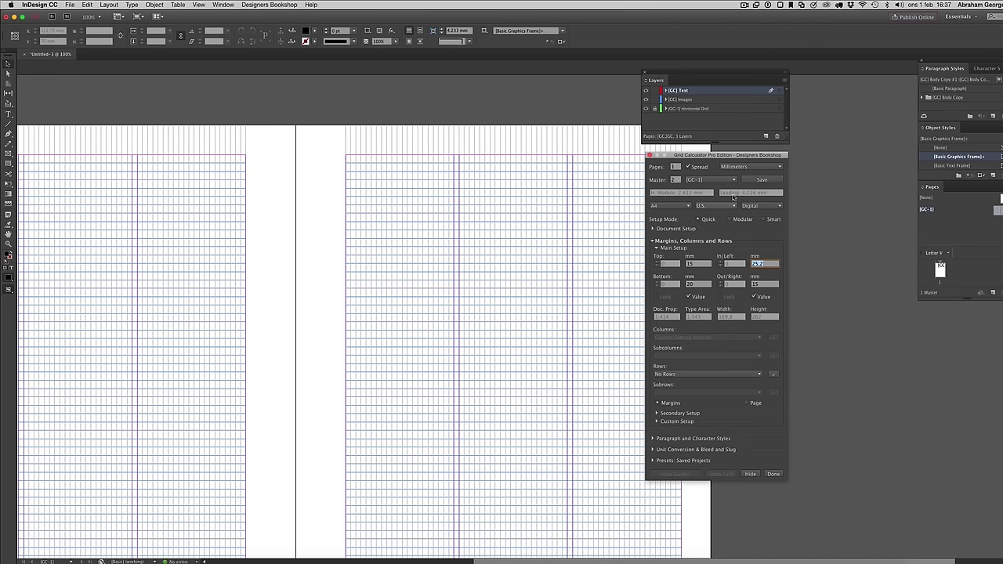
Switch the units to inches and back to millimetres to compare the margin values, and show the document setup settings
click(739, 182)
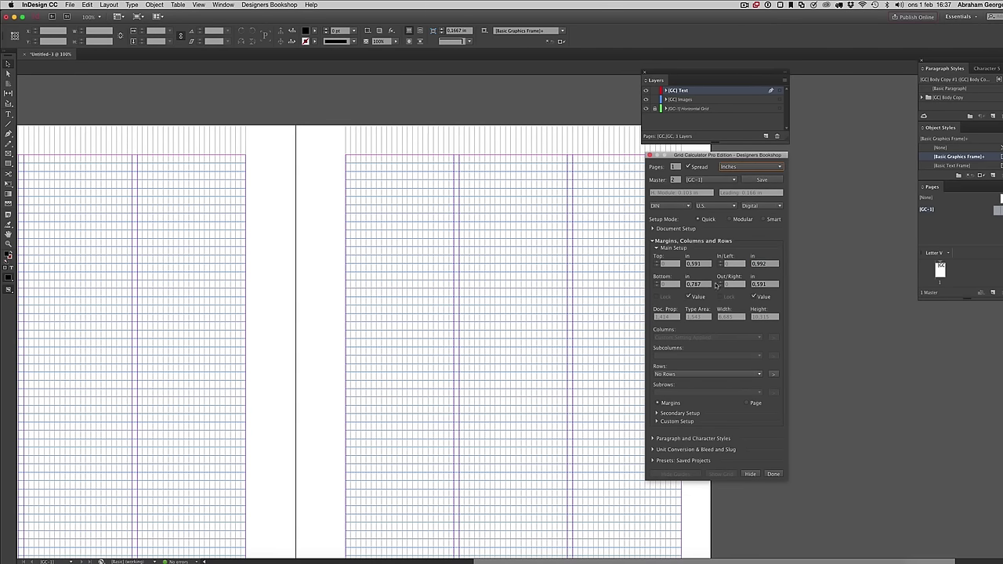
click(744, 168)
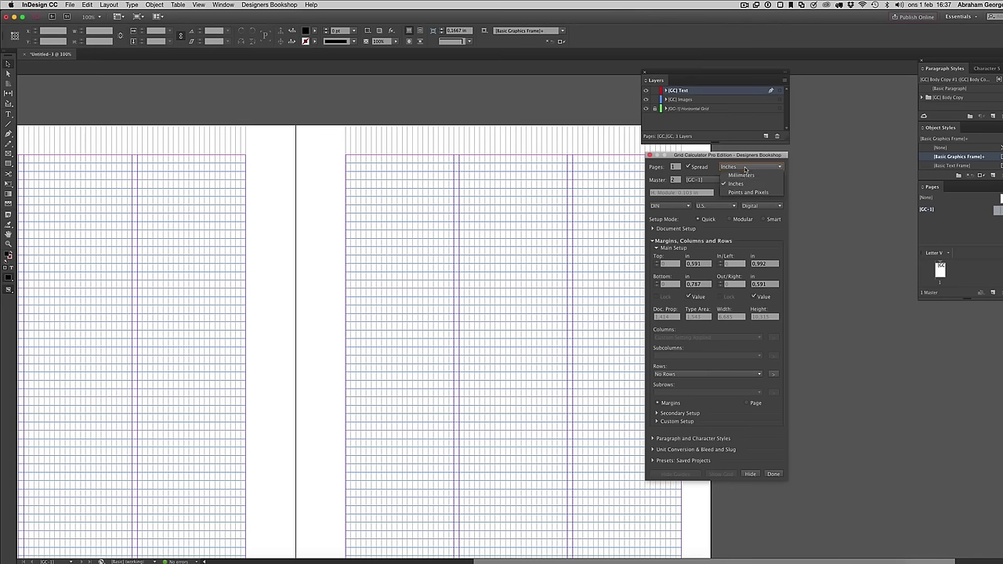
click(741, 175)
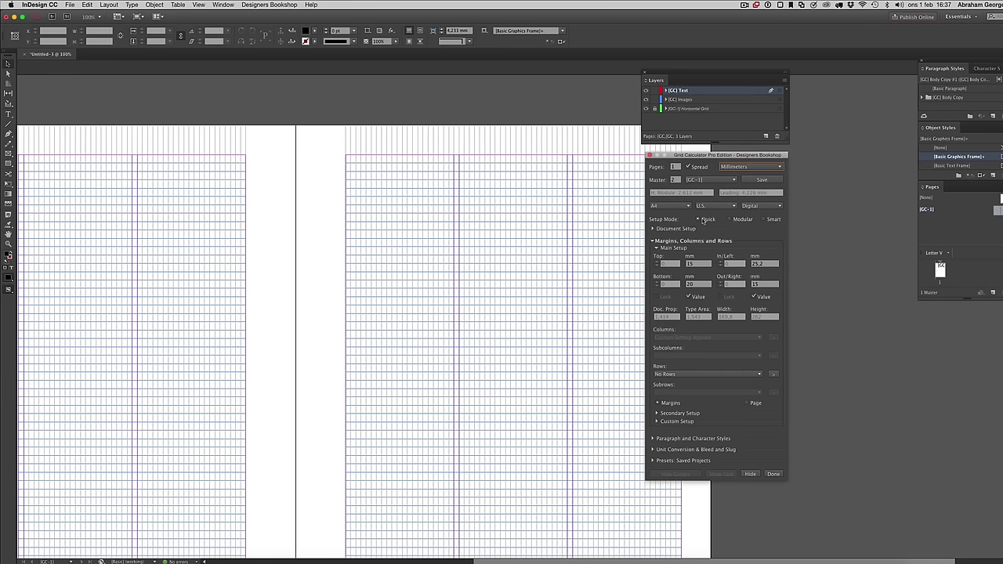
click(706, 220)
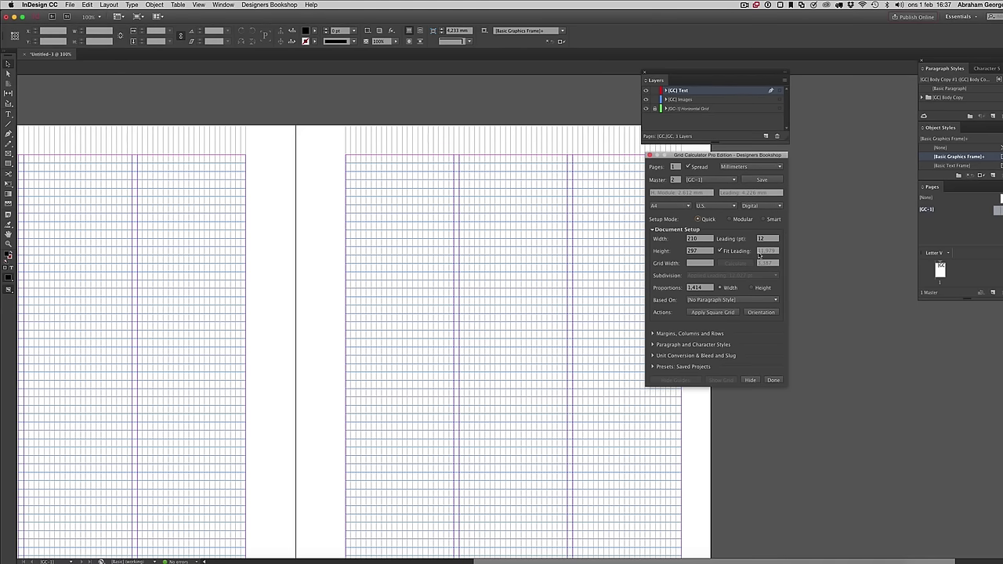
Detach the paragraph styles list beside the layers, enlarge it, and expand its [GC] Body Copy group
scroll(544, 157, down, 5)
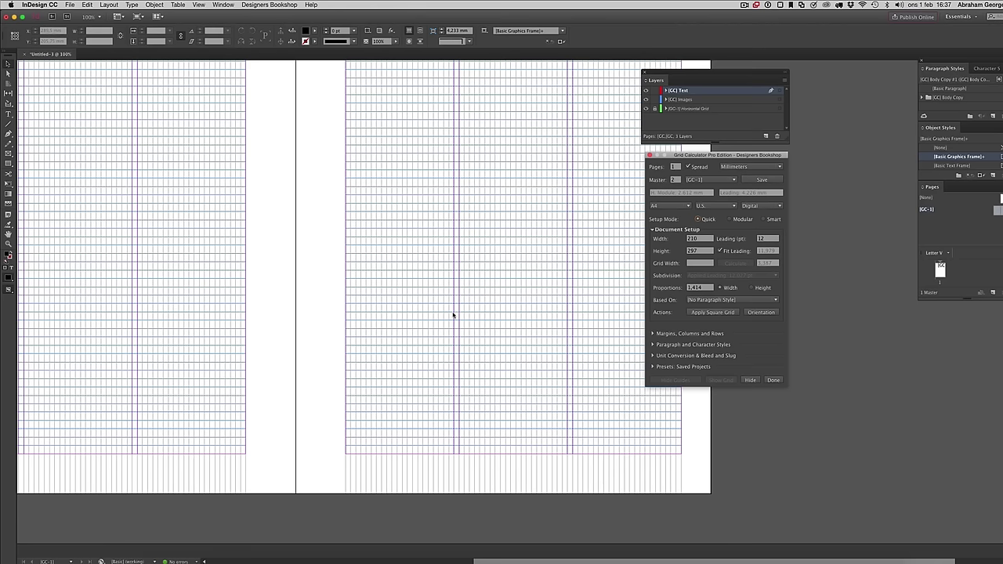
click(481, 220)
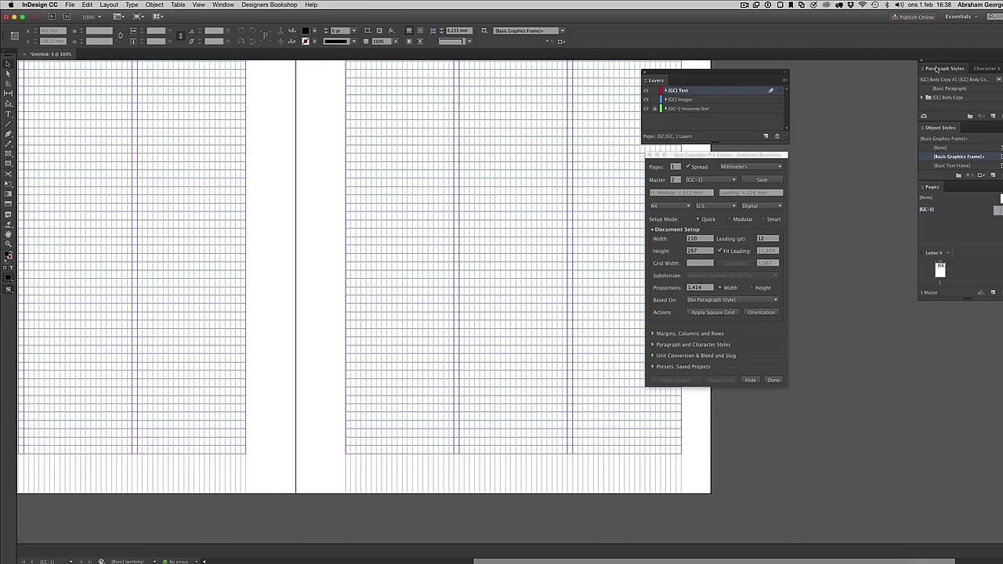
drag(944, 68, 790, 66)
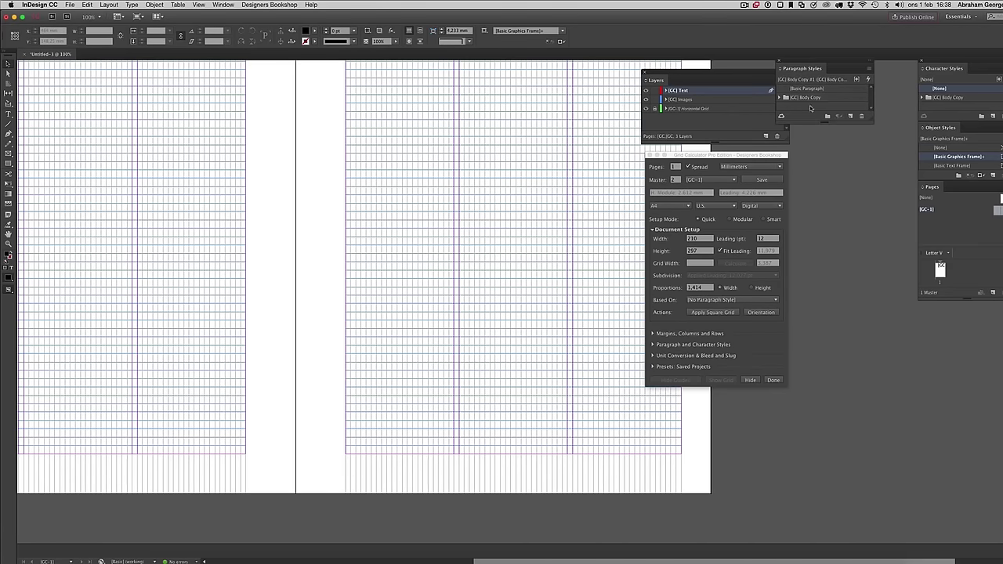
drag(829, 122, 824, 220)
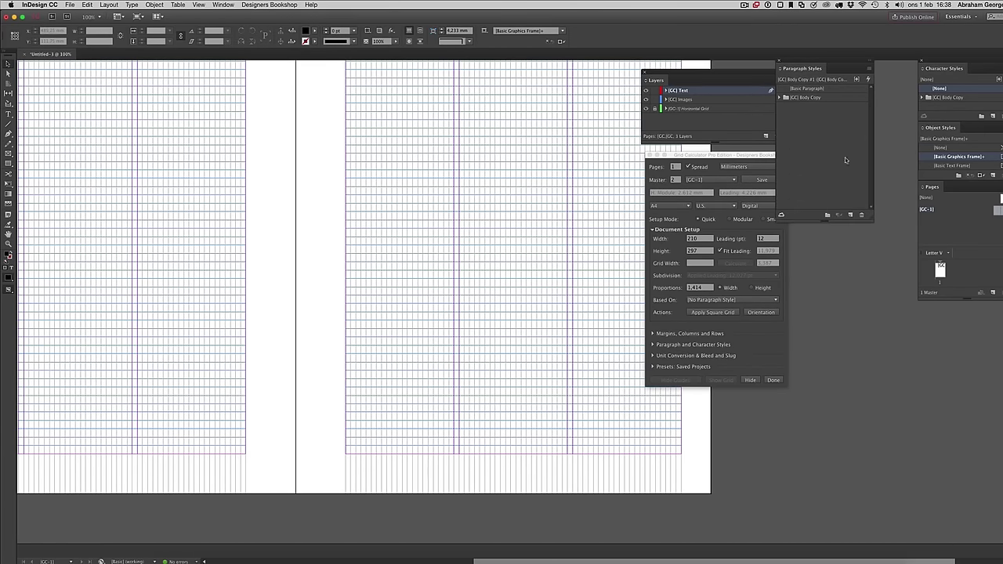
drag(824, 68, 854, 81)
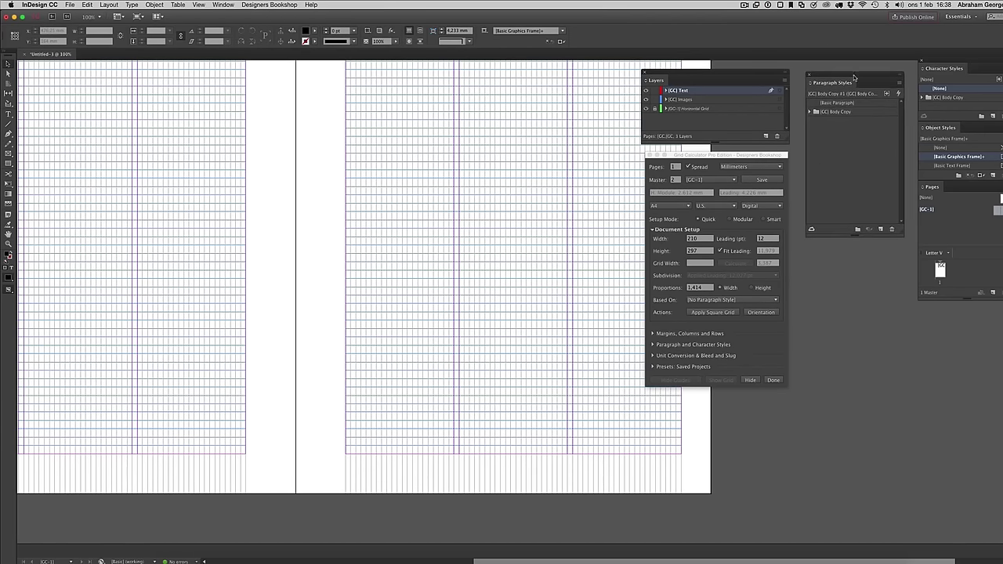
click(810, 112)
scroll(489, 204, up, 5)
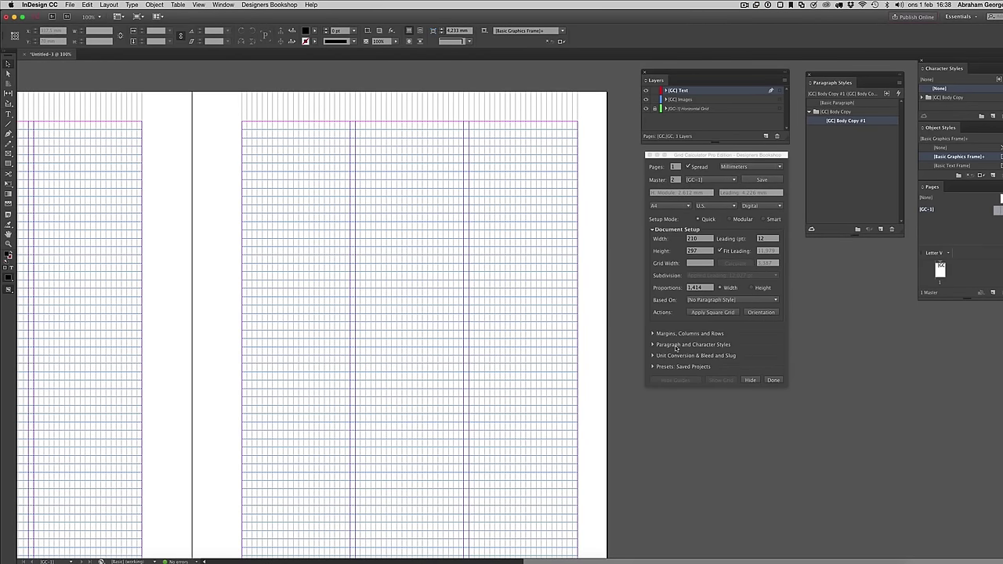
Show the paragraph and character style settings, draw a text frame in the right page's first column, and fill it with placeholder text
click(676, 344)
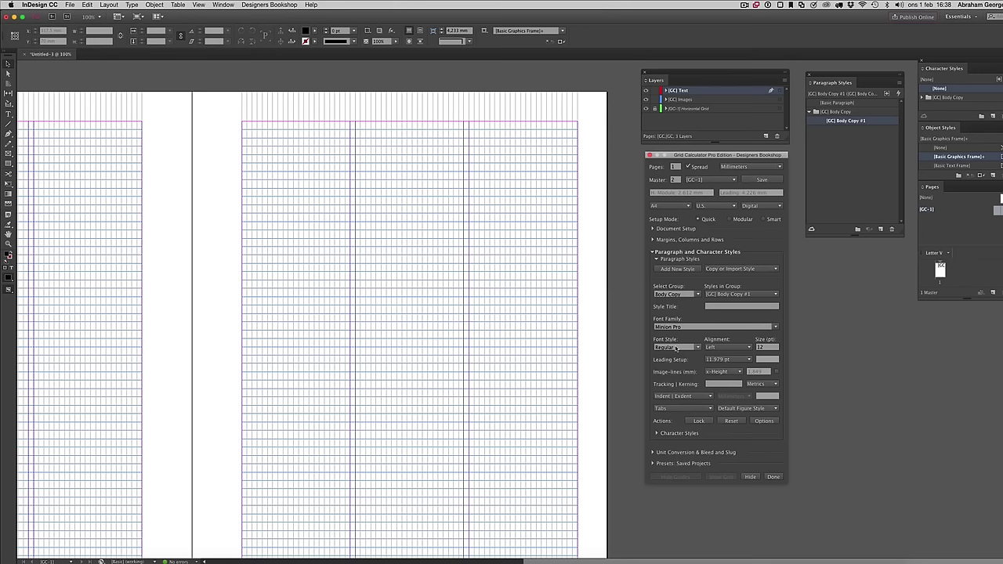
click(266, 214)
key(t)
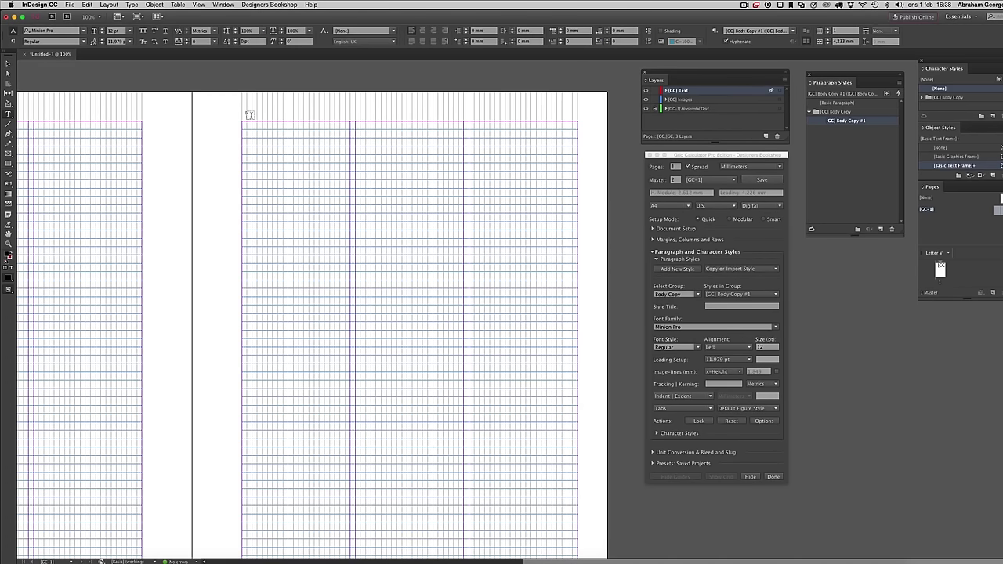
drag(244, 123, 354, 475)
click(131, 4)
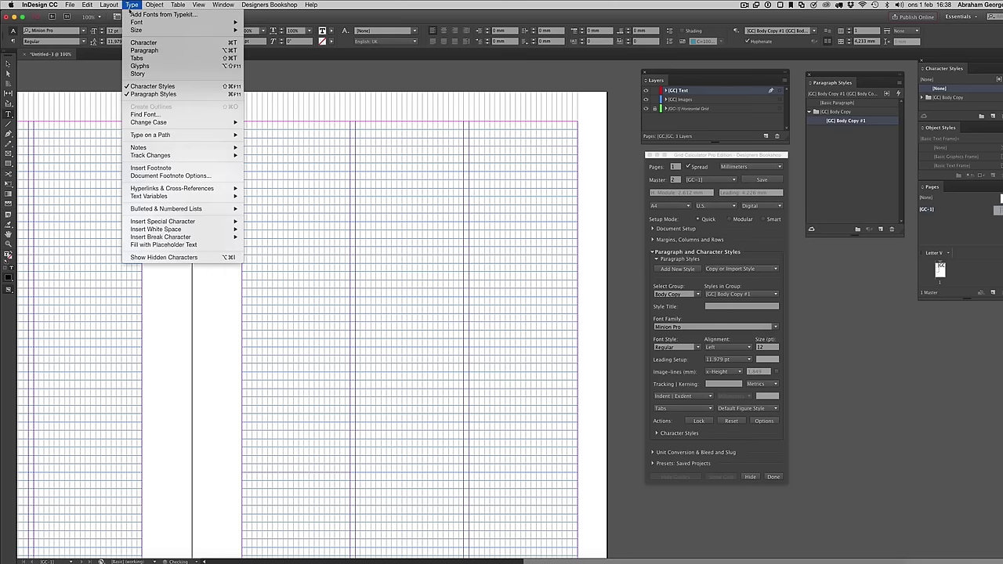
click(164, 244)
key(Escape)
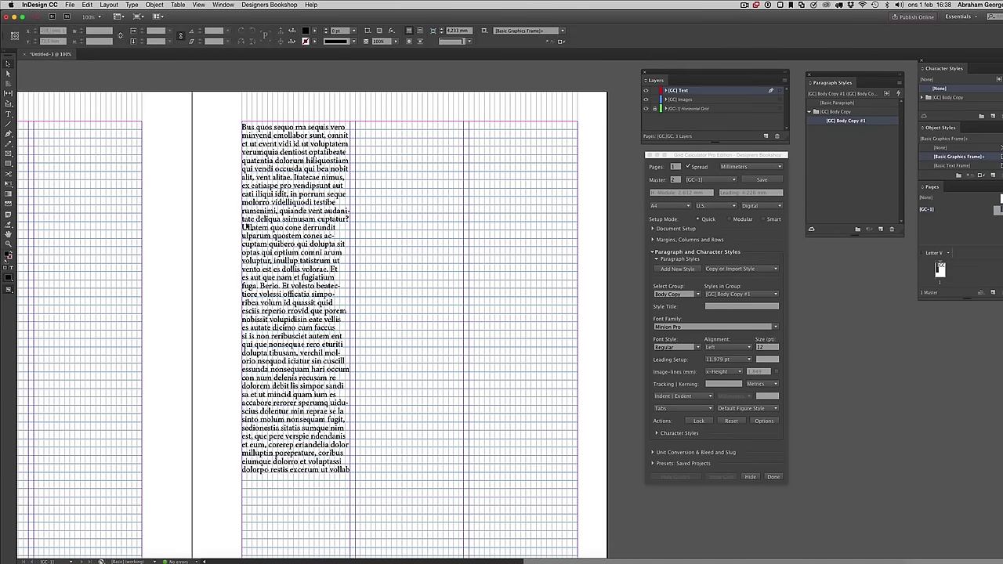
Examine the basic and advanced character formats of the [GC] Body Copy #1 paragraph style, and leave its options without changes
key(z)
drag(213, 102, 329, 318)
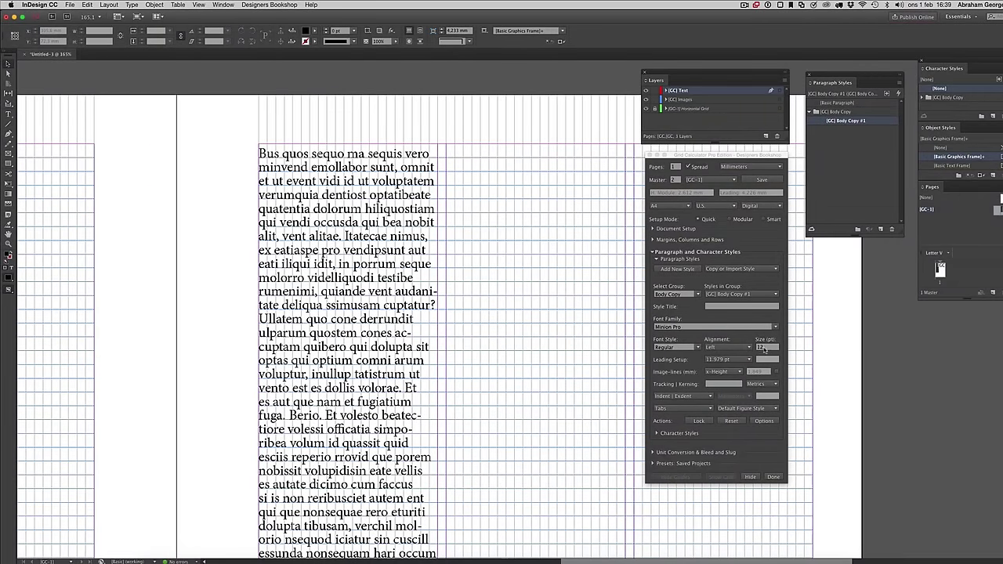
click(763, 347)
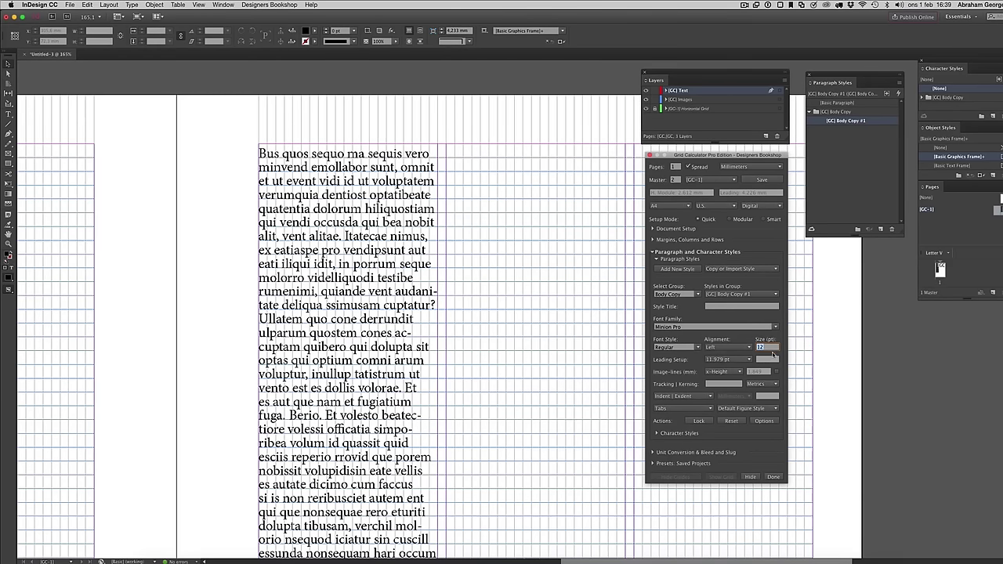
double_click(847, 121)
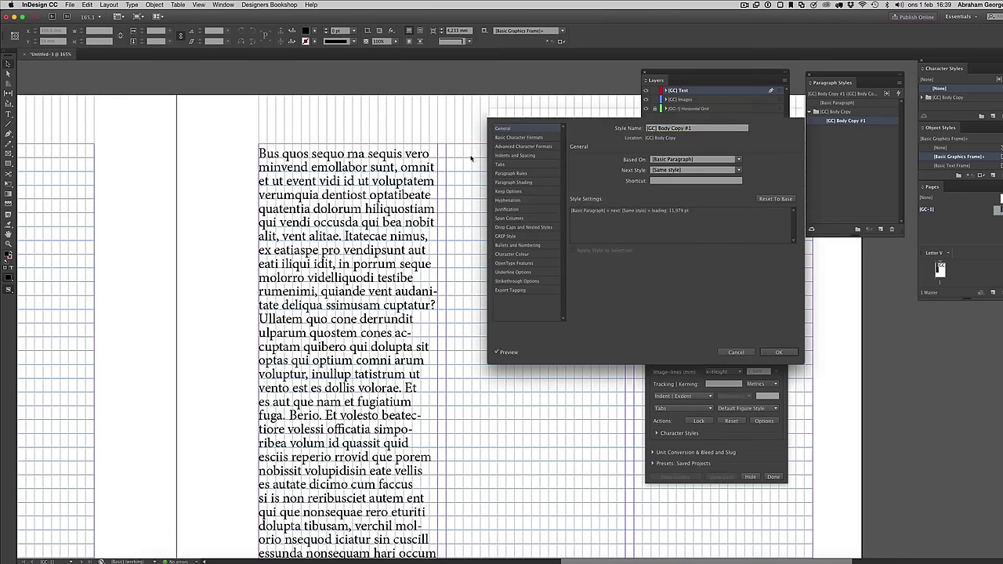
click(519, 137)
drag(627, 116, 242, 177)
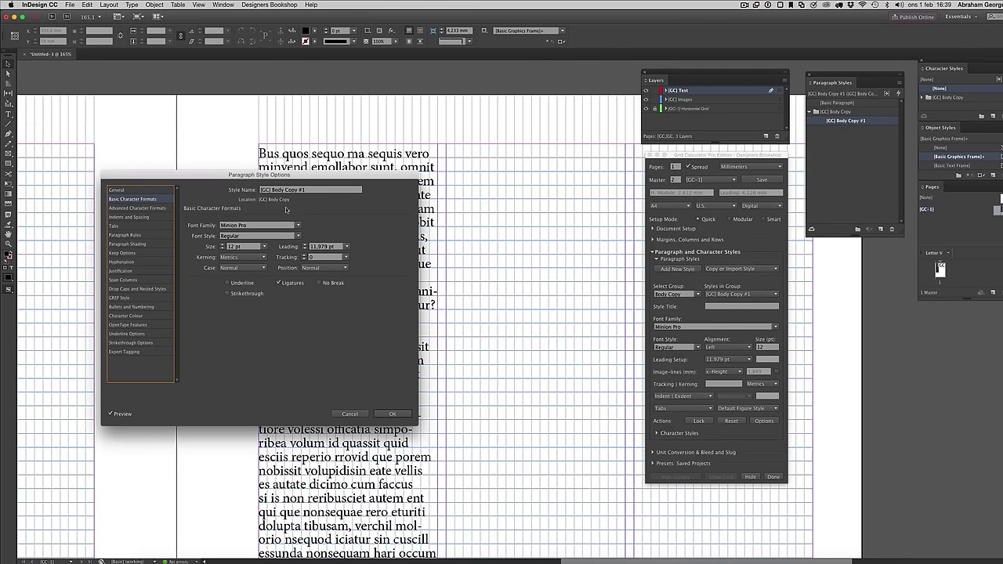
drag(279, 176, 407, 244)
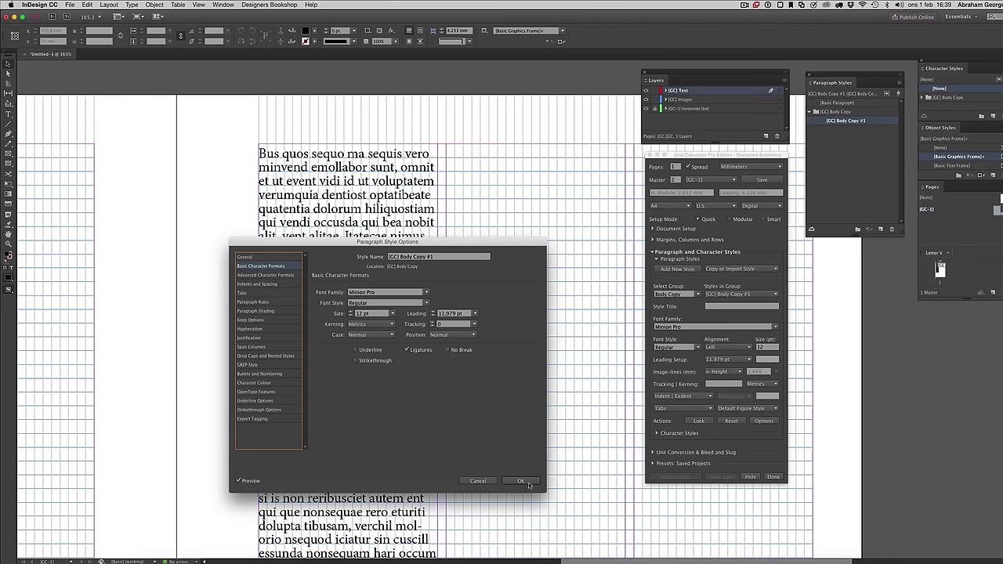
click(267, 275)
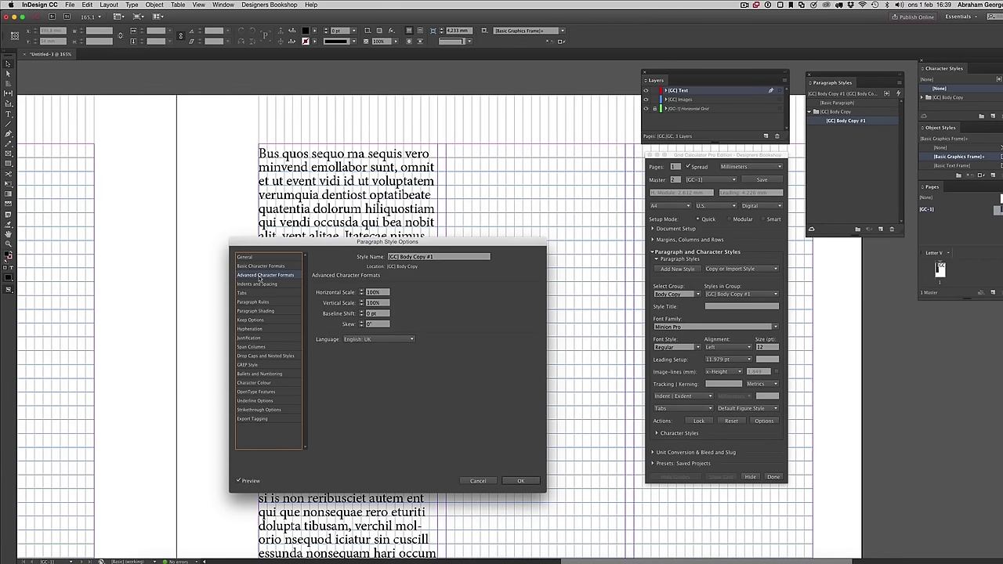
click(260, 266)
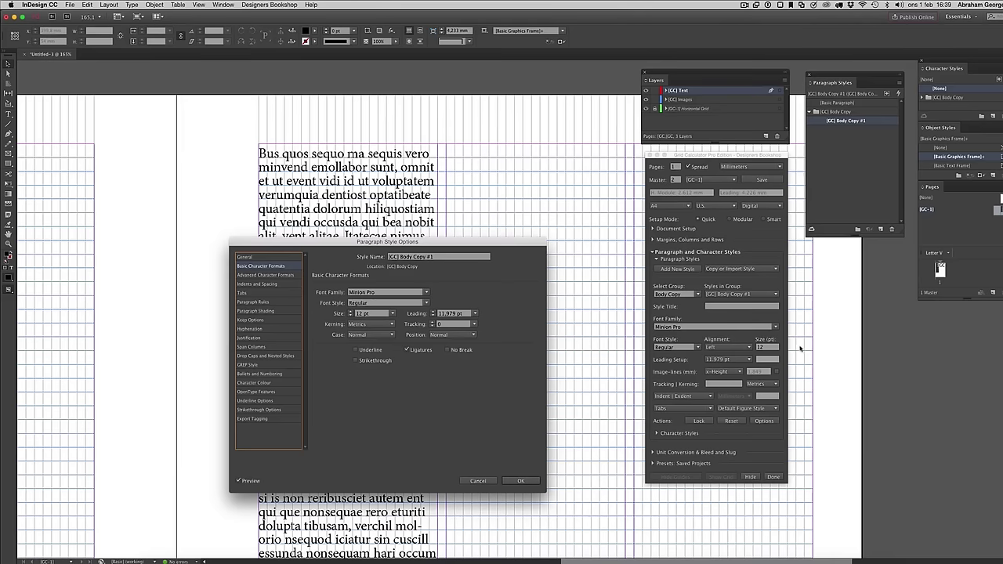
key(Escape)
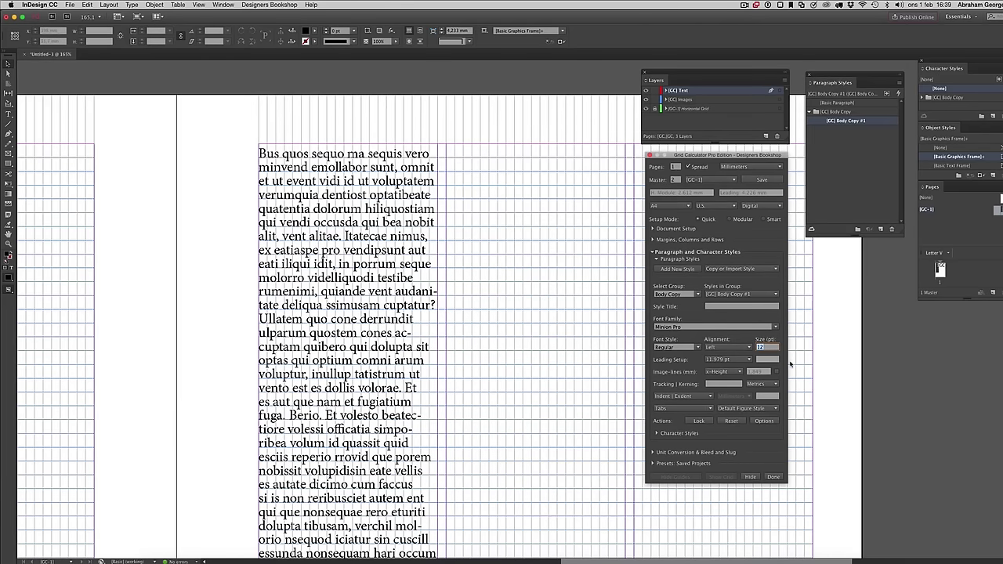
Set the body copy style's font size to 10 pt, its font family to Futura Std and its font style to Book
text(10)
key(Return)
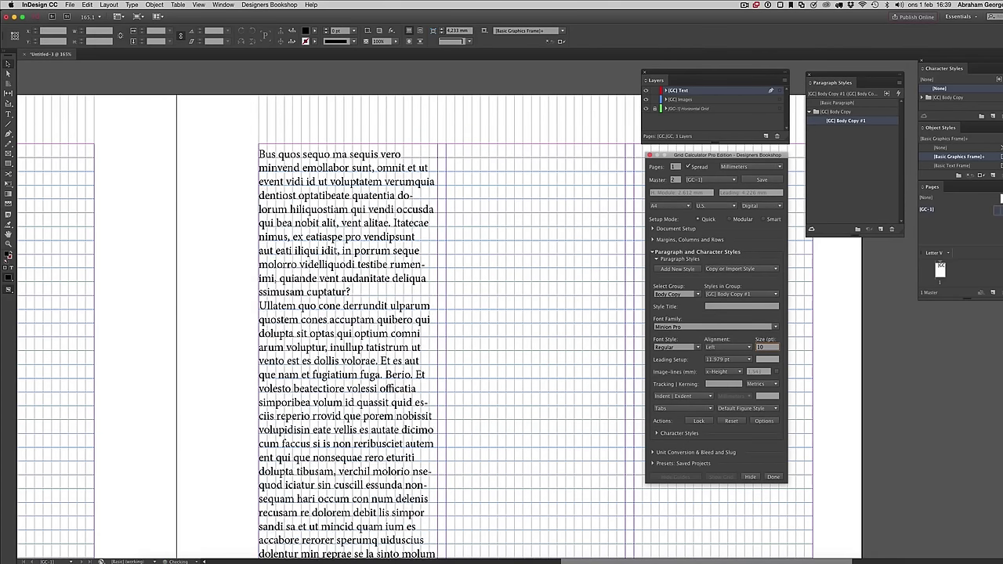
click(774, 329)
click(729, 328)
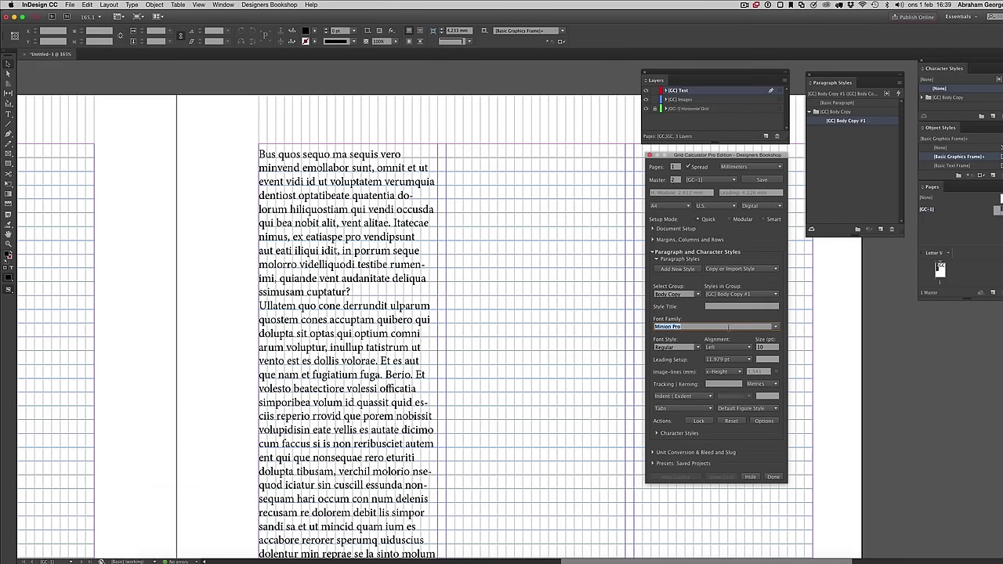
text(Futura Std)
key(Return)
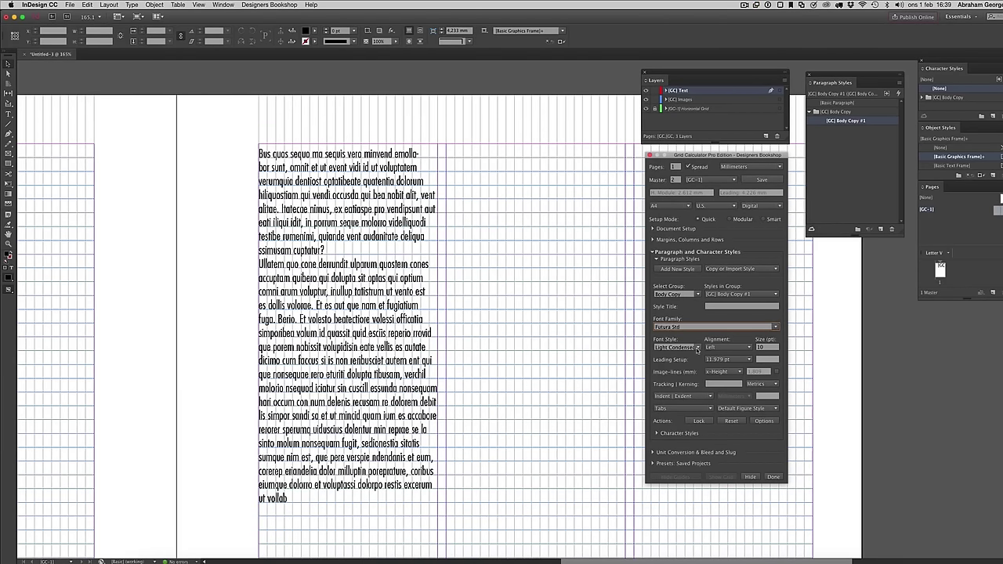
click(697, 347)
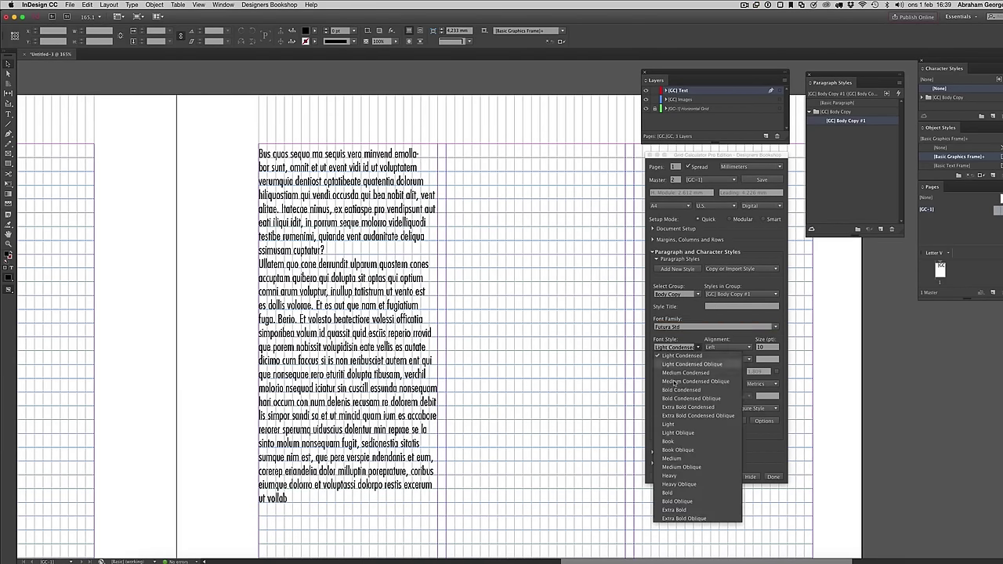
click(667, 441)
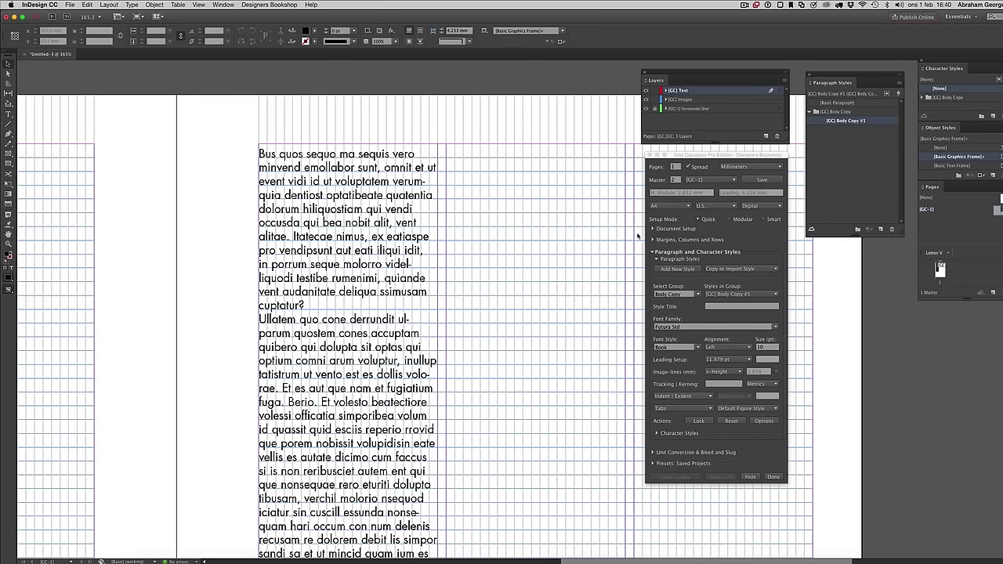
Show the document setup settings and try a document leading of 13 pt, followed by 12.5 pt
click(664, 230)
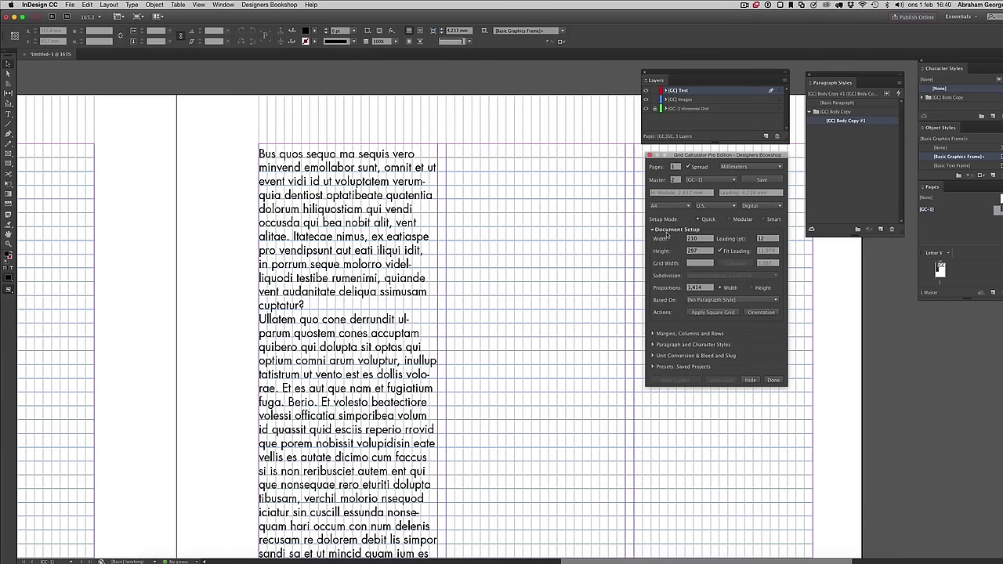
click(762, 239)
key(Return)
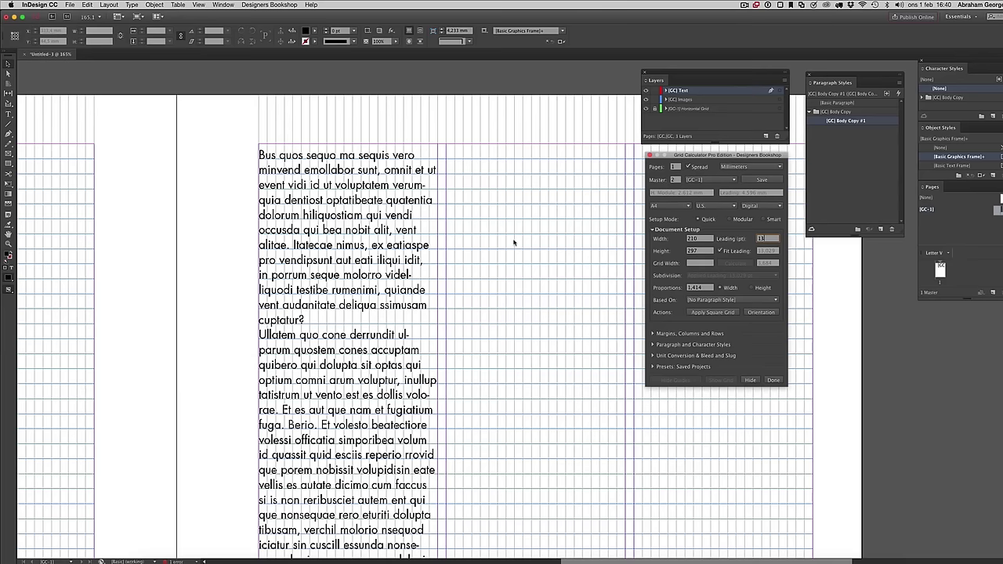
text(12.5)
key(Return)
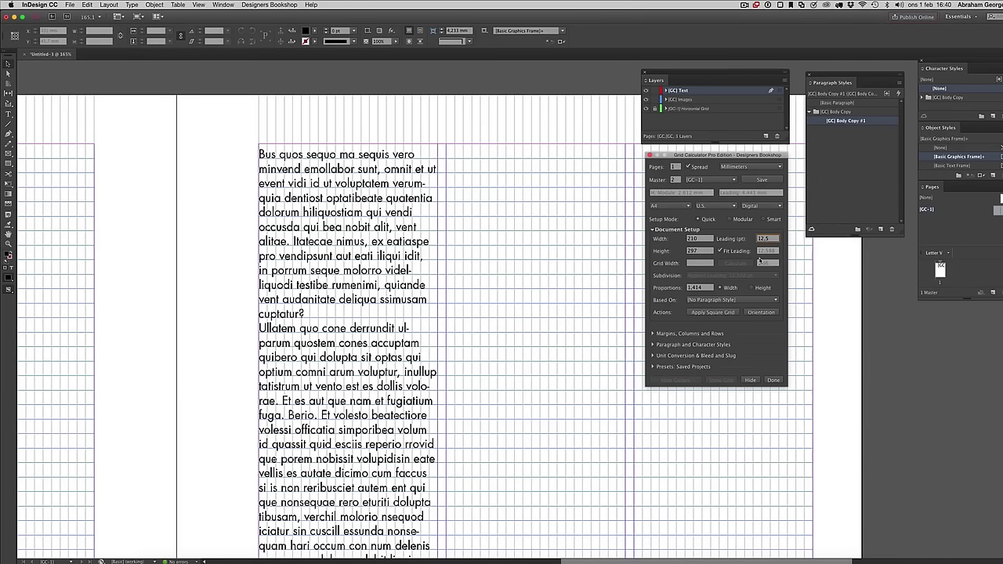
click(478, 239)
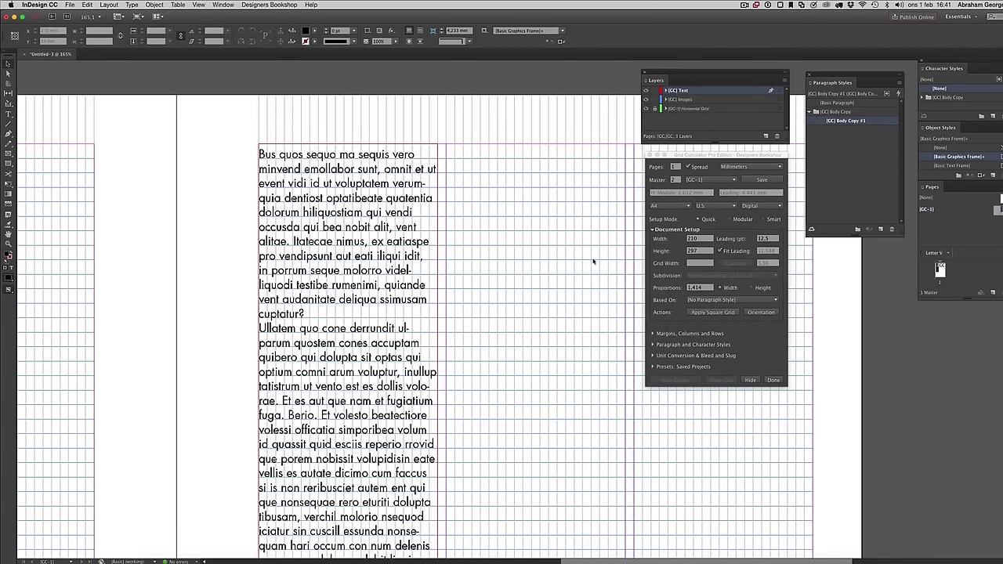
Set the document leading to 16 pt
click(771, 239)
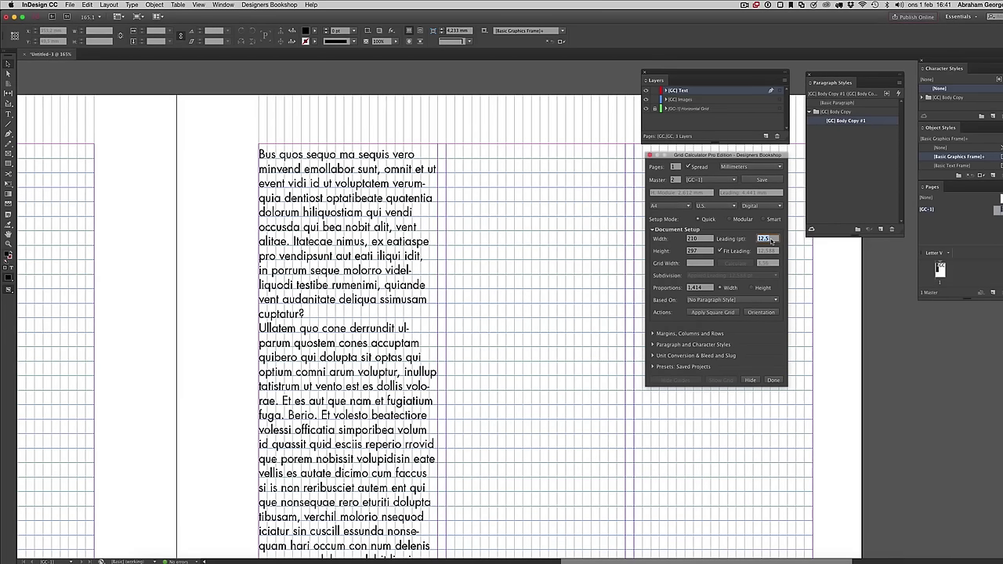
text(16)
key(Return)
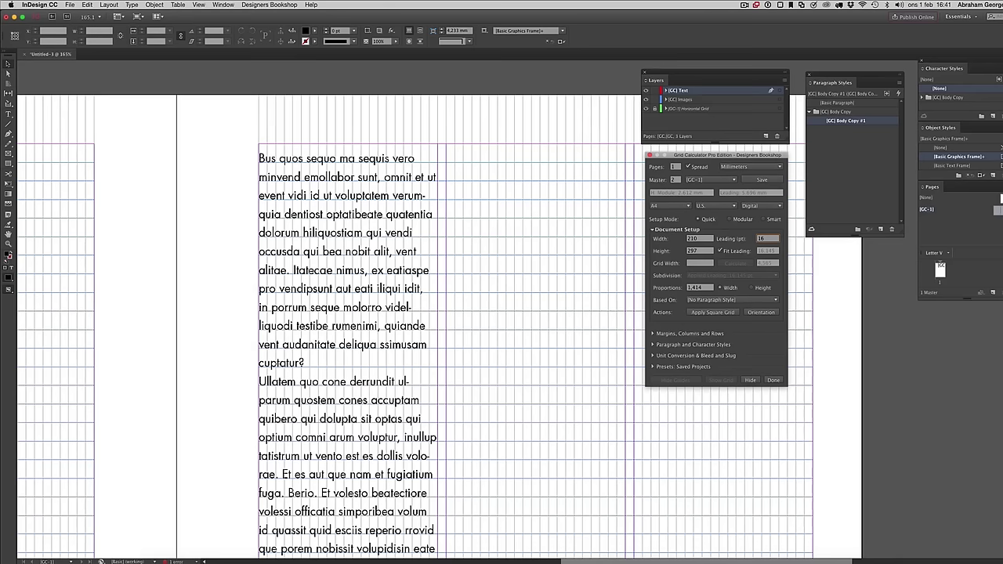
Check the font, size and leading in the [GC] Body Copy #1 style's basic character formats, and cancel the options
double_click(864, 122)
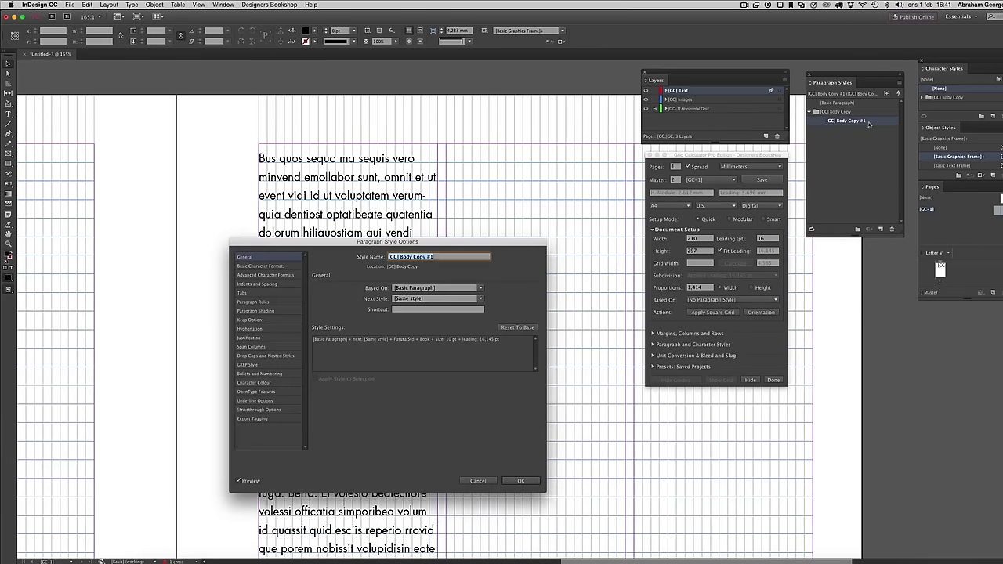
click(280, 267)
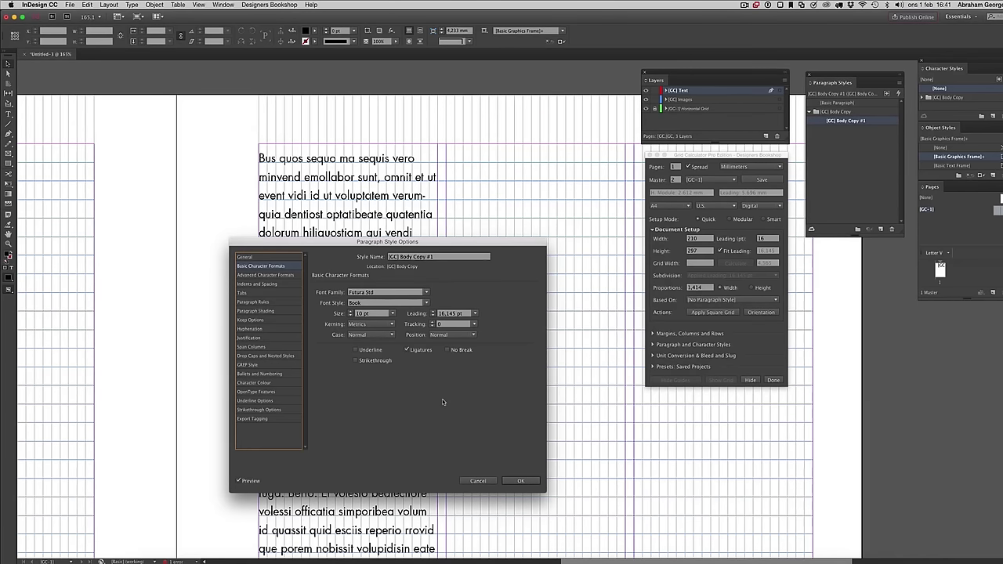
click(476, 480)
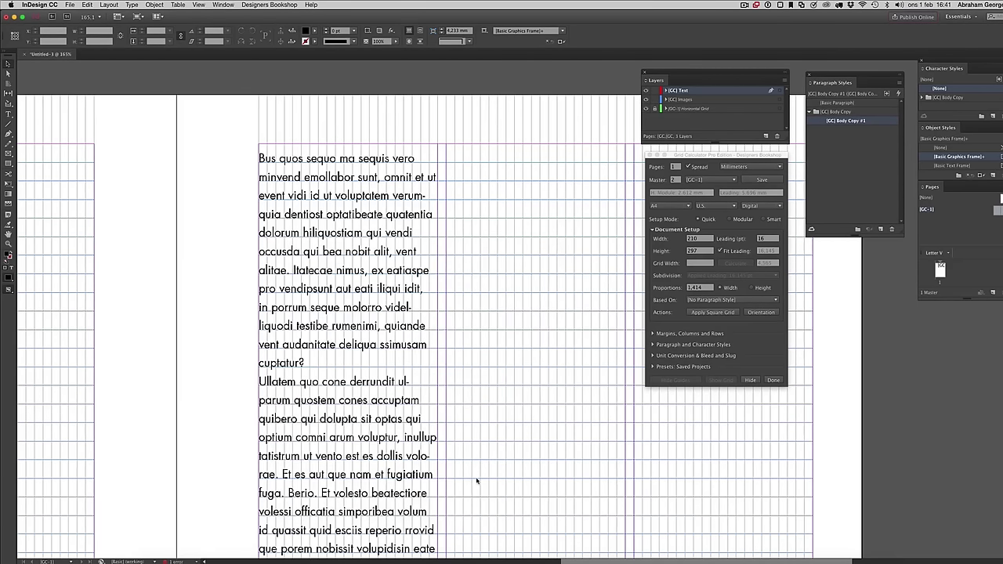
Set the document leading back to 12 pt
click(768, 239)
double_click(765, 238)
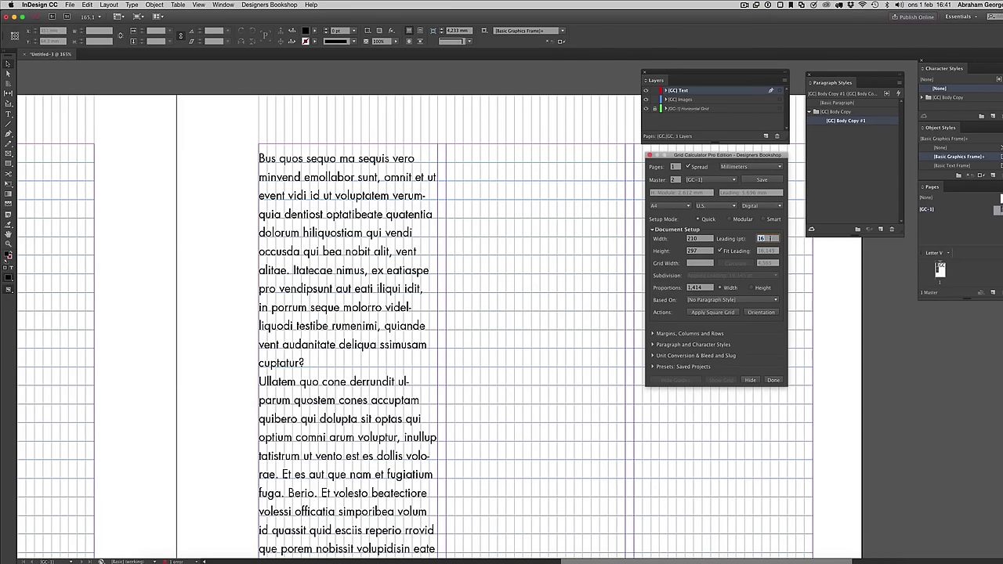
text(12)
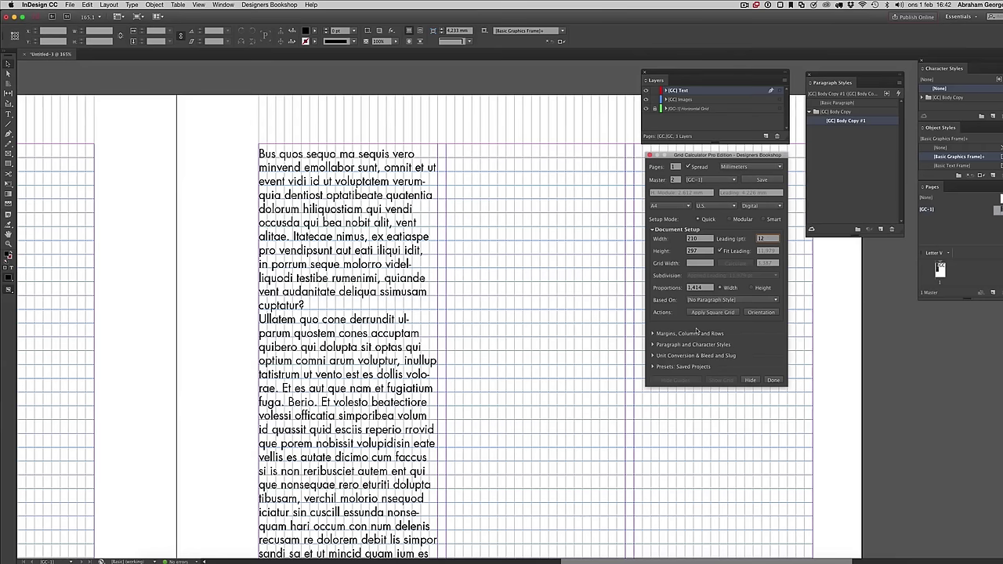
click(509, 266)
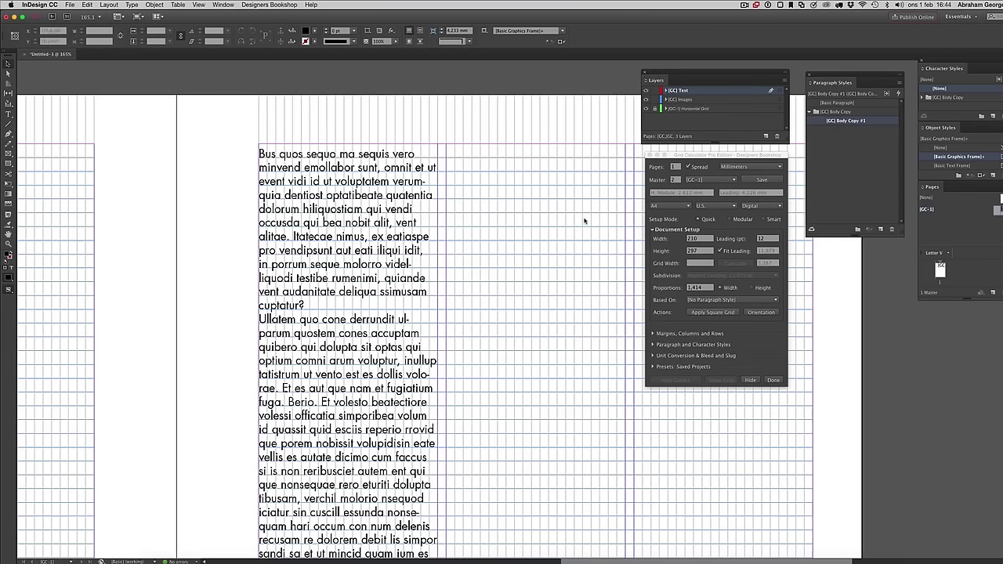
Finish the grid calculator session and close the Untitled-3 document without saving changes
click(773, 380)
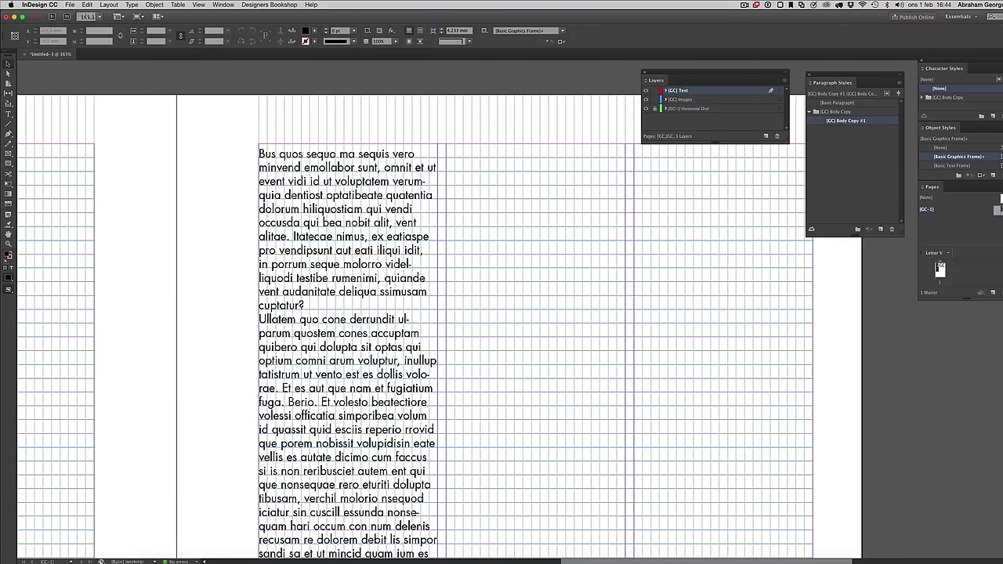
click(24, 54)
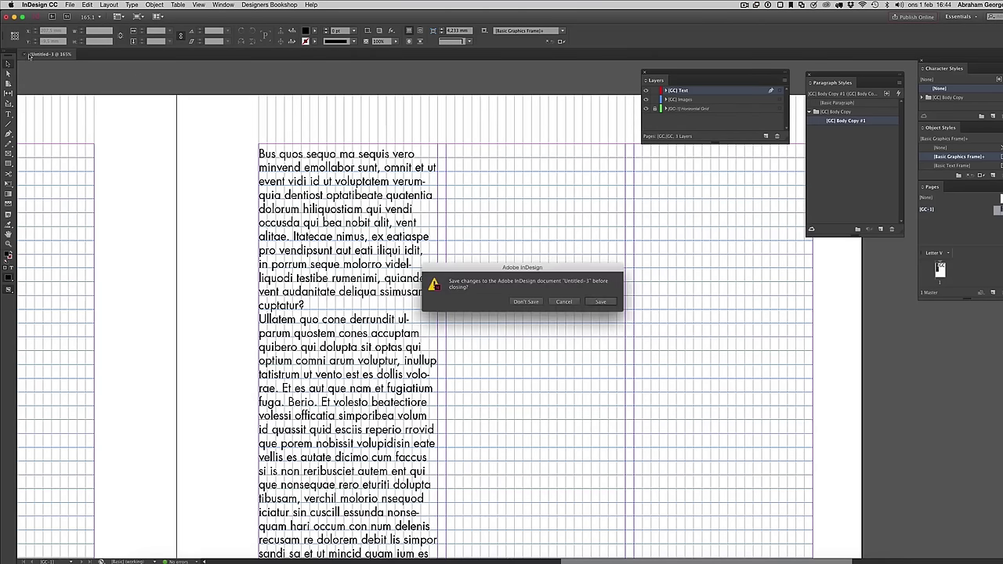
click(514, 297)
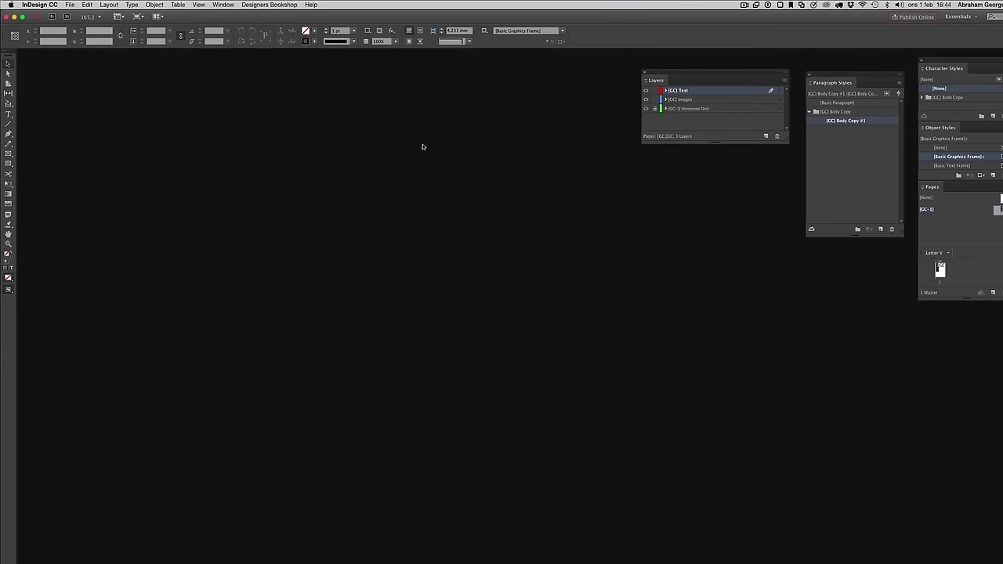
Launch Grid Calculator Pro Edition for a new document and set its page size to A4
click(268, 5)
mouse_move(305, 15)
click(345, 17)
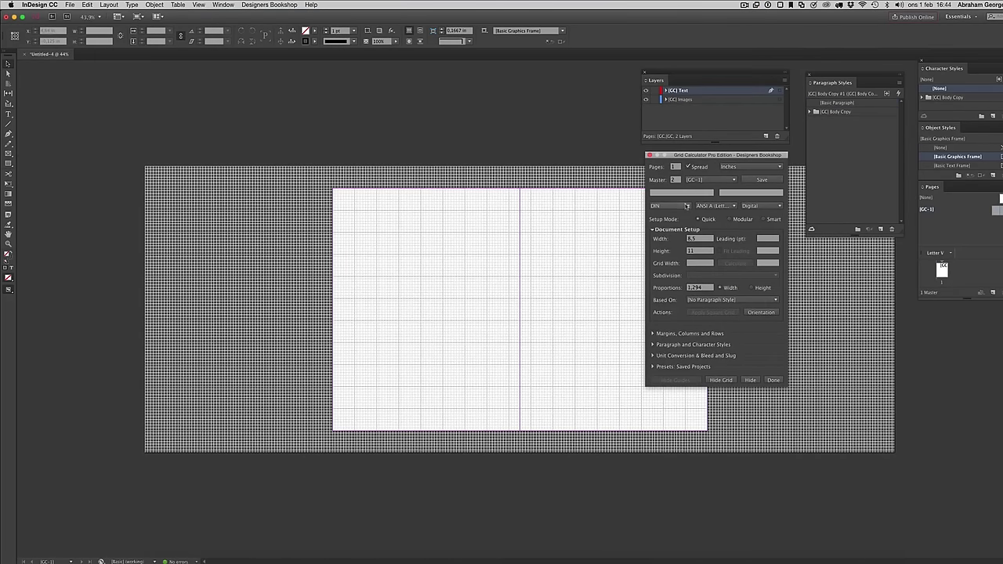
click(670, 205)
click(661, 257)
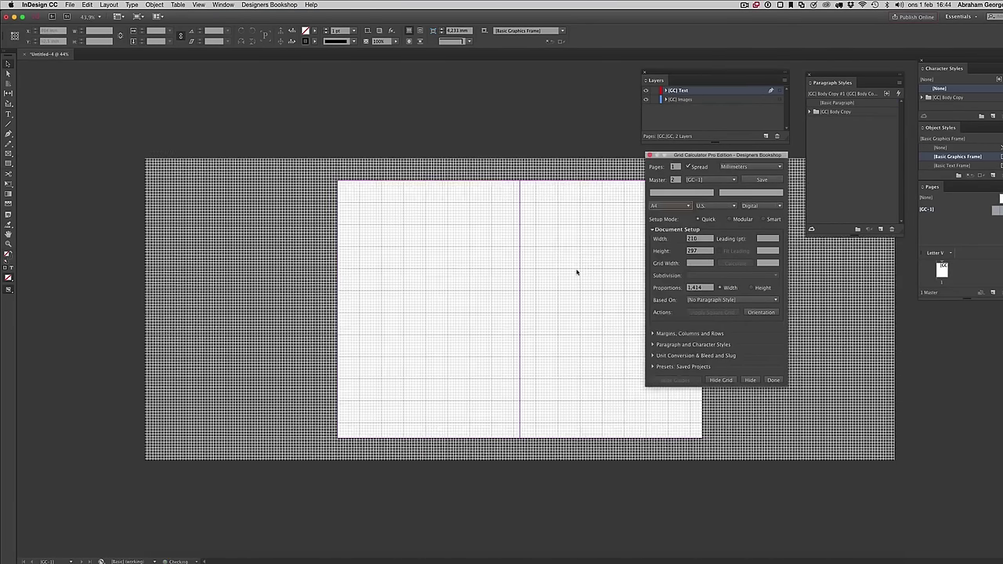
Move the calculator window aside and set the document leading to 4 pt
click(574, 256)
scroll(575, 256, right, 5)
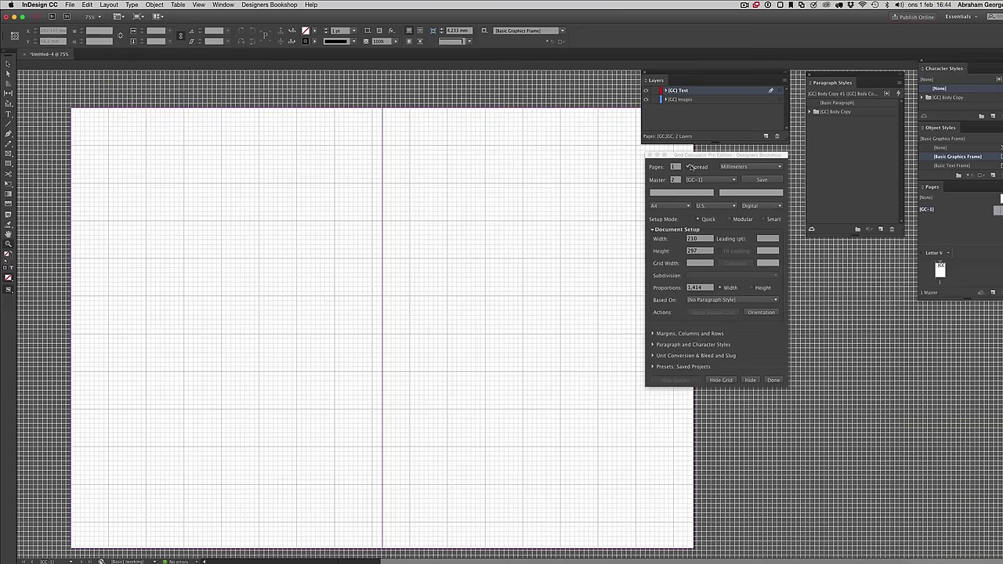
drag(717, 154, 734, 193)
click(783, 279)
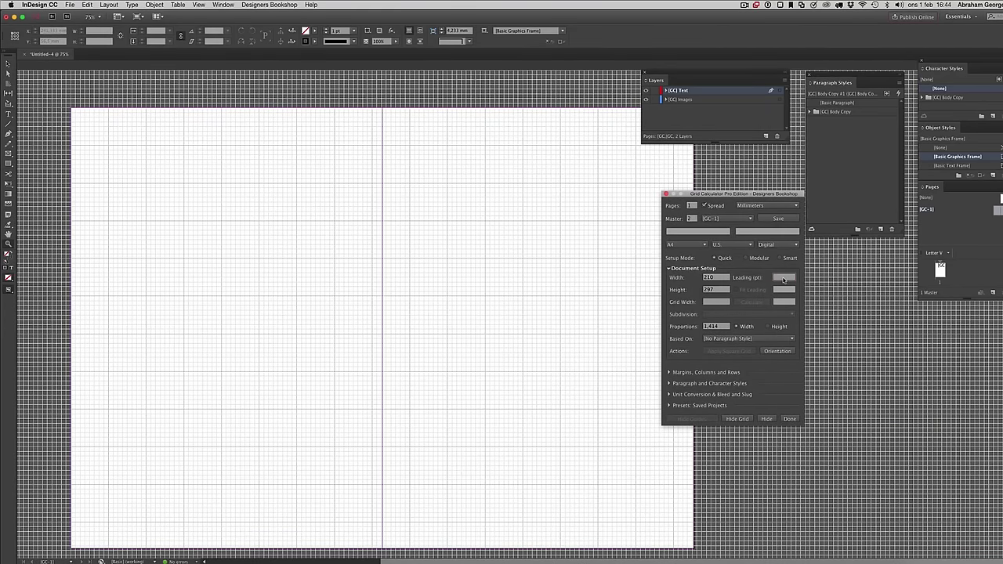
text(4)
key(Return)
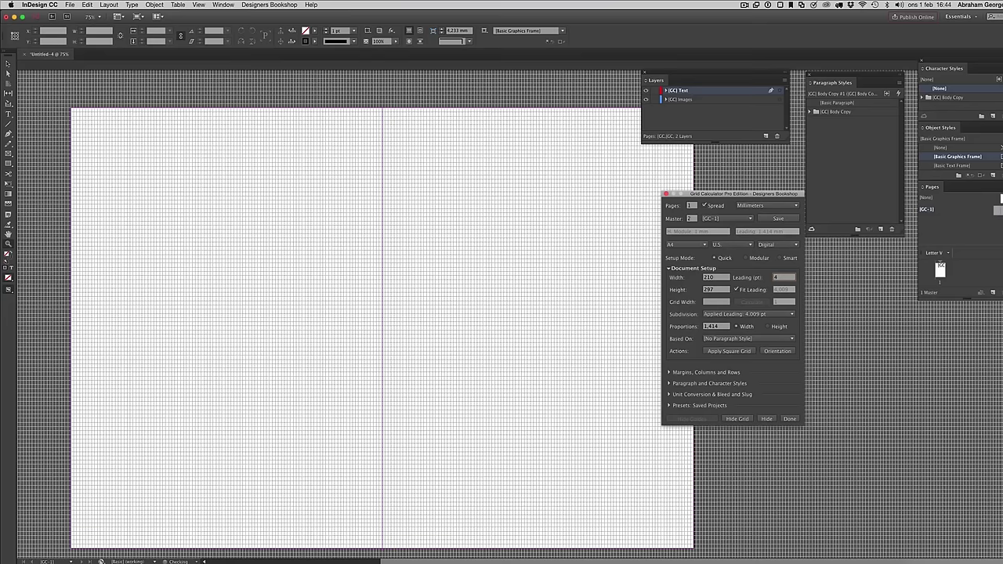
Examine the 4 pt grid closely along the page's upper edge
key(super+equal)
key(super+equal)
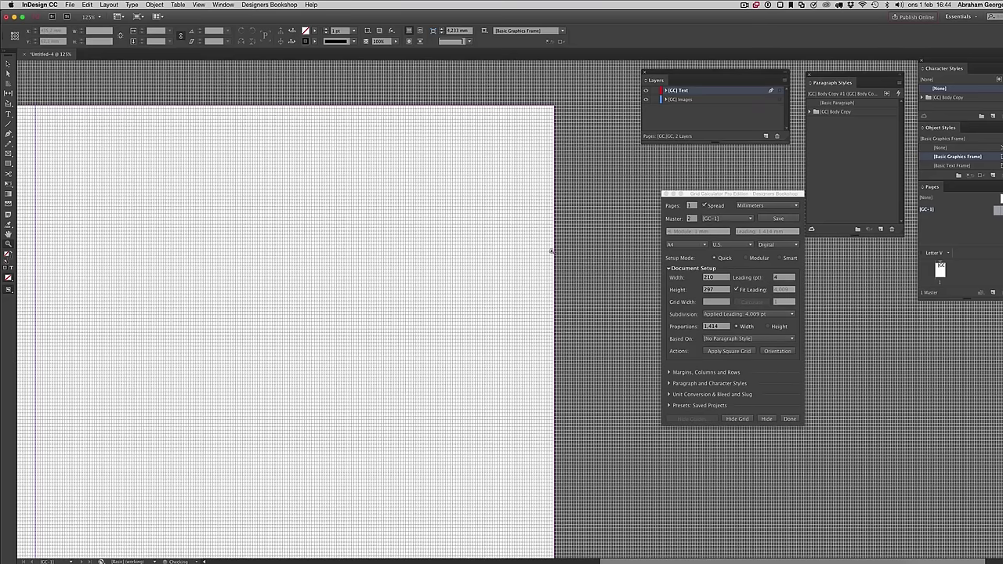
scroll(541, 247, left, 5)
scroll(541, 247, up, 2)
drag(720, 195, 659, 192)
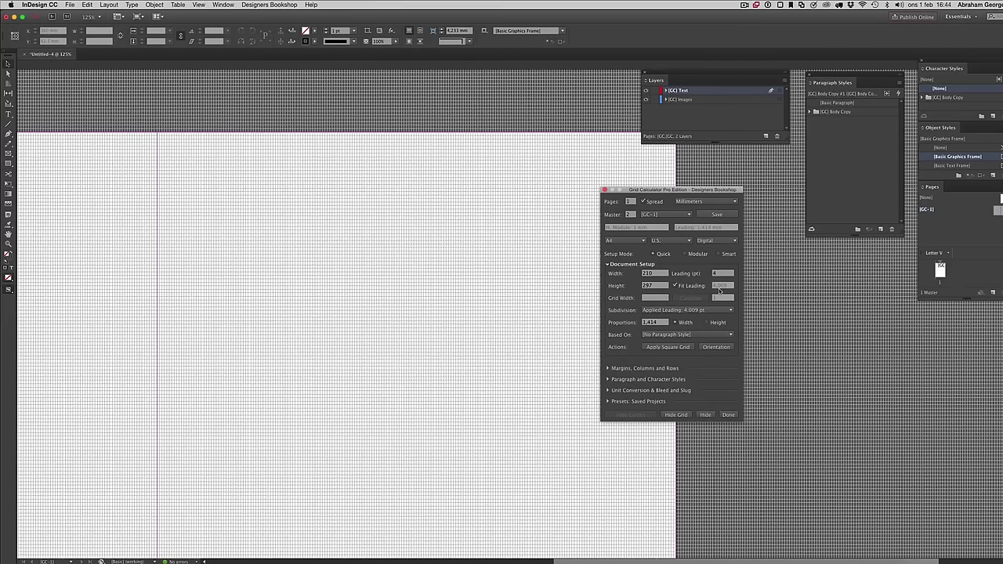
click(368, 164)
key(z)
click(357, 197)
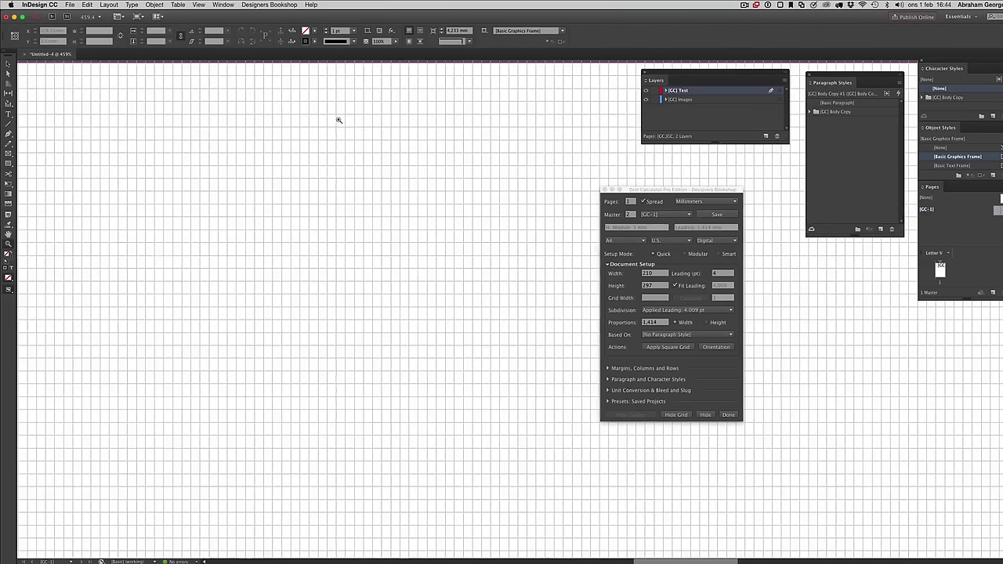
scroll(318, 206, up, 5)
drag(313, 197, 368, 285)
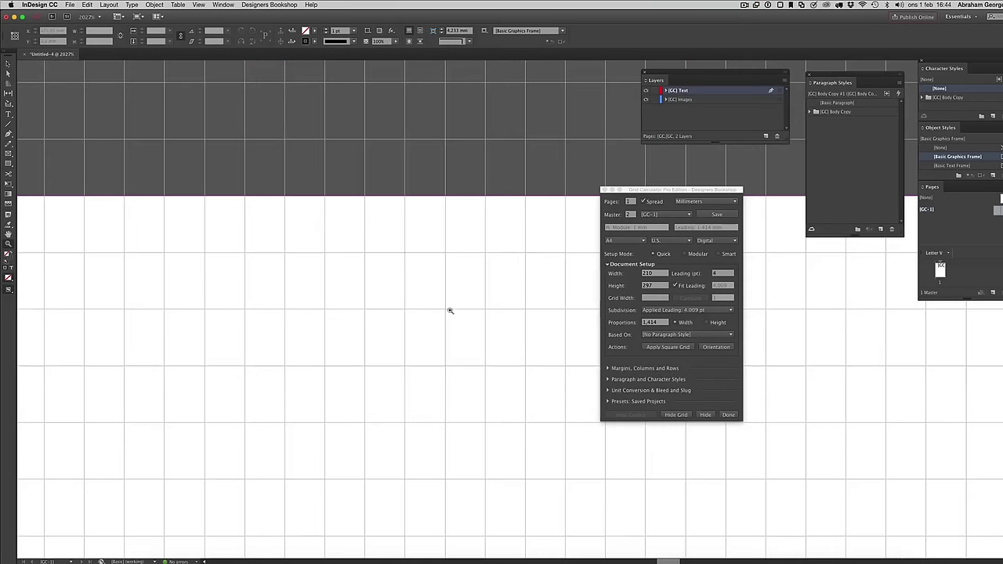
Set the grid subdivision to ×3 – V. Subdiv: 12.027 pt
click(650, 324)
click(666, 310)
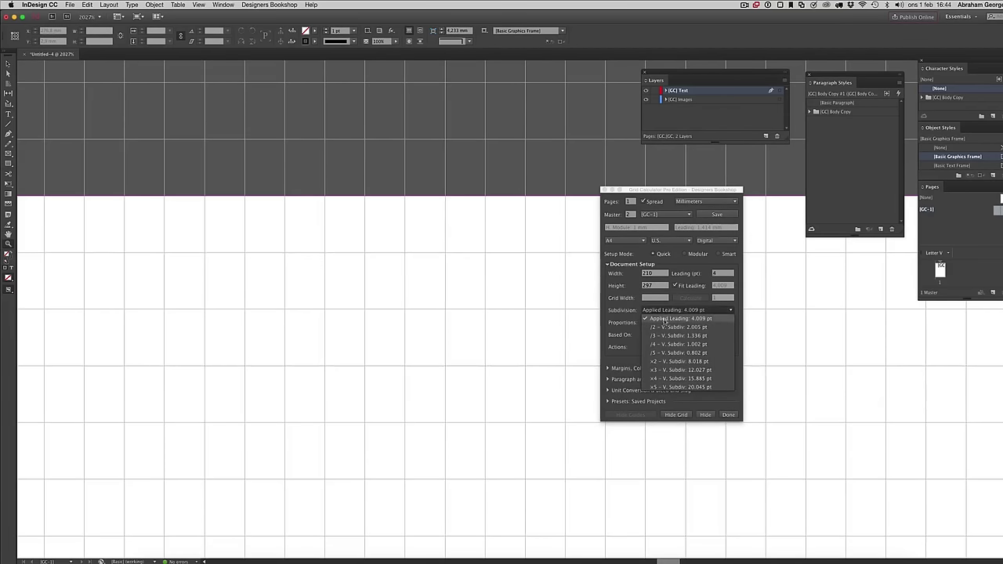
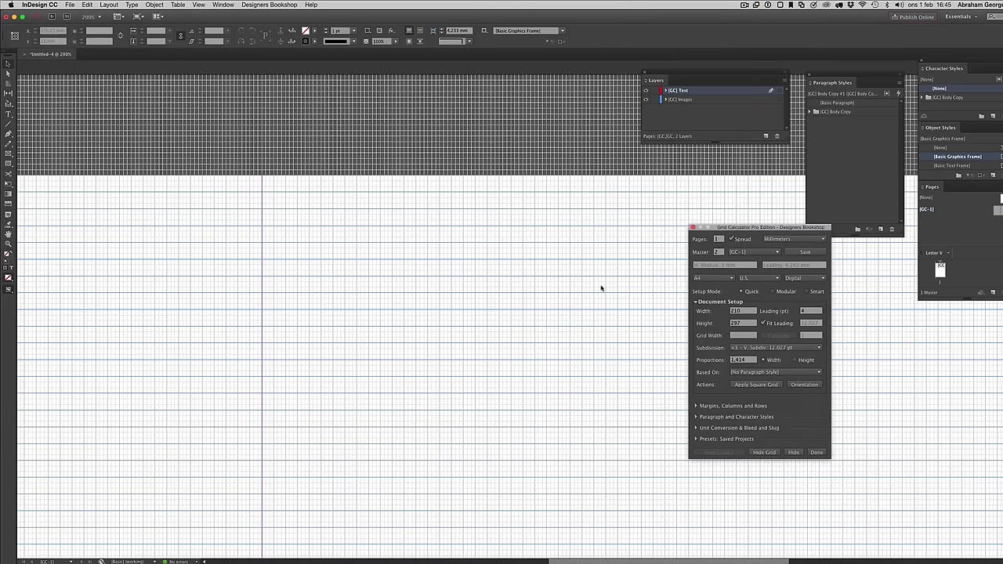
Try inside and outside margins of 6 in the main setup, and set both to 12
key(super+minus)
key(super+minus)
click(725, 406)
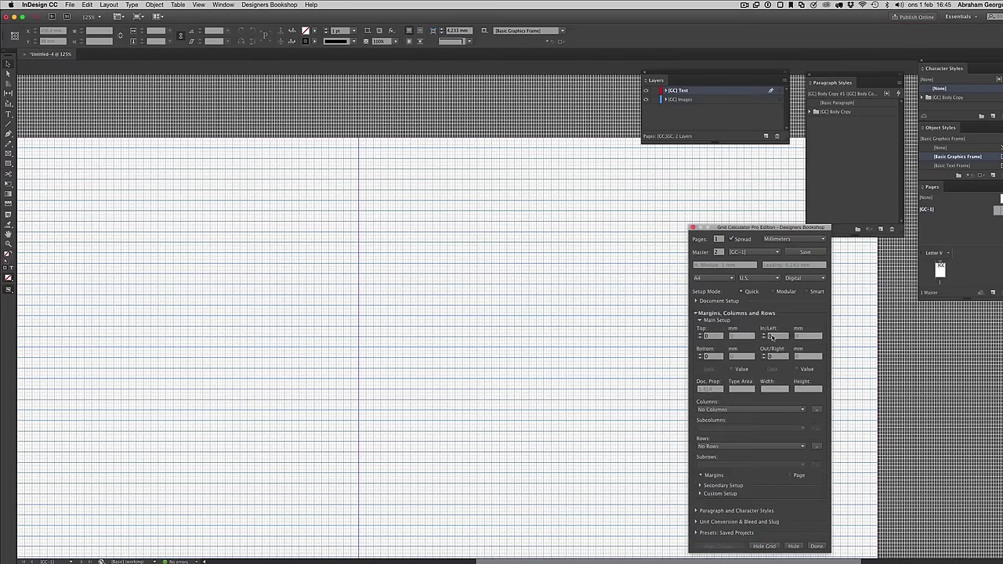
text(6)
key(Tab)
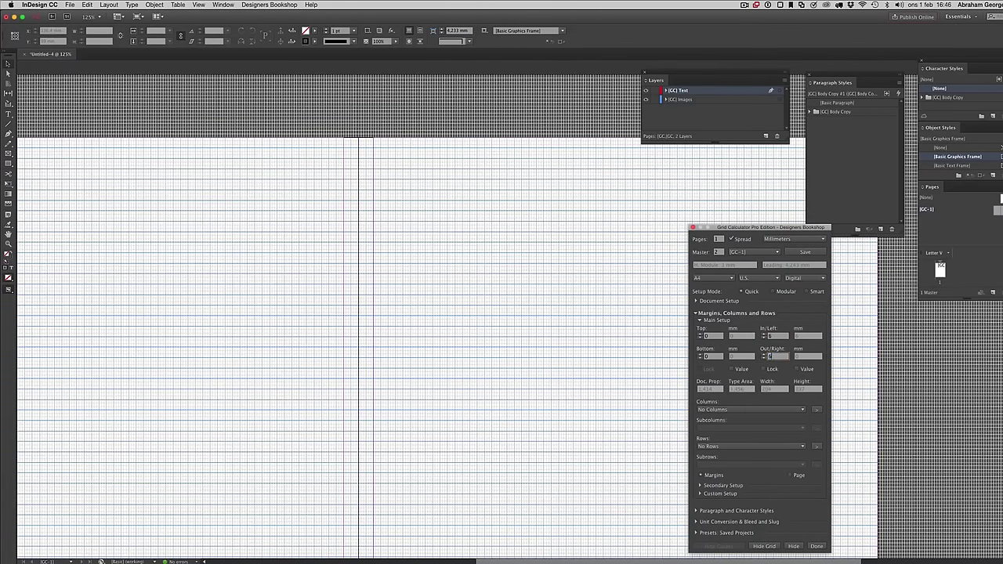
click(777, 339)
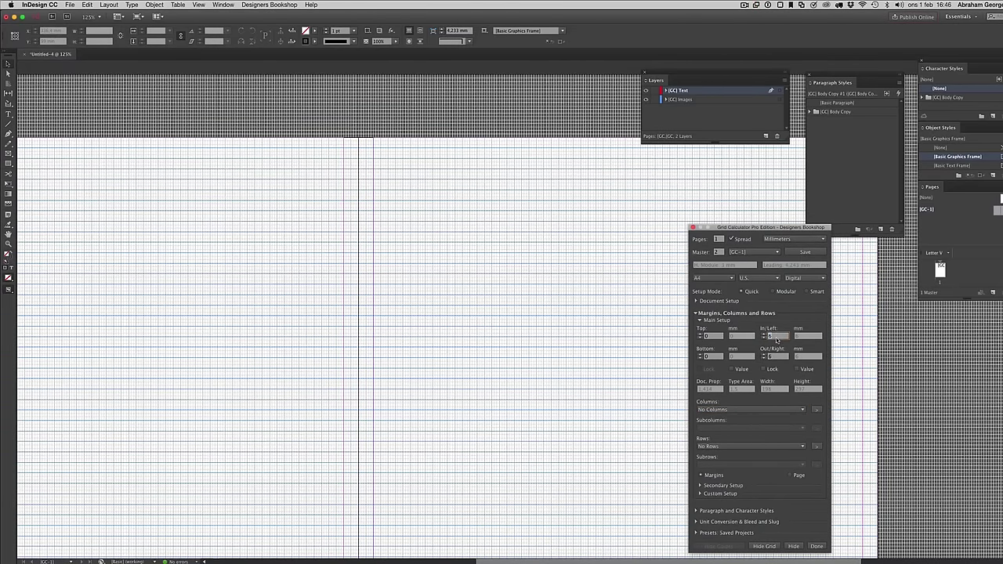
text(12)
key(Tab)
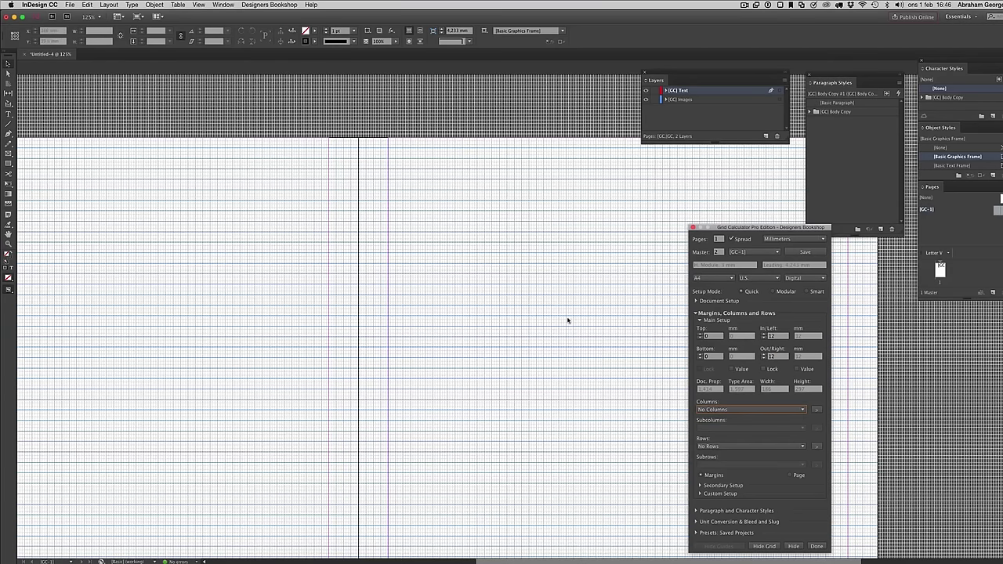
Divide the page into 2 columns of 90 lines with a 6-line gutter
click(546, 358)
drag(566, 341, 347, 311)
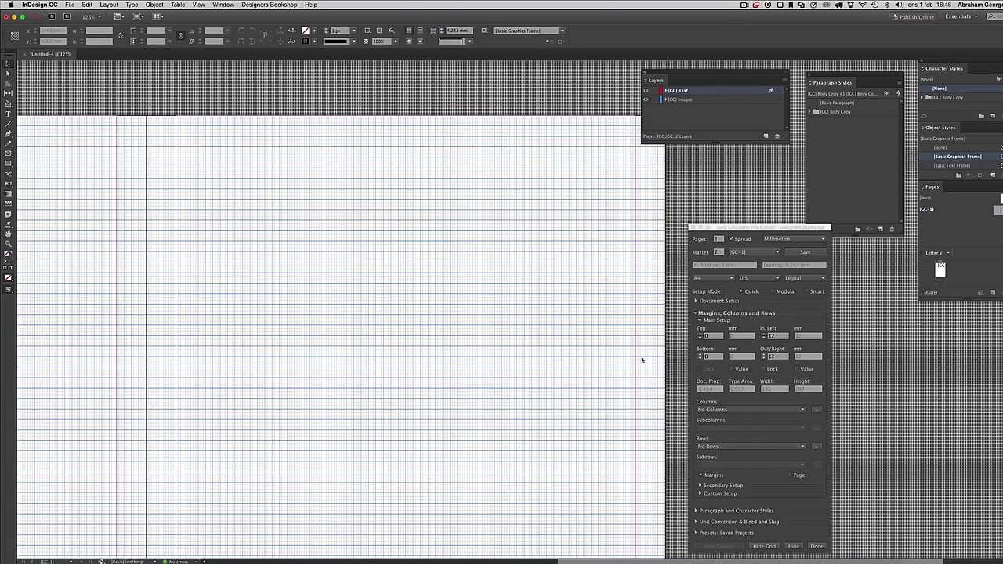
click(729, 410)
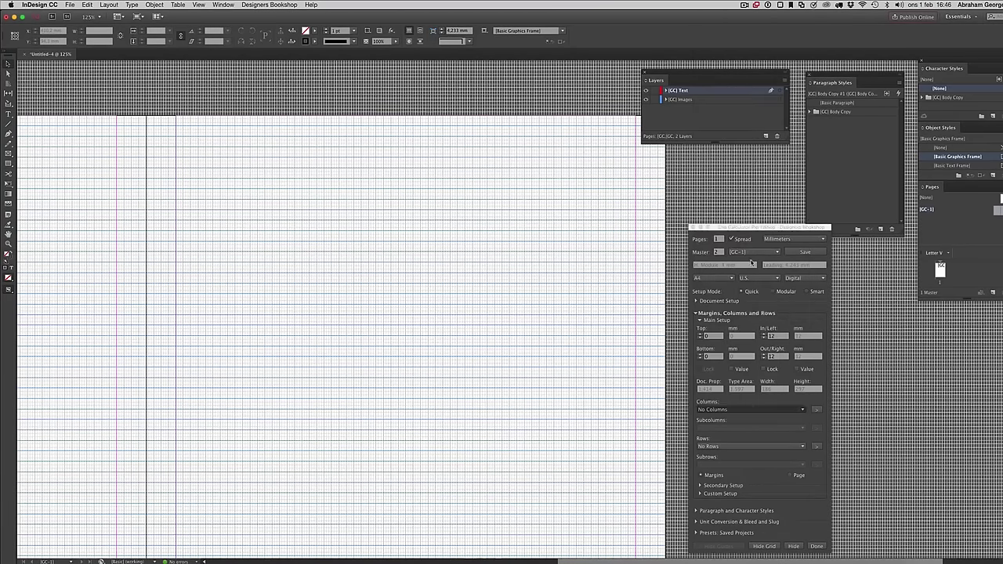
click(751, 255)
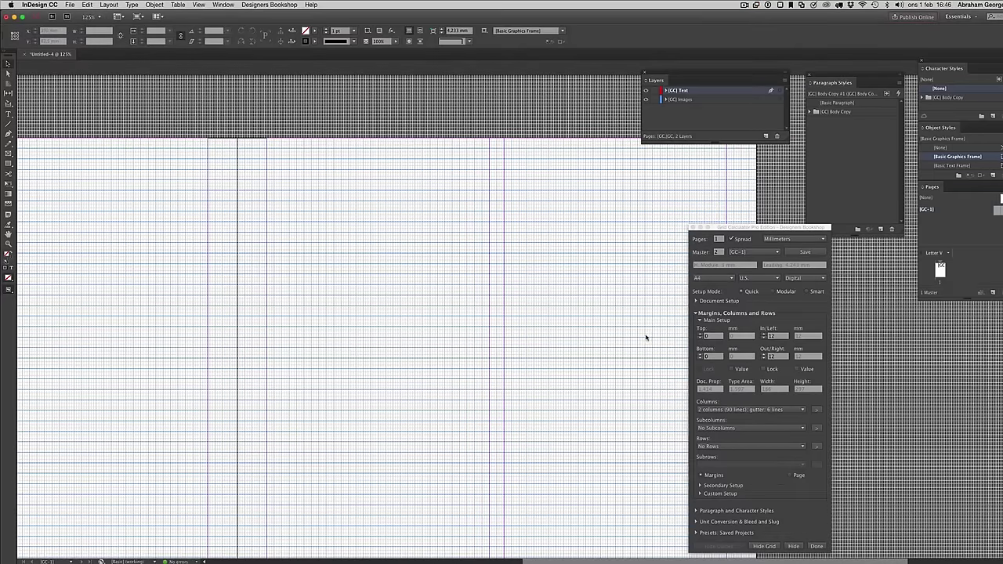
Set the top margin to 8 and the bottom margin to 16
click(705, 336)
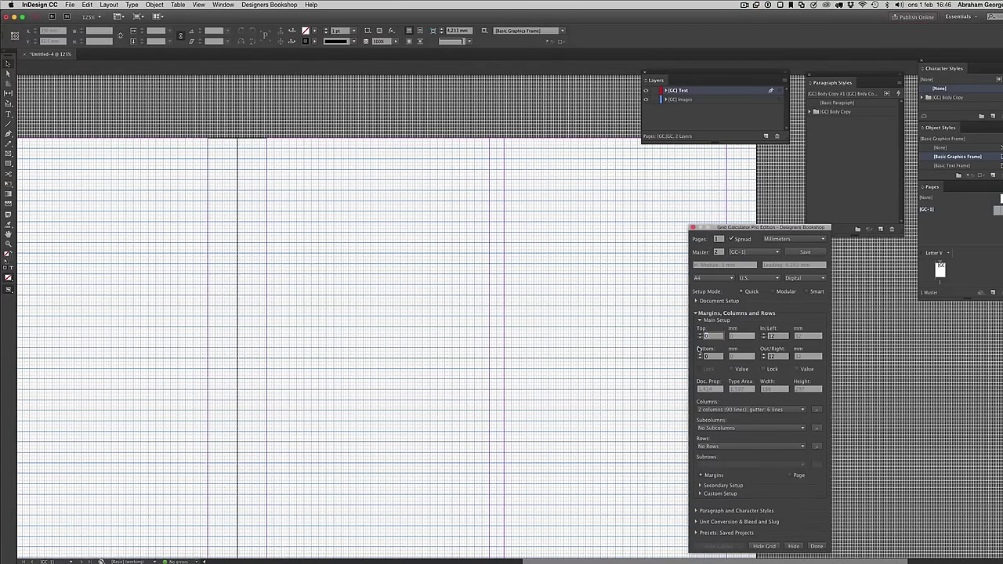
text(8)
key(Tab)
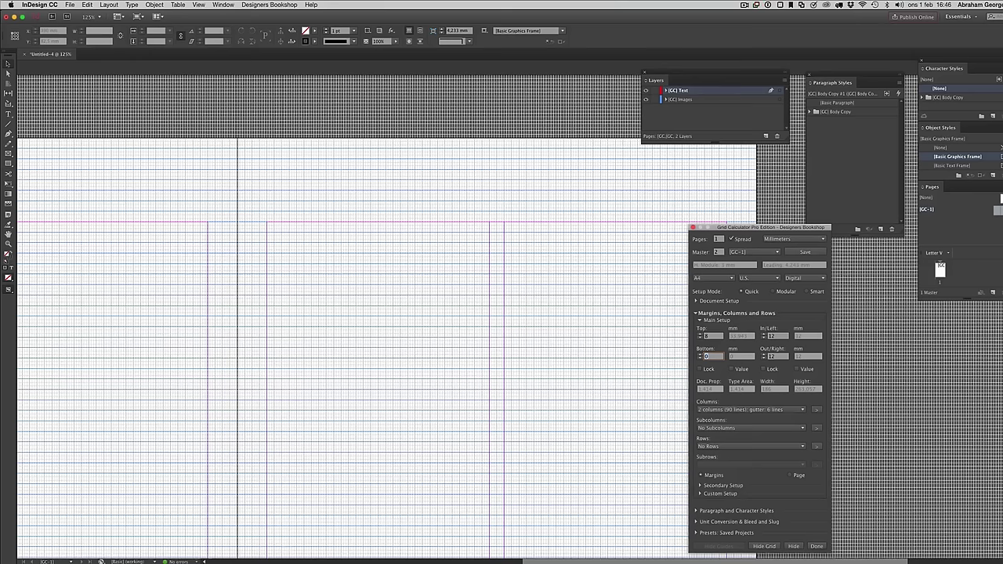
text(16)
key(Tab)
Review the available subdivision options in the document setup and keep the ×3 setting
click(711, 301)
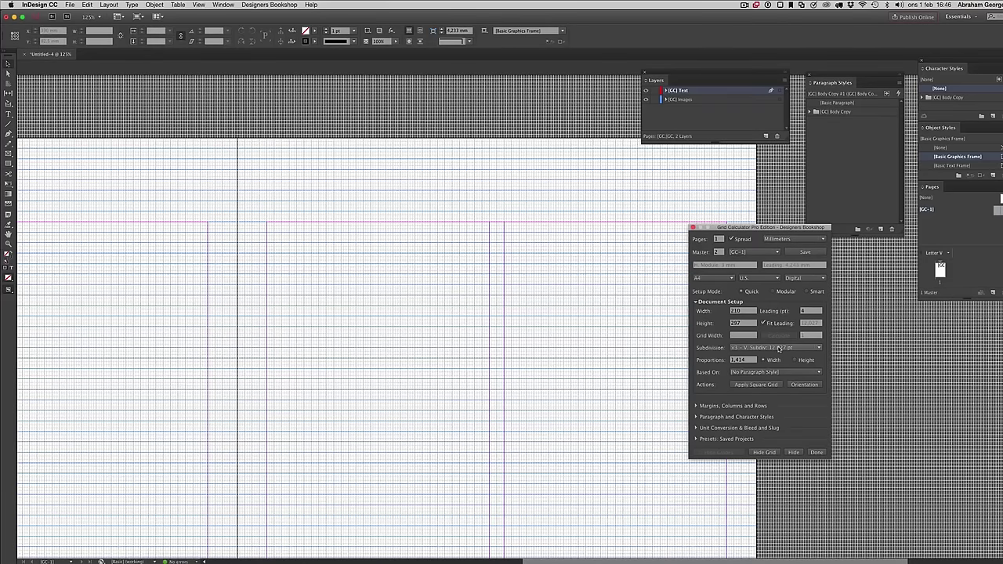
click(779, 348)
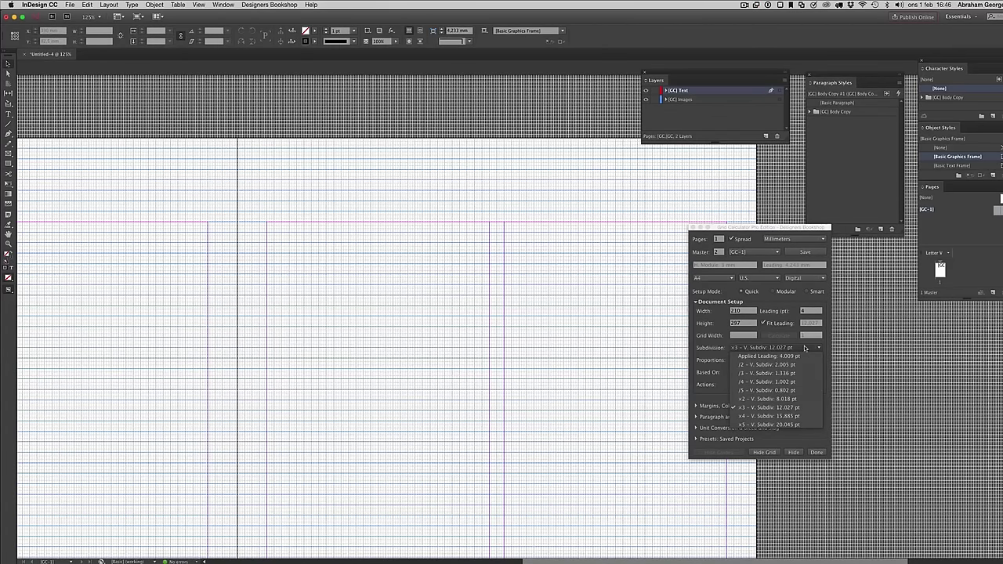
click(804, 348)
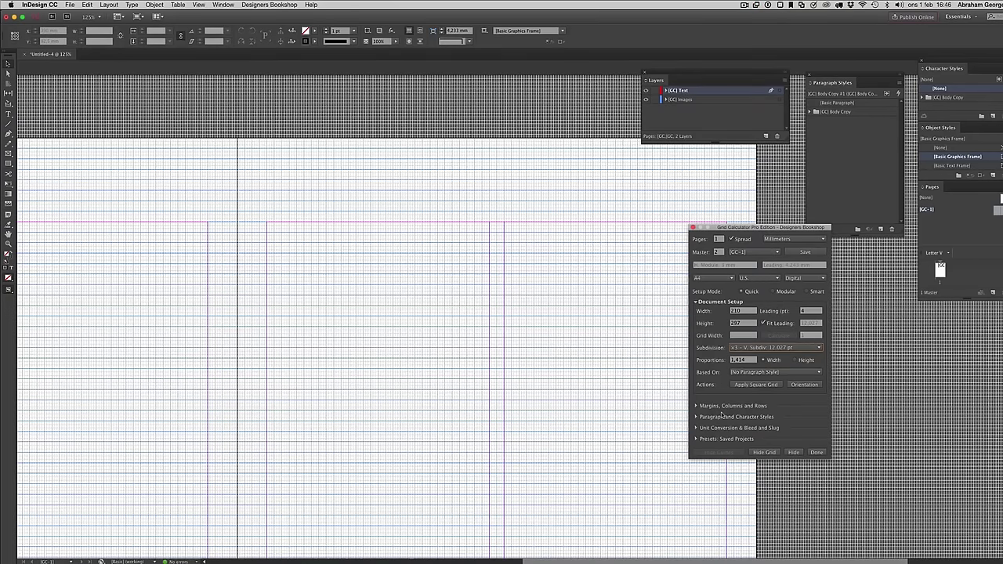
Return to the margins and columns settings and review the available column and gutter combinations
click(726, 406)
drag(757, 227, 784, 161)
click(760, 352)
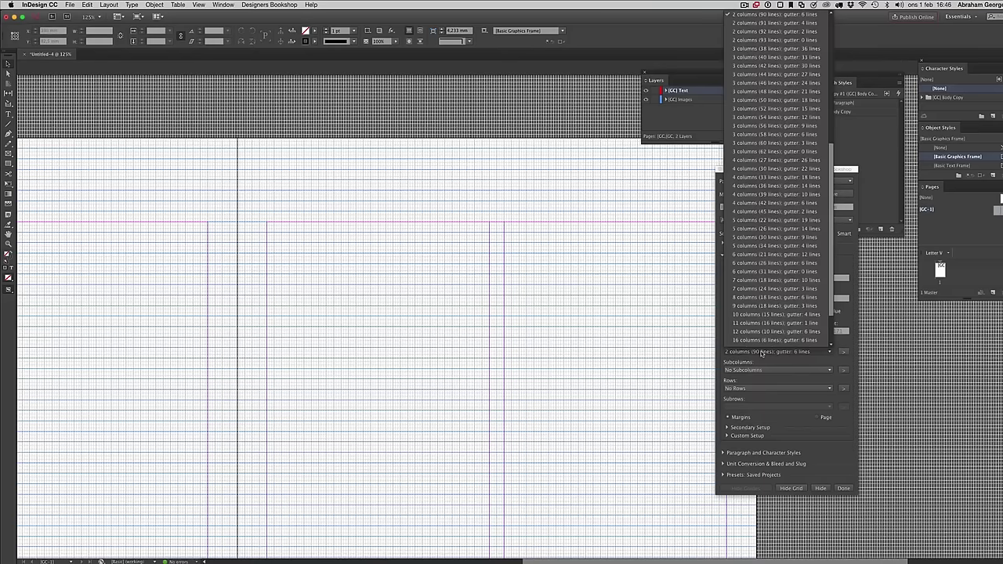
click(762, 353)
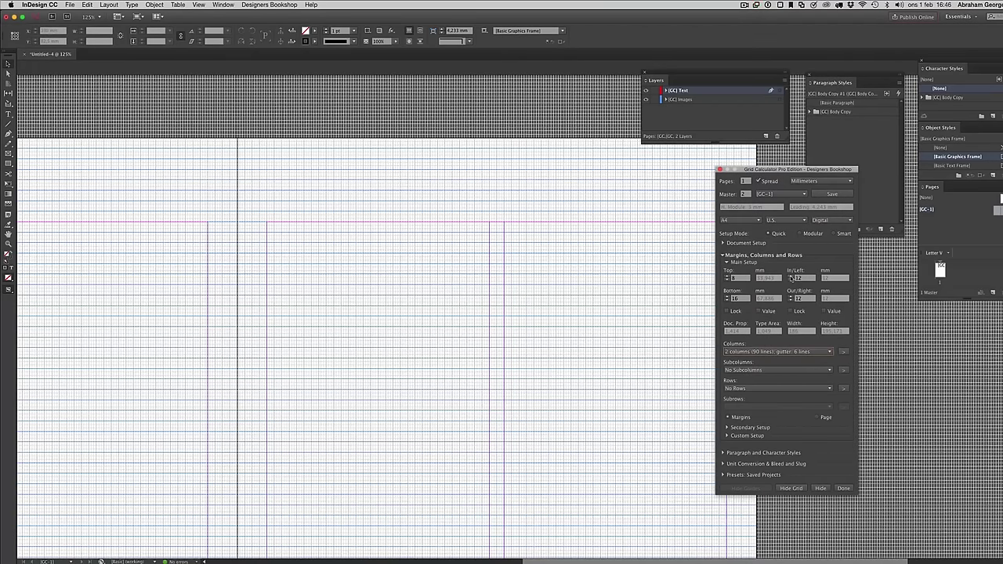
Increase the inside margin to 13 and choose 2 columns of 91 lines with a 3-line gutter
click(792, 276)
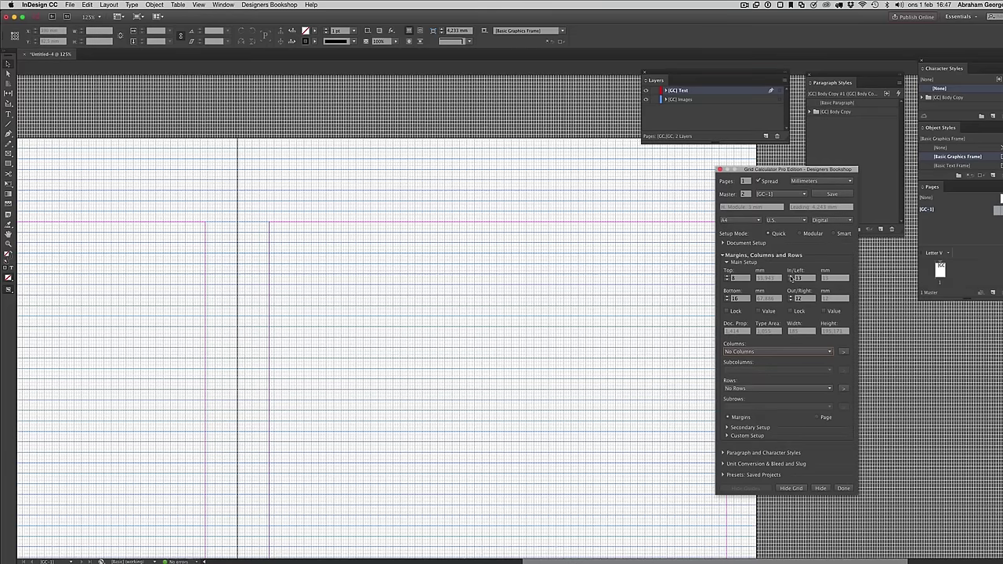
click(743, 351)
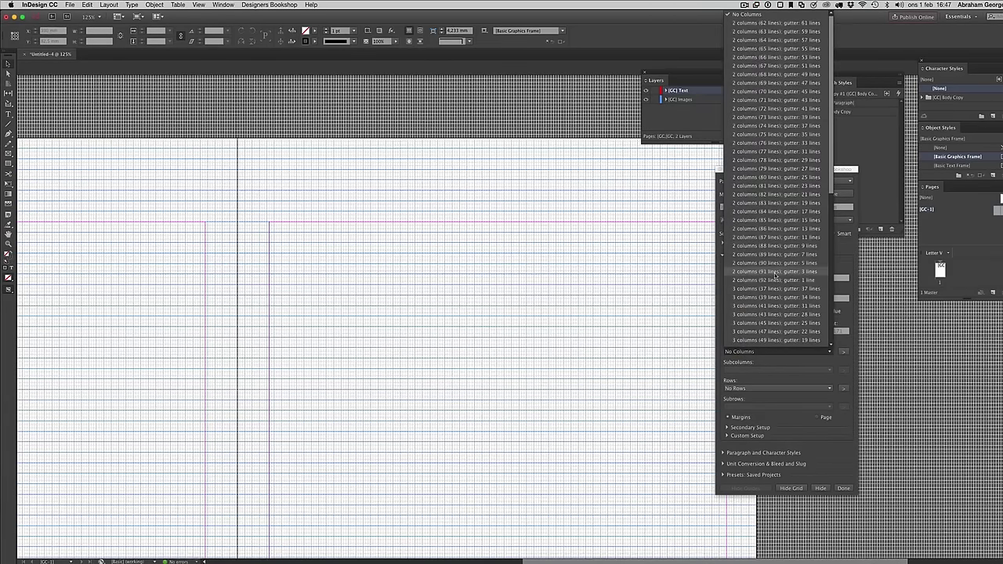
key(Escape)
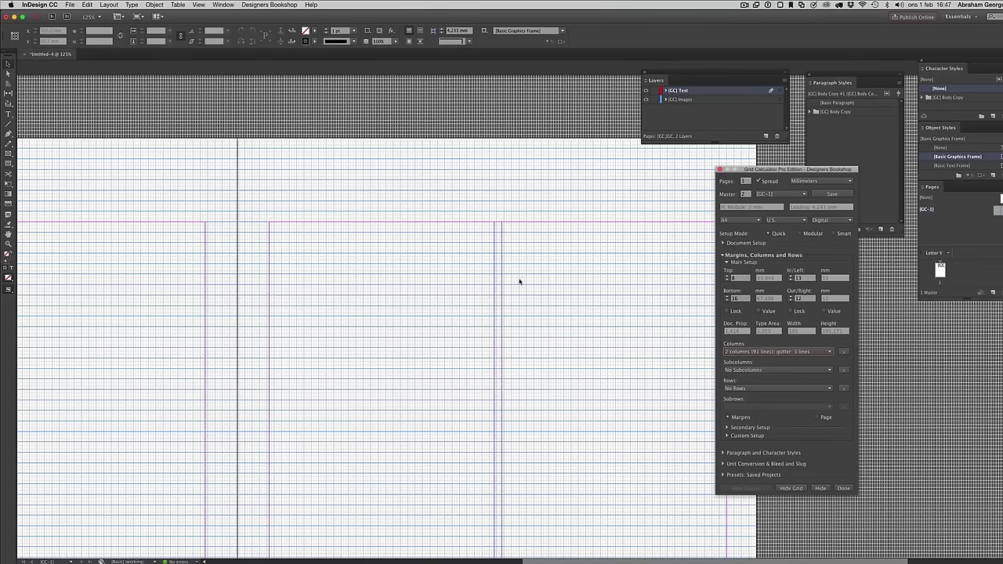
Review the available subcolumn and row divisions, leaving both unset, and look over the page's column guides
click(760, 370)
click(768, 371)
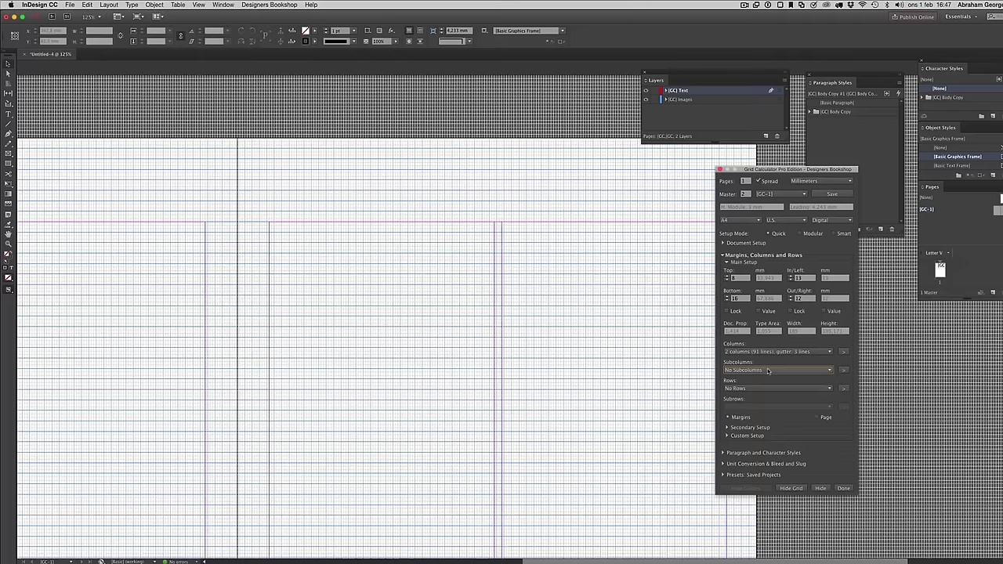
click(768, 371)
click(767, 373)
click(756, 388)
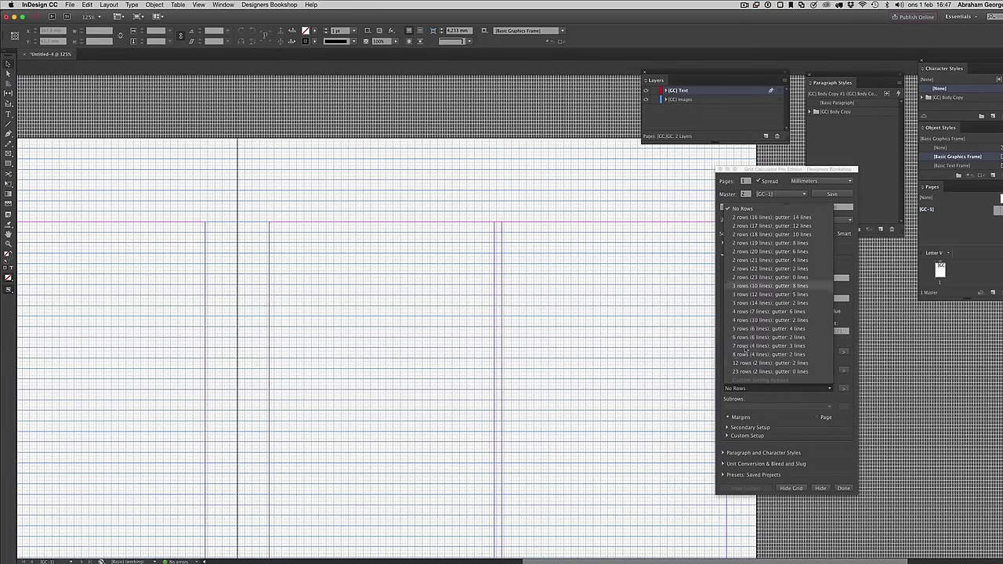
click(744, 390)
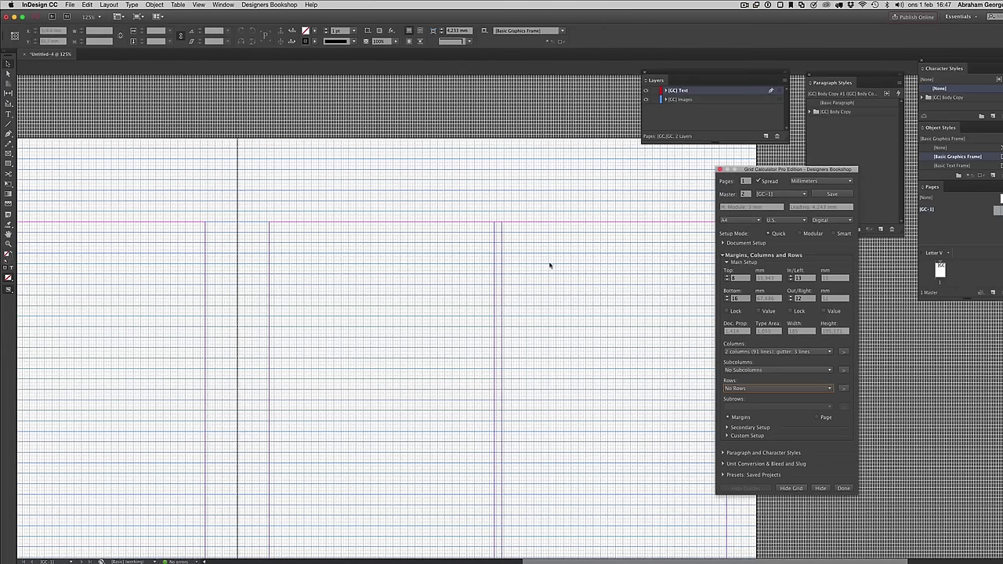
click(506, 266)
scroll(543, 279, down, 1)
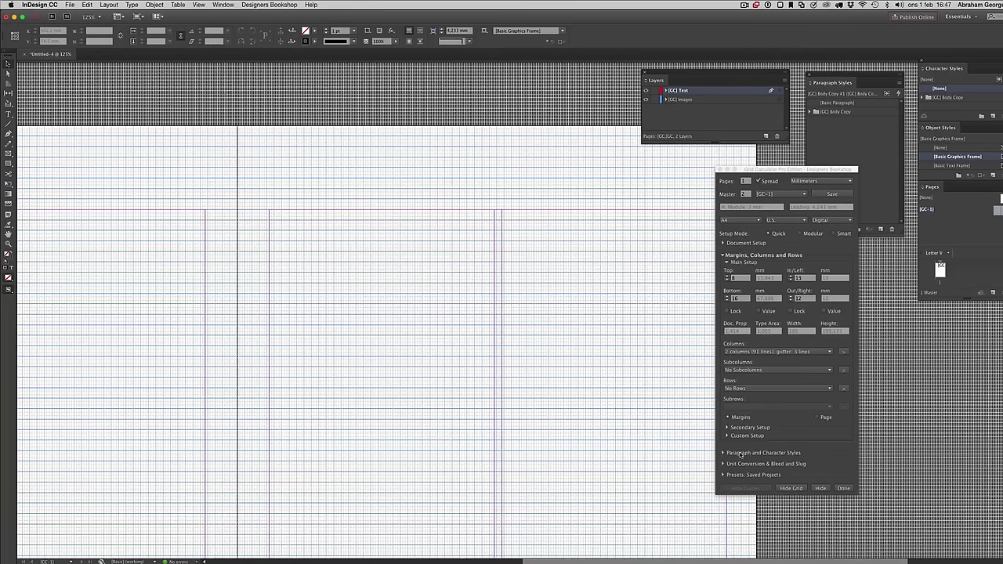
Look over the paragraph style settings and return to the document setup settings
click(741, 453)
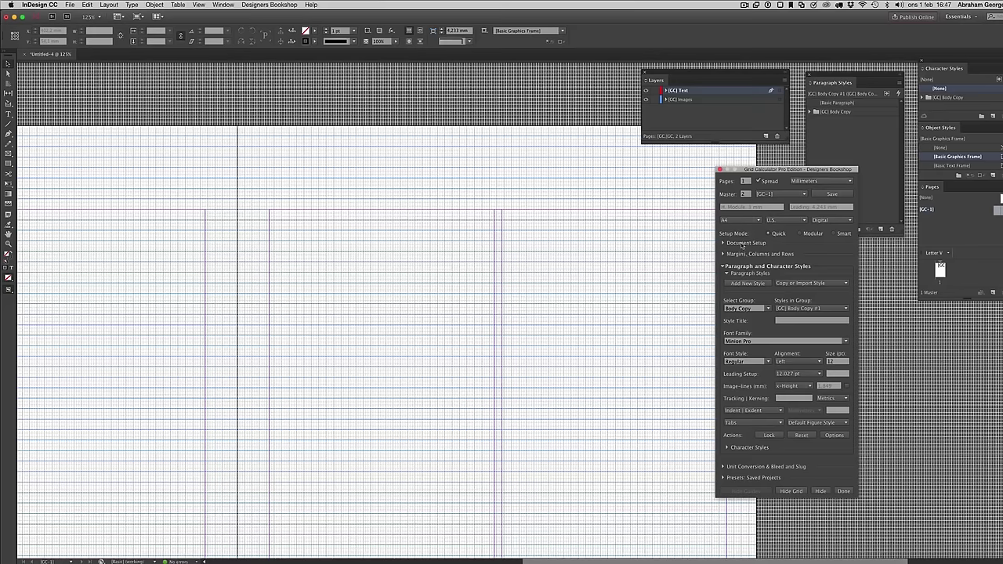
click(741, 245)
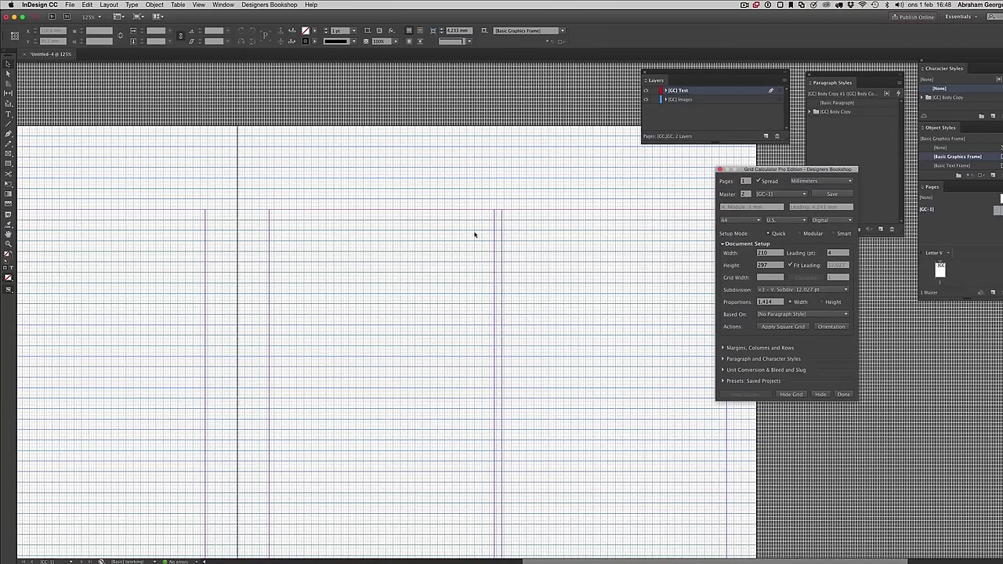
click(612, 226)
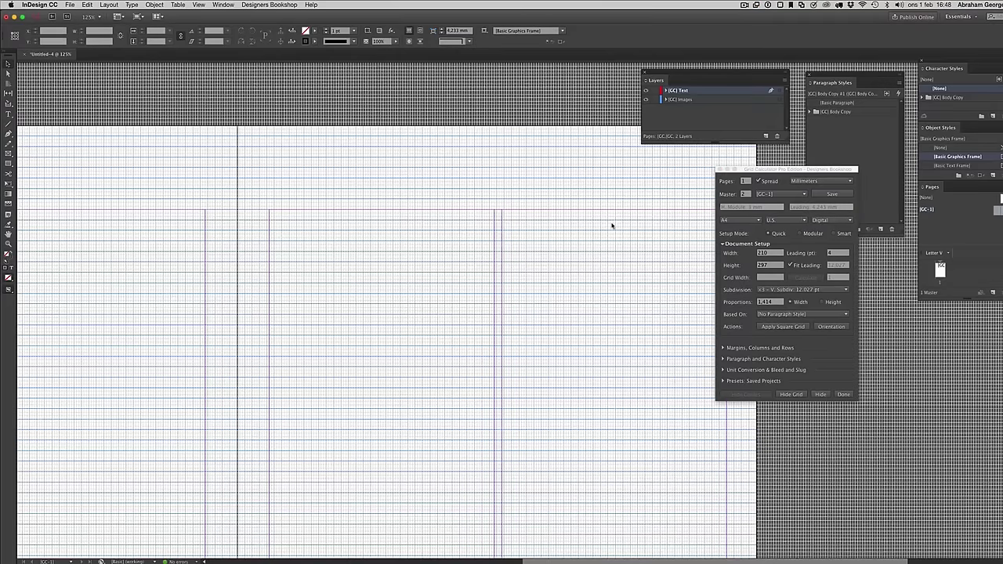
Review the baseline increment and the horizontal and vertical document grid values in the Grids preferences, closing them without saving
key(super+k)
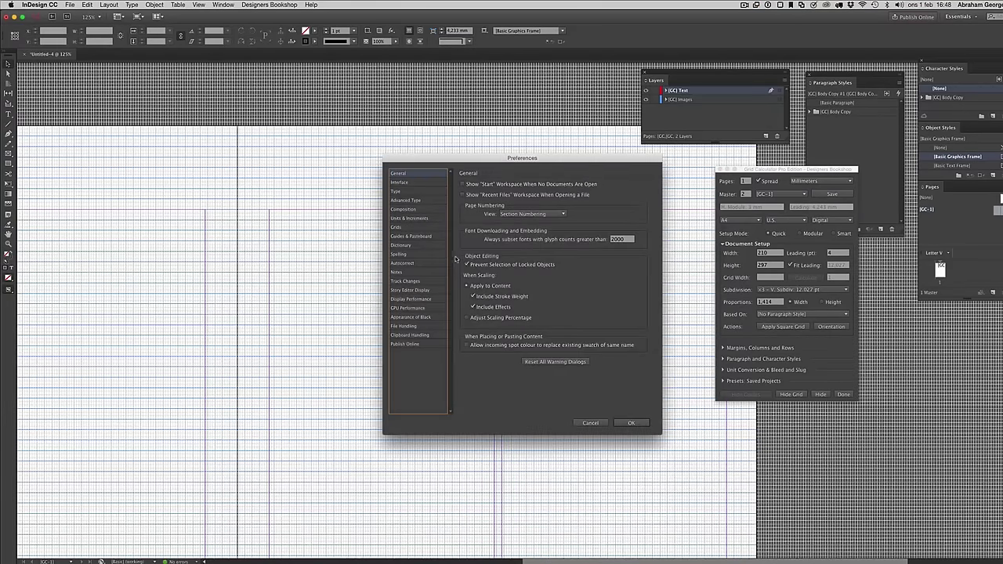
click(409, 236)
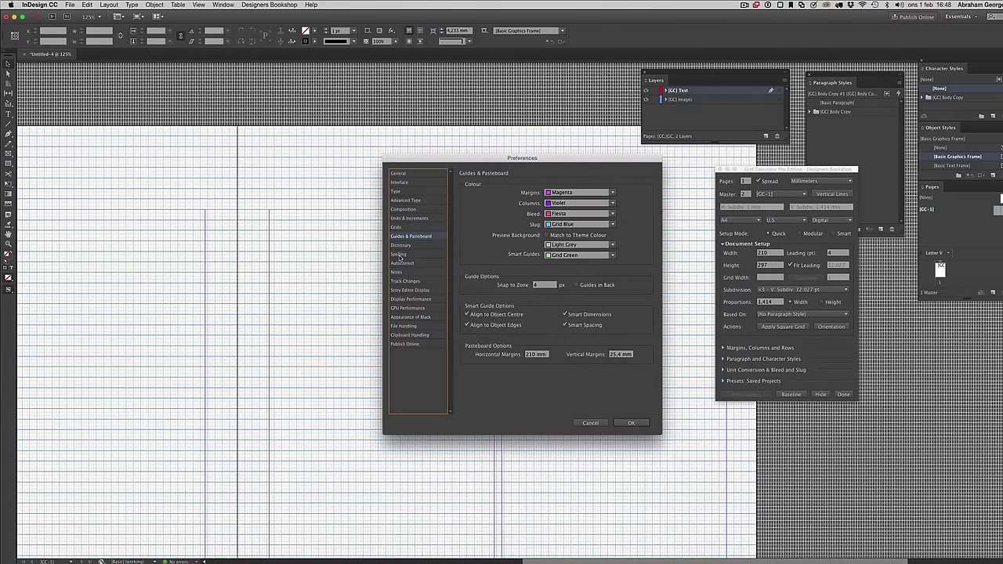
key(Up)
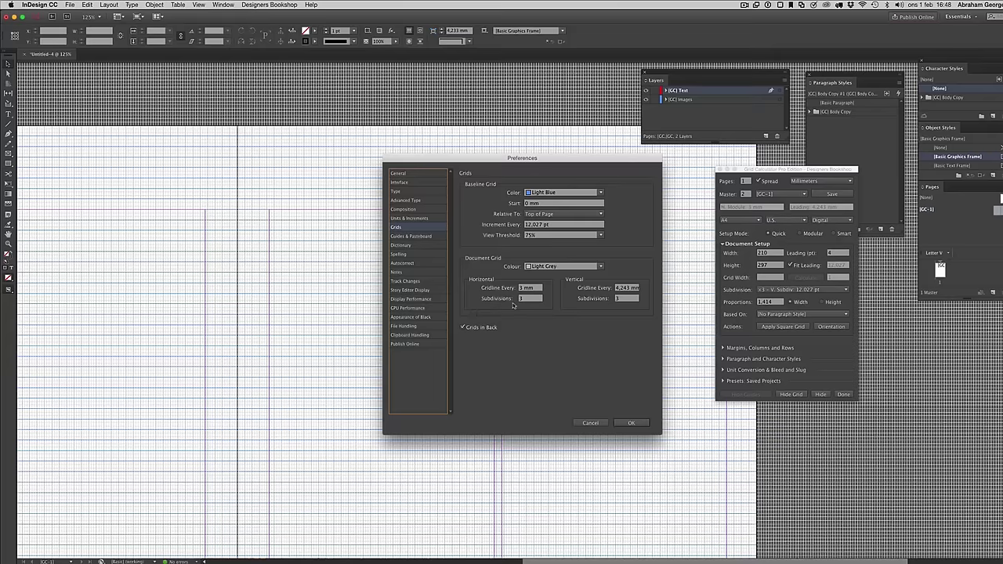
click(527, 300)
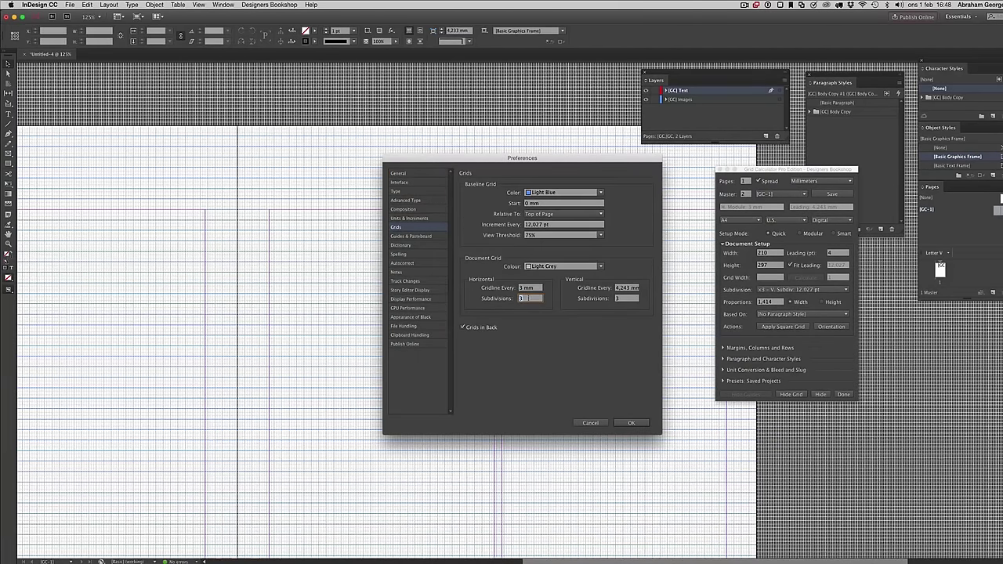
click(623, 300)
click(618, 298)
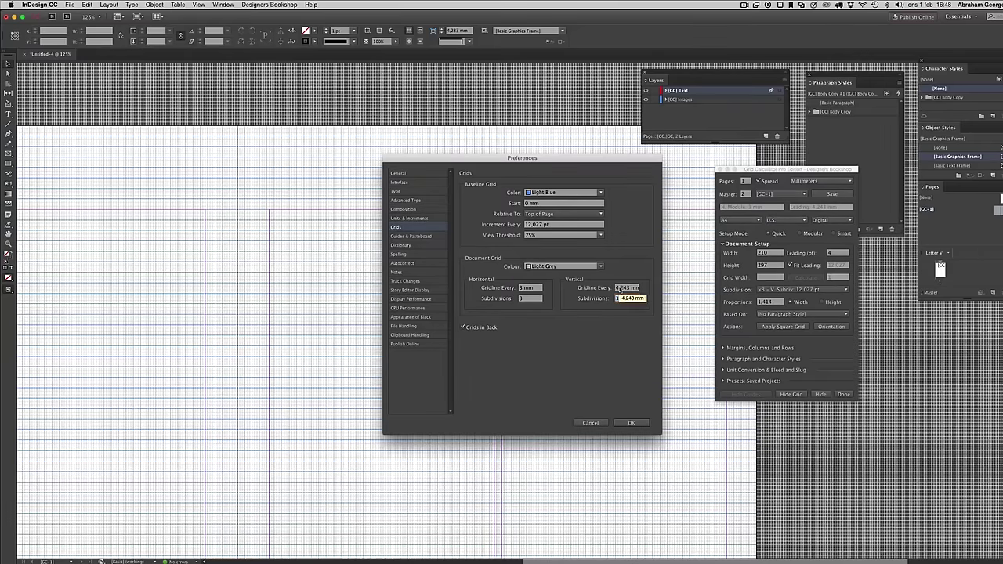
key(shift+Tab)
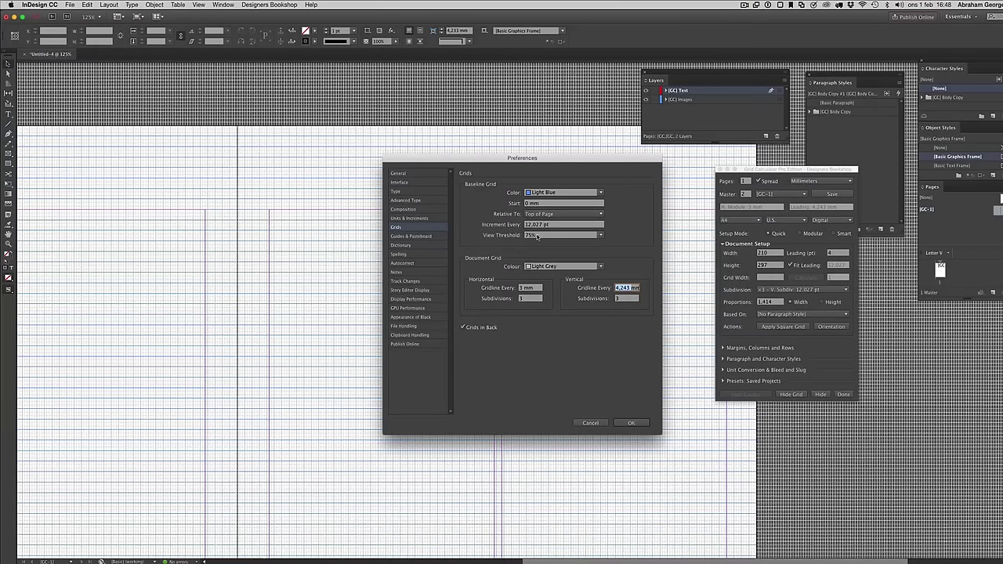
drag(548, 226, 520, 228)
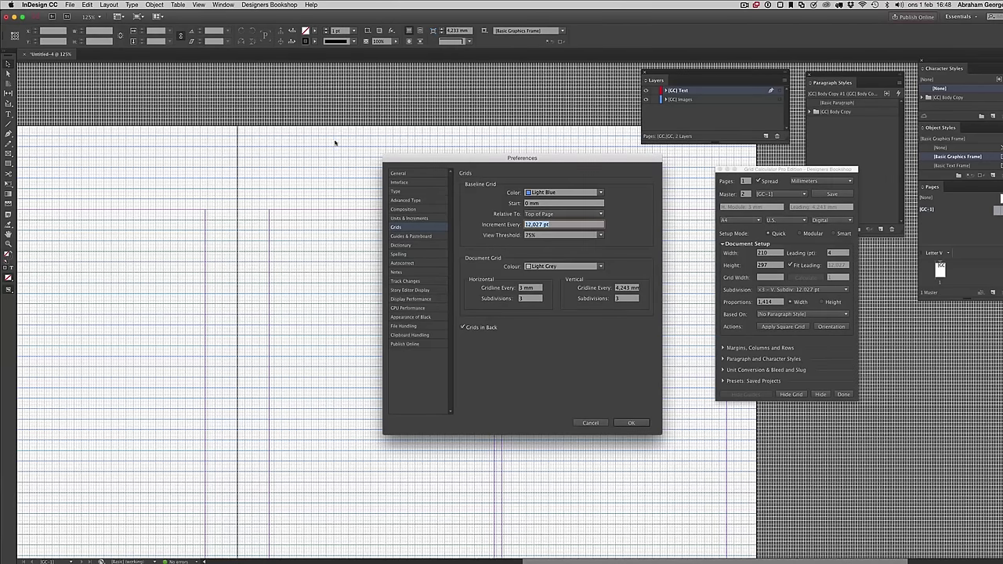
click(584, 422)
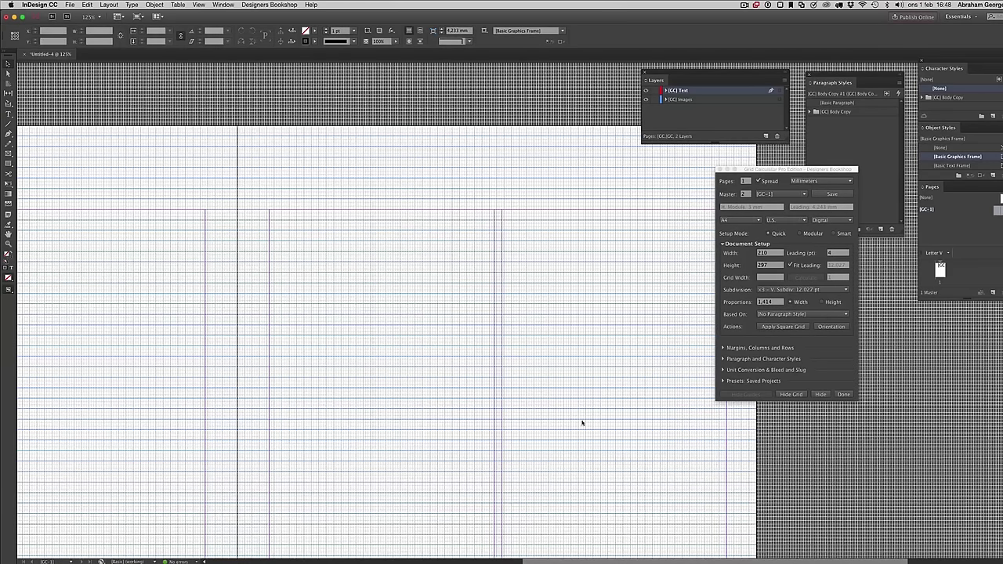
Draw a black-filled rectangle about 3 × 4.24 mm over one grid module at the page's upper edge
key(z)
click(368, 181)
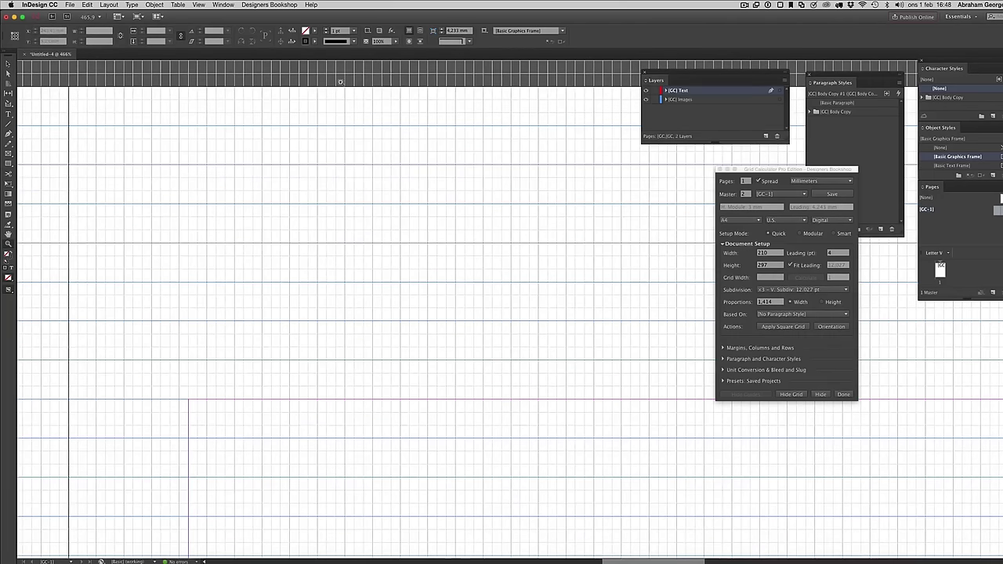
drag(337, 81, 392, 181)
scroll(419, 222, up, 3)
key(v)
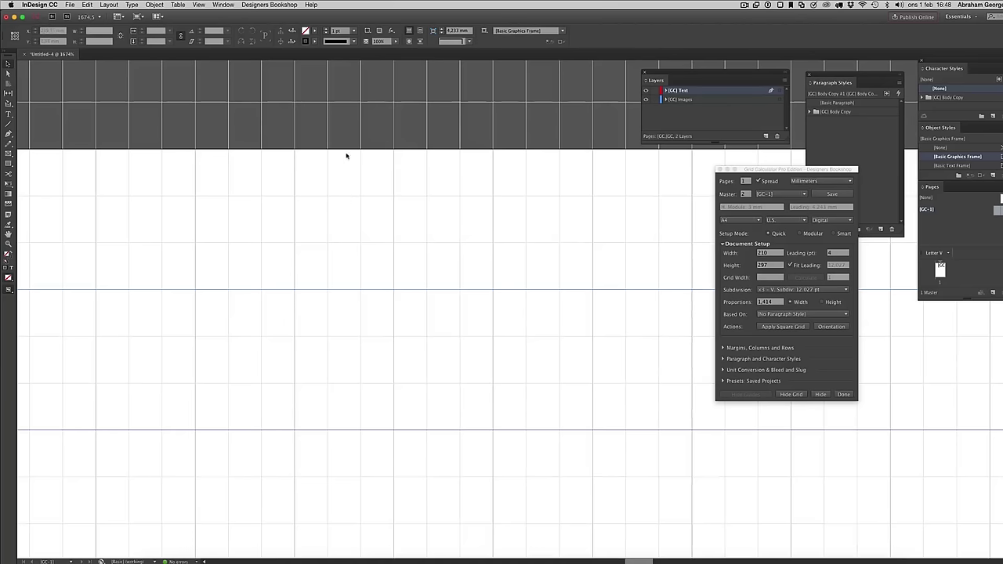
key(m)
key(shift+x)
drag(295, 151, 394, 289)
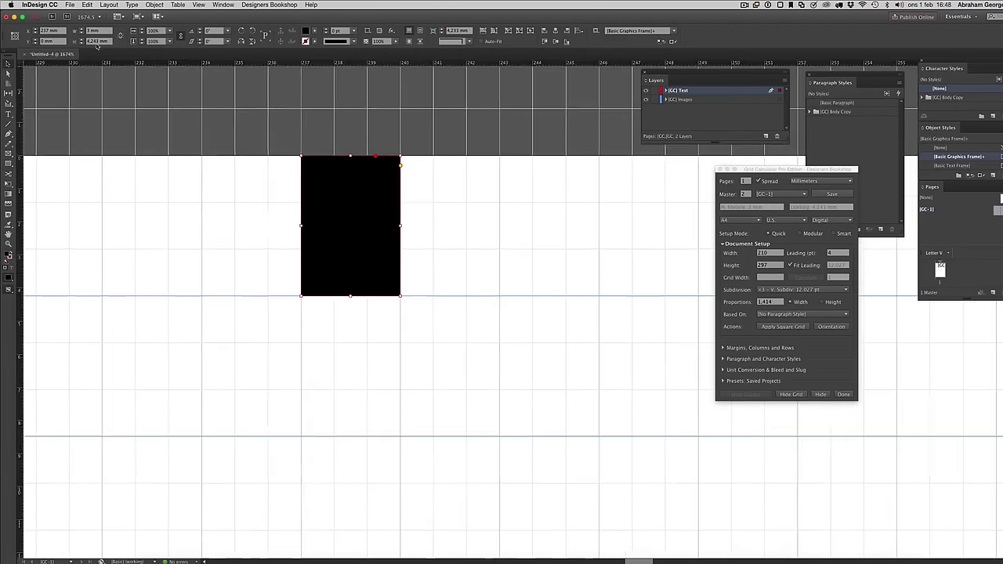
Check the rectangle's size with the ruler units set to points, restore millimetres and delete the rectangle
key(super+r)
right_click(22, 65)
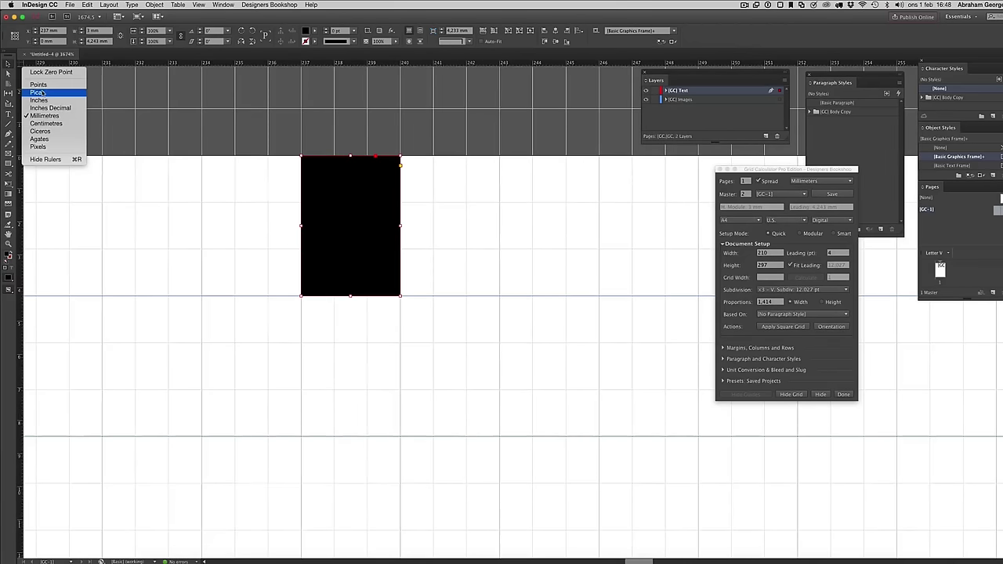
click(37, 85)
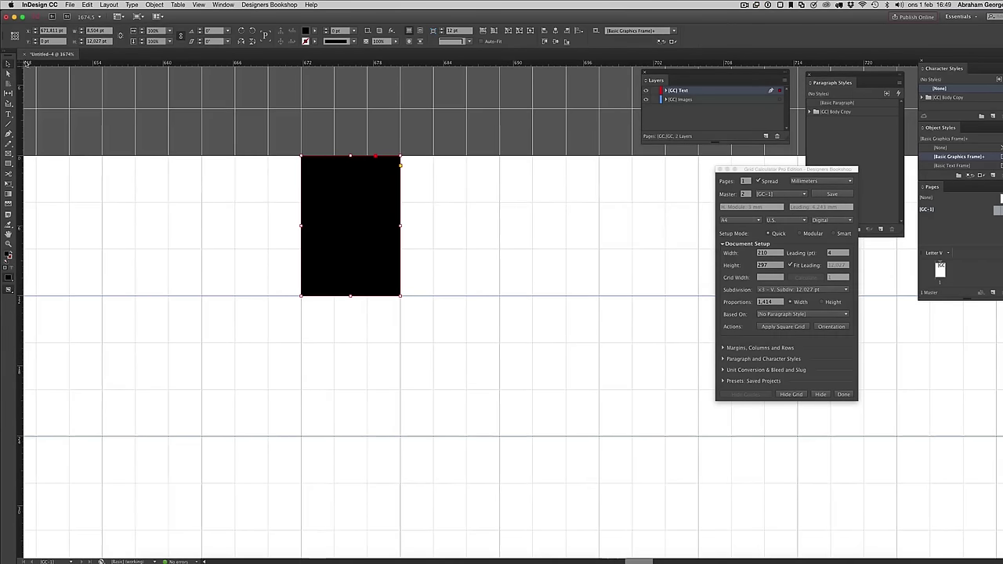
right_click(26, 63)
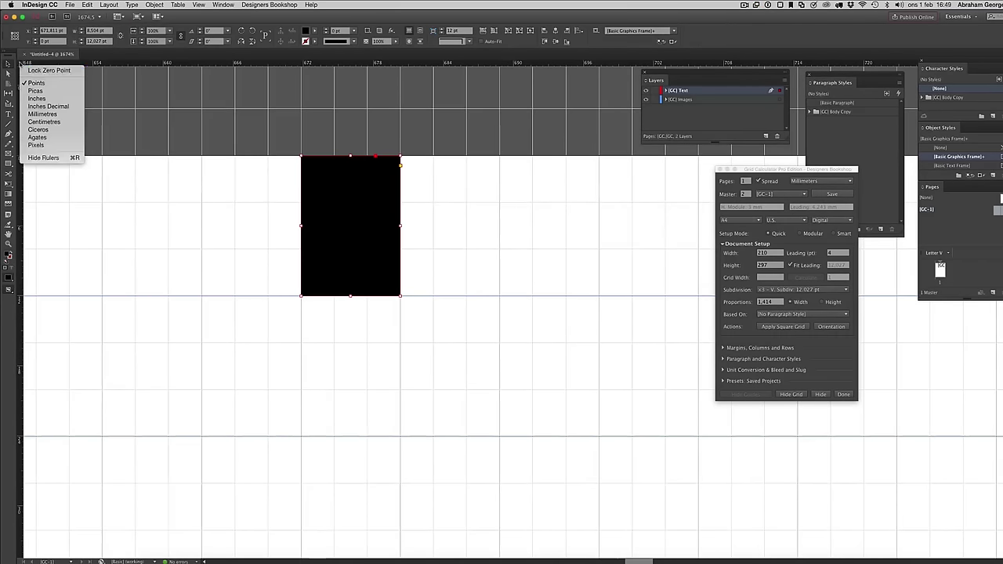
click(43, 113)
key(super+r)
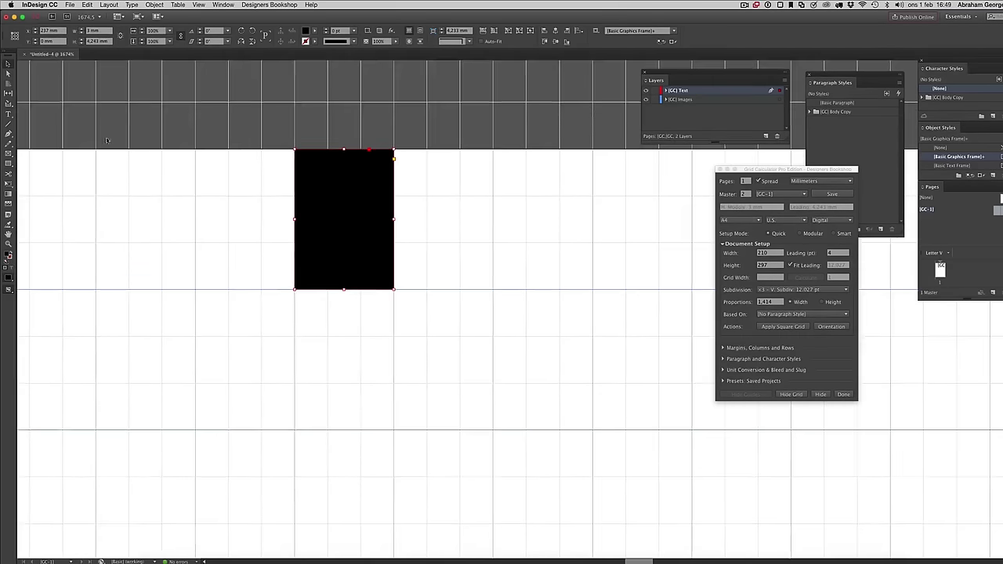
key(Delete)
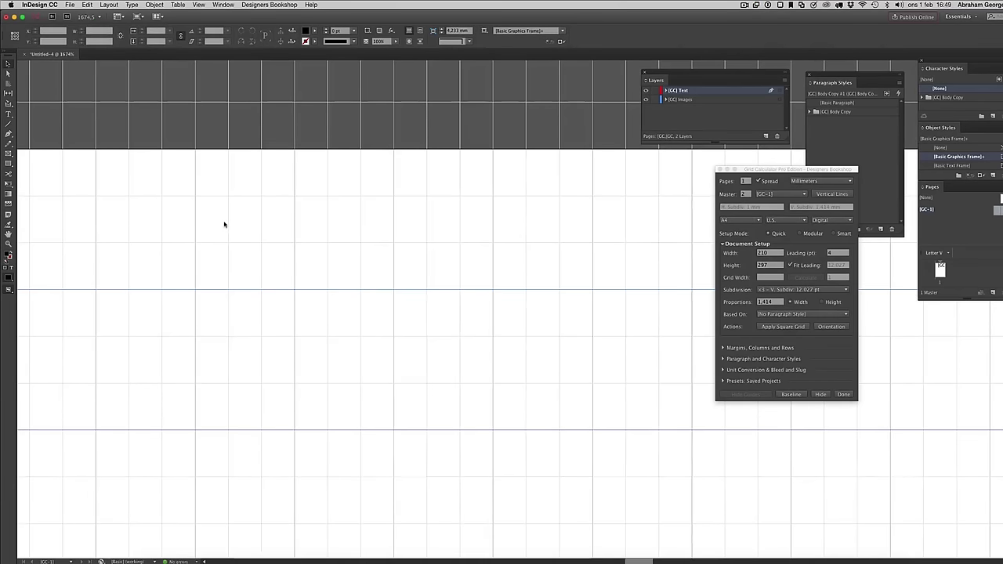
Compare the baseline increment with the vertical gridline spacing in the Grids preferences and cancel out of them
key(super+k)
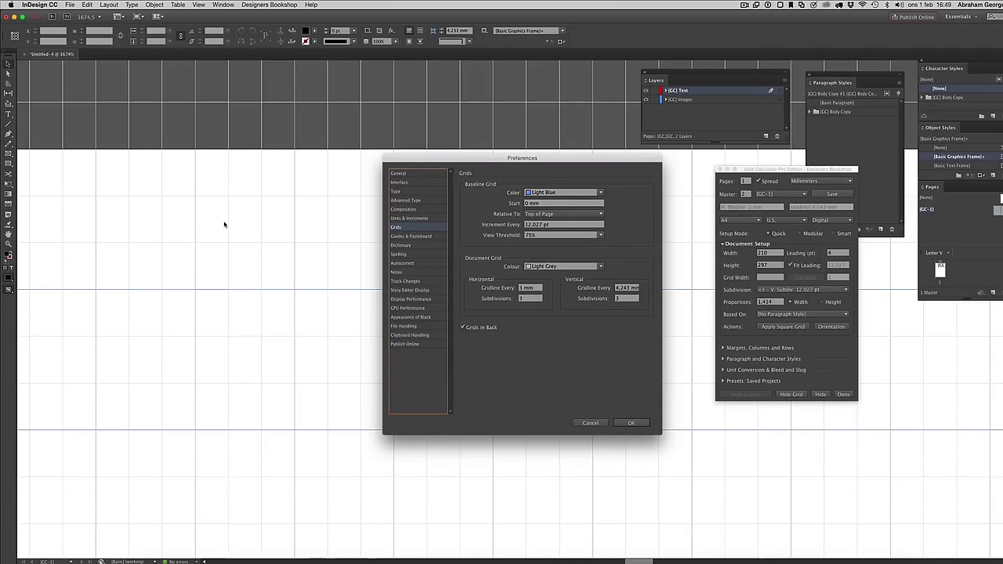
triple_click(556, 225)
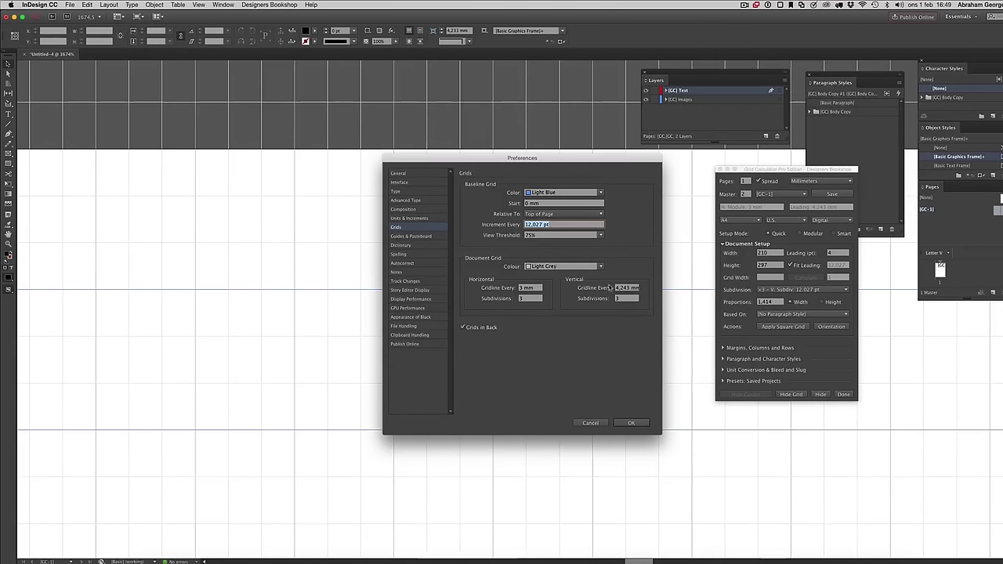
click(594, 422)
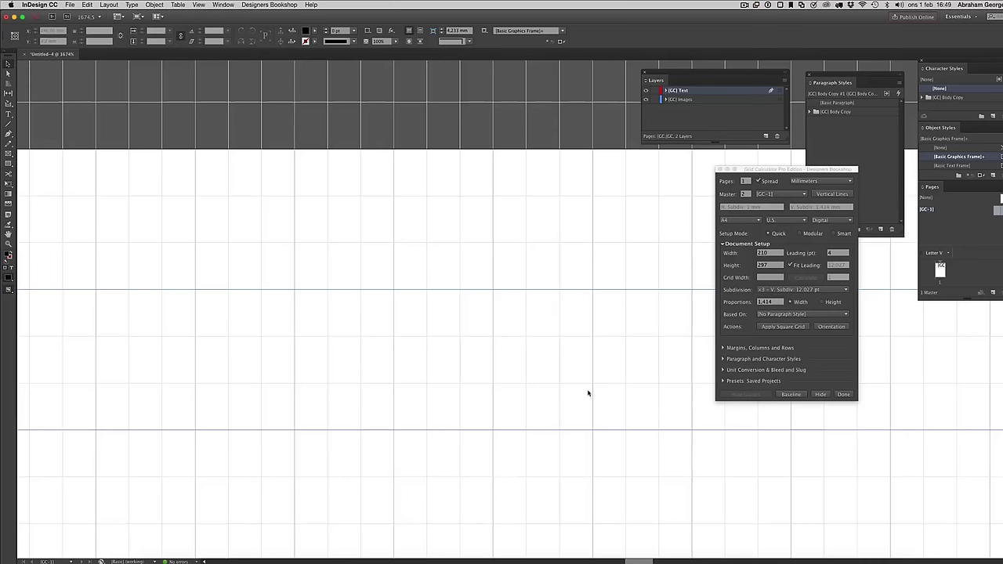
Show the paragraph style settings and create a text frame filled with placeholder text in the right page's first column
scroll(589, 394, down, 2)
scroll(588, 394, down, 5)
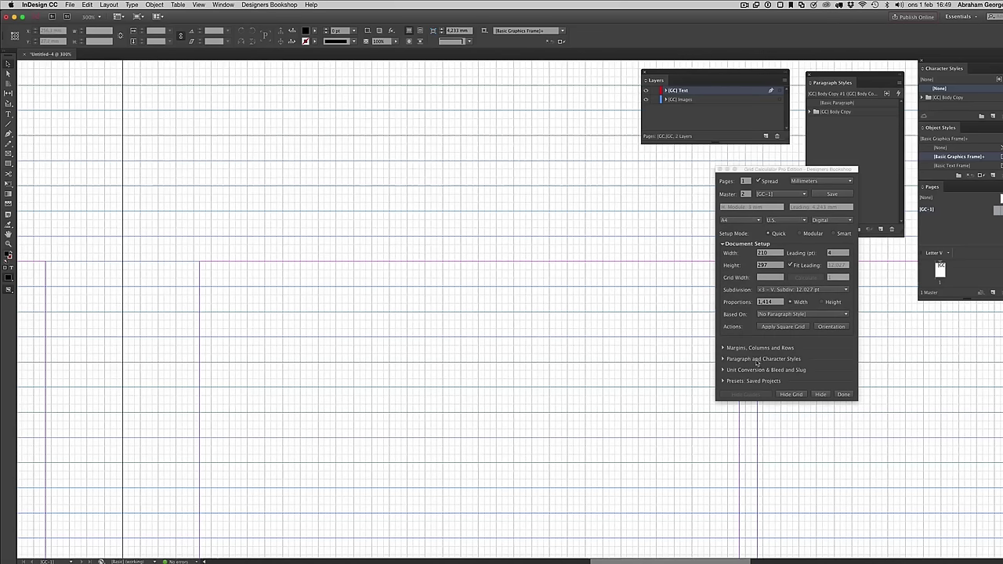
click(755, 359)
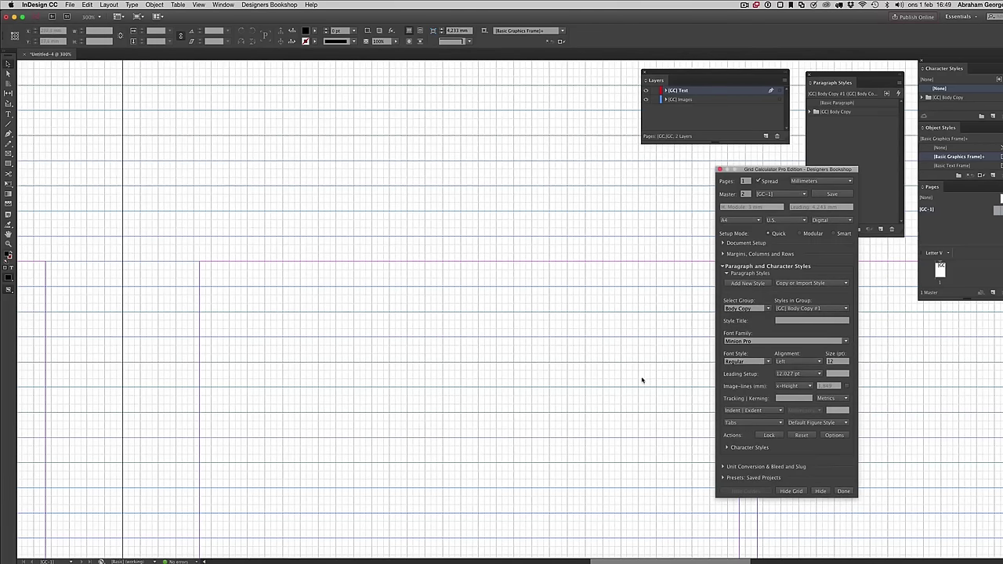
scroll(642, 380, down, 3)
scroll(540, 333, up, 2)
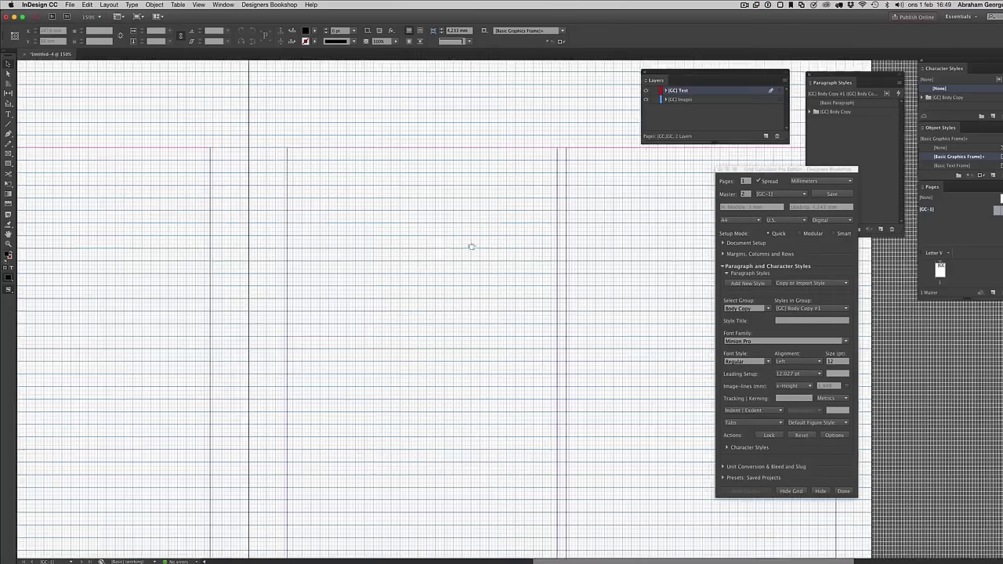
key(t)
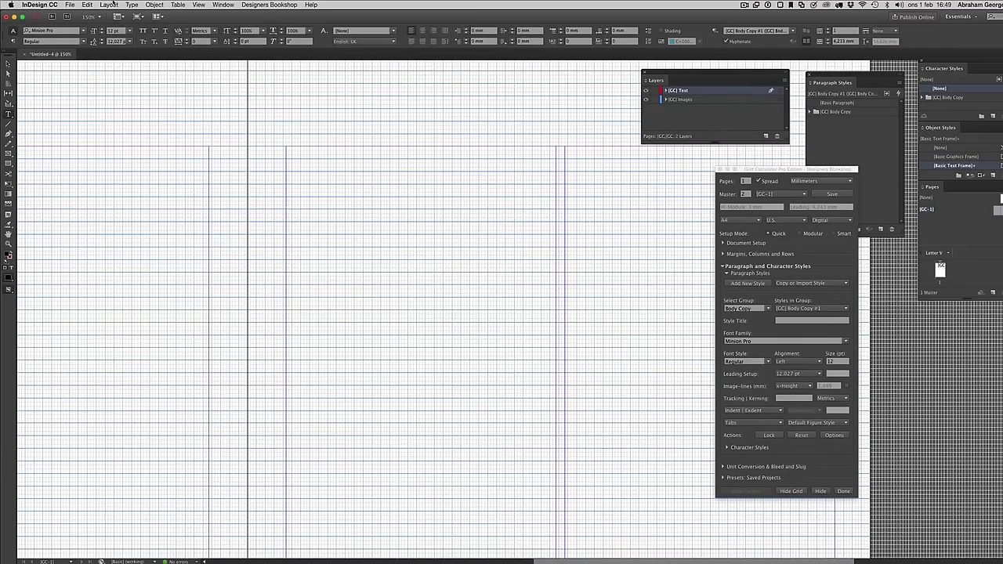
drag(286, 146, 556, 524)
click(131, 5)
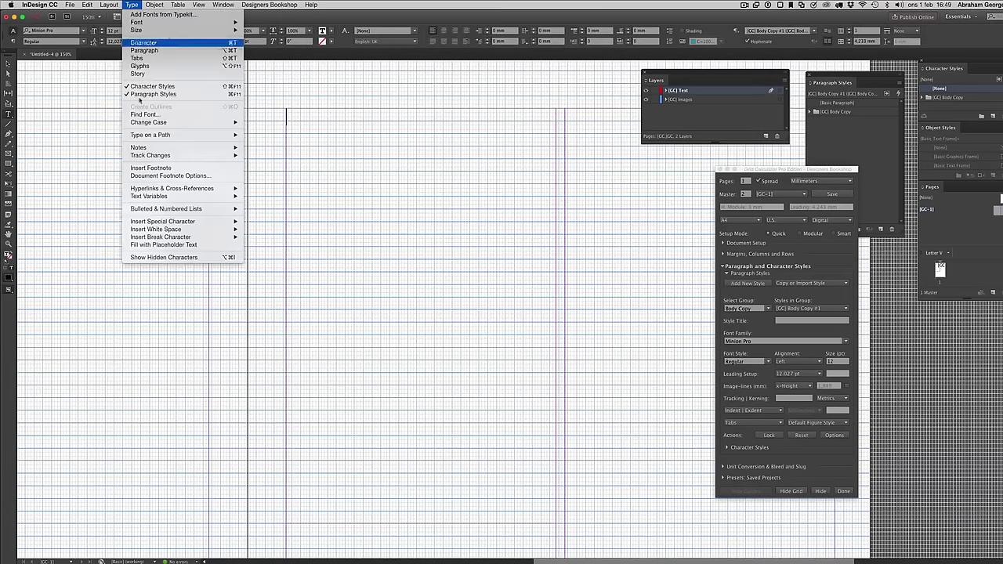
click(168, 245)
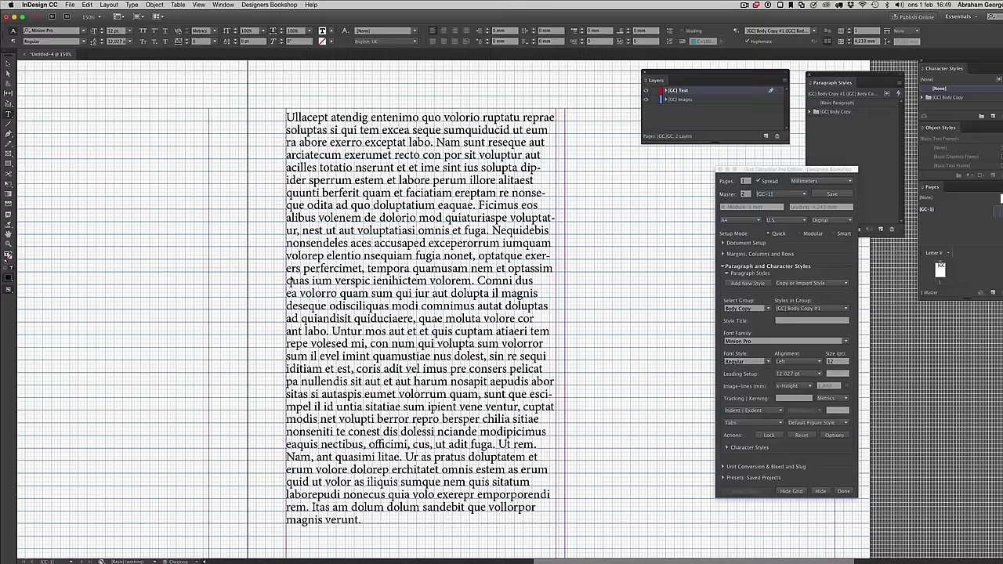
key(Escape)
click(262, 284)
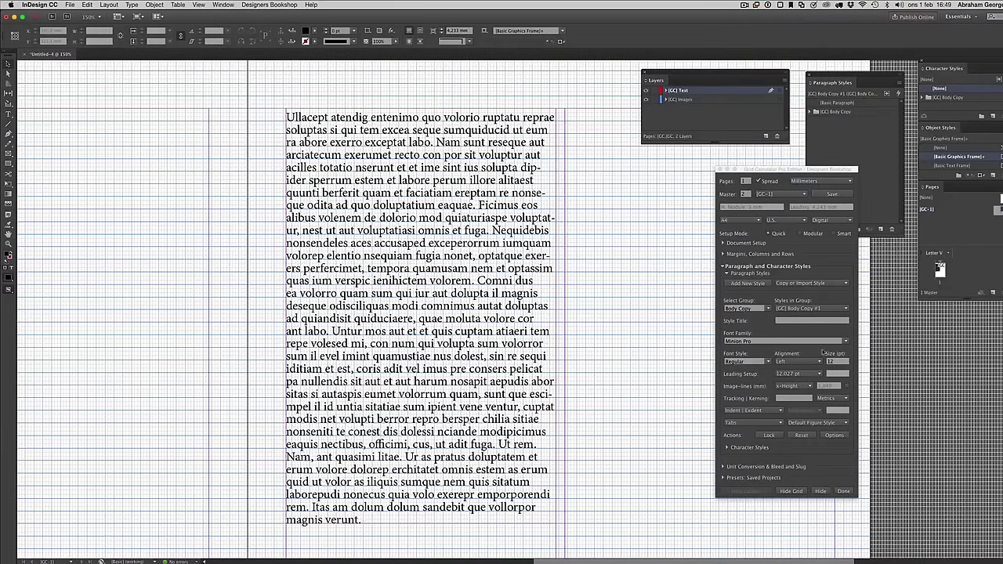
Set the [GC] Body Copy #1 style's font family to Adobe Caslon Pro and its size to 10 pt
click(777, 341)
text(Adobe Caslon Pro)
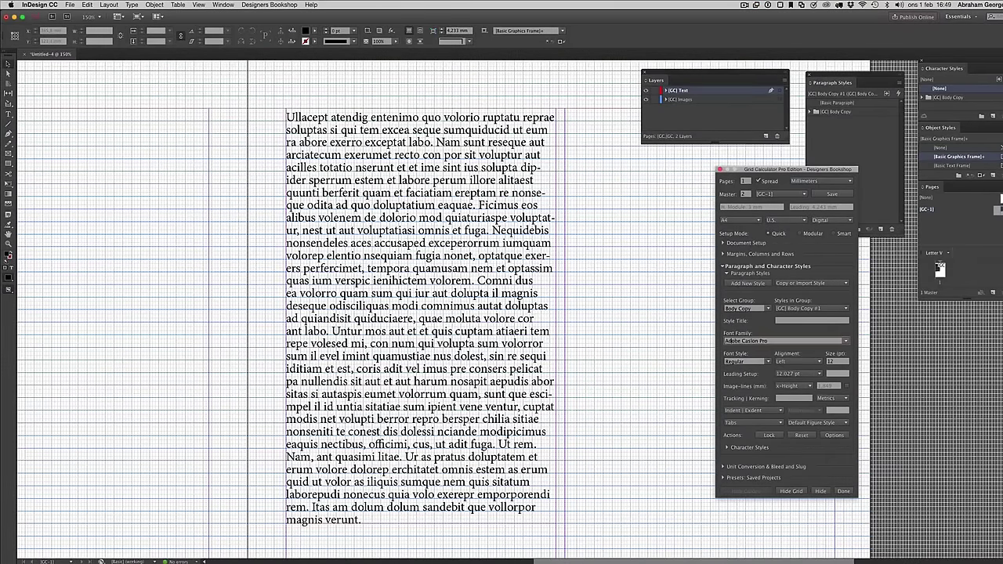
key(Up)
key(Down)
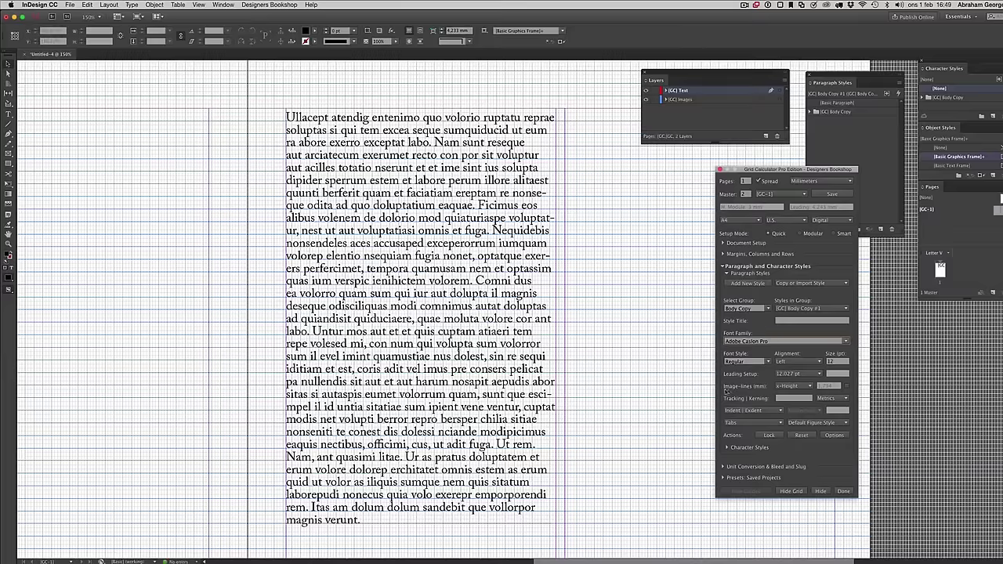
click(835, 362)
text(10)
key(Return)
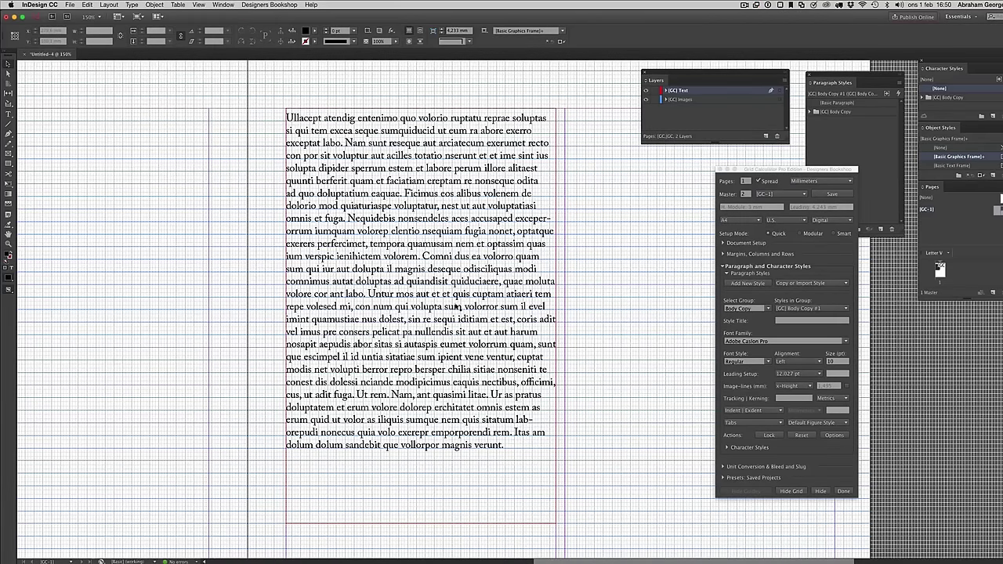
Add a new paragraph style titled "Small text" to the Caption | Info group
drag(604, 312, 356, 303)
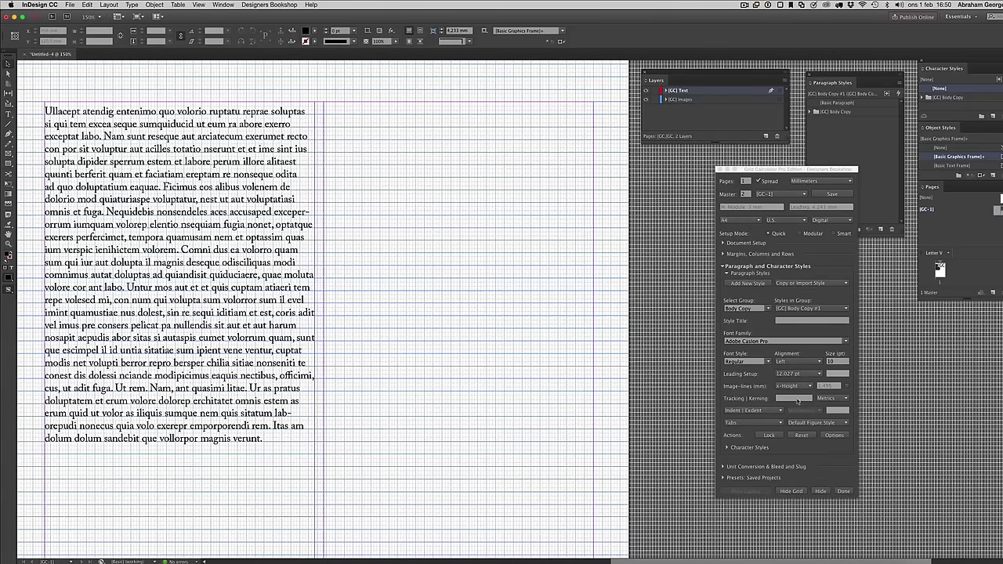
click(747, 283)
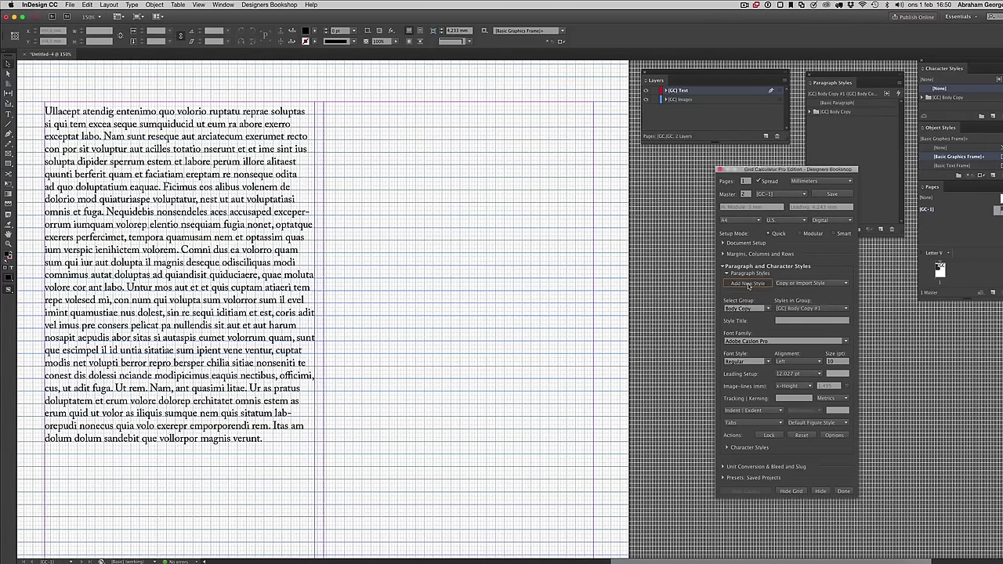
click(502, 286)
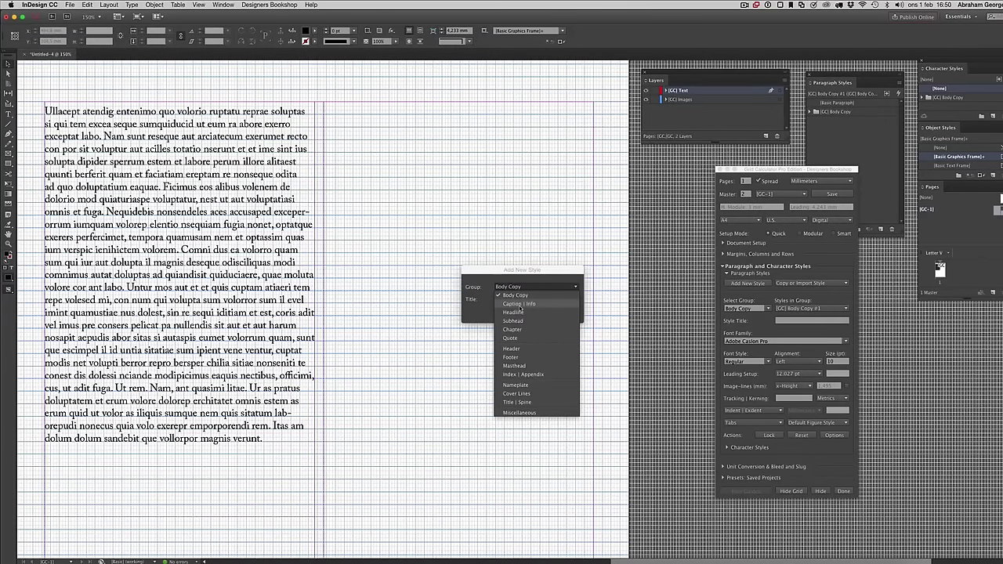
click(521, 310)
click(523, 298)
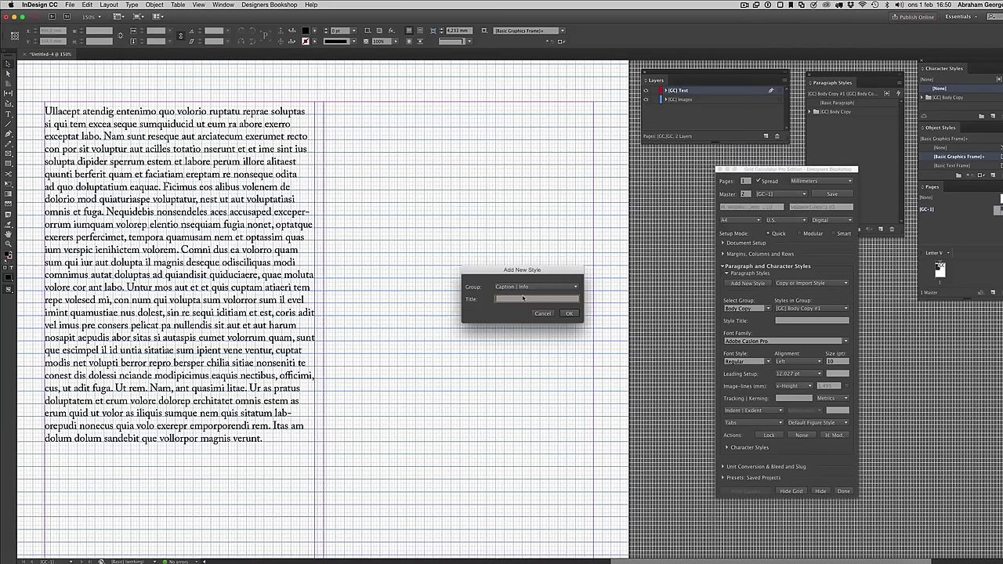
text(Cap)
text(Small text)
click(569, 315)
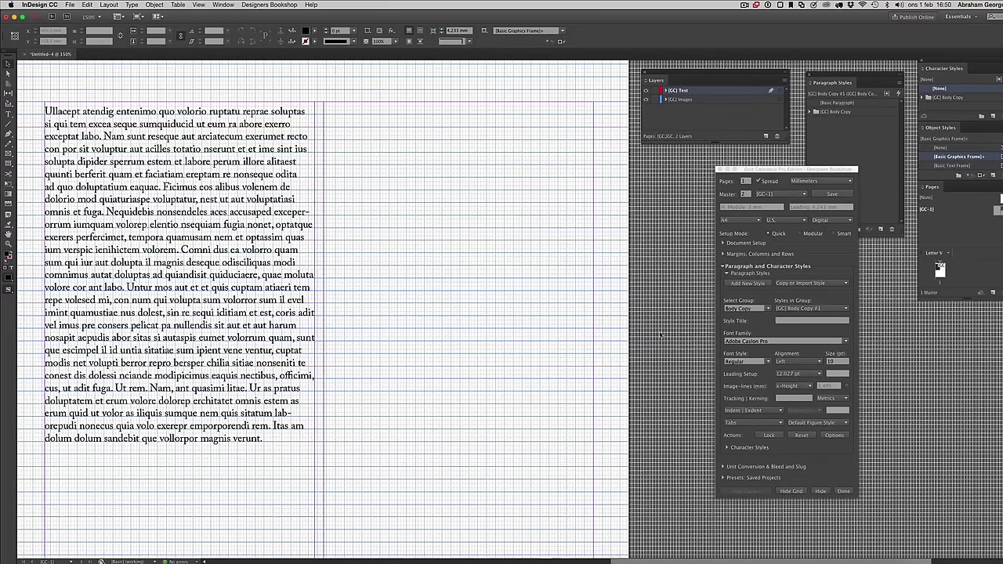
click(807, 322)
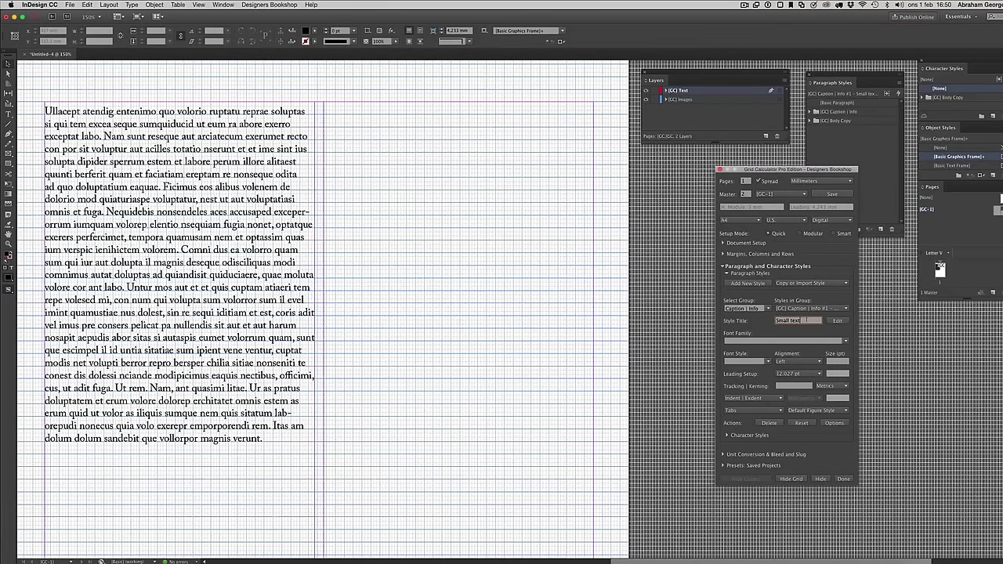
Expand the [GC] Caption | Info group in the paragraph styles list and enlarge the list to show full style names
drag(797, 170, 708, 171)
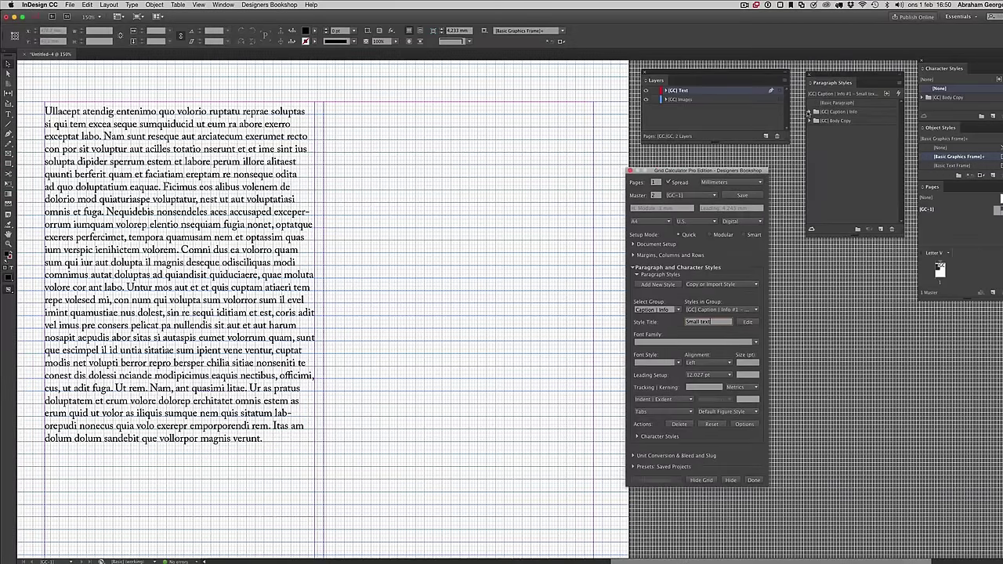
click(809, 112)
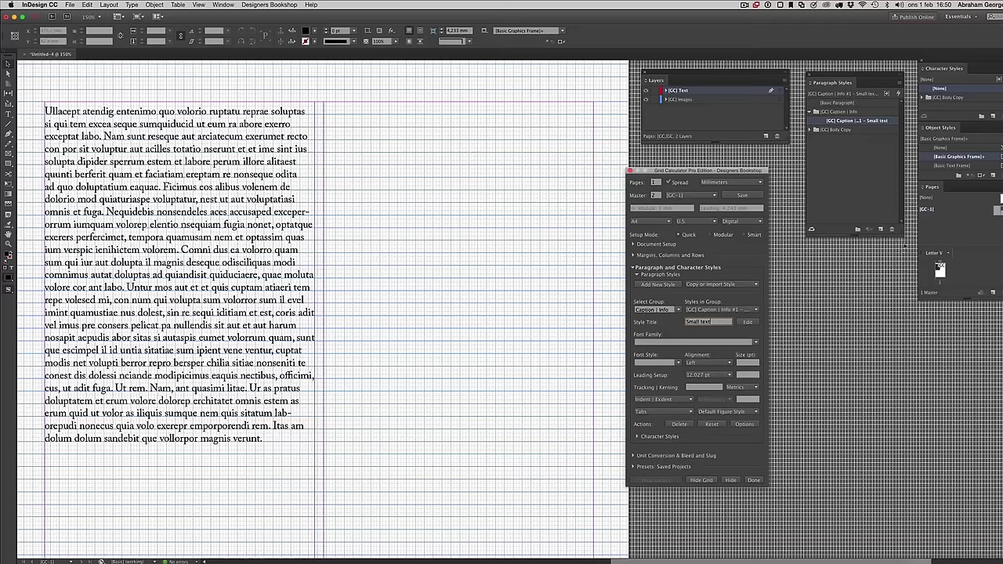
drag(905, 246, 963, 338)
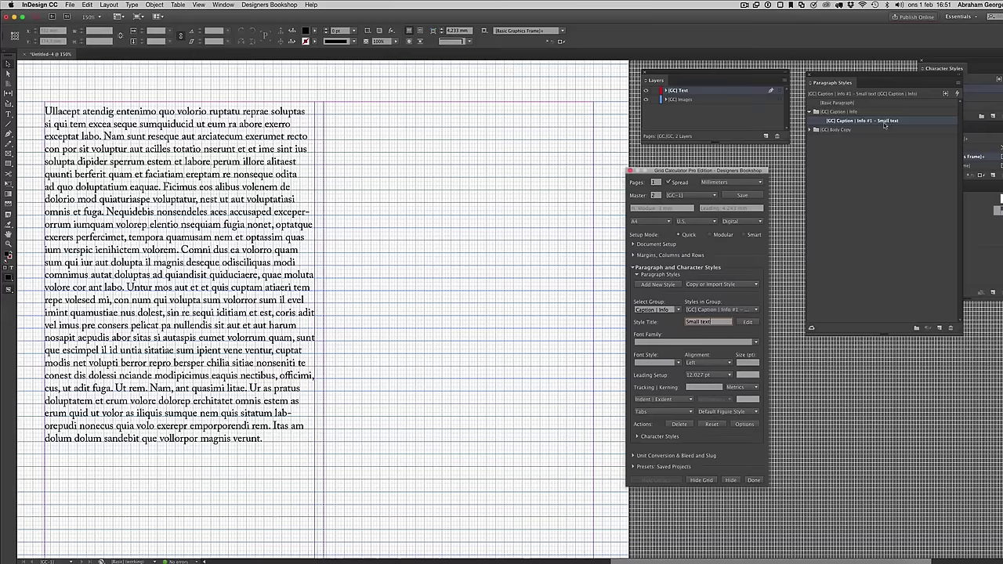
text(Blue)
text(Small)
click(459, 315)
Set the Small text style's font family to Berthold Akzidenz Grotesk and its font style to Regular
click(638, 343)
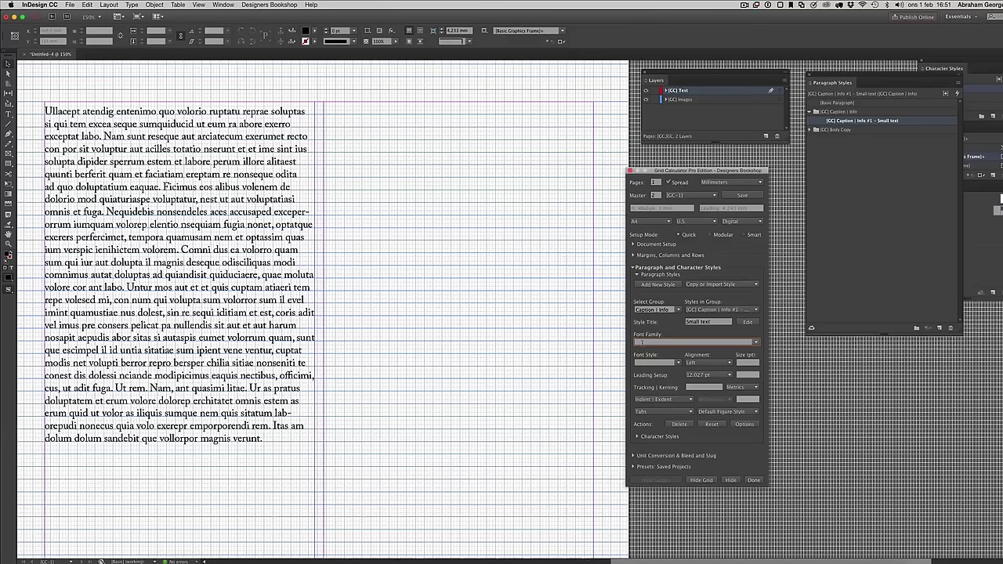
text(Berthold Akzidenz Grotesk)
key(Tab)
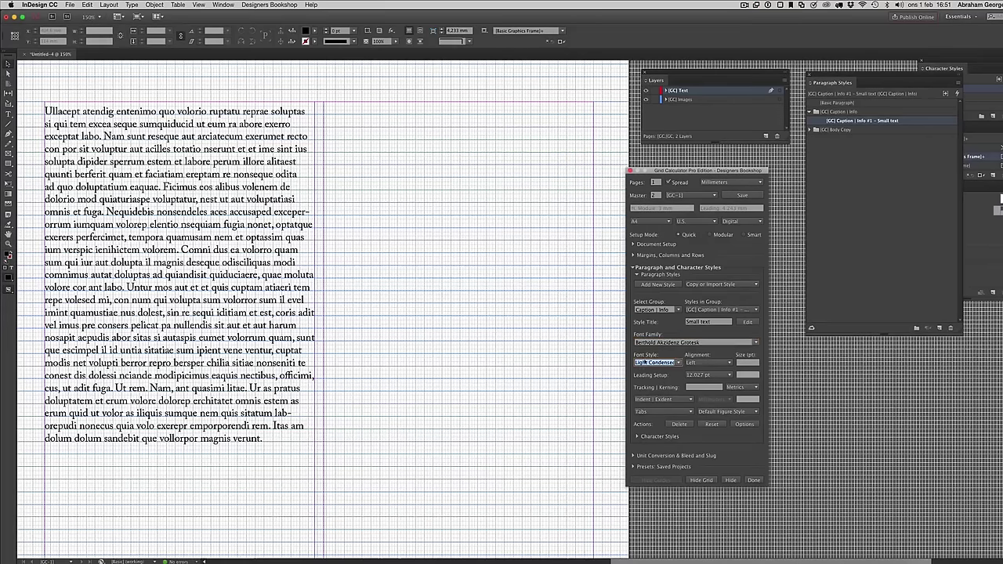
click(676, 363)
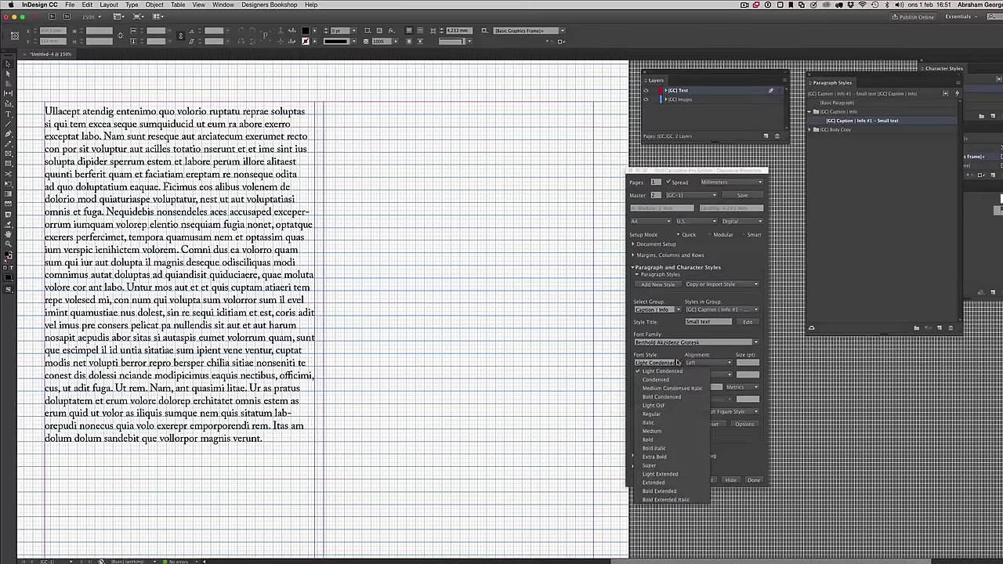
click(658, 413)
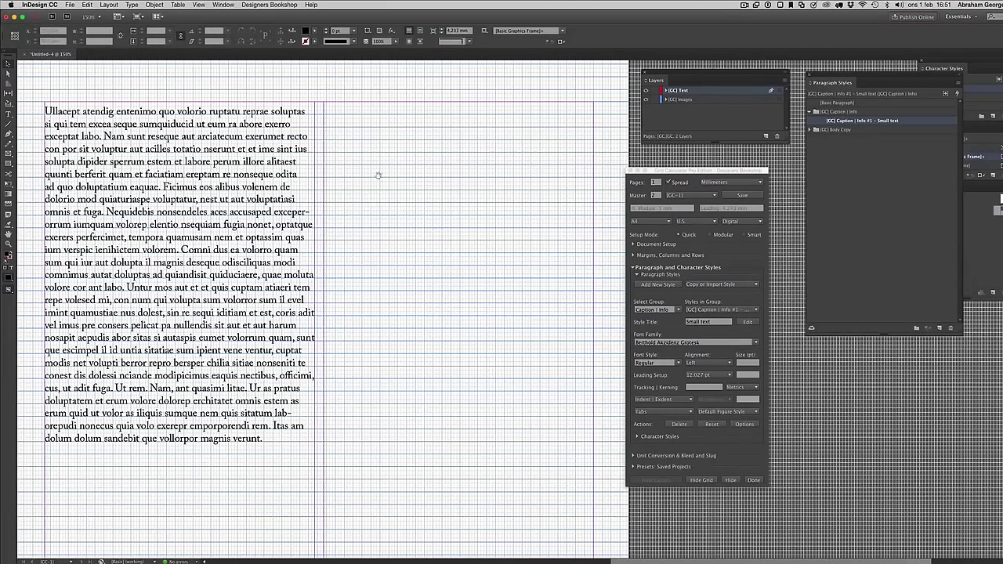
Draw a black rectangle across the full width of the right page's second column, starting at the top margin
scroll(378, 188, up, 3)
scroll(145, 212, right, 3)
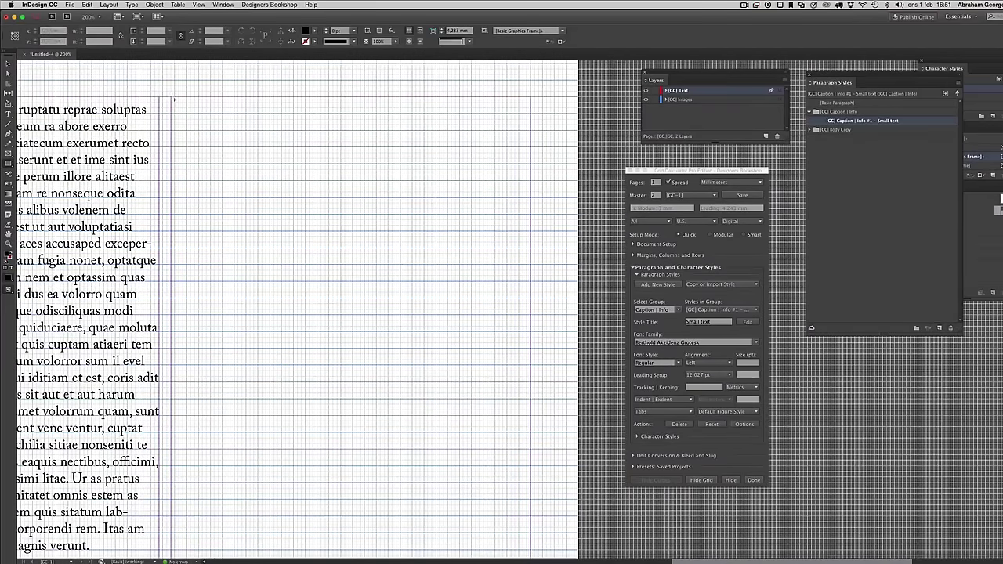
mouse_move(172, 98)
mouse_down()
mouse_move(378, 272)
mouse_move(531, 300)
mouse_up()
key(z)
click(316, 327)
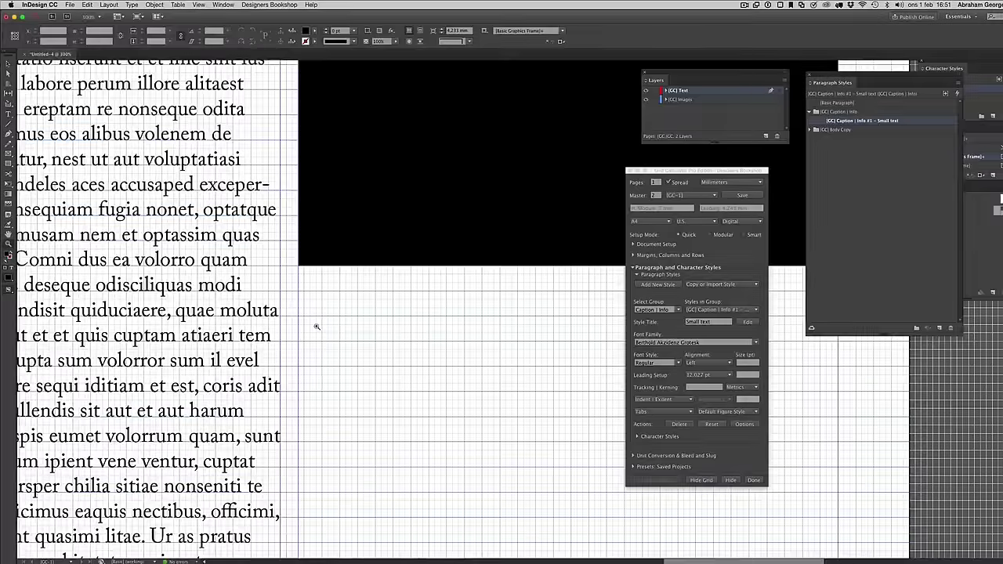
click(317, 326)
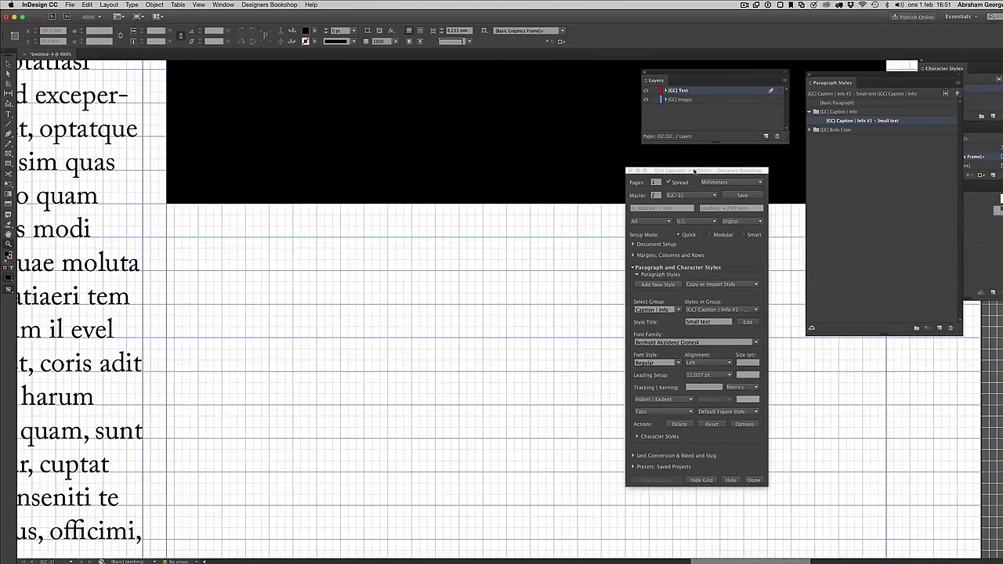
drag(693, 171, 845, 351)
key(super+minus)
key(super+minus)
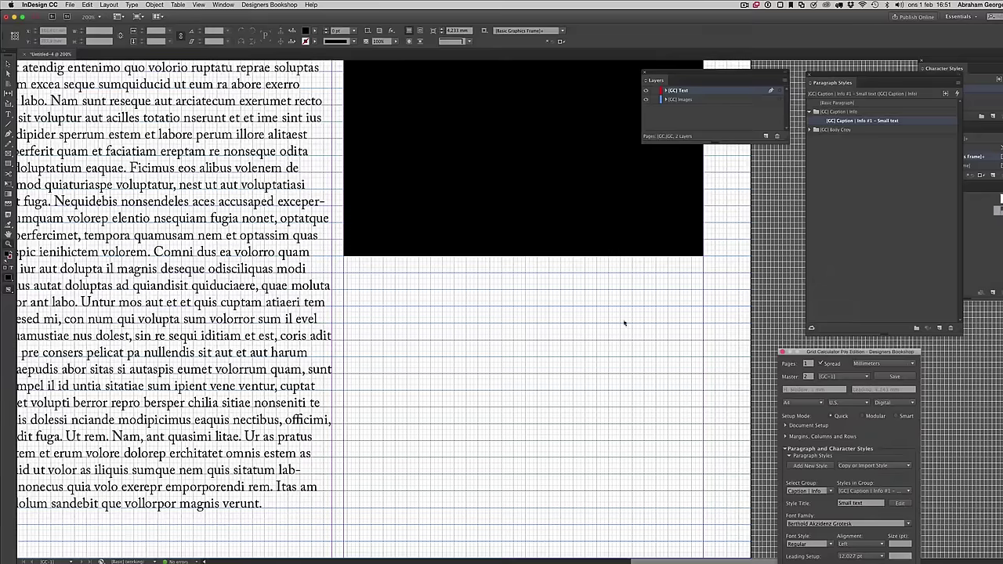
drag(624, 323, 461, 288)
Set the Small text style's size to 7 pt
drag(843, 352, 686, 170)
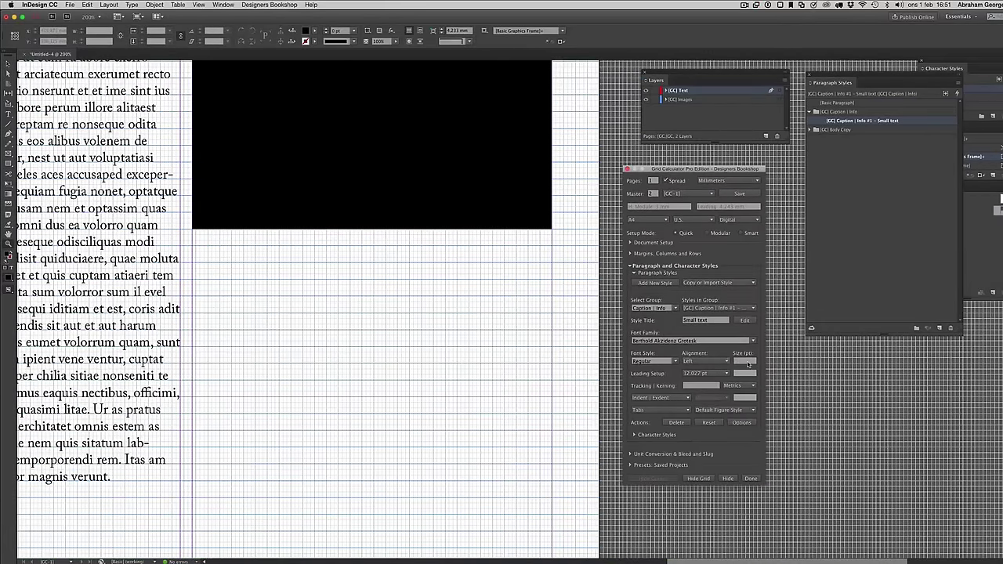
click(748, 363)
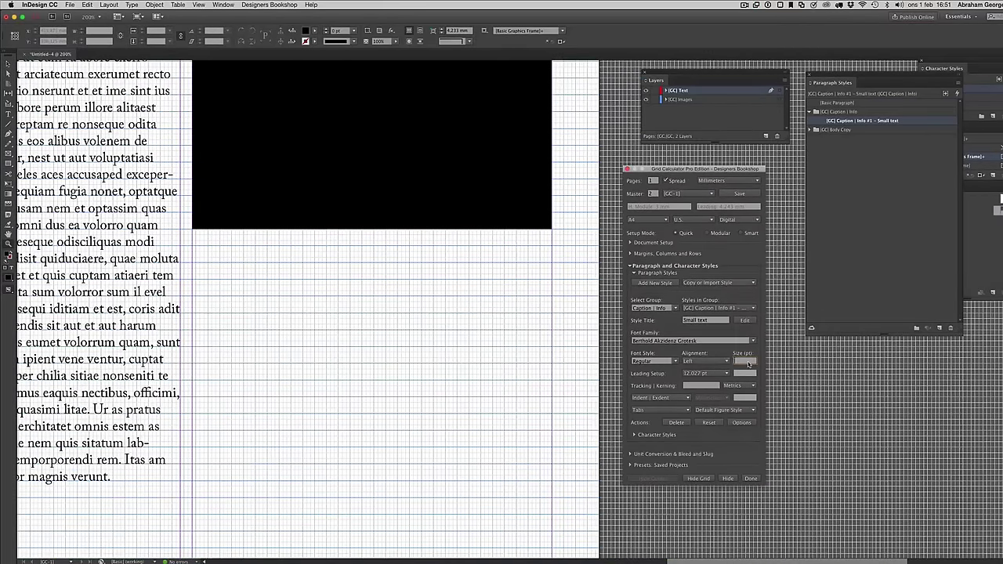
click(446, 317)
Create a column-wide text frame directly below the black rectangle and fill it with placeholder text
key(super+equal)
key(t)
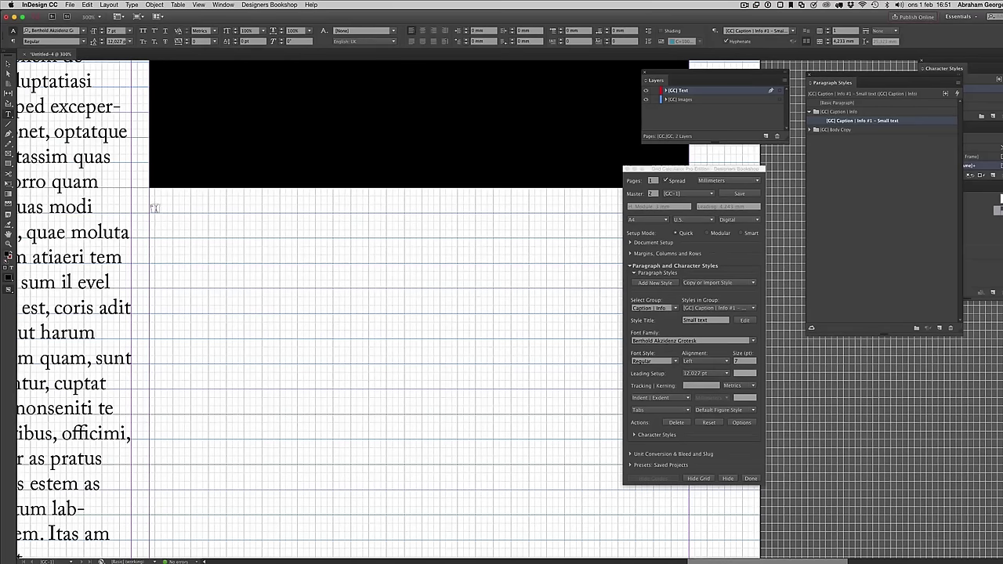
drag(150, 196, 689, 497)
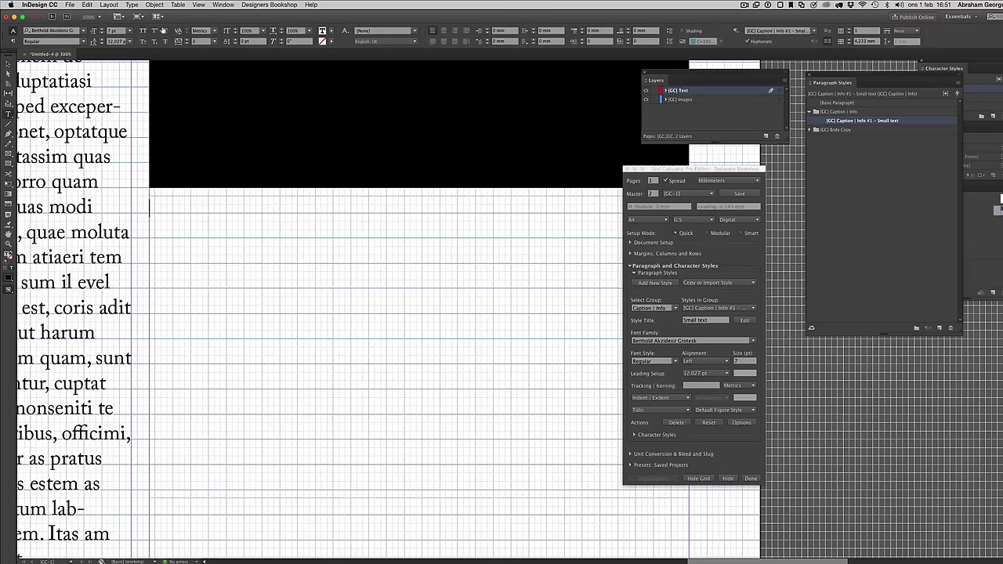
click(154, 5)
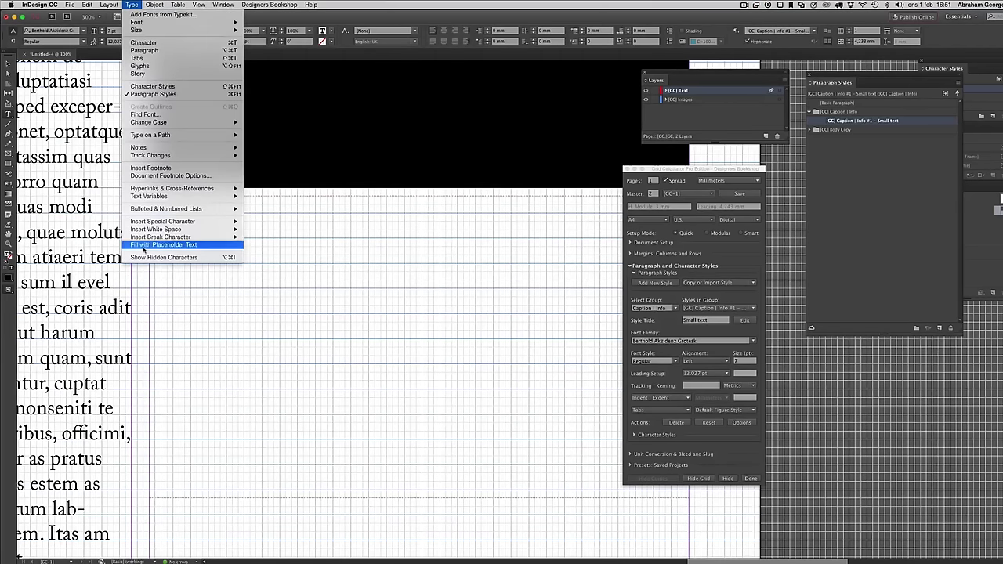
click(144, 245)
scroll(157, 264, up, 1)
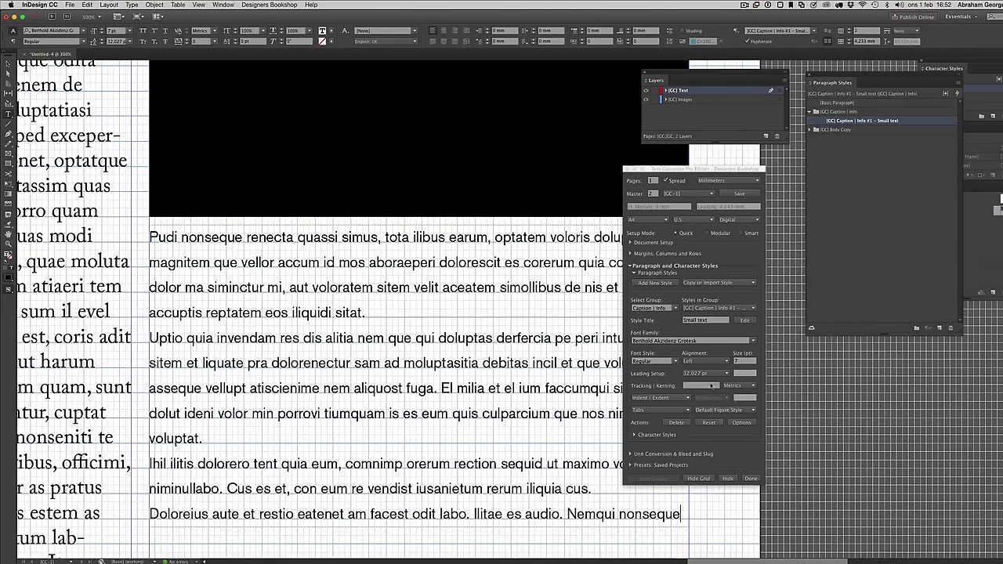
Check the Small text style's leading options against the document setup's subdivision, and return to the paragraph style settings
click(699, 373)
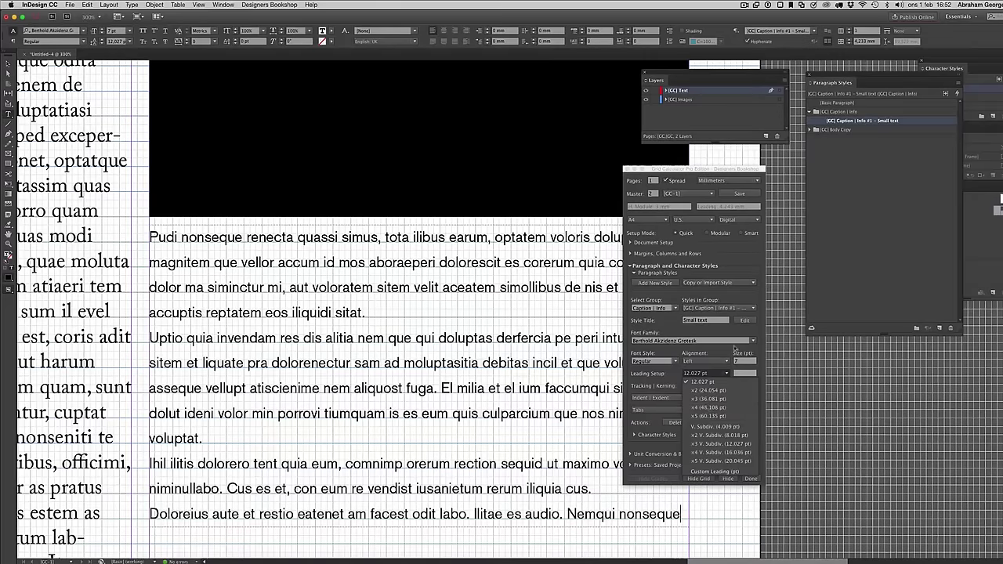
click(687, 239)
click(687, 242)
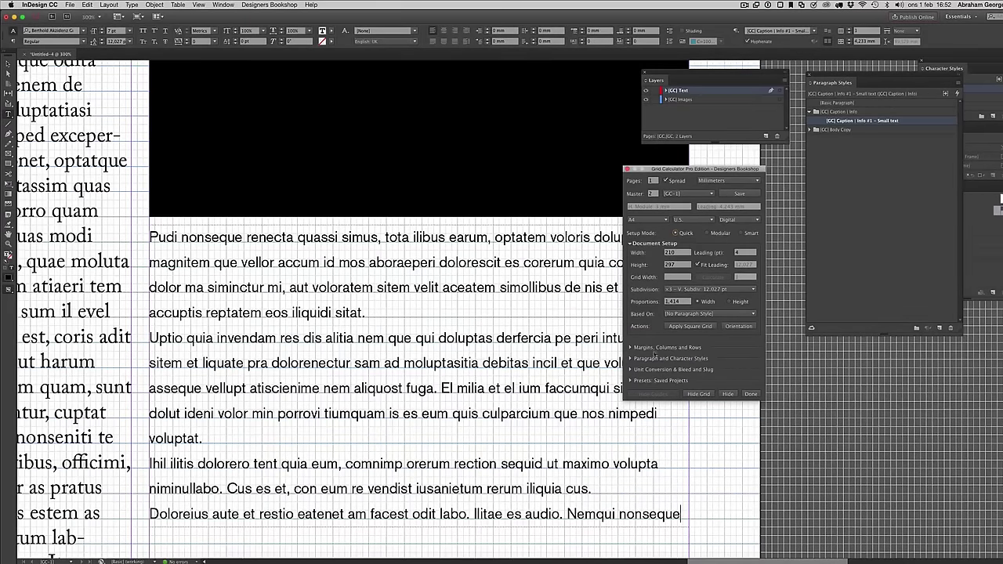
click(651, 360)
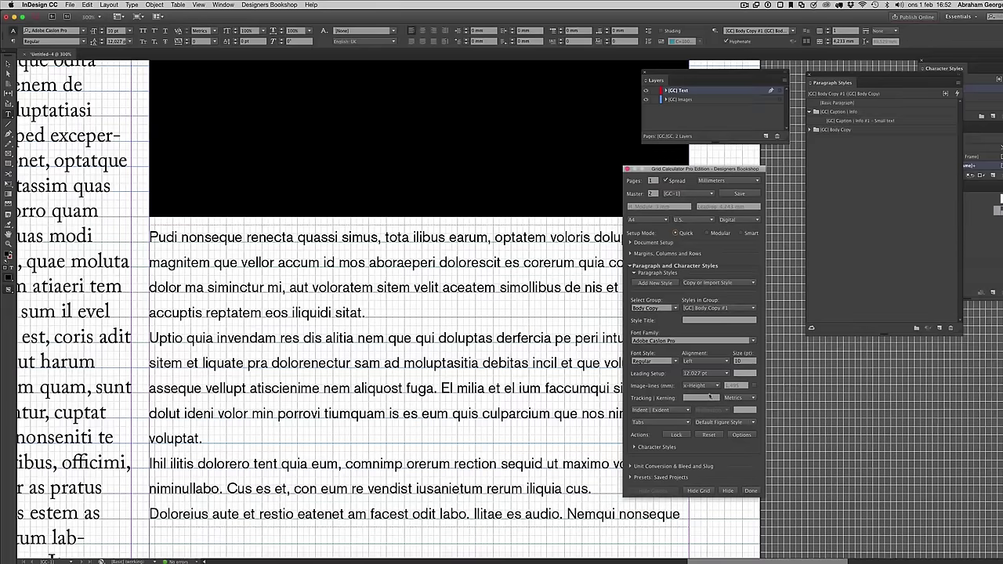
Try the ×2 V. Subdiv. (8.018 pt) leading on the [GC] Body Copy #1 style and restore 12.027 pt
click(707, 374)
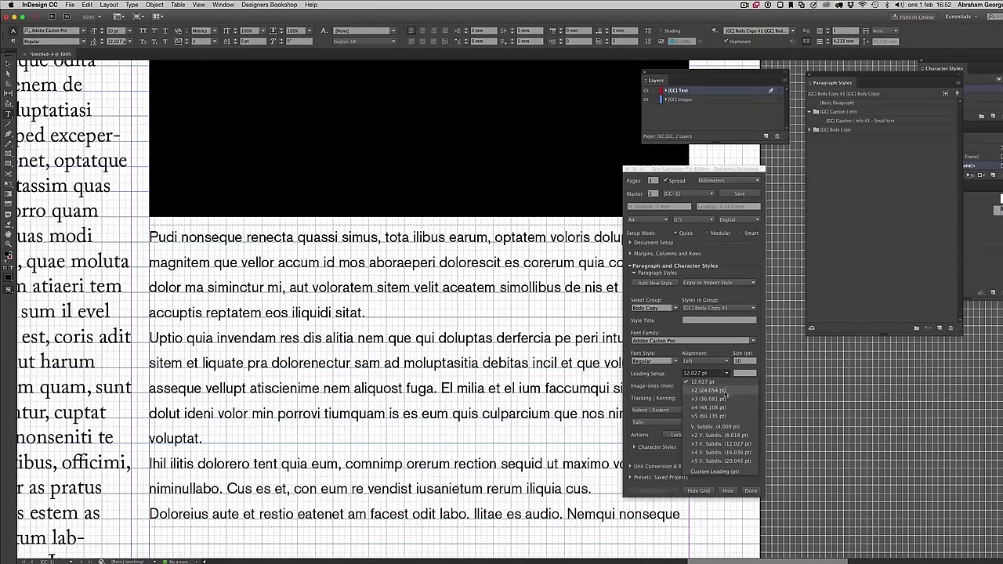
click(748, 436)
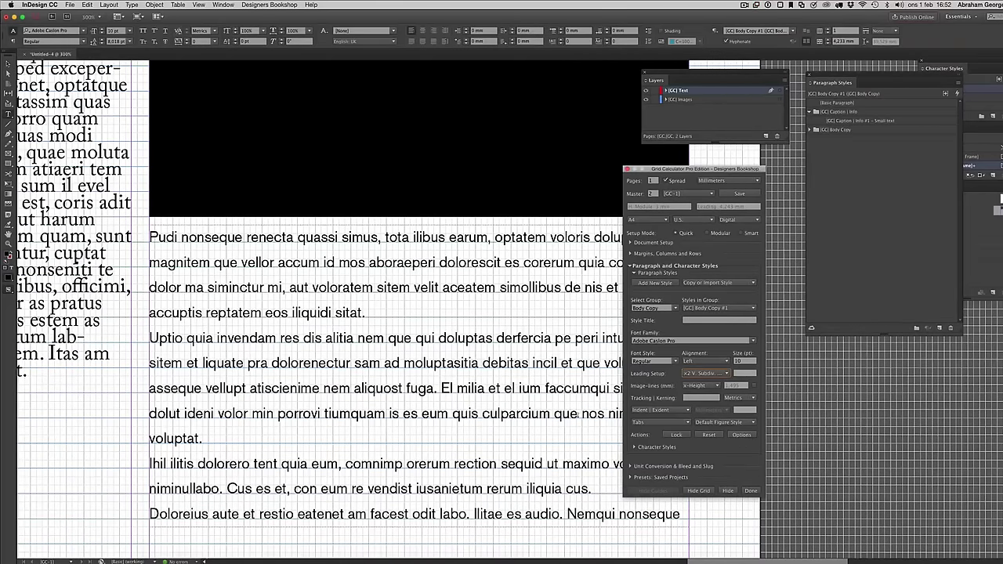
click(726, 373)
click(713, 381)
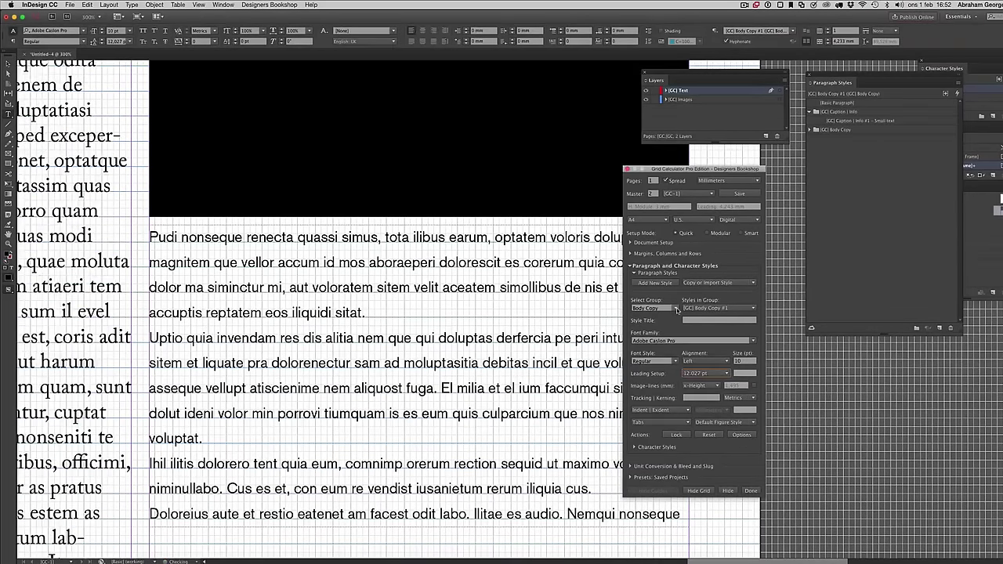
Set the Caption | Info group's Small text style to the ×2 V. Subdiv. (8.018 pt) leading
click(677, 309)
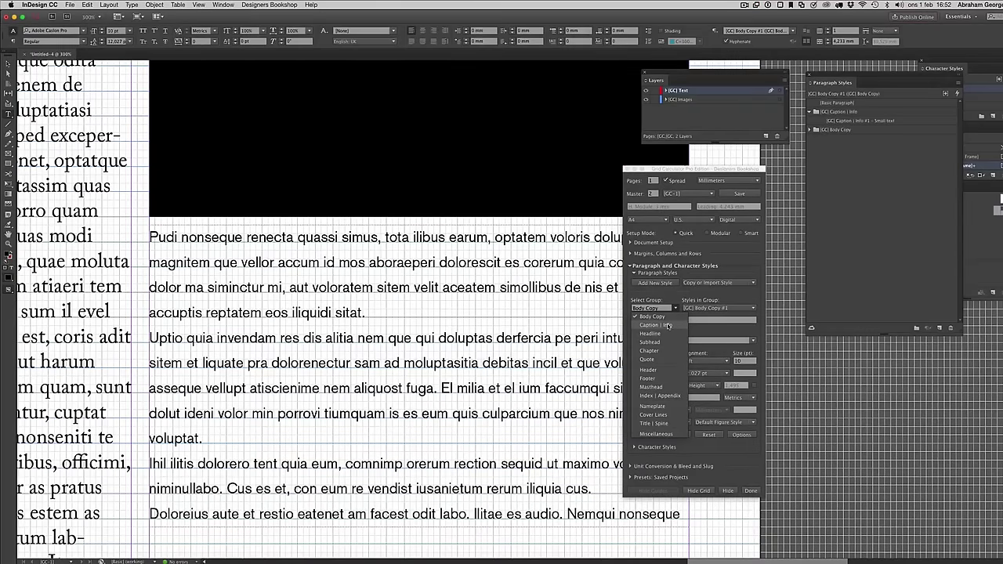
click(667, 325)
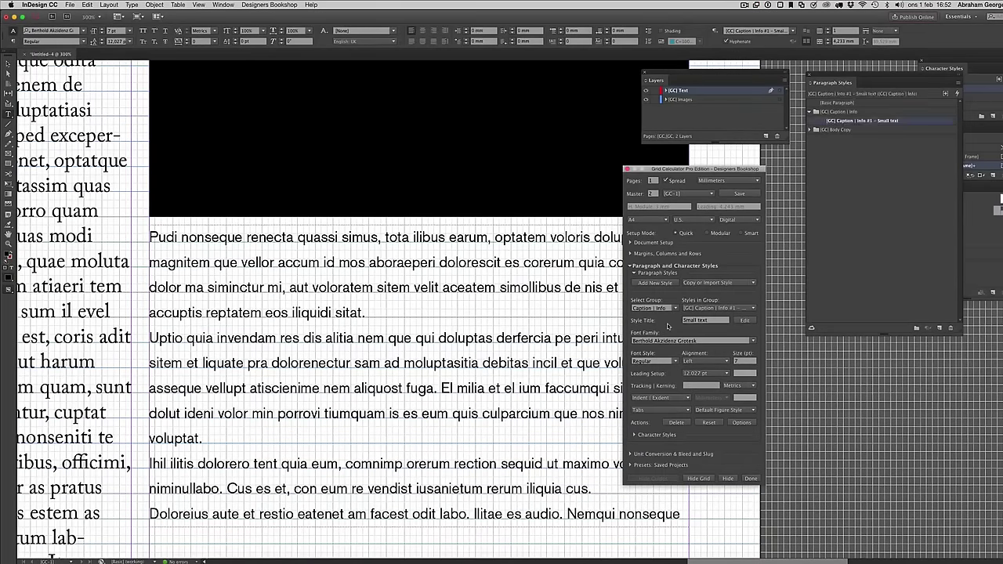
click(707, 373)
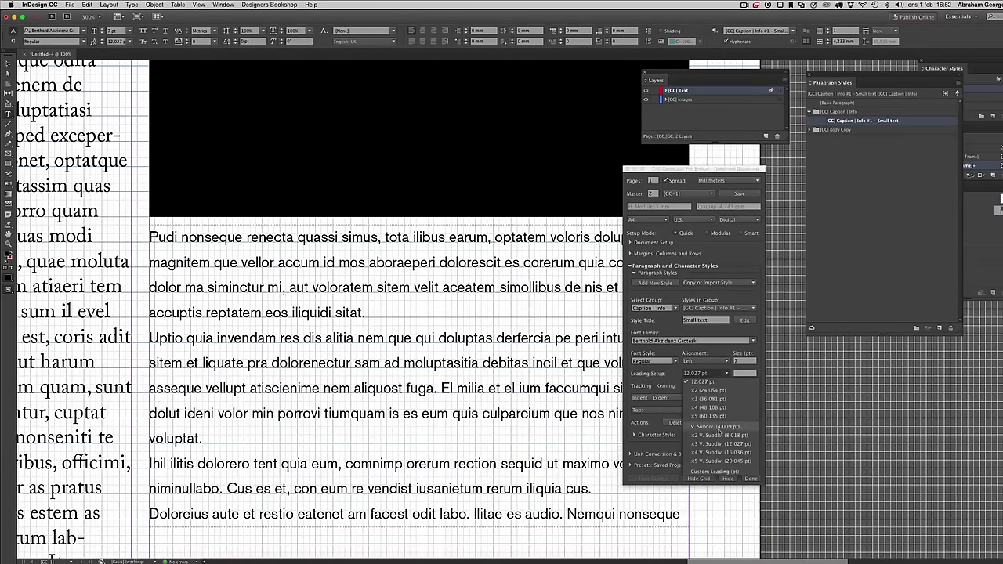
click(698, 435)
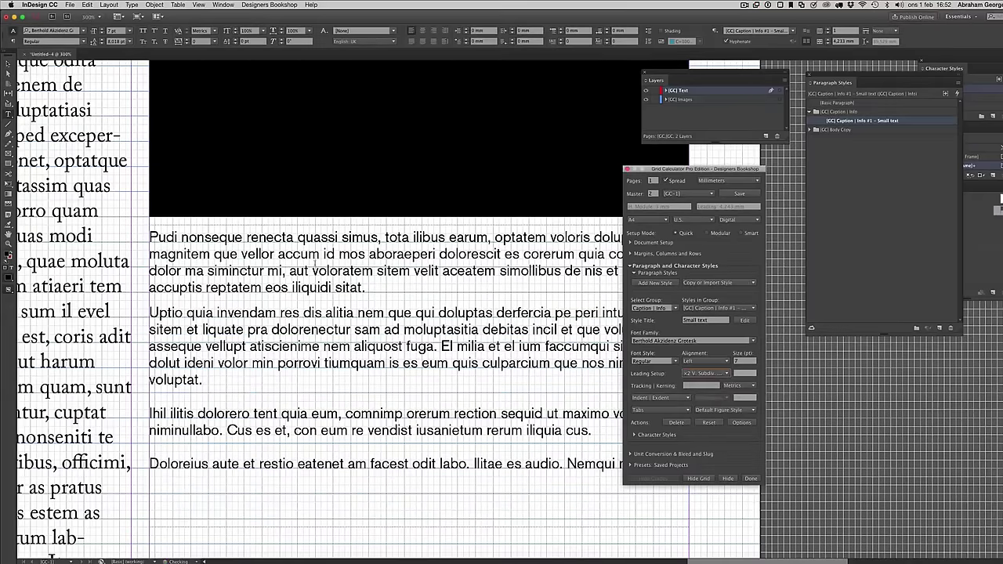
Merge the caption's placeholder paragraphs below the black rectangle into one continuous paragraph and deselect the frame
click(376, 291)
key(Delete)
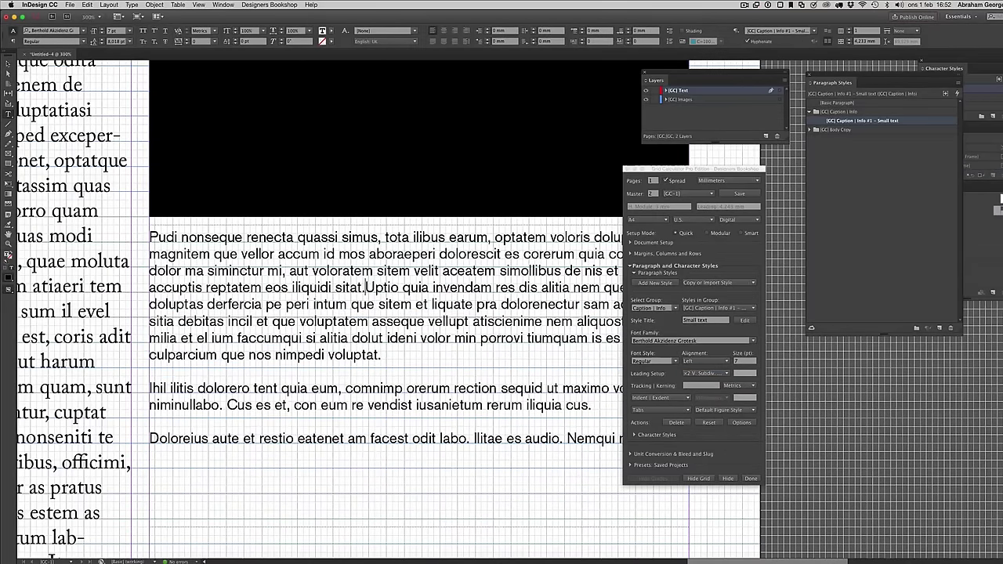
click(381, 354)
key(Delete)
key(Down)
key(Down)
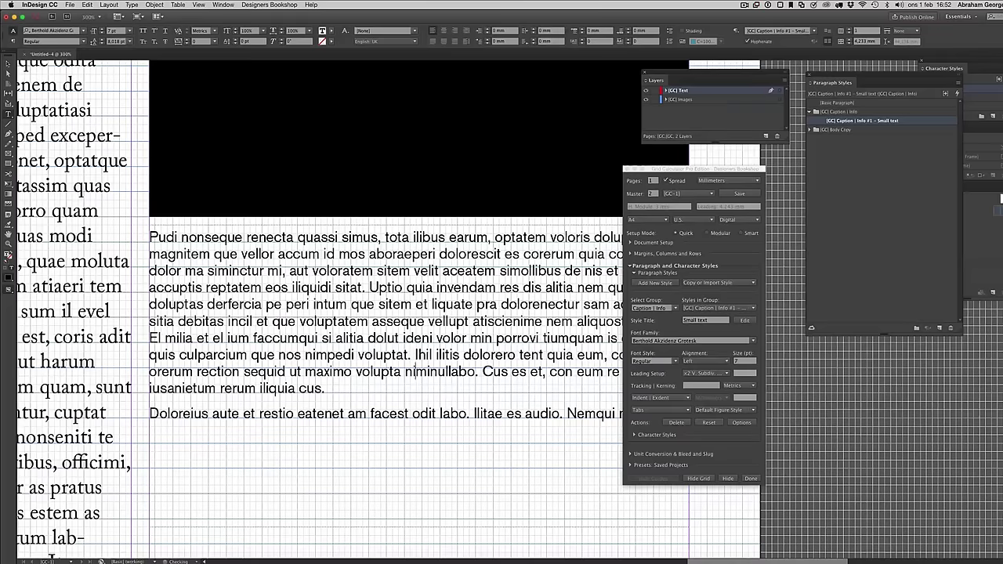
key(Delete)
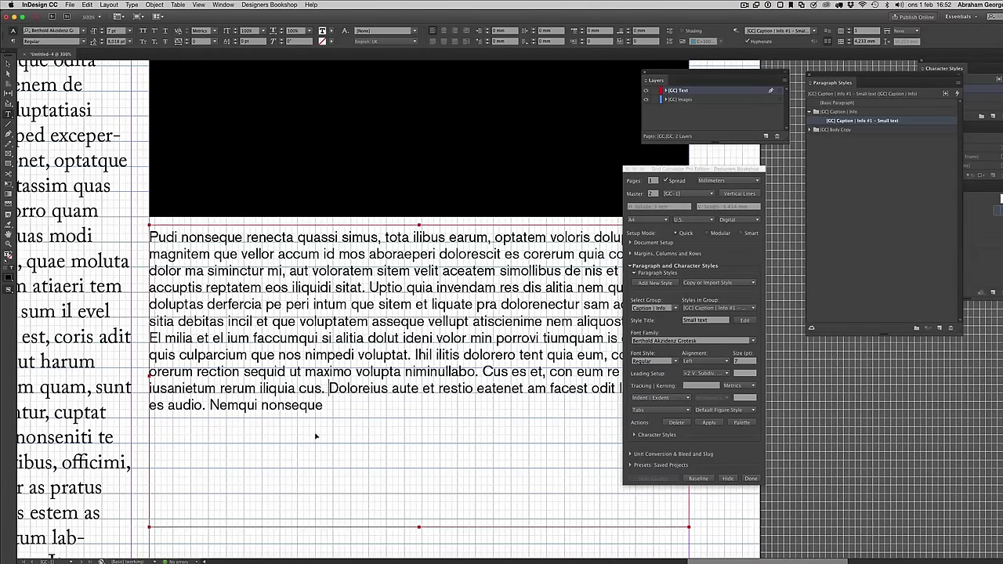
key(alt)
key(Escape)
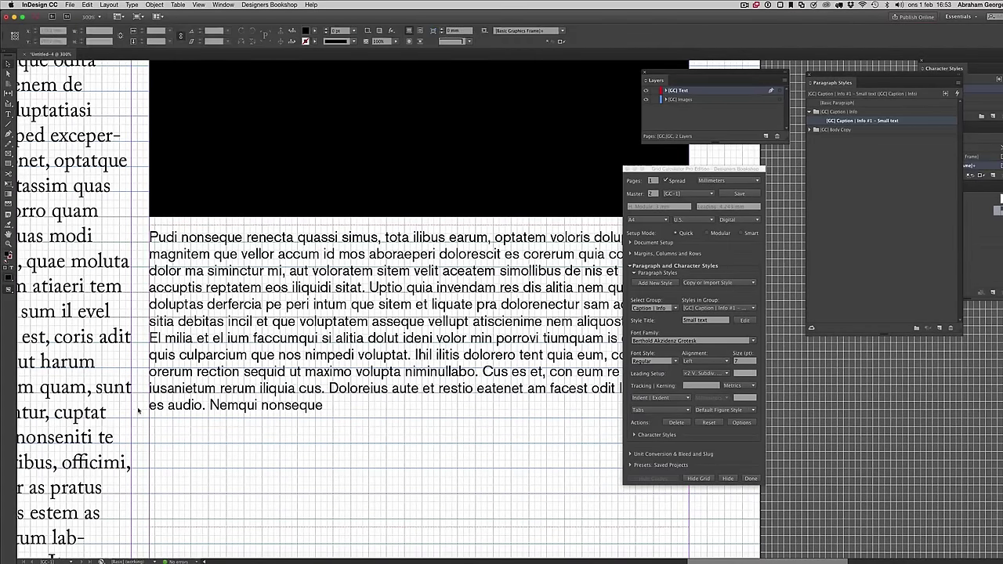
key(super+shift+a)
Review the indents and spacing and the basic character formats of the [GC] Caption | Info #1 – Small text style
double_click(860, 120)
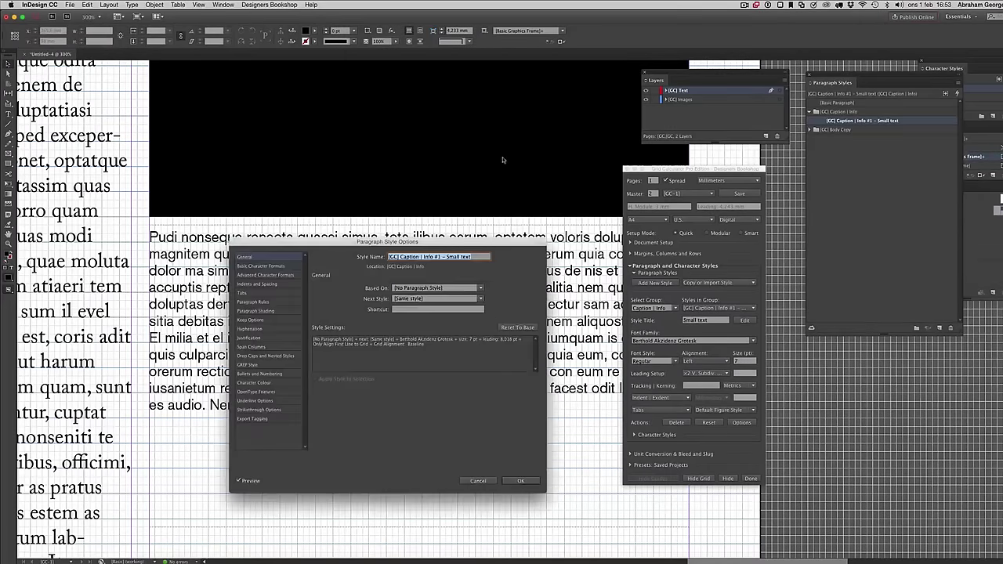
click(255, 284)
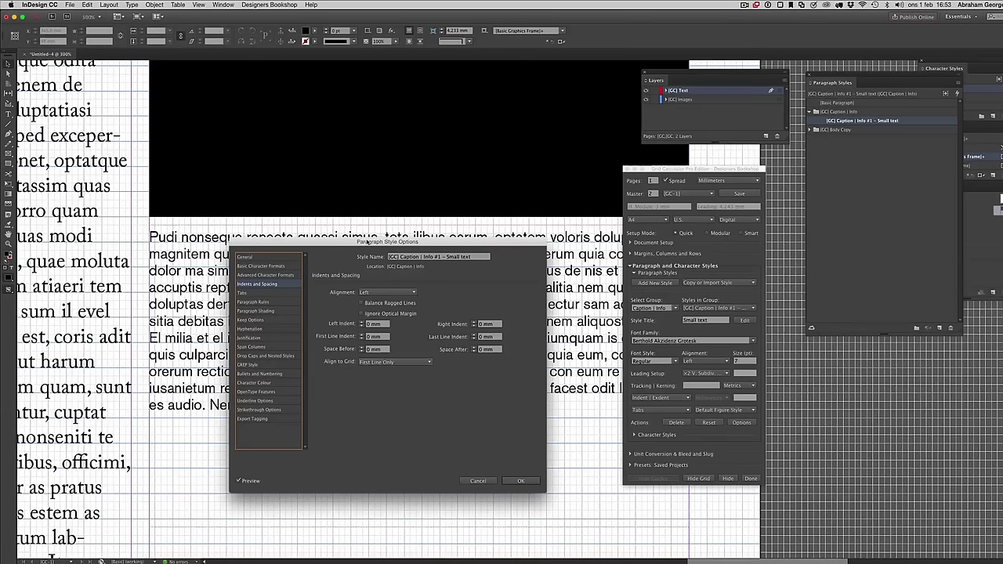
drag(367, 241, 472, 310)
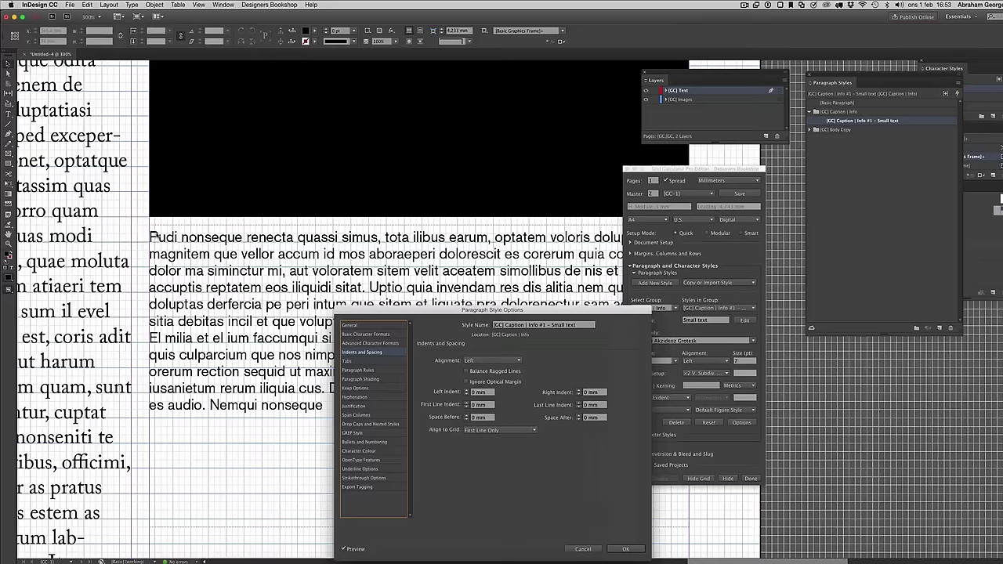
click(367, 334)
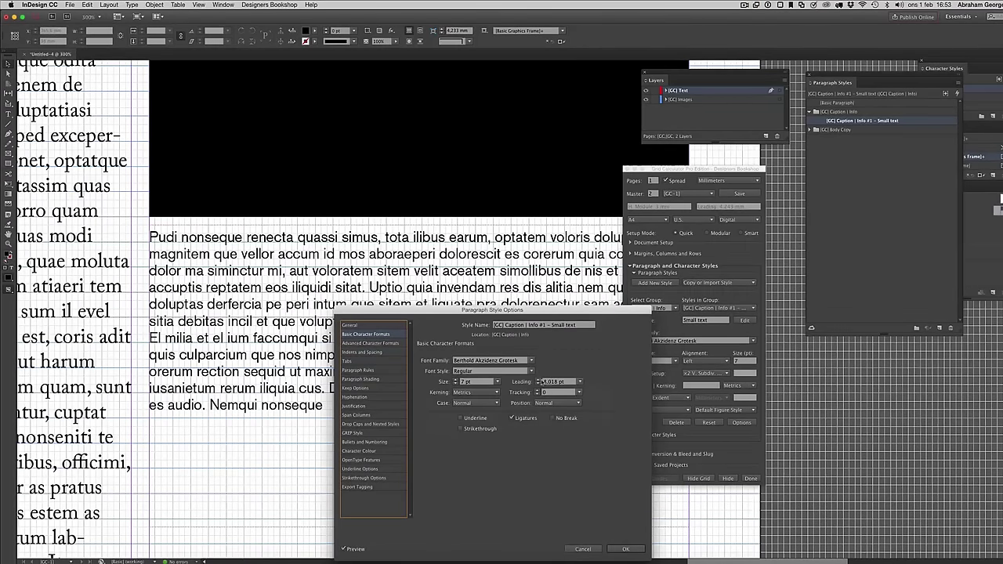
text(01)
drag(497, 310, 492, 209)
click(619, 450)
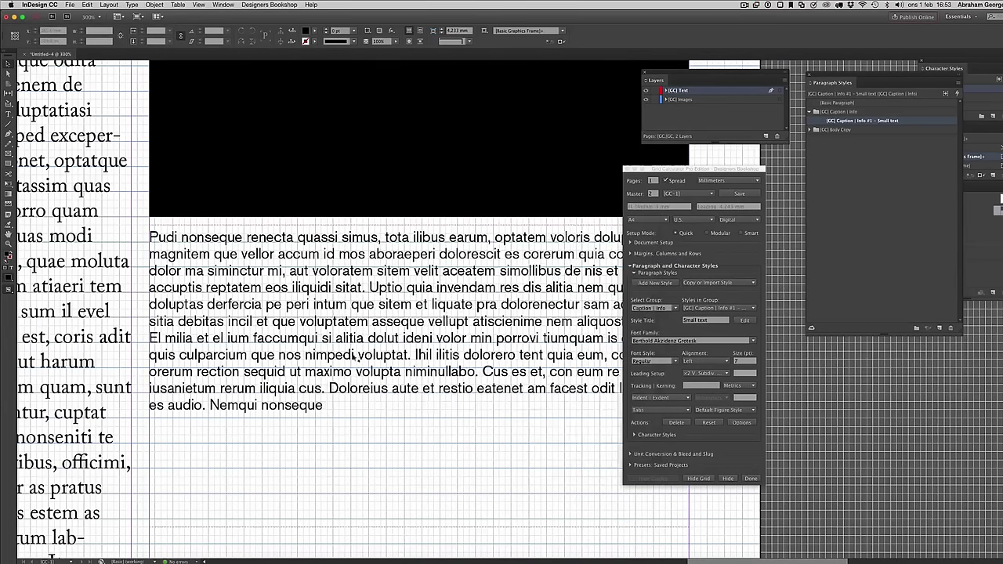
Examine how the caption lines align with the baseline grid and the neighbouring body copy lines
key(super+equal)
key(super+equal)
key(super+equal)
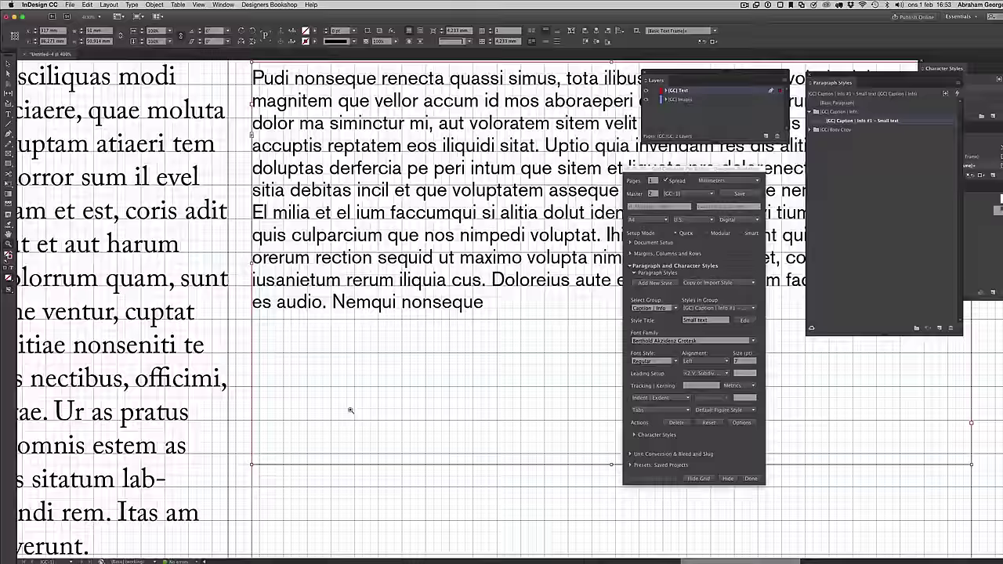
scroll(278, 367, up, 8)
scroll(278, 366, right, 3)
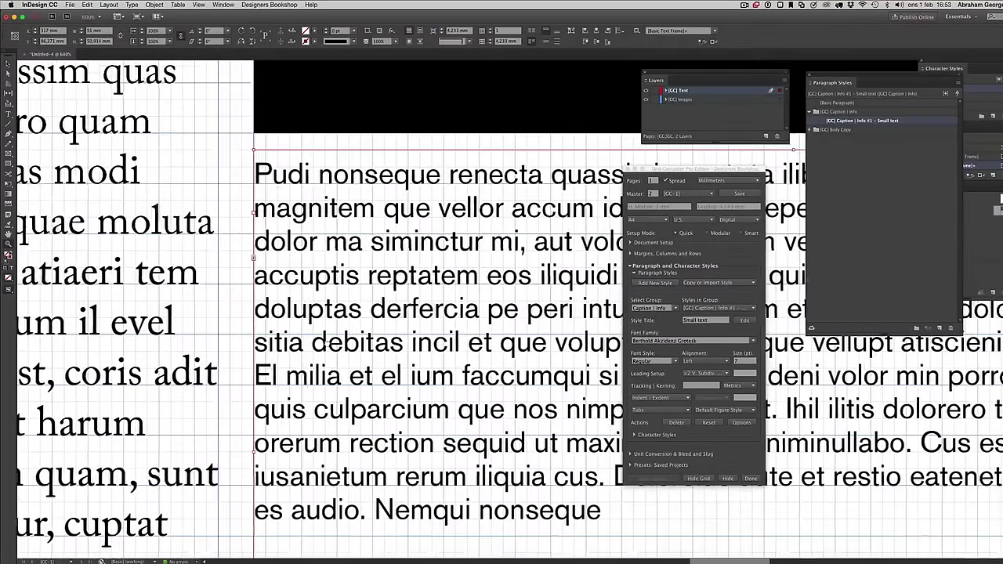
click(240, 215)
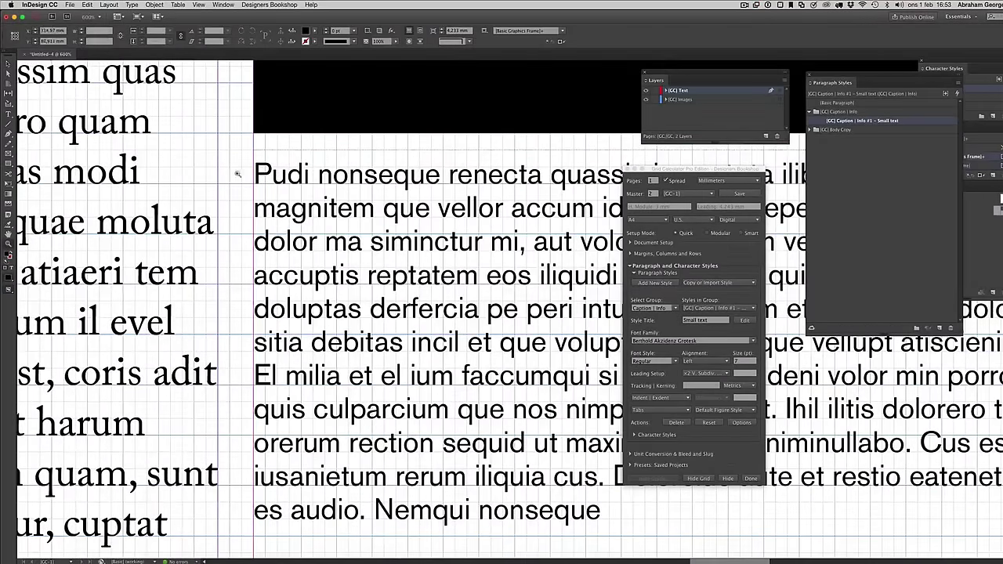
drag(229, 152, 345, 303)
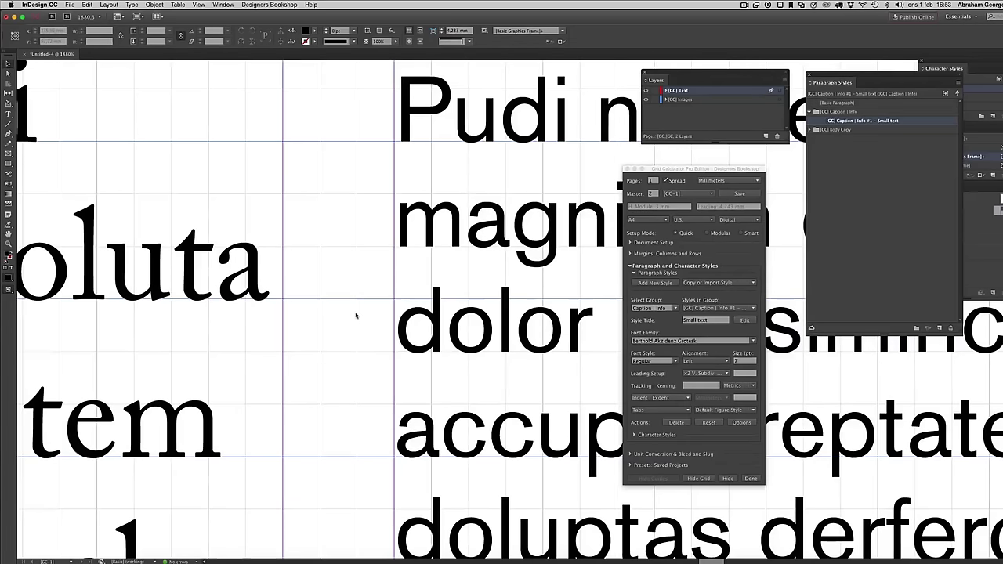
scroll(426, 282, right, 3)
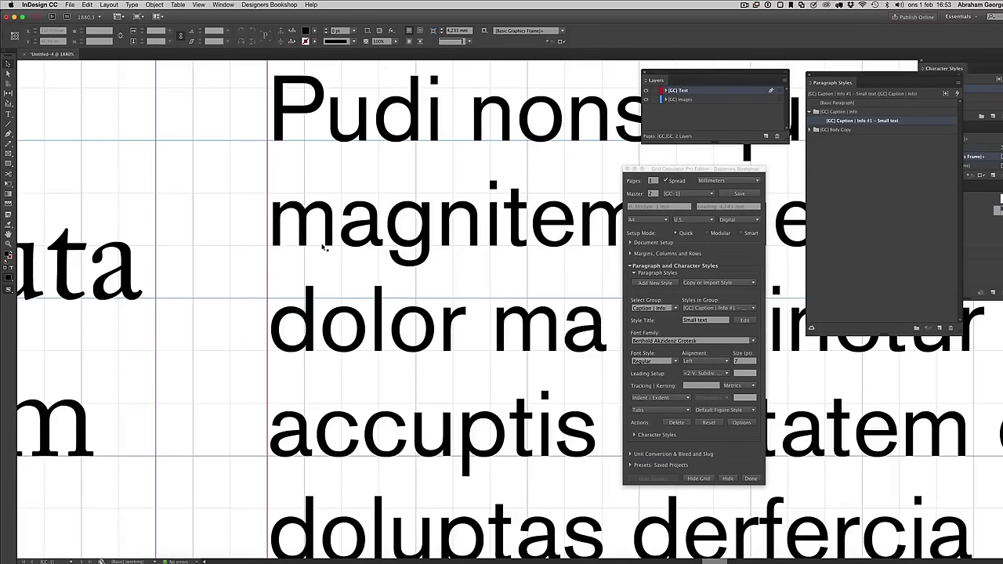
scroll(322, 248, down, 5)
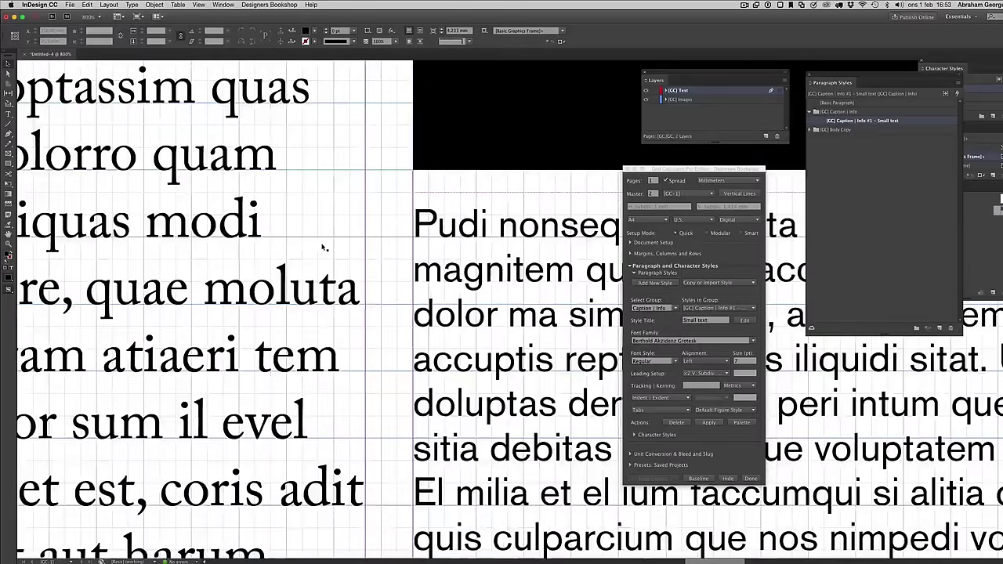
scroll(375, 265, right, 3)
scroll(375, 265, down, 1)
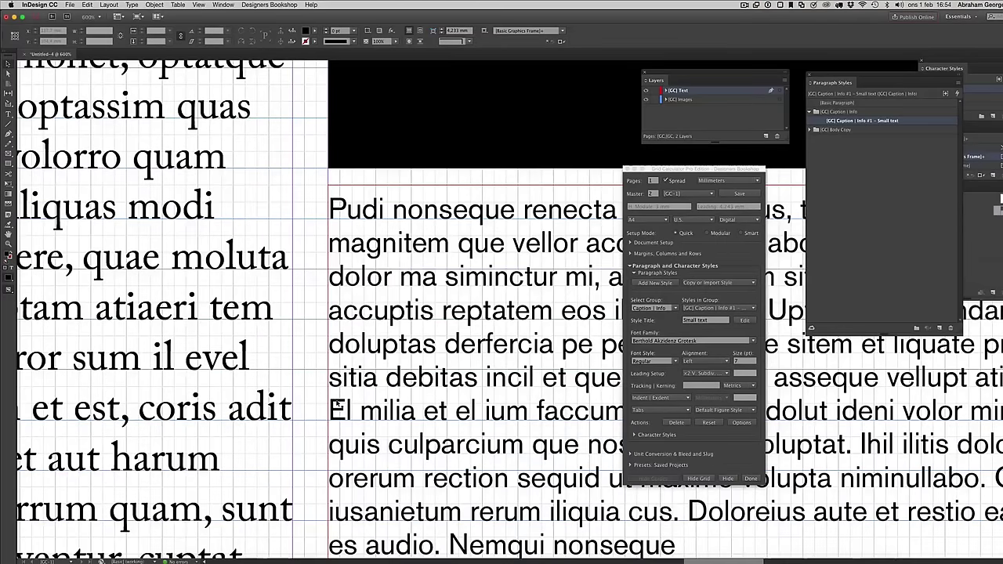
Move the body copy frame, black rectangle and caption frame together down about five baseline grid lines
key(super+minus)
key(super+minus)
key(super+minus)
key(super+minus)
key(super+minus)
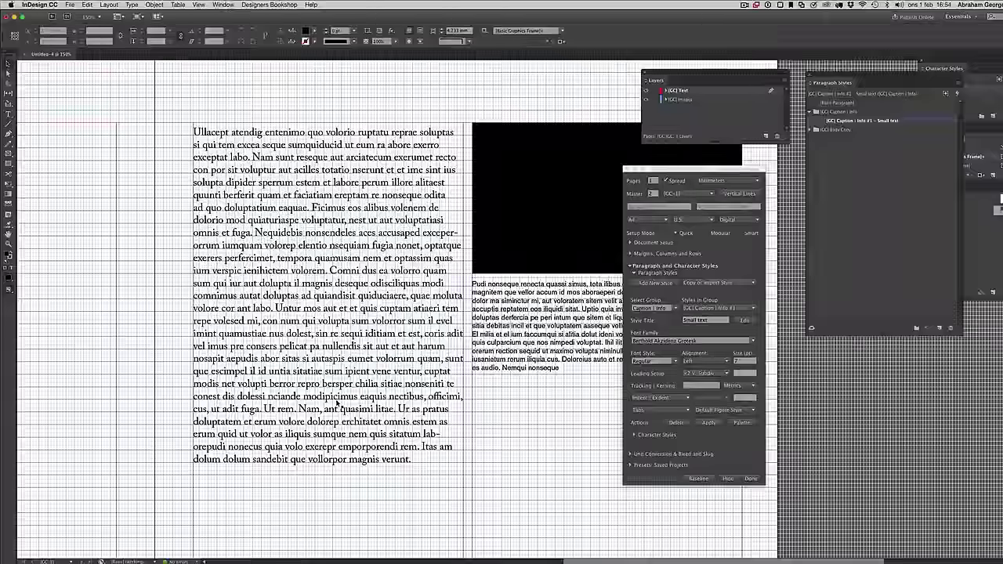
key(super+minus)
scroll(340, 228, right, 5)
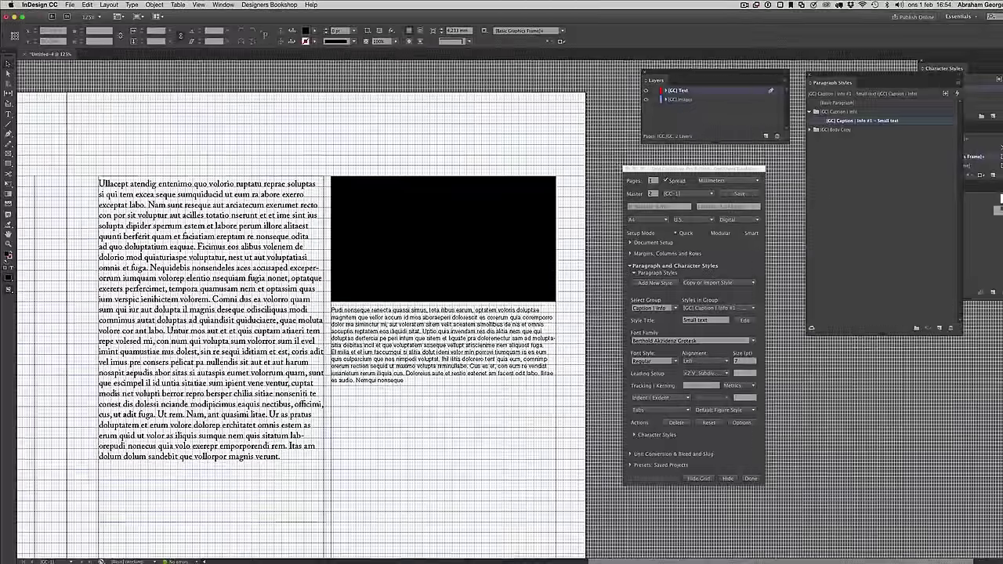
key(super+a)
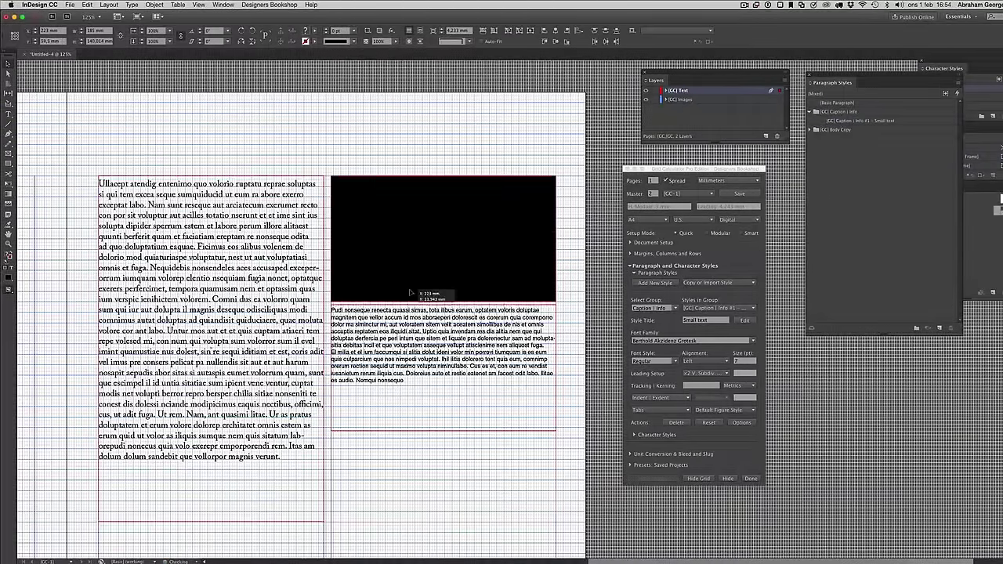
drag(410, 292, 409, 294)
click(353, 217)
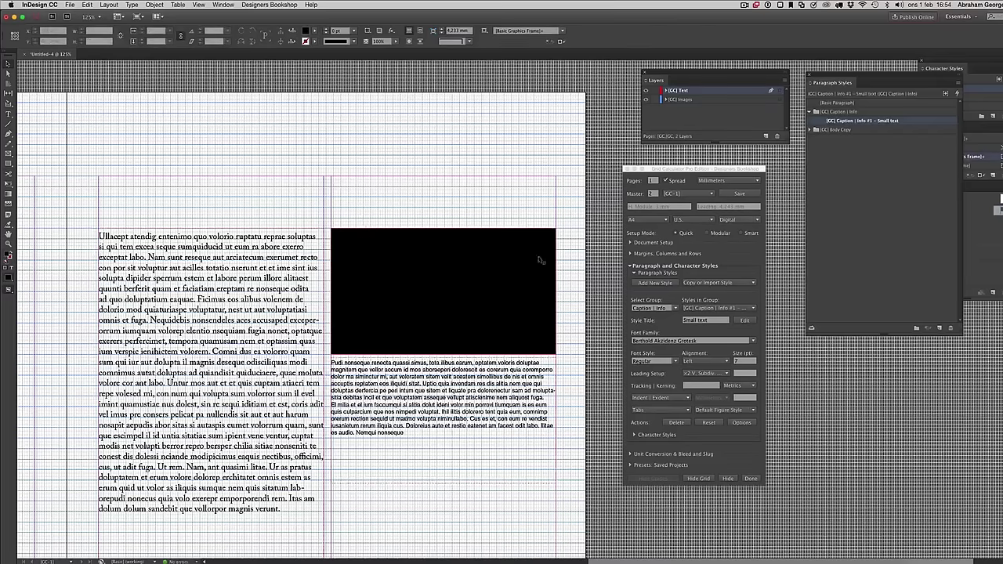
Add a new paragraph style to the Headline group without a title
click(651, 283)
click(521, 288)
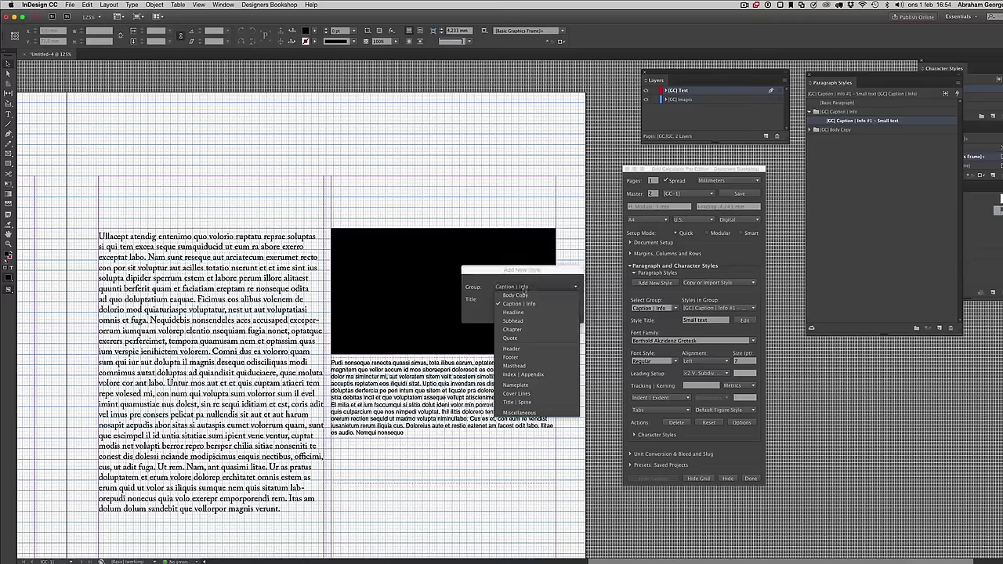
click(514, 312)
click(519, 301)
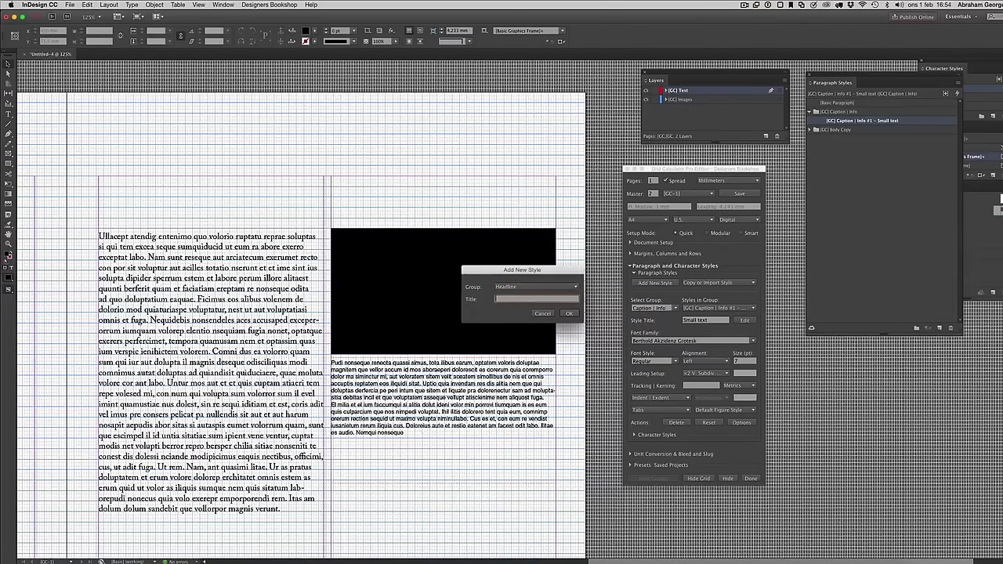
click(569, 313)
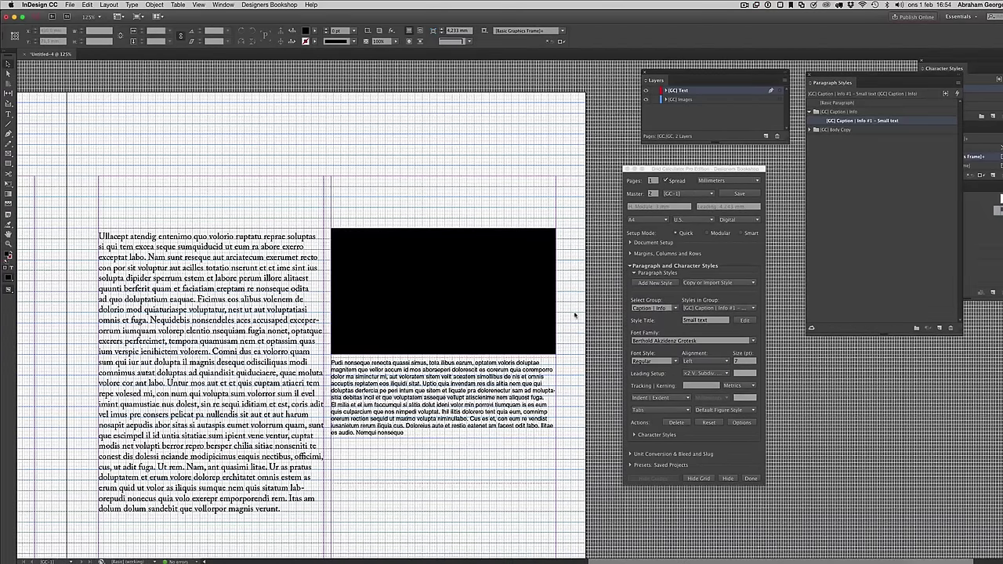
Set the headline style's font to Berthold Akzidenz Grotesk Bold at 20 pt
click(705, 340)
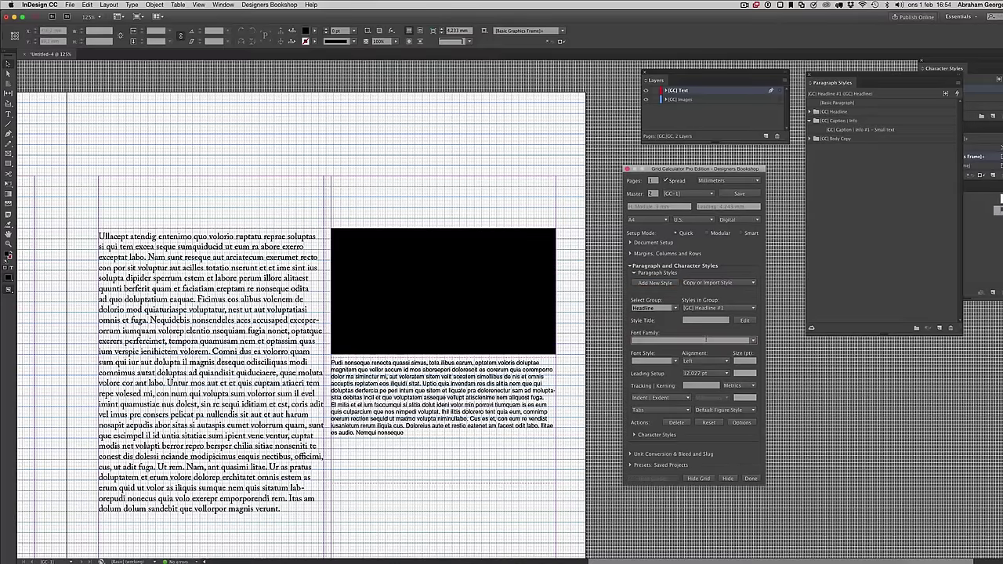
text(Berthold Akzidenz Grotesk)
key(Tab)
click(678, 361)
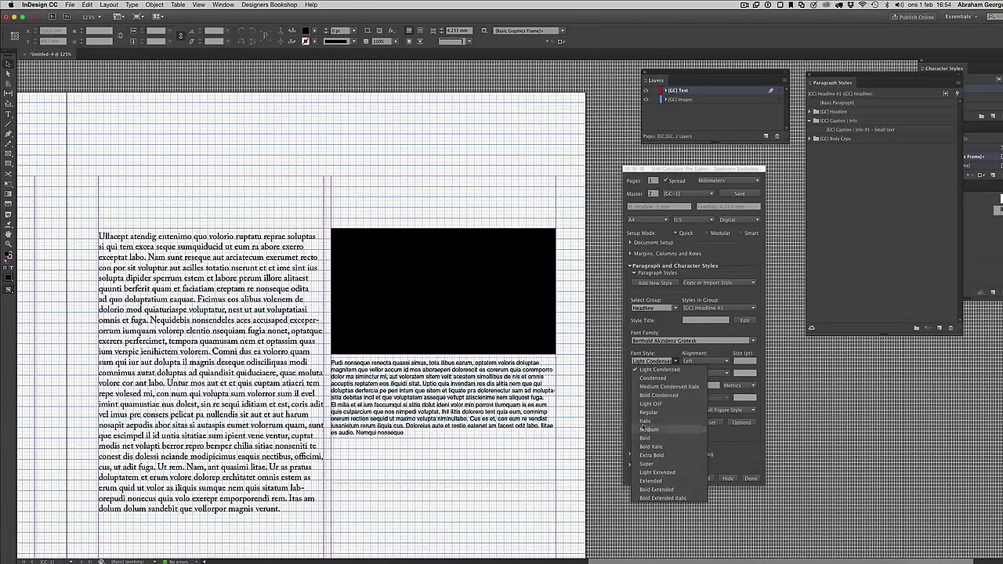
click(645, 438)
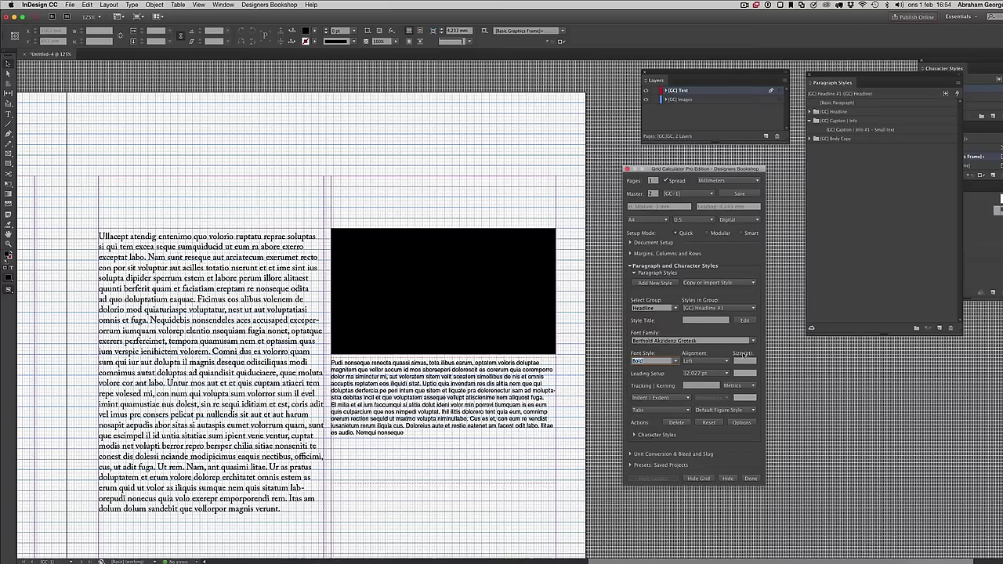
click(744, 360)
key(Tab)
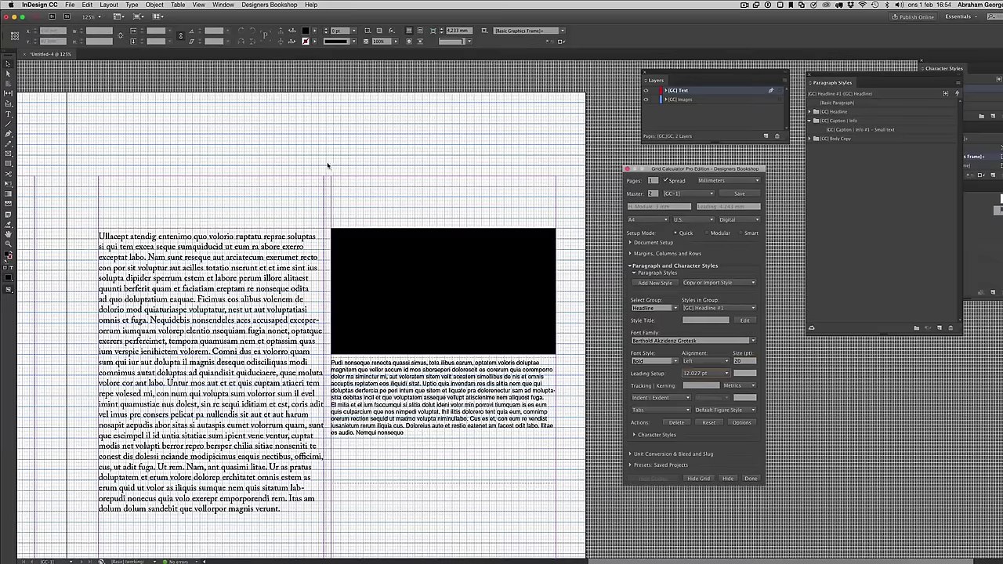
Create a headline text frame spanning both columns above the body copy, filled with placeholder text minus its last two lines
key(t)
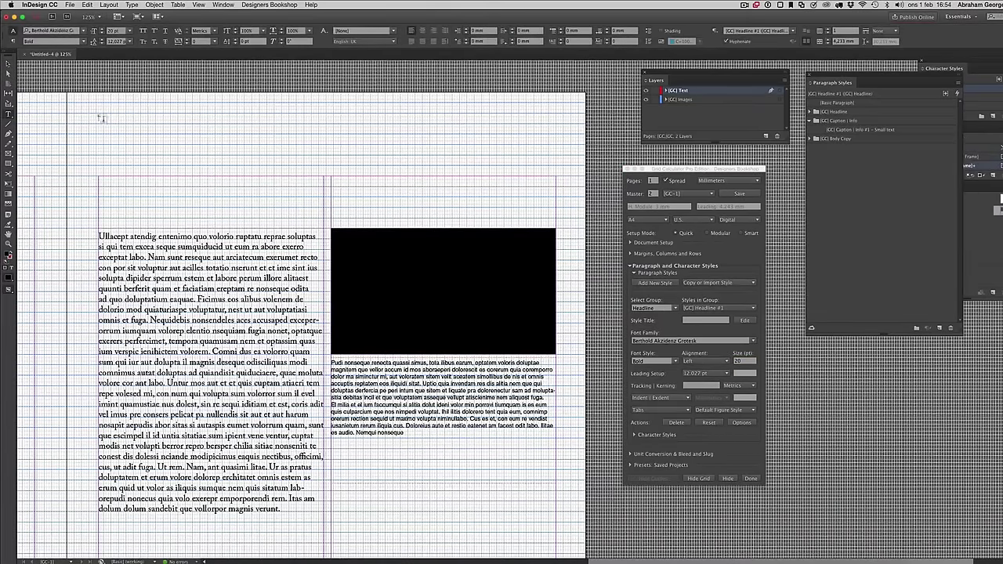
drag(96, 113, 291, 204)
drag(350, 216, 558, 196)
click(131, 4)
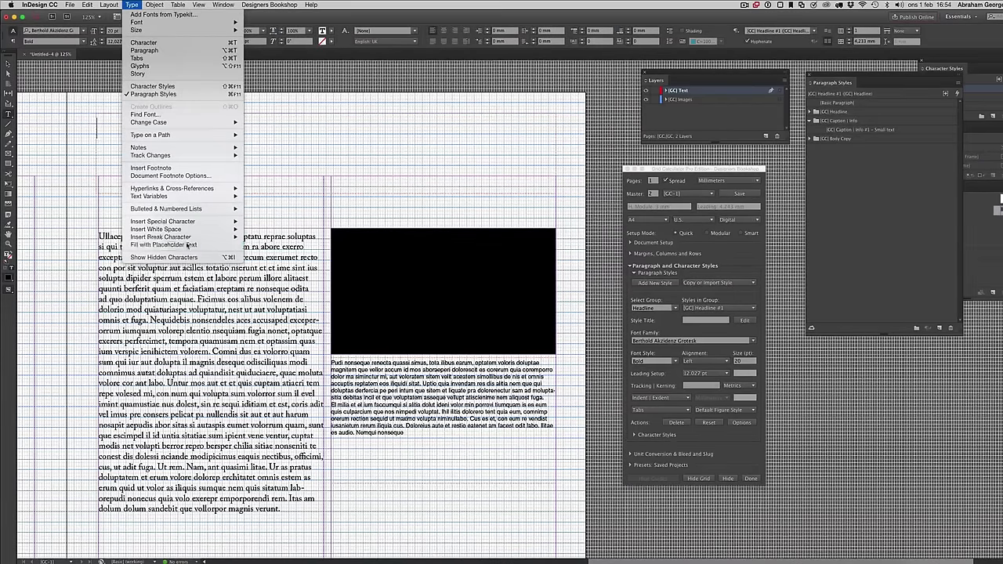
click(153, 244)
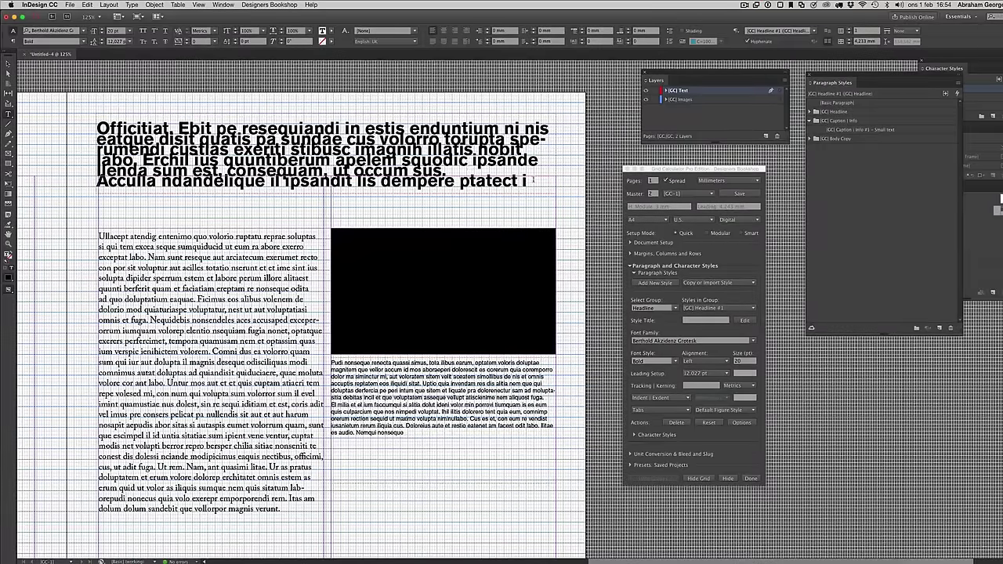
drag(531, 180, 91, 174)
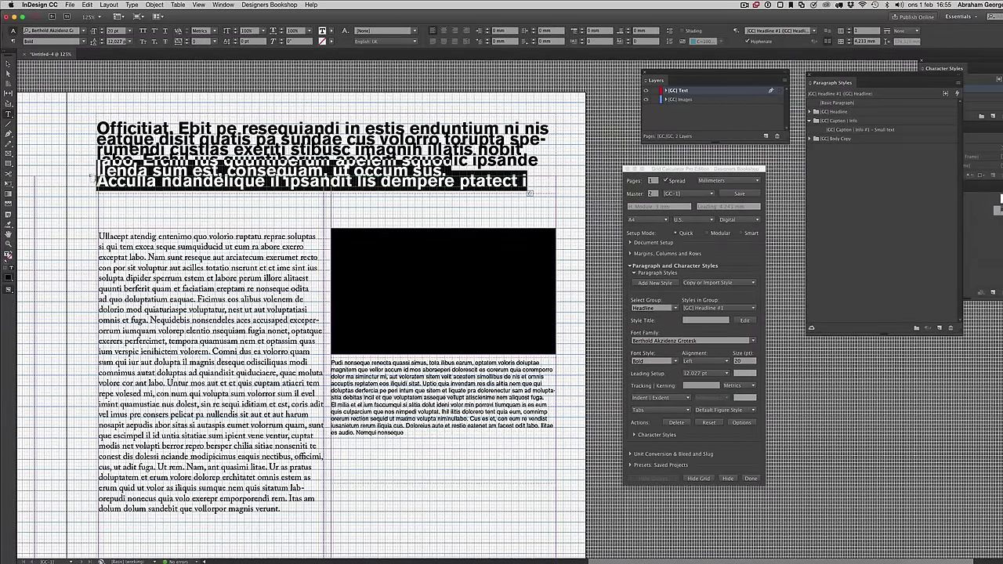
key(BackSpace)
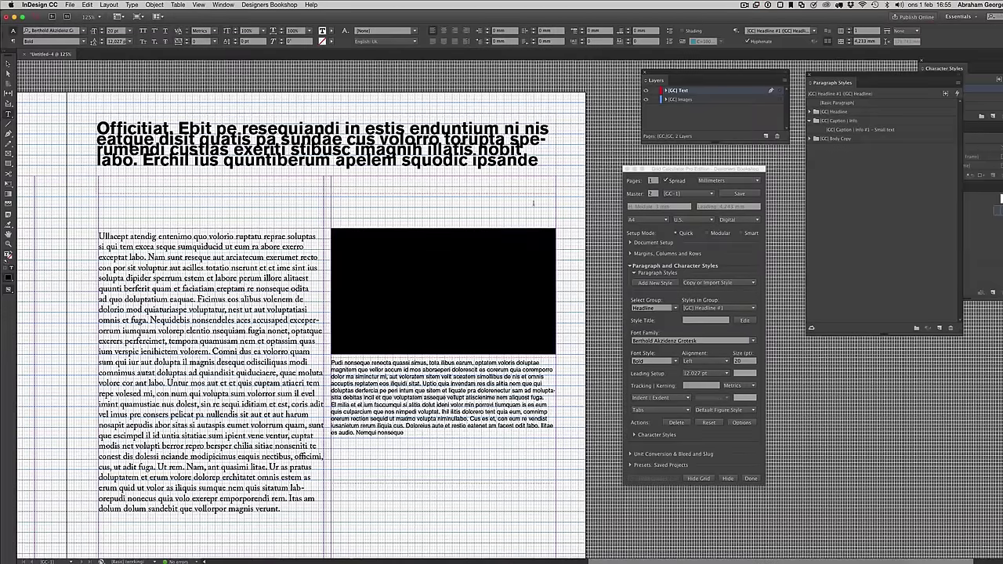
Set the headline style's size to 28 pt and select the headline frame
click(737, 361)
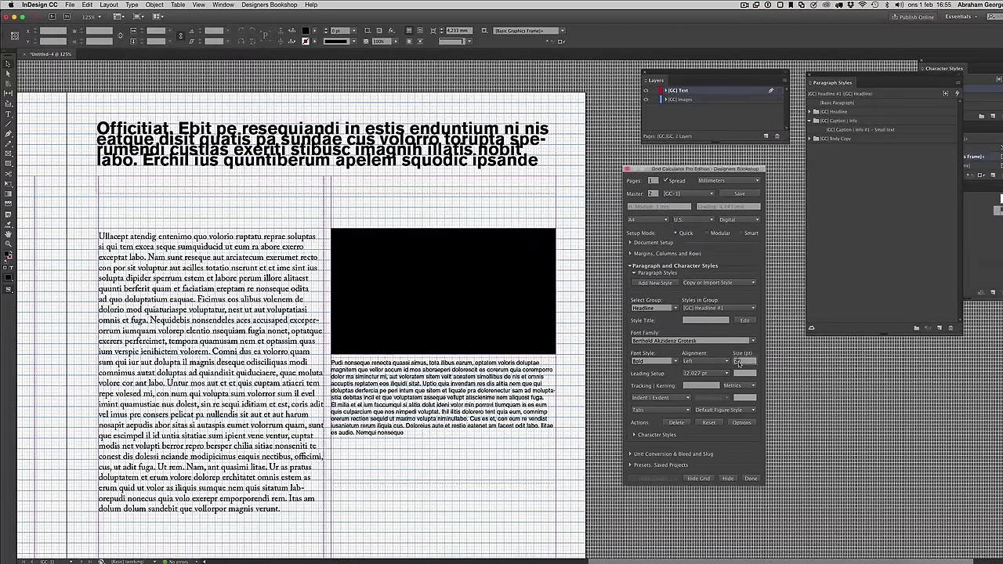
text(28)
key(Tab)
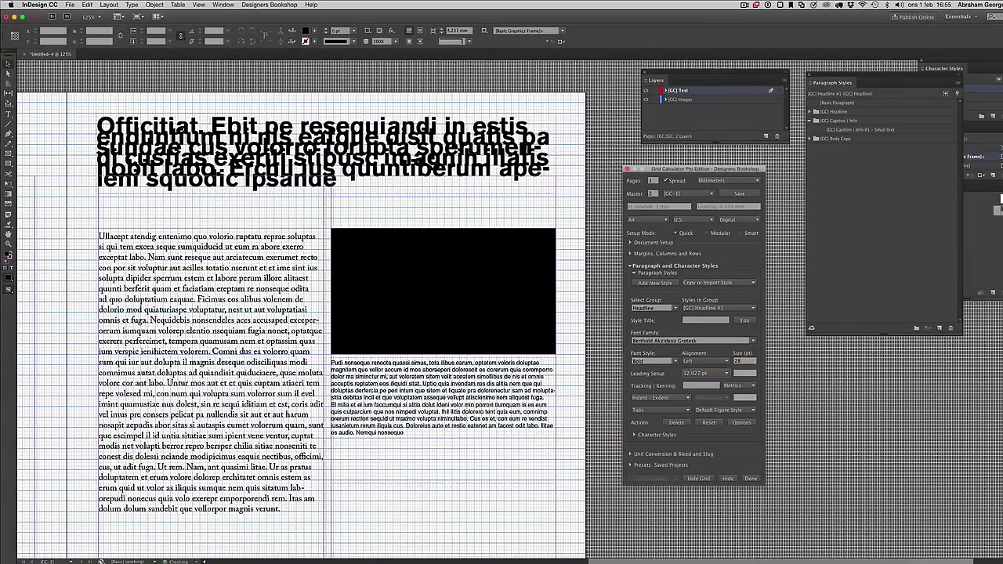
click(243, 174)
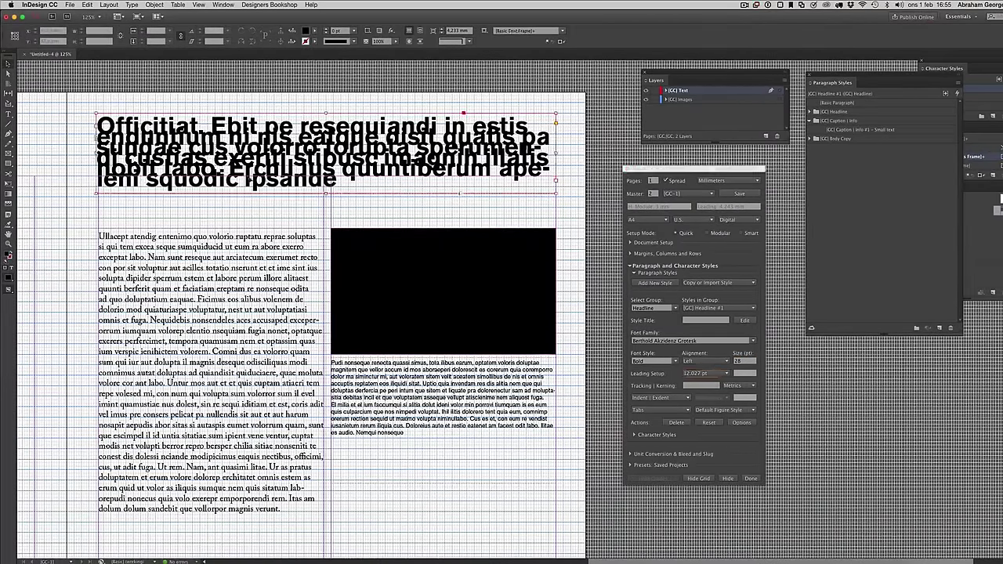
Extend the headline frame to about 38 mm high and raise the headline style's leading to ×3 (36.081 pt)
drag(325, 191, 326, 208)
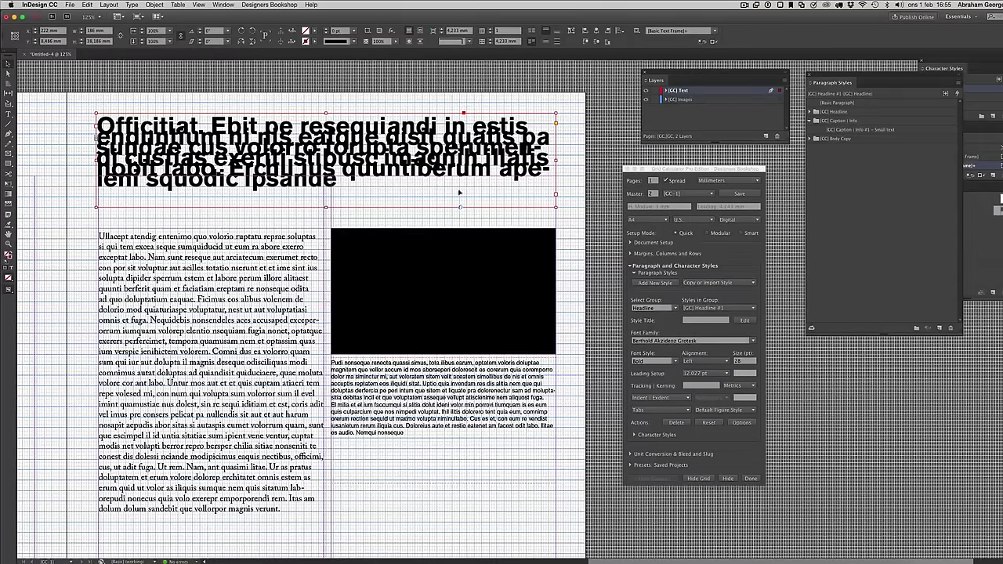
click(712, 375)
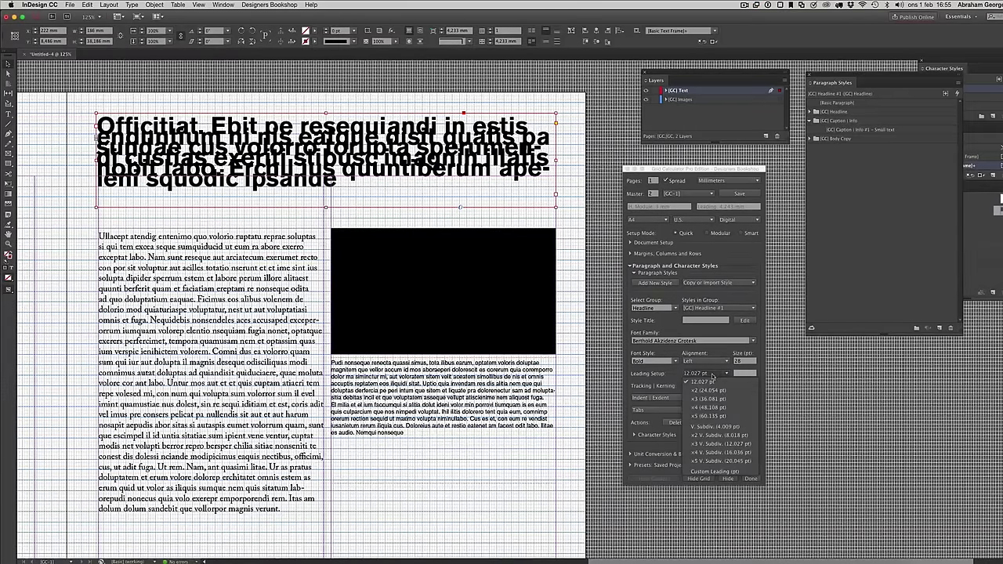
click(723, 390)
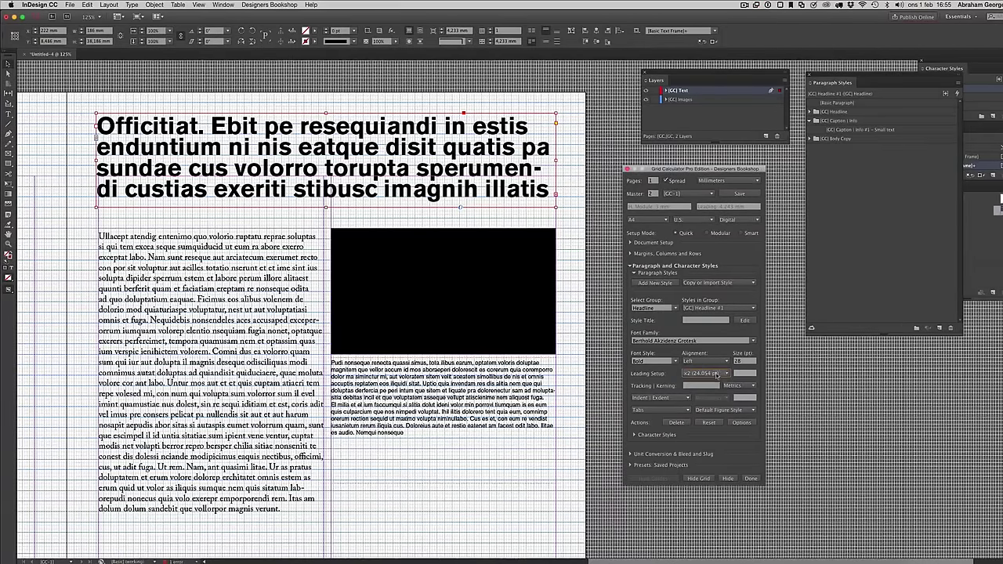
click(709, 374)
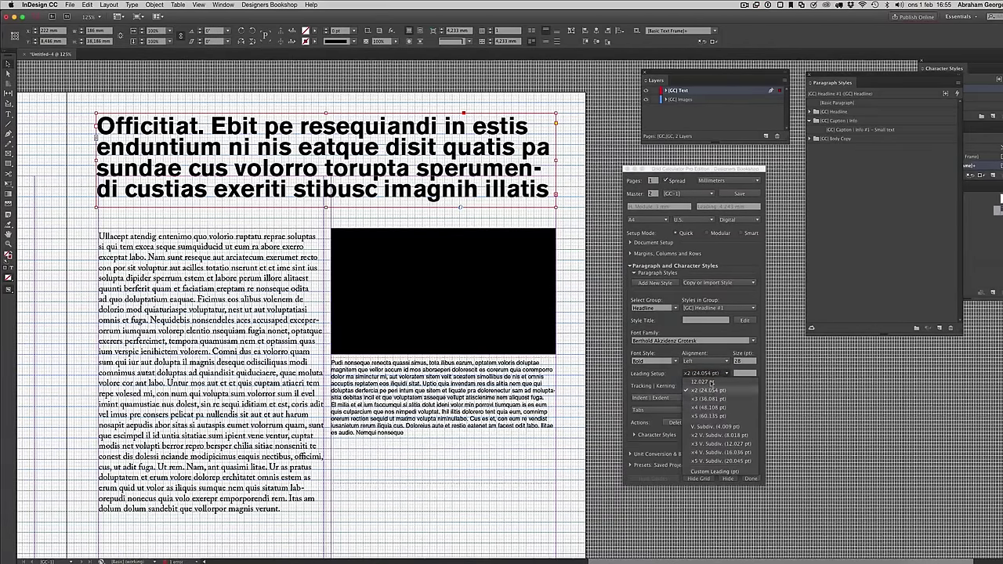
click(709, 399)
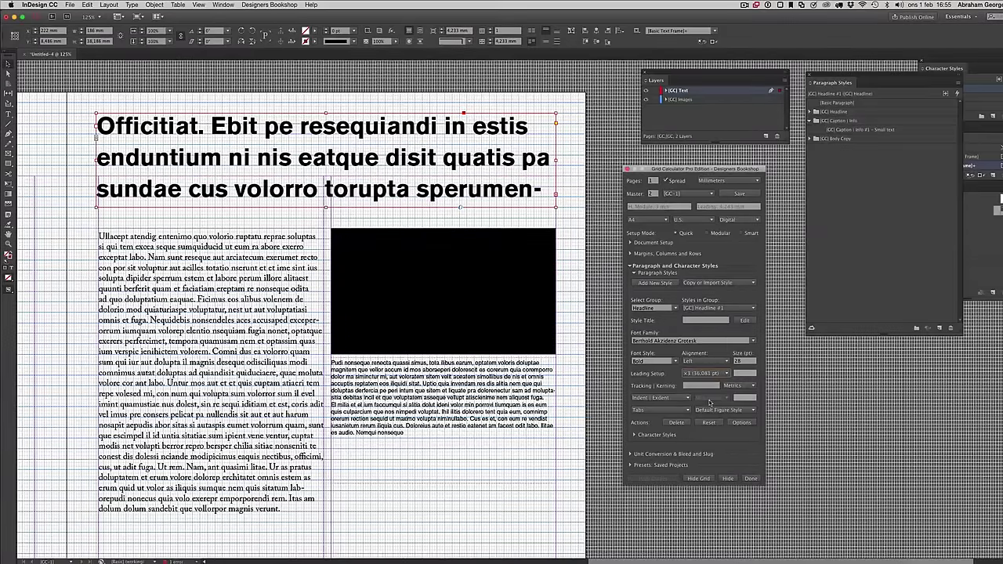
Try a larger size for the headline style in 1 pt increments and return it to 28 pt
double_click(741, 362)
key(Up)
key(Up)
key(Up)
key(Up)
key(Up)
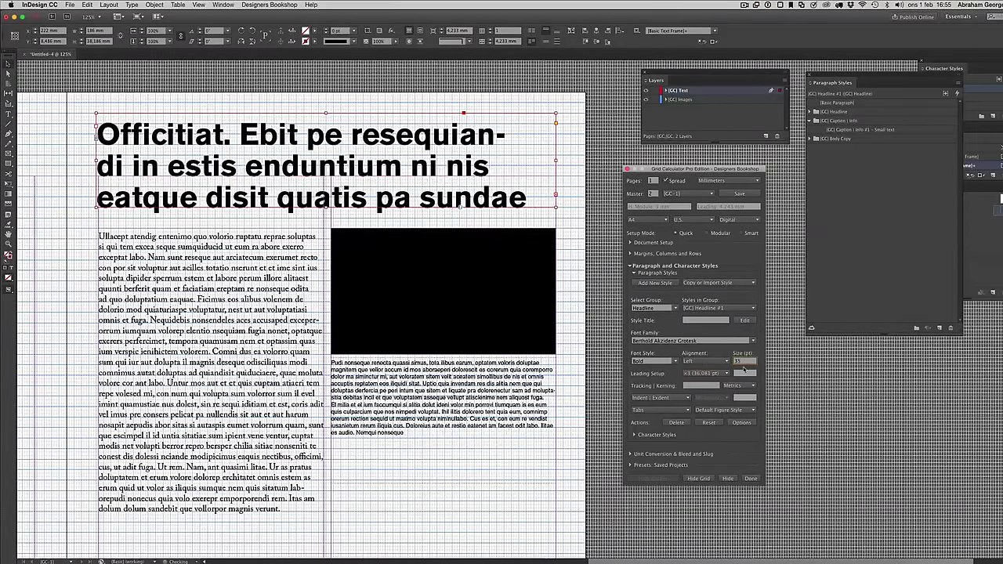
key(Down)
key(Down)
key(Down)
key(Down)
key(Down)
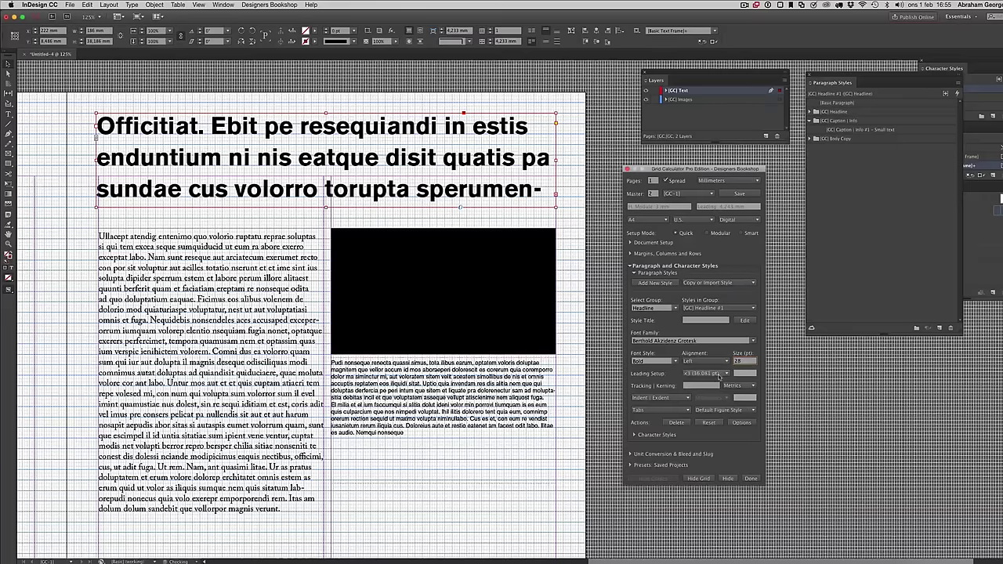
Try ×5 vertical subdivision leading (20.045 pt) on the headline style, and switch its leading setup to Custom Leading
click(720, 377)
click(719, 460)
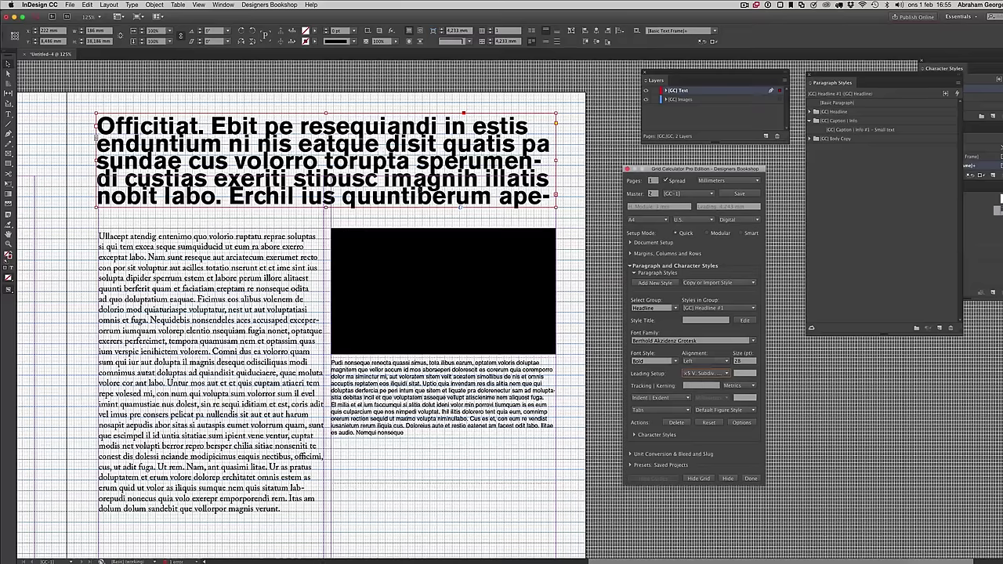
click(720, 373)
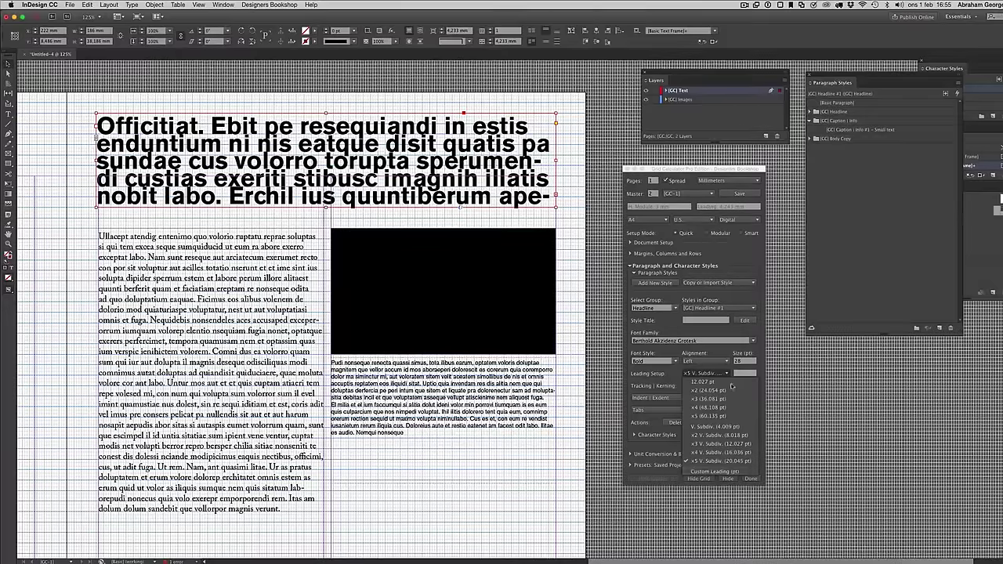
click(717, 471)
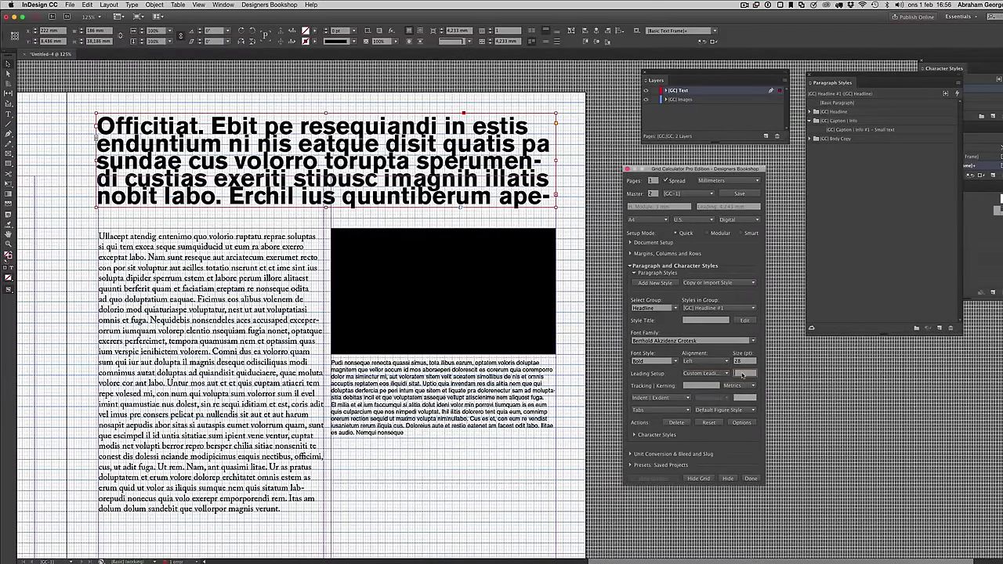
key(alt)
click(742, 375)
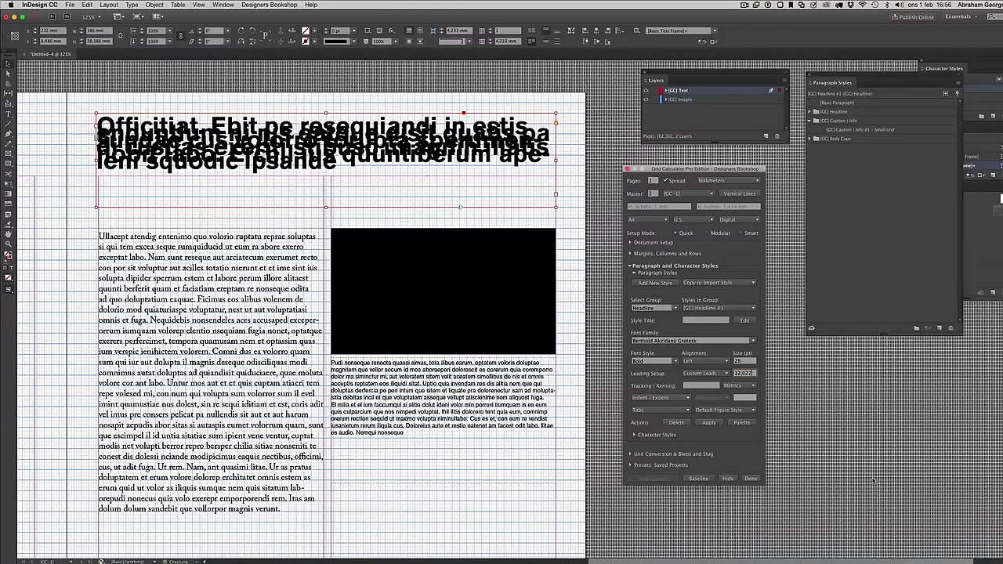
Raise the headline style's custom leading in grid-based increments to 72.162 pt
key(Up)
key(Up)
key(Up)
key(Up)
key(Up)
key(Up)
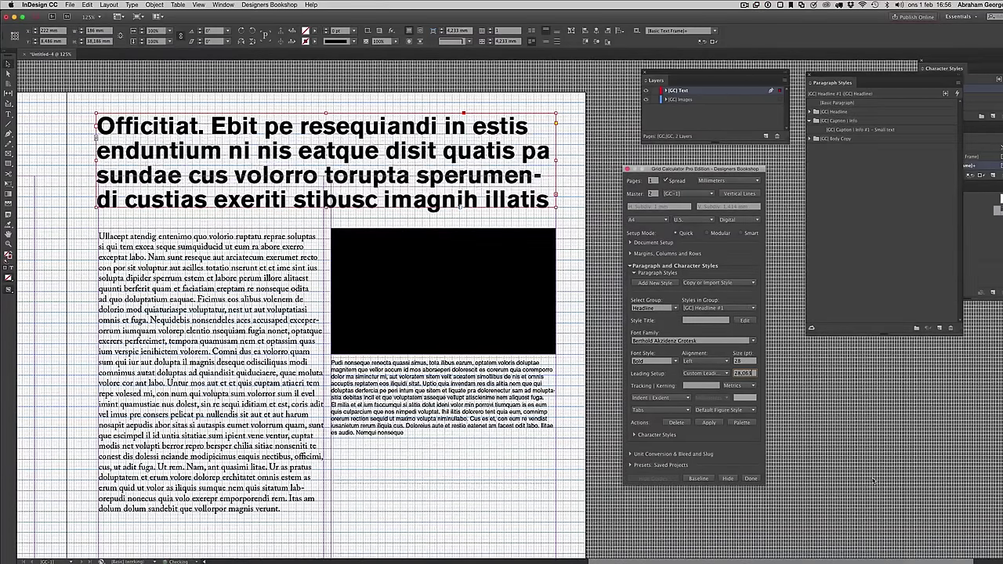
key(Up)
key(Up)
key(Up)
key(Up)
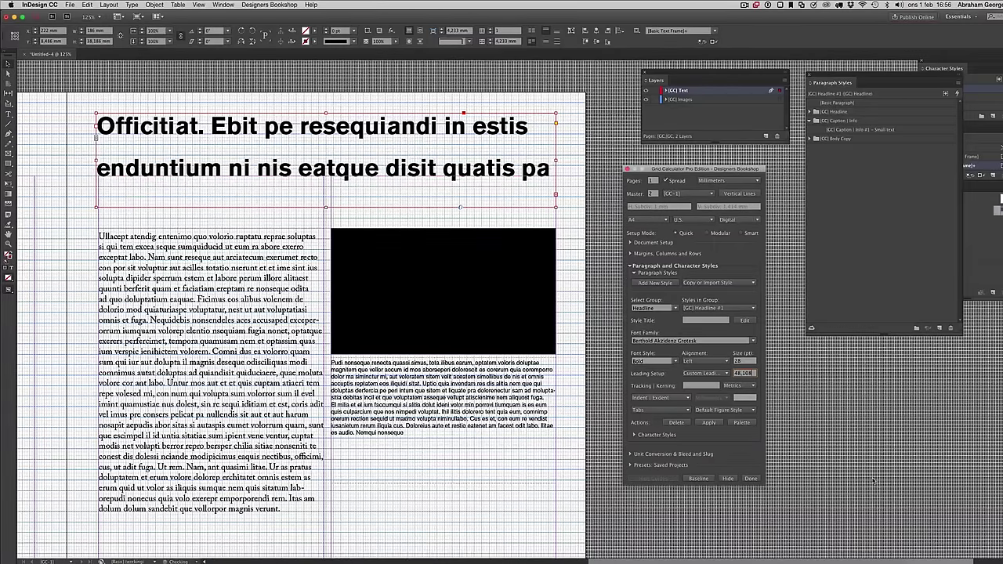
key(Up)
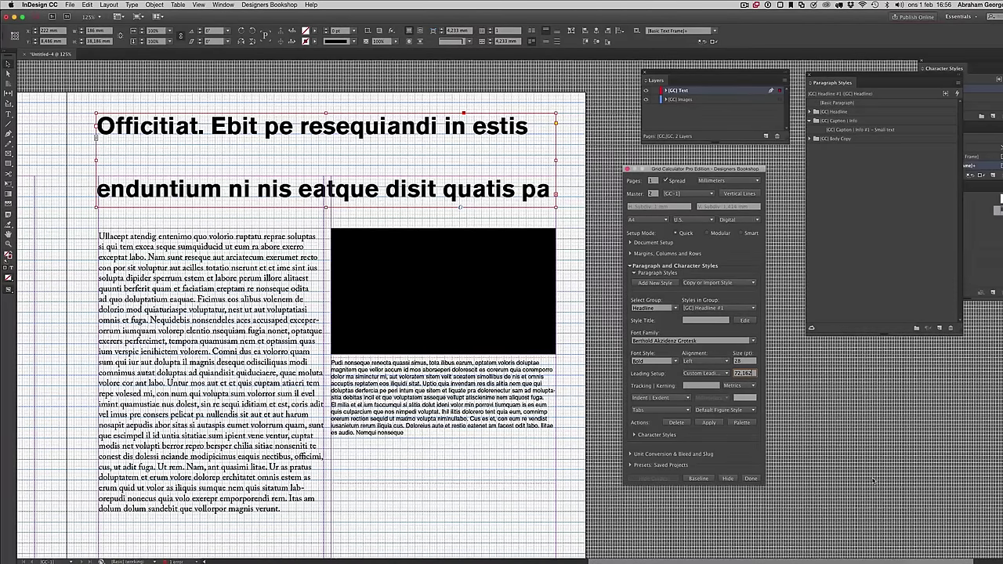
Lower the headline style's custom leading to 28.063 pt and apply it
key(Down)
key(Down)
key(Down)
key(Down)
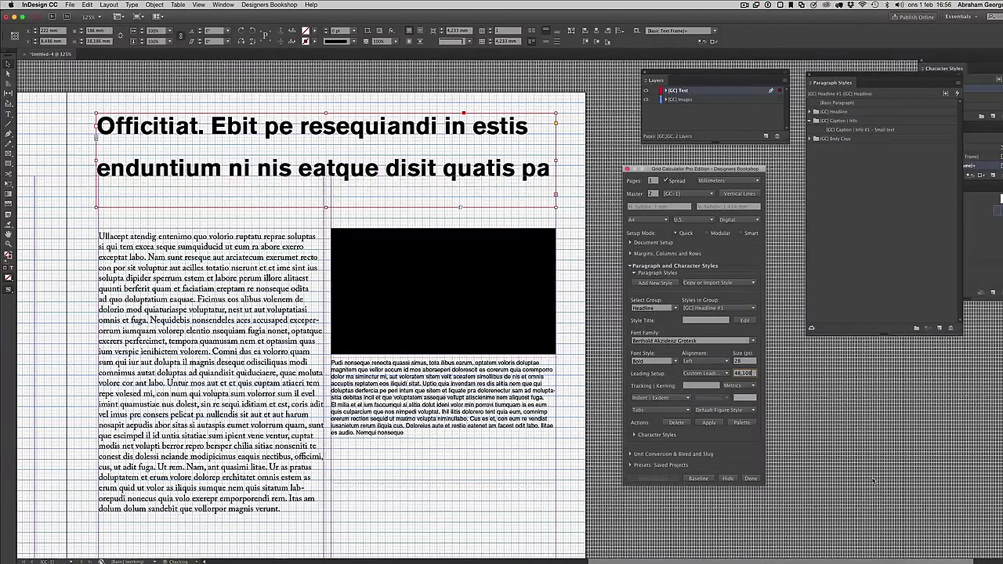
key(Down)
key(Down)
key(Down)
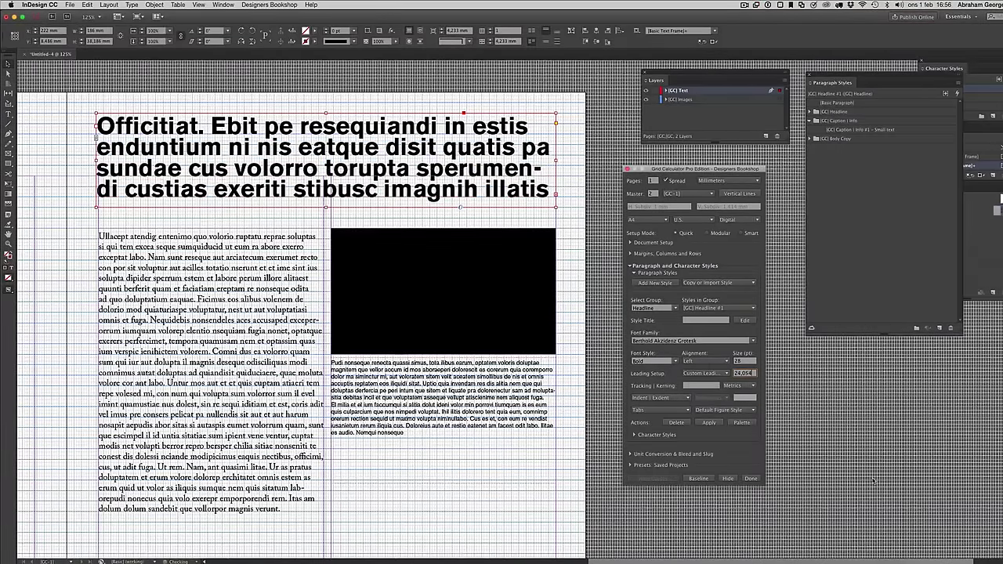
key(Return)
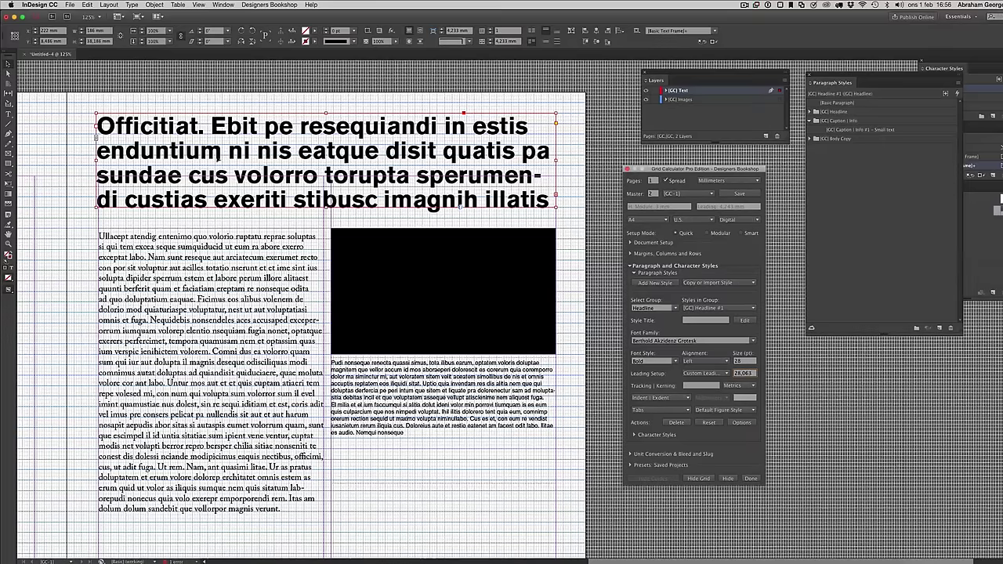
Draw a black 1 × 1.414 mm rectangle filling one grid cell at the upper inner corner of the right-hand page
click(73, 121)
drag(62, 90, 117, 165)
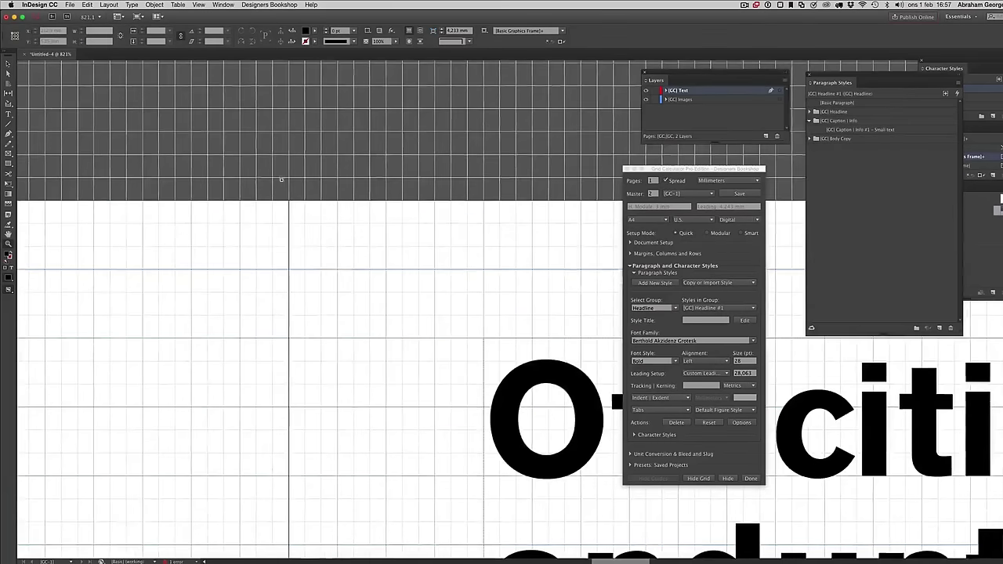
drag(271, 202, 359, 298)
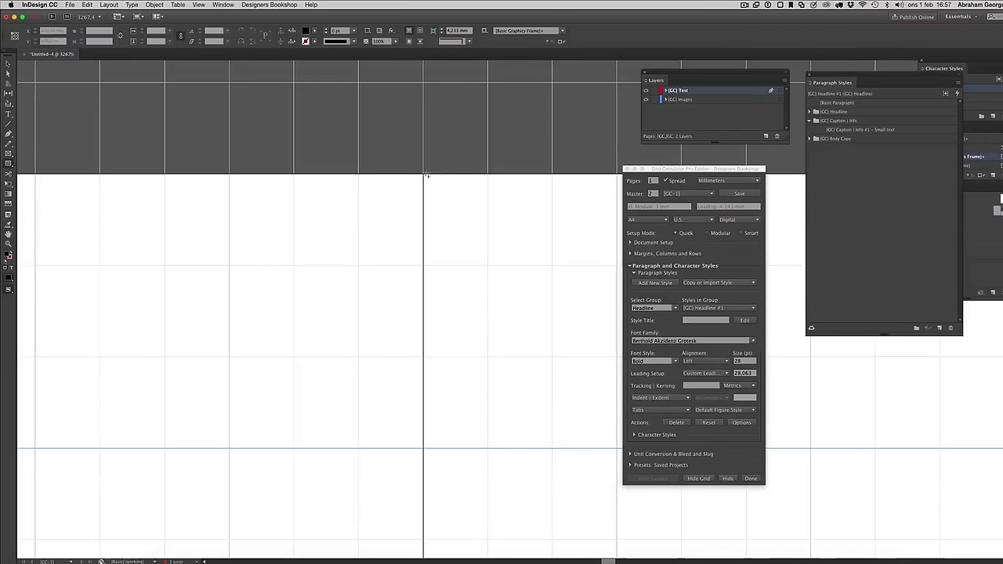
drag(423, 173, 488, 265)
click(497, 291)
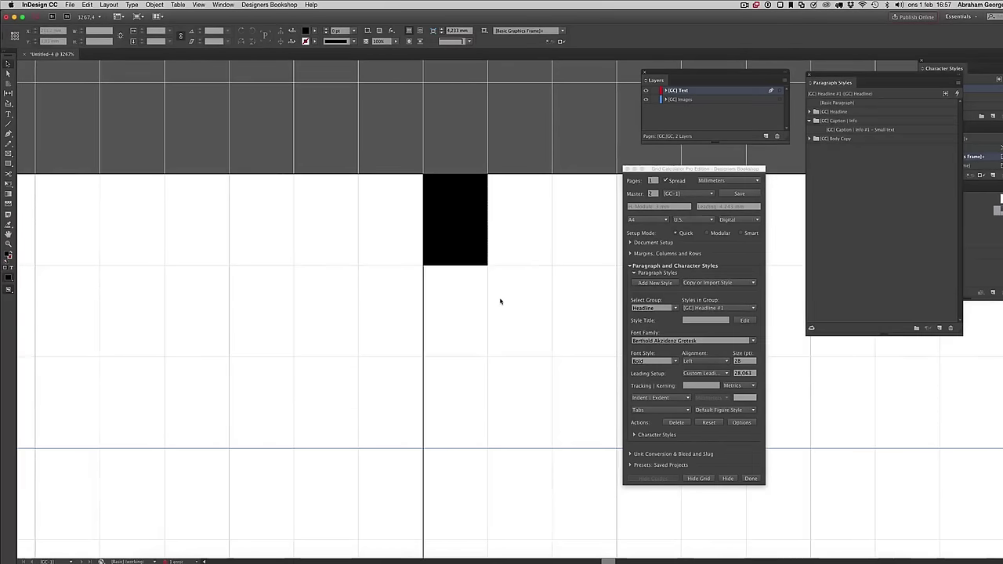
Delete the small black rectangle from the page's upper corner
scroll(500, 301, down, 10)
scroll(500, 300, down, 2)
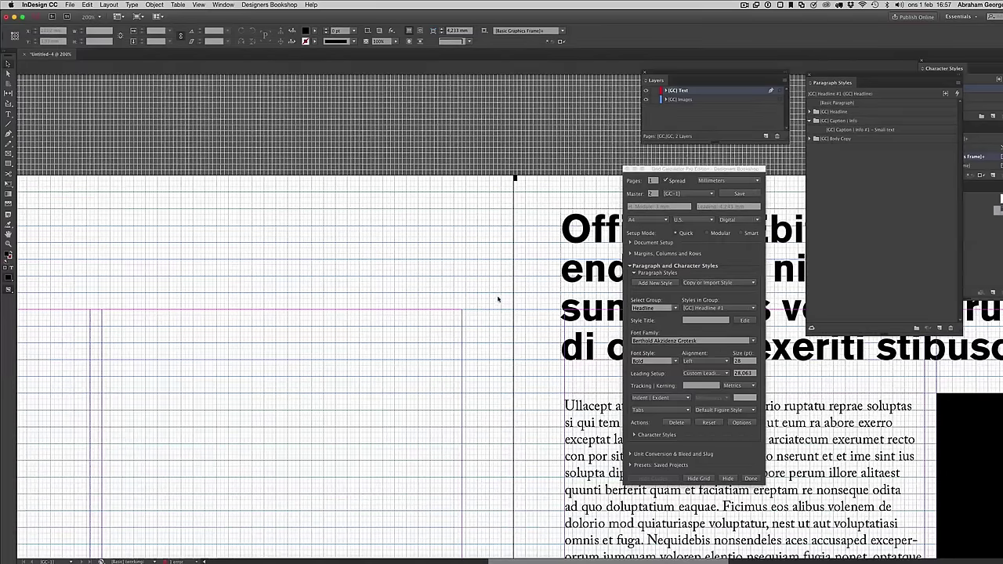
click(515, 178)
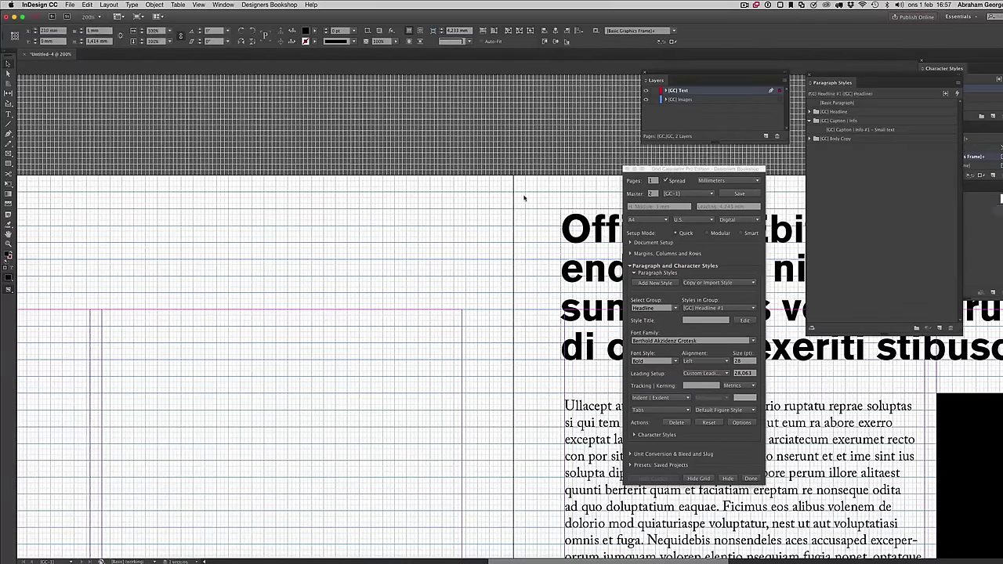
scroll(524, 198, down, 1)
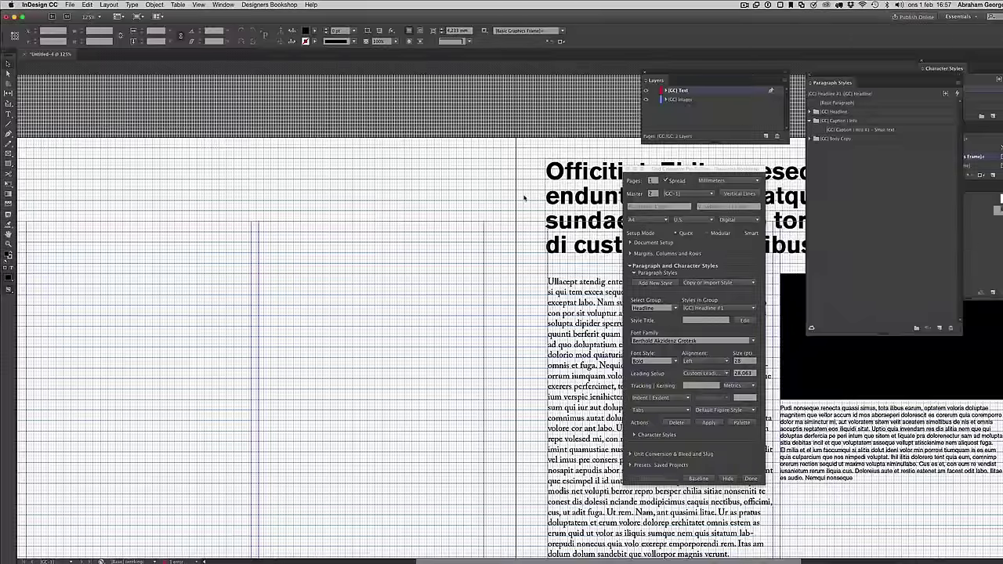
scroll(524, 198, down, 1)
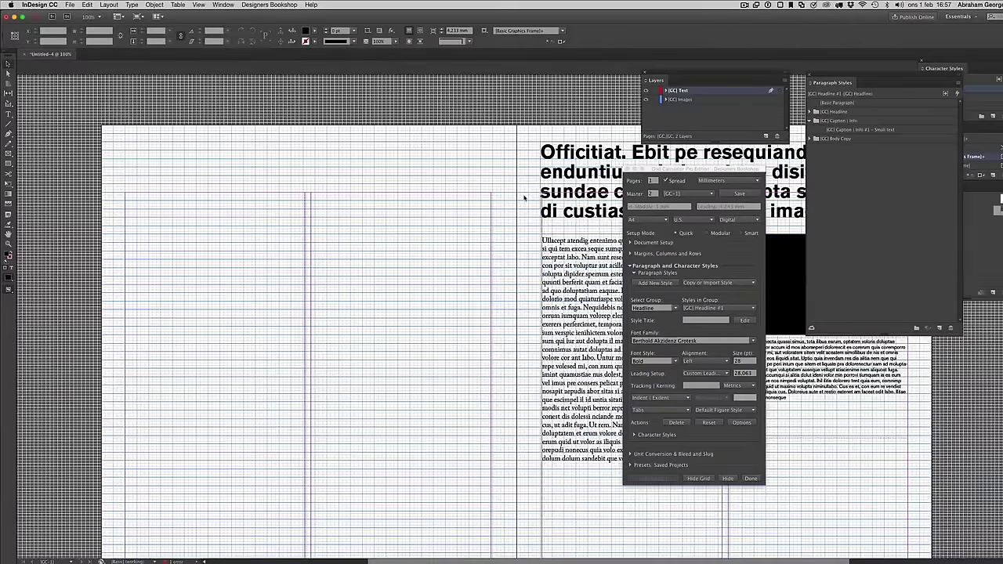
scroll(524, 198, right, 10)
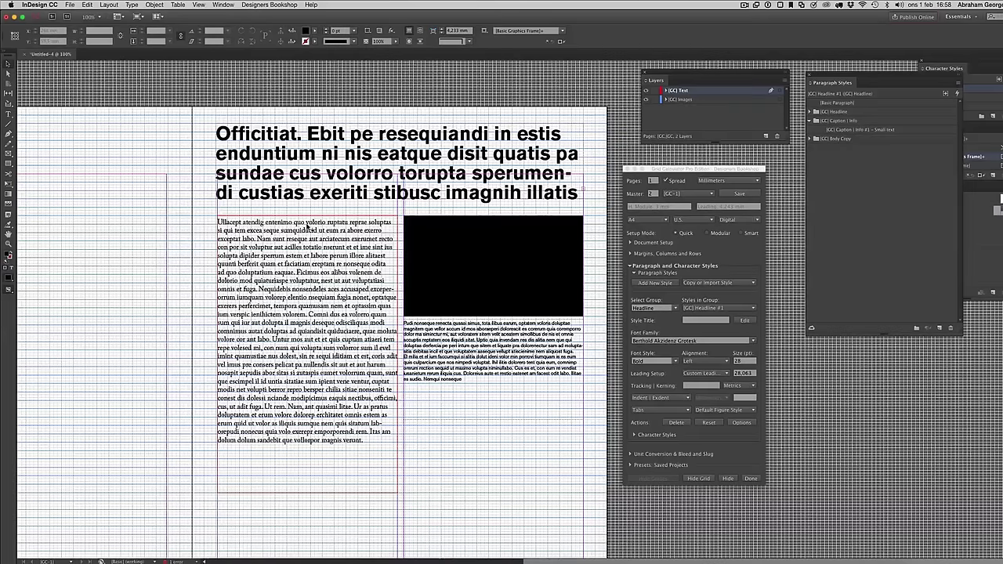
Open the Grid Calculator Pro Edition Layout Wizard page in Safari and show its layout options
click(271, 5)
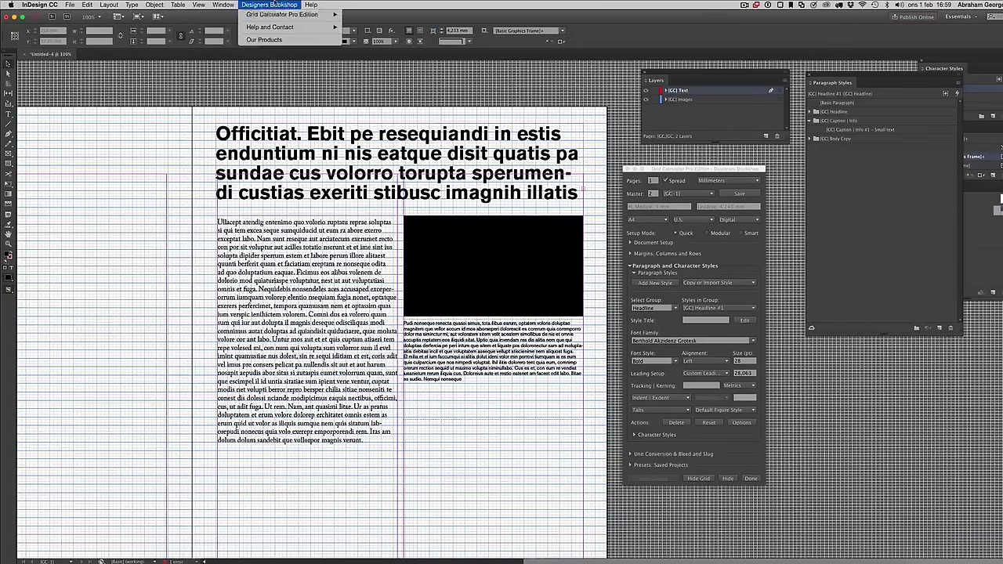
mouse_move(279, 15)
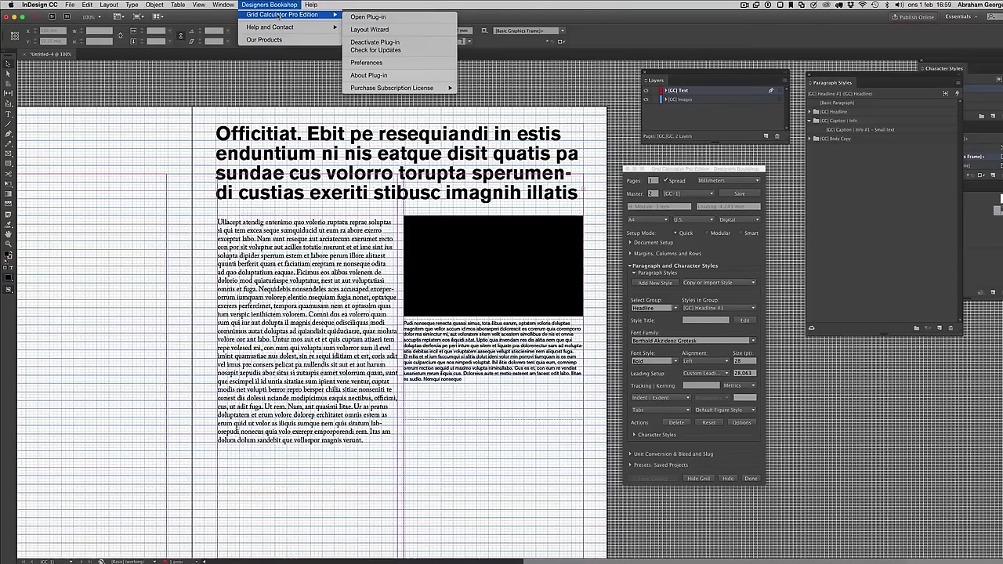
click(352, 30)
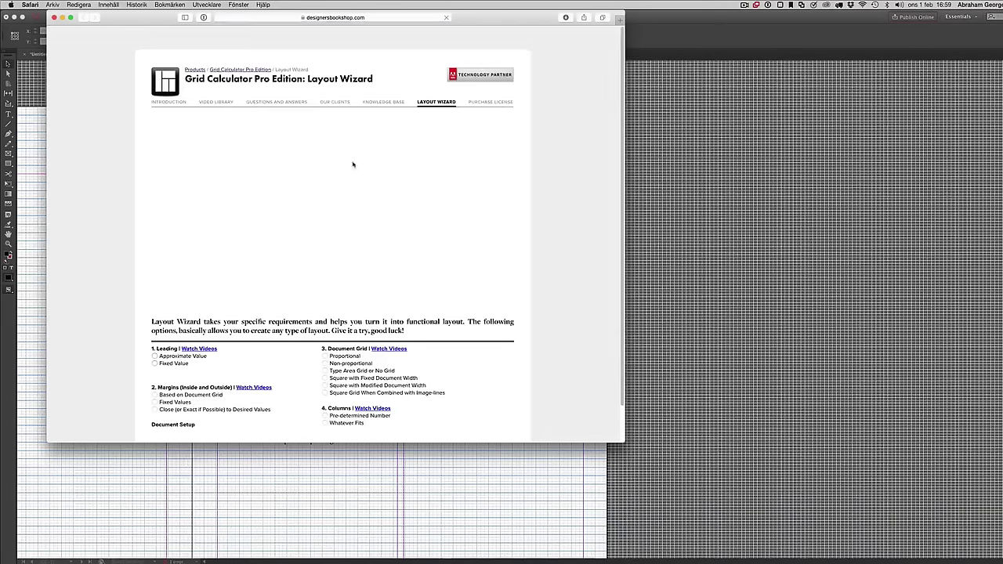
scroll(368, 312, down, 2)
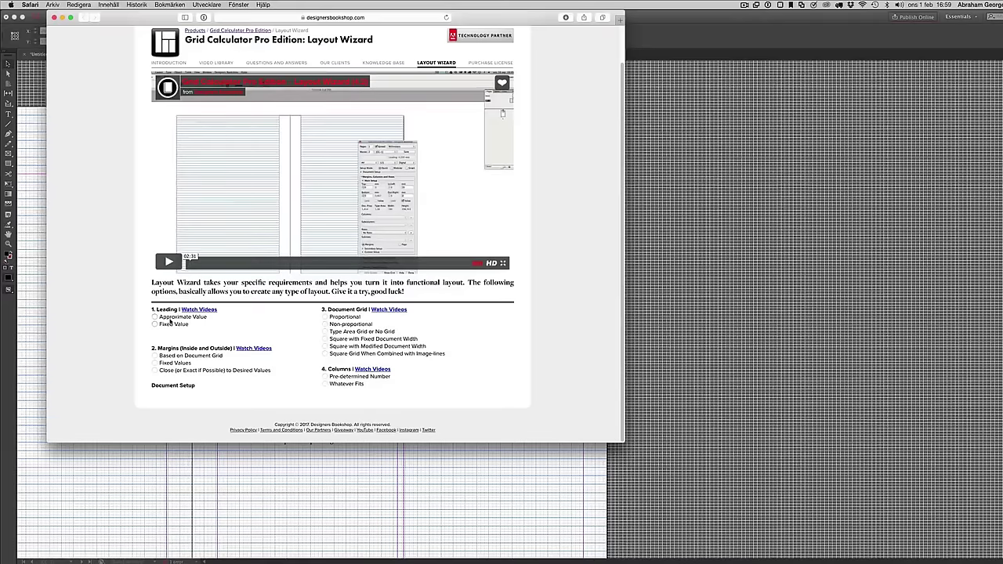
Choose Fixed Value for the leading and Based on Document Grid for the margins in the Layout Wizard
click(172, 325)
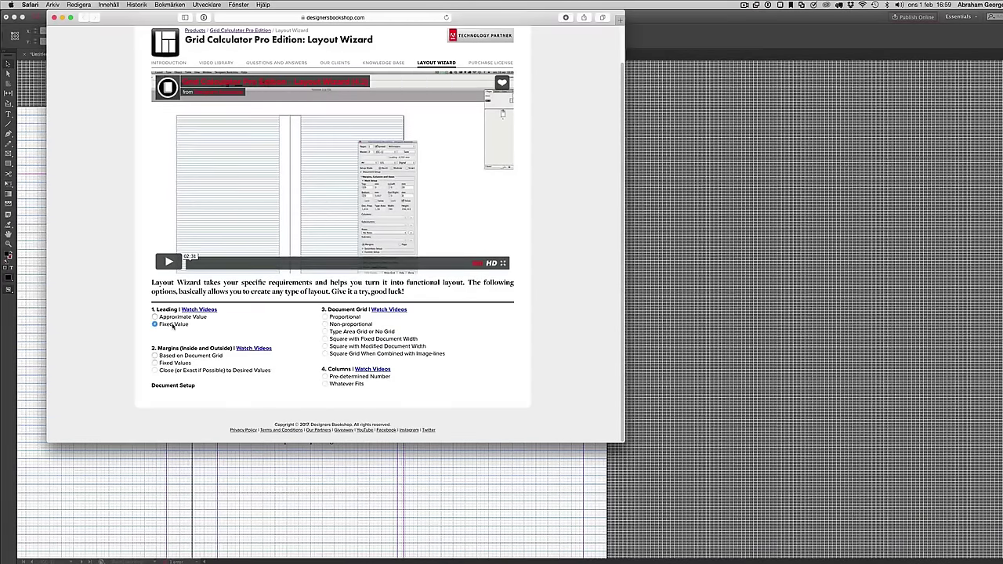
click(156, 363)
click(166, 357)
click(168, 356)
click(167, 357)
Look through the Layout Wizard's leading videos, return to the wizard and close the browser to go back to InDesign
click(201, 310)
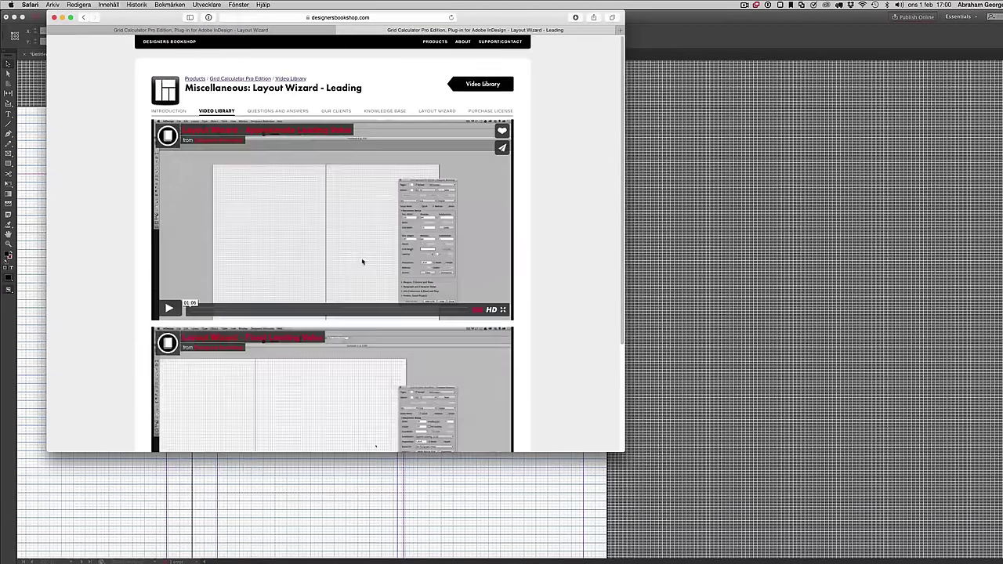
scroll(314, 274, down, 5)
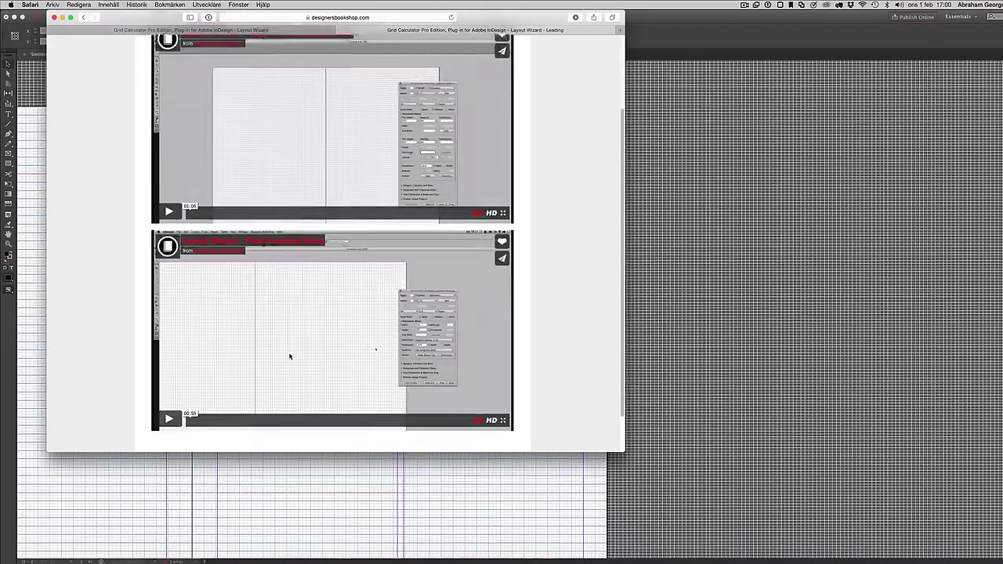
scroll(285, 327, up, 2)
scroll(271, 218, up, 3)
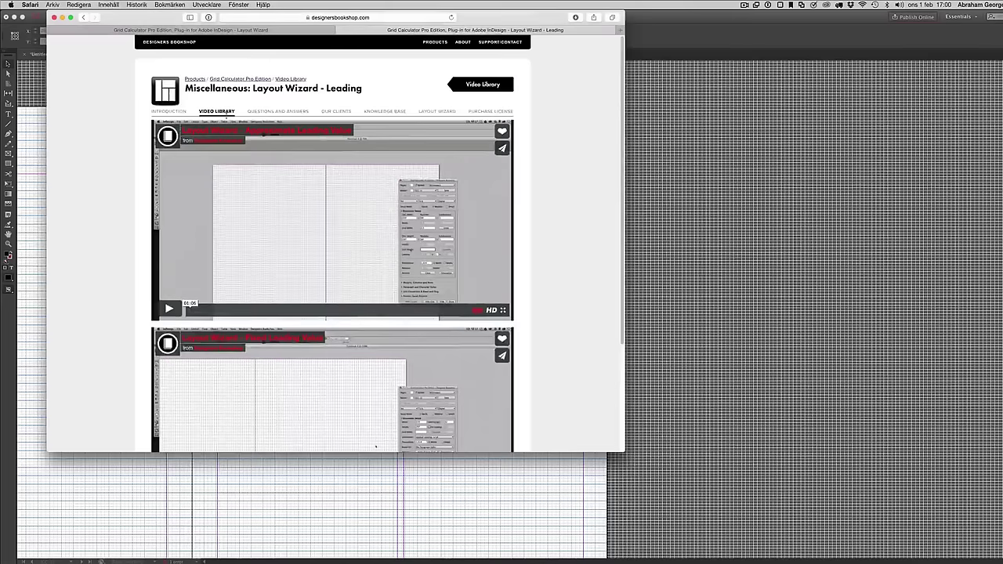
click(83, 18)
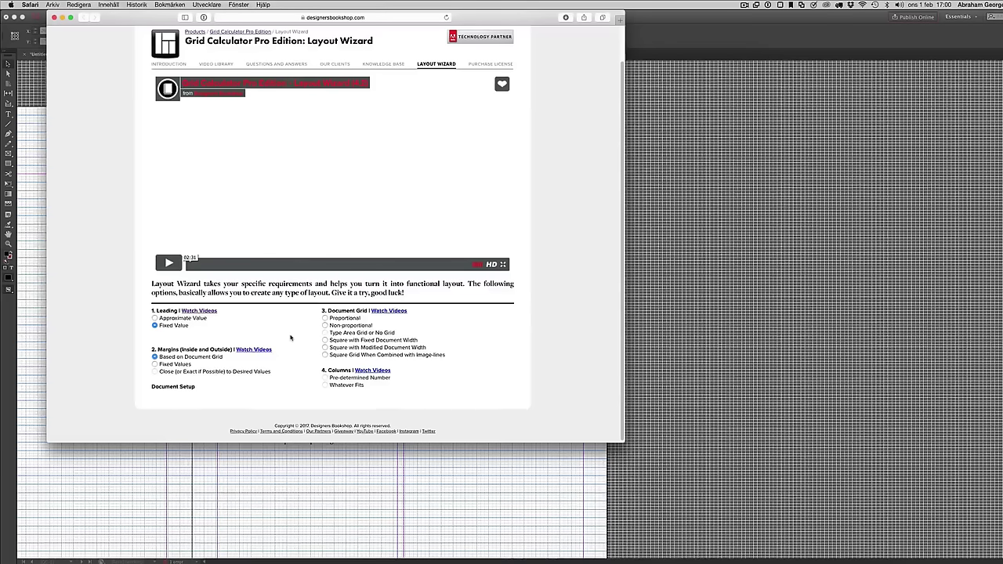
click(53, 17)
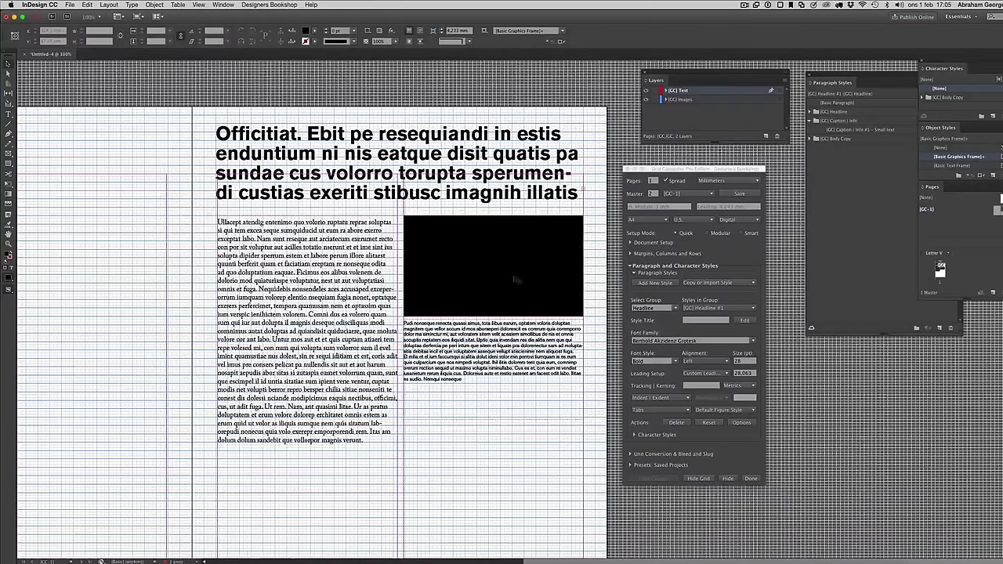
Review the margin and document setup sections of the grid settings, and close the document without saving it
click(654, 254)
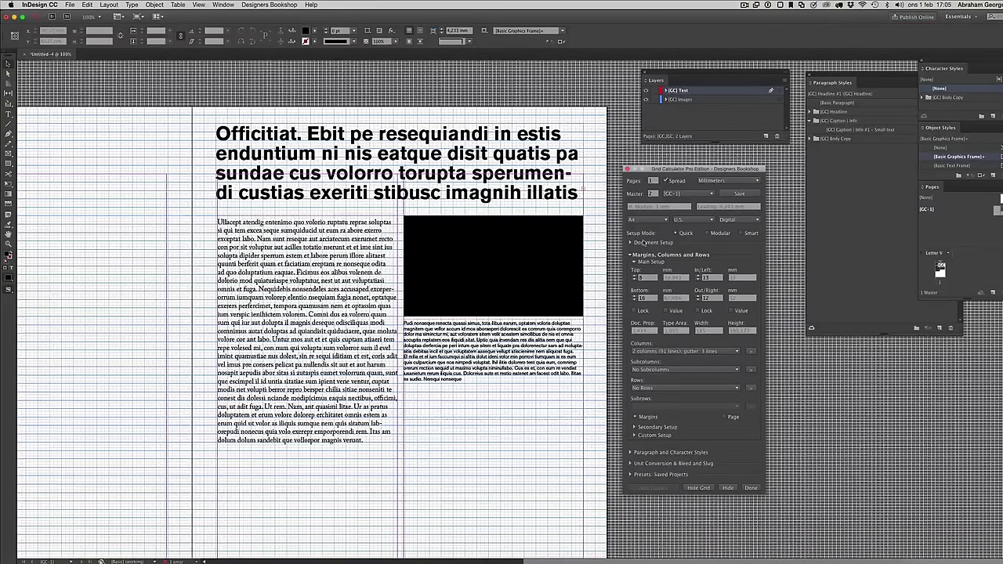
click(643, 243)
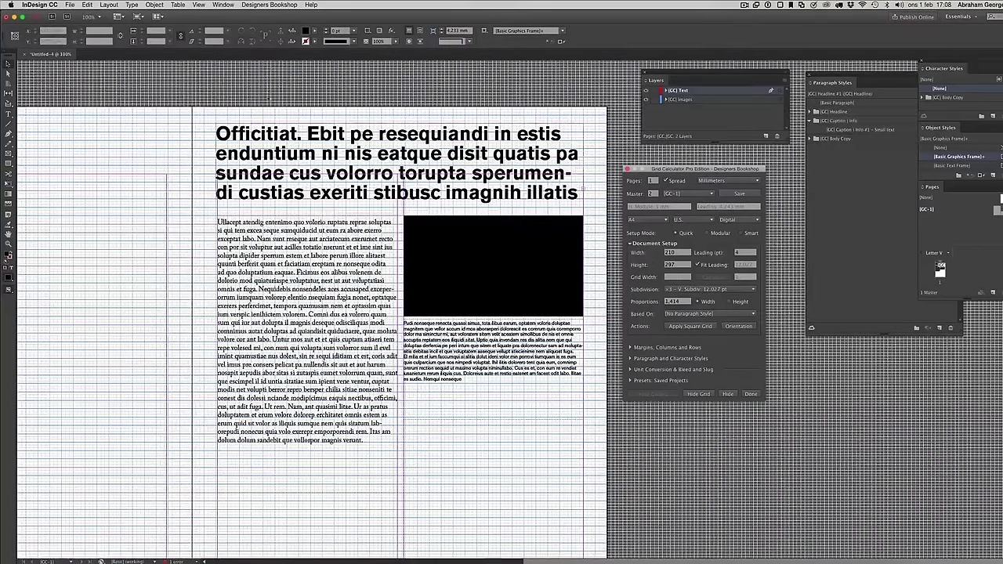
click(25, 55)
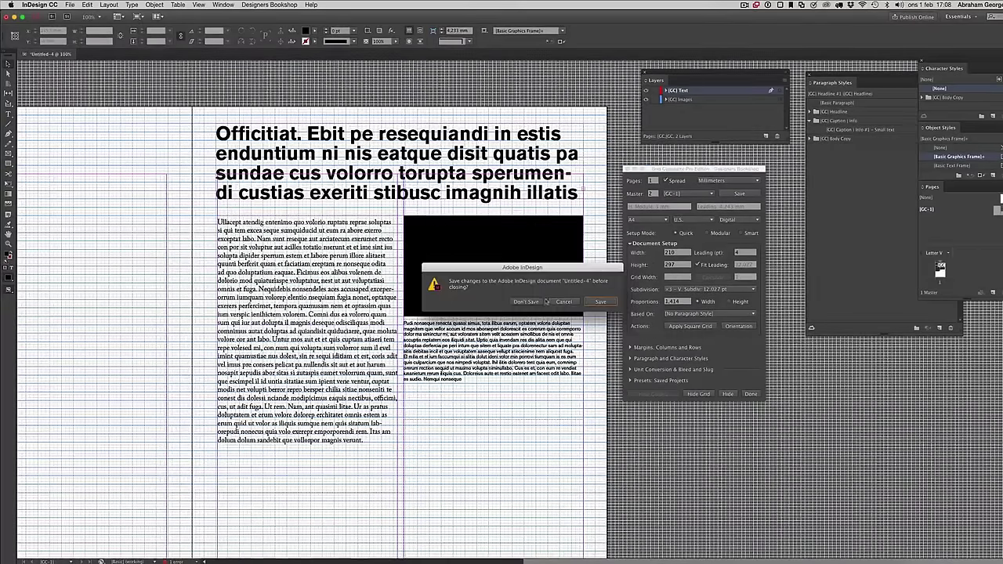
click(525, 301)
Open Grid Calculator Pro Edition and set up an A4 document with 12 pt leading fitted to the page
click(268, 5)
mouse_move(298, 15)
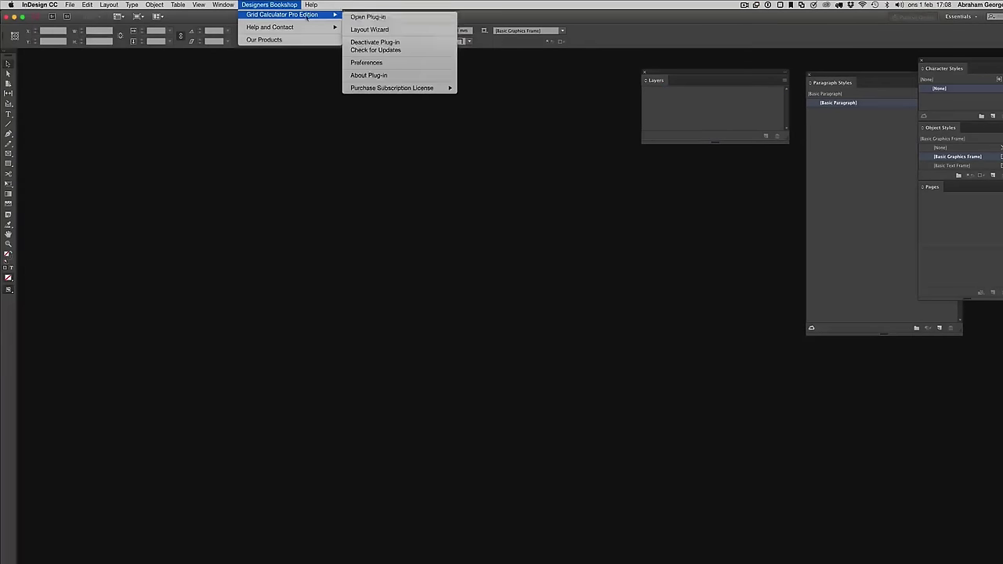
click(368, 15)
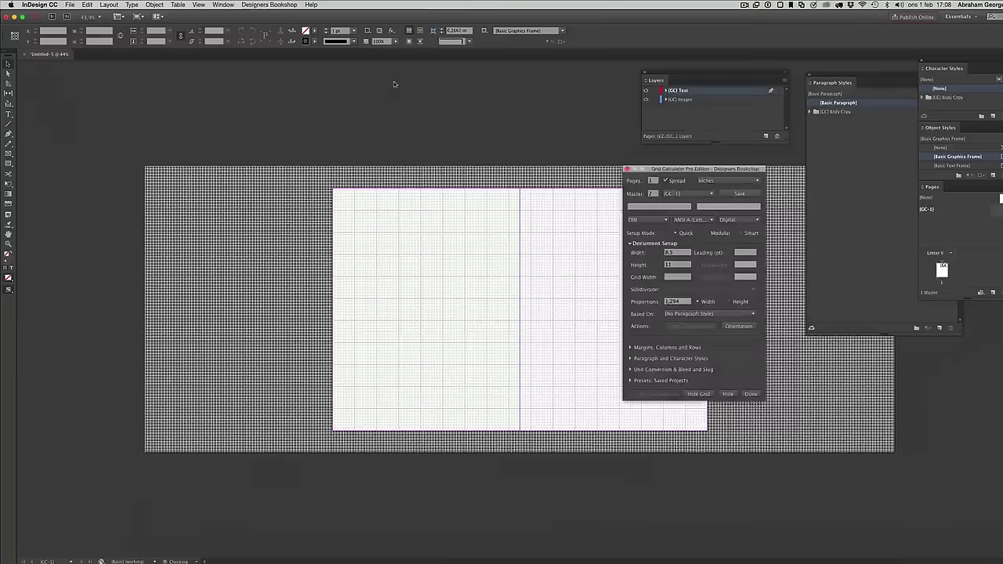
click(640, 218)
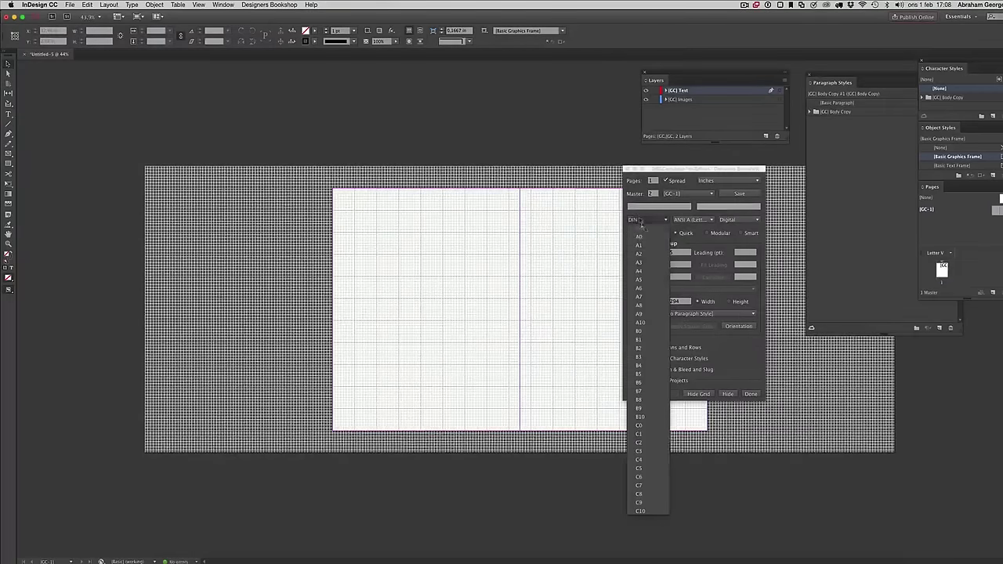
click(648, 269)
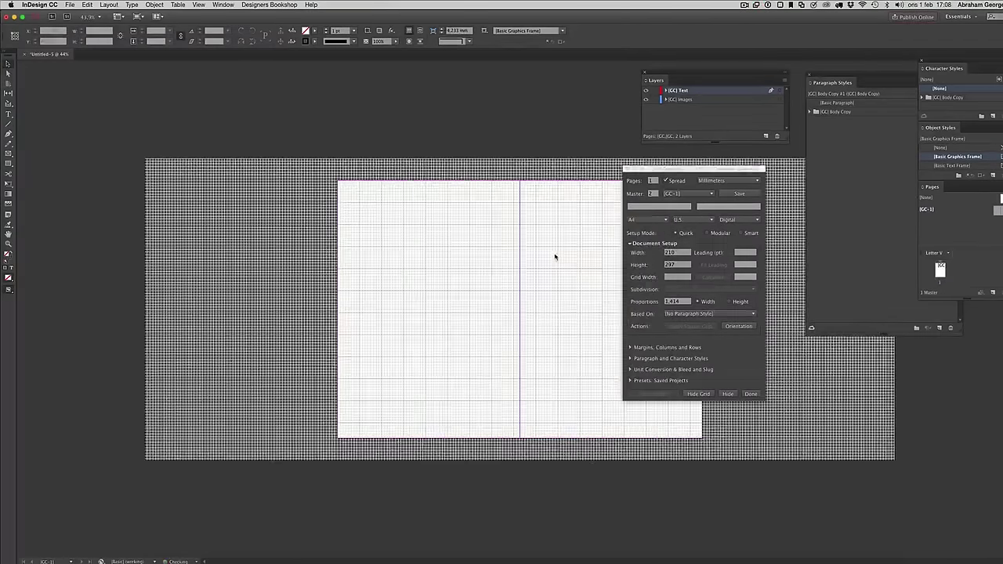
key(super+1)
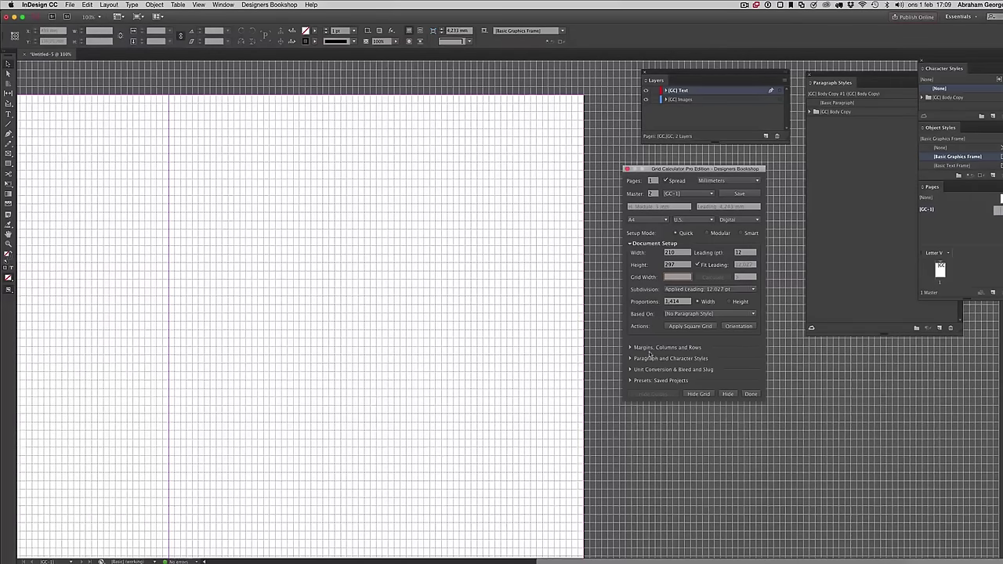
Draw a tall body copy text frame on the right page and fill it with placeholder text
click(654, 359)
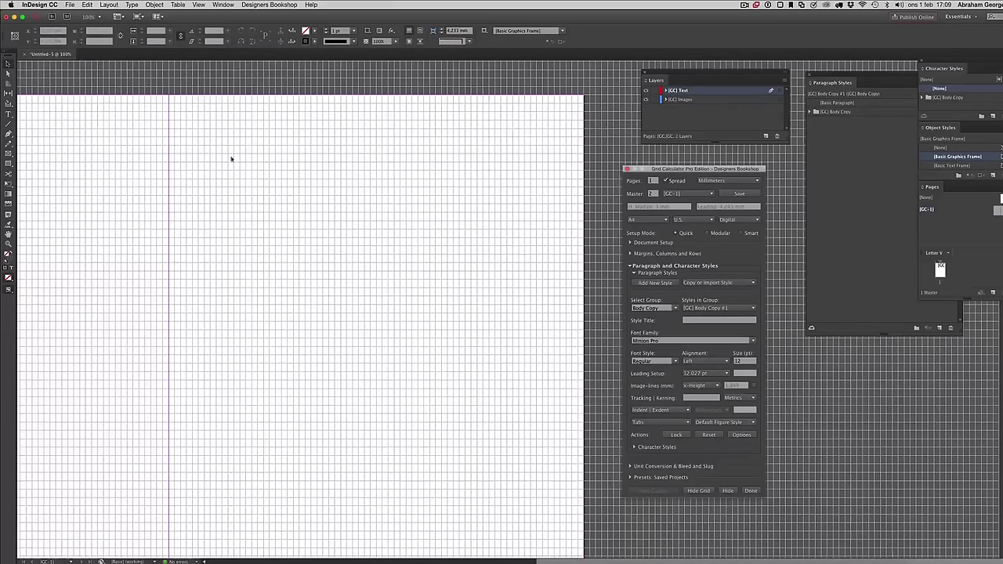
key(t)
drag(205, 145, 424, 494)
mouse_move(131, 4)
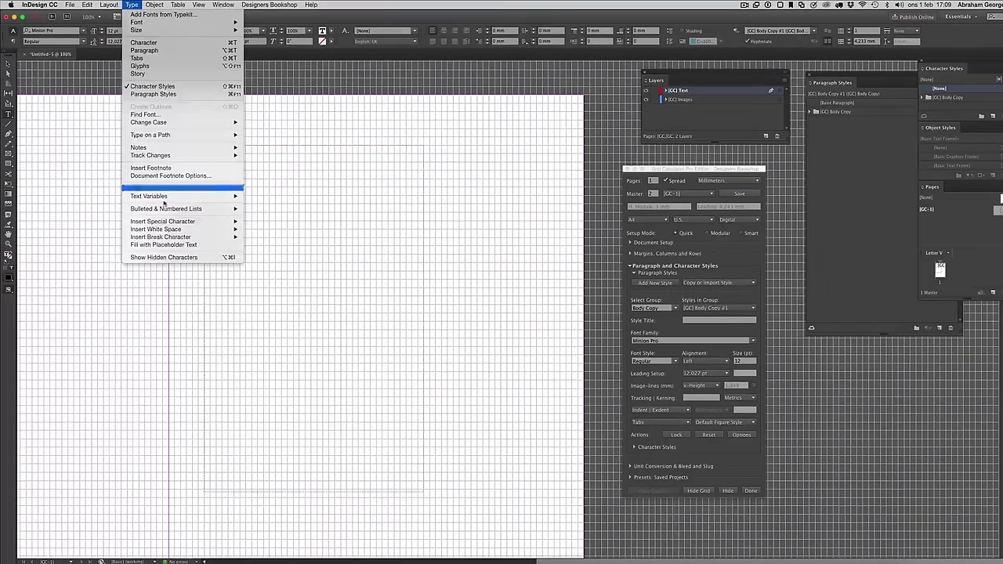
click(168, 243)
key(Escape)
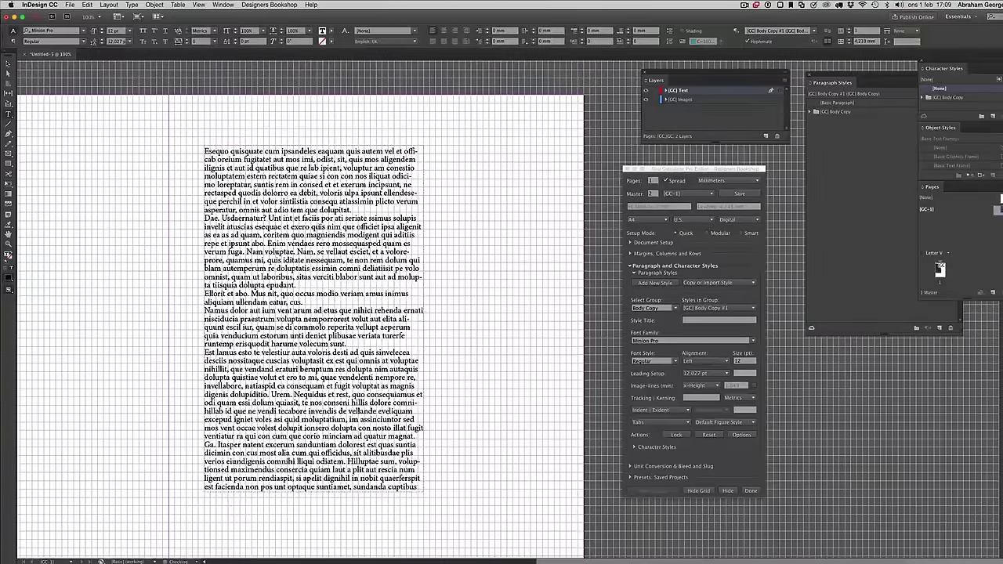
Try to apply x-height image-lines for the 12 pt Minion Pro body copy style
key(super+equal)
scroll(252, 259, right, 5)
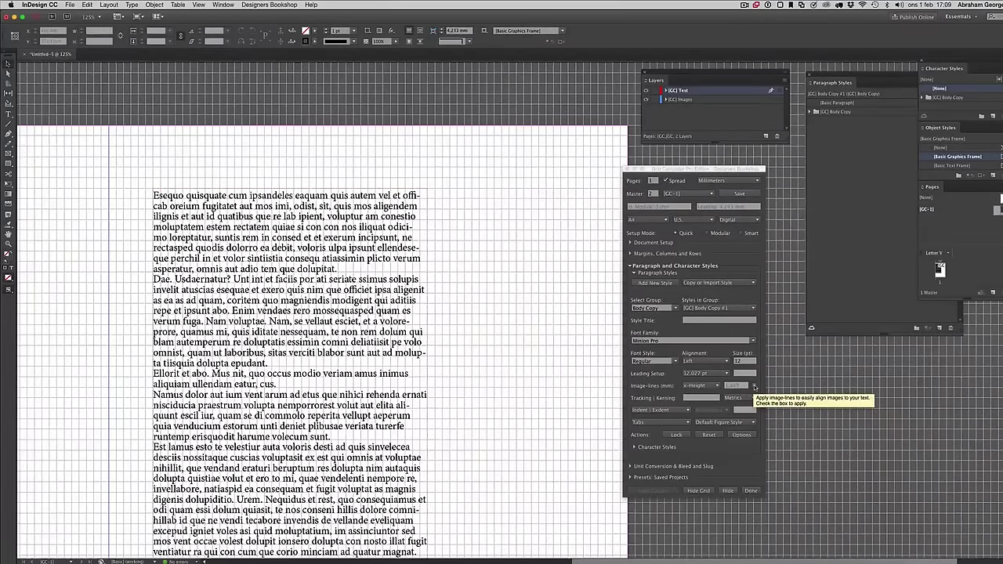
click(754, 386)
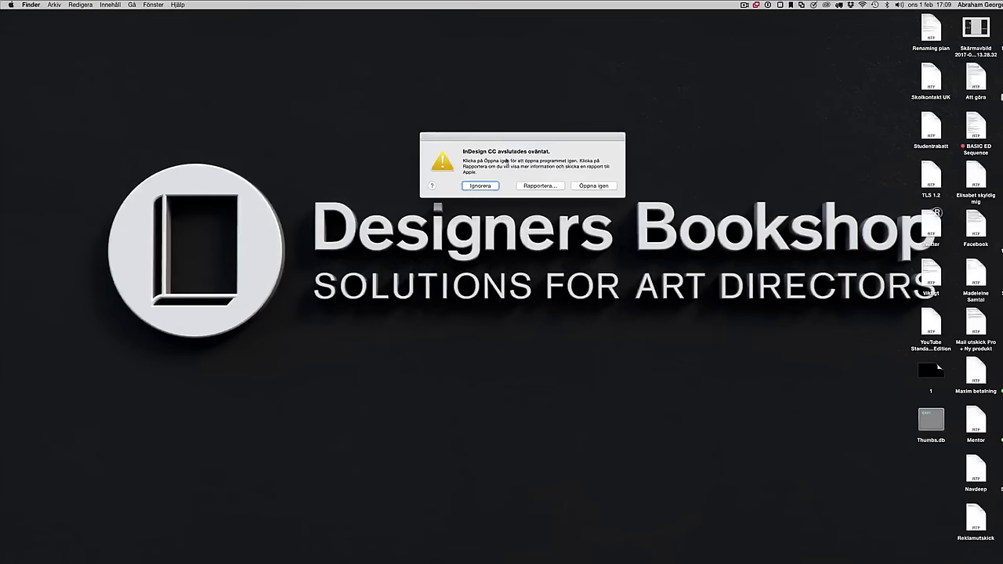
Dismiss the crash report and relaunch InDesign
click(480, 185)
click(422, 559)
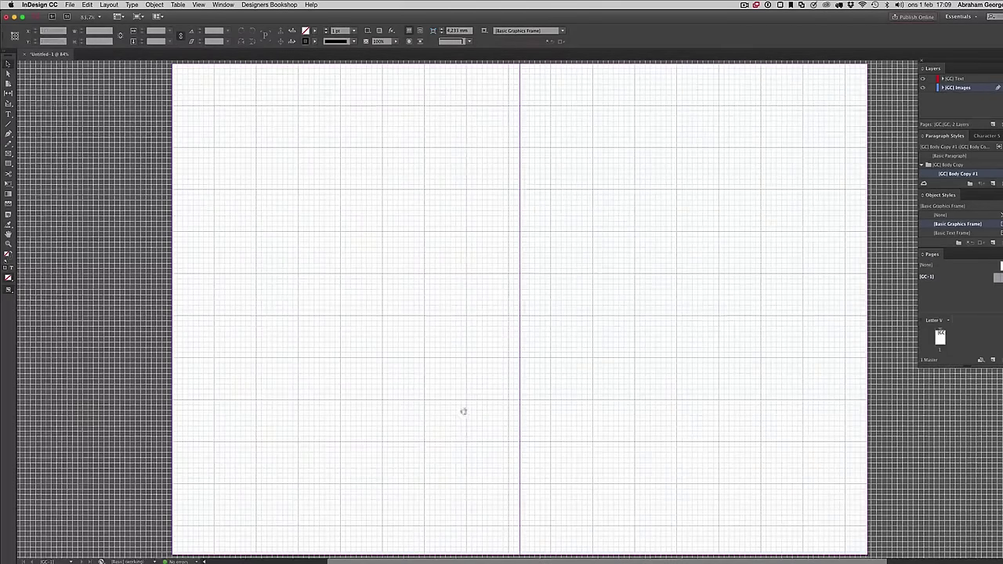
scroll(371, 412, right, 5)
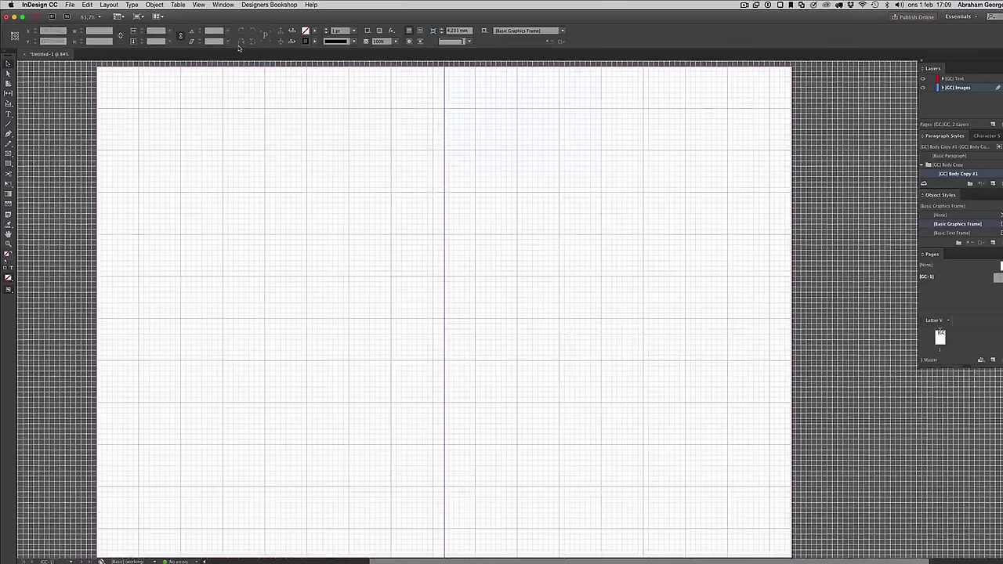
Reopen Grid Calculator Pro Edition and apply 12 pt leading fitted to the A4 page, placing its window beside the right page
click(269, 5)
mouse_move(290, 15)
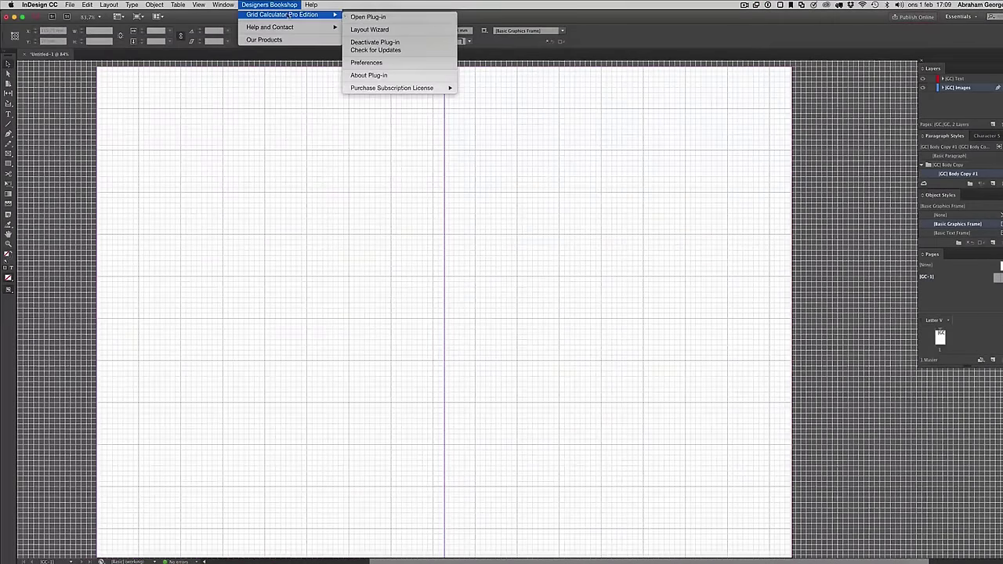
click(375, 17)
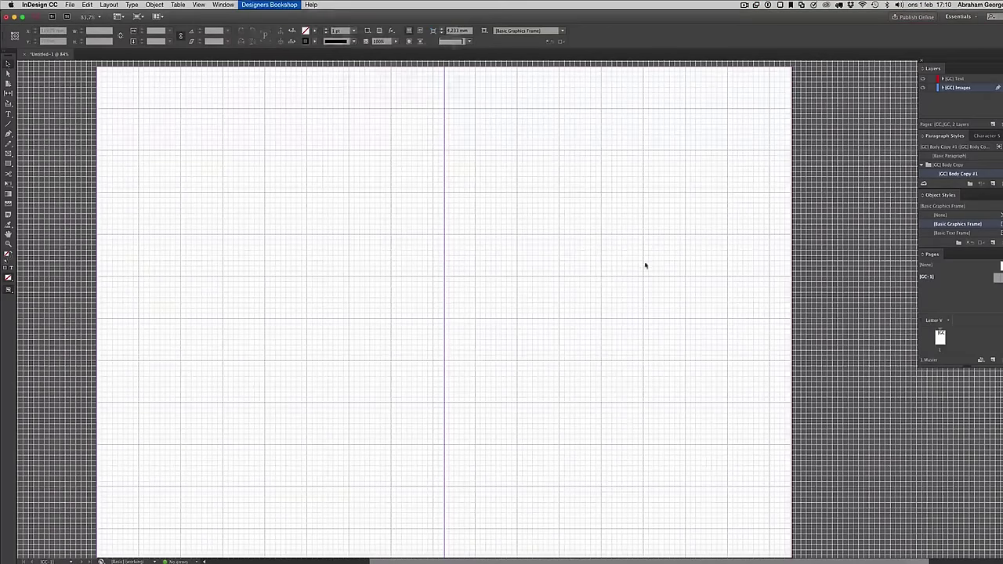
click(485, 326)
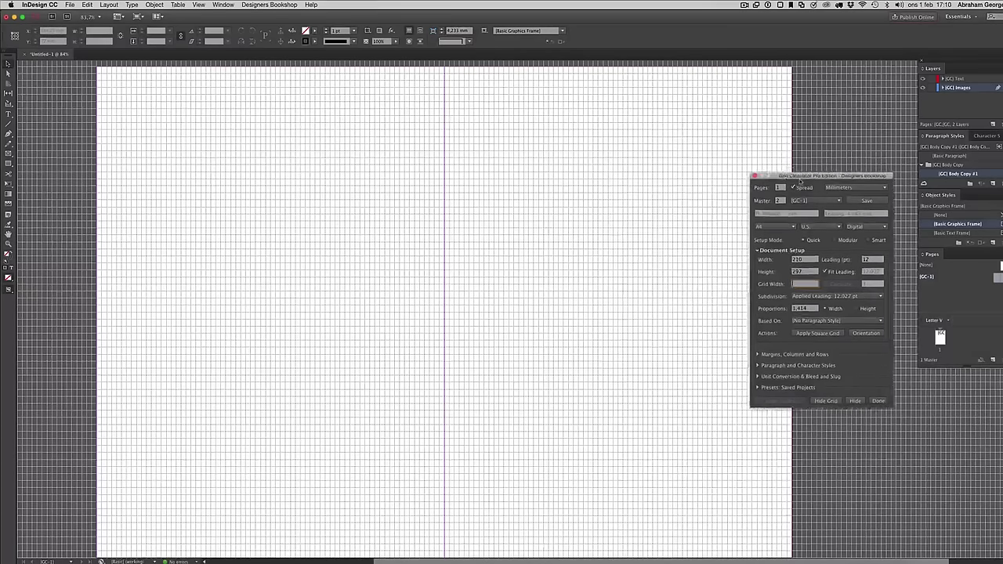
key(super+1)
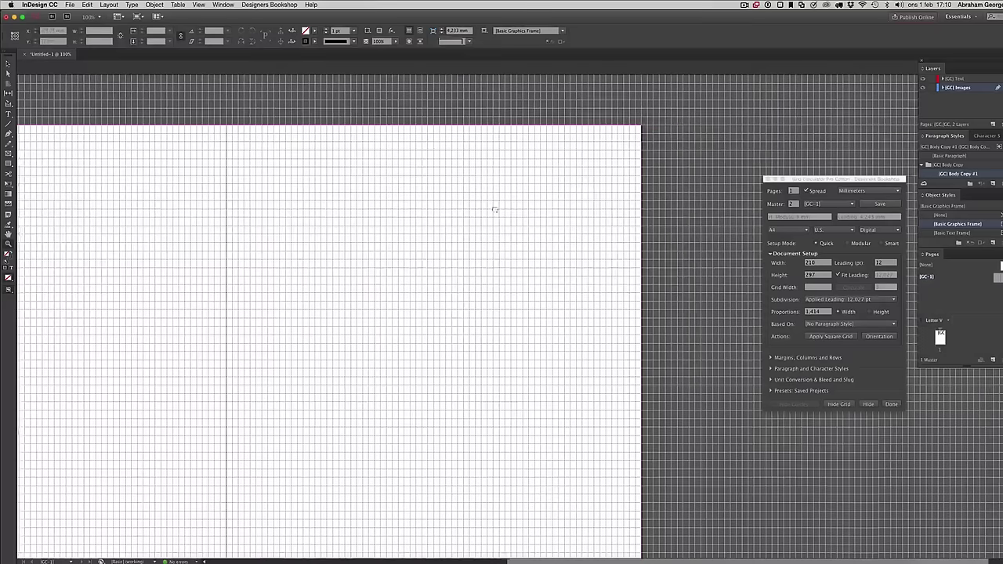
drag(809, 177, 668, 170)
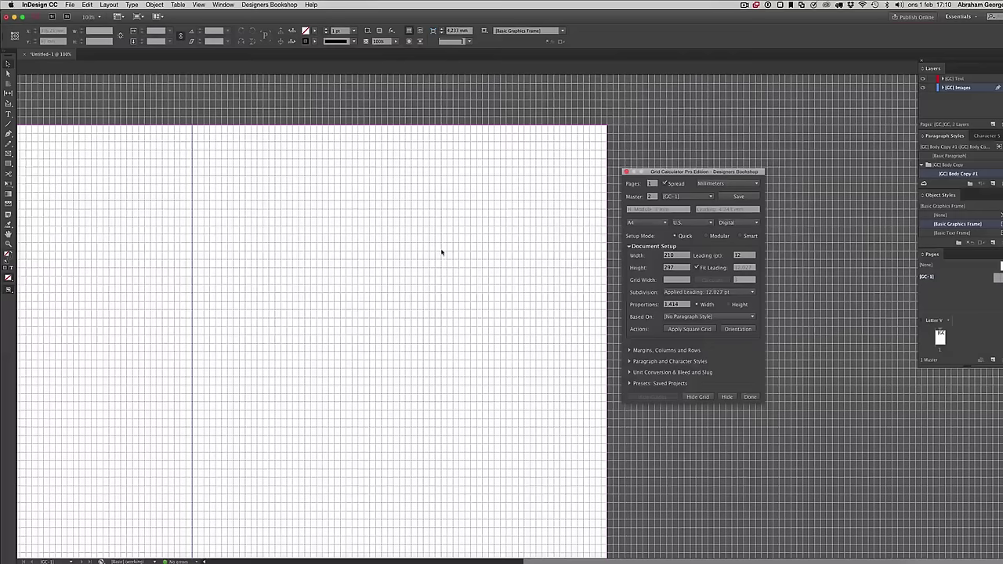
Set the Body Copy #1 paragraph style's font size to 10 pt in the plug-in
click(655, 362)
drag(663, 171, 668, 82)
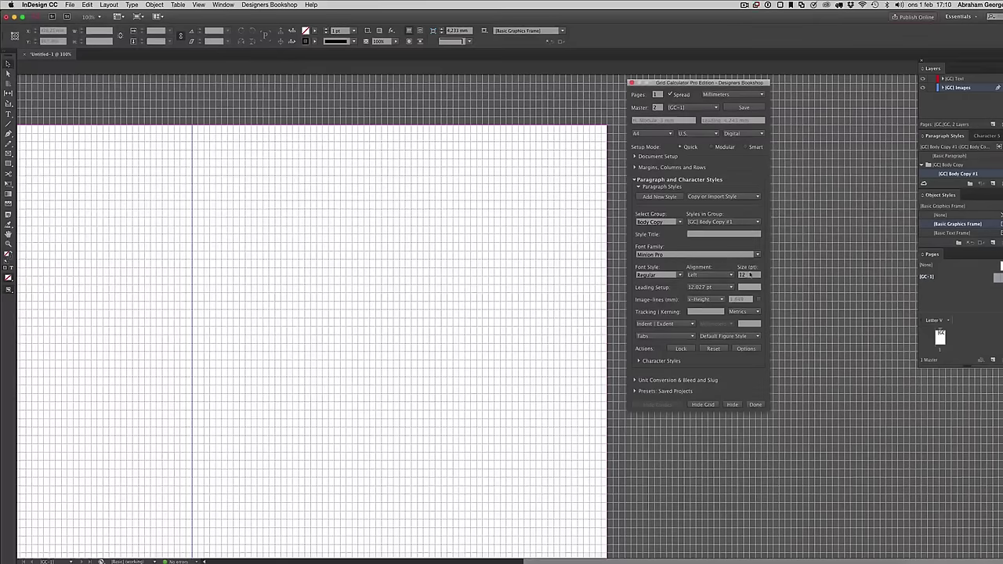
click(749, 275)
text(10)
key(Return)
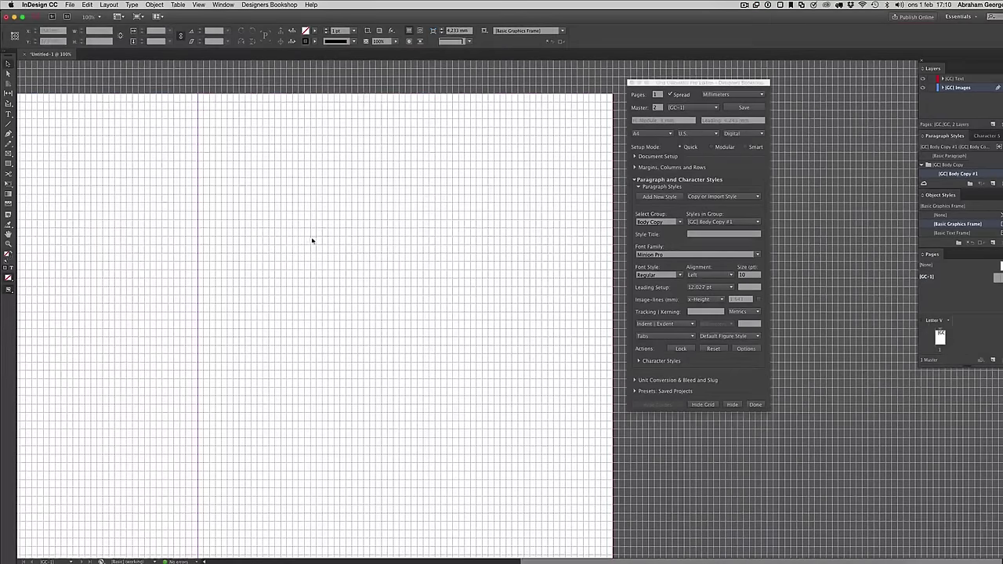
Draw a narrow, tall text frame on the right page, fill it with placeholder text and deselect it
key(t)
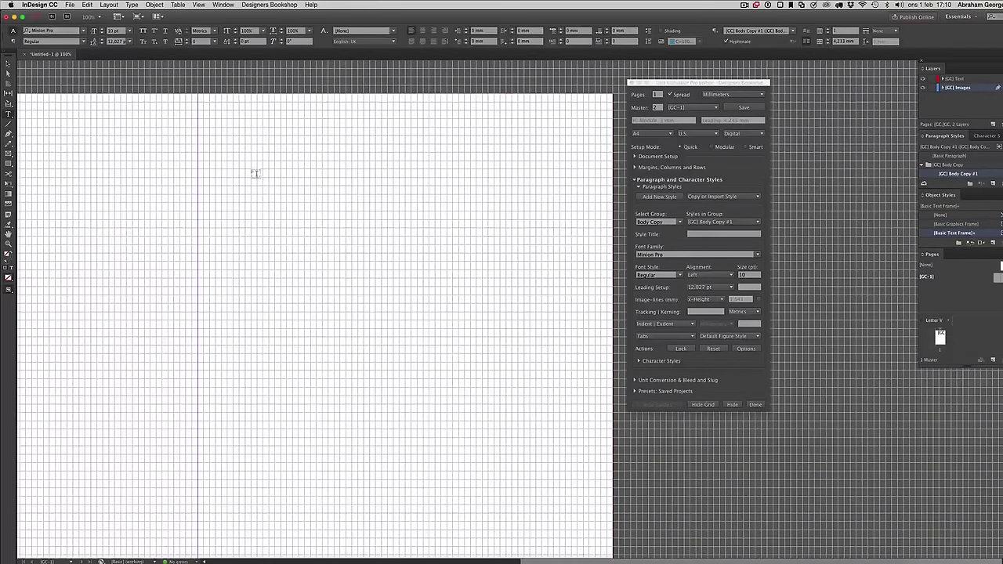
drag(249, 169, 394, 500)
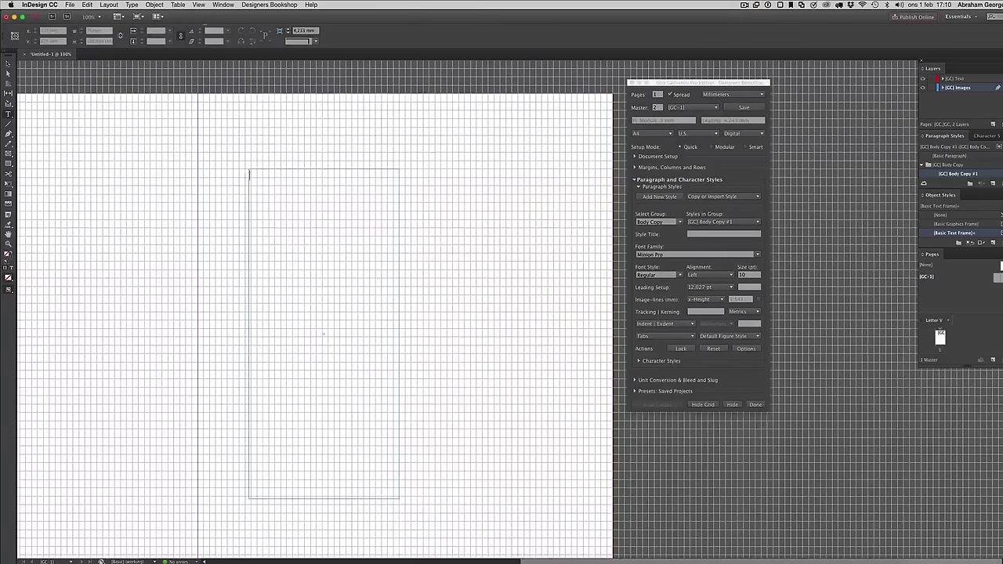
click(131, 5)
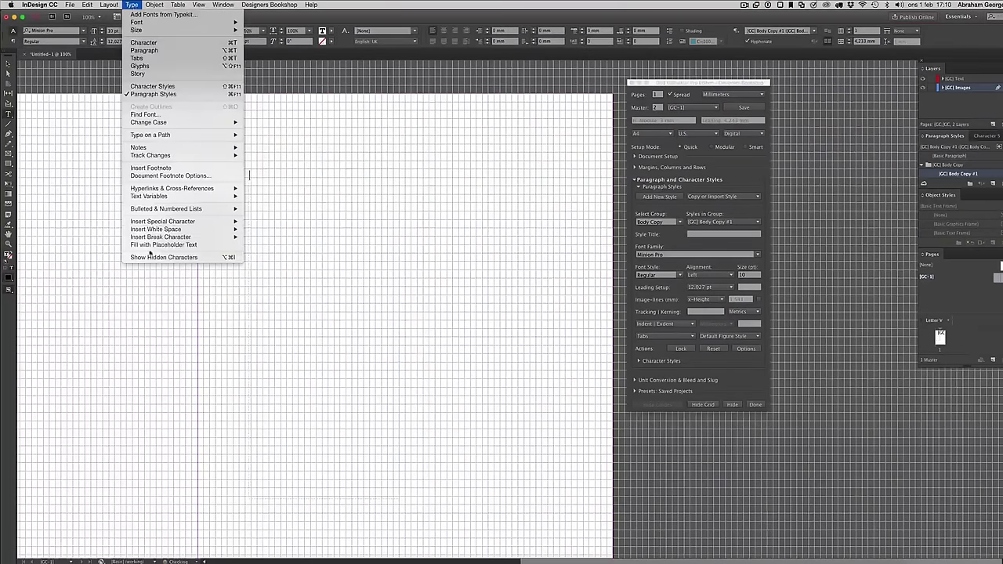
click(163, 244)
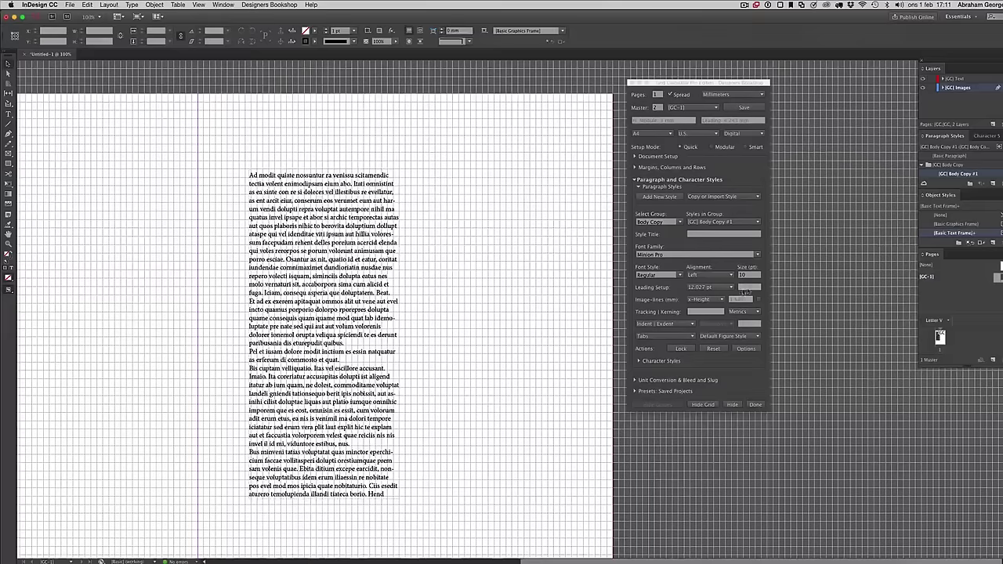
key(super+shift+a)
Apply x-height image-lines for the 10 pt Body Copy #1 style
click(742, 279)
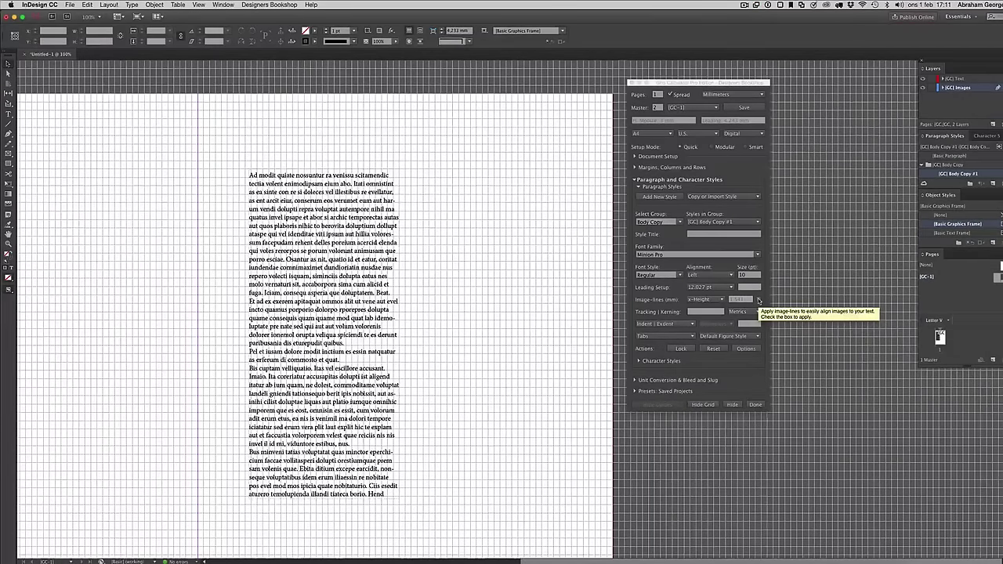
click(758, 300)
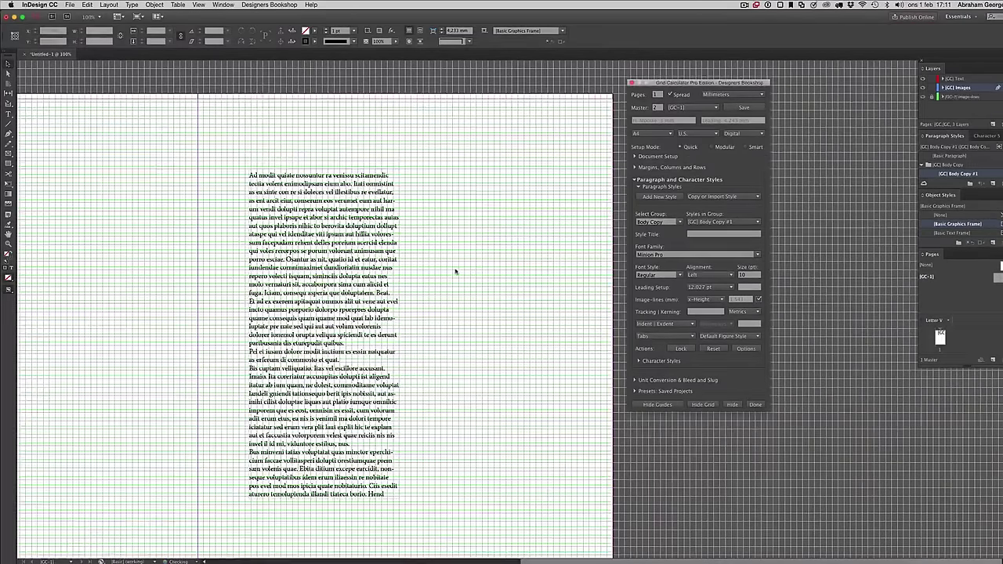
key(super+equal)
key(super+equal)
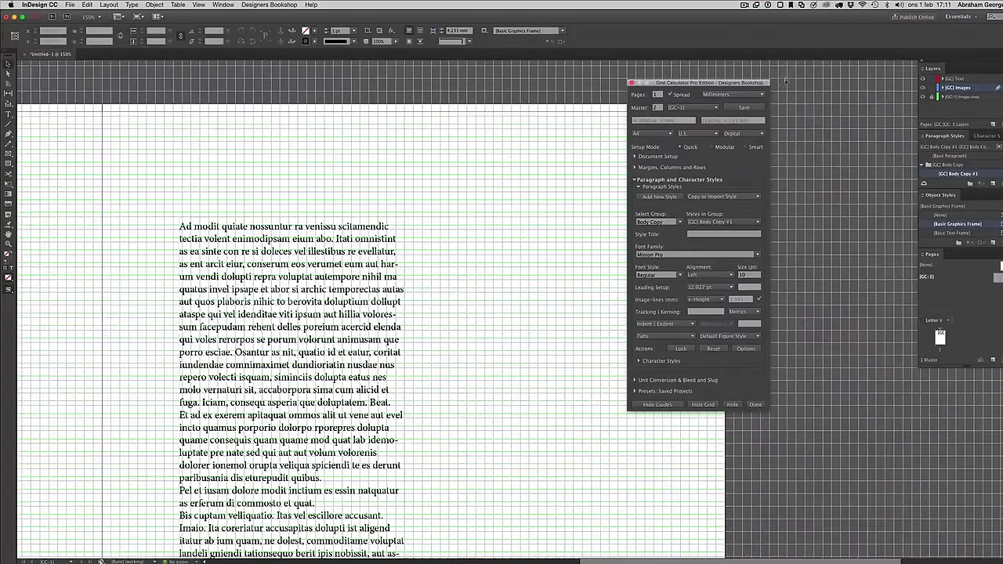
Detach the Layers panel beside the plug-in window, and hide and reshow the image-lines layer
drag(708, 84, 632, 129)
drag(934, 68, 755, 143)
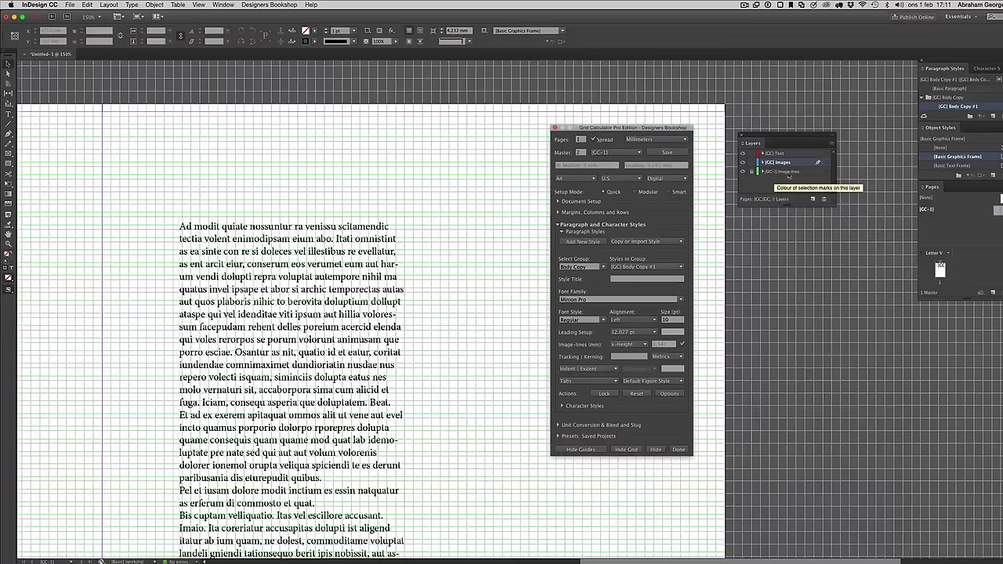
click(743, 172)
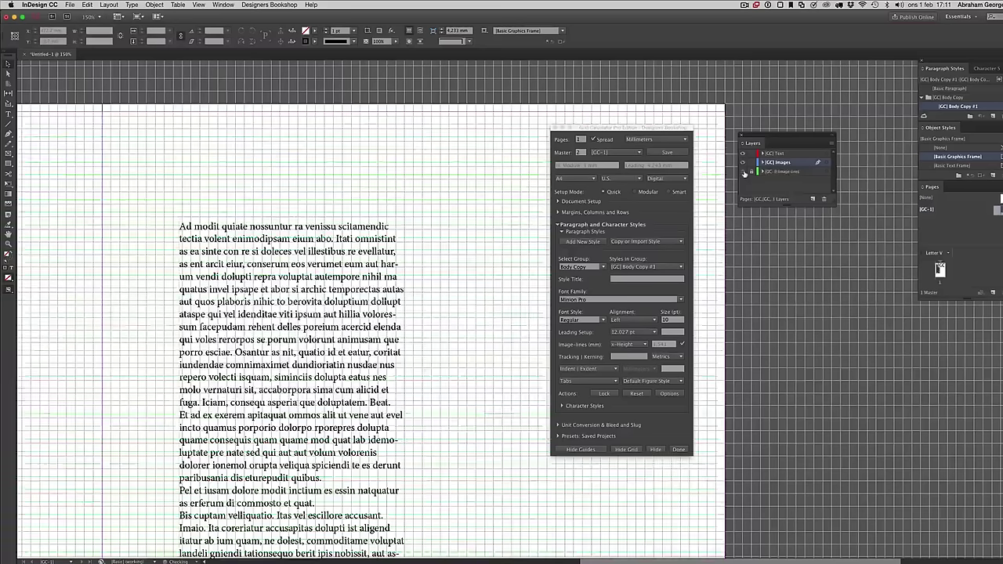
click(744, 171)
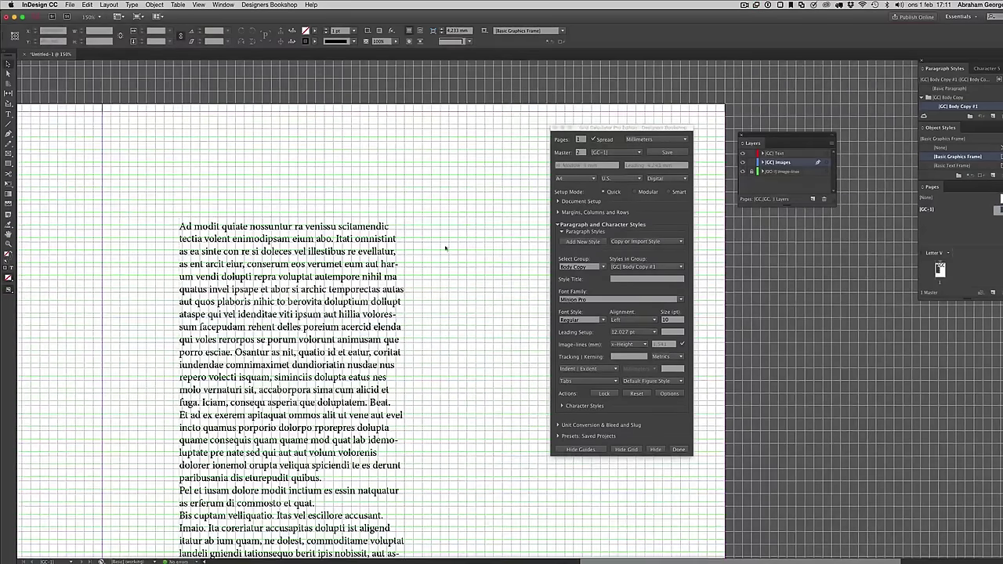
Insert the sample letters "xH" before "nossuntur" in the first line of the body copy
drag(197, 188, 345, 319)
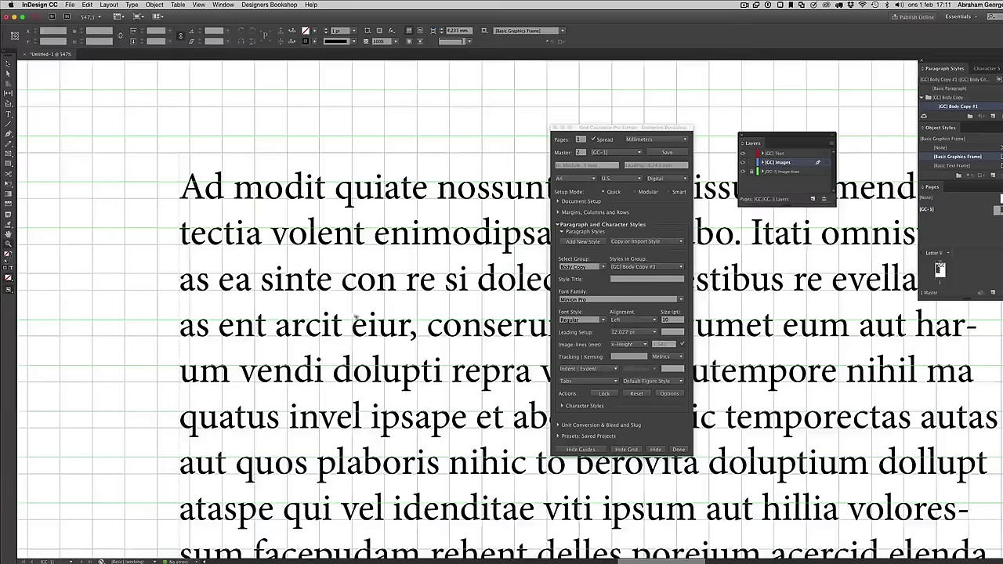
scroll(278, 241, right, 5)
key(t)
click(256, 227)
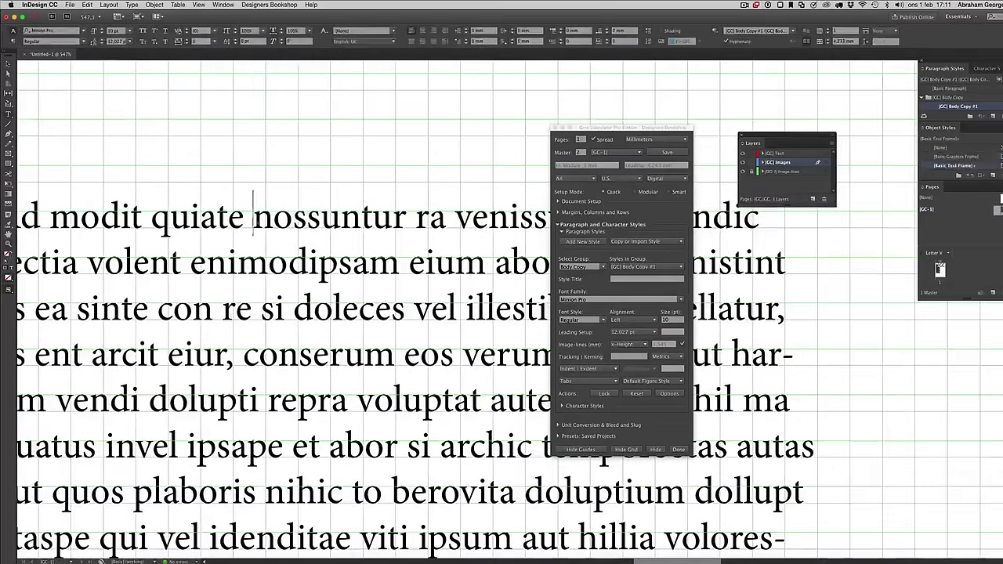
text(xH)
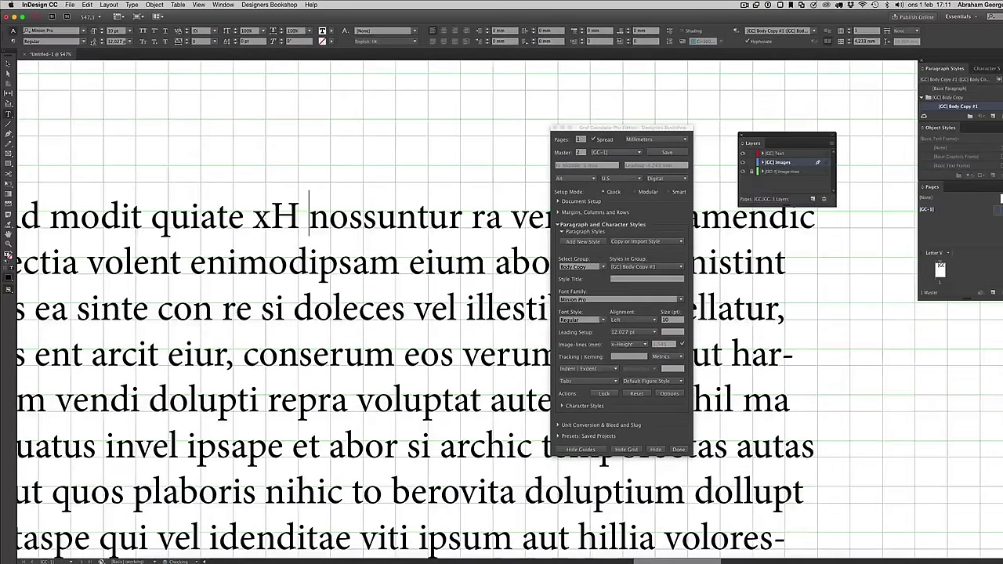
Switch the body copy's image-lines to H-Height, checked against the sample letters "xH" in the first line
key(Escape)
drag(202, 151, 340, 301)
scroll(441, 290, right, 5)
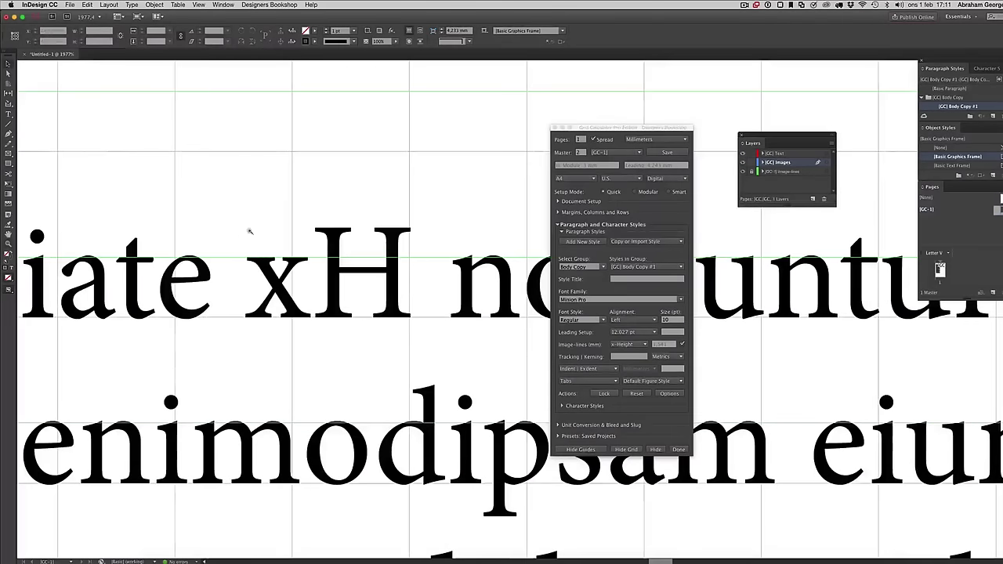
scroll(392, 329, up, 3)
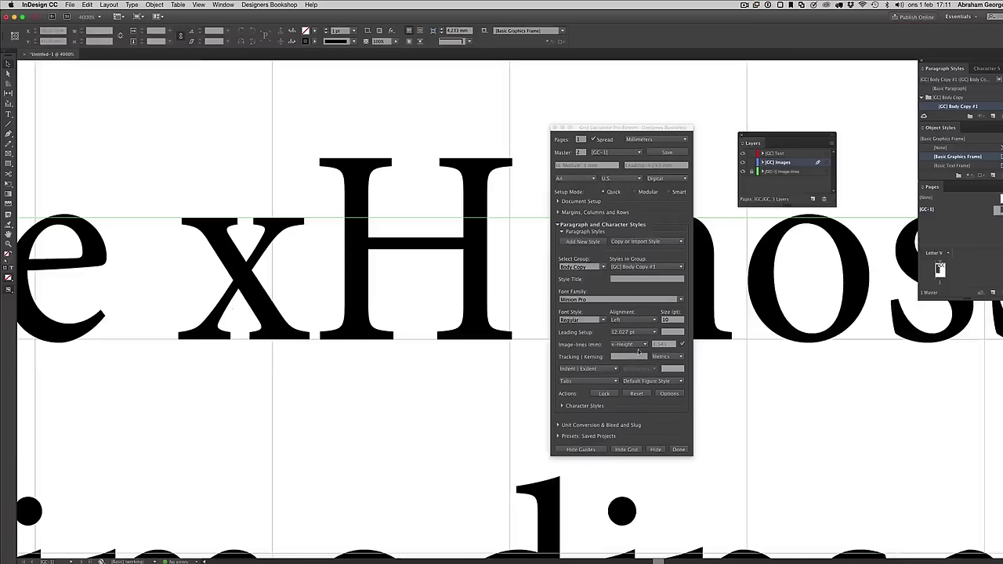
click(631, 345)
click(629, 361)
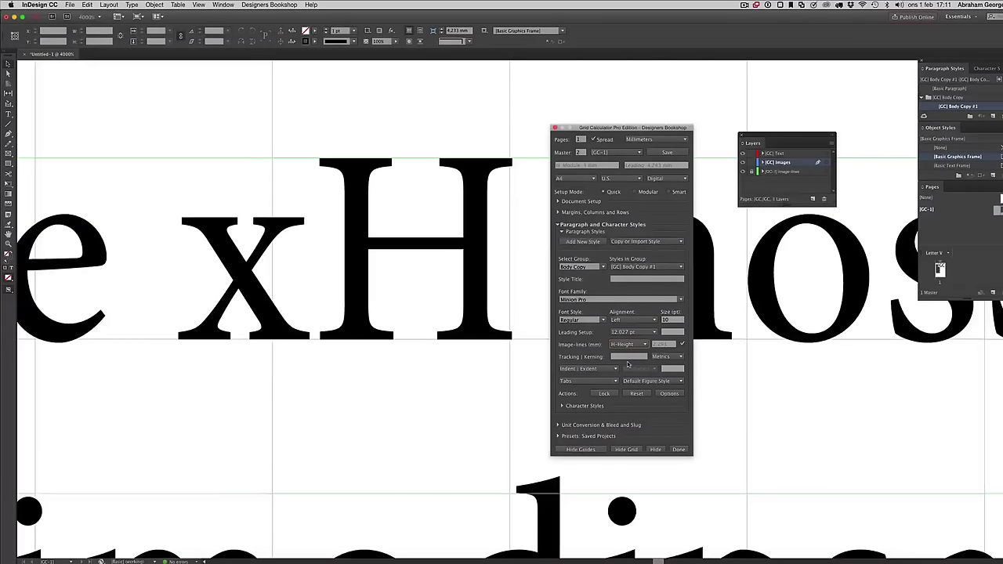
Increase the Body Copy #1 font size to 10.5 pt and move the plug-in window off the sample letters
click(666, 320)
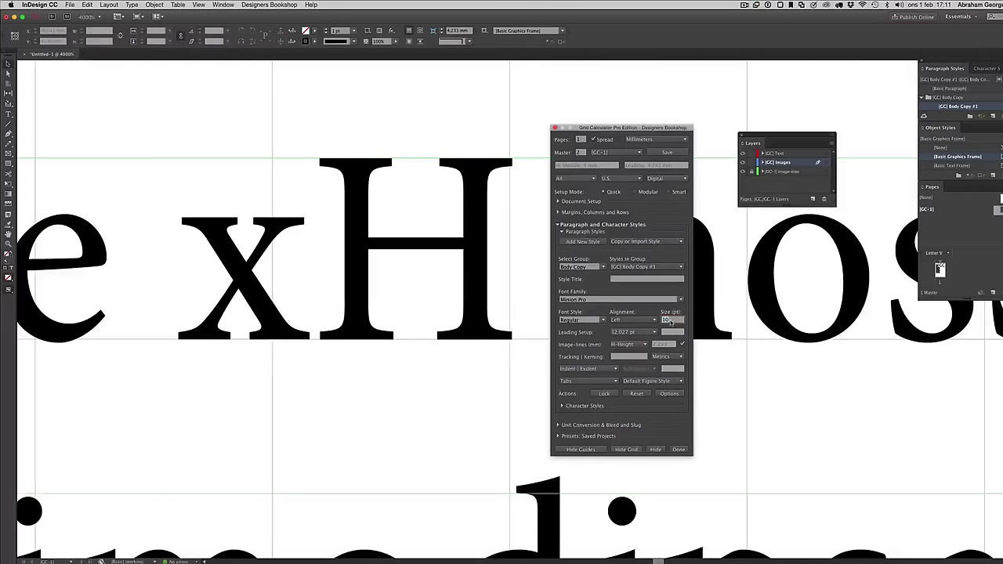
key(Up)
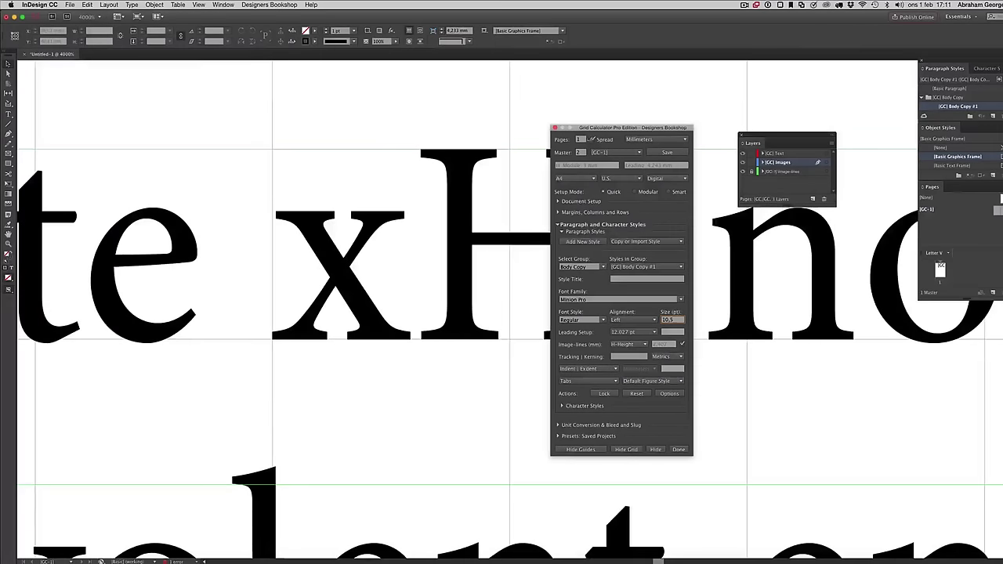
drag(592, 127, 652, 194)
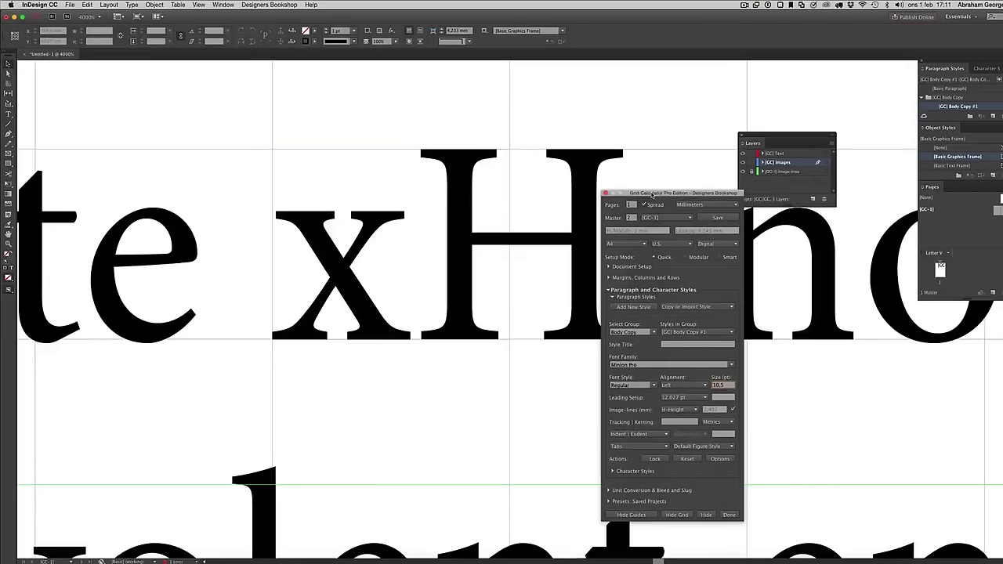
Change the image-lines to a custom height of 2 mm and apply them
click(687, 410)
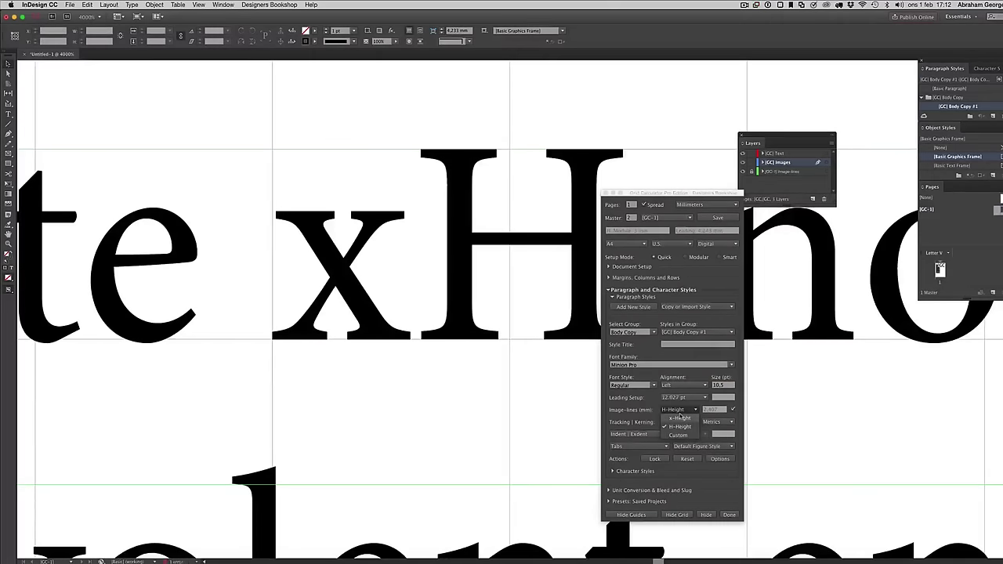
click(678, 434)
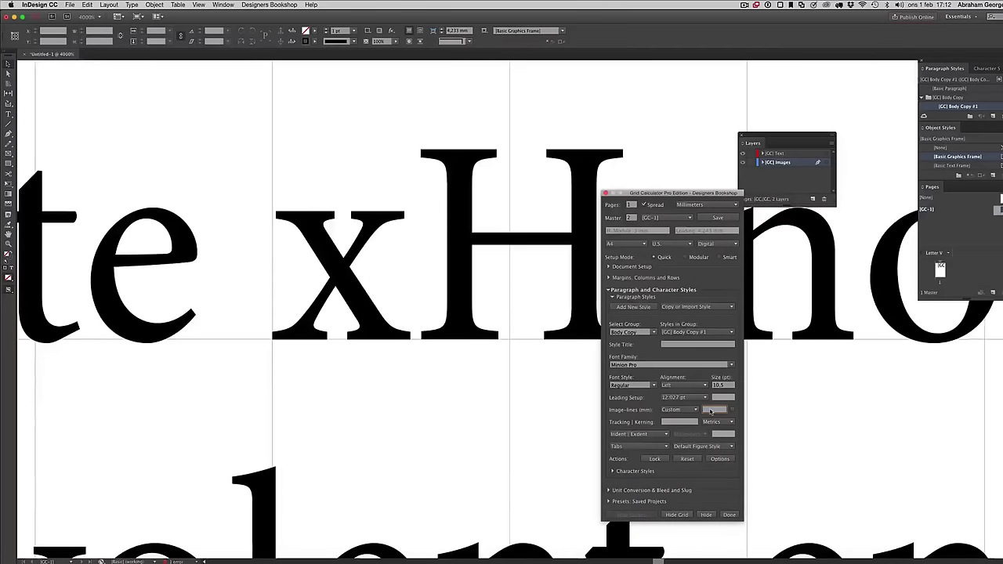
text(2)
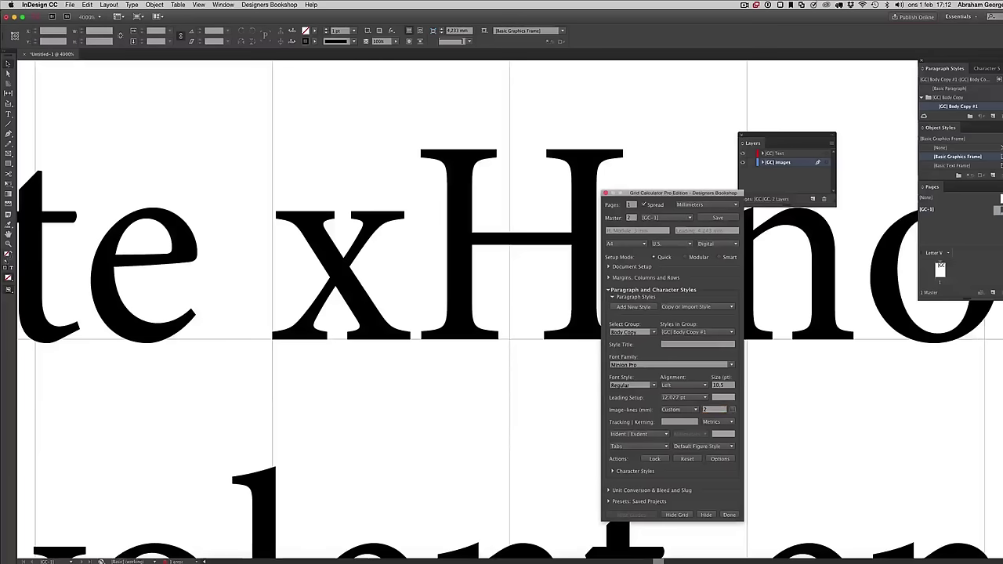
click(731, 410)
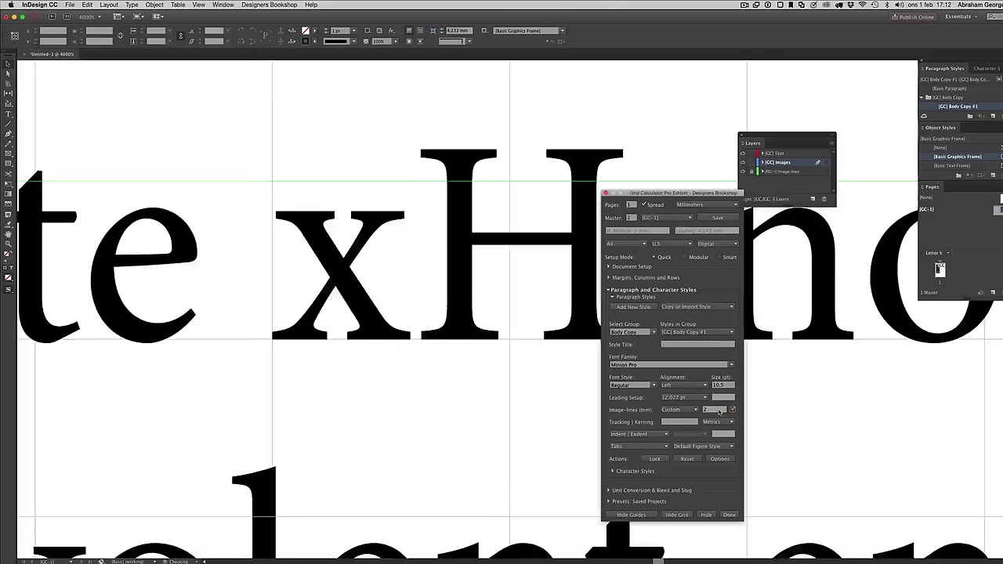
Apply a custom image-line height of 1 mm, and refine it to 1.6 mm near the top of the lowercase x
double_click(712, 410)
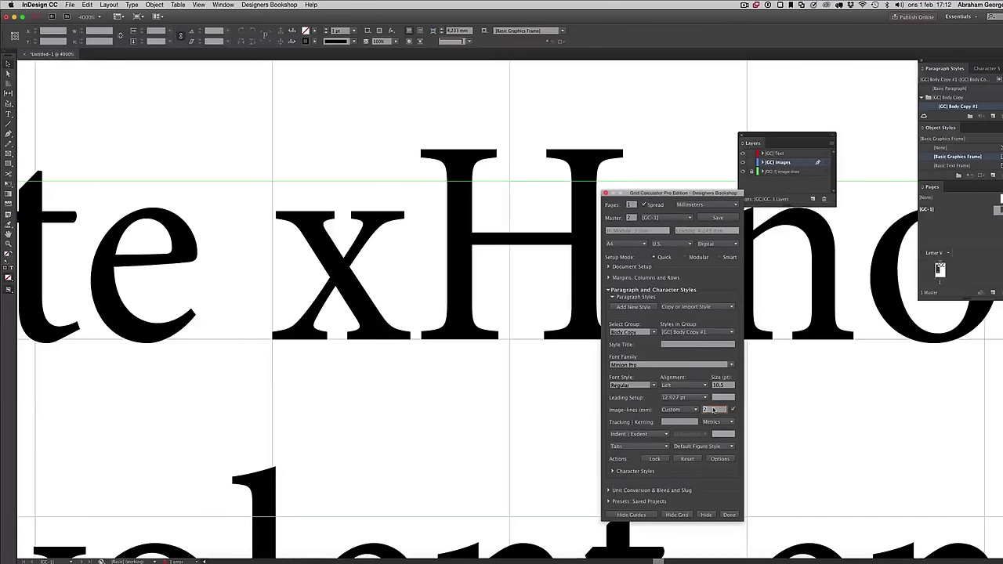
text(1)
key(Return)
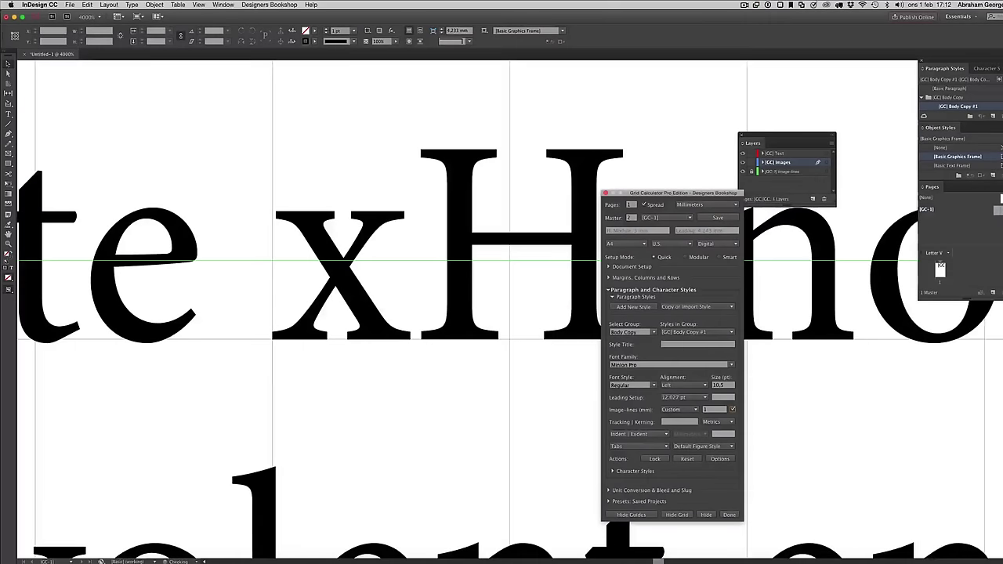
key(Return)
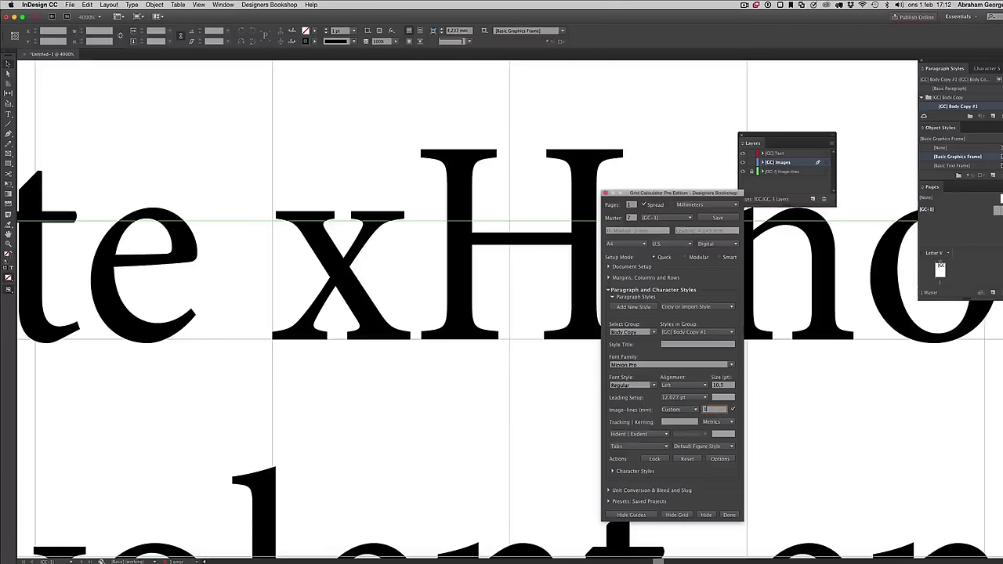
text(1,)
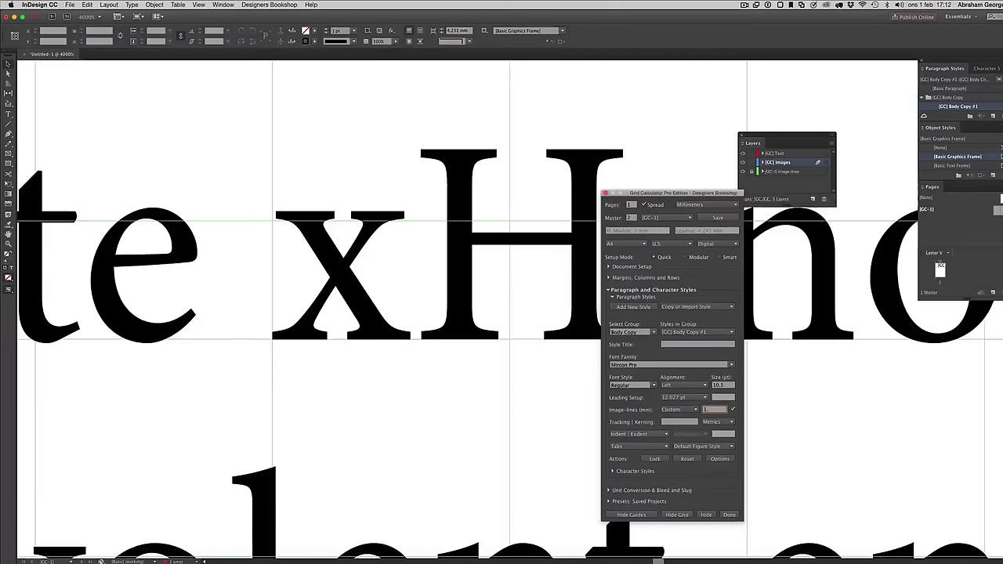
text(2)
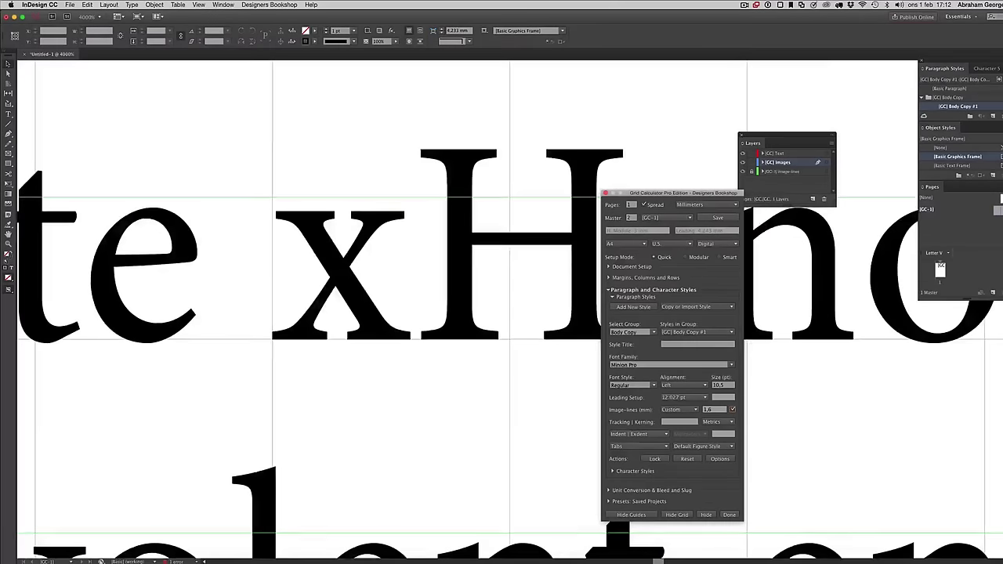
key(Return)
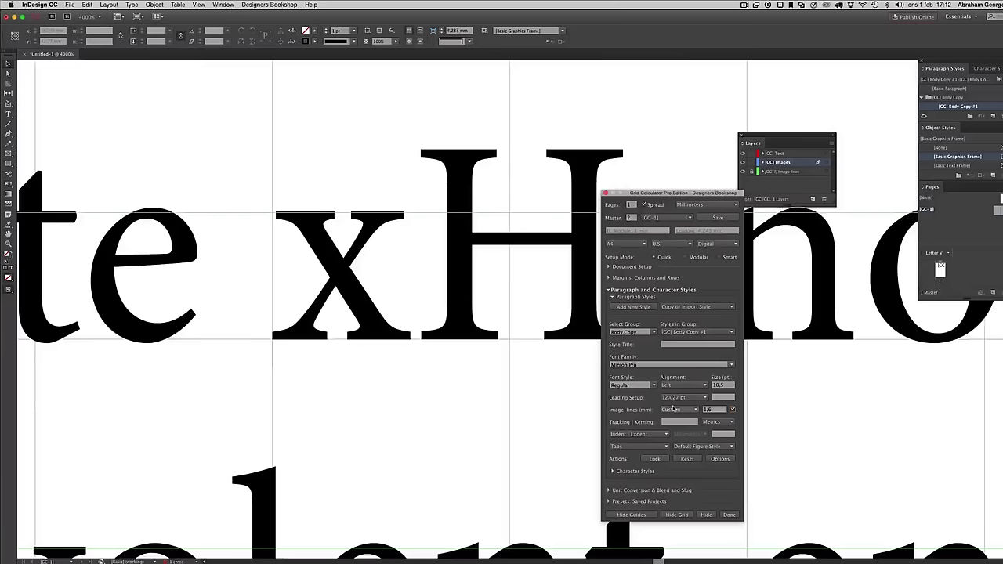
Set the body copy's image-lines back to x-Height
click(673, 409)
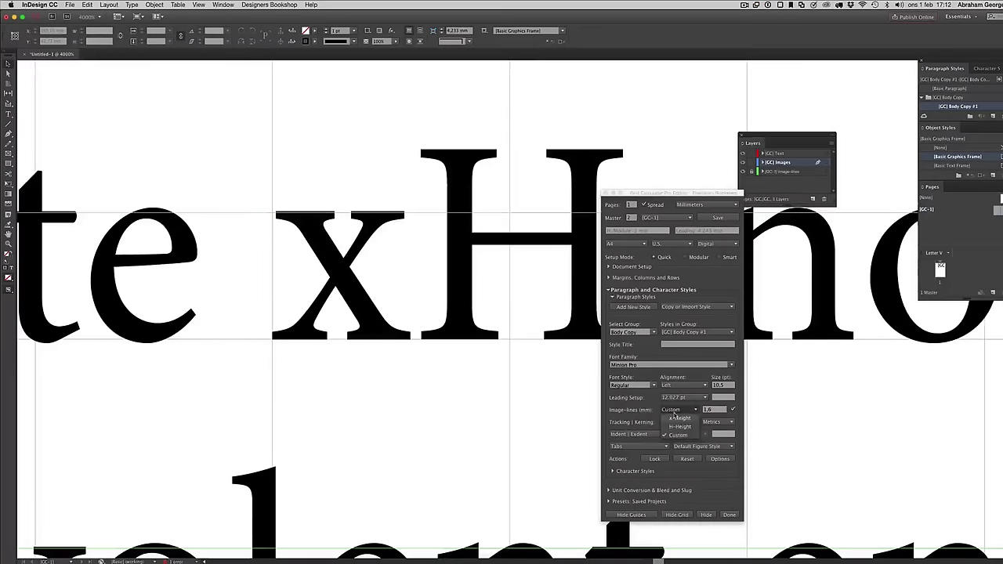
click(676, 418)
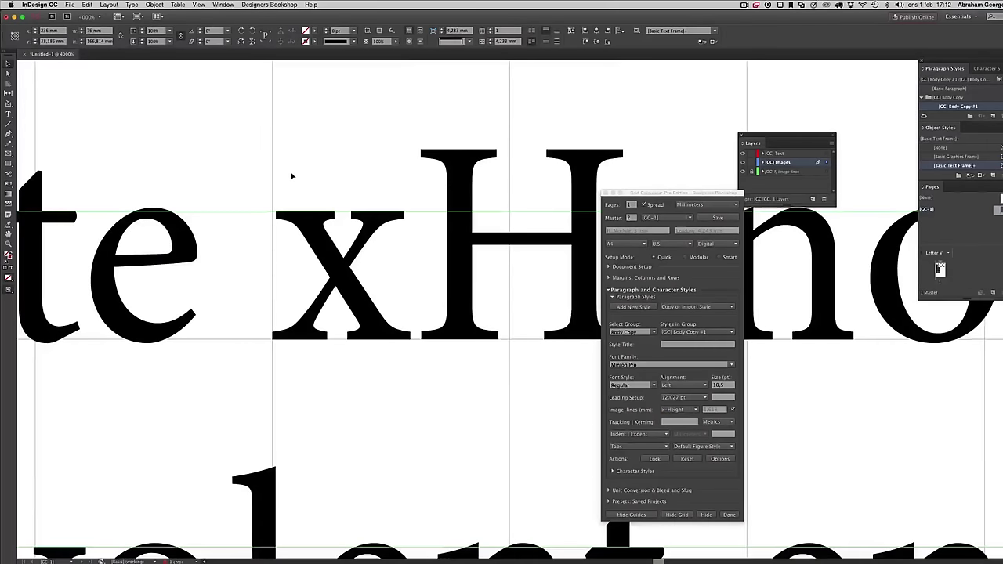
scroll(291, 176, down, 5)
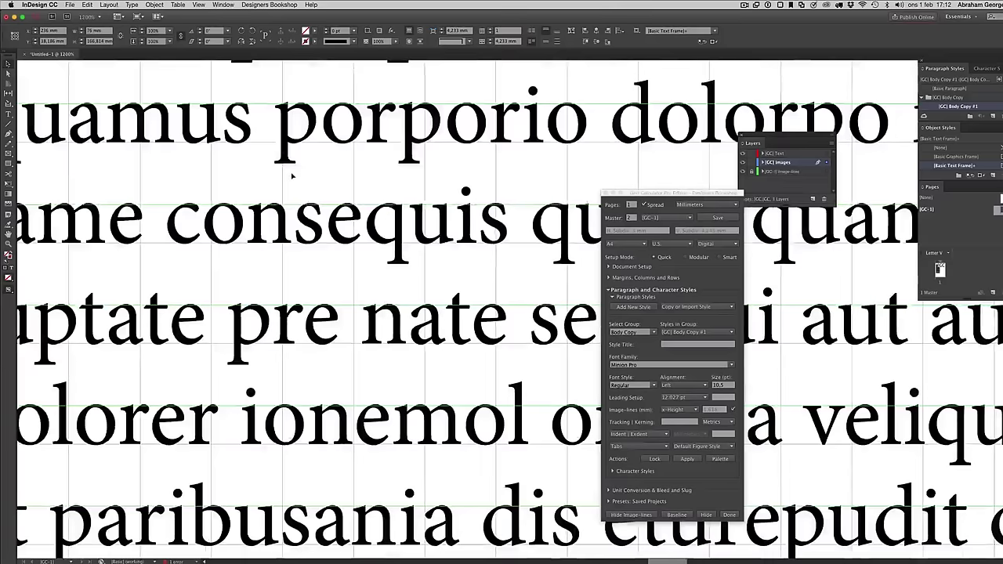
scroll(291, 176, down, 3)
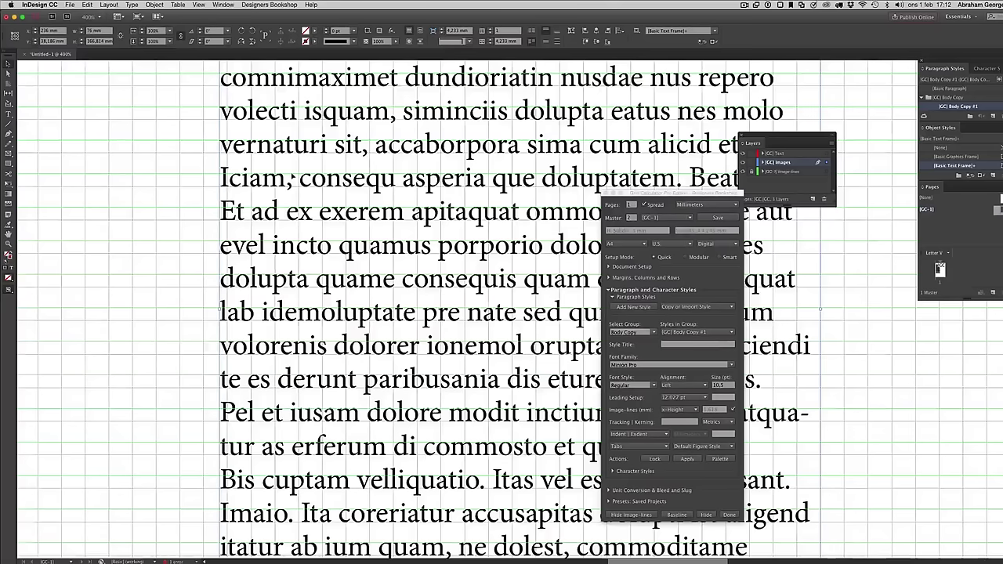
Move the plug-in window and the Layers panel away from the text frame to leave the area beside it free
scroll(291, 176, up, 5)
scroll(291, 176, right, 5)
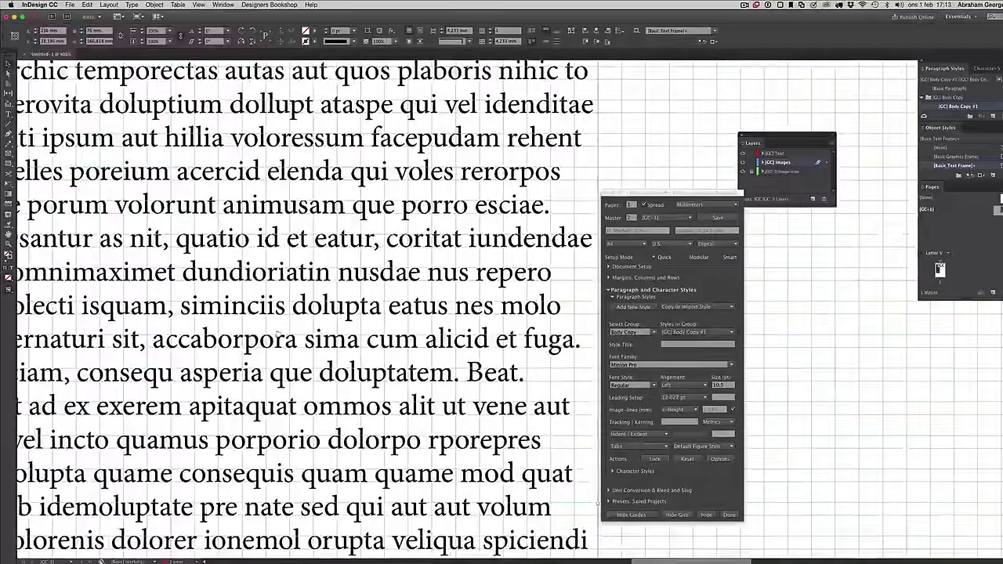
scroll(292, 175, up, 8)
scroll(291, 175, left, 2)
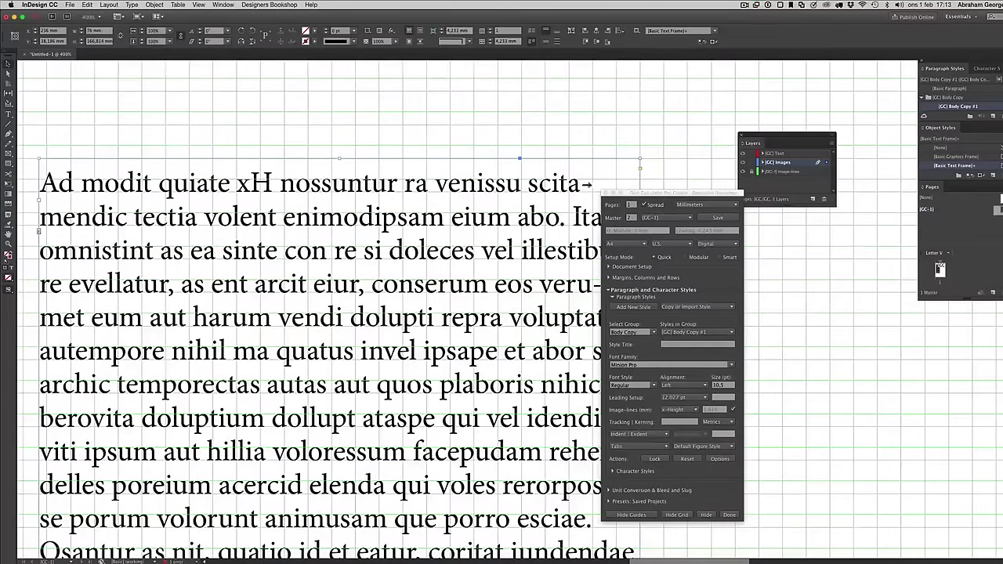
drag(655, 195, 763, 191)
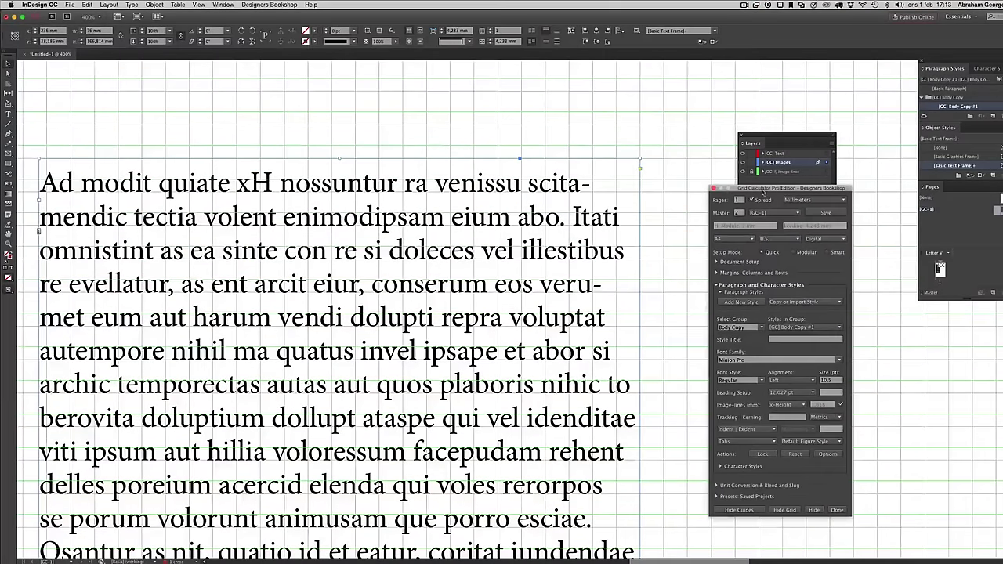
scroll(453, 200, right, 5)
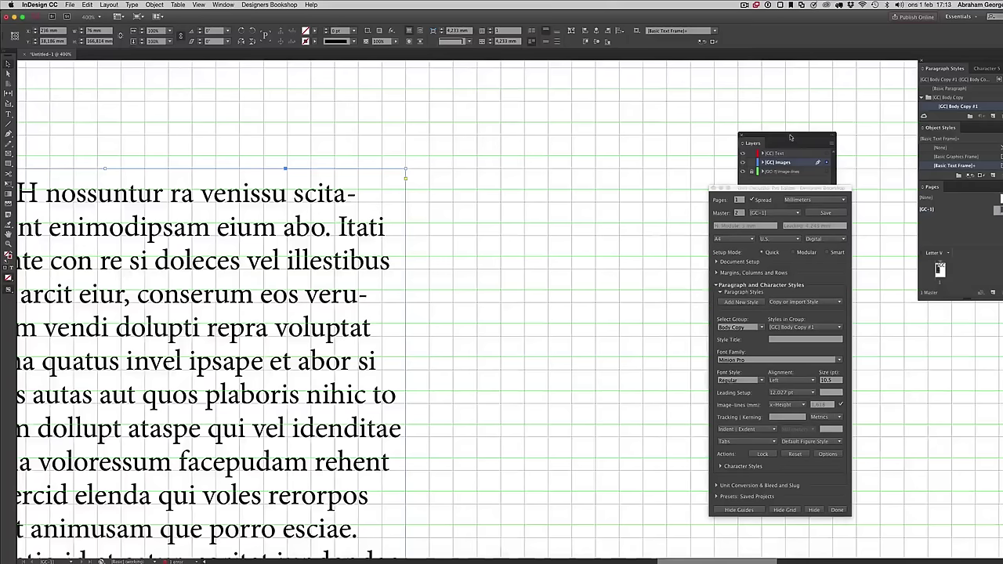
drag(790, 137, 865, 84)
drag(756, 191, 765, 179)
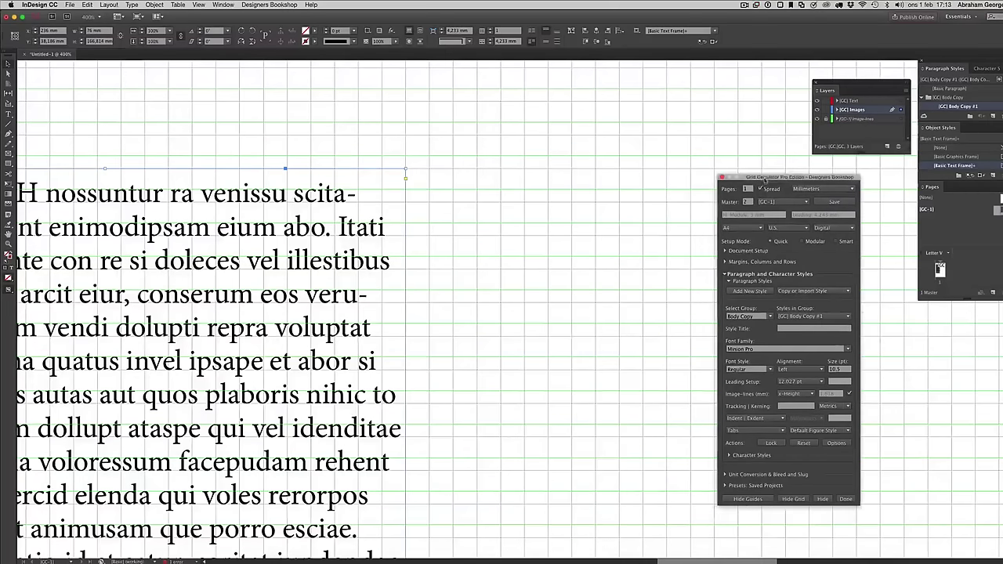
Open the Margins, Columns and Rows setup and set the top margin to 5
scroll(465, 186, up, 10)
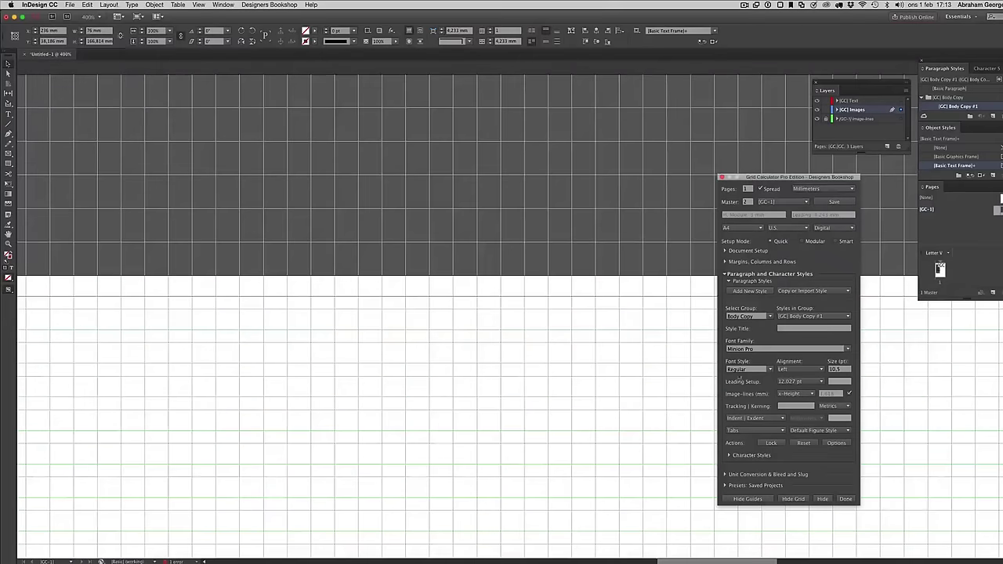
click(753, 261)
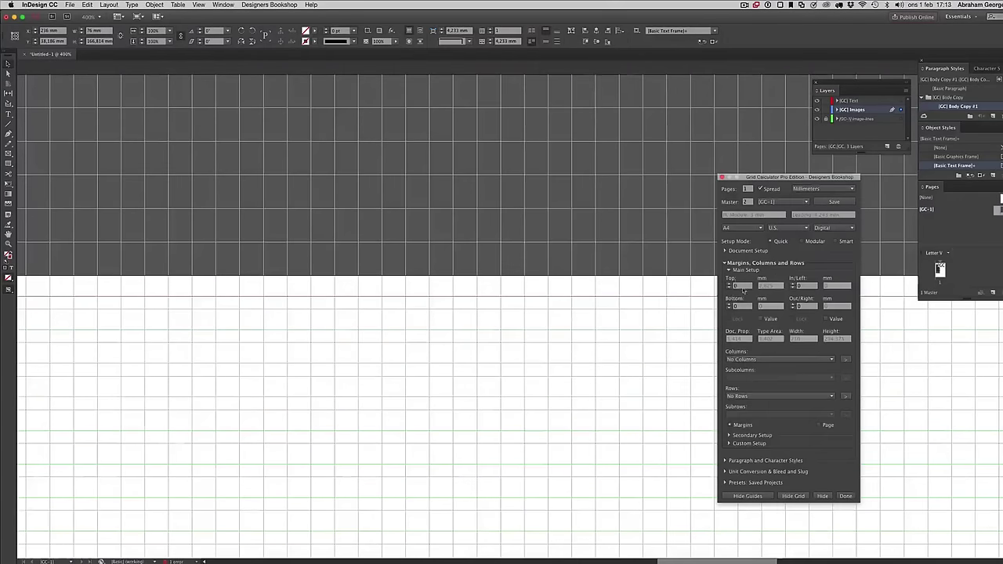
click(742, 286)
text(5)
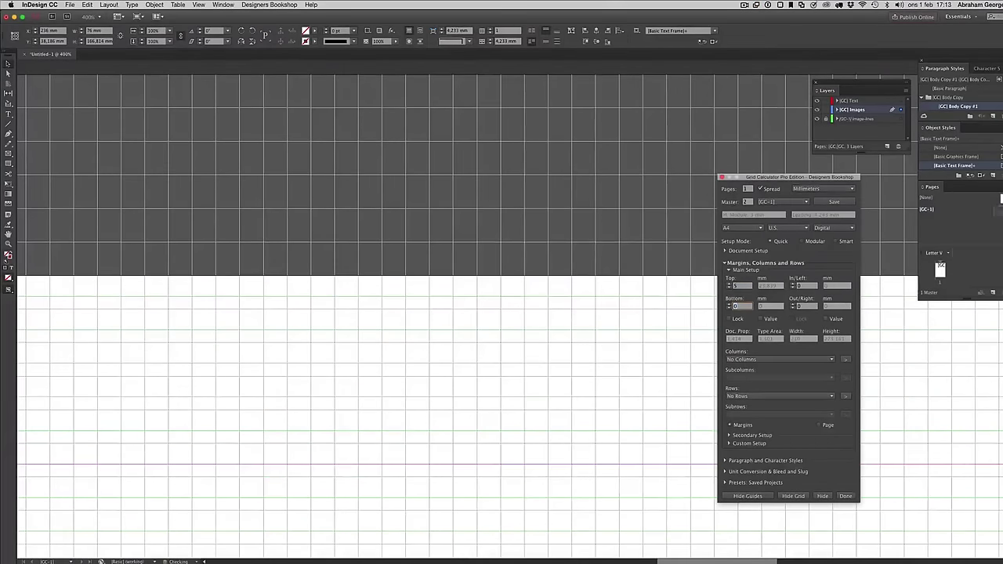
Raise the top margin to 6, then return it to 5
click(452, 439)
drag(452, 439, 463, 220)
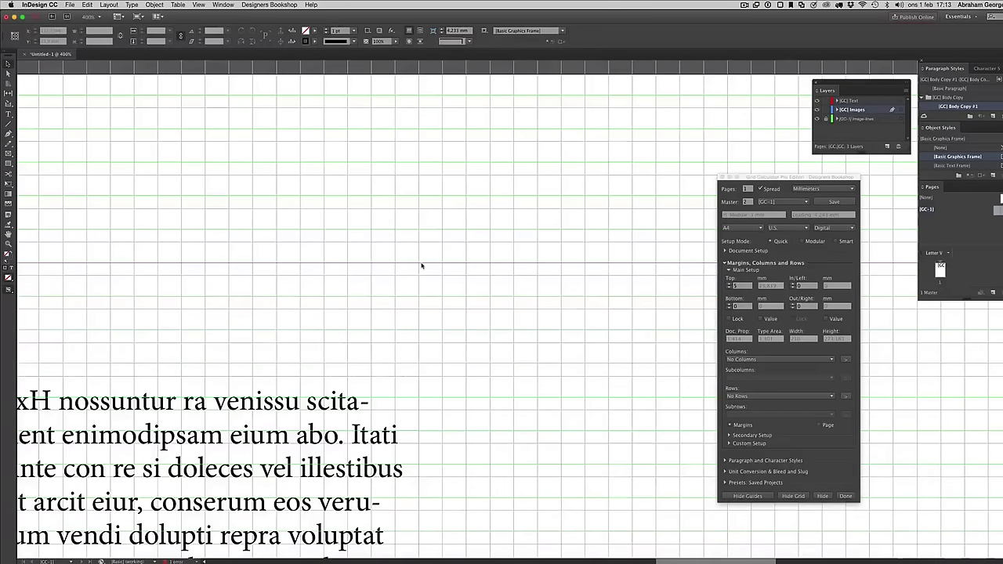
click(743, 285)
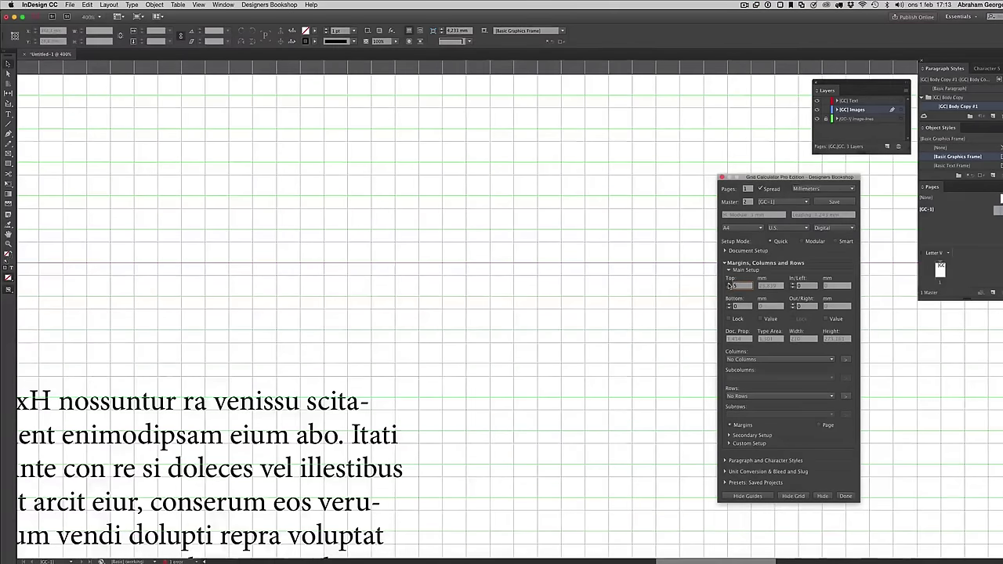
click(729, 285)
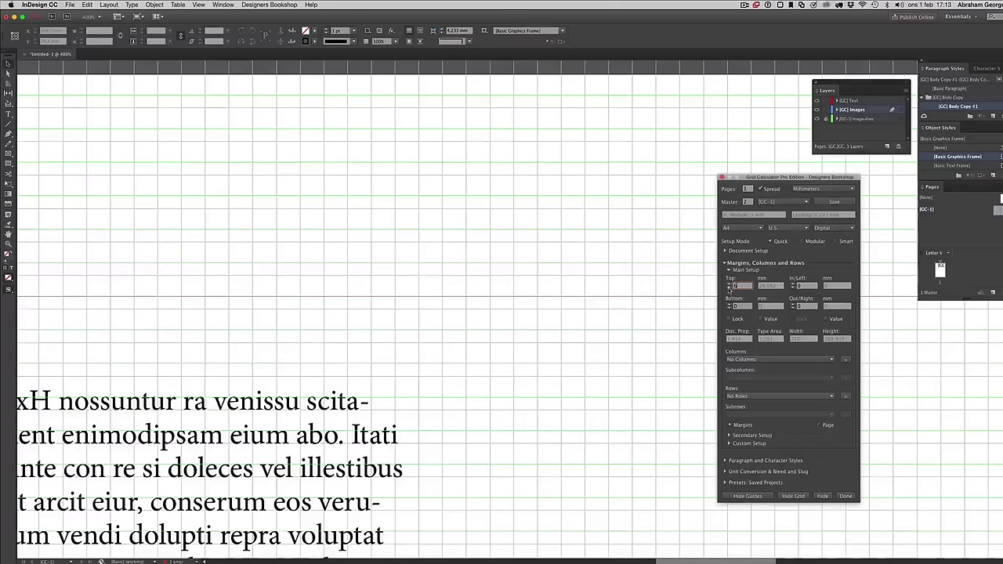
click(728, 288)
click(440, 286)
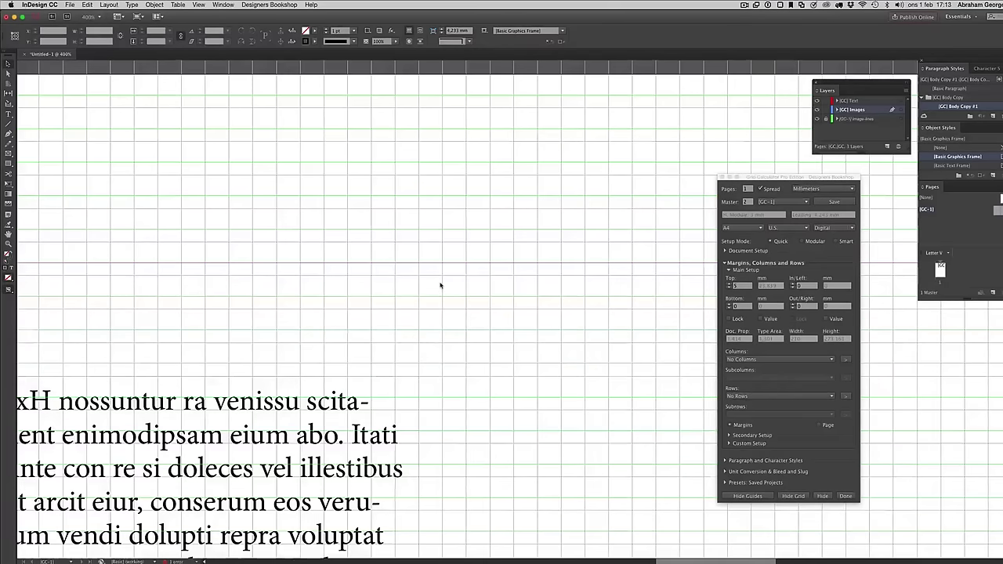
Duplicate the [GC-1] Image-lines layer and turn off the x-Height image-lines for the [GC] Body Copy #1 style
key(super+minus)
key(super+minus)
key(super+minus)
key(super+minus)
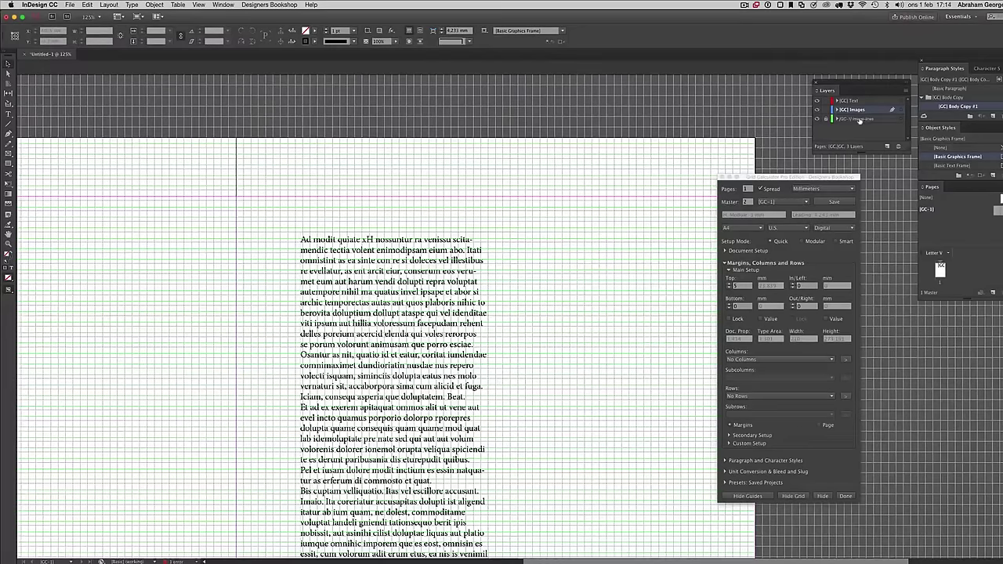
click(860, 119)
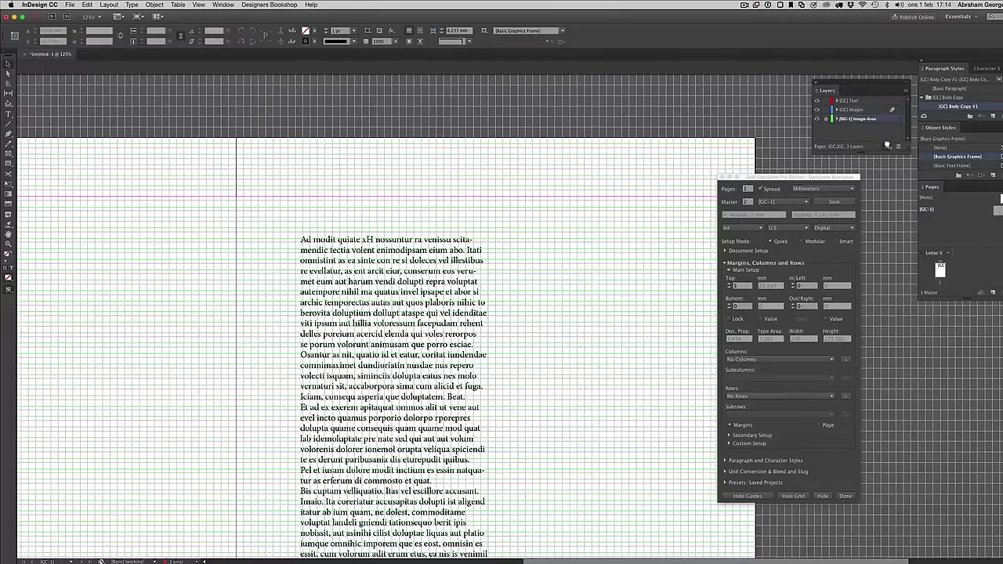
click(887, 146)
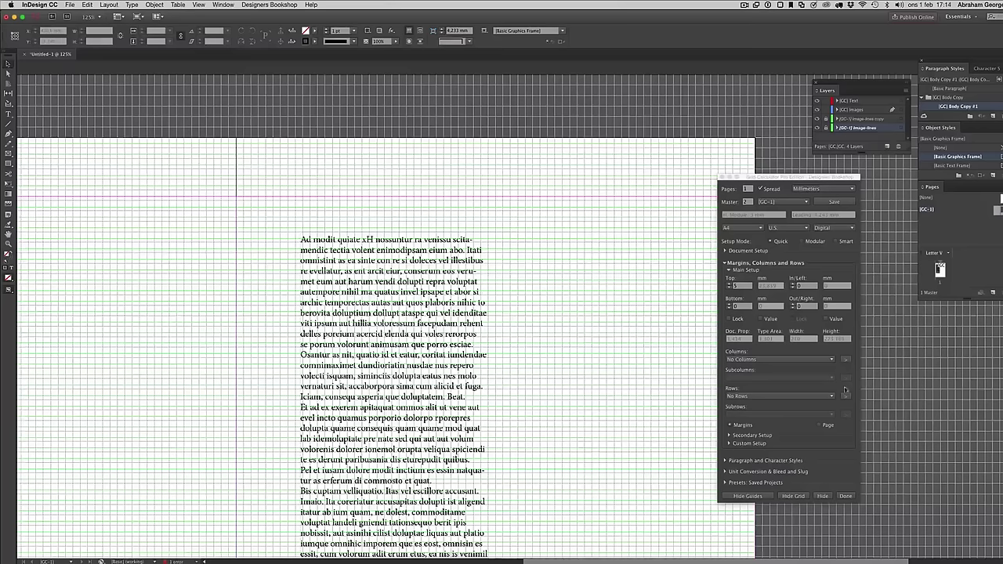
click(755, 460)
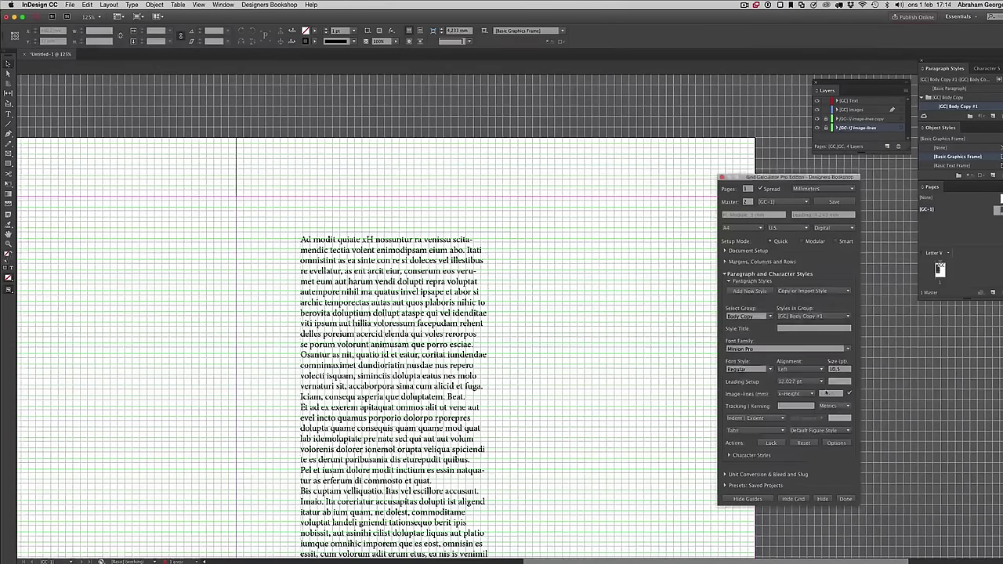
click(850, 394)
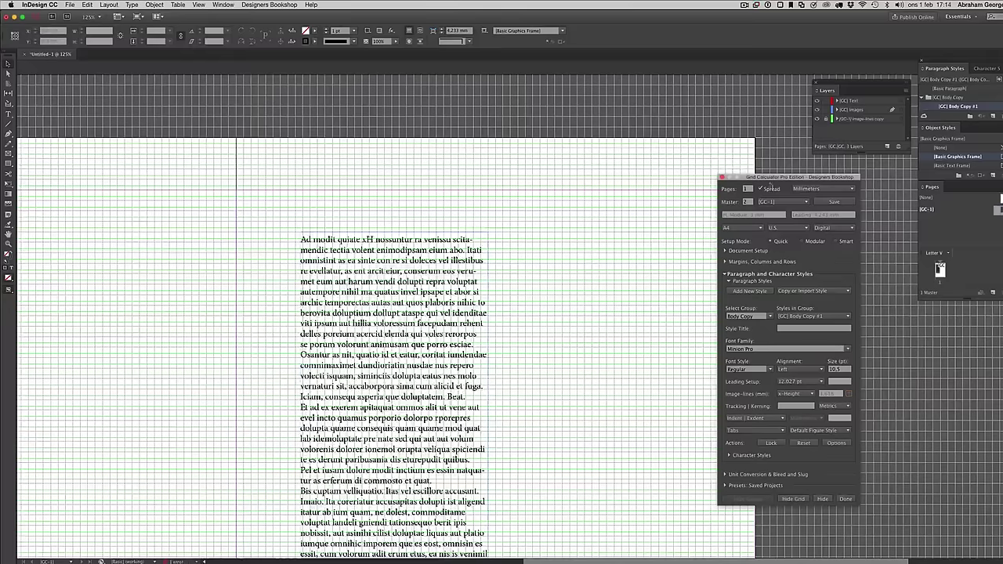
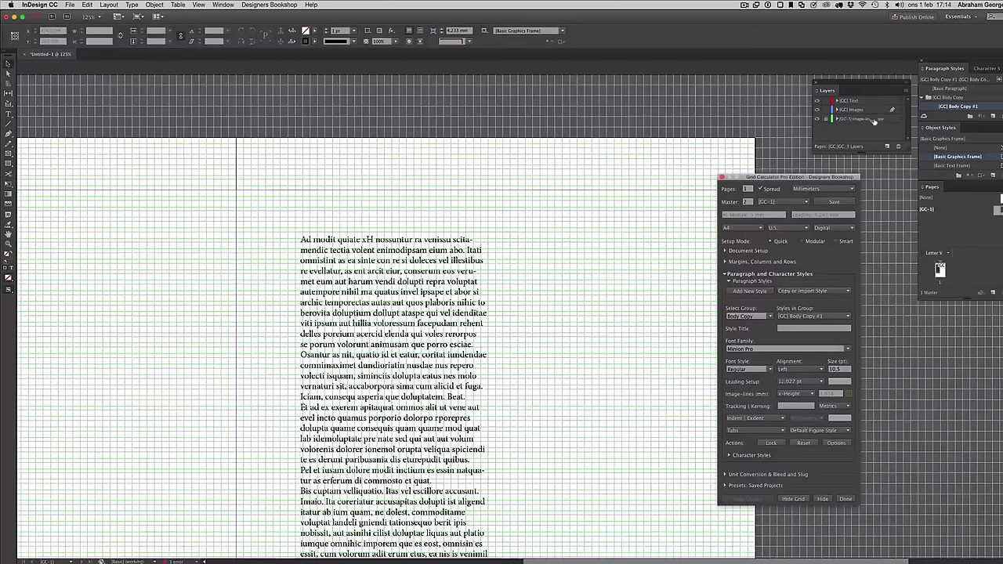
Delete the image-lines copy layer and turn the x-Height image-lines back on for the Body Copy style
drag(874, 122, 898, 145)
click(596, 308)
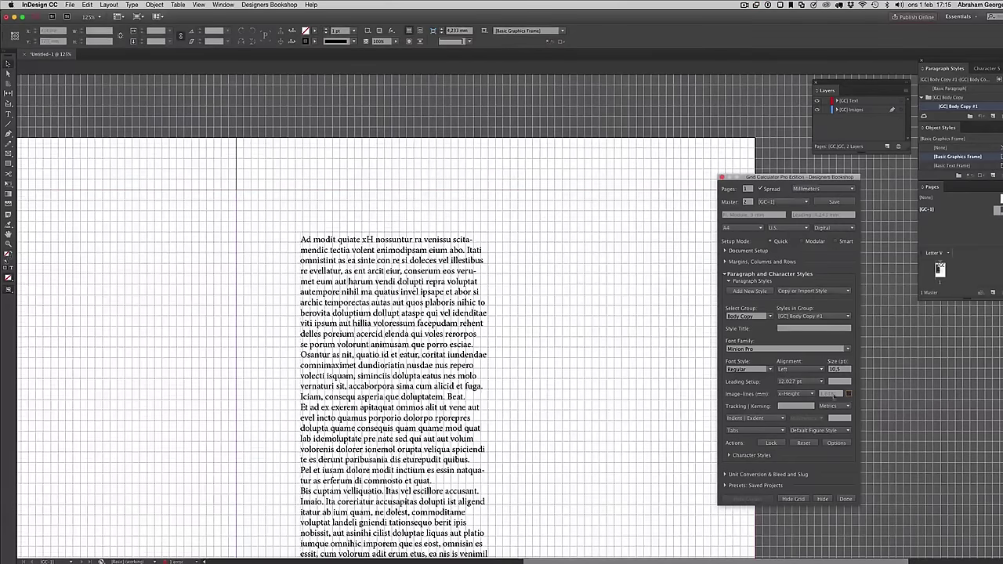
click(848, 393)
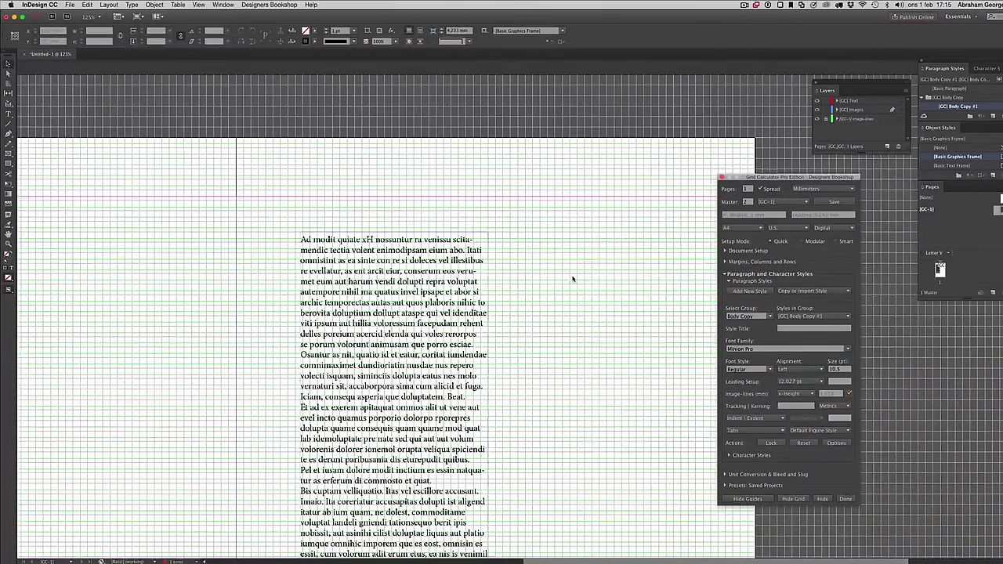
Move the body text frame up and align its upper edge with the top margin guide
drag(575, 279, 397, 268)
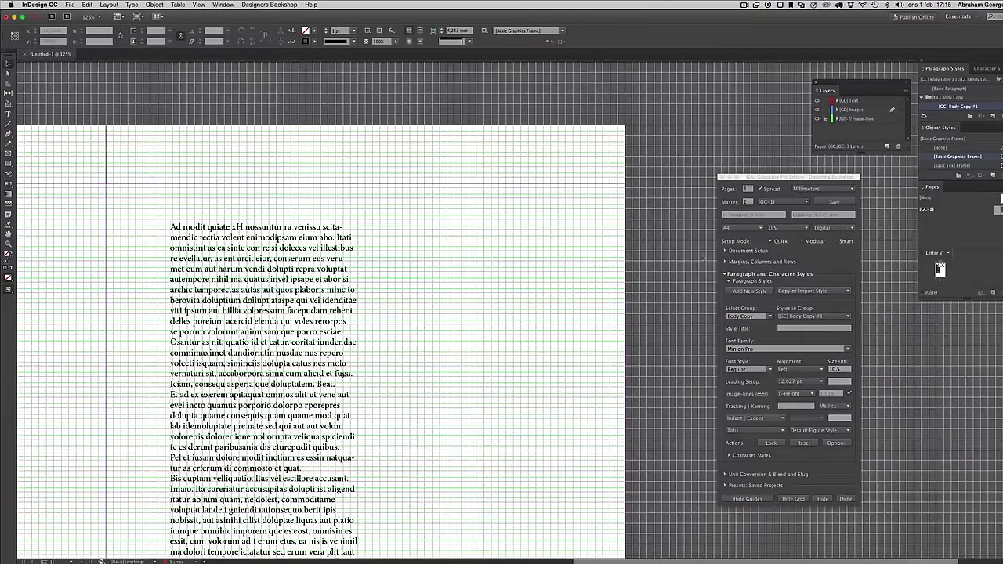
click(312, 266)
drag(264, 222, 270, 189)
click(394, 289)
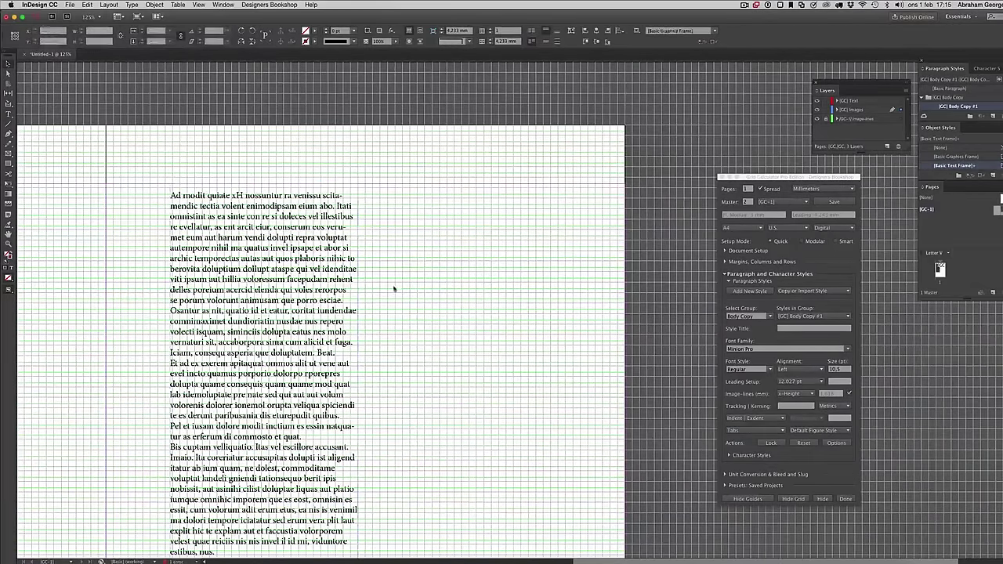
drag(162, 157, 260, 242)
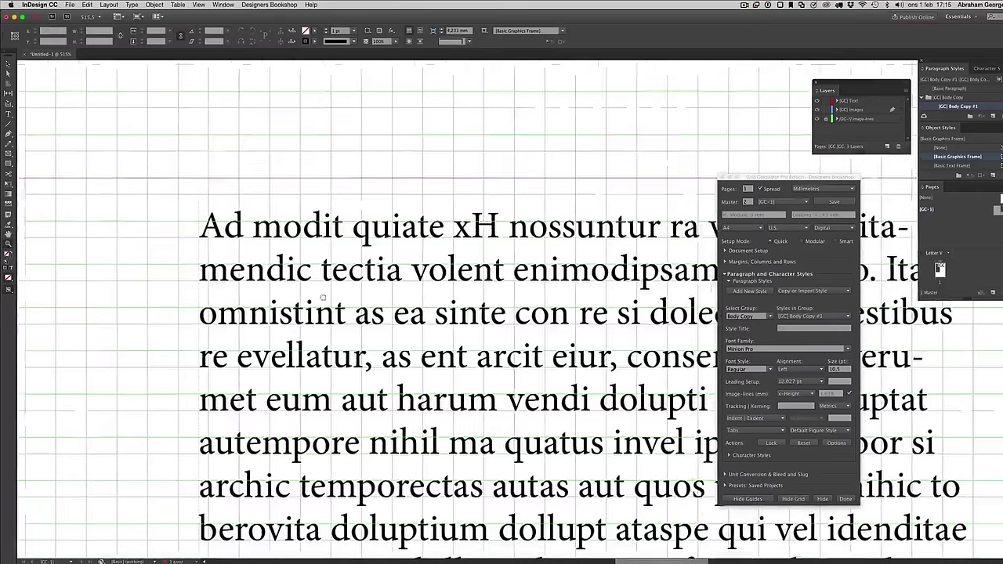
click(295, 287)
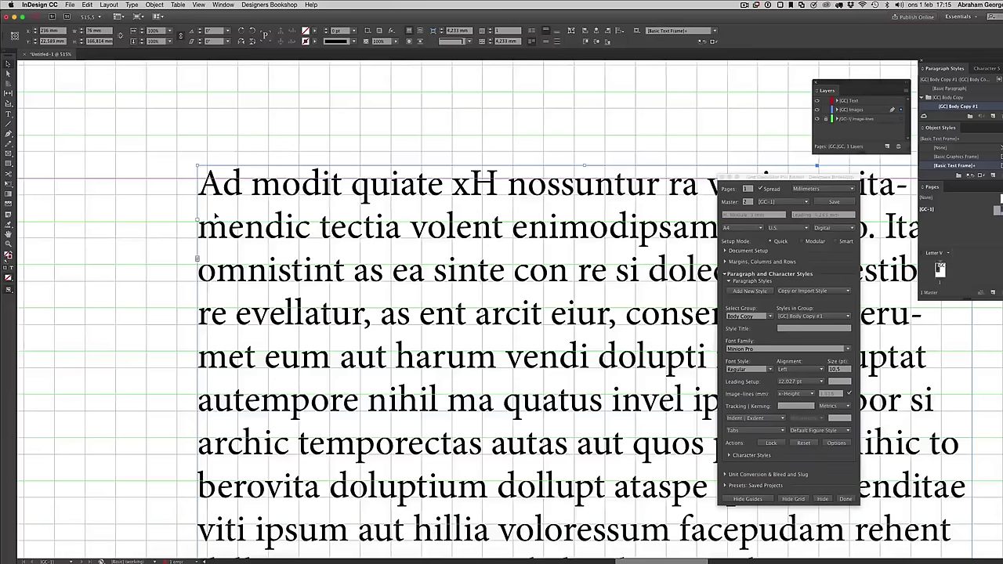
drag(420, 245, 391, 301)
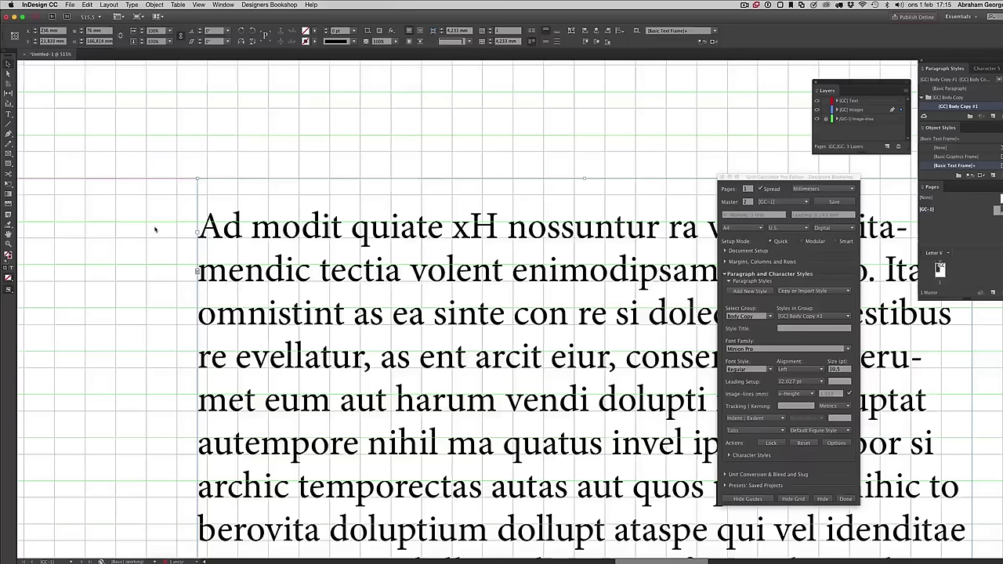
click(152, 227)
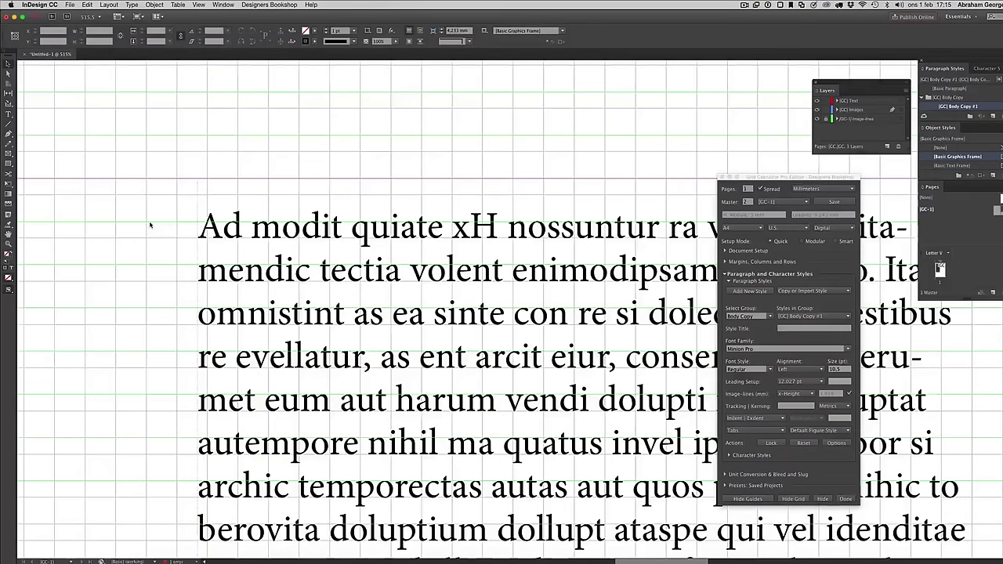
Delete the body text frame from the page and save the document
click(231, 250)
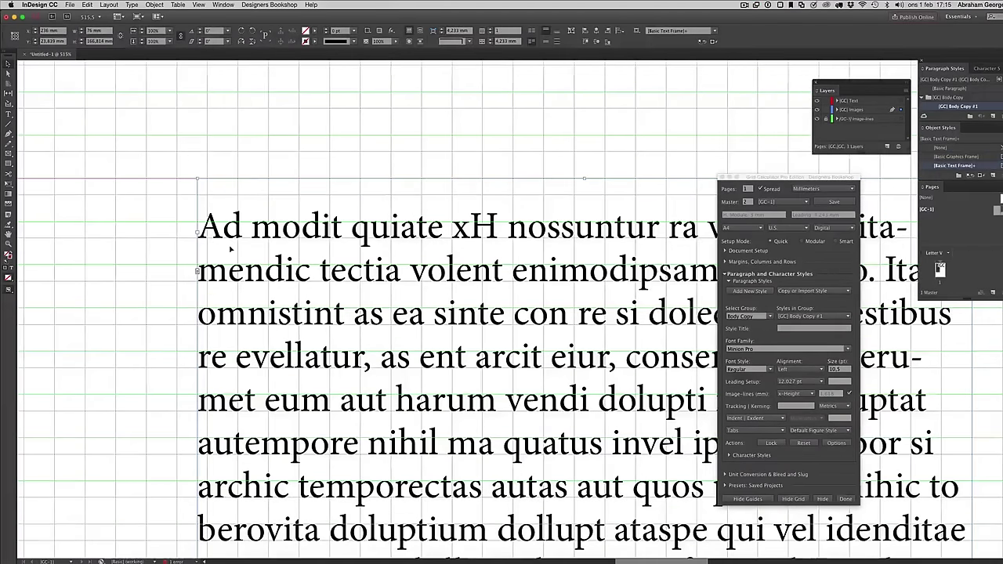
key(Delete)
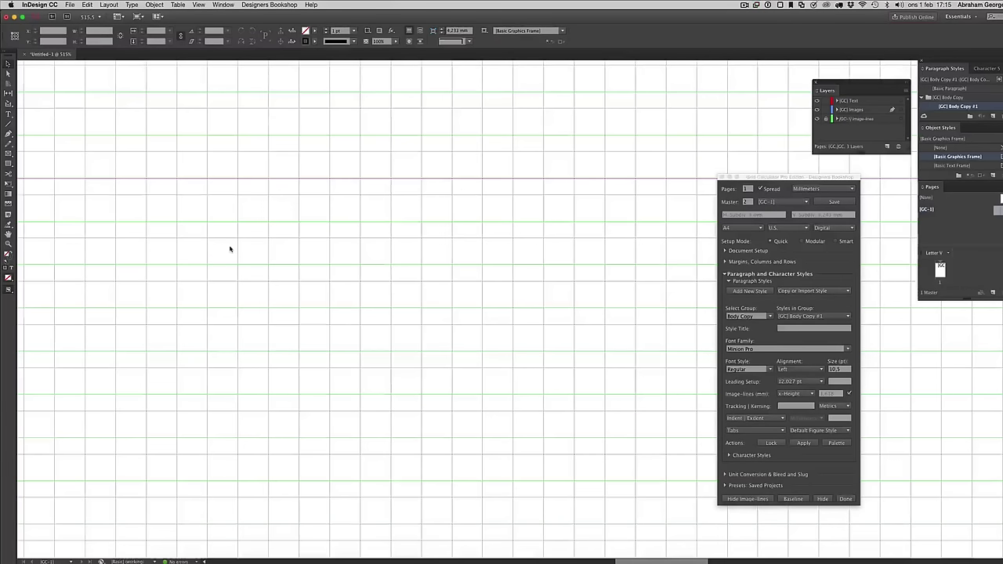
key(super+s)
key(Return)
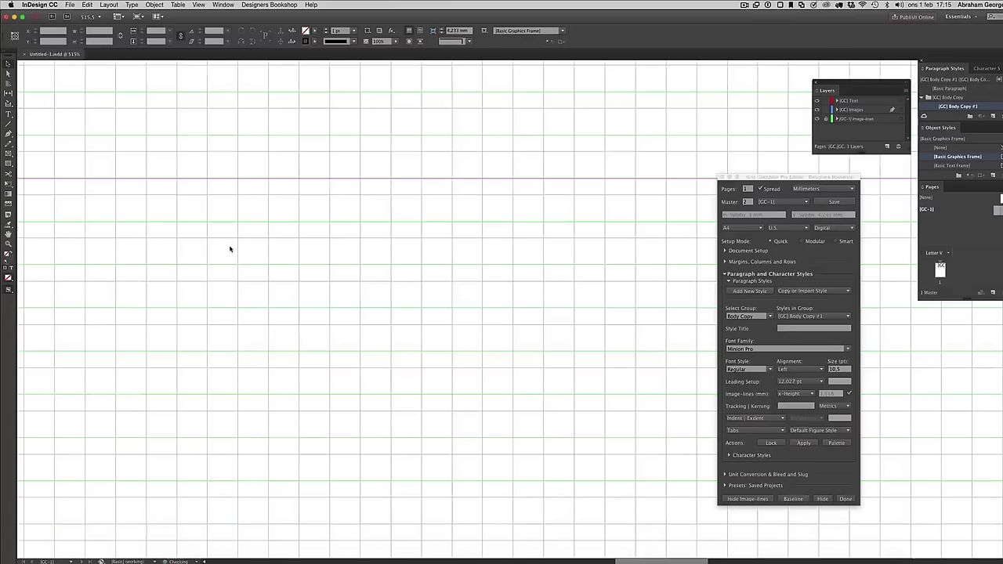
key(super+d)
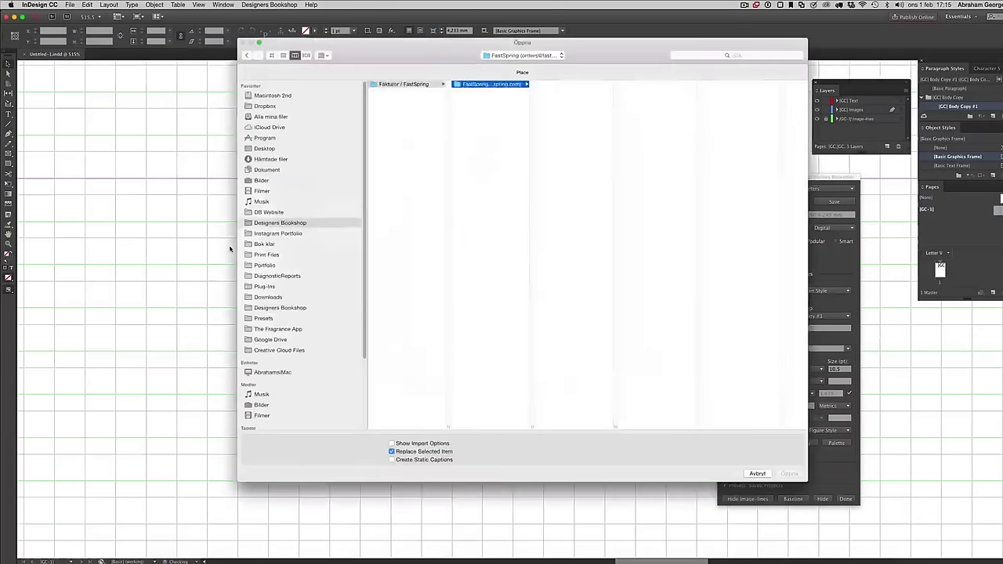
key(super+d)
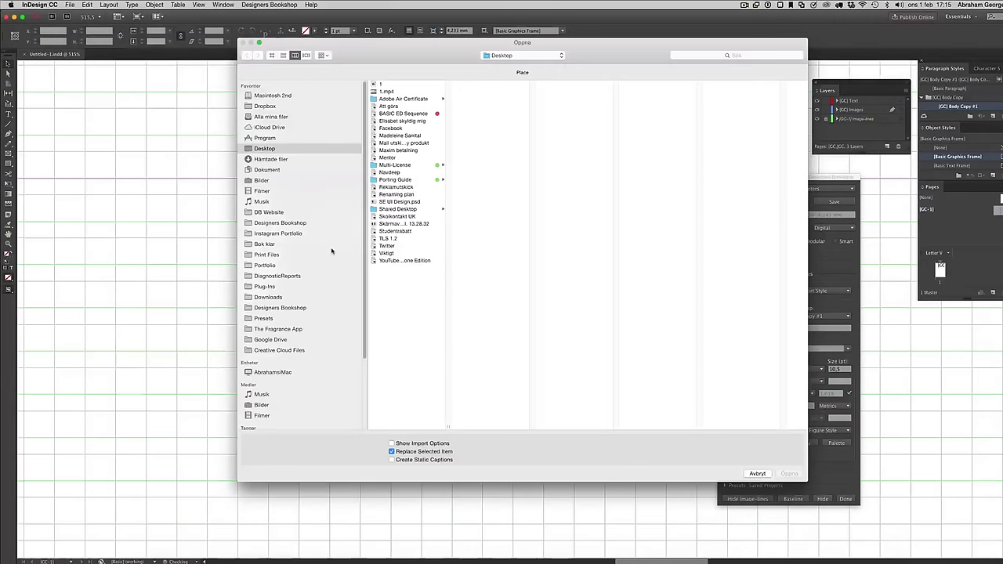
click(756, 473)
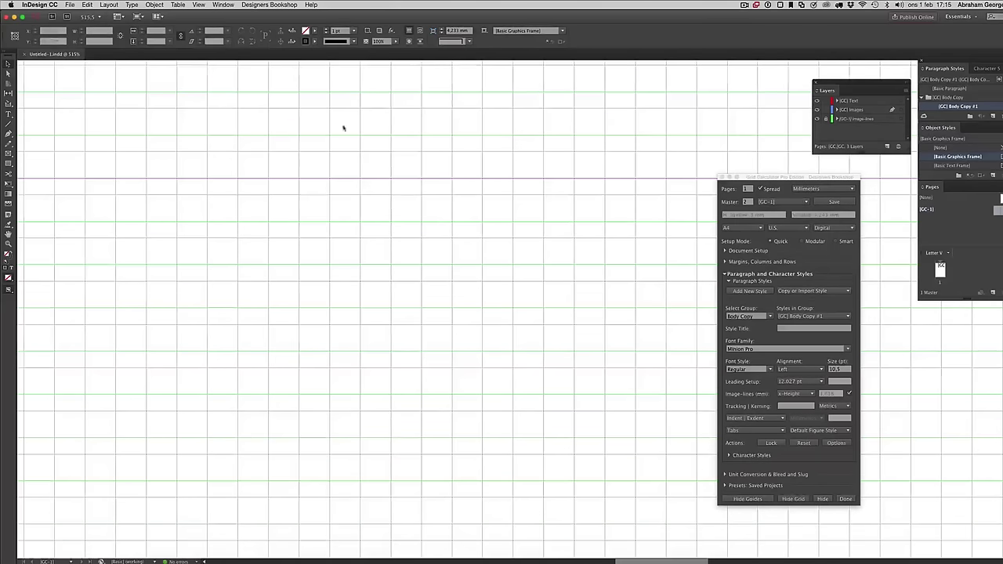
Save the document under the name 1 on the Desktop in InDesign CC 2017 format and close it
click(69, 5)
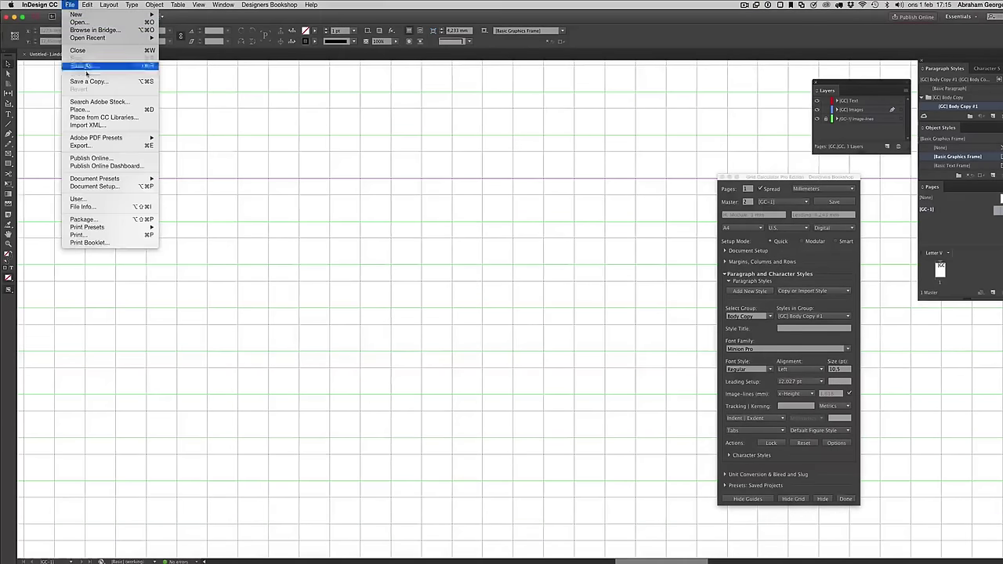
click(85, 73)
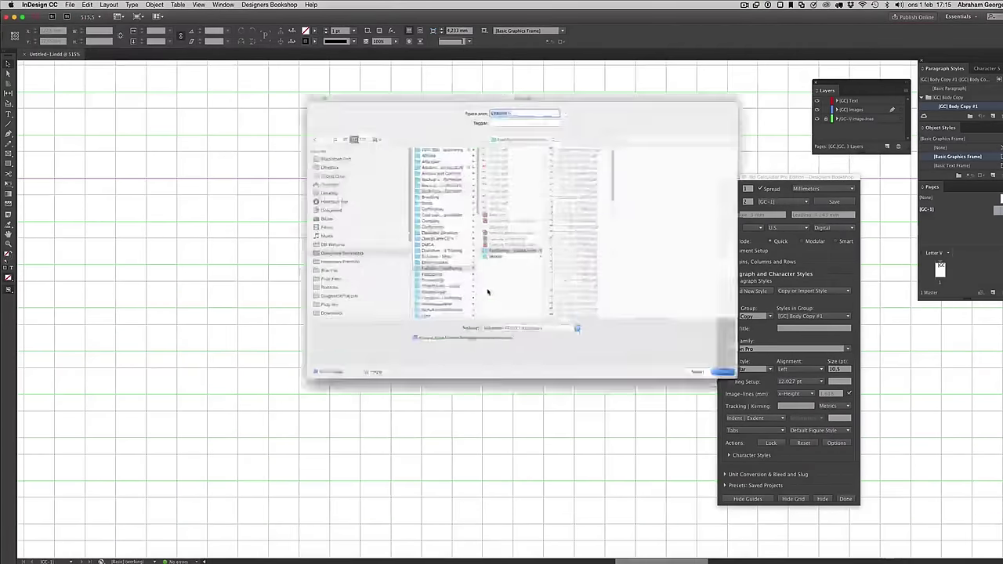
text(1)
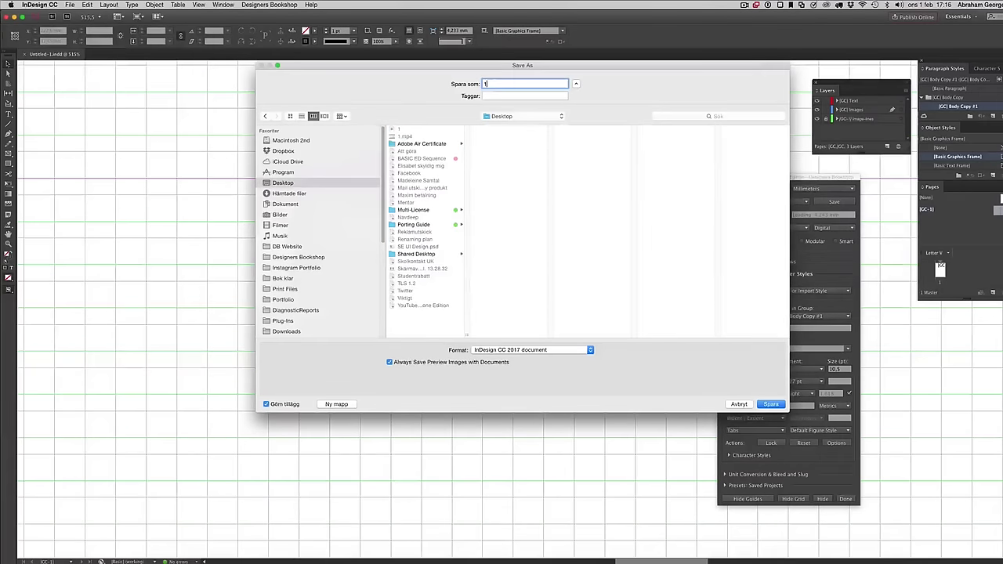
key(Return)
key(super+w)
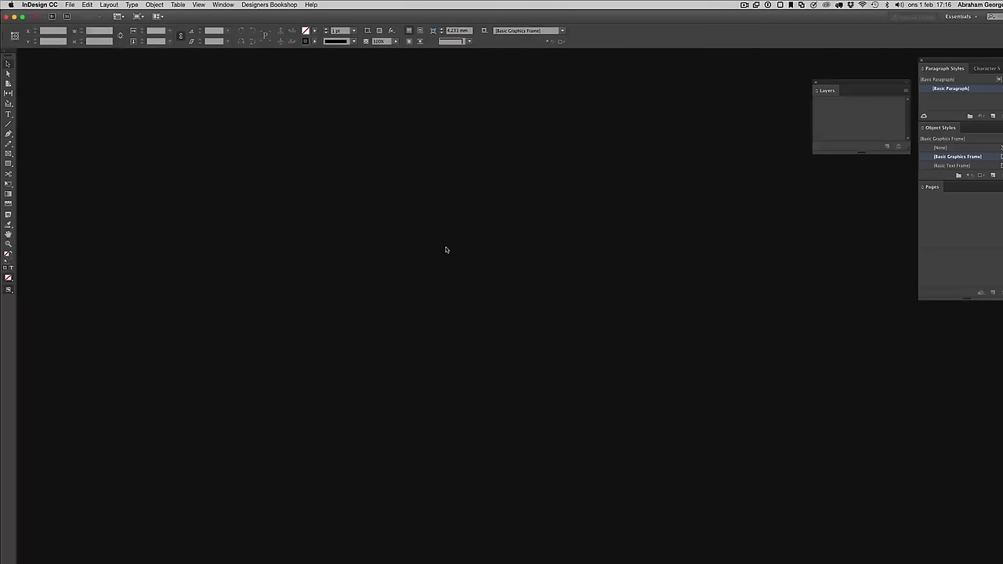
With no document open, set the default text frame's first baseline offset to x Height in Text Frame Options
key(super+b)
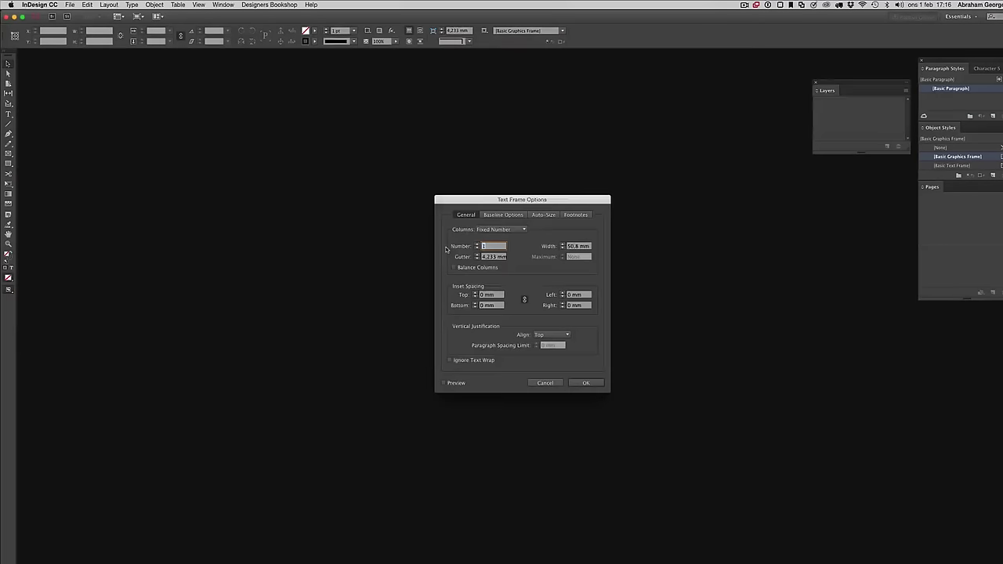
click(492, 214)
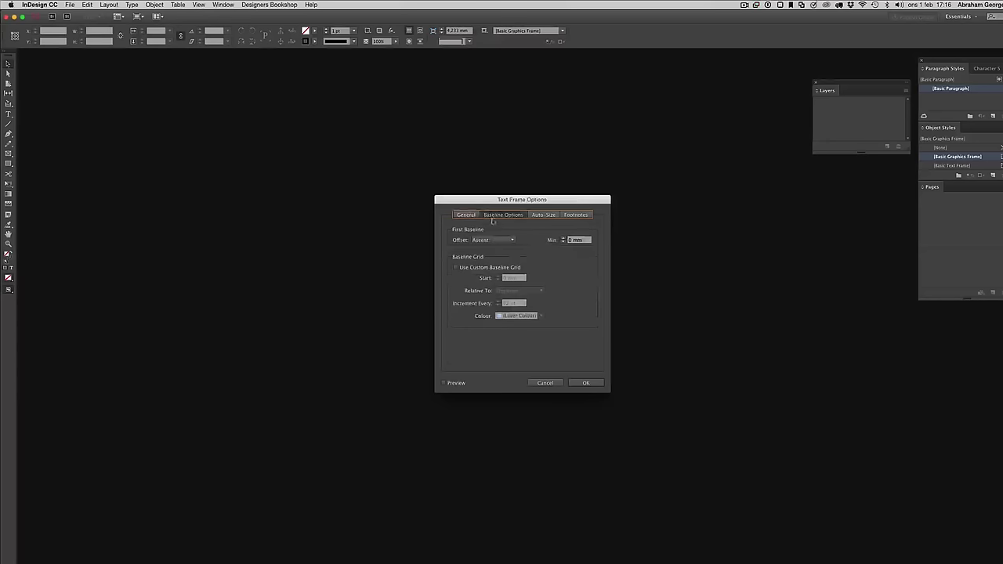
click(492, 239)
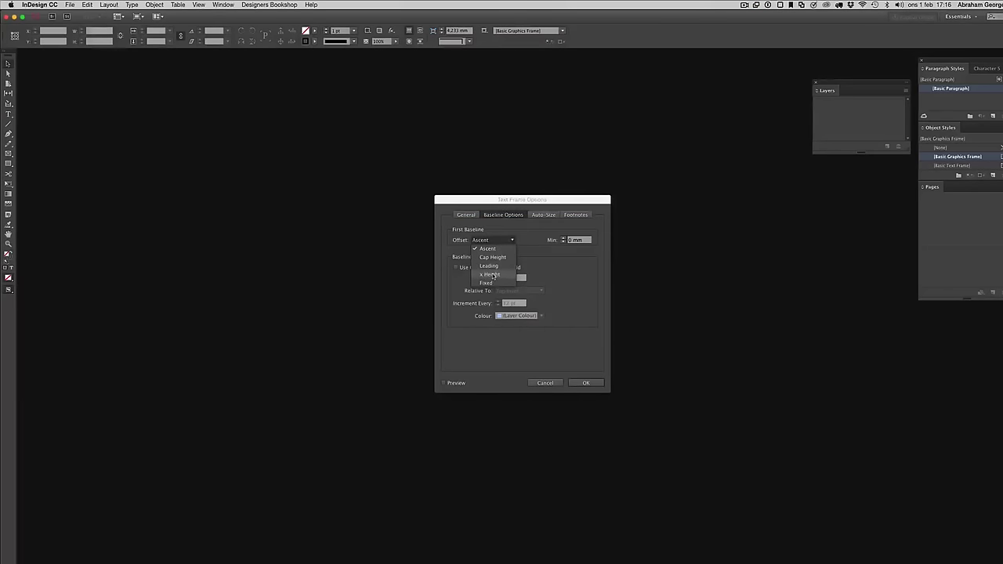
click(492, 275)
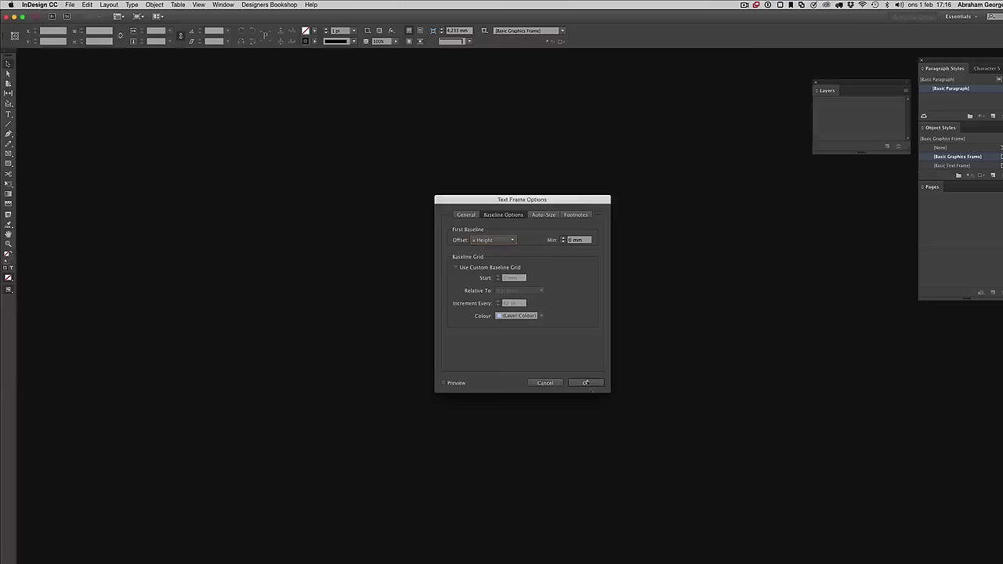
click(586, 383)
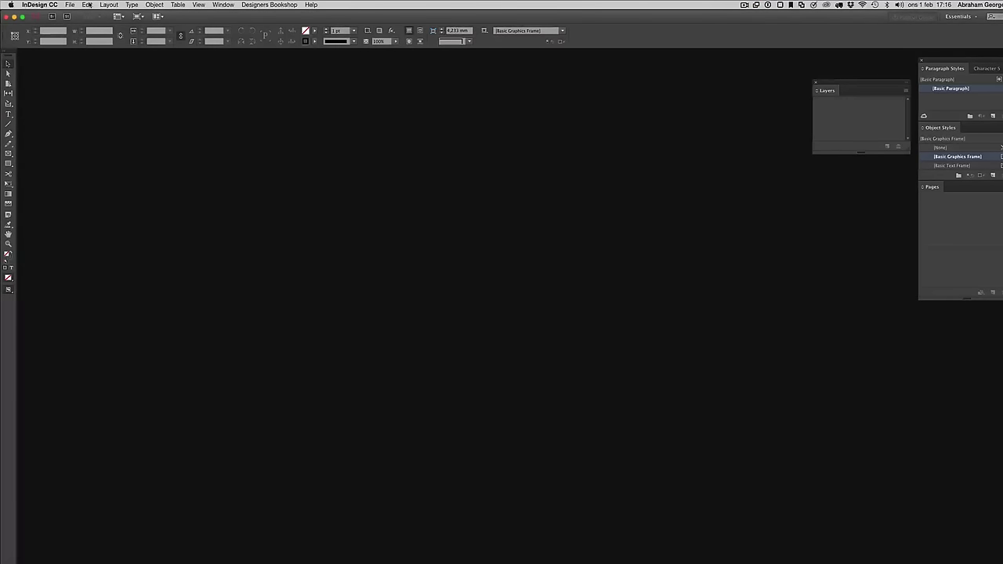
Open the document 1.indd from the Desktop
key(super+o)
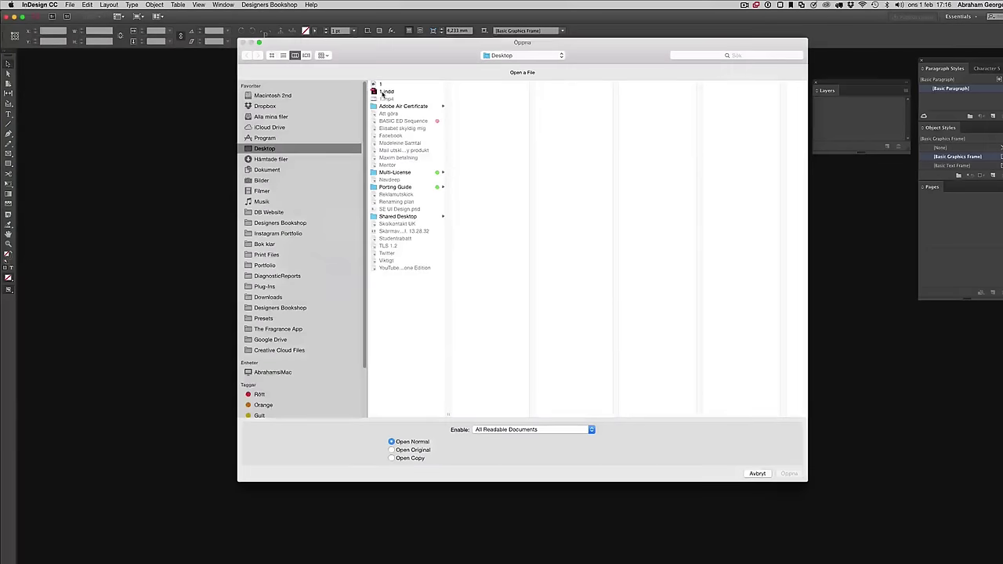
double_click(384, 92)
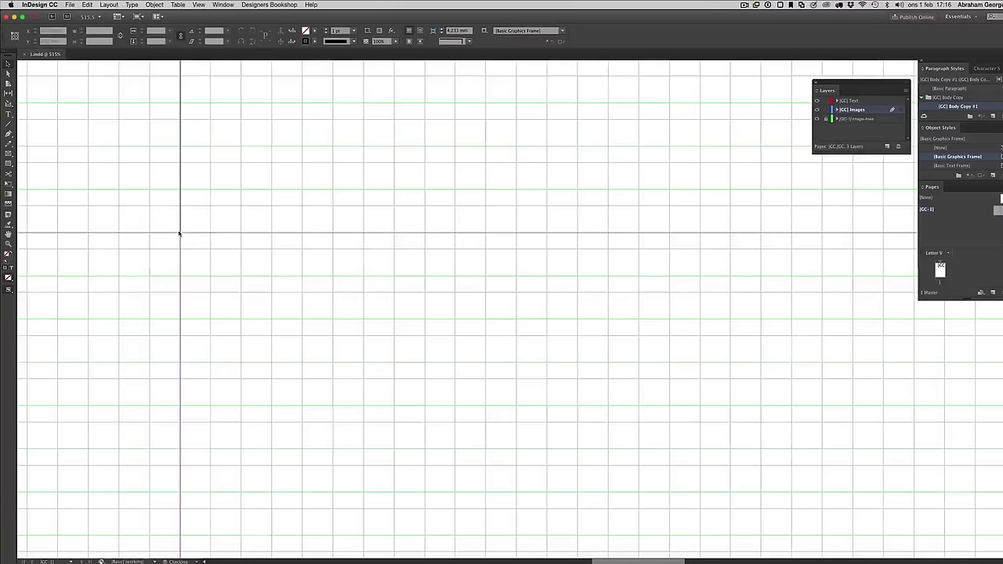
Draw a text frame about 60 mm wide and 82 mm tall from the top margin and fill it with placeholder text
key(super+2)
drag(401, 337, 199, 273)
key(t)
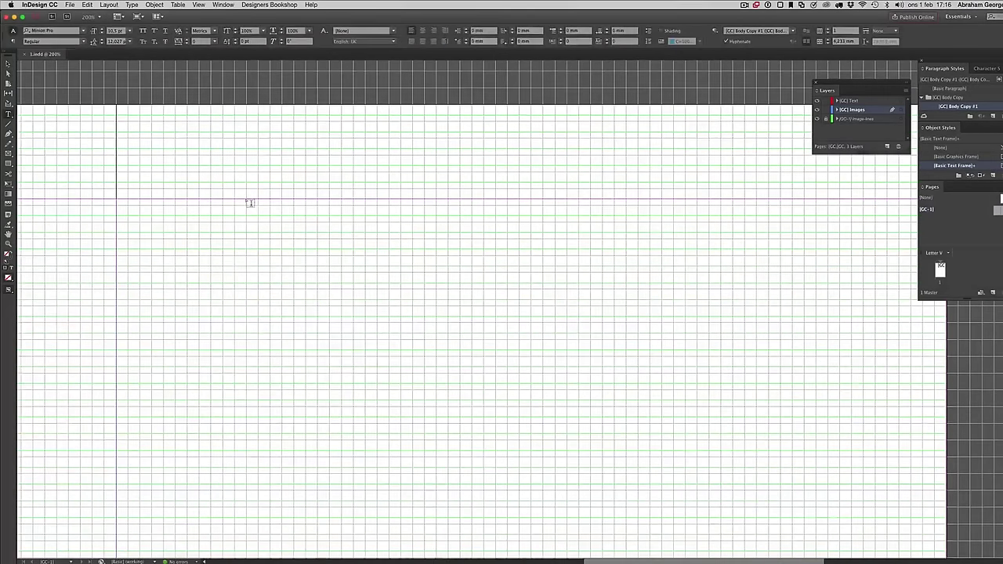
drag(249, 202, 482, 526)
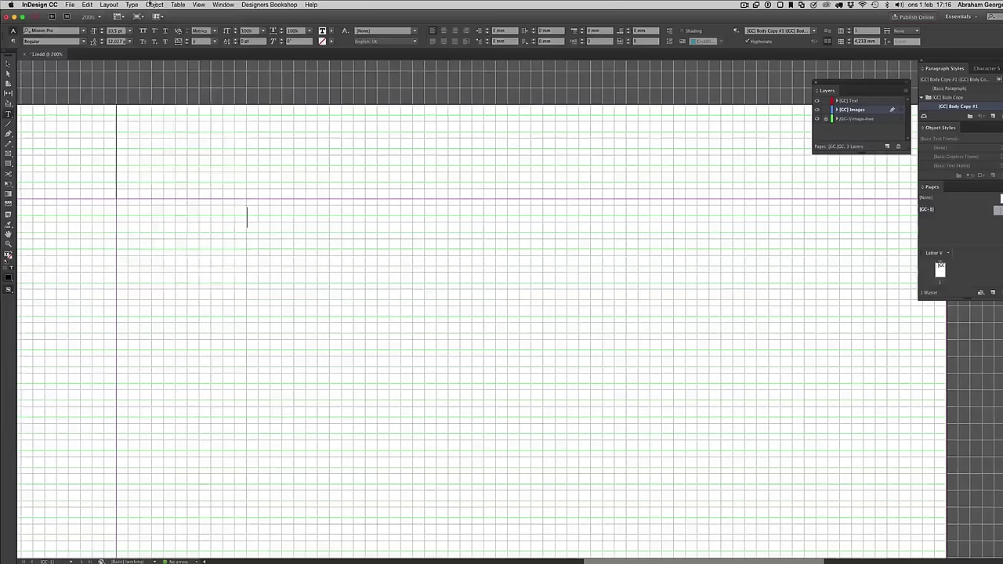
click(131, 4)
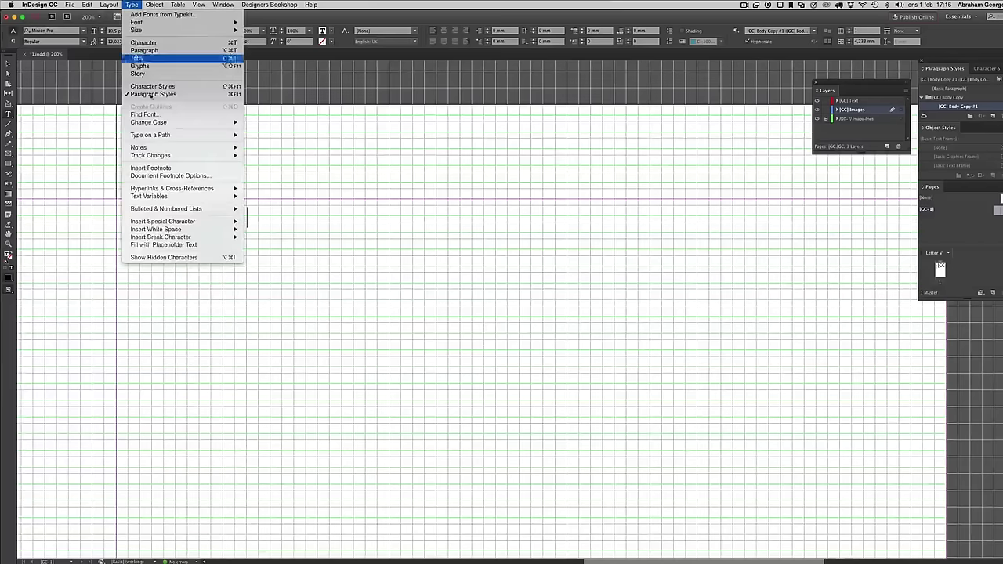
click(182, 245)
key(Escape)
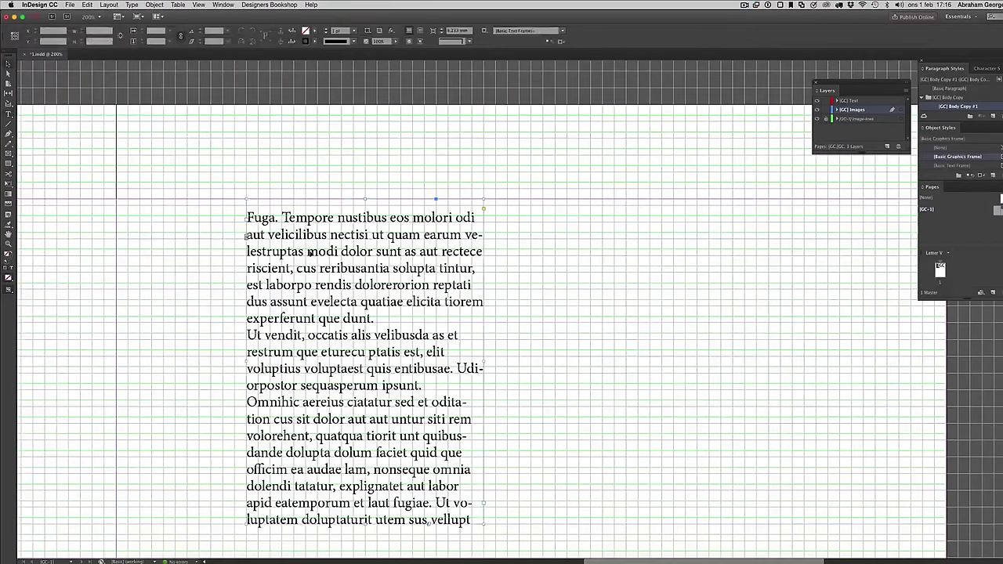
Set the text frame's first baseline offset to x Height in Text Frame Options and turn on the preview
key(super+b)
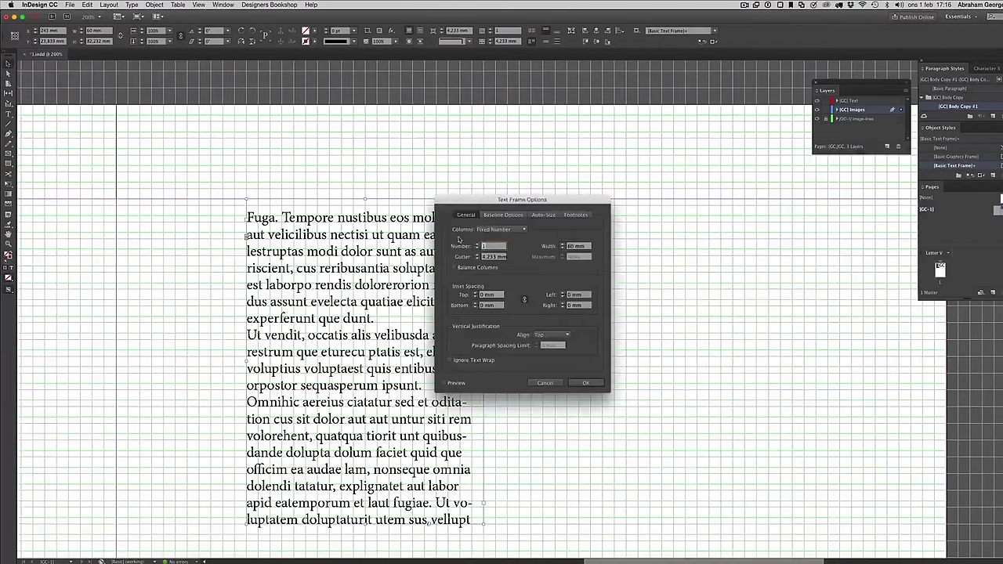
click(500, 215)
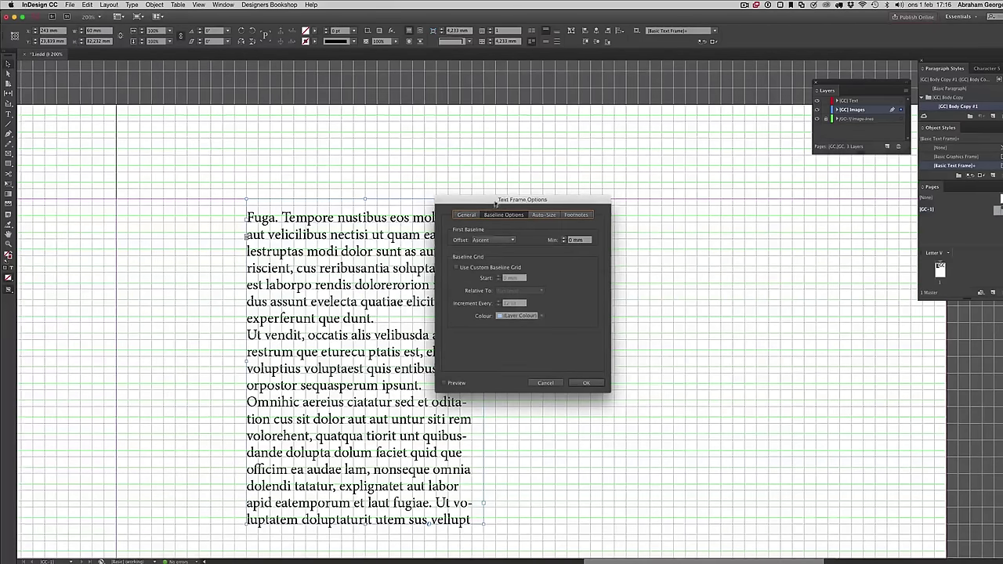
drag(491, 207, 567, 210)
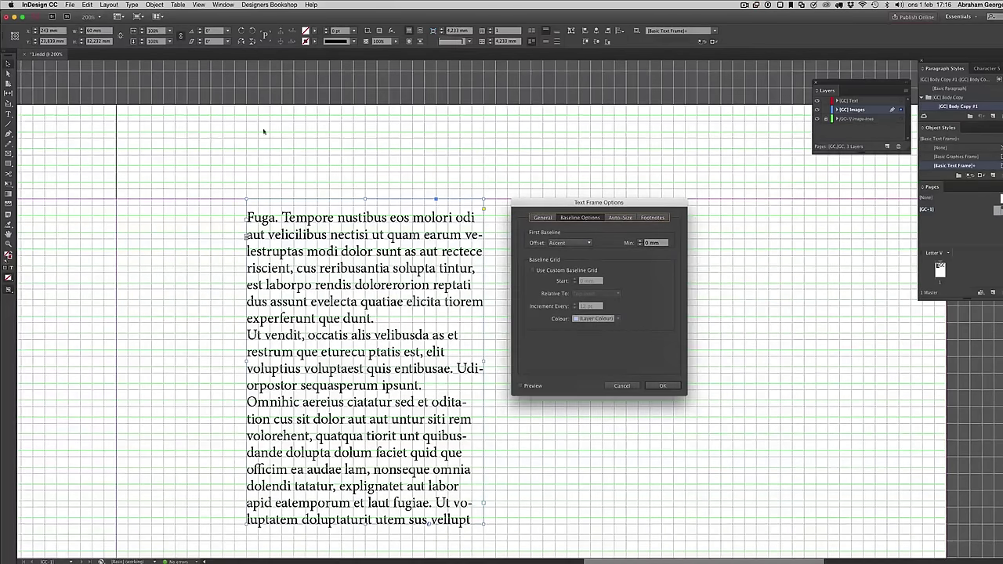
click(571, 243)
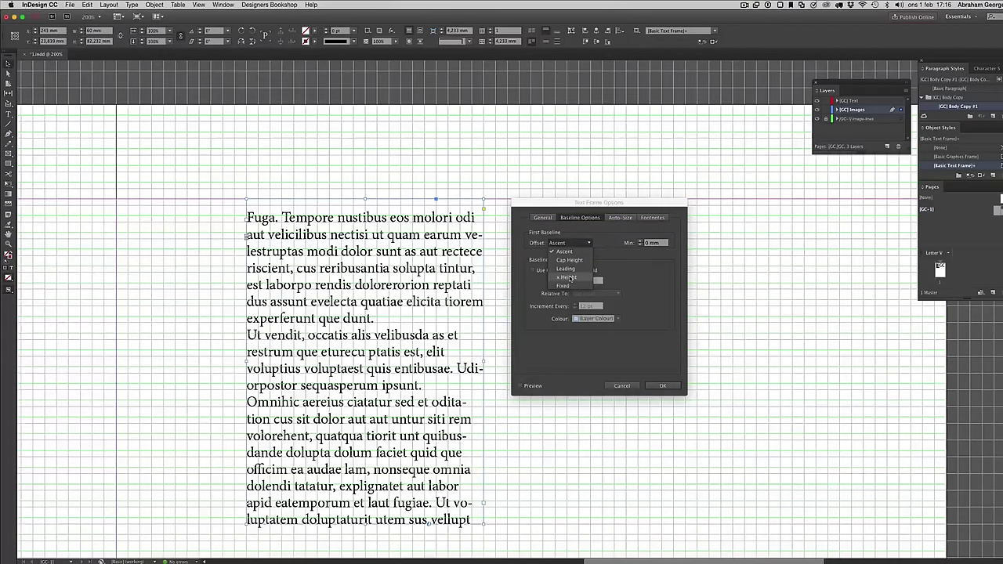
click(569, 278)
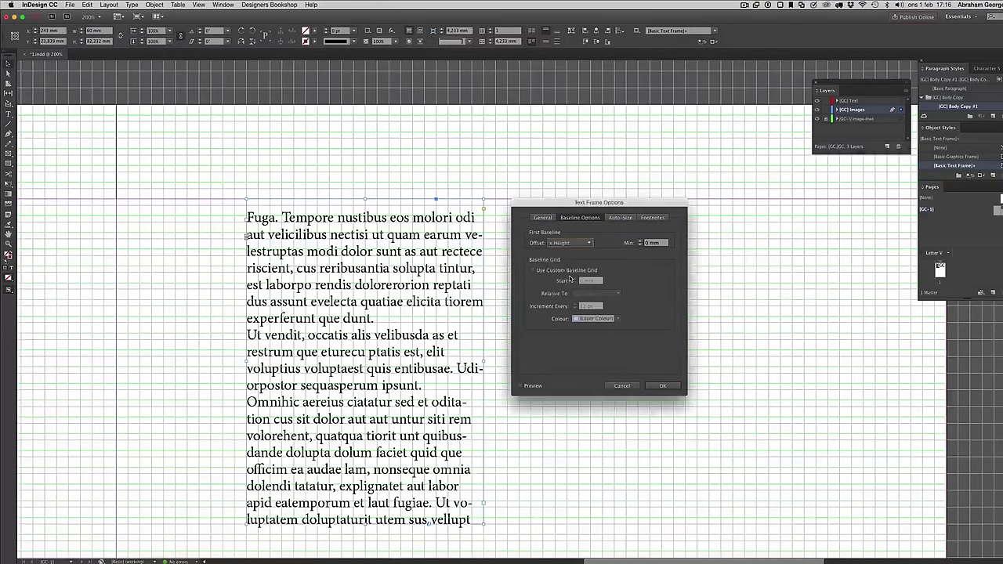
click(533, 386)
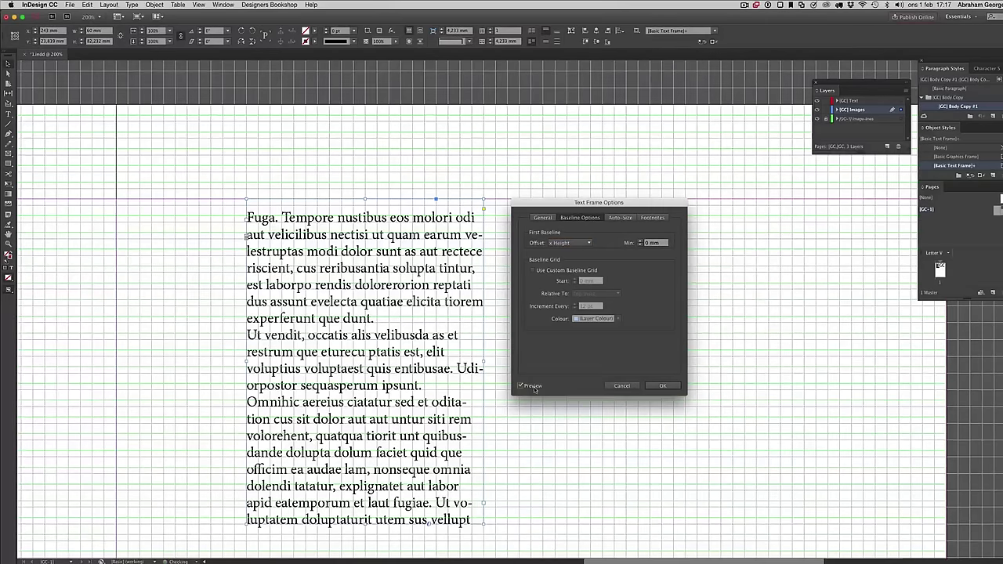
Compare the Fixed, x Height, Leading and Ascent first baseline offsets on the text frame
click(580, 242)
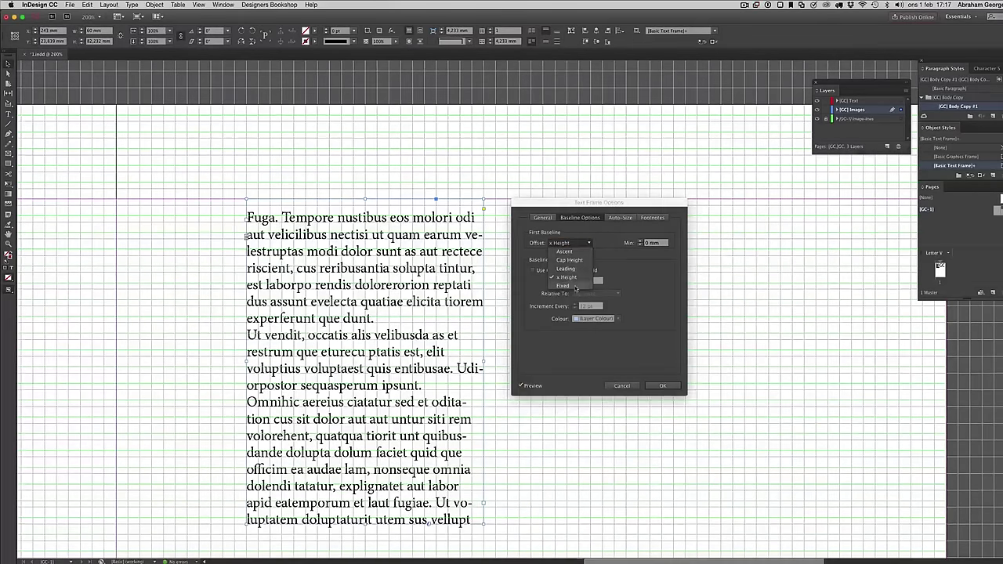
click(574, 287)
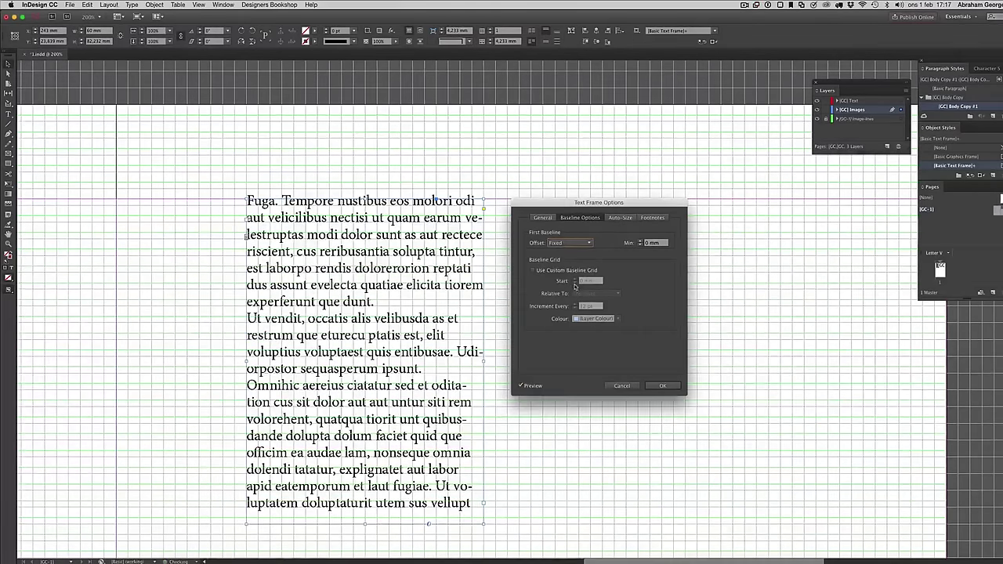
click(564, 243)
click(567, 278)
click(562, 243)
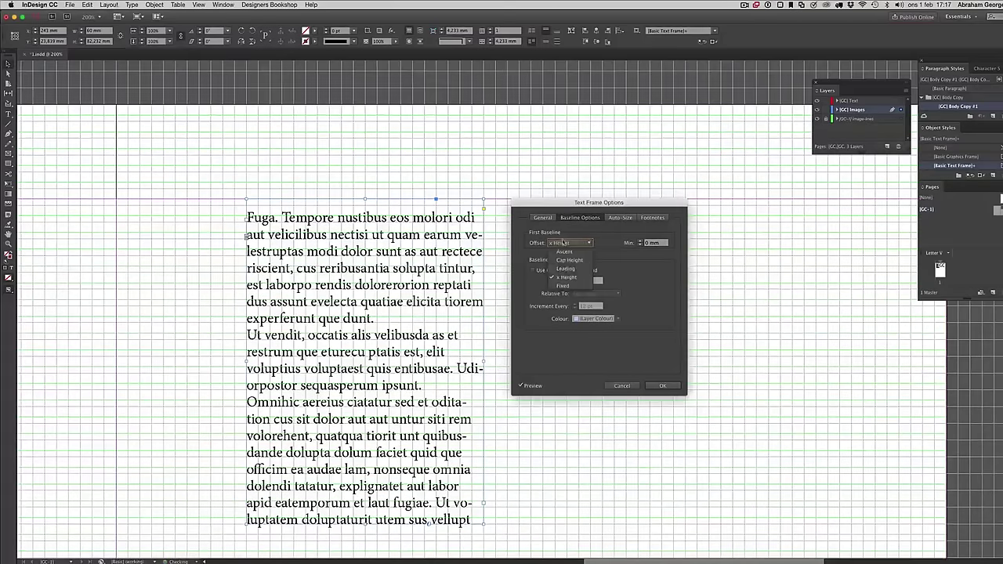
click(565, 267)
click(564, 243)
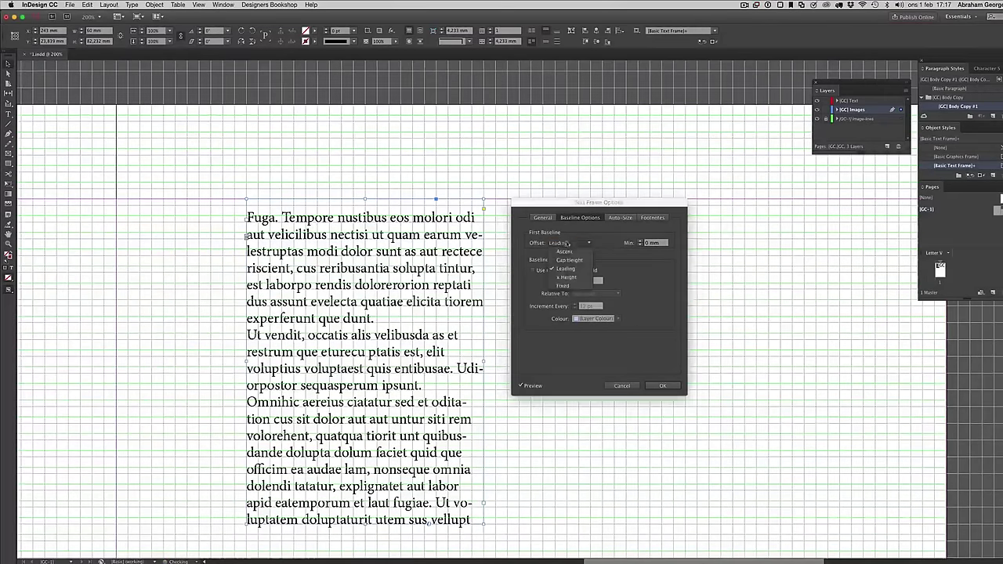
click(564, 251)
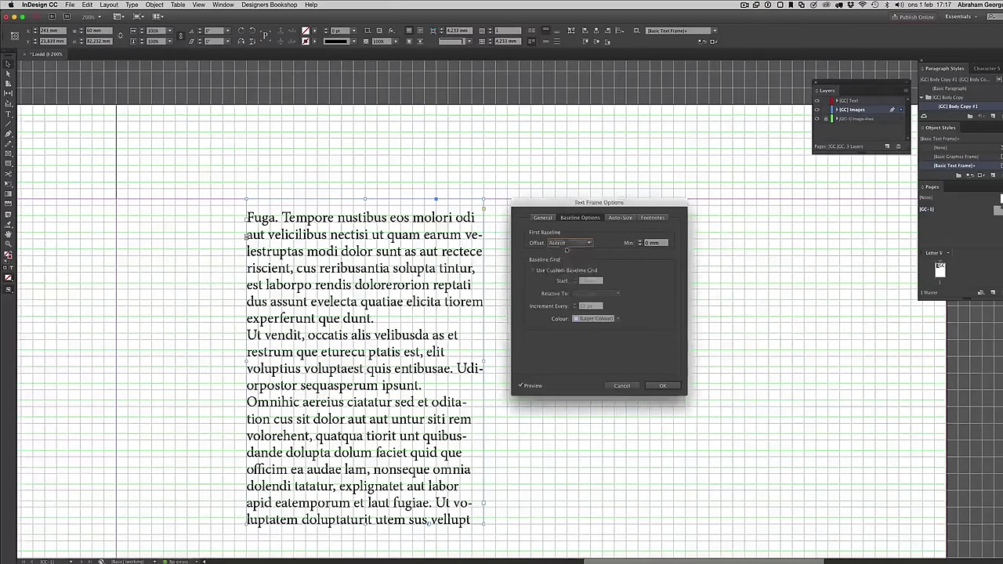
Set the text frame's first baseline offset to Fixed and apply it
click(564, 243)
click(566, 288)
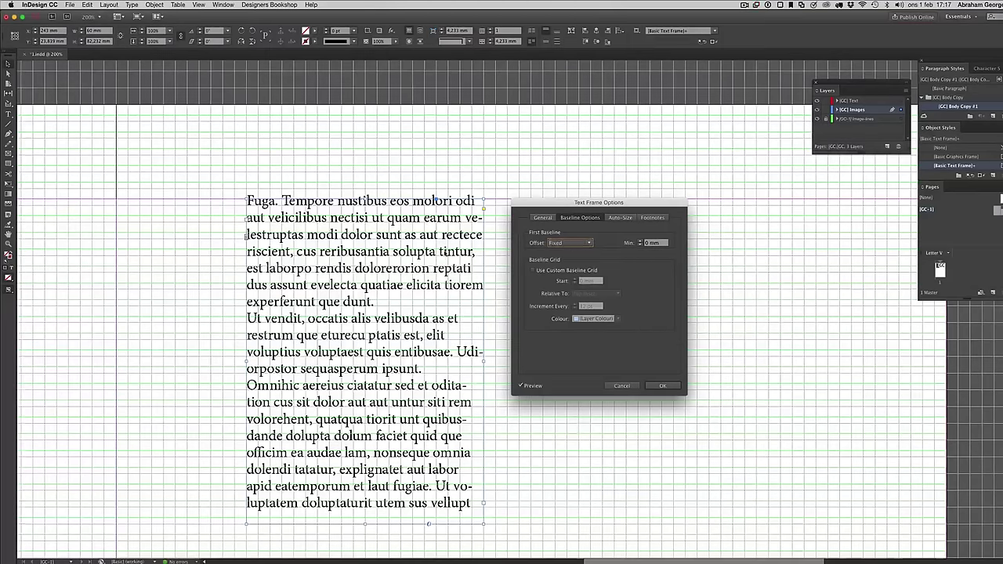
click(662, 386)
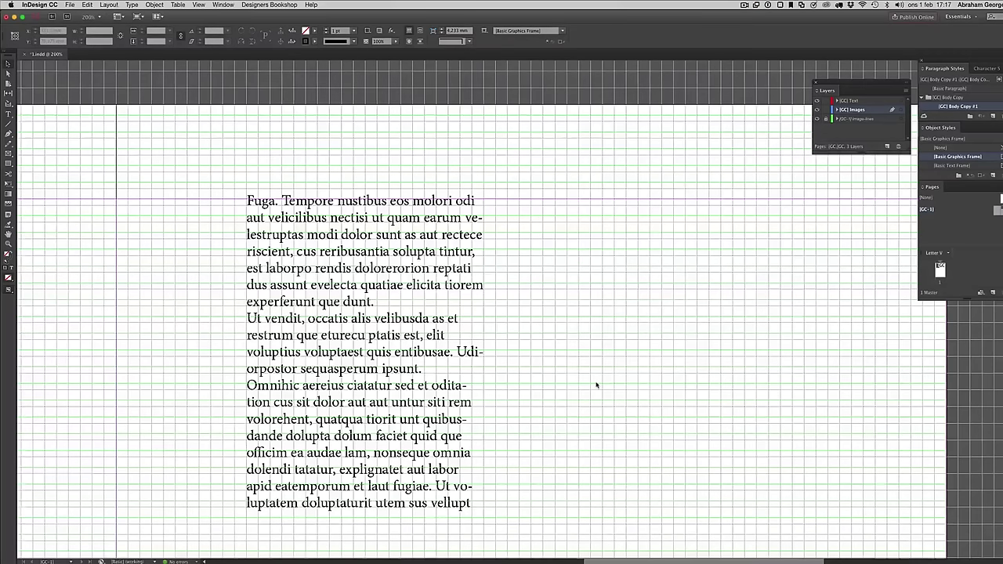
Draw a black-filled rectangle frame about 42 by 48.29 mm beside the text, with its upper edge on the top margin and lower edge on a baseline
key(super+minus)
key(super+minus)
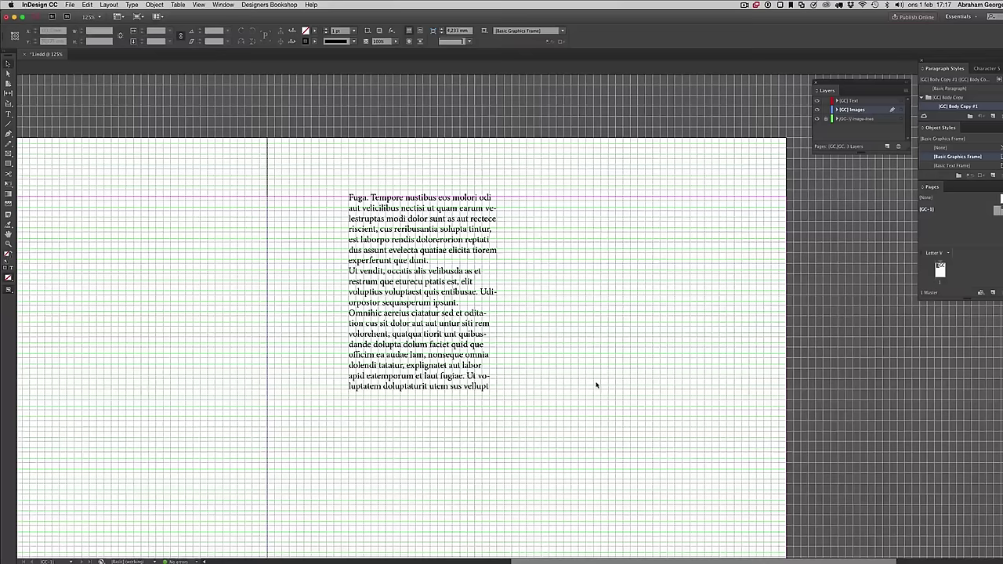
scroll(596, 384, right, 5)
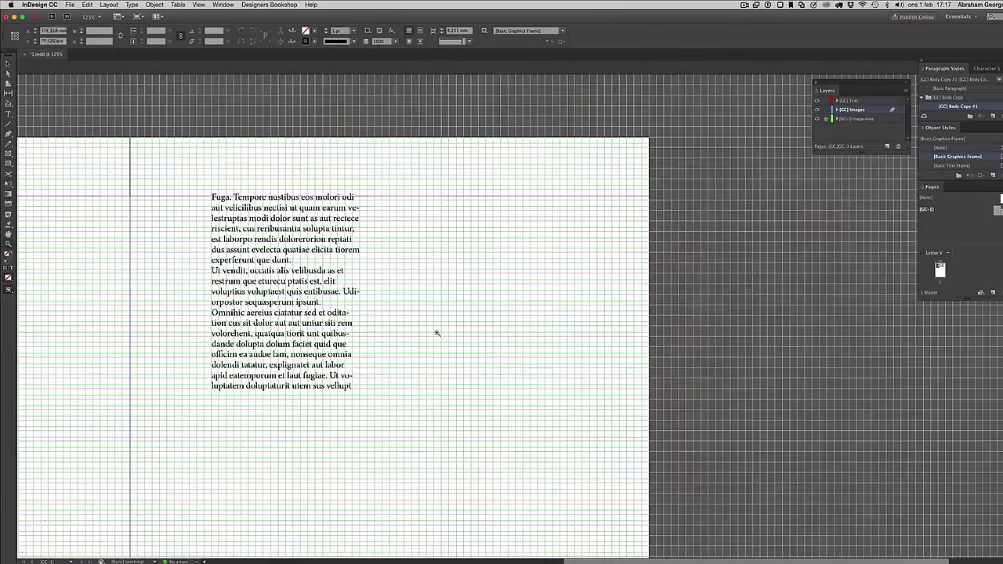
key(super+equal)
key(super+equal)
scroll(495, 300, right, 5)
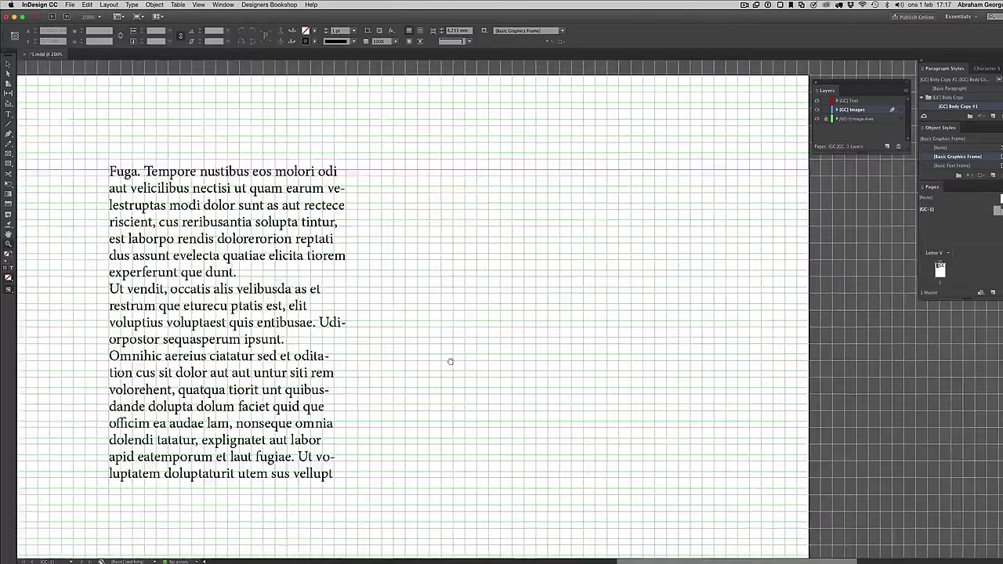
key(slash)
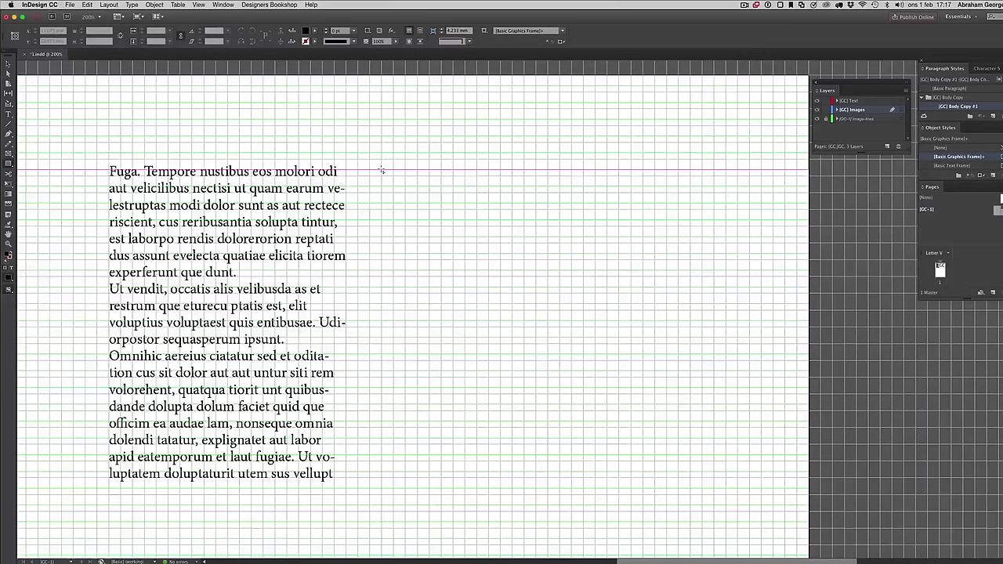
drag(381, 170, 413, 189)
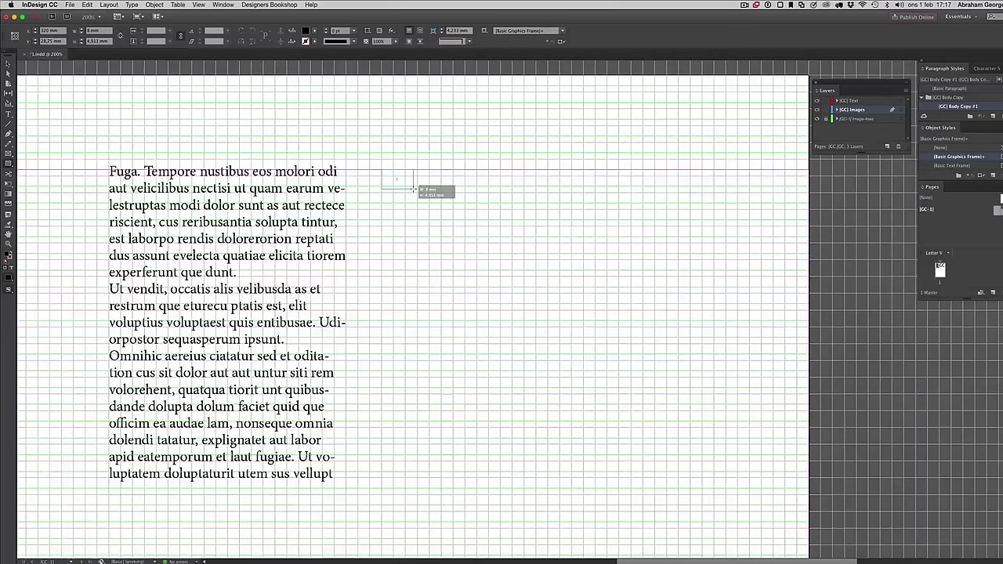
drag(413, 189, 548, 362)
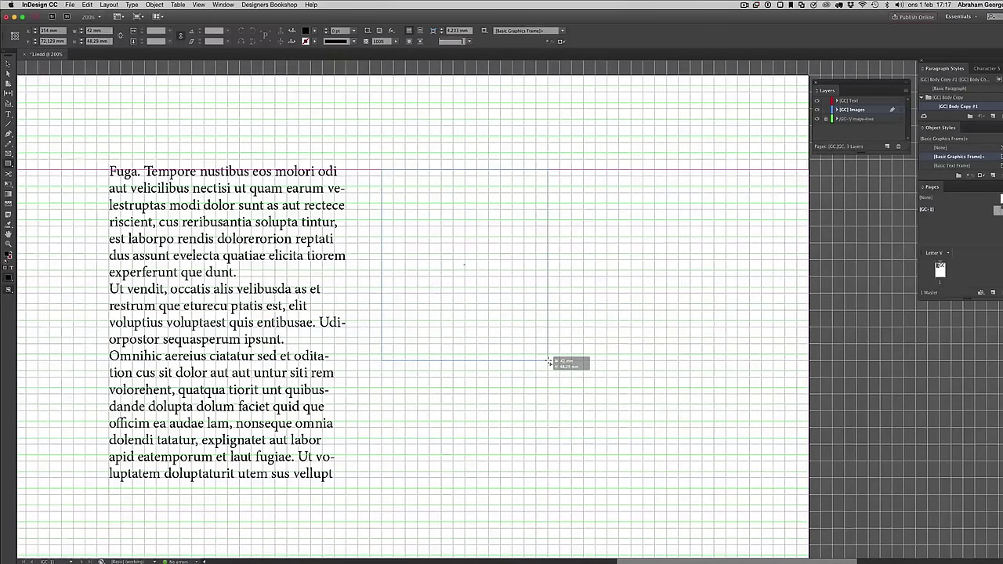
drag(547, 362, 547, 361)
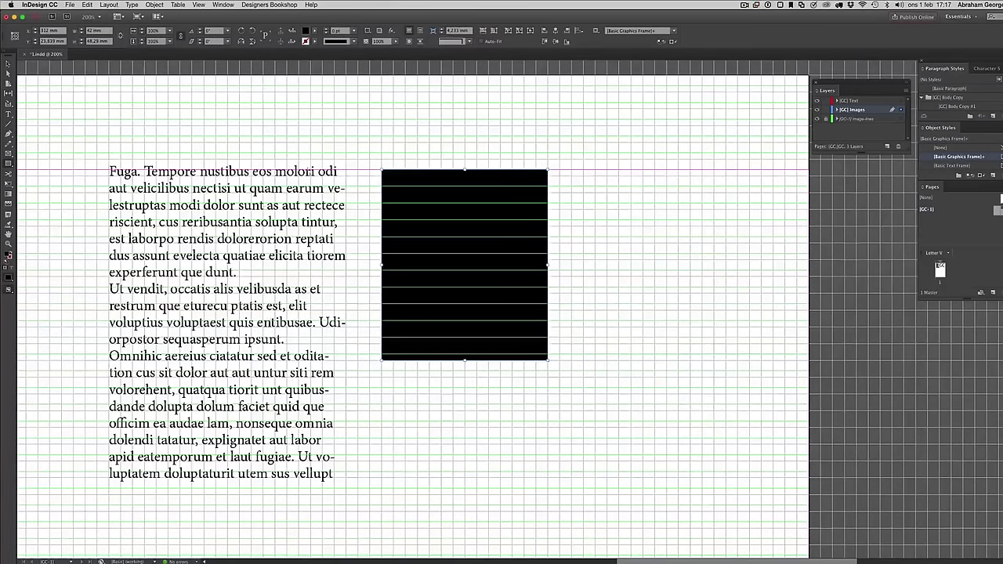
Examine the alignment of the black rectangle and the text in preview mode, and return to the normal grid view
key(w)
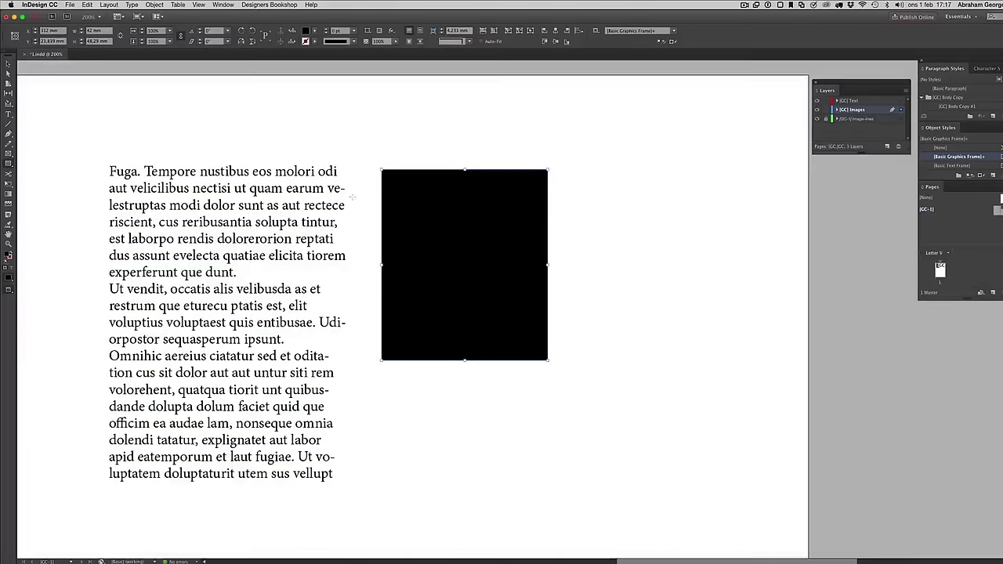
click(354, 198)
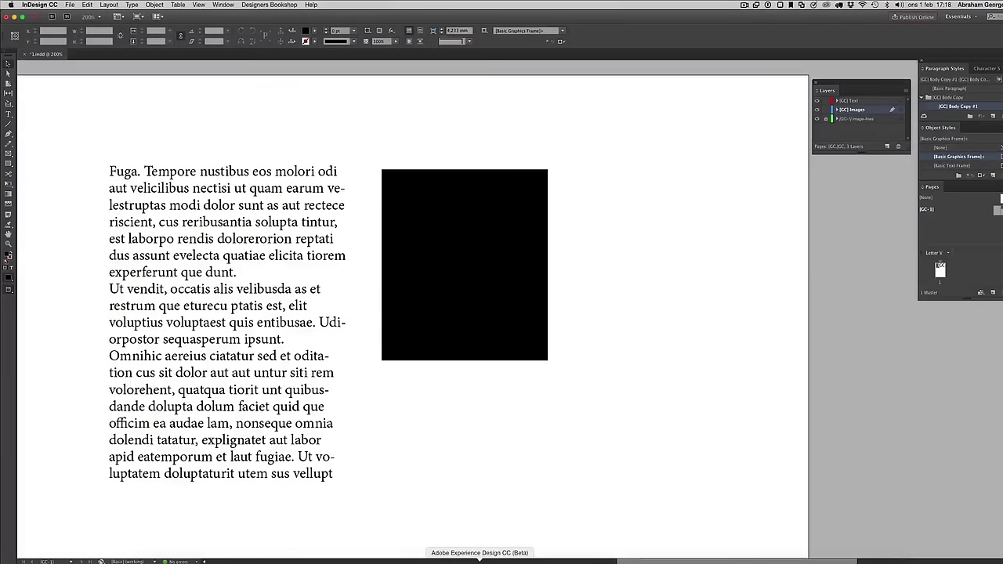
key(w)
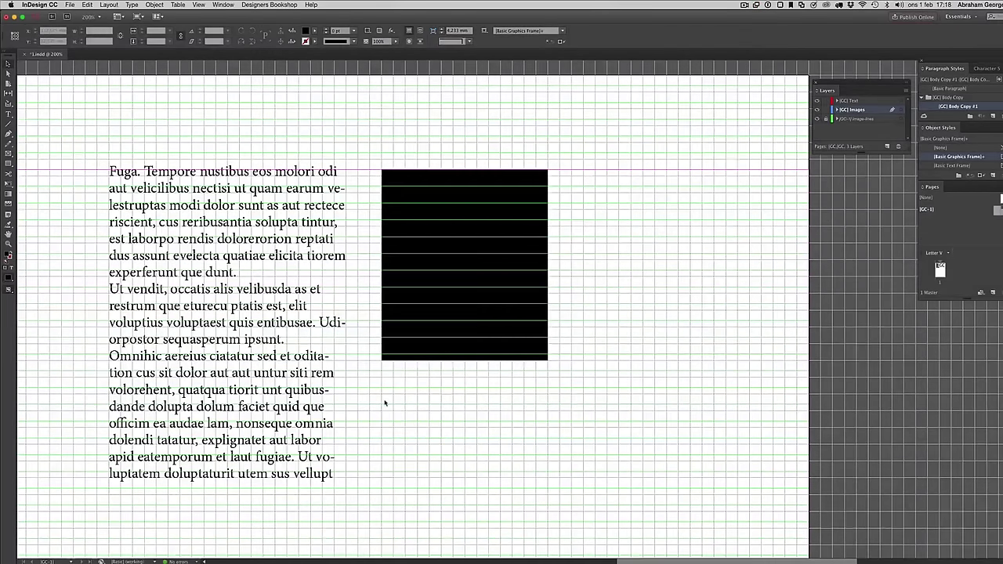
Close the document and start a new one with Grid Calculator Pro Edition from Designers Bookshop
key(Return)
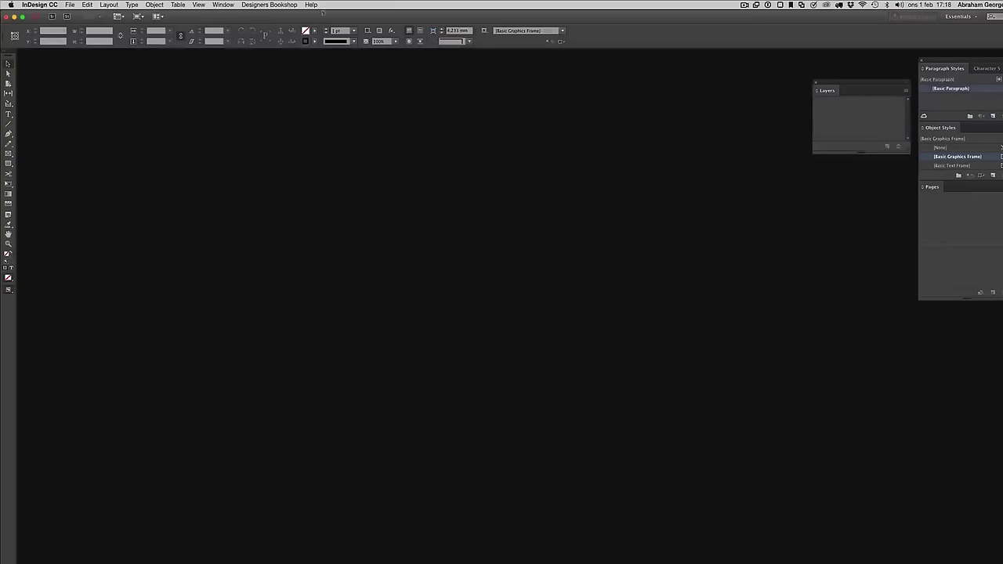
click(269, 4)
mouse_move(282, 15)
key(Return)
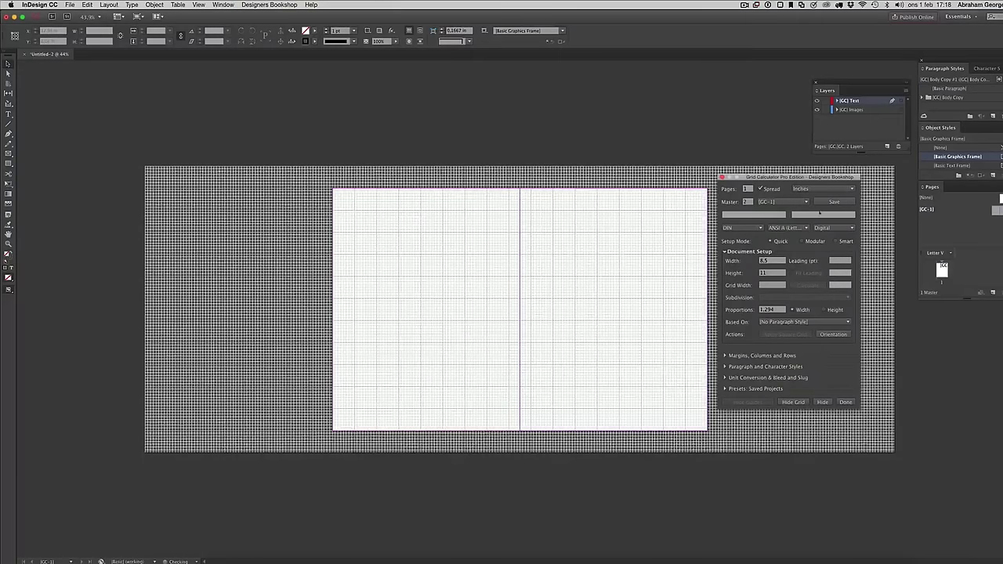
Set the new document's page format to A4 and its leading to 12 pt in Grid Calculator
click(740, 228)
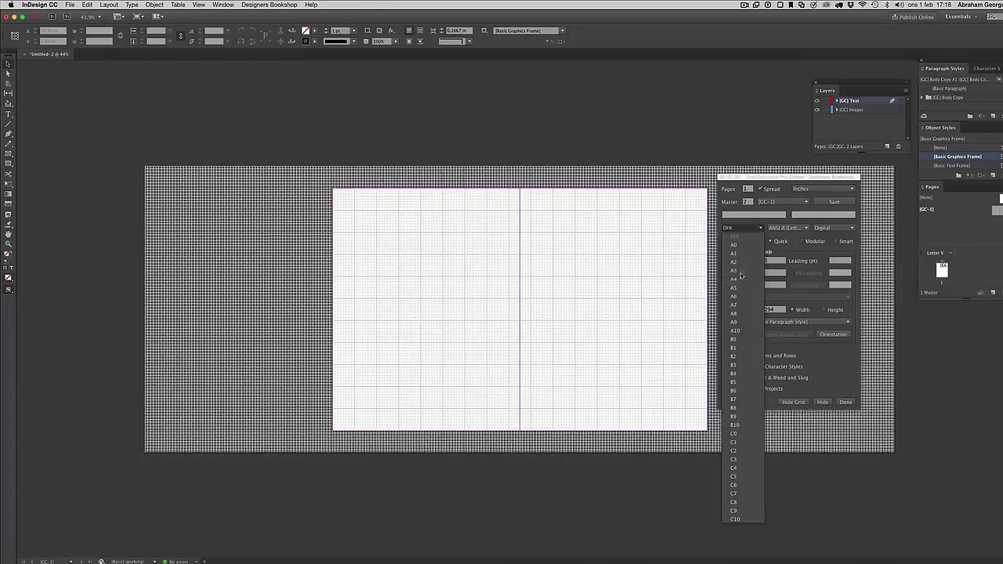
click(740, 281)
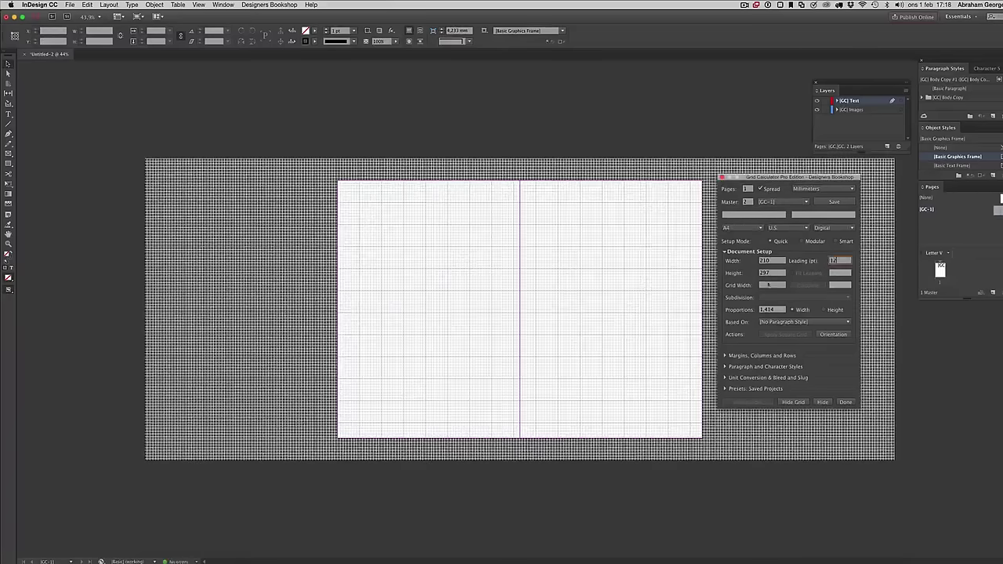
key(super+1)
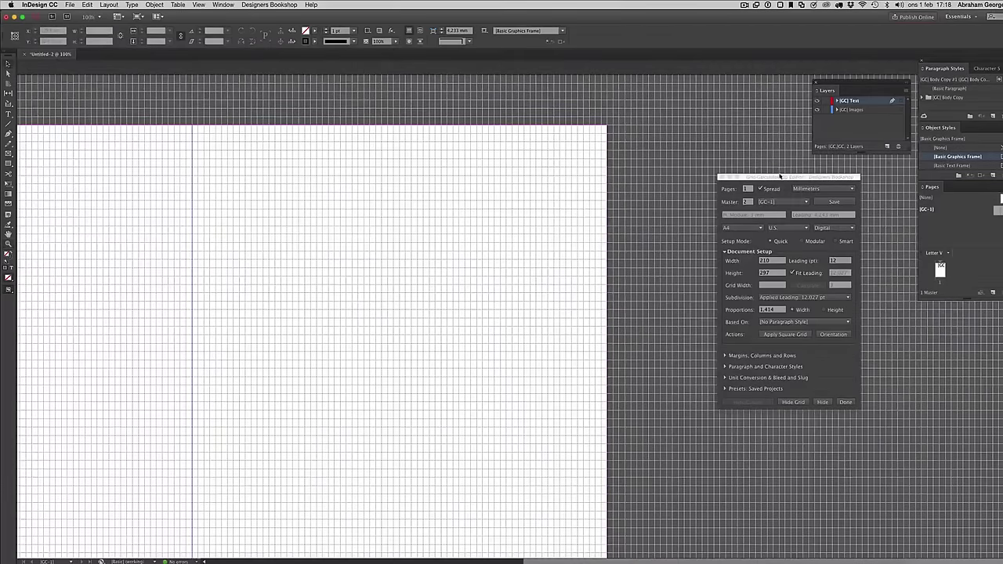
drag(780, 176, 690, 163)
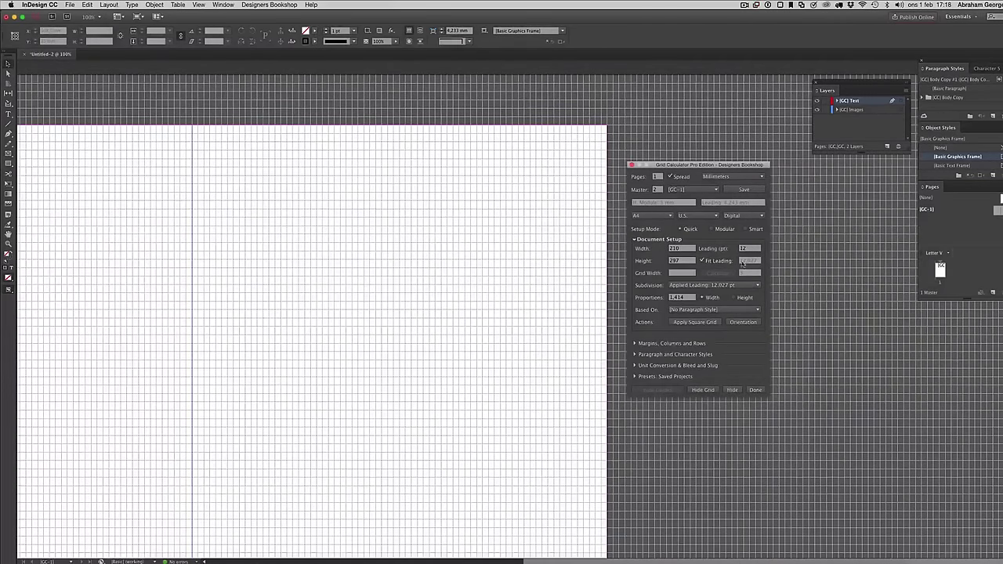
click(673, 377)
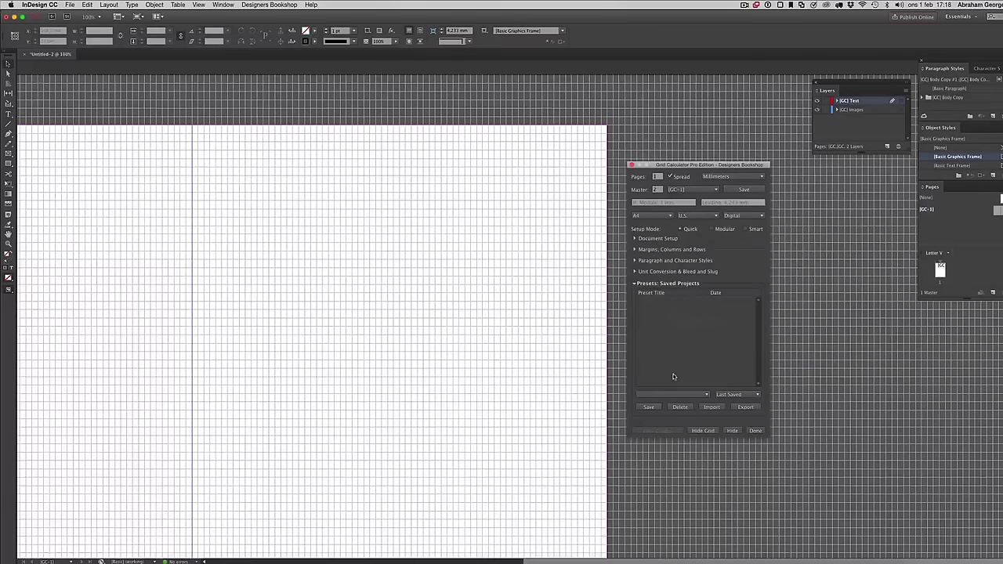
click(665, 239)
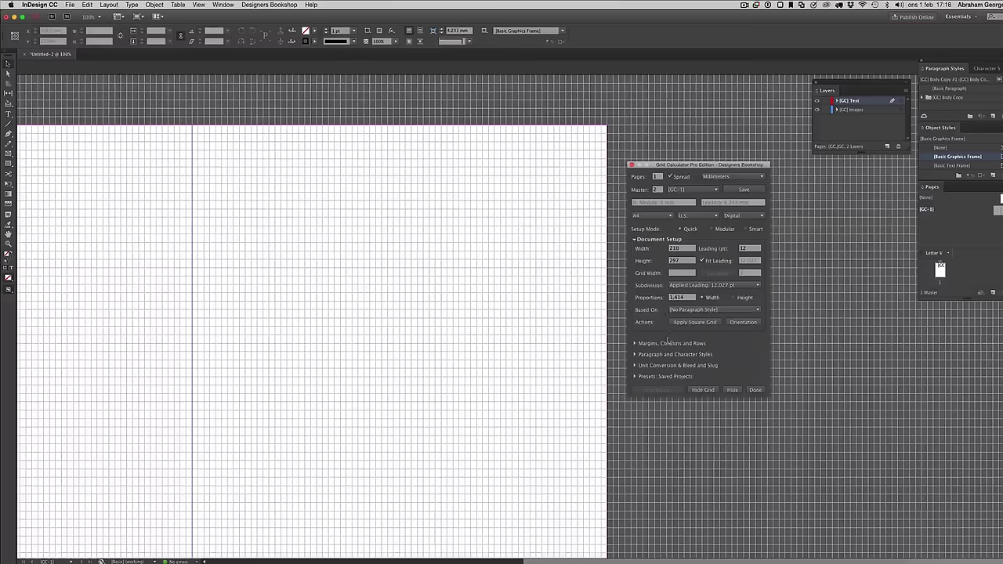
Set the top, bottom, inner and outer margins to 5 and divide the type area into 2 columns (29 lines) with a 2-line gutter
click(668, 343)
click(652, 273)
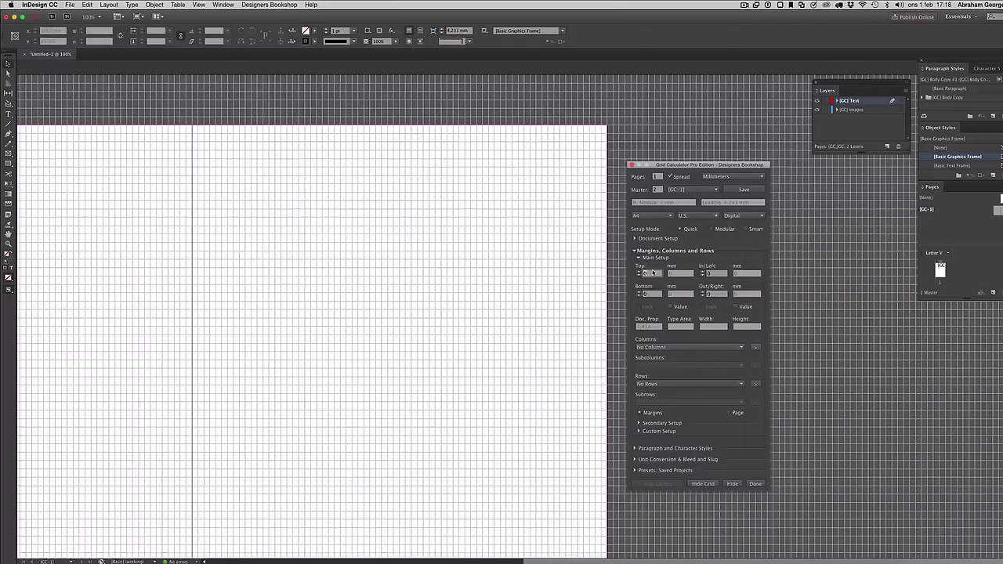
text(5)
key(Tab)
text(5)
key(Tab)
key(Tab)
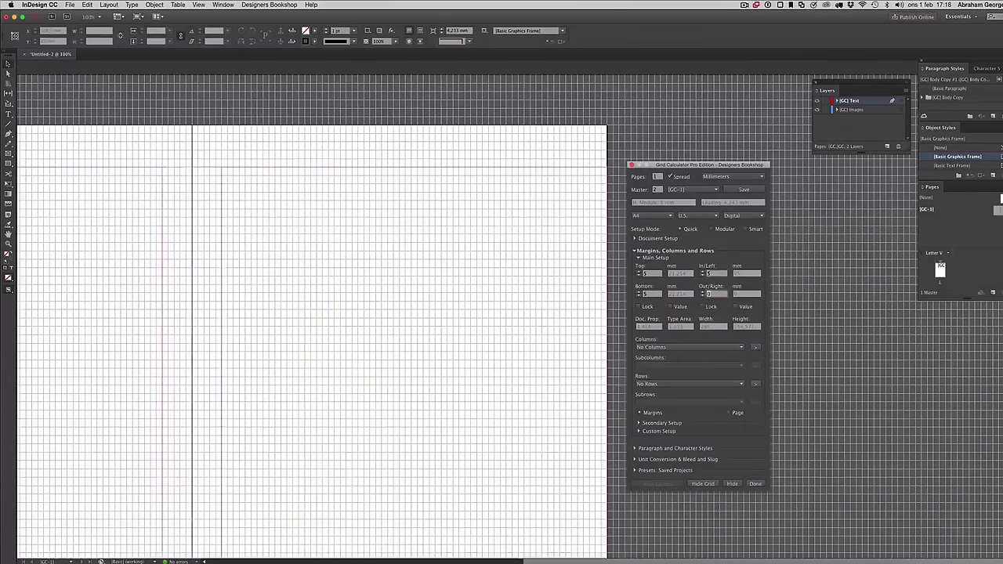
text(5)
key(Tab)
click(662, 349)
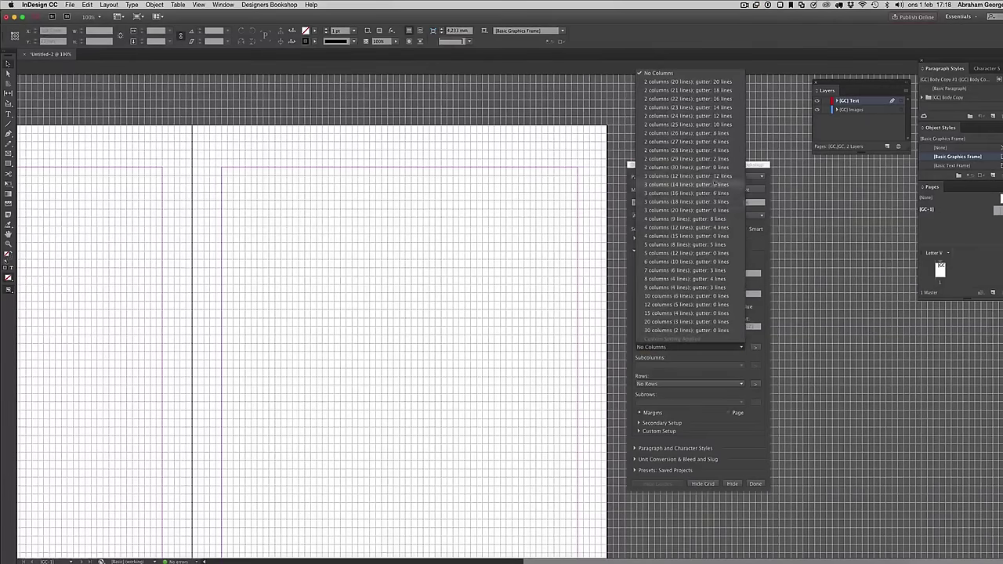
click(678, 158)
Change the bottom margin to 6 and divide the type area into 4 rows (14 lines) with a 1-line gutter
click(678, 385)
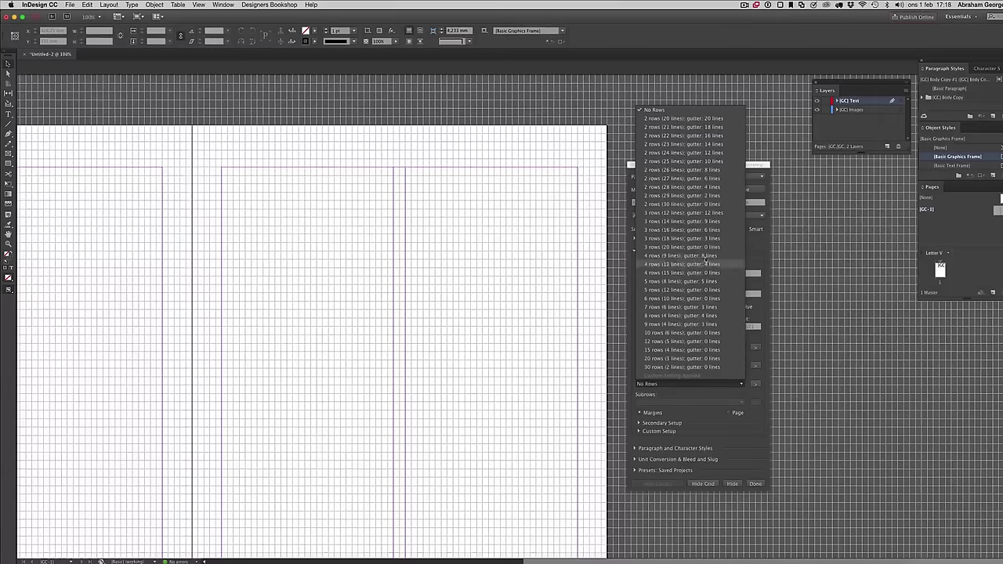
click(719, 432)
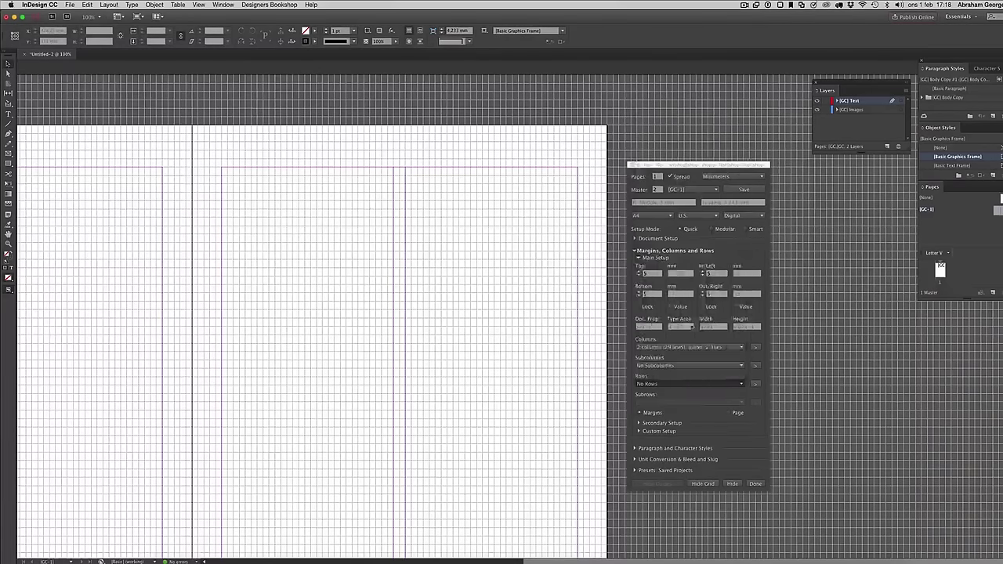
click(651, 274)
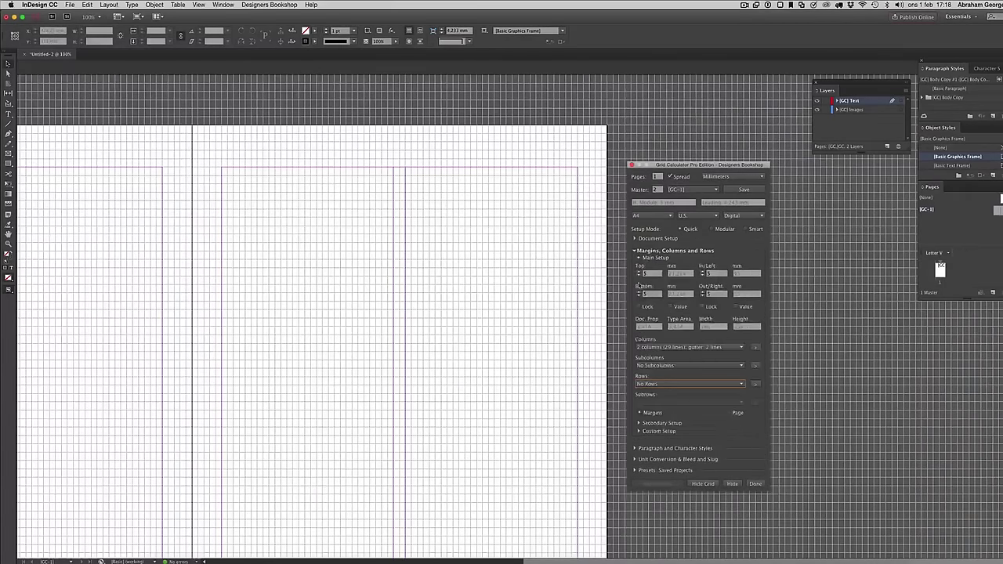
click(664, 385)
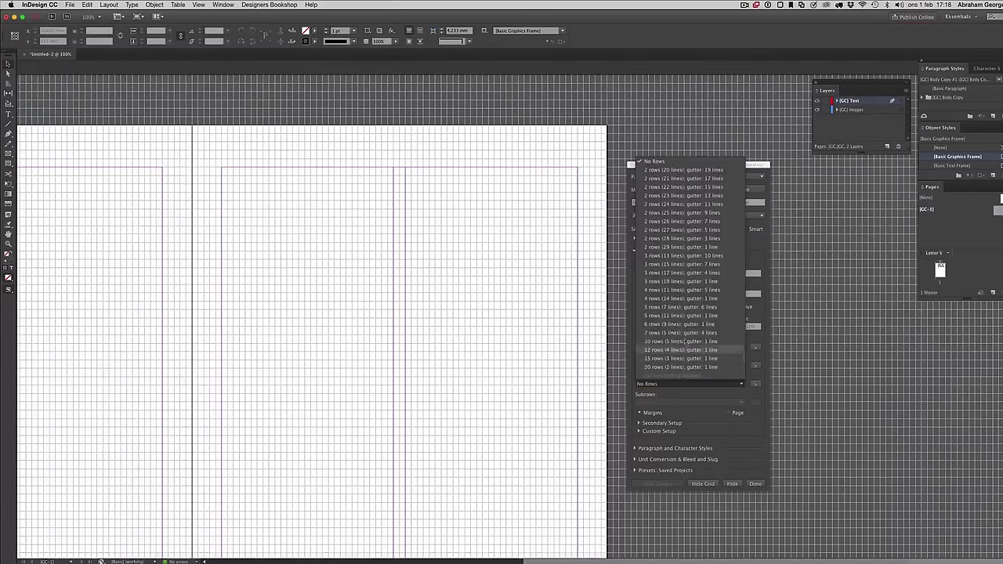
click(682, 305)
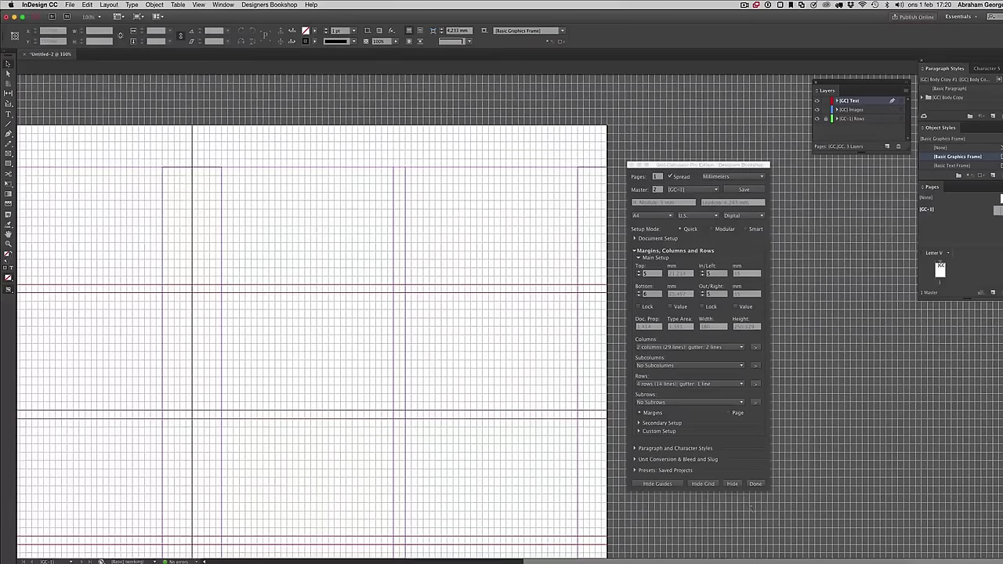
Compare the baseline grid with the document grid, and check the layout with the row guides hidden and shown
click(704, 483)
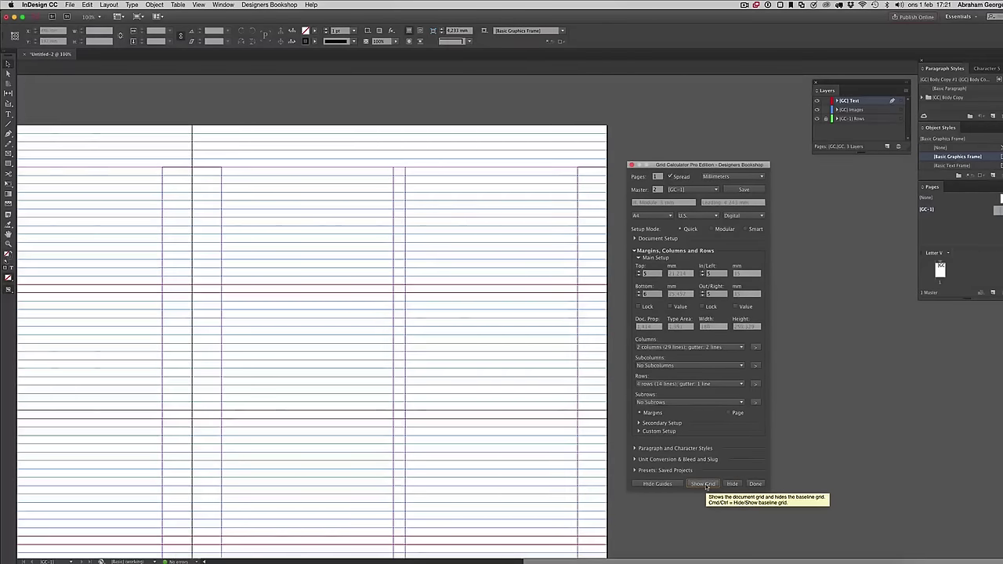
click(703, 483)
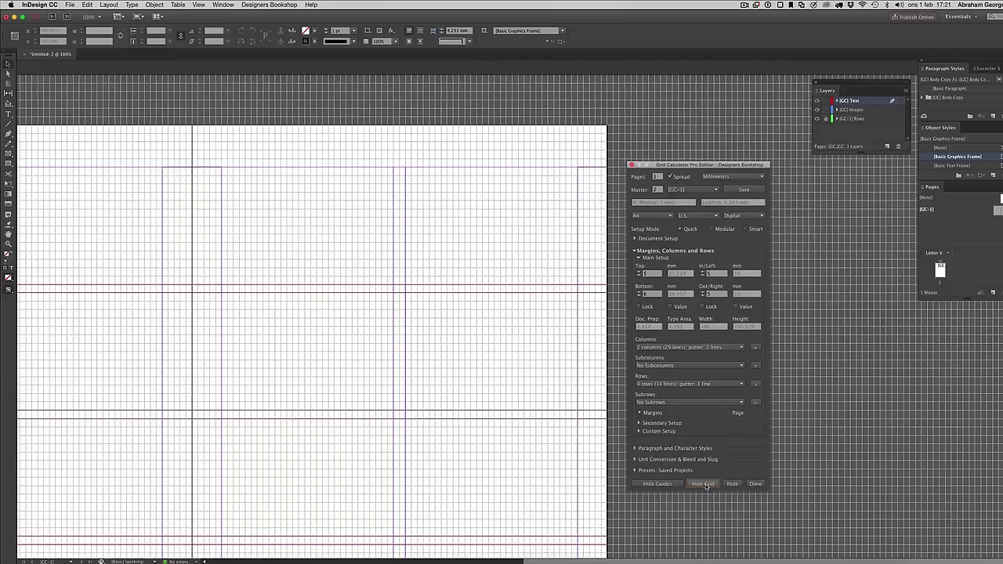
click(660, 483)
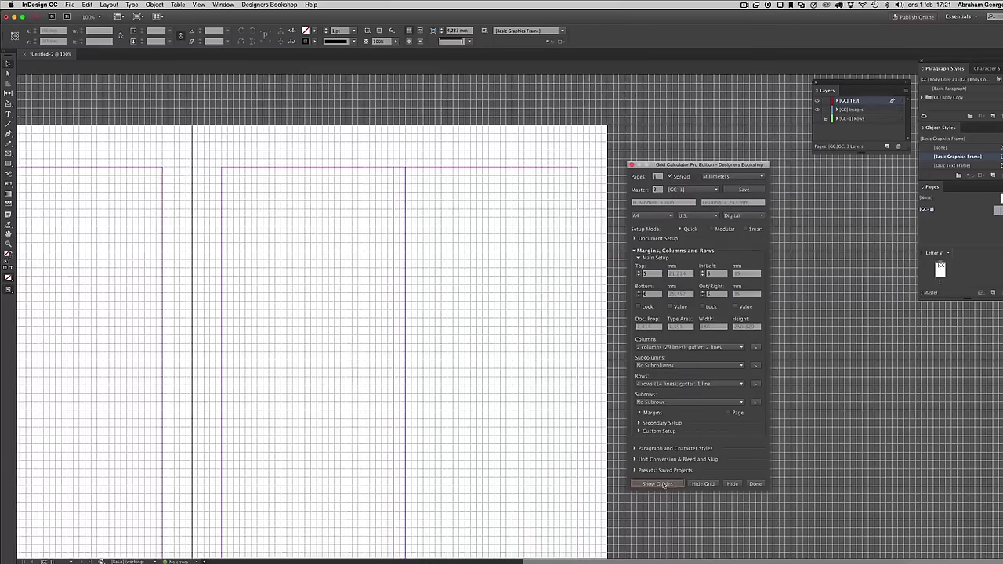
click(663, 484)
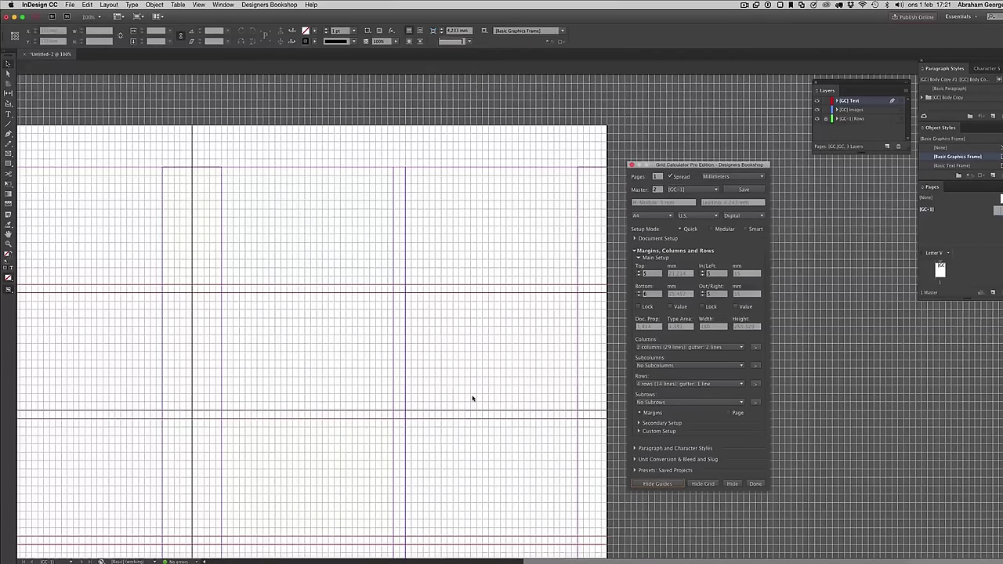
Add a new master to the document in Grid Calculator and switch back to master [GC-1]
click(698, 191)
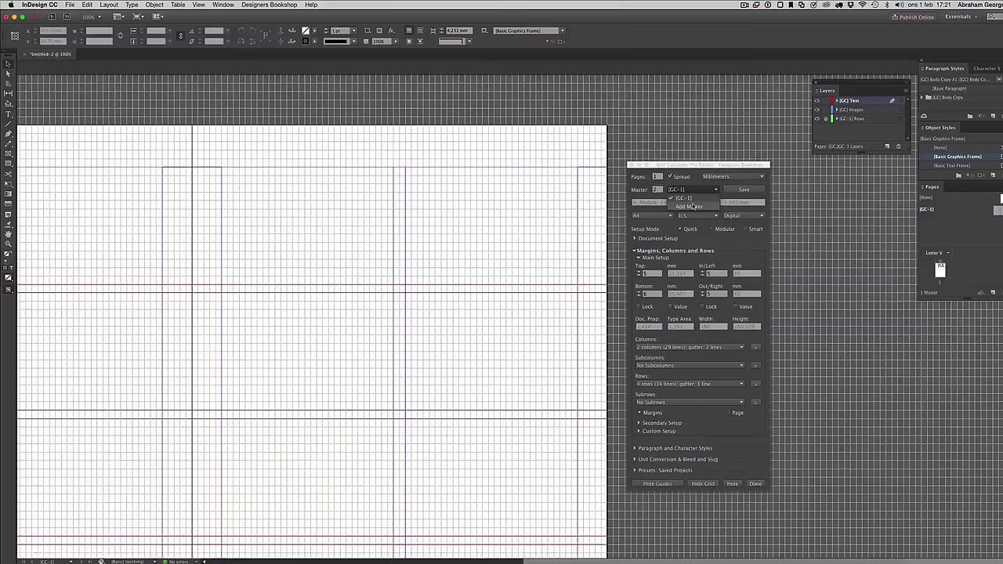
click(693, 206)
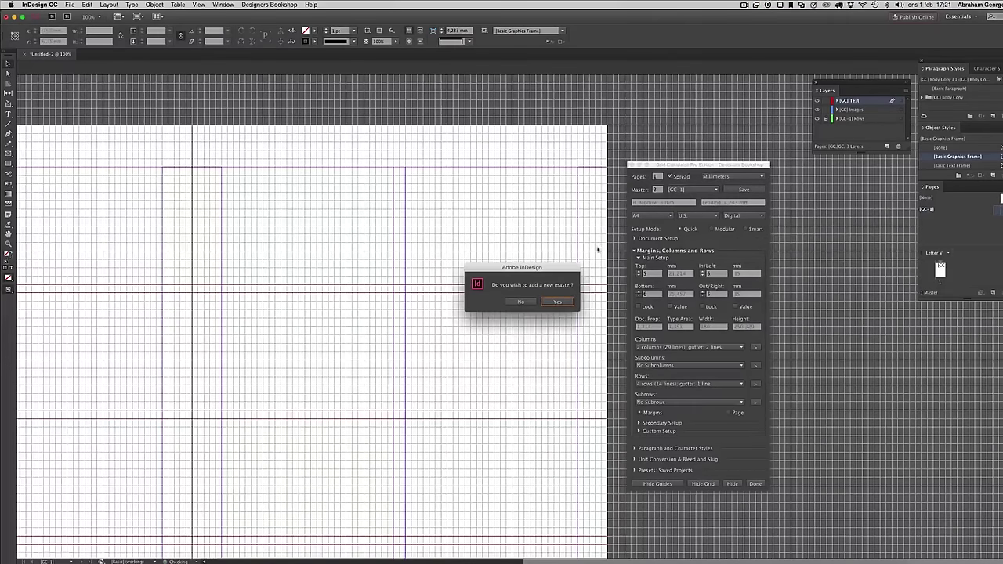
click(556, 303)
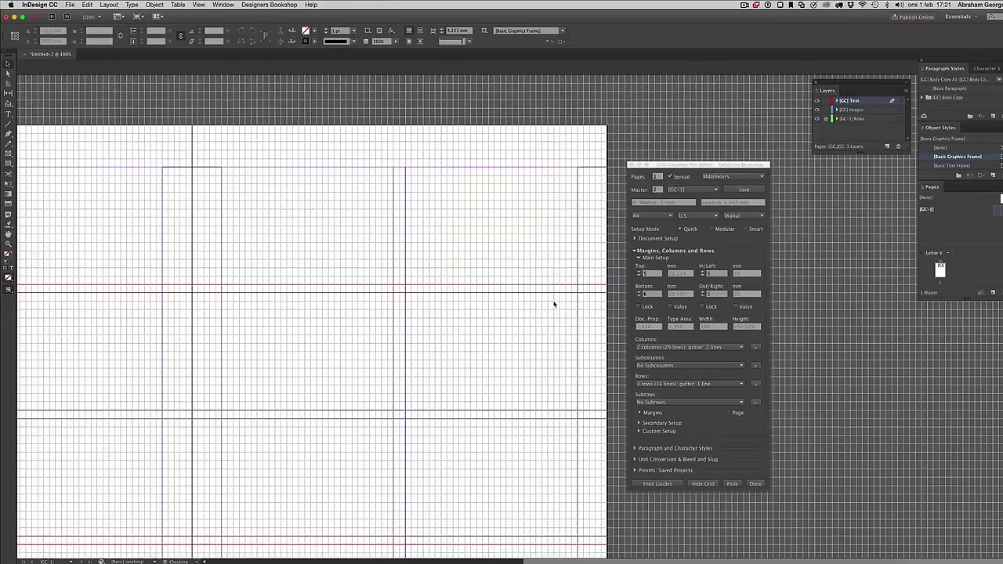
click(665, 238)
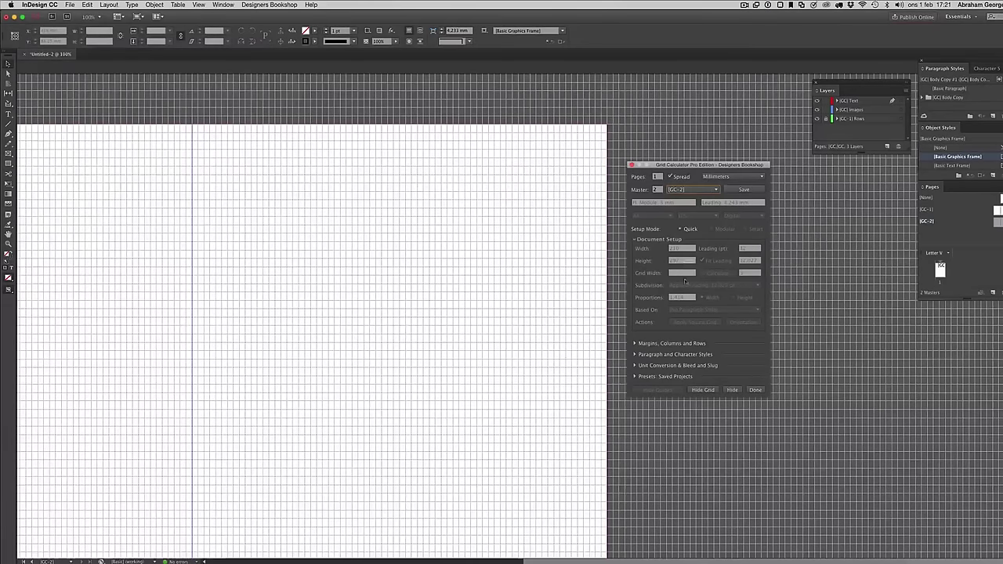
click(684, 191)
click(684, 200)
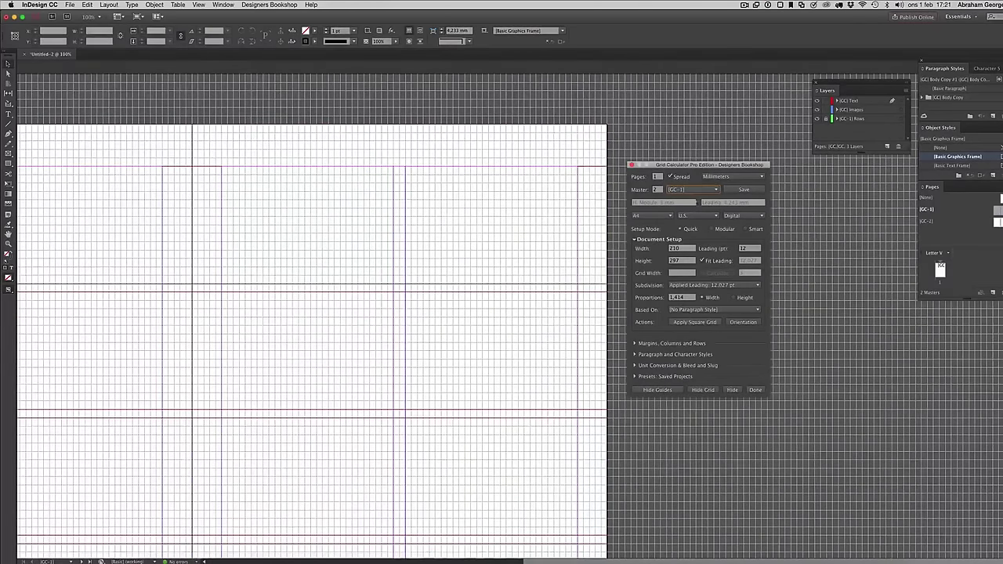
Switch to master [GC-2] and set its top margin to 7, bottom margin to 8, and inner and outer margins to 9
click(692, 190)
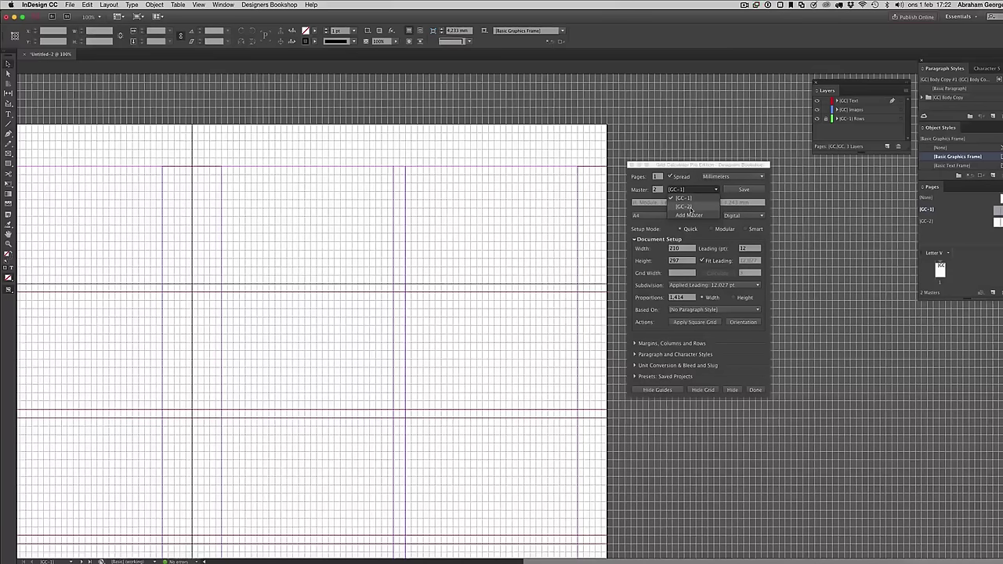
click(688, 207)
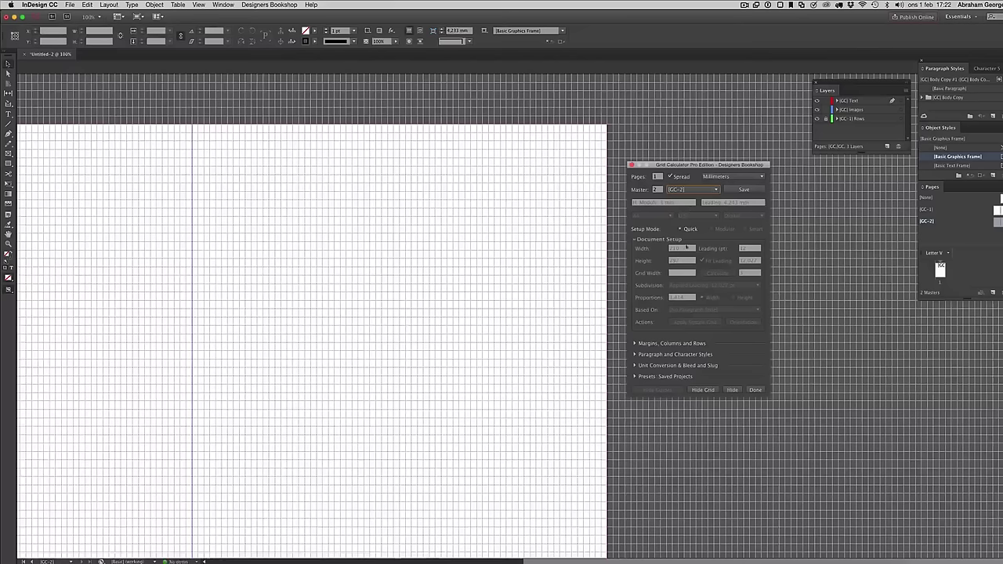
click(654, 344)
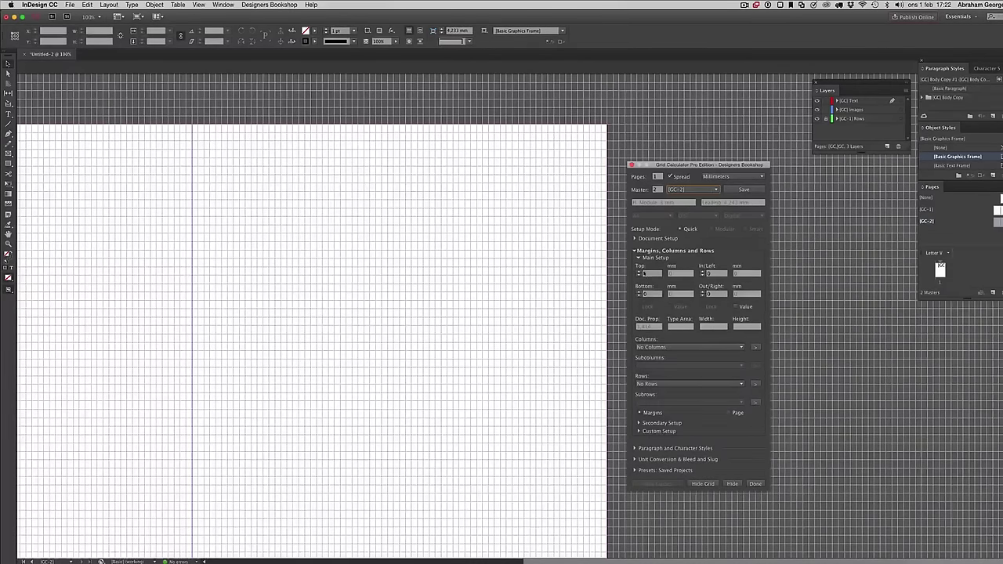
text(20)
key(Tab)
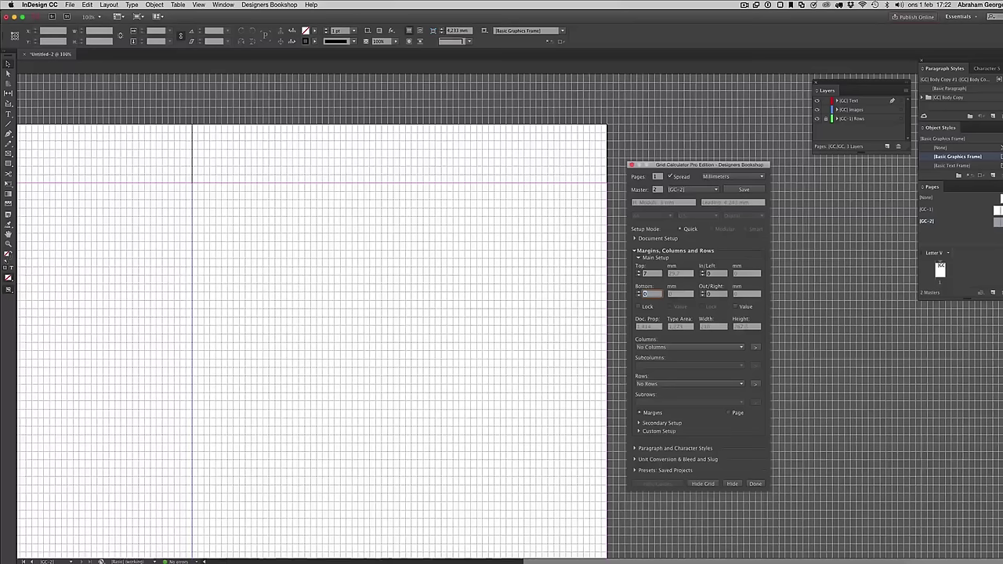
text(8)
key(Tab)
text(9)
key(Tab)
text(9)
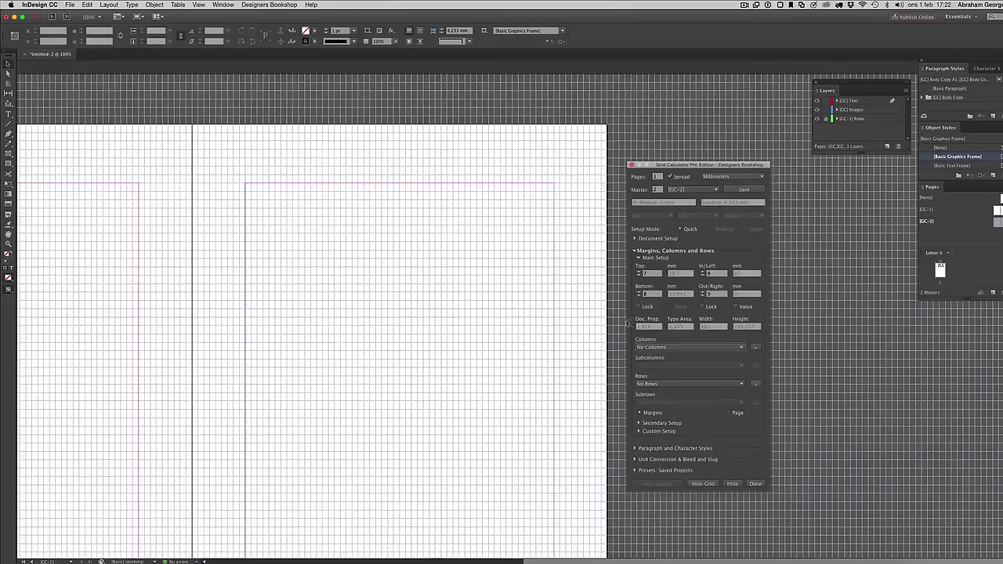
Divide master [GC-2] into 6 columns (7 lines) with a 2-line gutter and try to switch back to master [GC-1]
click(666, 347)
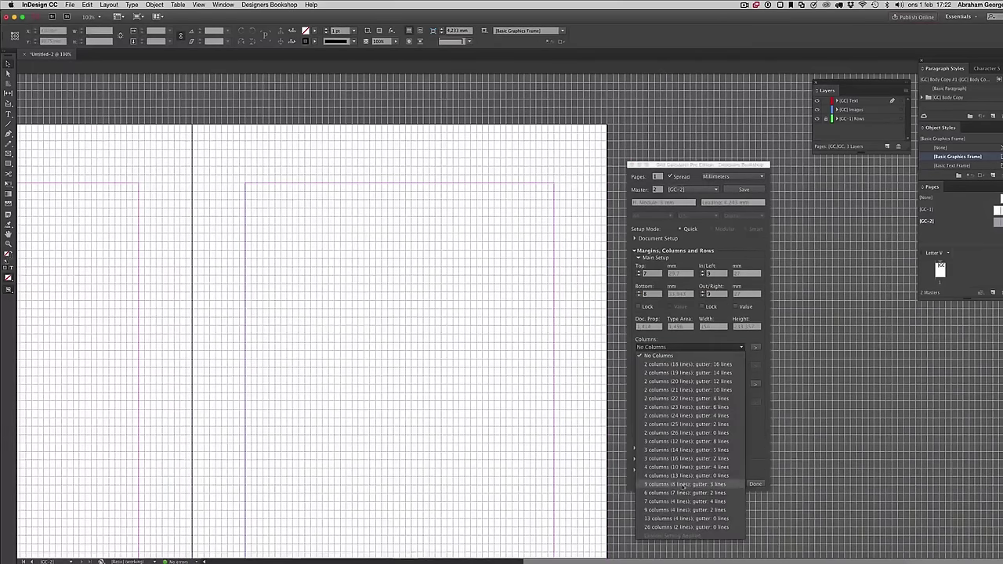
click(683, 492)
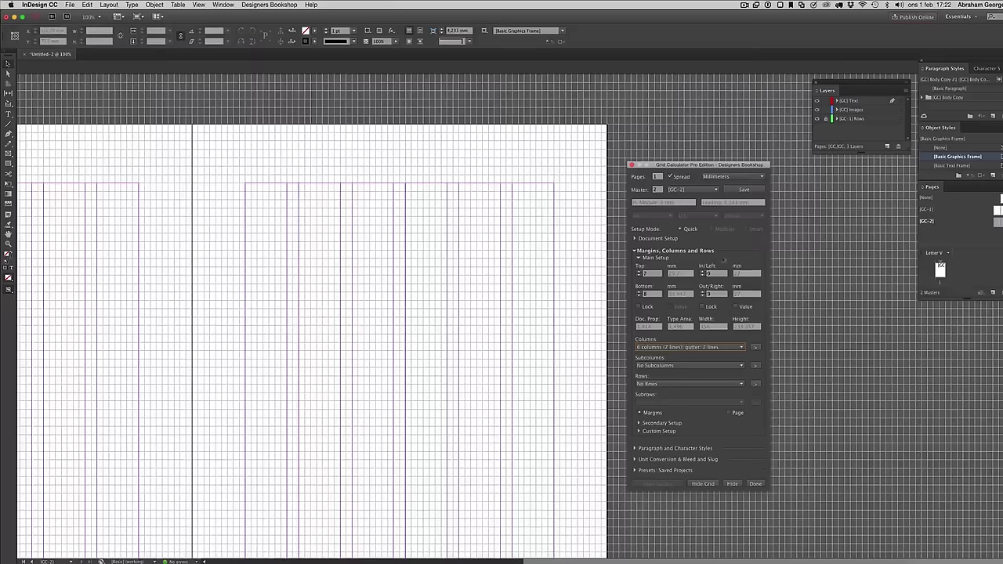
click(681, 190)
click(684, 195)
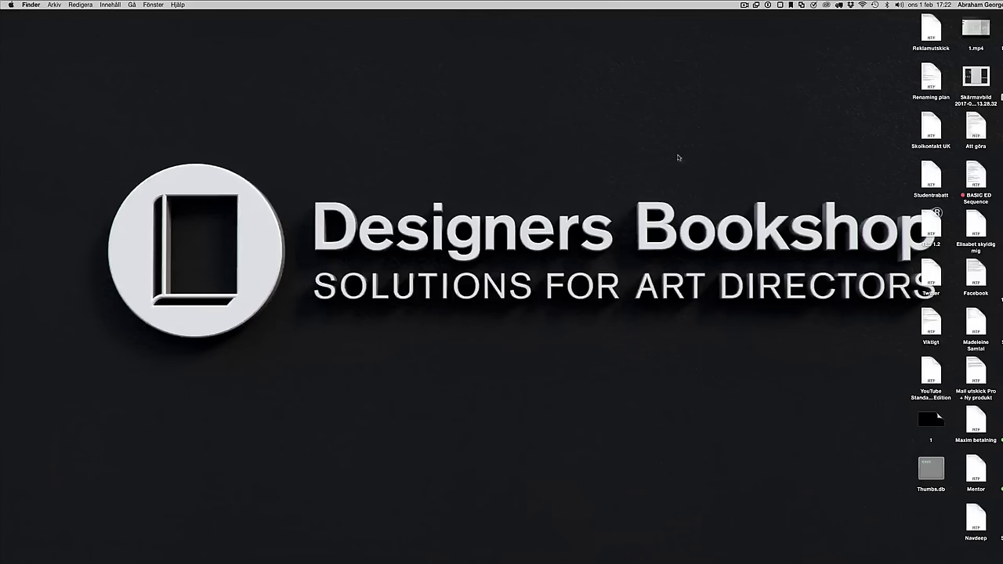
Reopen Grid Calculator Pro Edition to edit master [GC-1] of the existing document Untitled-1
click(480, 186)
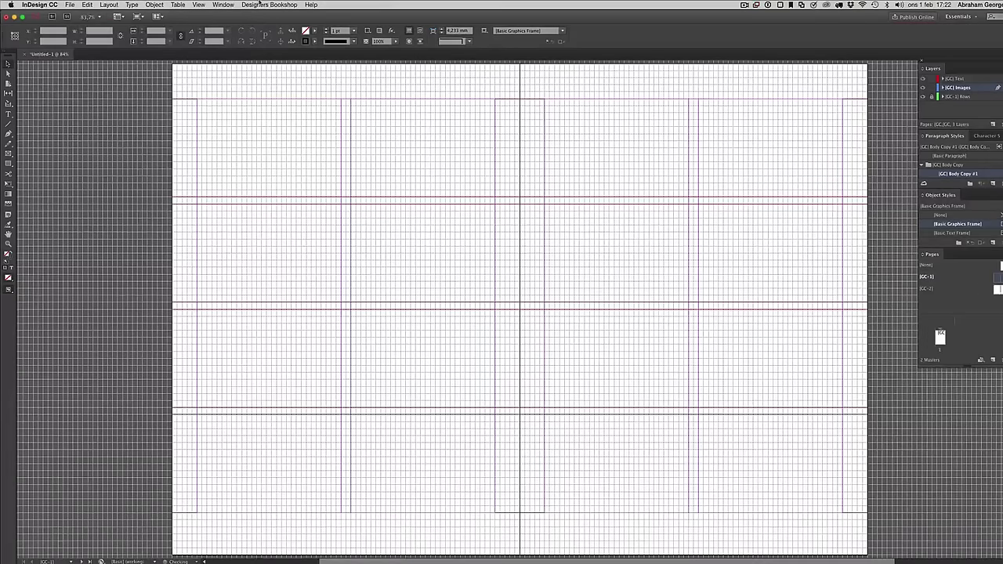
click(262, 5)
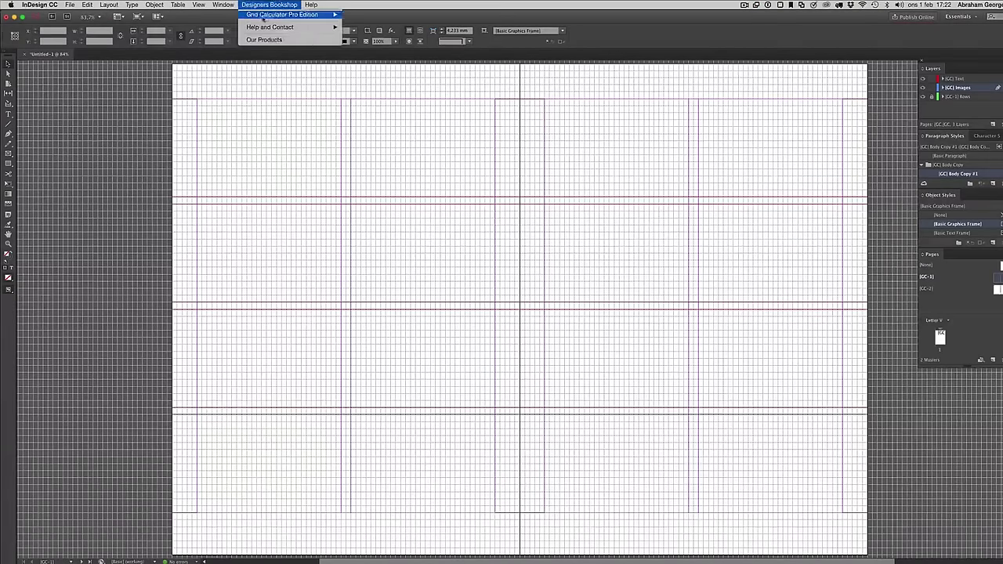
mouse_move(284, 14)
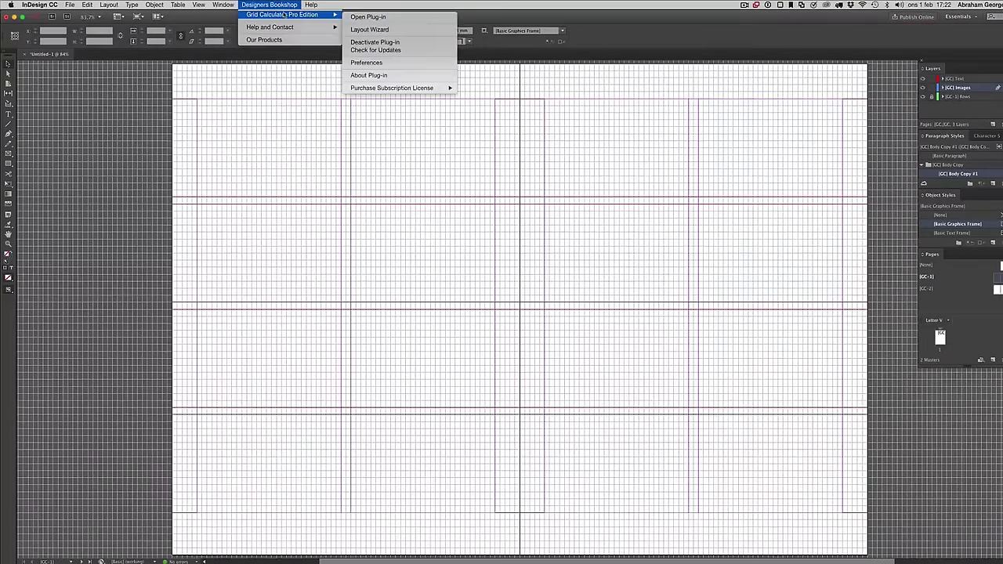
click(379, 19)
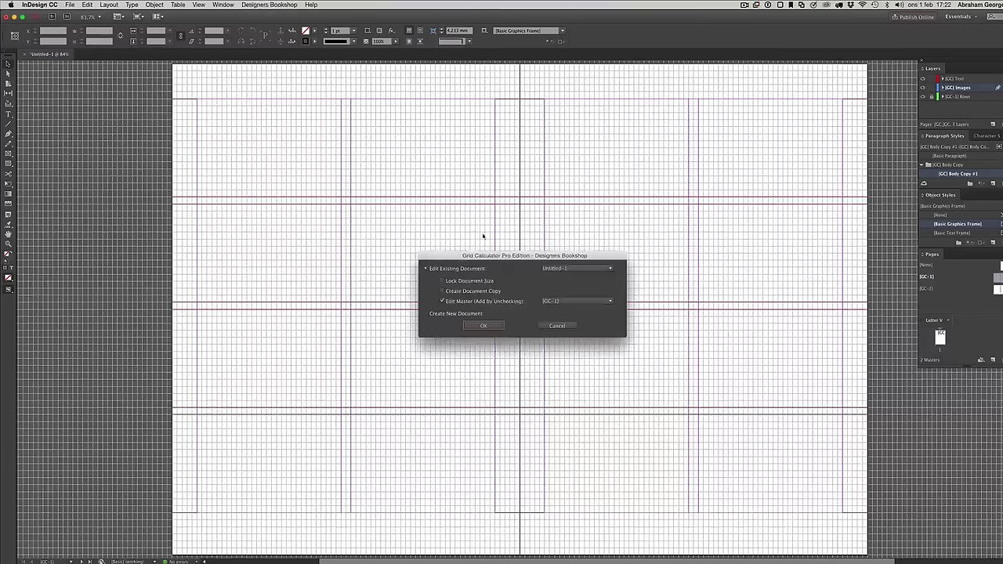
click(483, 324)
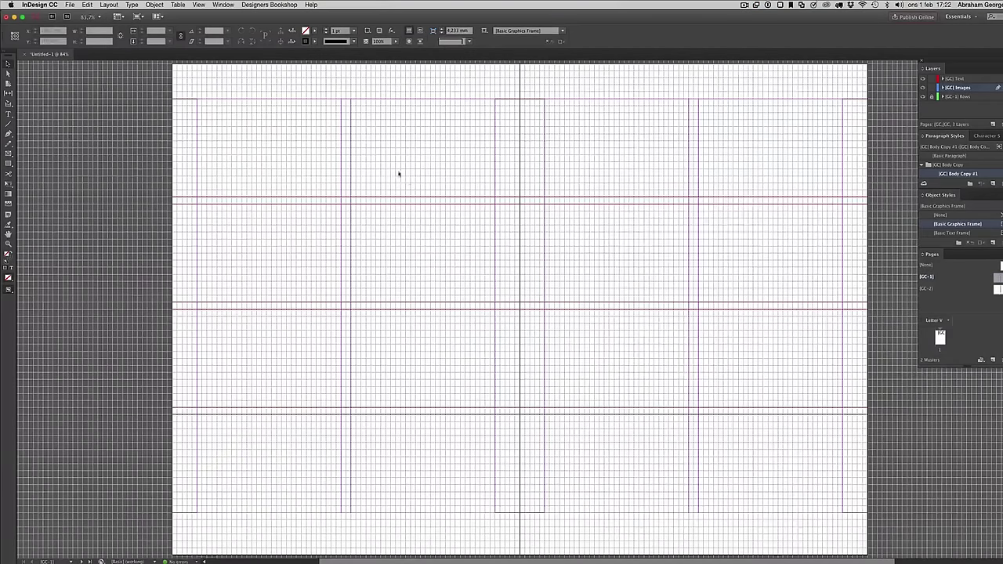
Reposition the Grid Calculator window and show only the document grid, with the baseline grid hidden
mouse_move(672, 147)
mouse_down()
mouse_move(609, 139)
mouse_move(656, 141)
mouse_up()
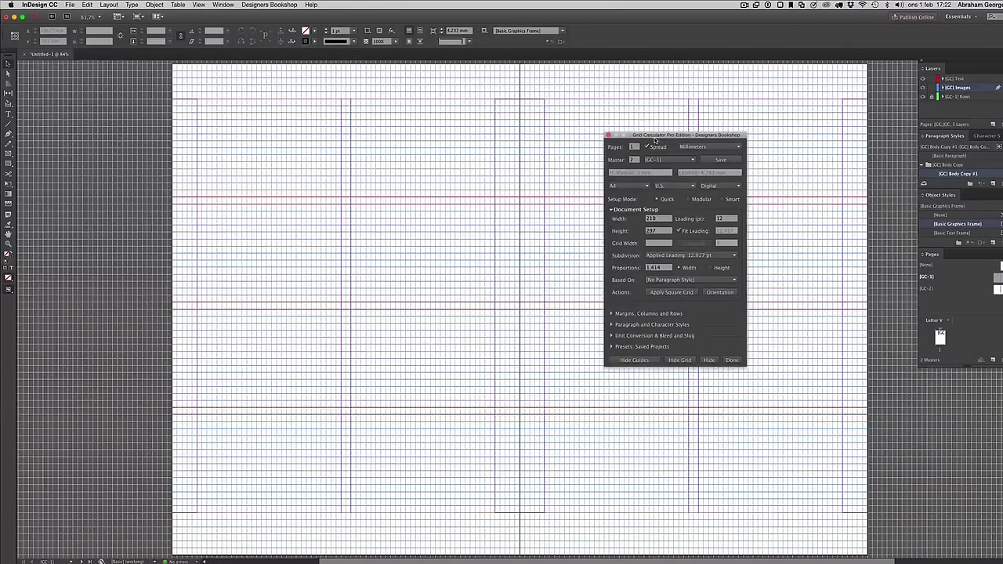
click(680, 360)
click(680, 361)
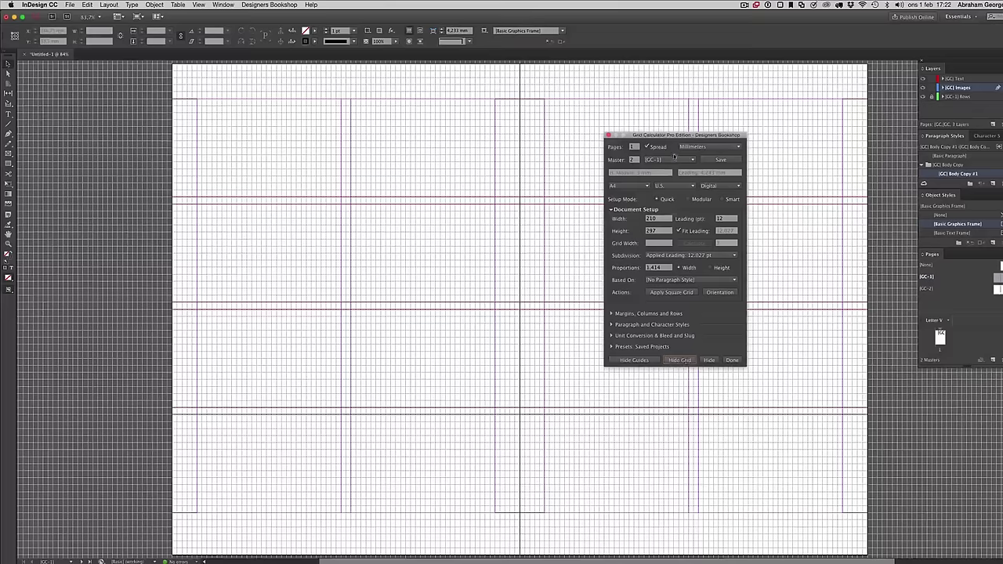
Switch to master [GC-2] and set its top margin to 7, bottom margin to 8, and inner and outer margins to 6
click(670, 159)
click(662, 177)
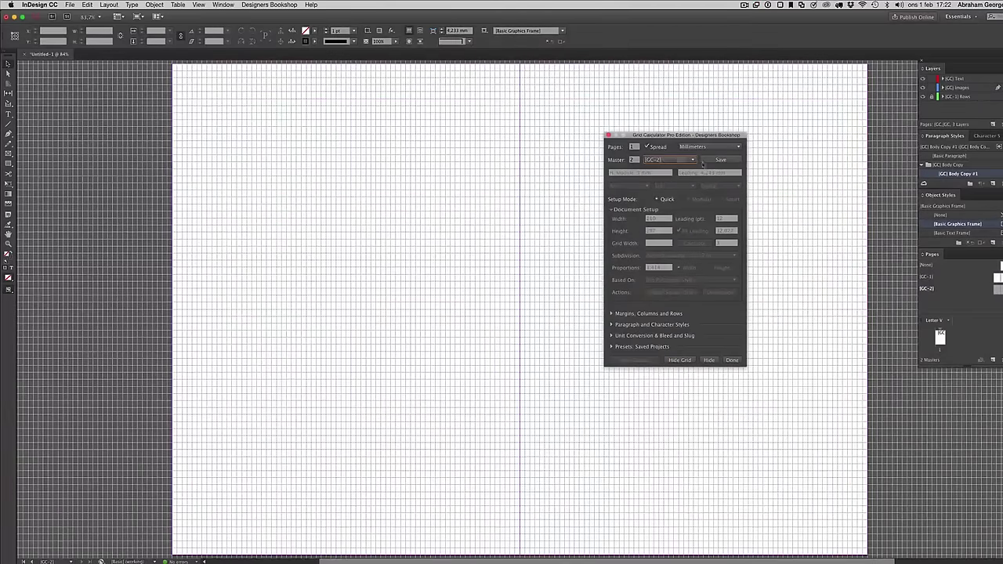
click(635, 314)
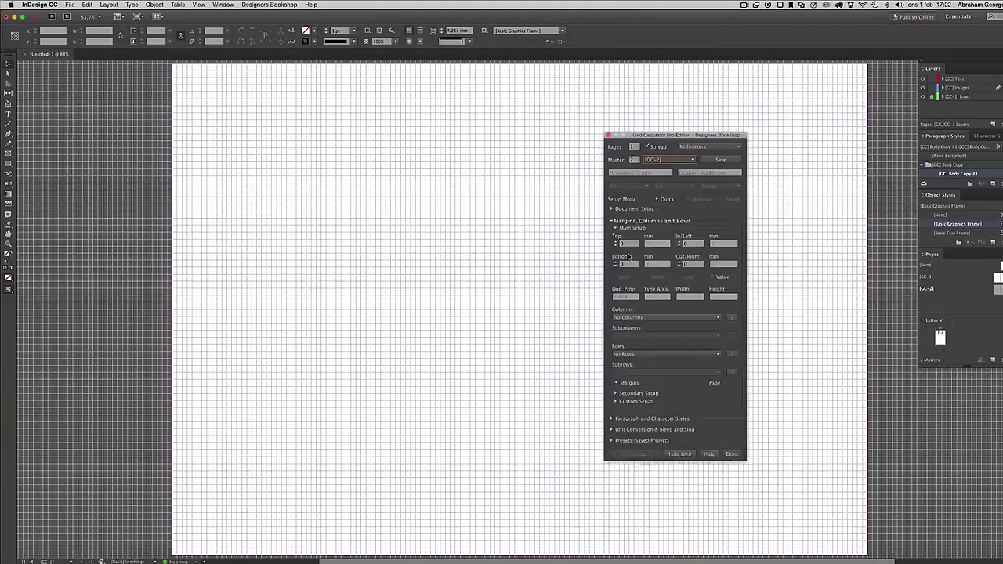
click(628, 246)
text(7)
key(Tab)
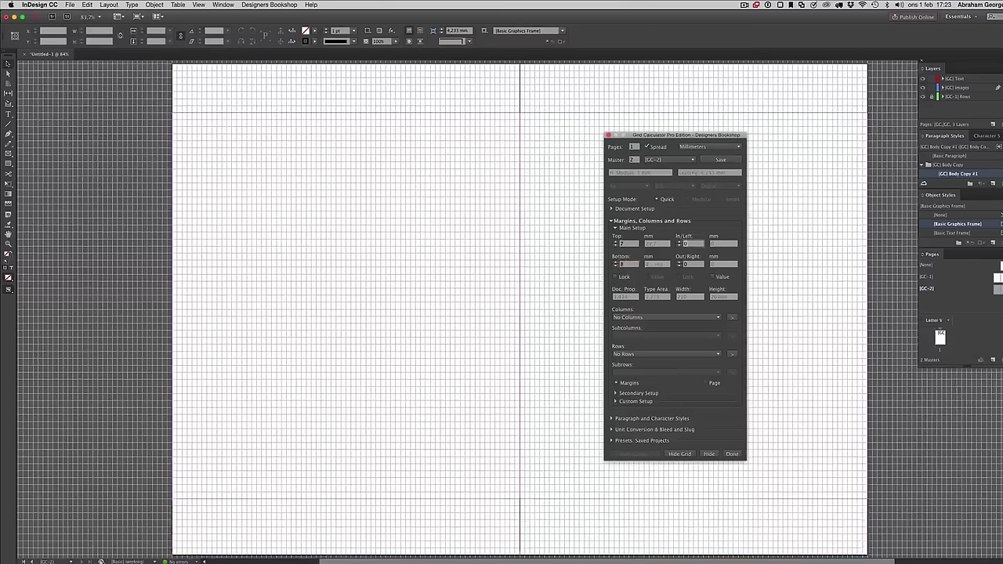
key(Tab)
text(6)
key(Tab)
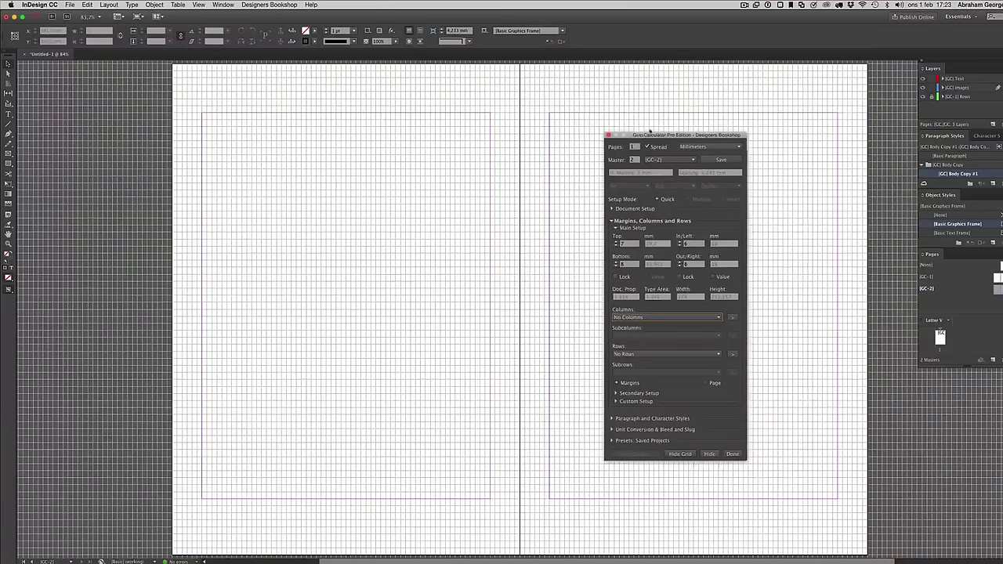
Divide master [GC-2] into 2 columns (28 lines) with a 2-line gutter, keeping the Grid Calculator window clear of the spread
drag(644, 135, 742, 107)
click(744, 292)
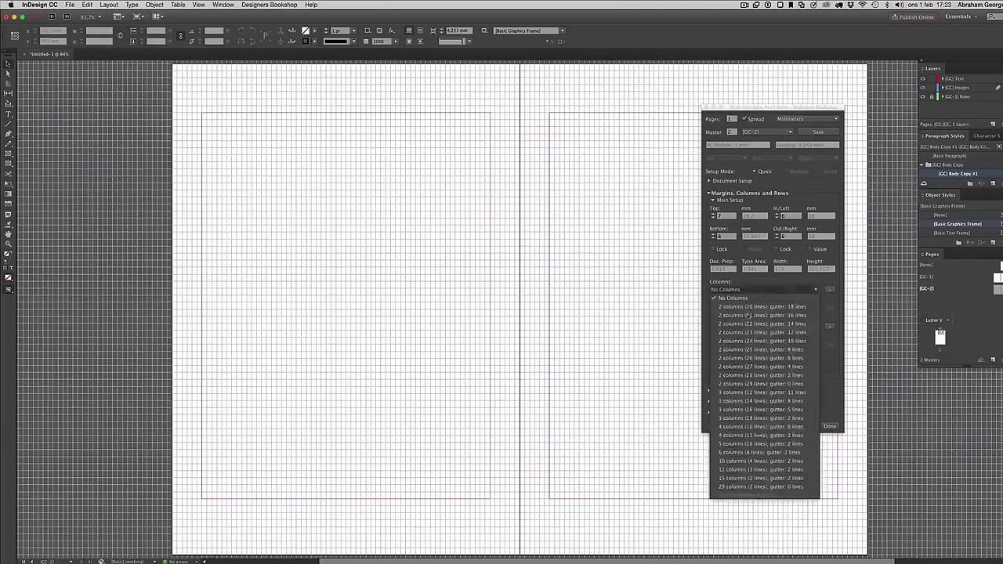
click(757, 375)
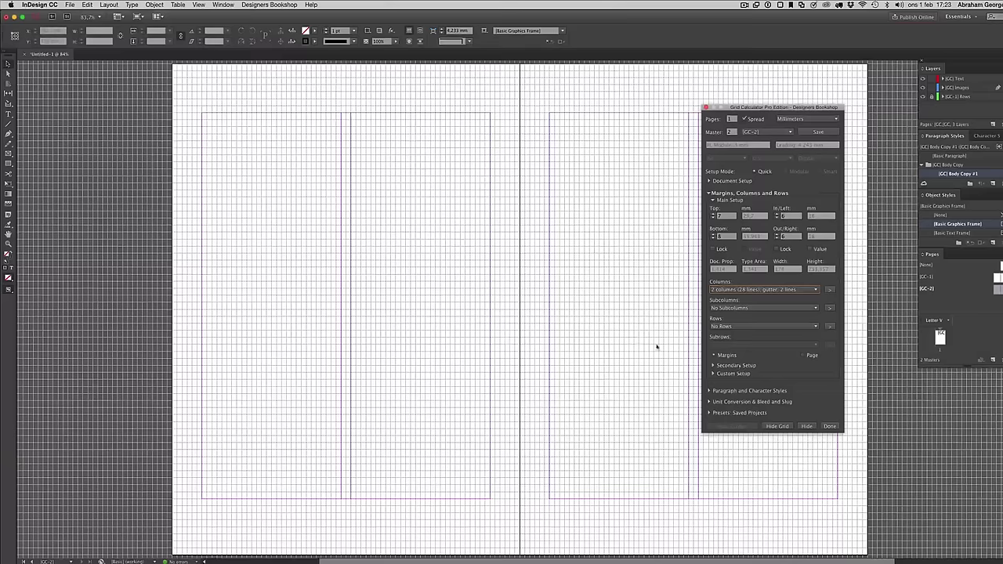
drag(751, 107, 797, 142)
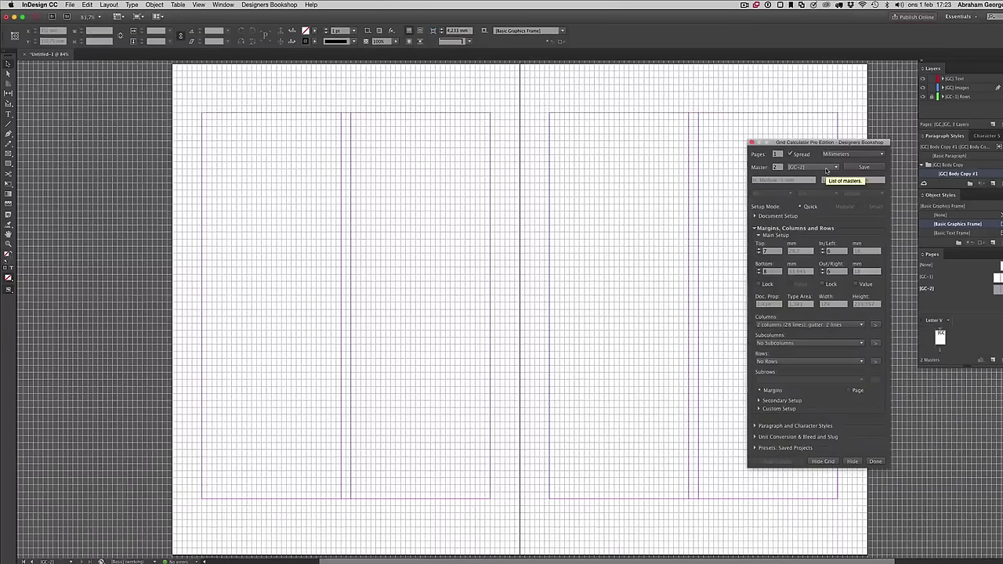
Alternate between masters [GC-1] and [GC-2] to compare their margin, column and row setups, ending on [GC-2]
click(826, 171)
click(816, 168)
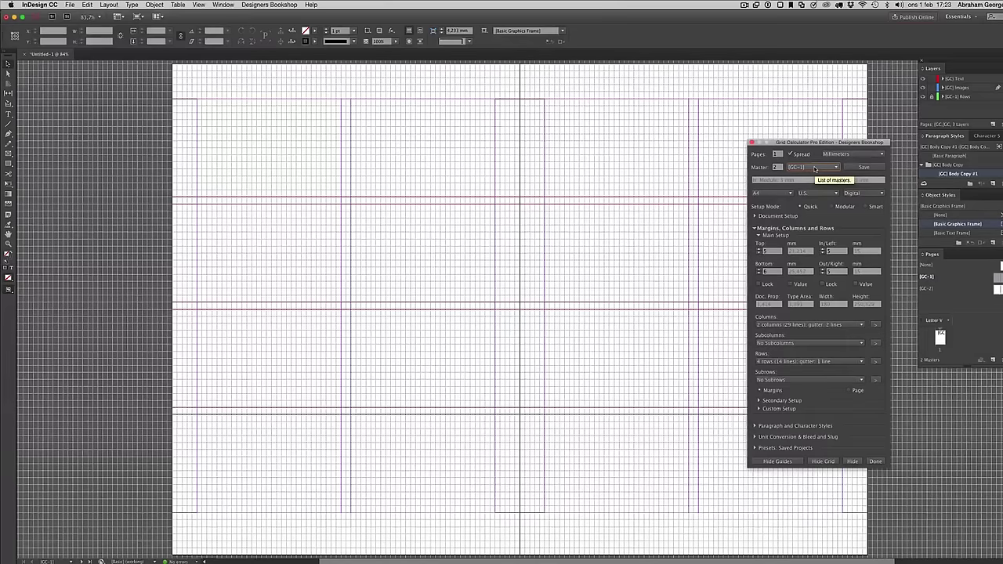
click(815, 168)
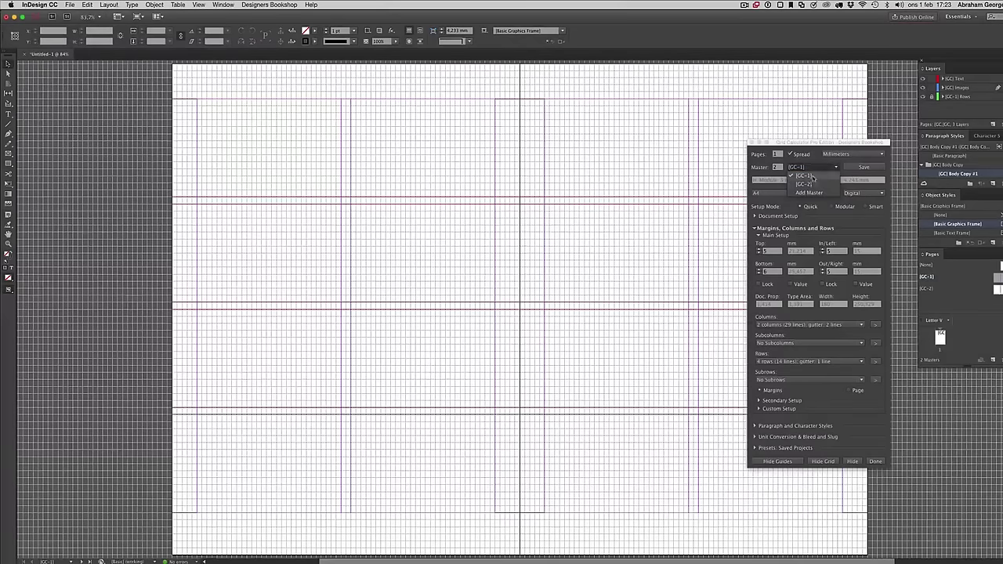
click(807, 184)
click(810, 168)
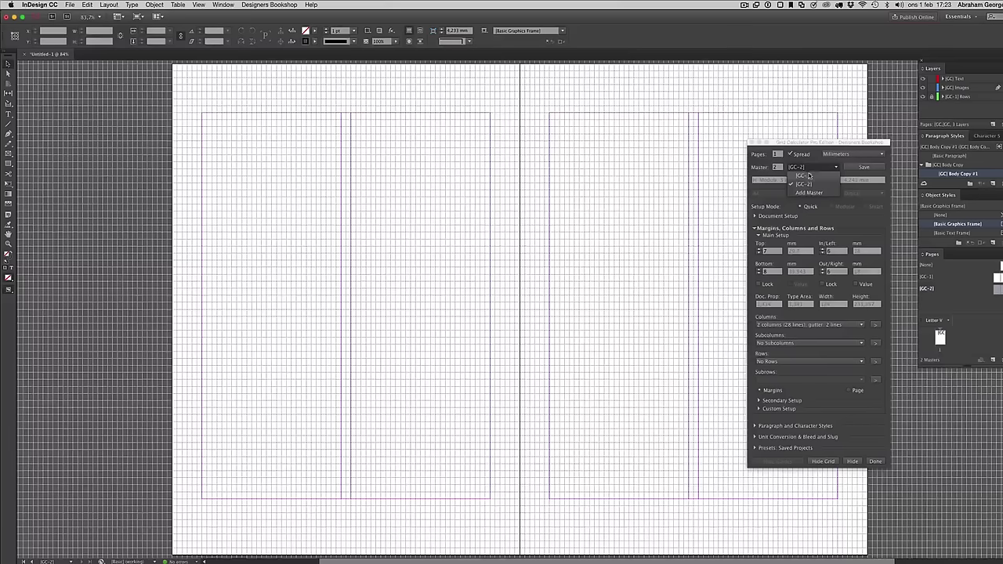
click(804, 176)
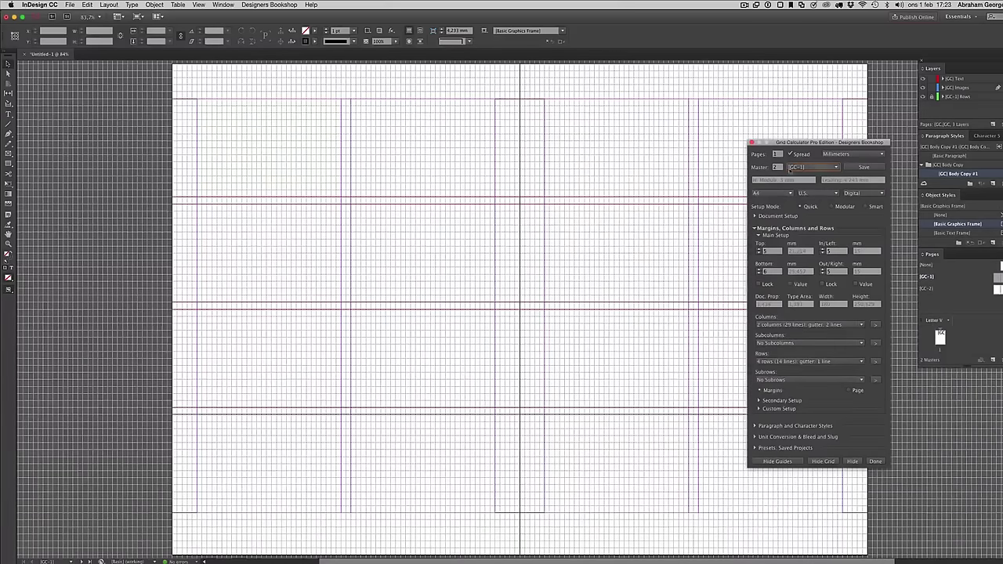
click(809, 168)
click(807, 184)
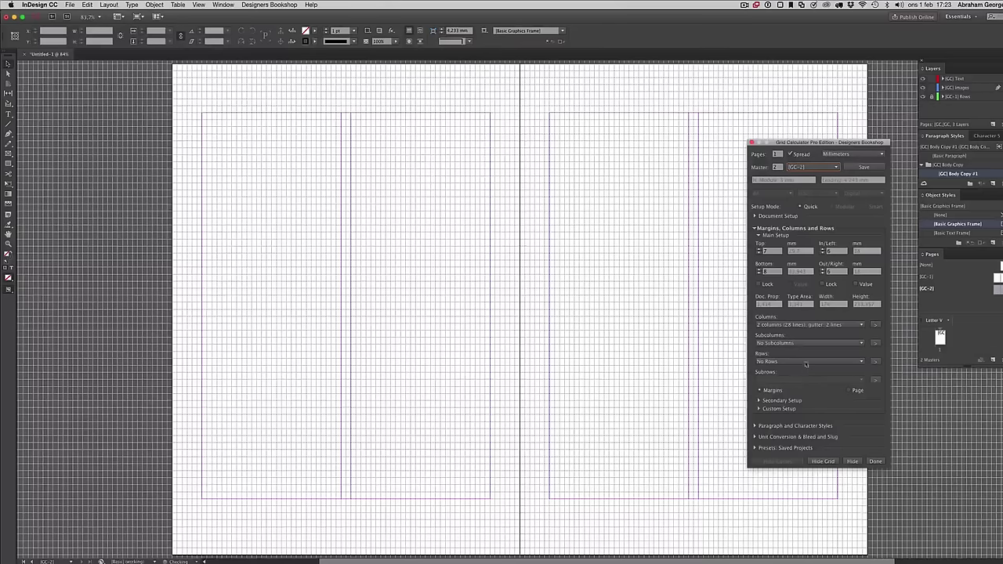
Divide master [GC-2] into 6 columns (8 lines) with a 2-line gutter and return to master [GC-1]
click(788, 326)
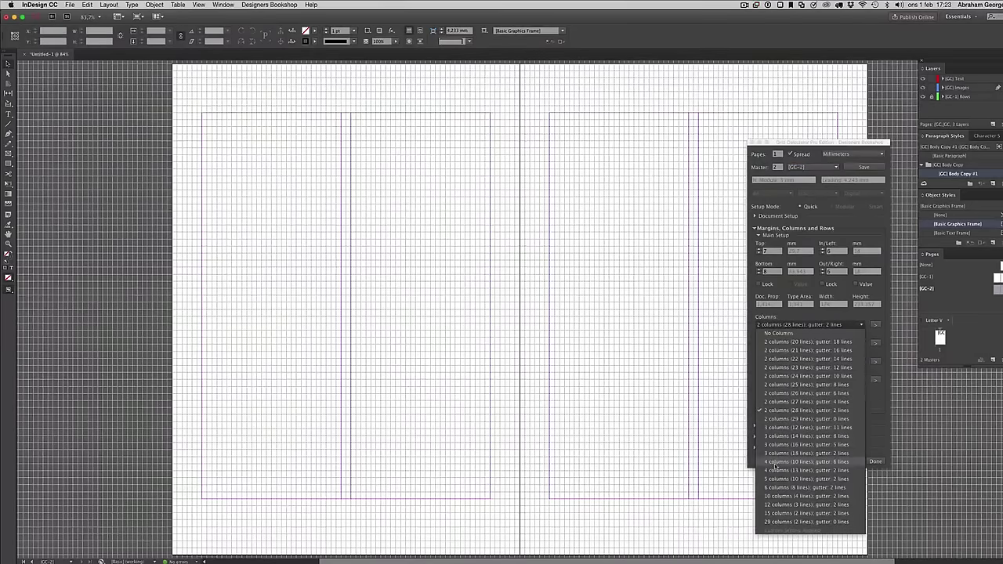
click(773, 488)
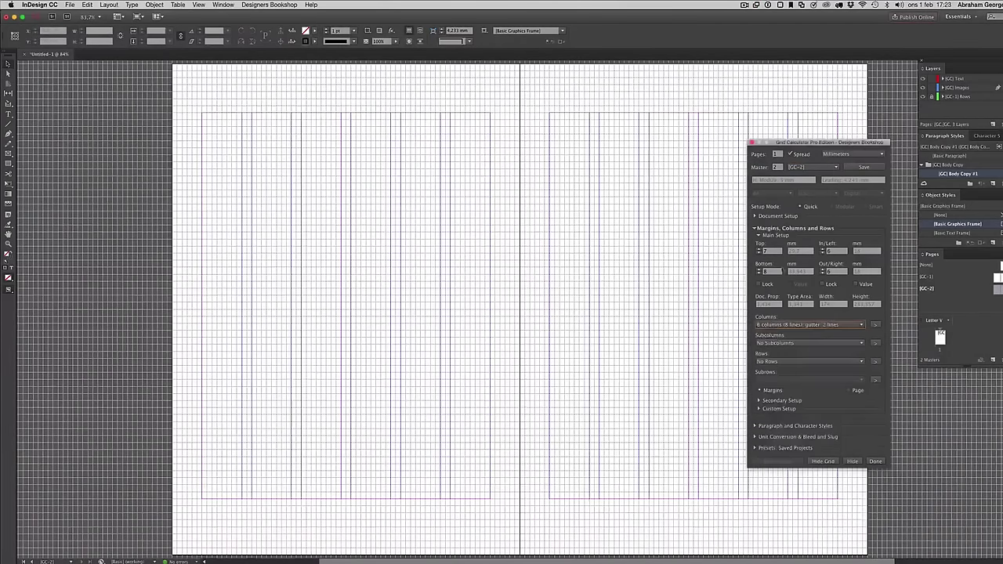
click(800, 168)
click(804, 175)
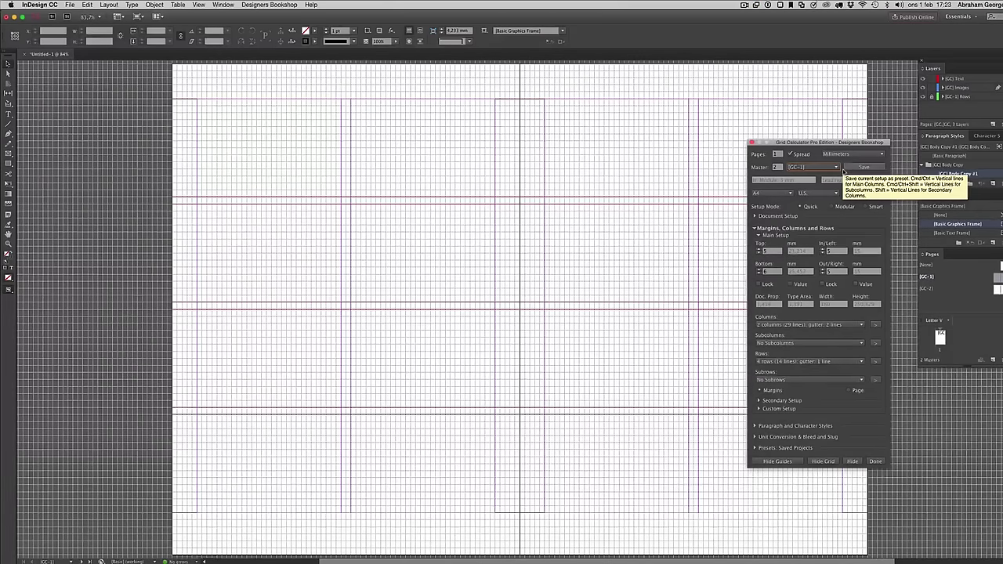
Save the current grid setup as preset Test under a new client name and turn off the preset information notice
drag(811, 142, 818, 105)
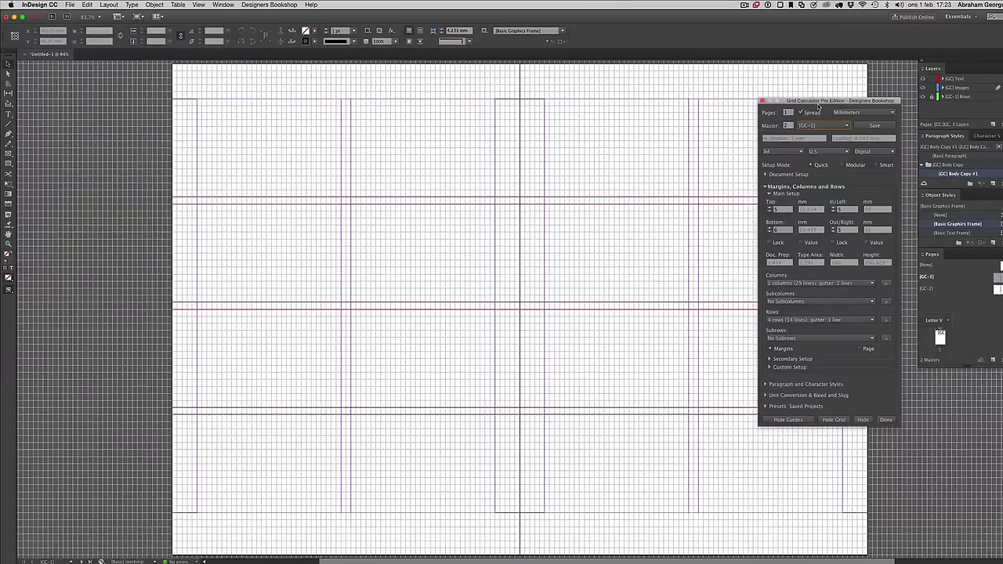
drag(816, 100, 818, 87)
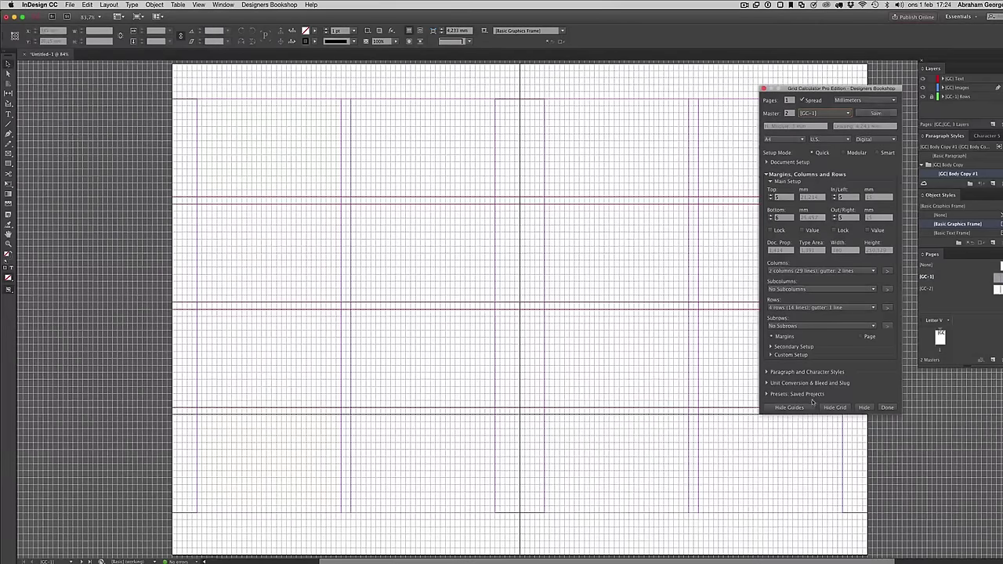
click(808, 396)
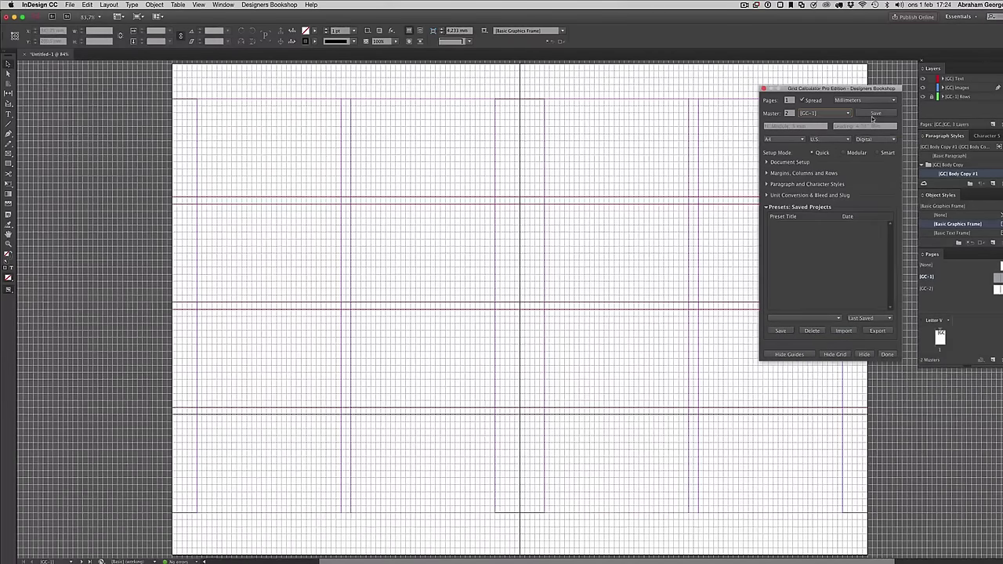
click(874, 115)
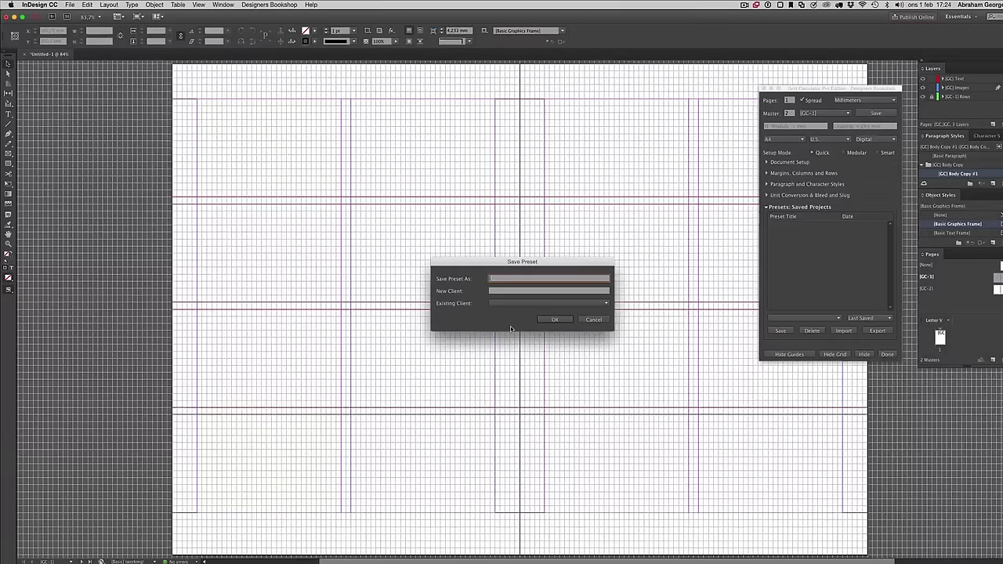
text(Test)
key(Tab)
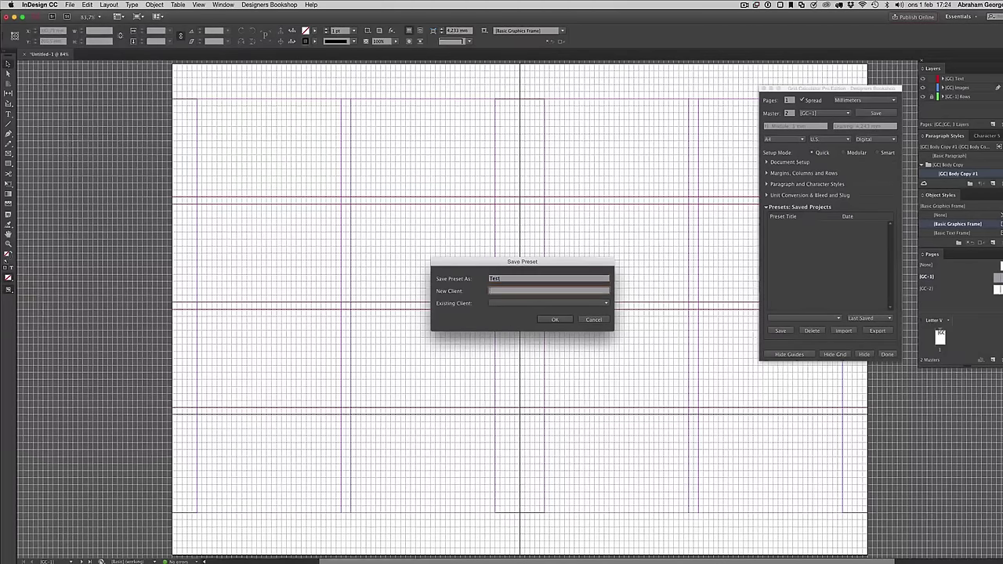
text(Scott C)
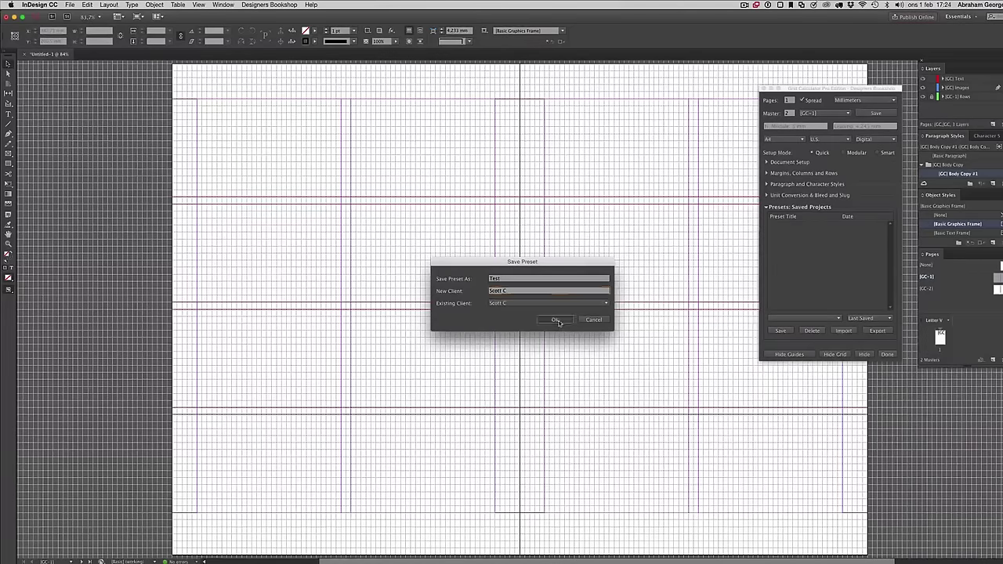
click(554, 319)
click(489, 314)
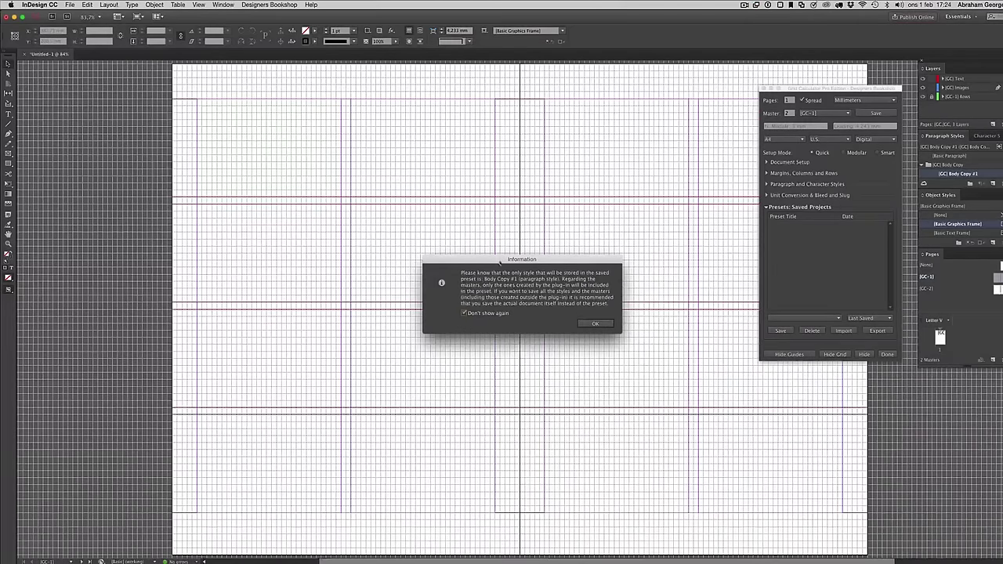
click(602, 324)
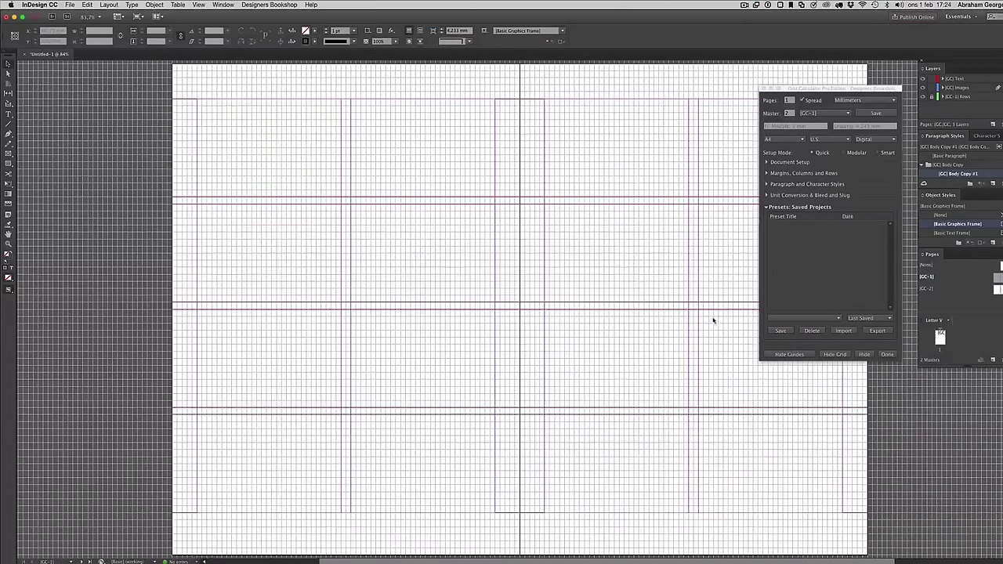
Show the saved presets of all clients, then limit the preset list to the new client again
click(806, 320)
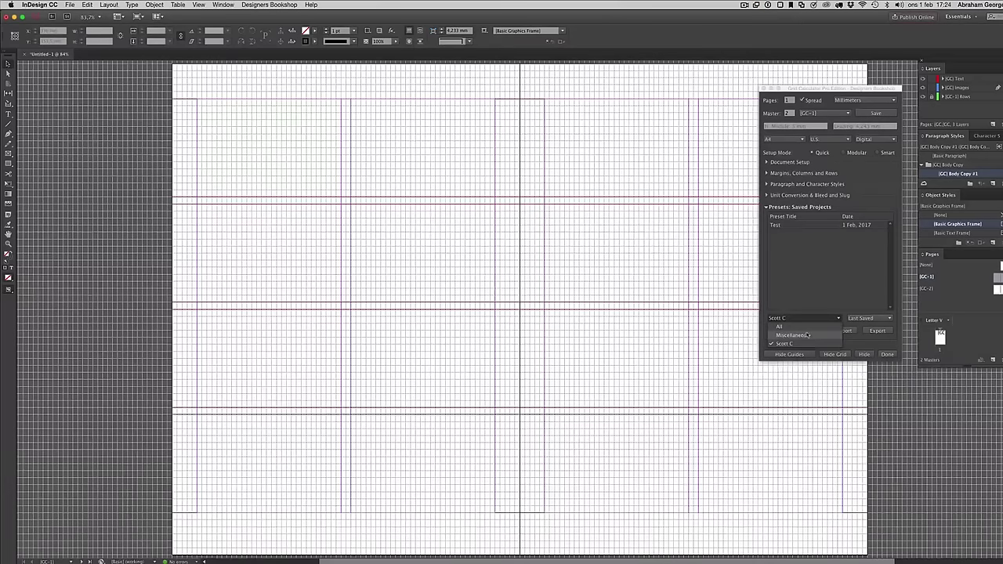
click(779, 326)
click(799, 318)
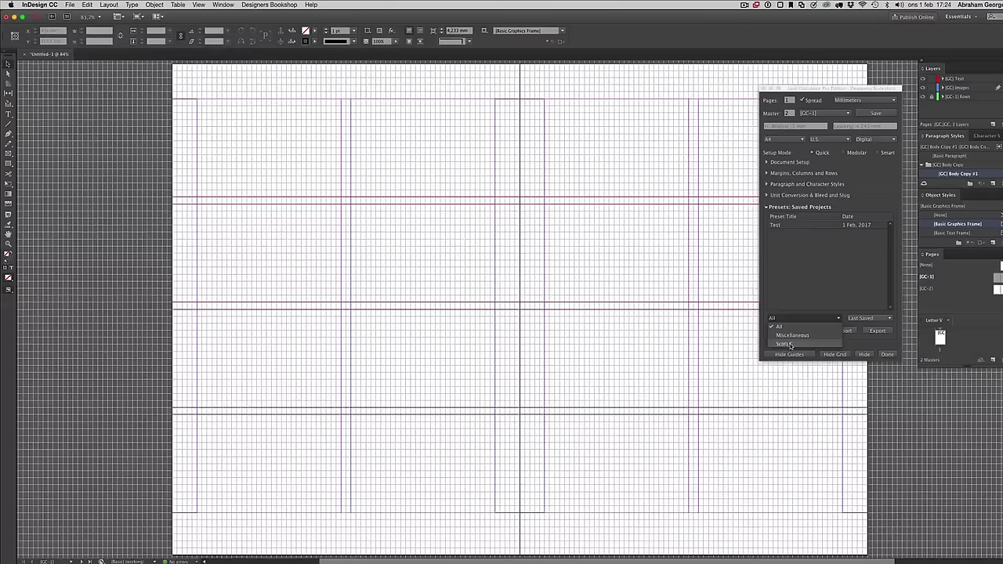
click(784, 343)
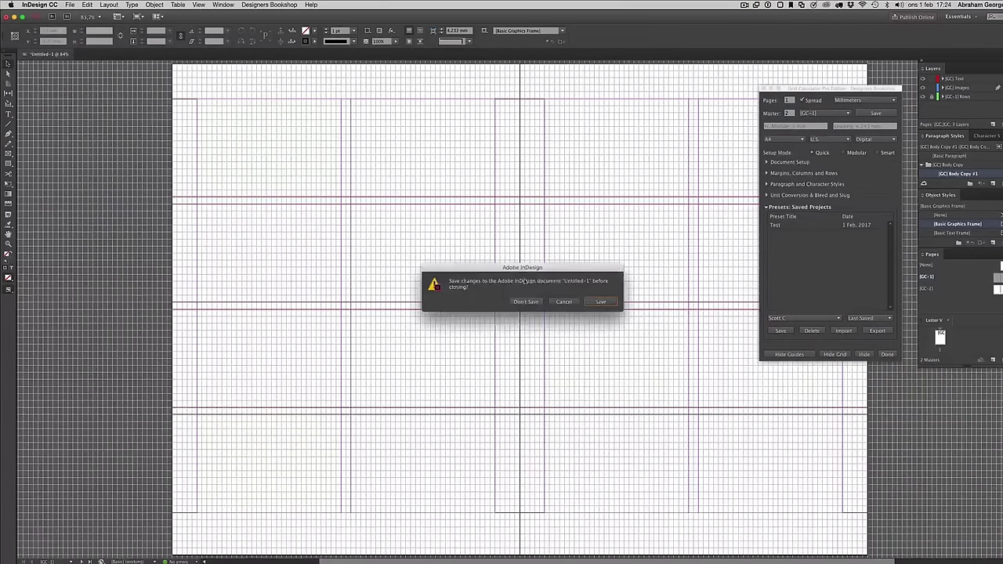
Close the document Untitled-1 without saving its changes
click(566, 302)
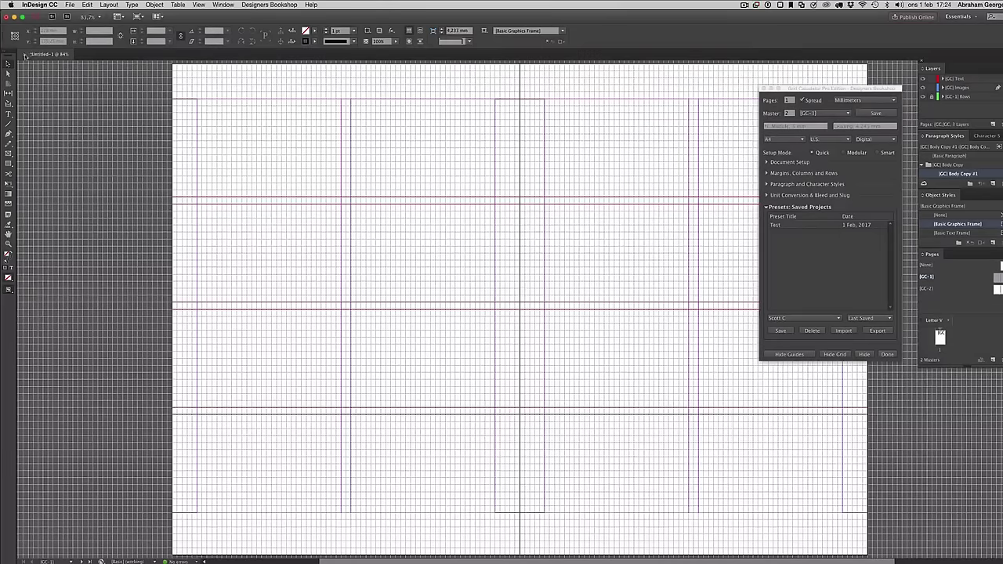
click(27, 54)
click(525, 302)
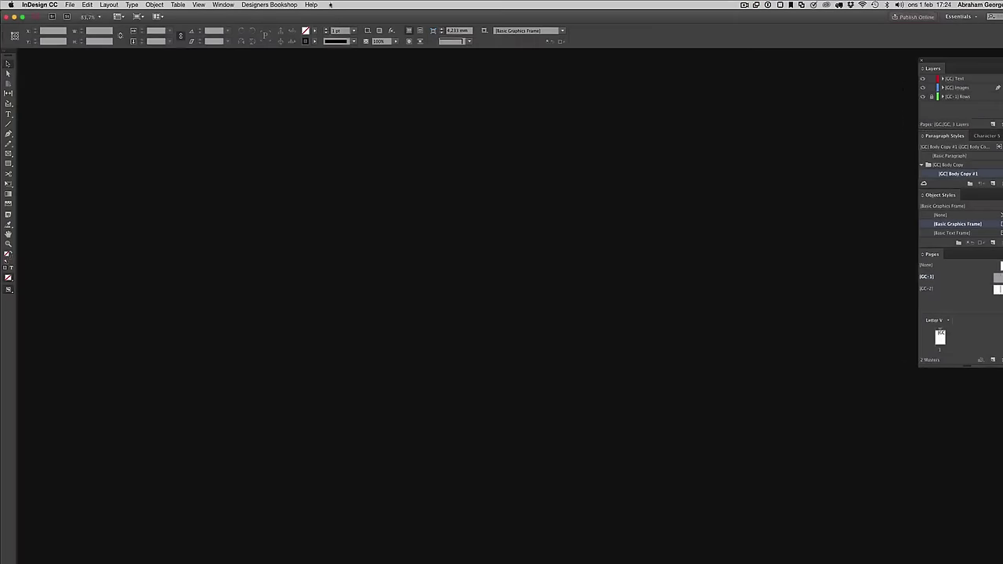
Start a new document with Grid Calculator Pro Edition, load the saved preset Test and view the spread at 100%
click(269, 5)
mouse_move(278, 15)
click(367, 17)
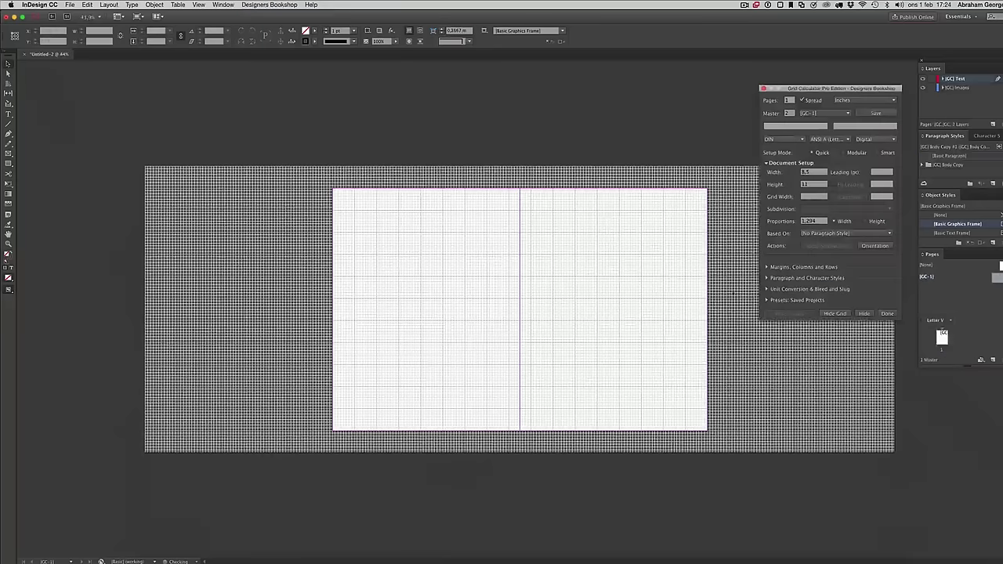
click(793, 300)
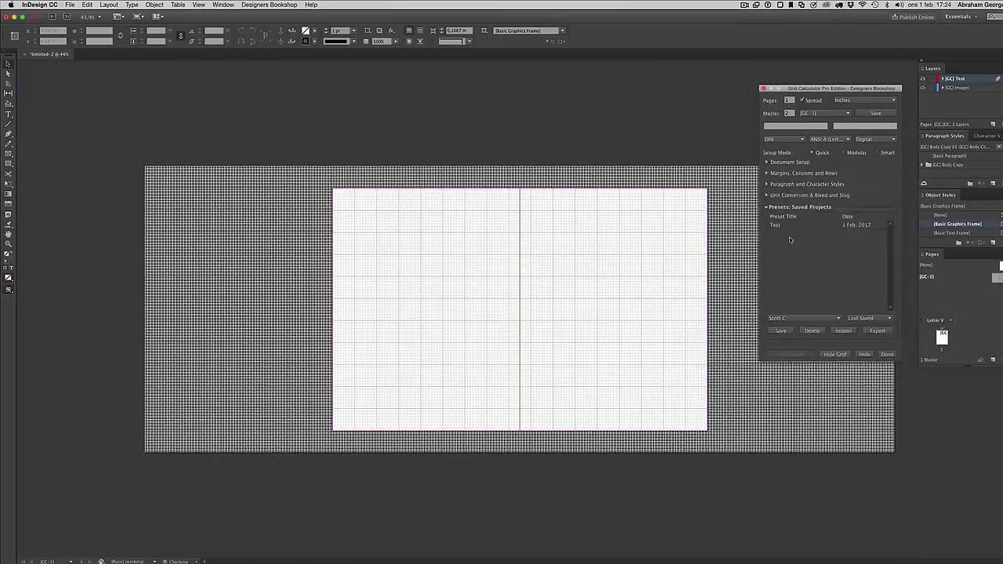
click(787, 226)
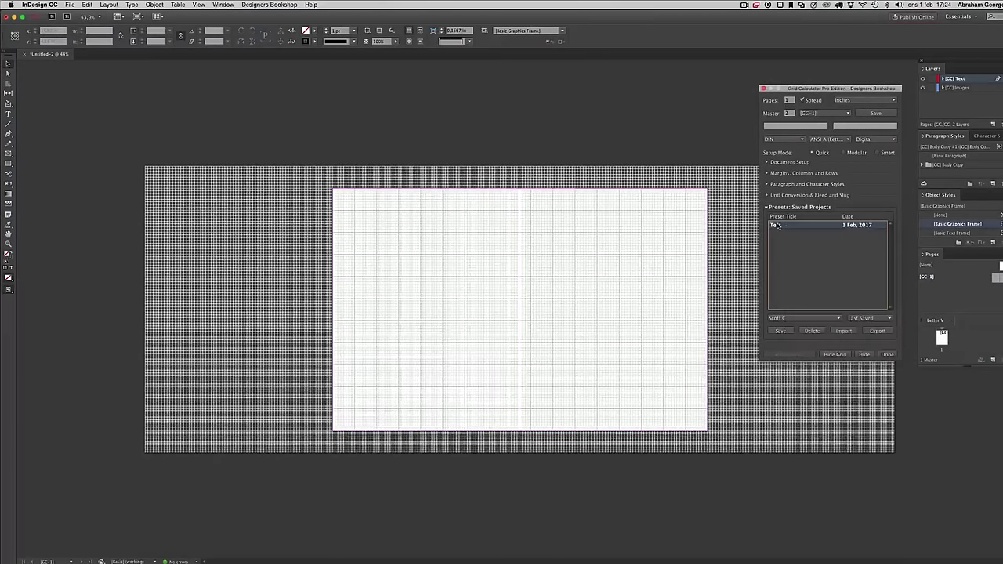
double_click(776, 225)
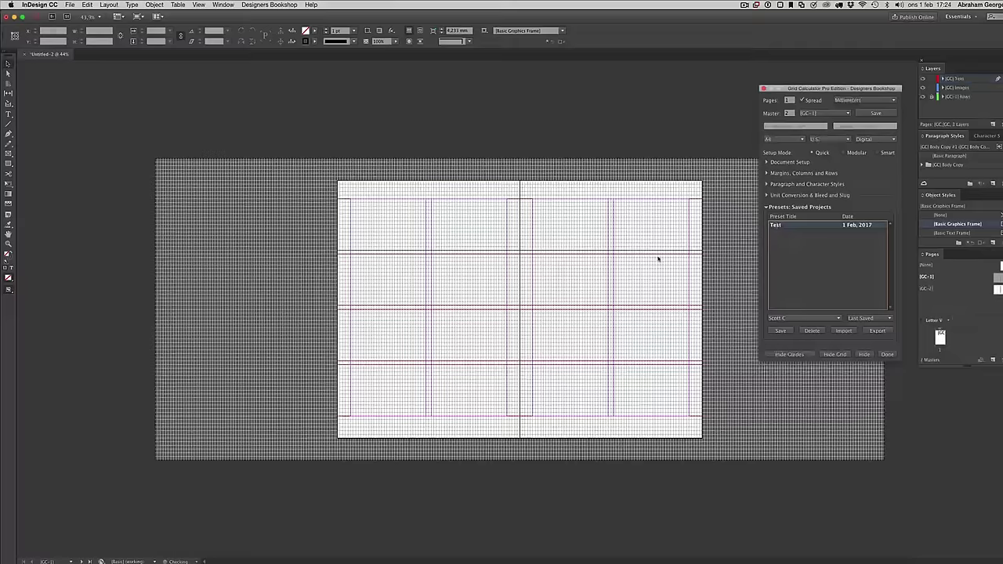
key(super+1)
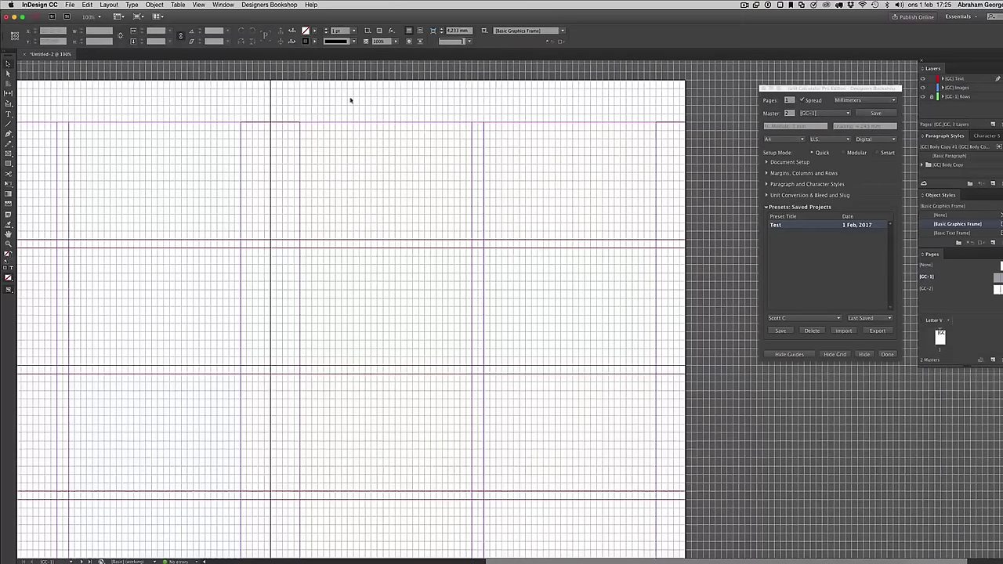
click(70, 5)
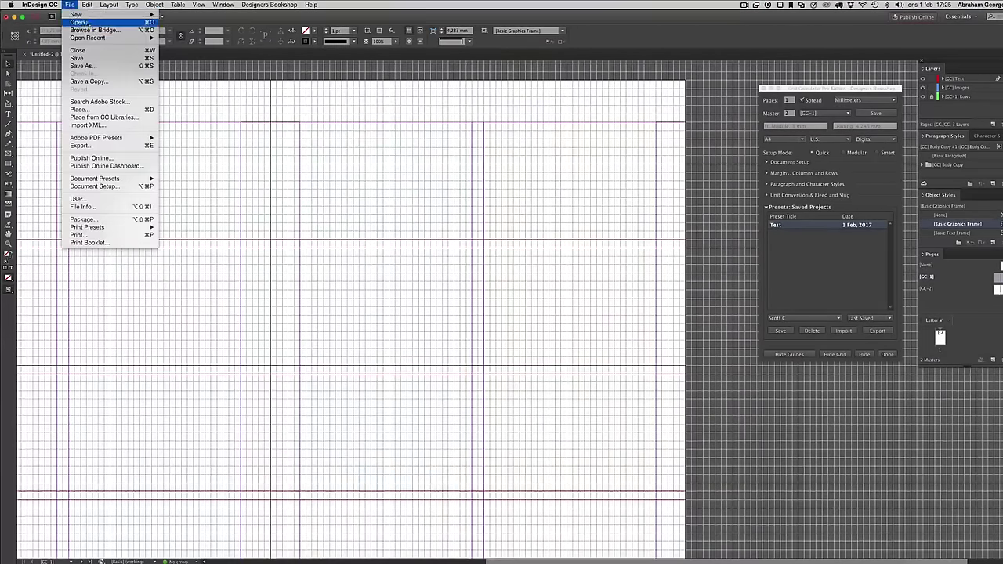
mouse_move(99, 17)
mouse_move(269, 5)
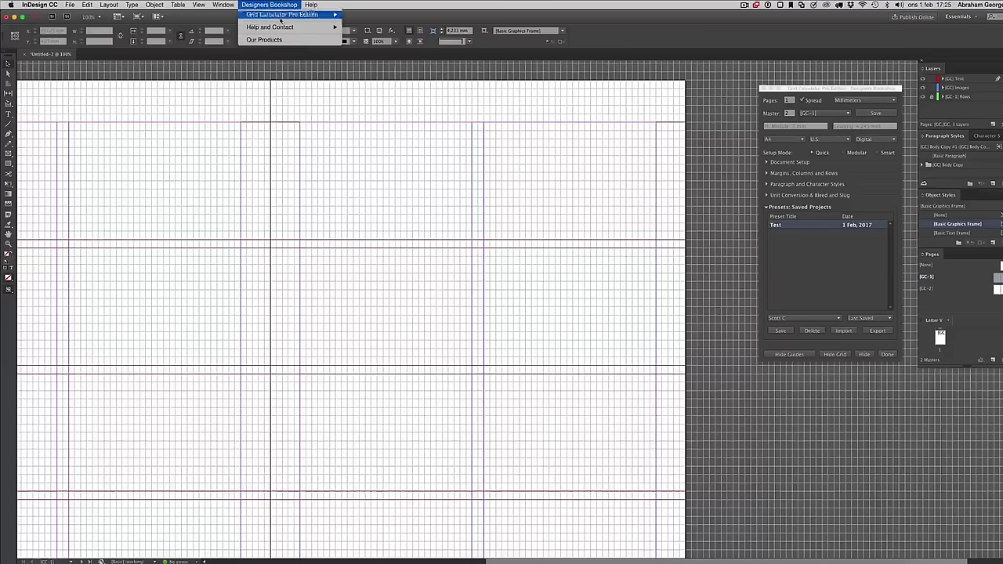
View the grid of master [GC]-2, then switch back to master [GC]-1
mouse_move(302, 15)
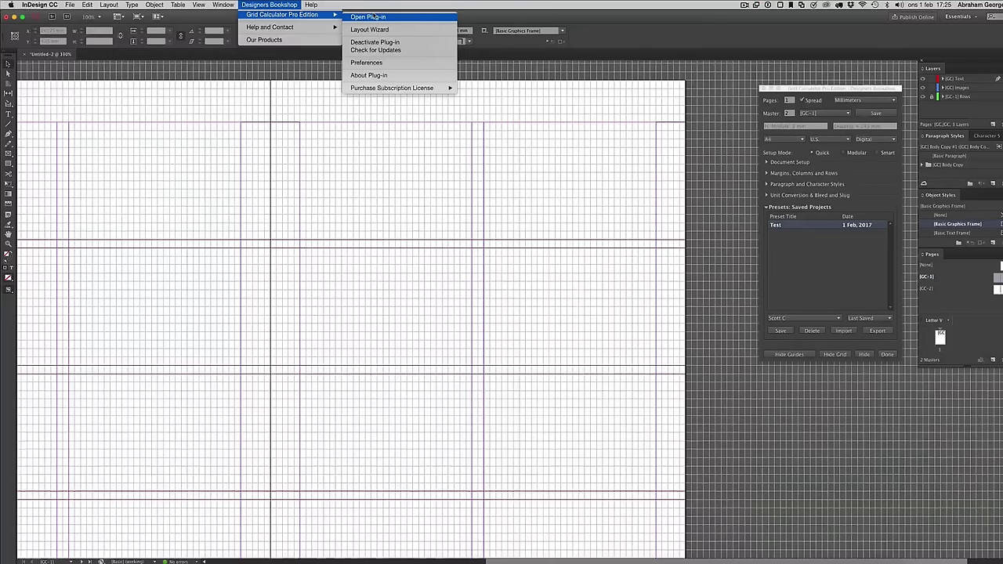
click(831, 288)
click(815, 129)
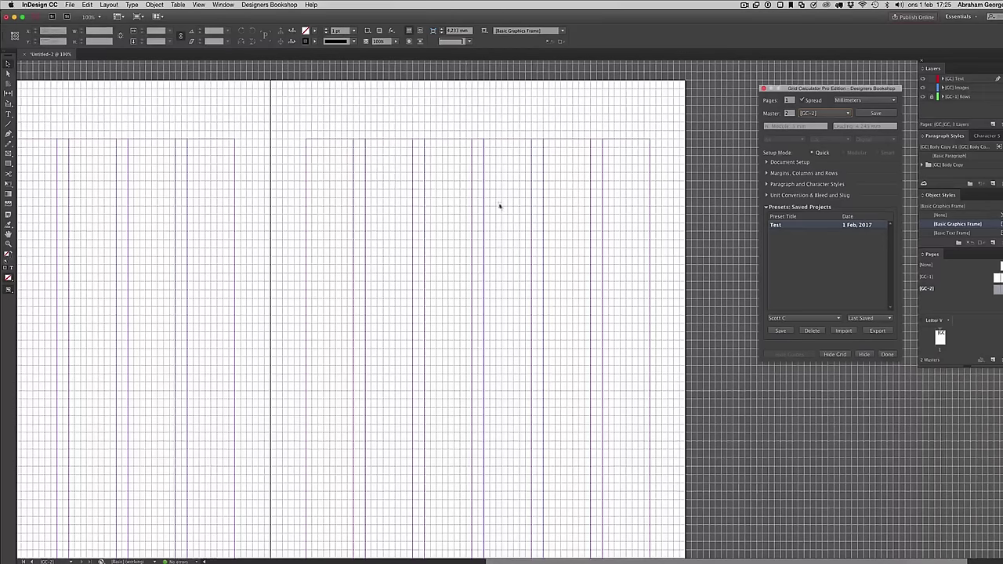
click(338, 260)
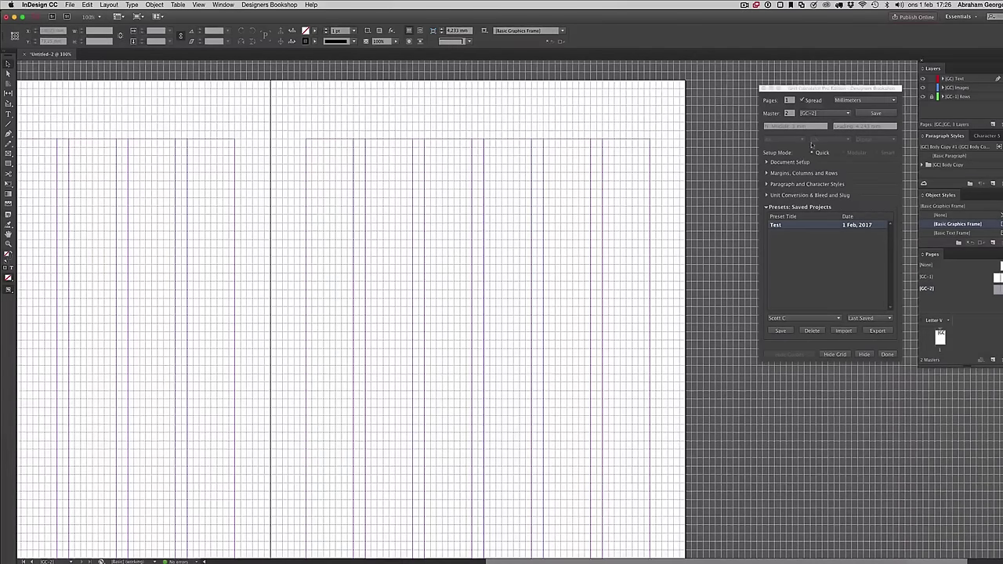
click(819, 115)
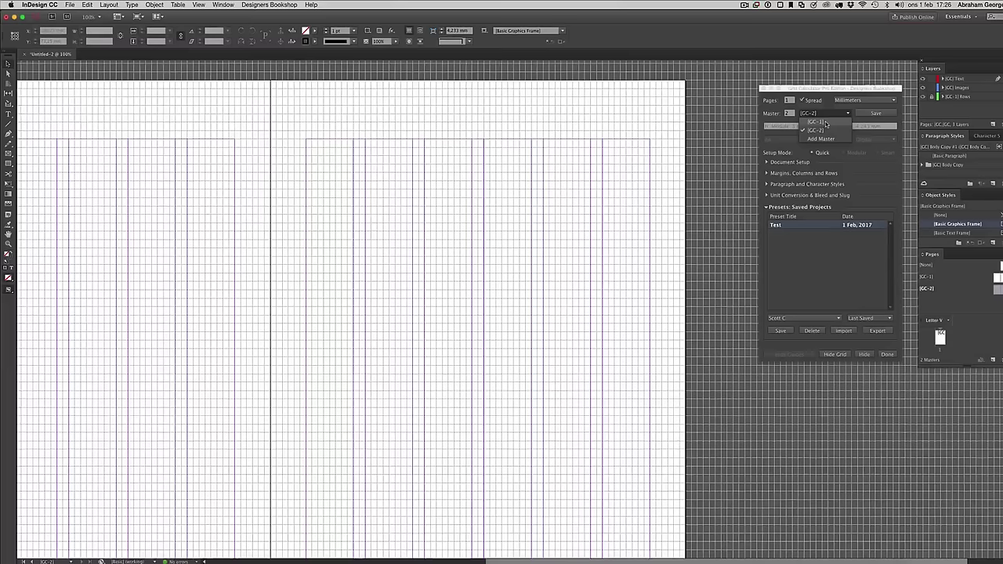
click(826, 123)
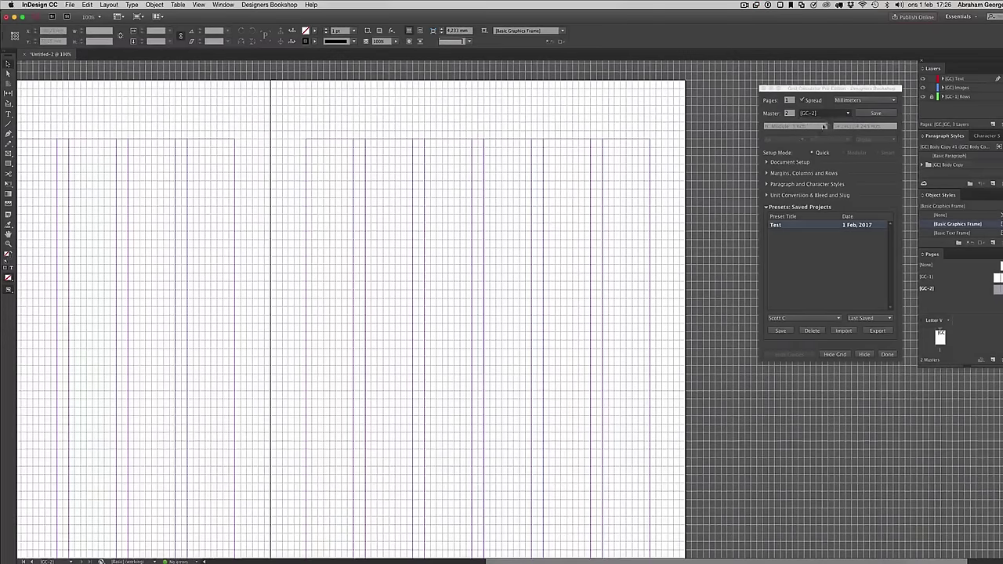
Apply a square grid to the document from its setup options
click(785, 162)
key(Tab)
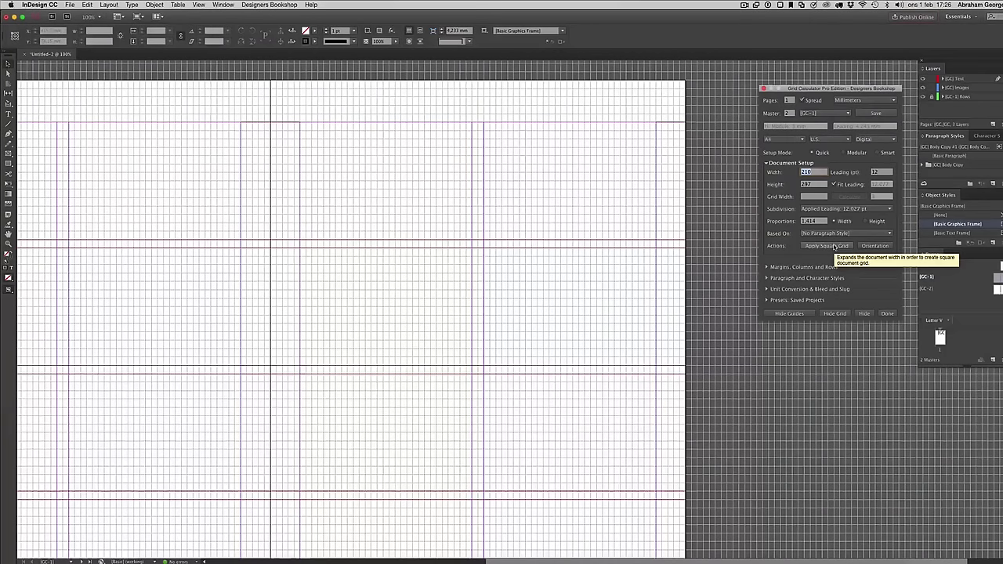
click(835, 246)
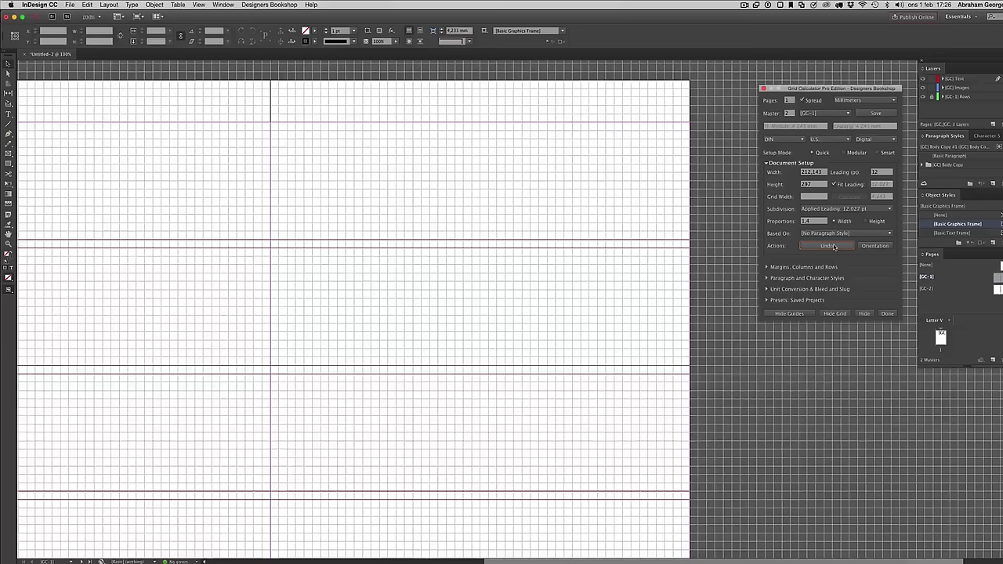
Look up the video page Square Grid with Image-lines via Quick Mode through the online Layout Wizard, then close the browser and return to InDesign
click(269, 4)
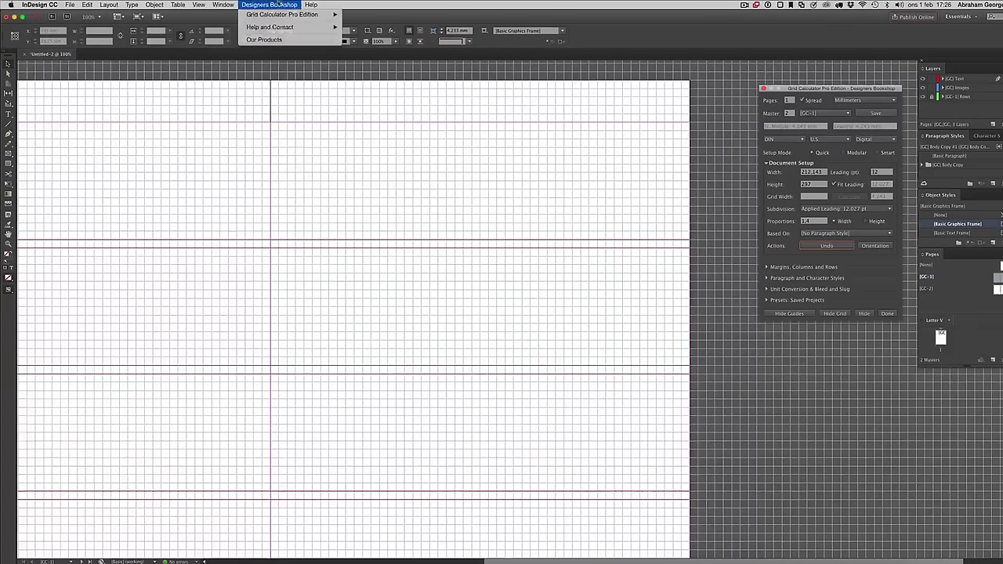
mouse_move(329, 14)
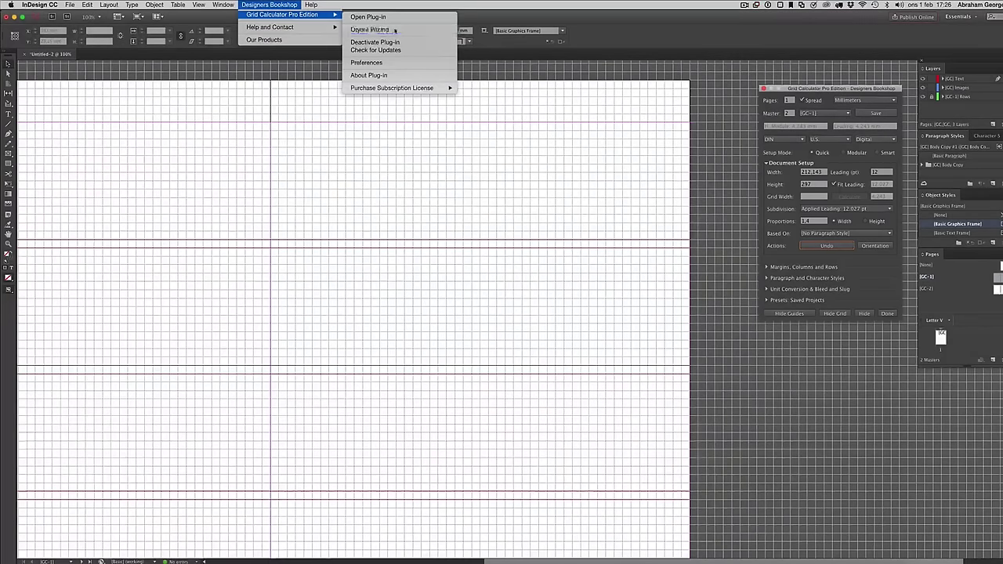
click(394, 30)
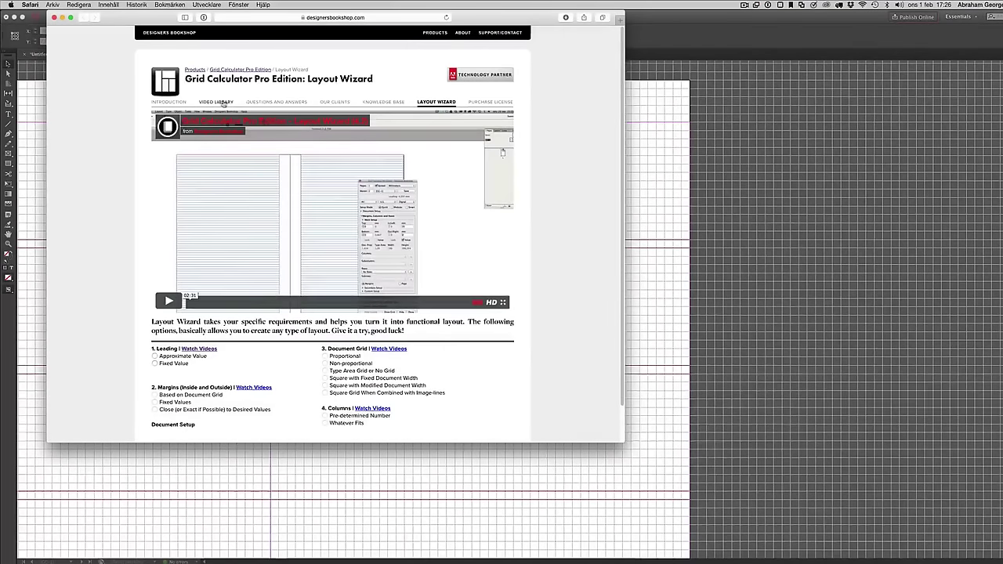
click(216, 102)
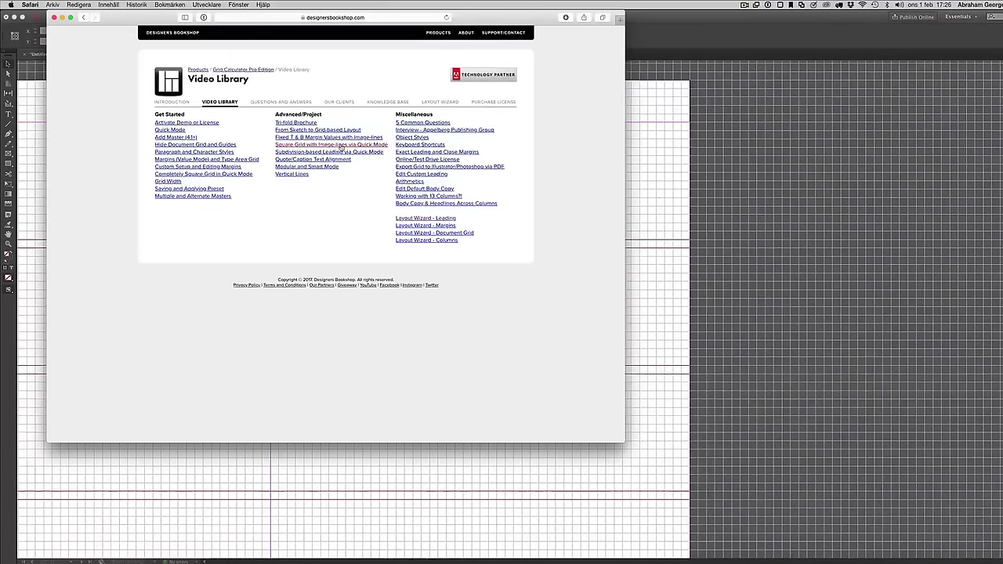
click(330, 145)
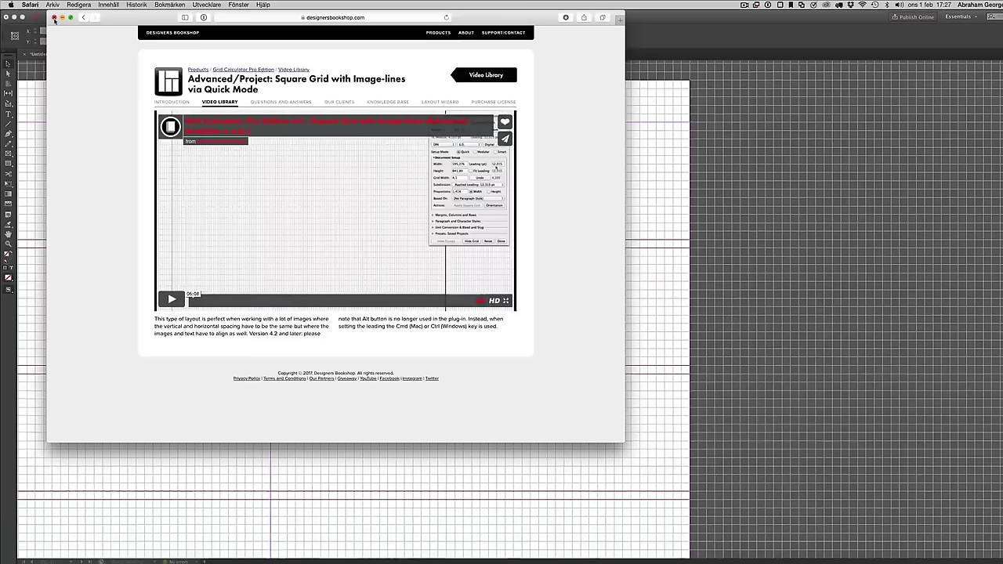
click(251, 18)
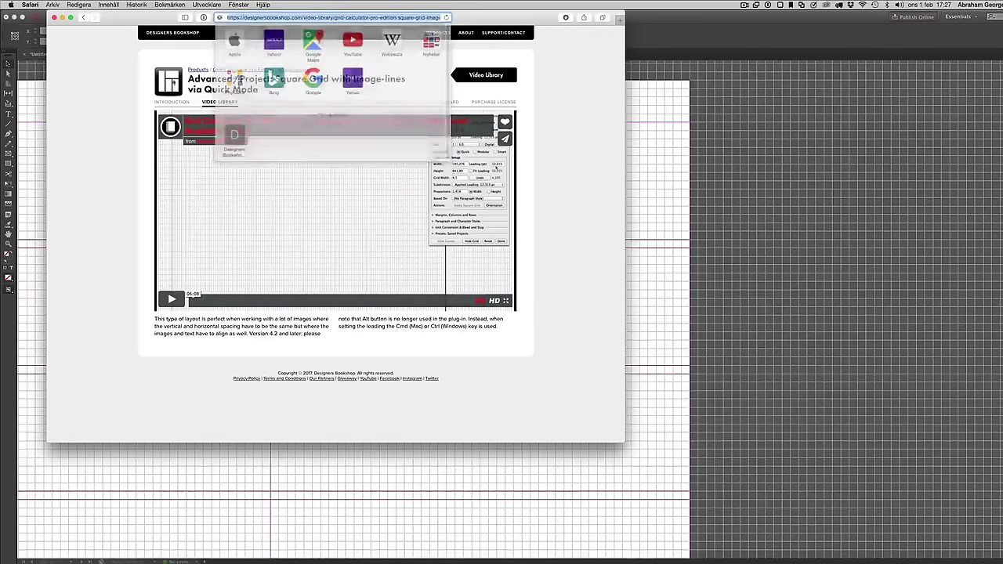
key(Escape)
key(super+w)
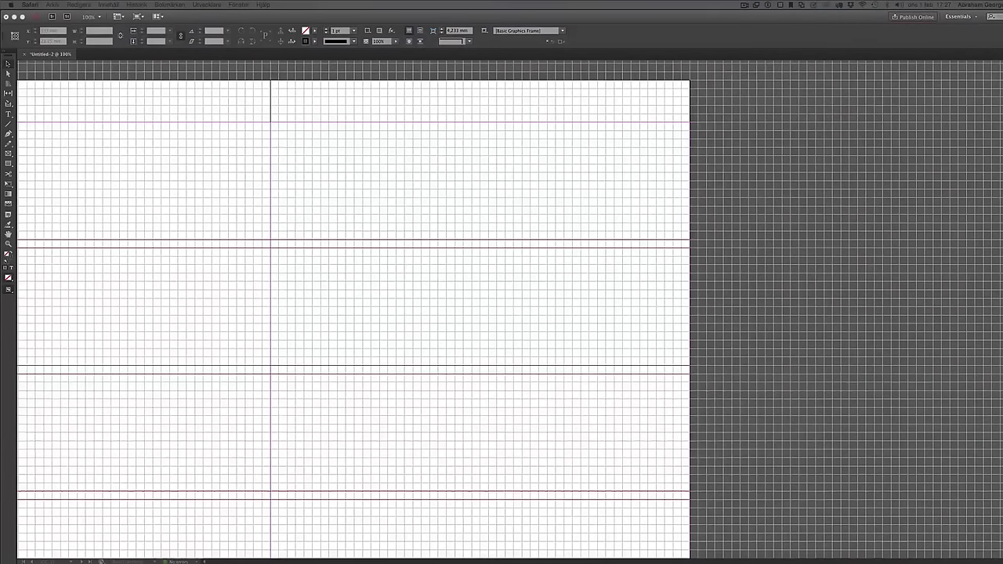
click(357, 331)
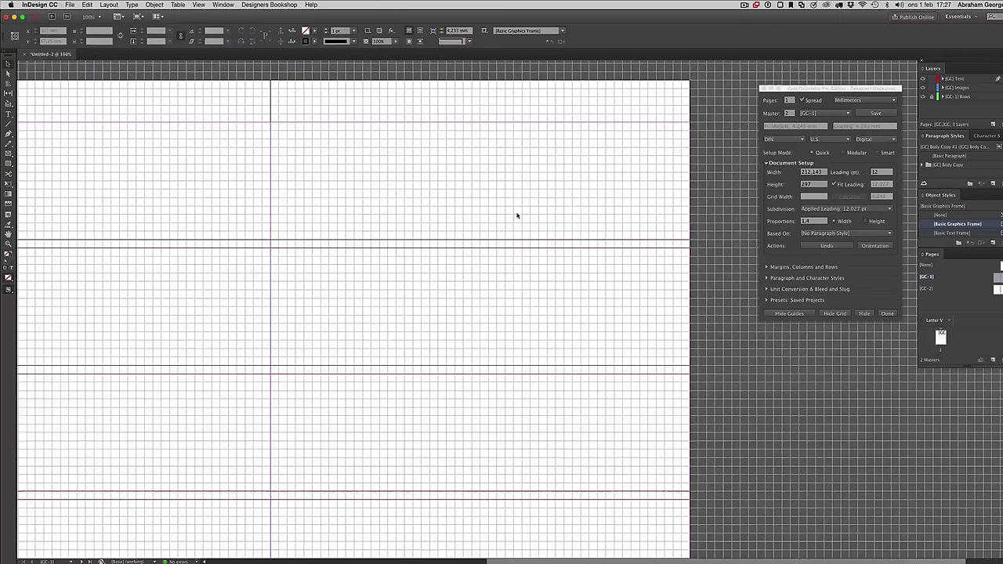
Undo the square grid and remove the rows from master [GC]-1
click(825, 247)
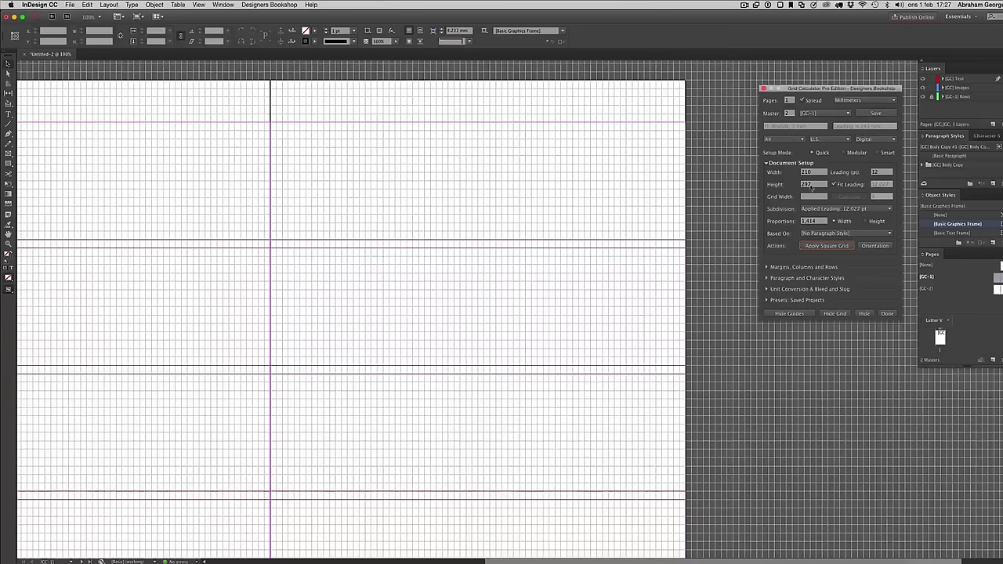
click(785, 267)
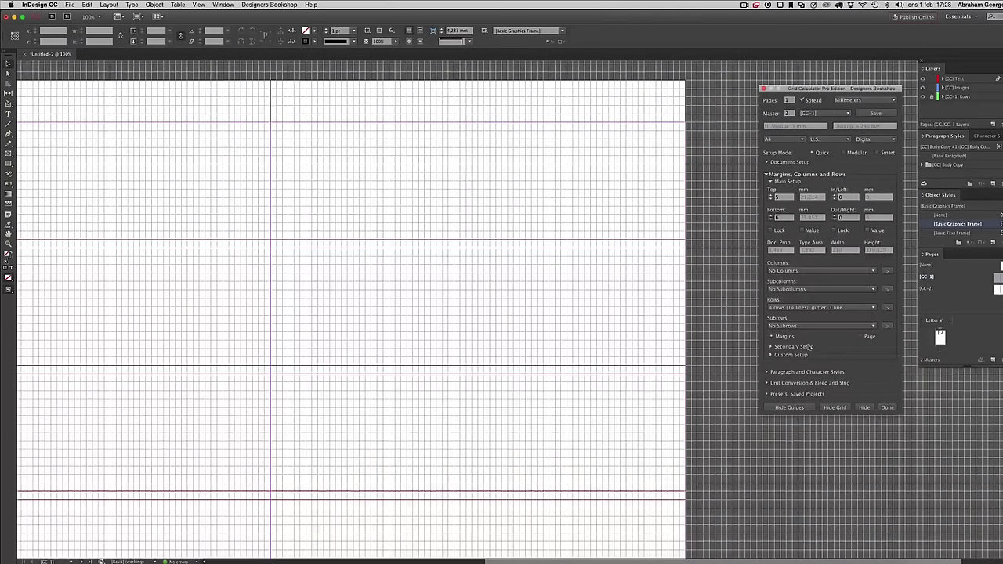
click(795, 308)
click(791, 310)
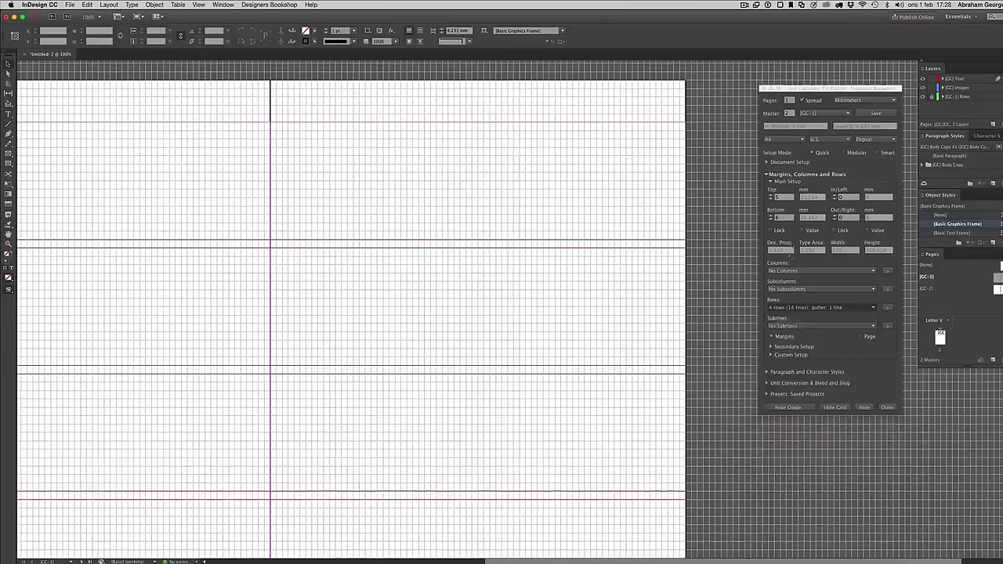
Set the top and bottom margins of master [GC]-1 to 0
click(788, 162)
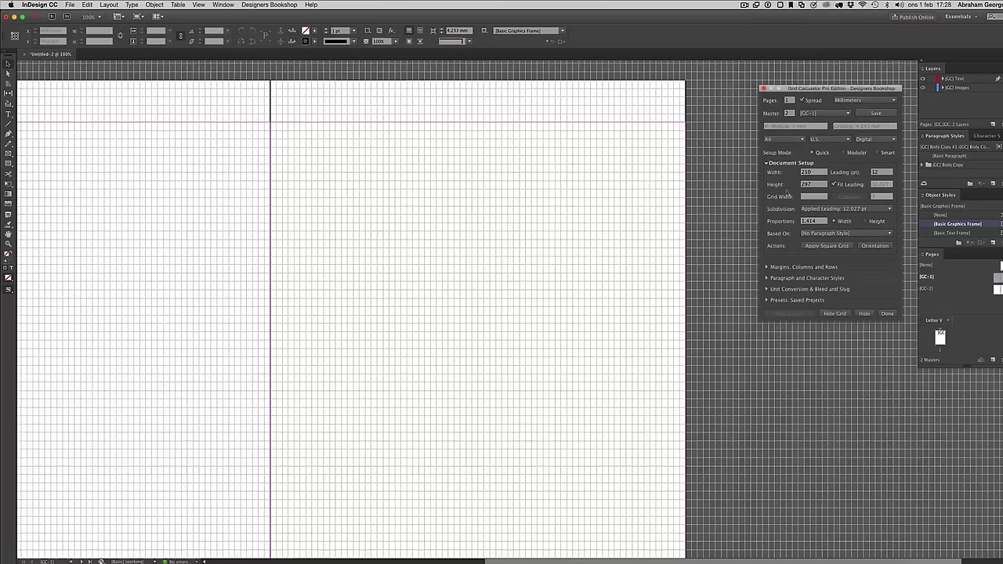
click(783, 267)
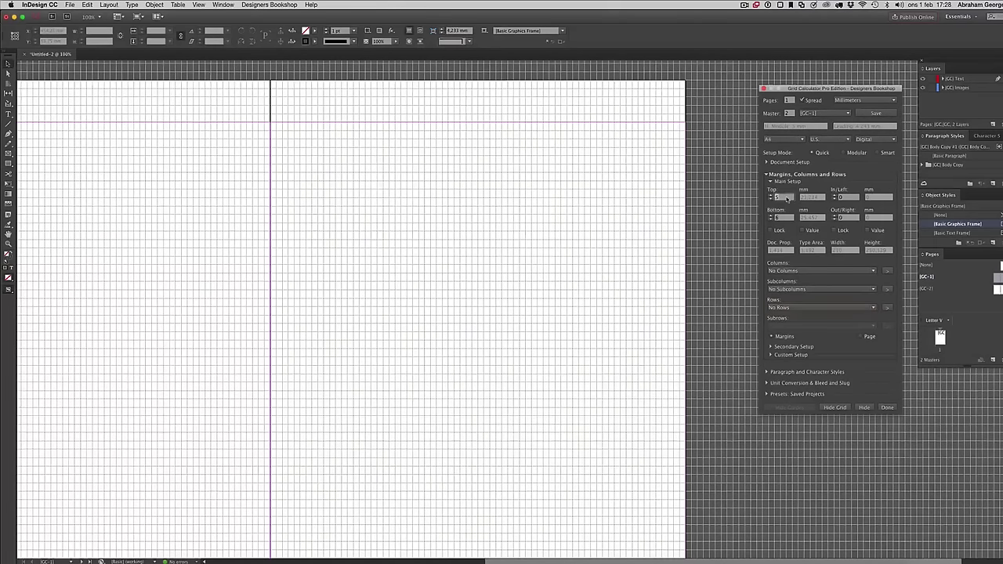
text(0)
key(Tab)
click(616, 211)
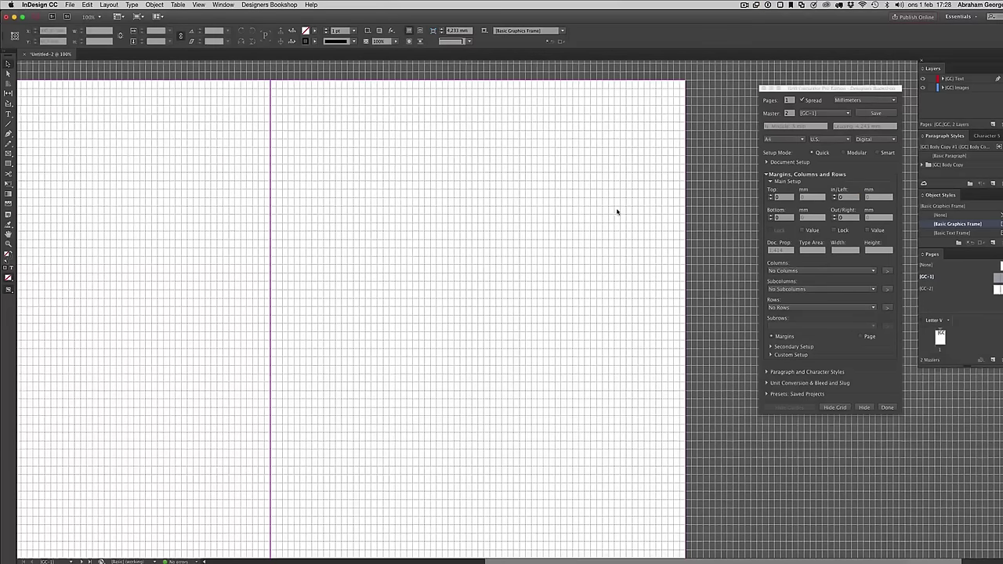
Calculate the document grid with a grid width of 2.5 mm
click(772, 176)
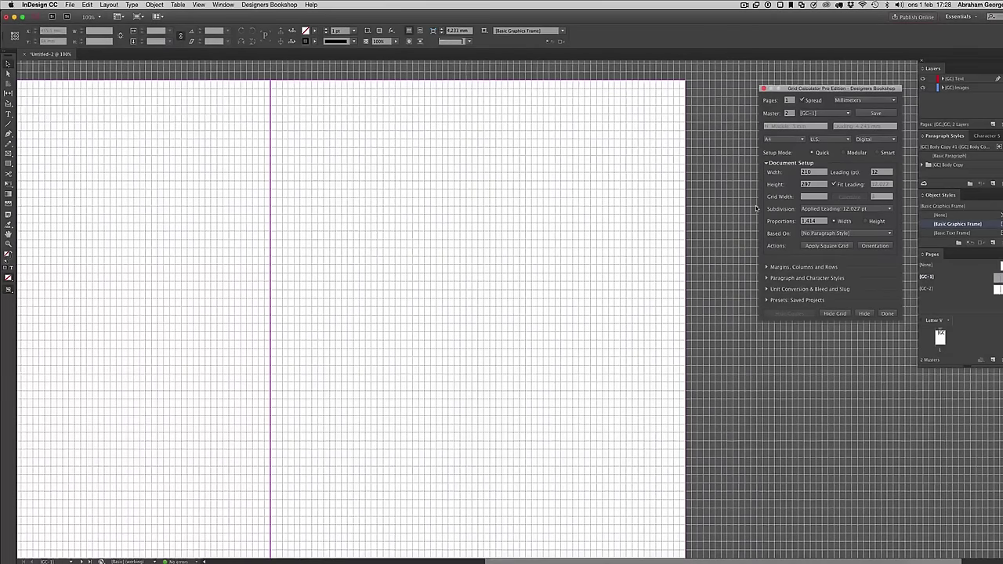
click(877, 173)
mouse_move(842, 183)
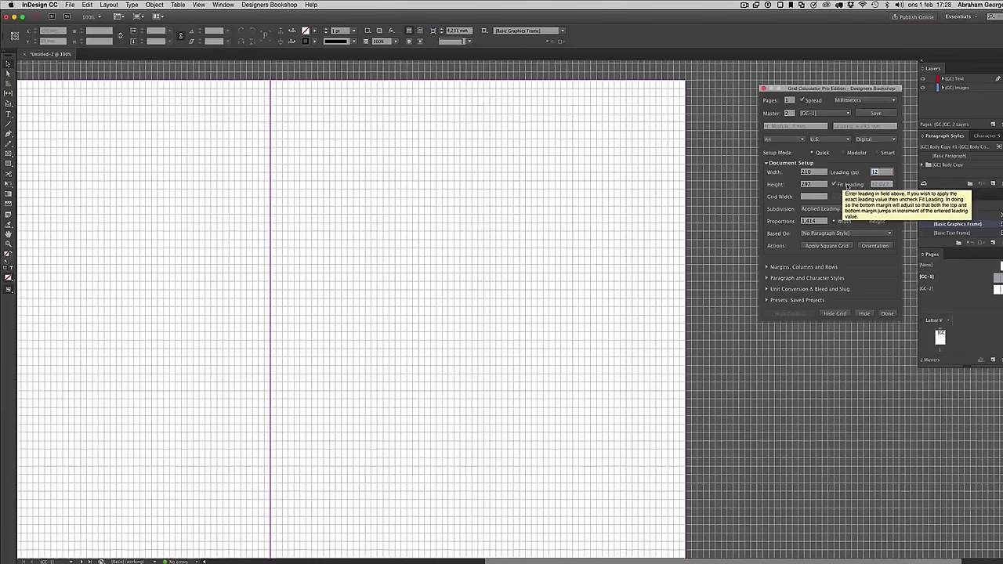
click(814, 196)
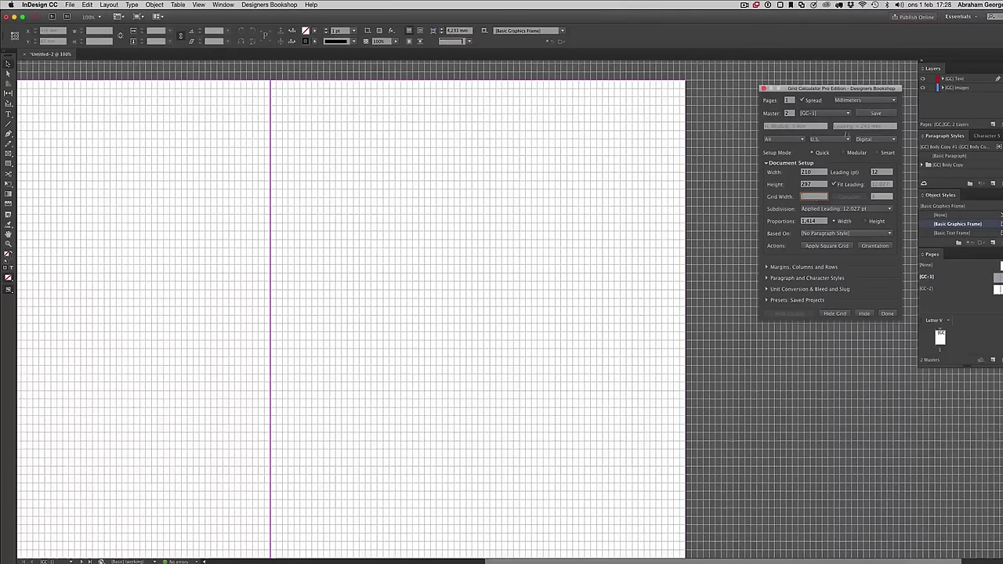
click(862, 100)
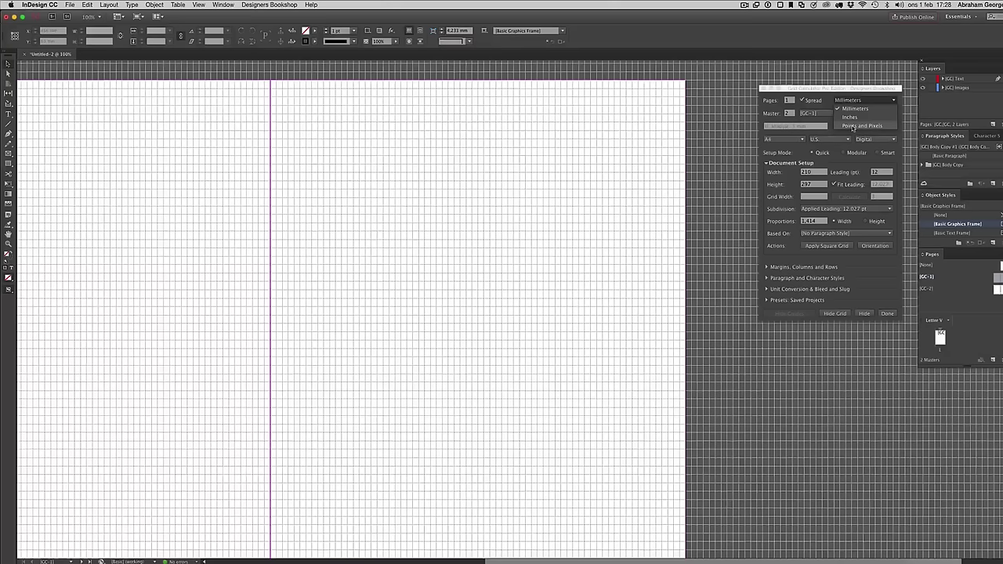
click(849, 122)
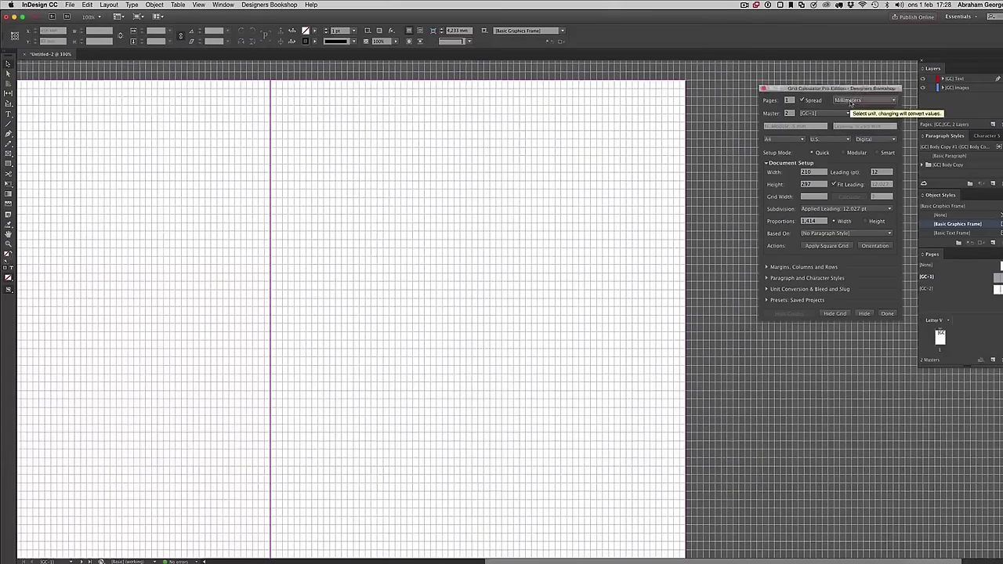
click(808, 198)
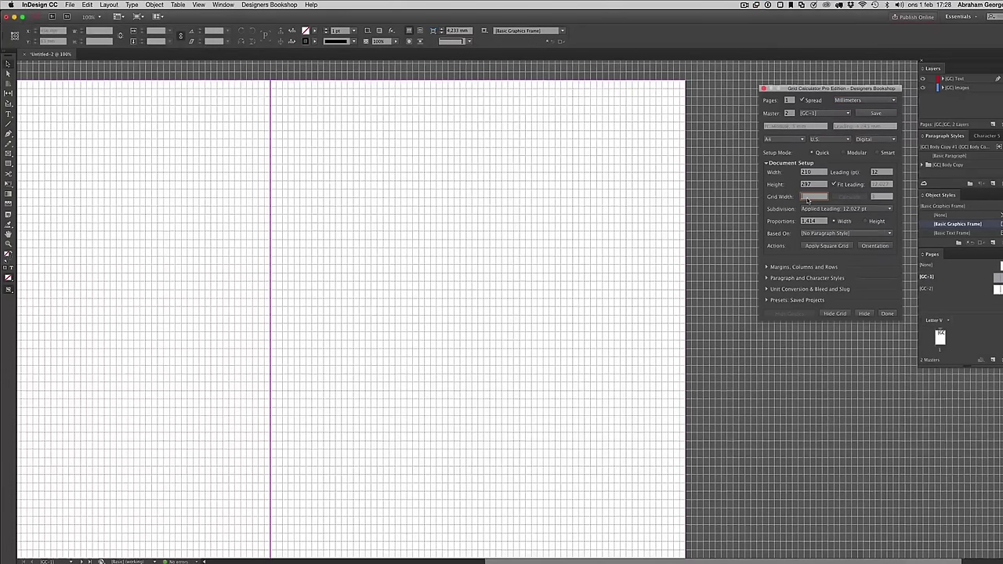
text(2,5)
click(862, 197)
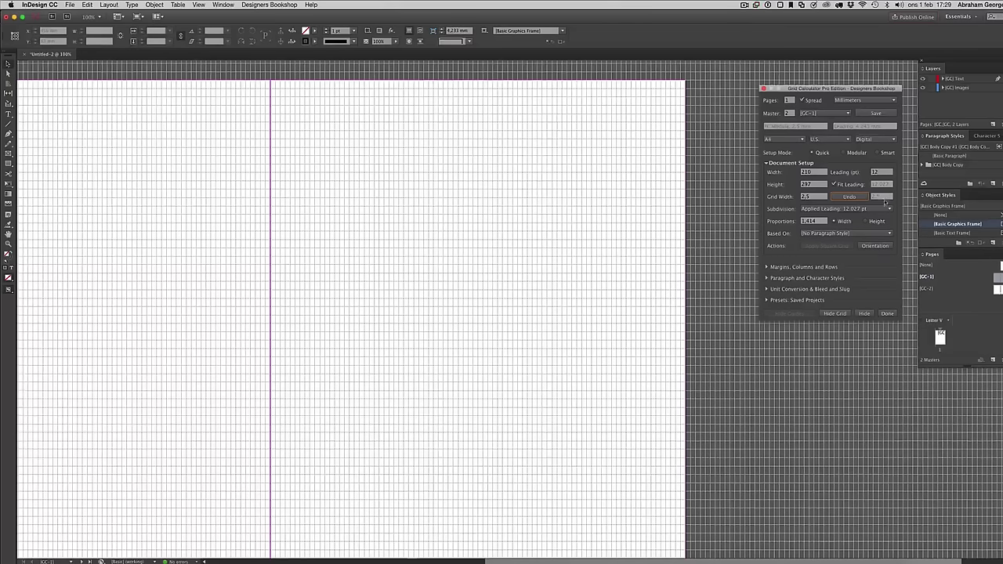
Switch the document's measurement unit to Points and Pixels
click(859, 100)
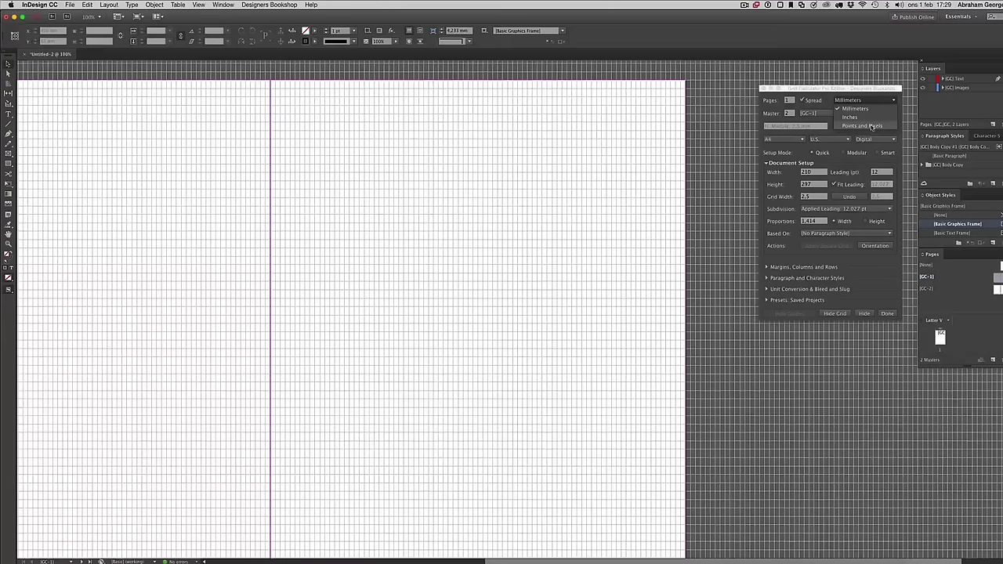
click(875, 196)
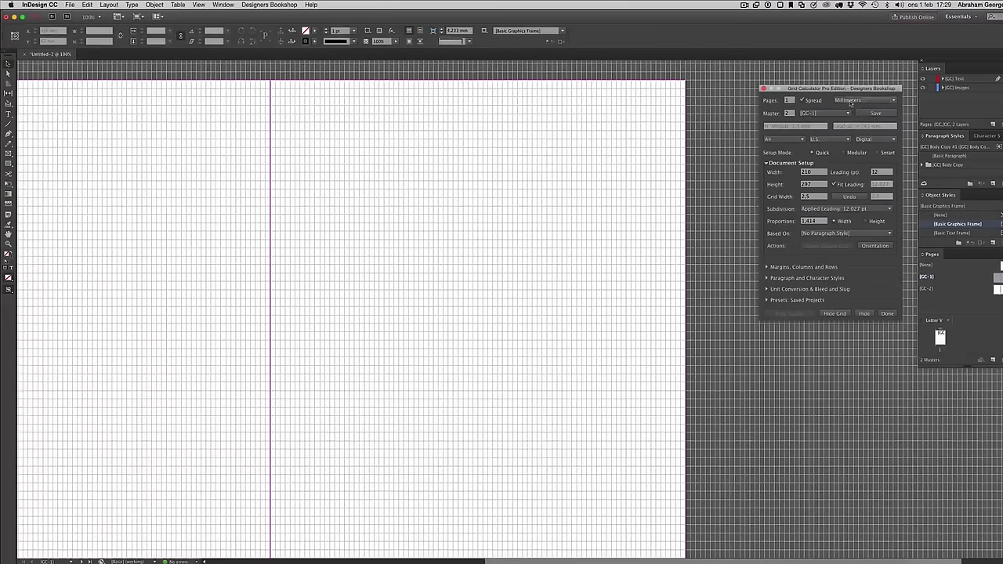
click(851, 101)
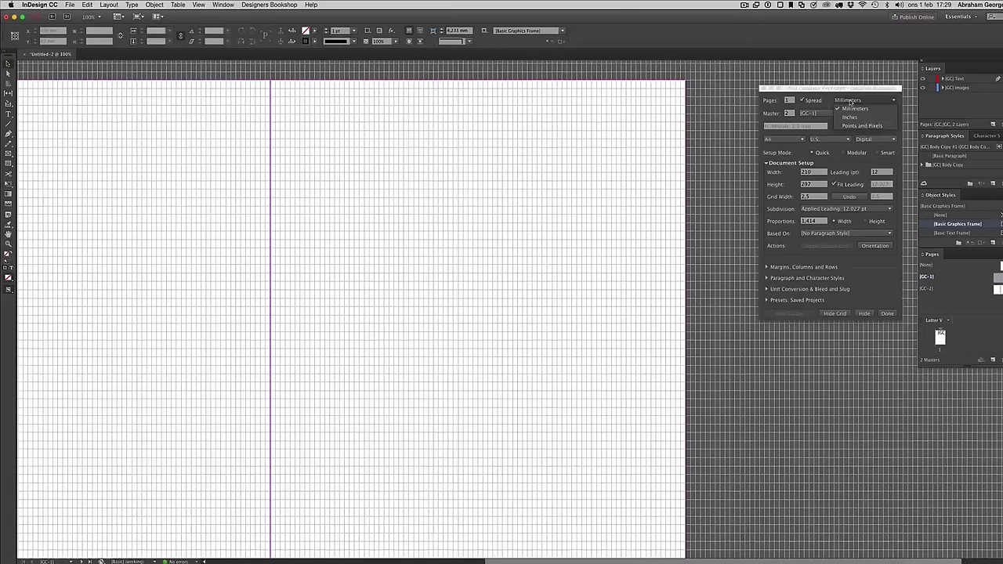
click(880, 126)
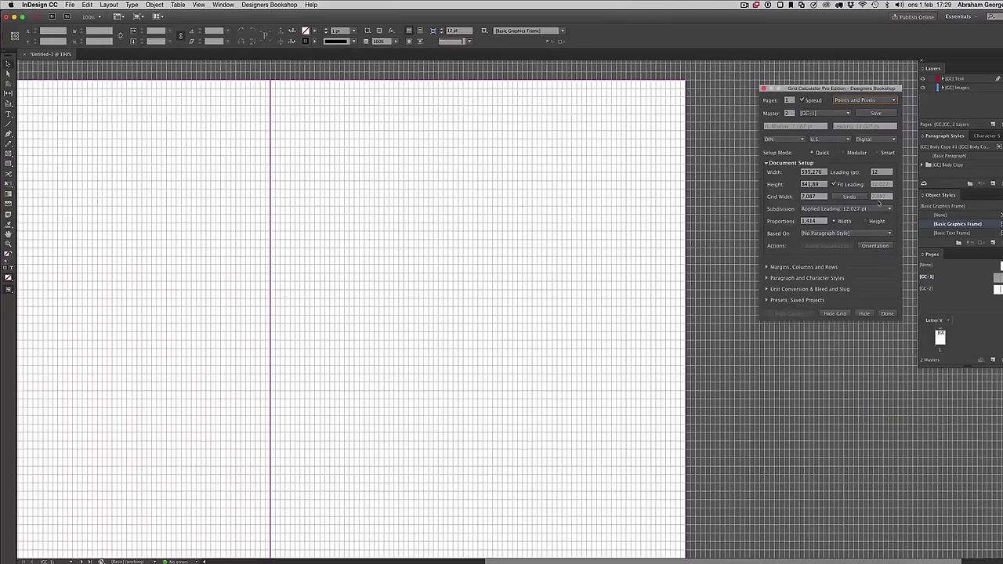
Set the grid width to 12 points and recalculate the document grid
drag(819, 196, 776, 200)
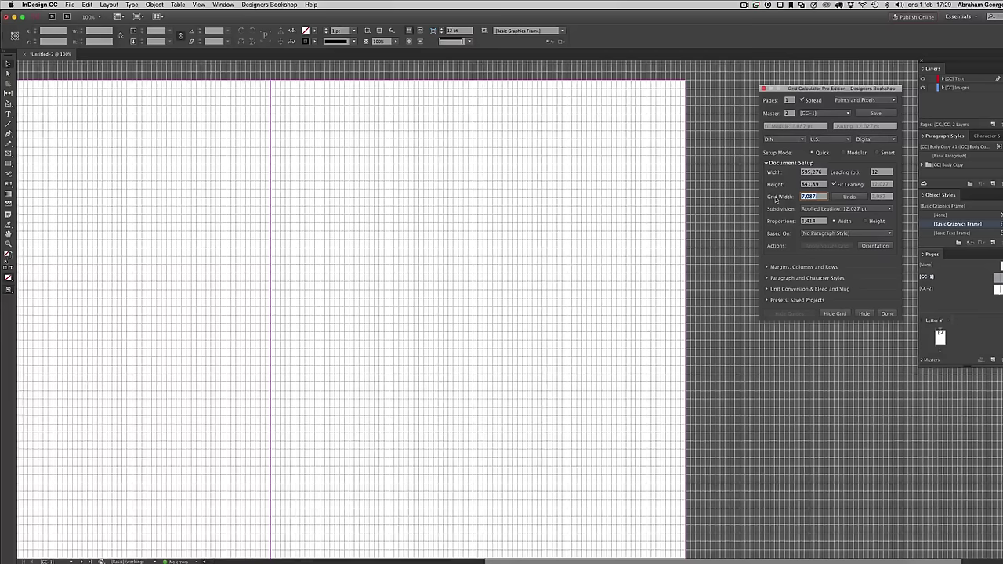
text(12)
key(Return)
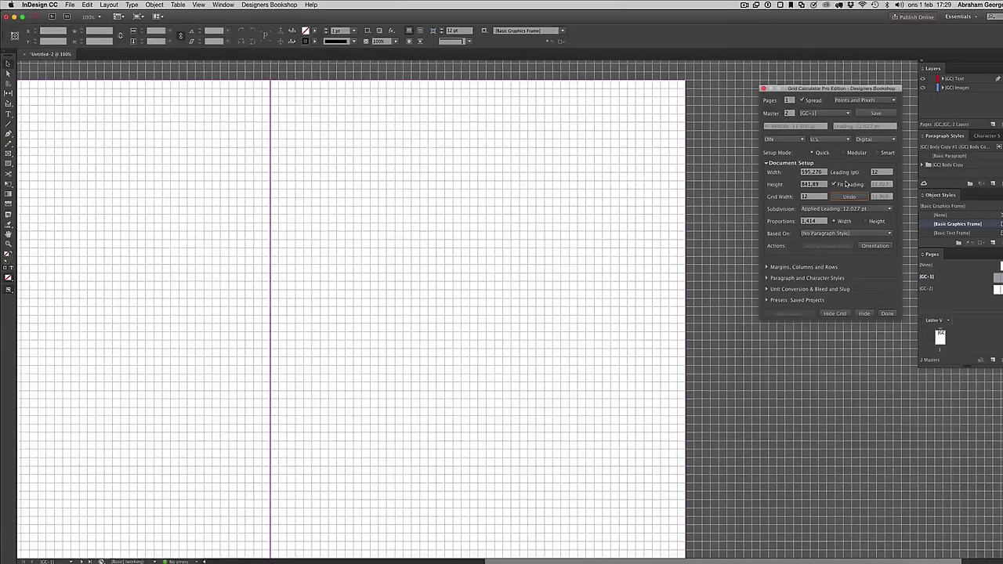
Set the leading to 11.906 pt and turn off Fit Leading to match the leading to the grid width
click(880, 173)
drag(880, 172, 868, 171)
text(11.9)
key(Return)
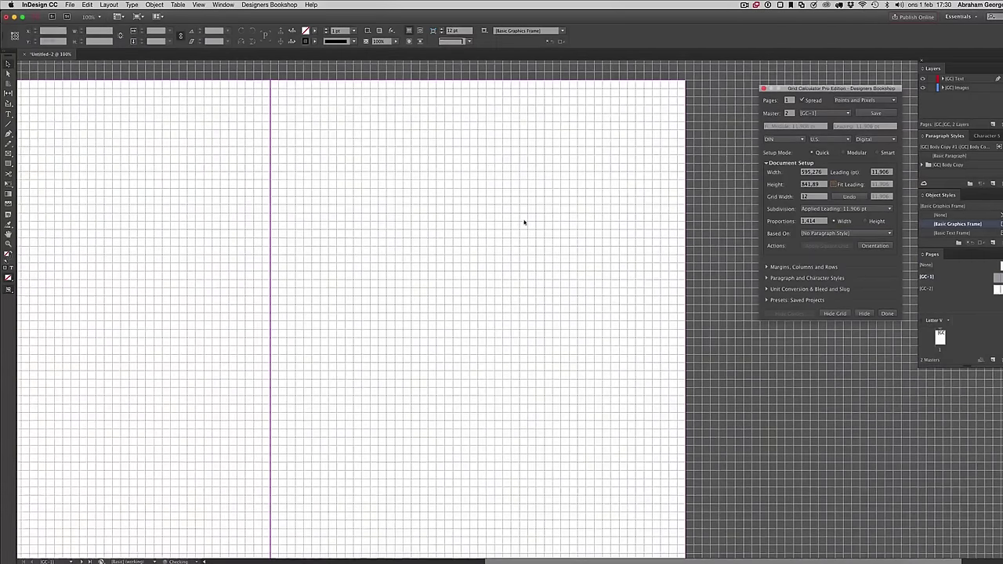
Examine the document grid's alignment along the lower page edge and at the top of the master spread
click(470, 197)
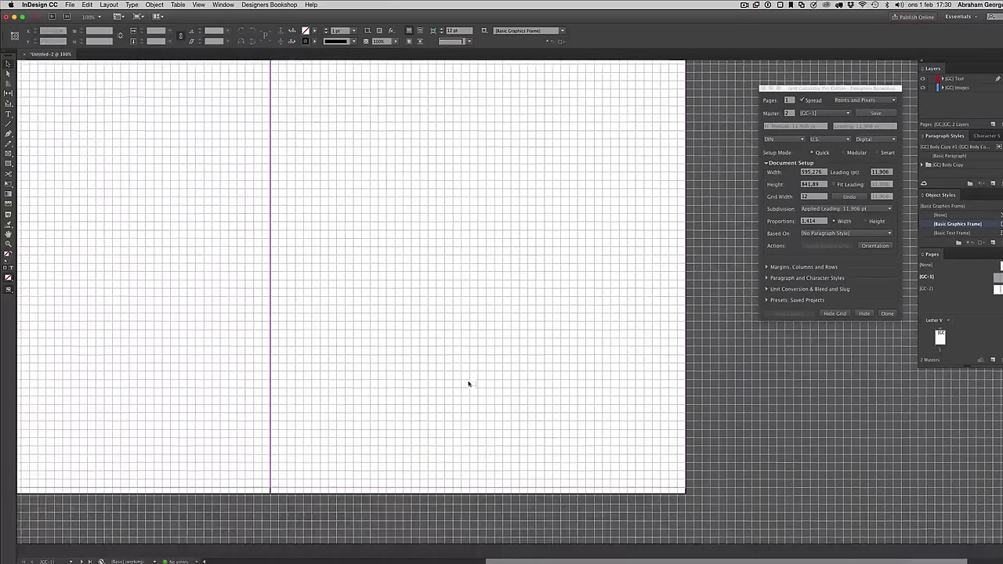
drag(333, 460, 440, 494)
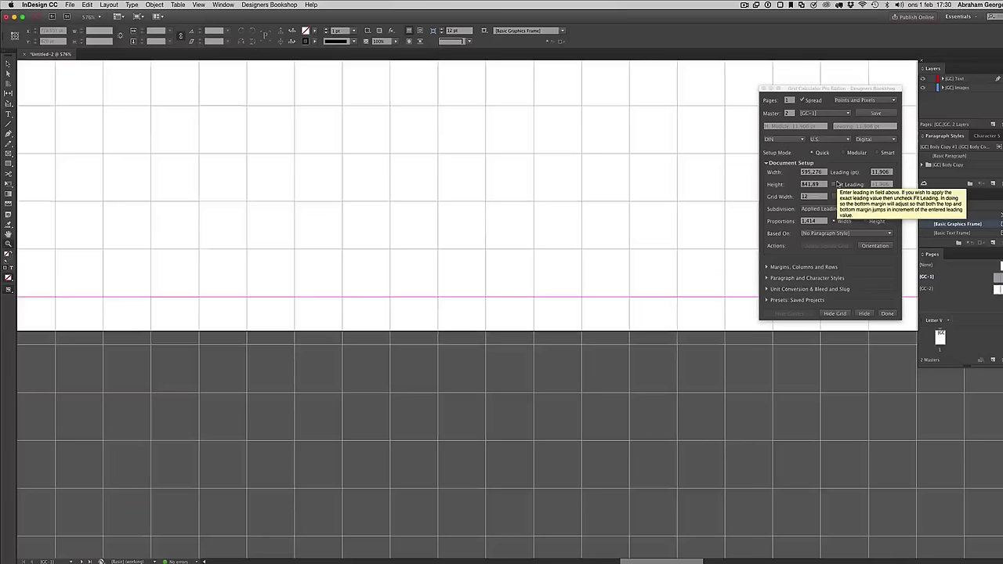
click(835, 185)
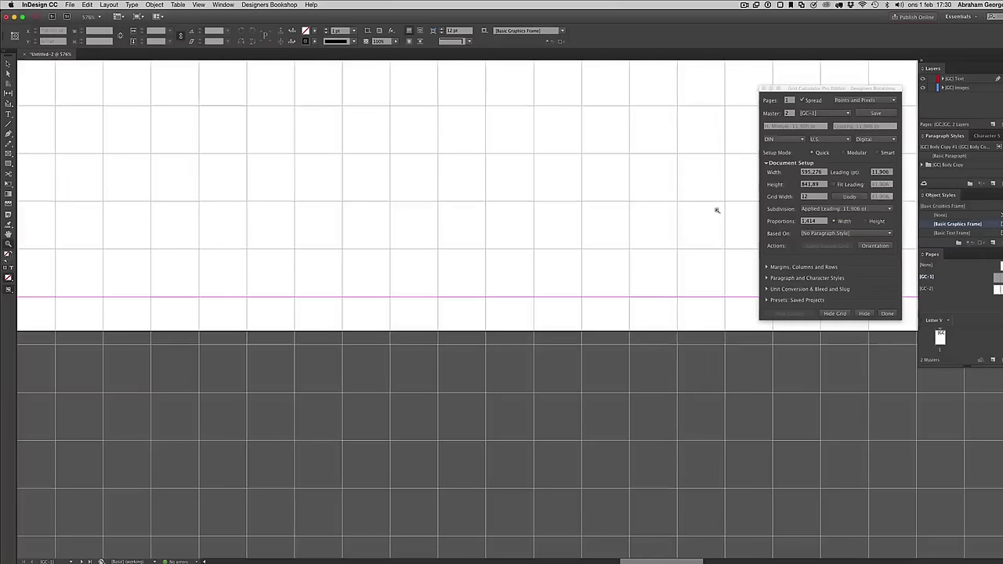
key(super+minus)
key(super+minus)
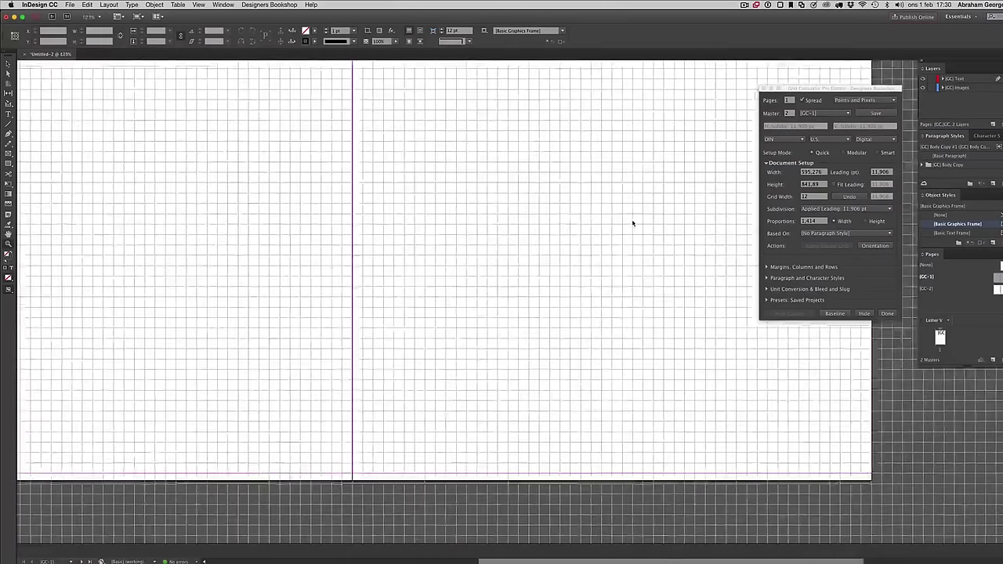
key(super+equal)
key(super+equal)
key(super+equal)
key(super+equal)
key(super+equal)
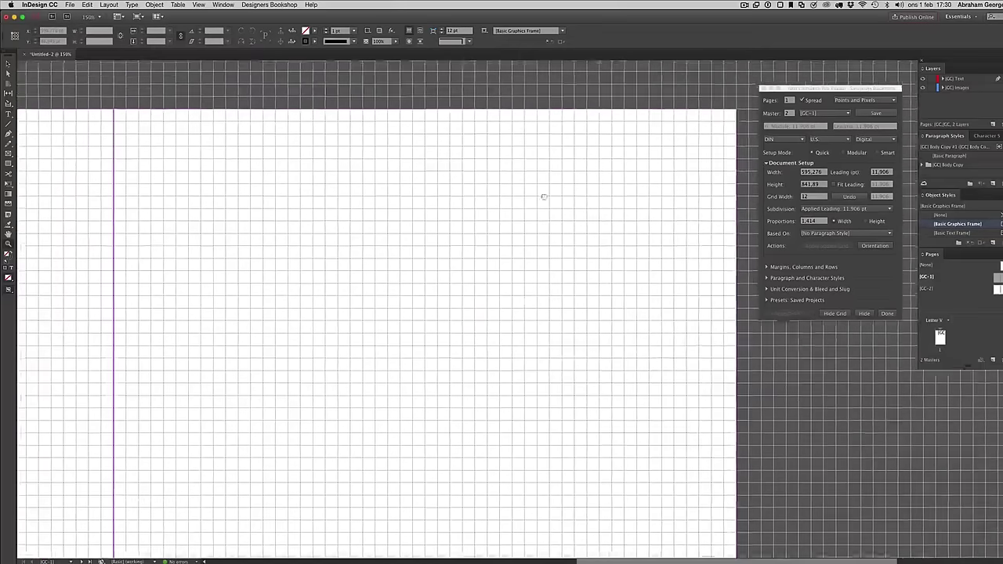
drag(544, 196, 577, 174)
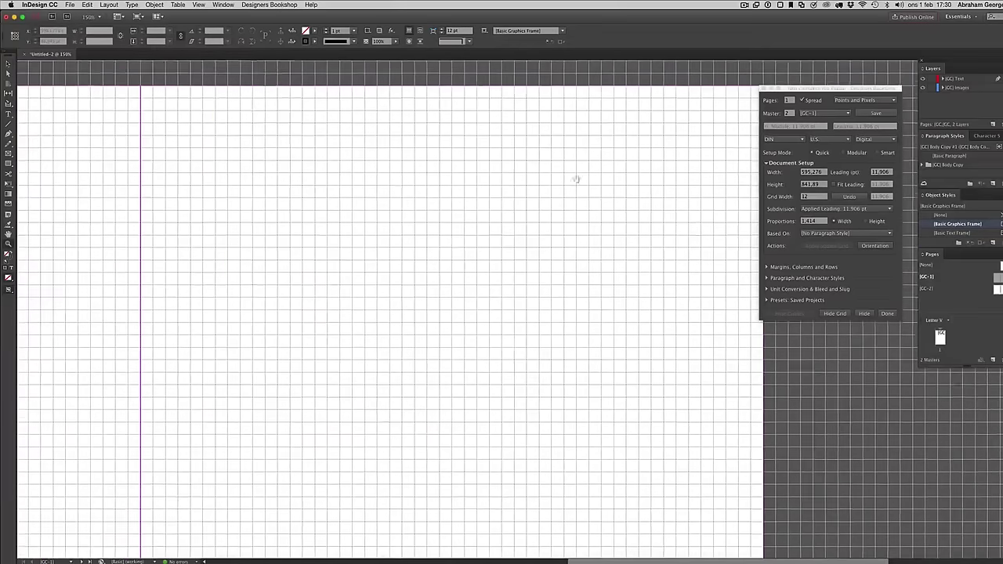
Draw three black-filled frames snapped to the grid, about 167 x 167 pt, about 298 x 119 pt and one tall, and preview the spread
drag(795, 88, 833, 87)
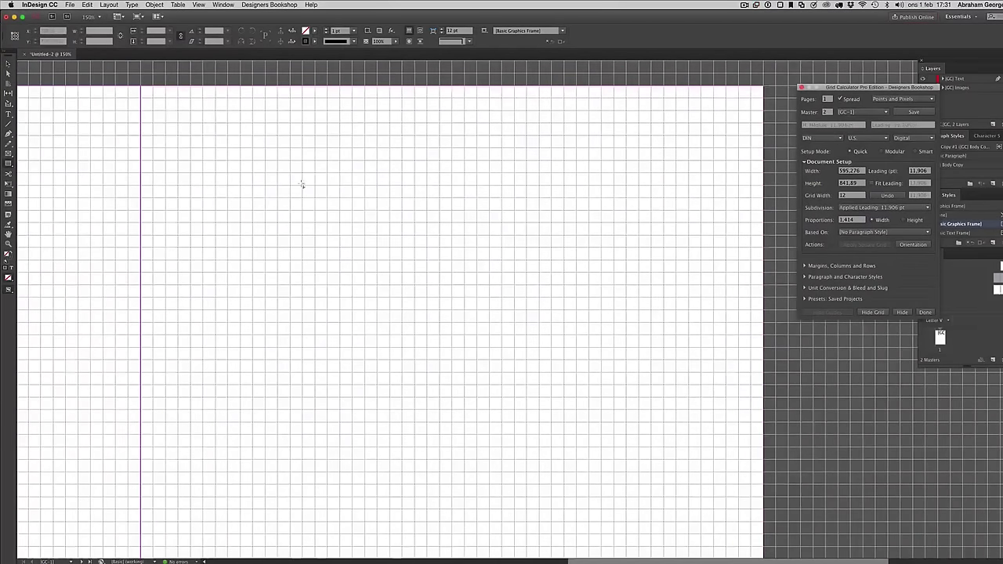
key(shift+x)
drag(253, 161, 427, 338)
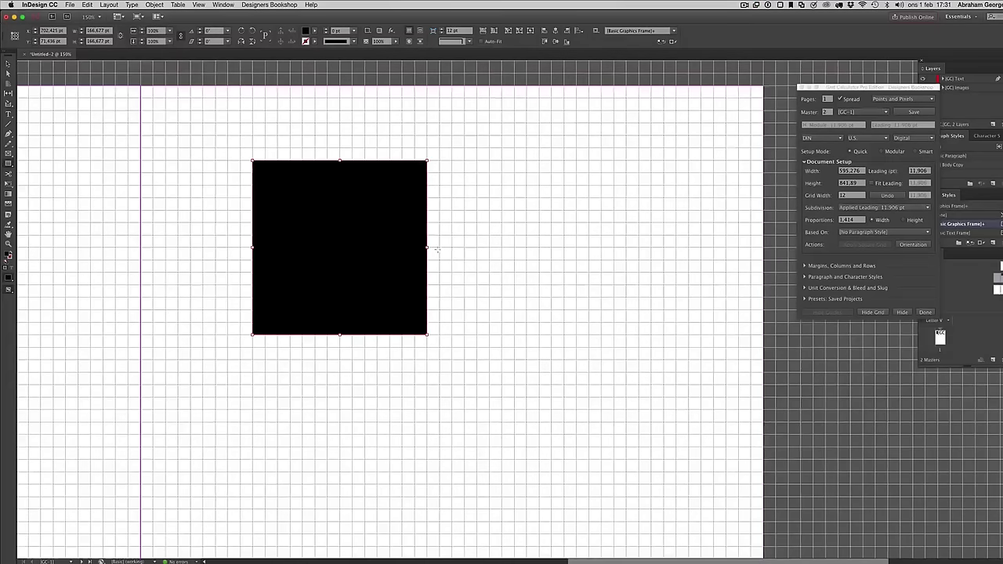
drag(428, 347, 115, 471)
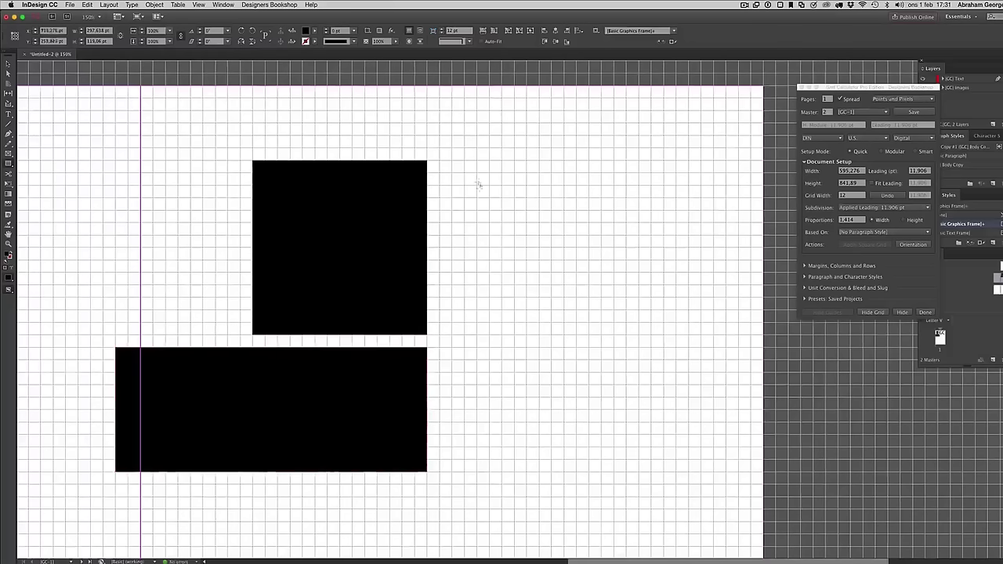
drag(441, 161, 600, 530)
click(667, 385)
key(w)
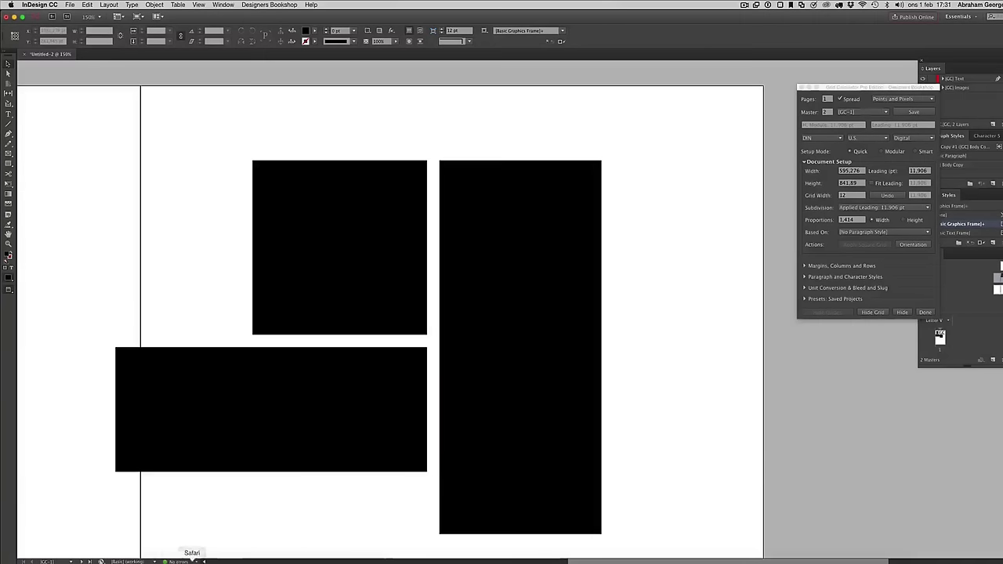
click(192, 561)
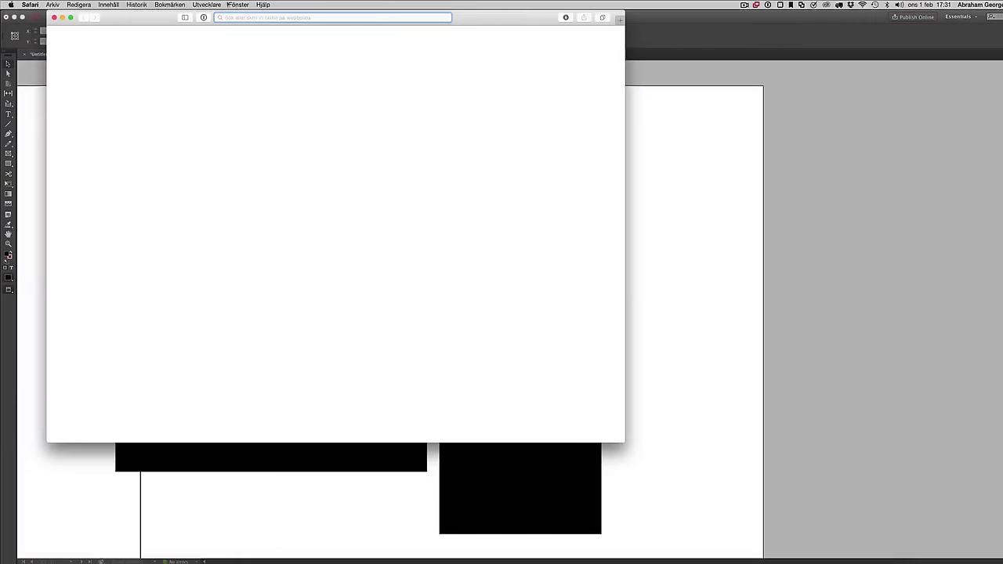
click(665, 291)
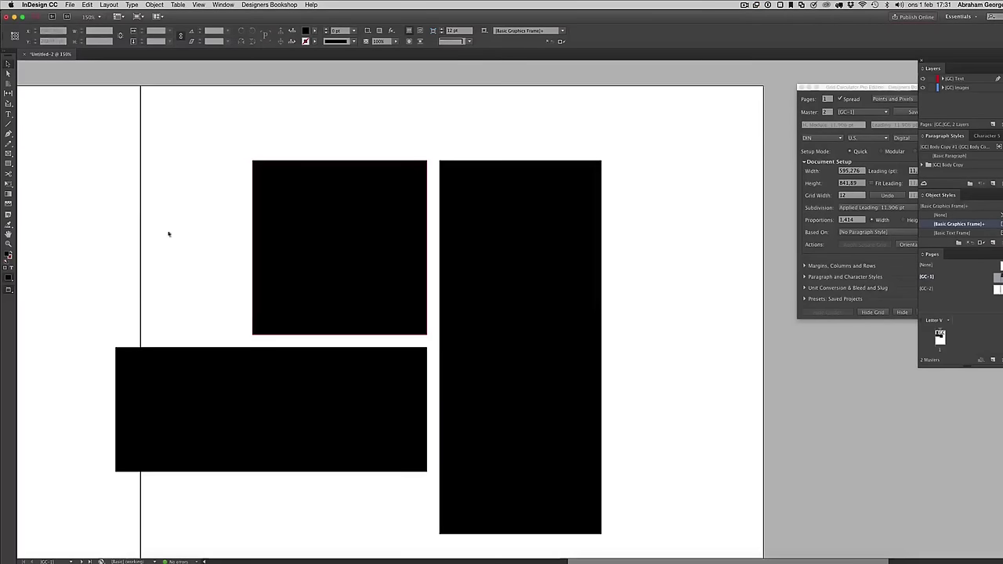
key(super+Tab)
key(super+Tab)
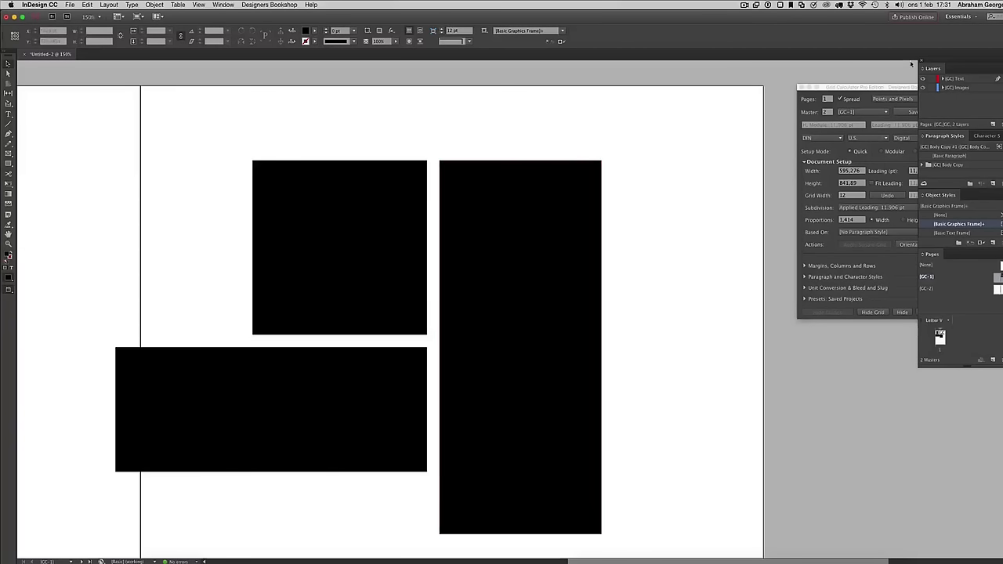
Leave the preview and show the document grid around the black frames, keeping the whole spread clear of the Grid Calculator window
drag(867, 87, 779, 119)
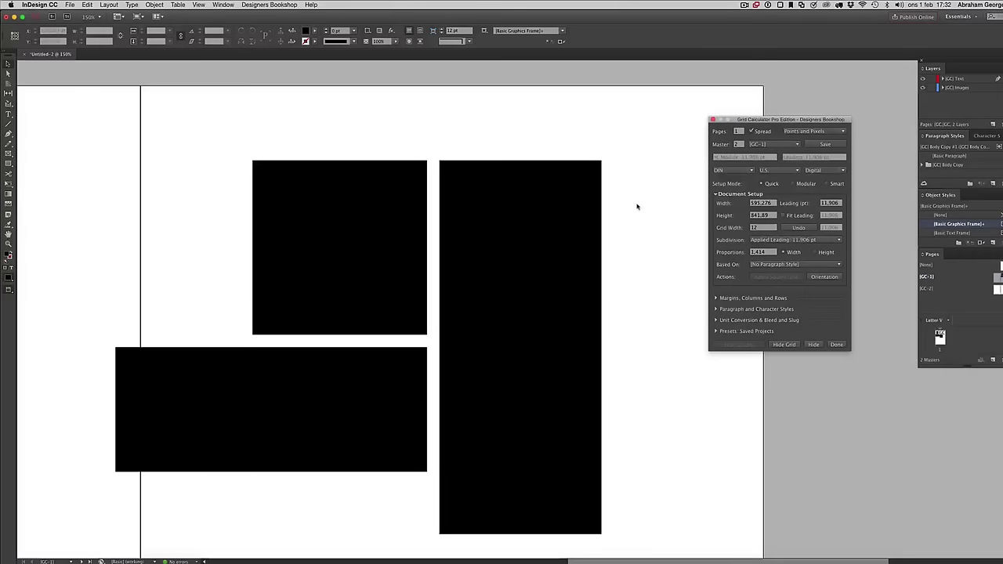
click(636, 206)
key(super+minus)
key(super+apostrophe)
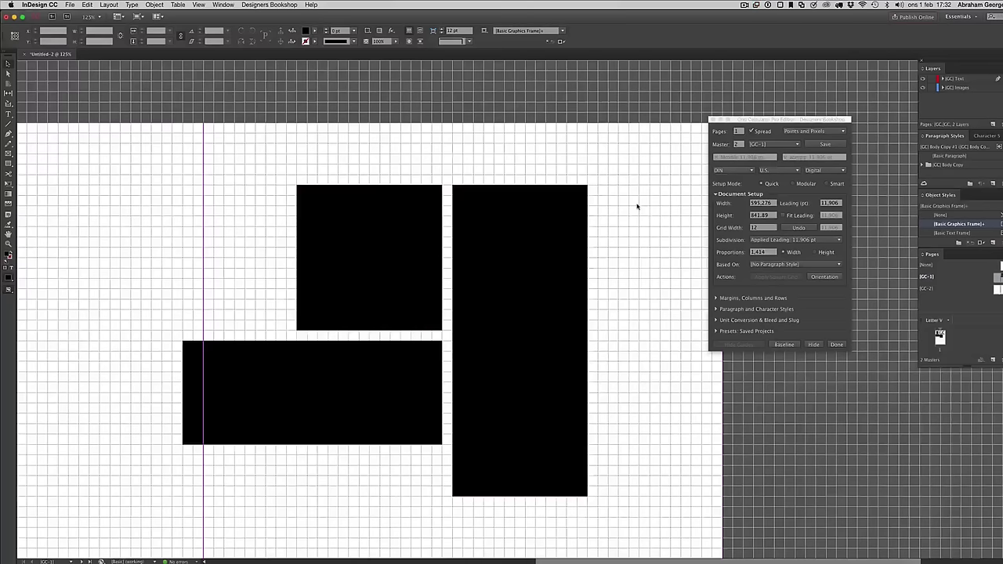
key(super+minus)
key(super+minus)
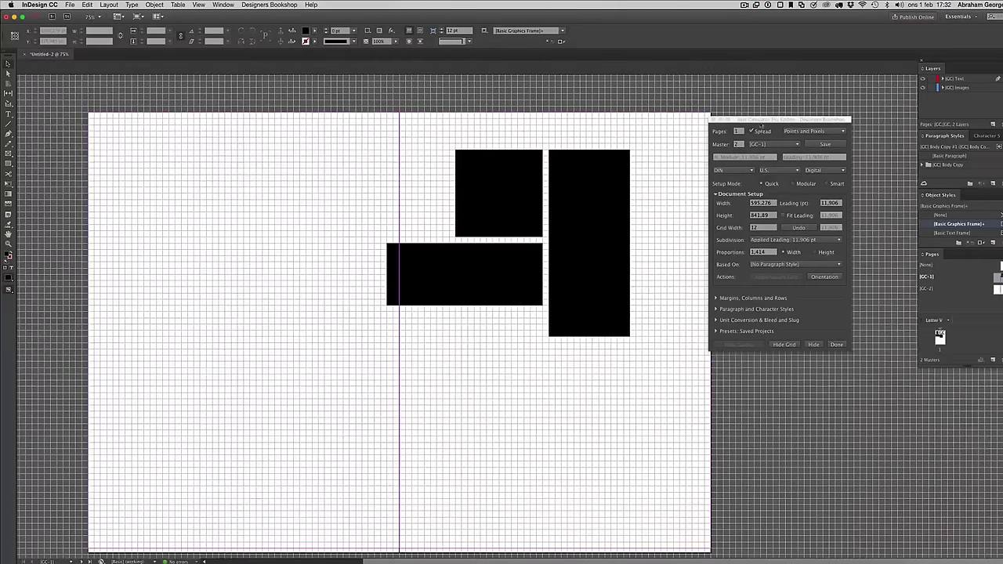
drag(762, 122, 798, 131)
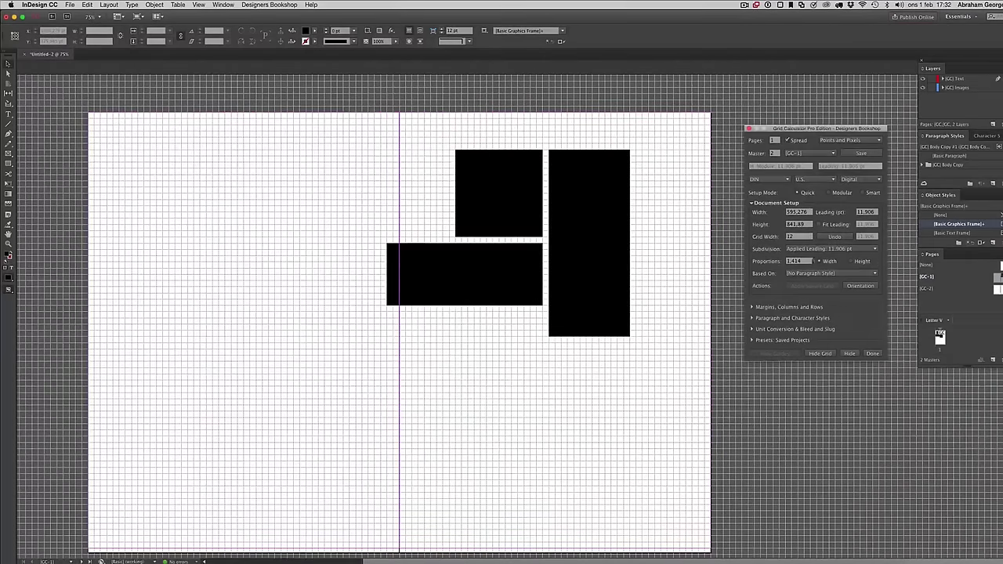
Expand the Margins, Columns and Rows settings and delete the three black frames from the spread
click(788, 308)
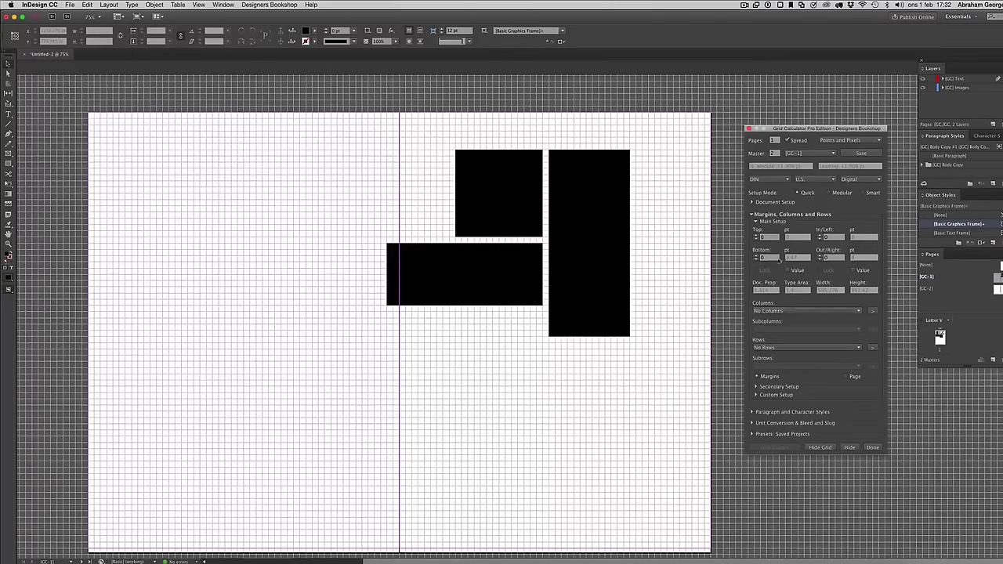
click(515, 213)
key(Delete)
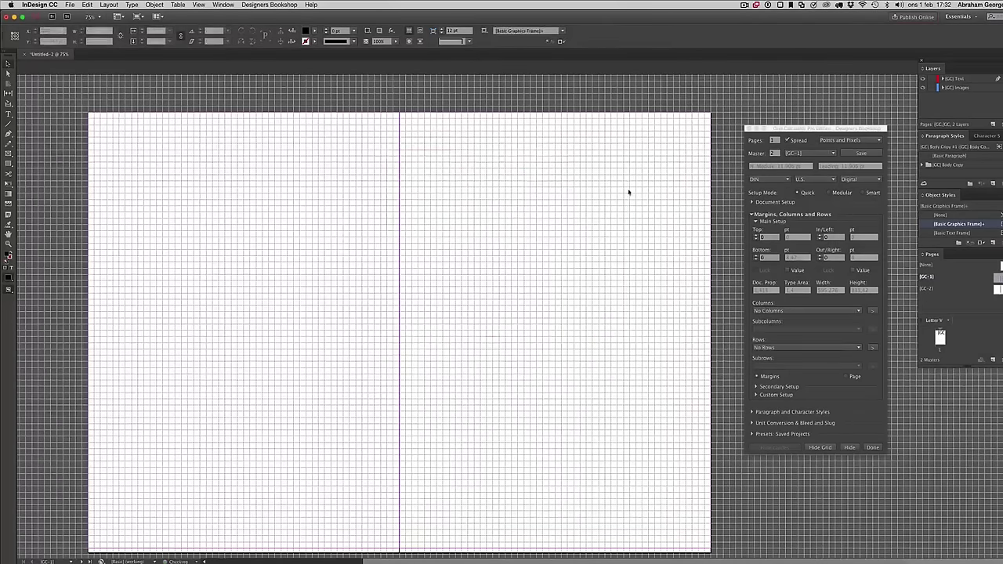
Set the main top margin to 6 and the bottom, in/left and out/right margins to 8
click(757, 238)
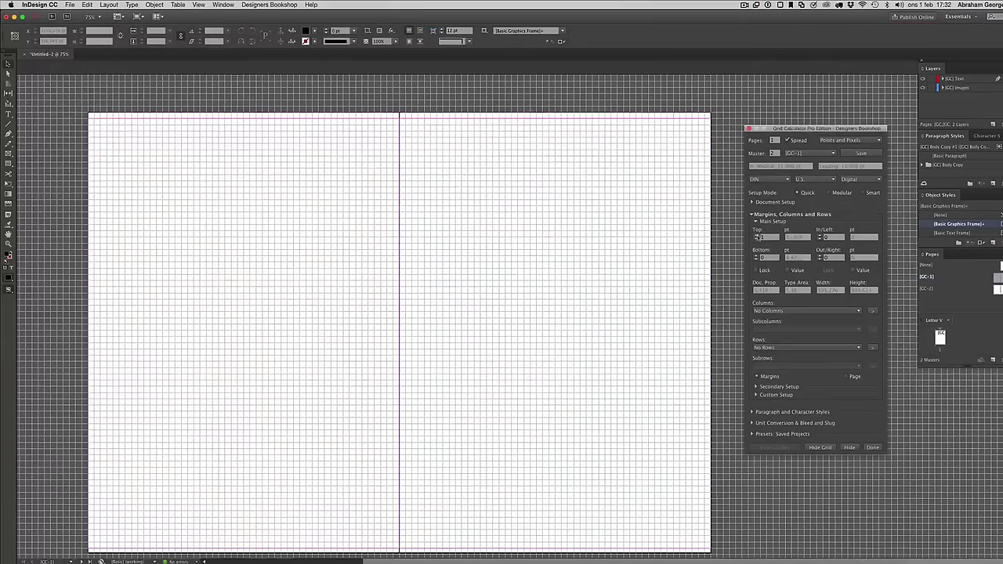
text(4)
key(Tab)
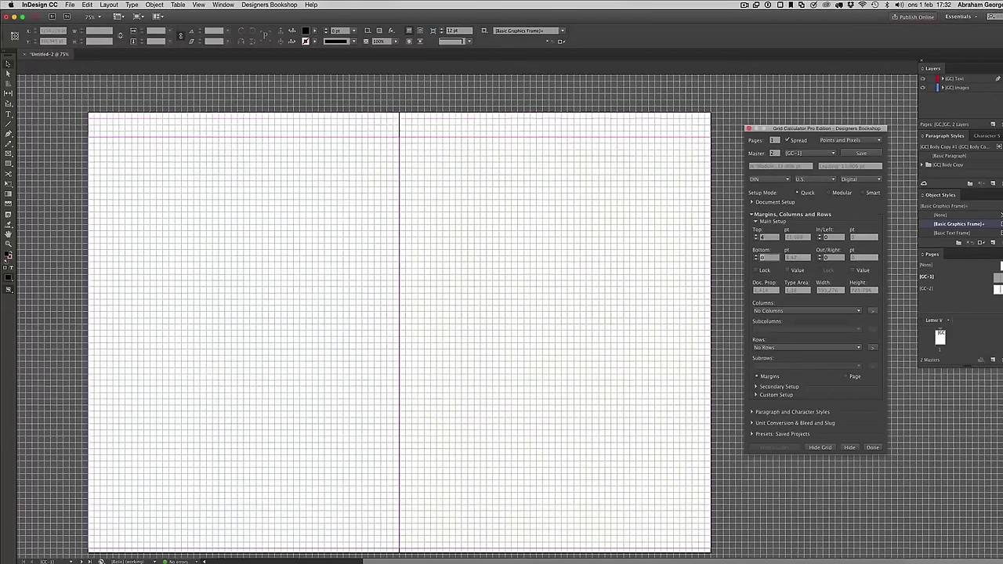
key(shift+Tab)
text(8)
key(Tab)
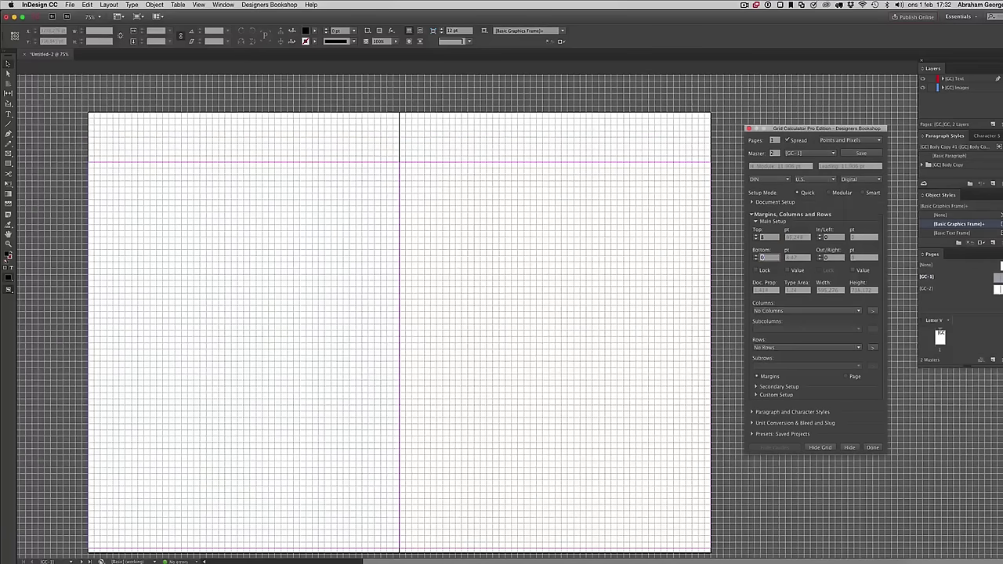
text(8)
key(shift+Tab)
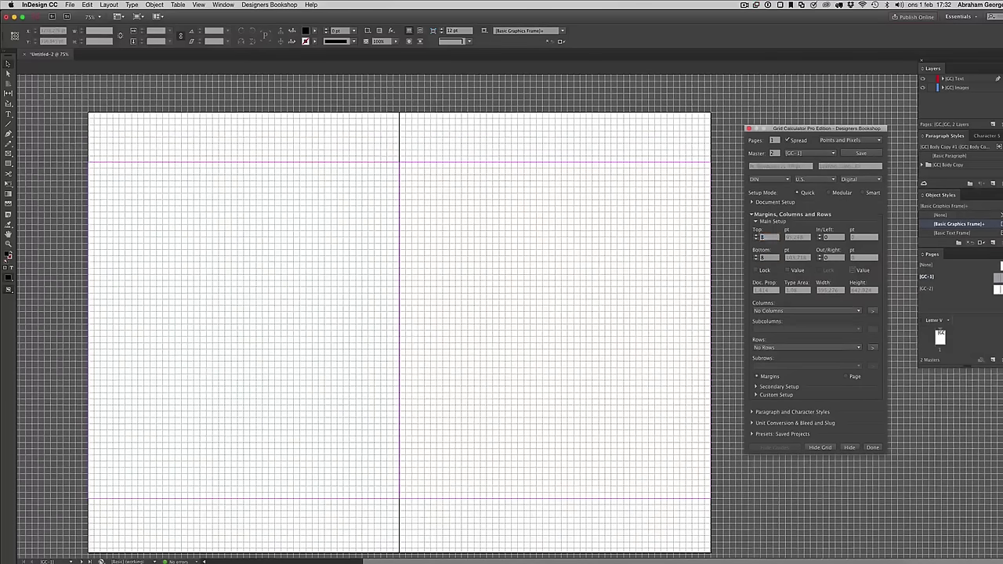
text(6)
key(Tab)
key(Tab)
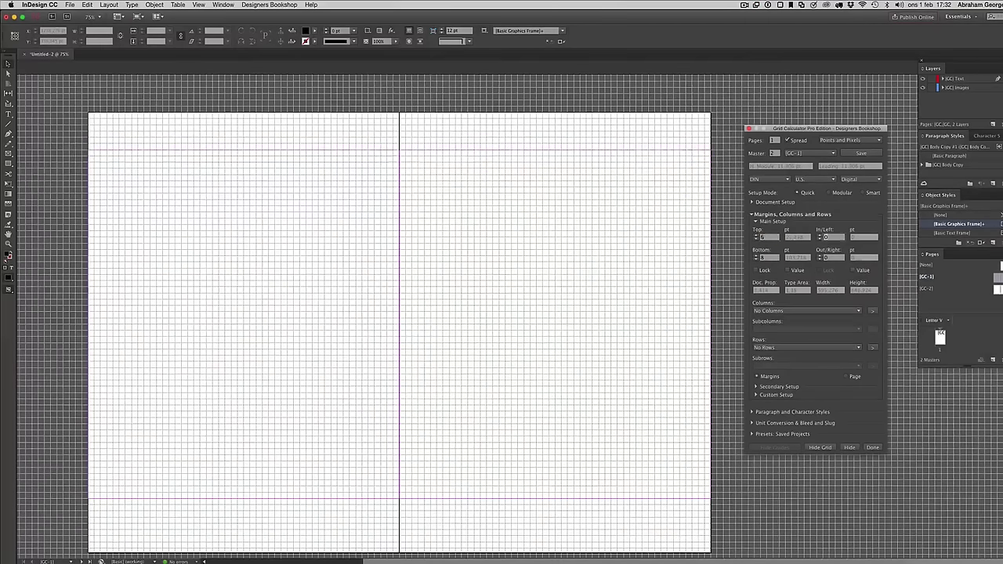
Divide the type area into 3 columns (10 lines) with a gutter of 2 lines
click(794, 310)
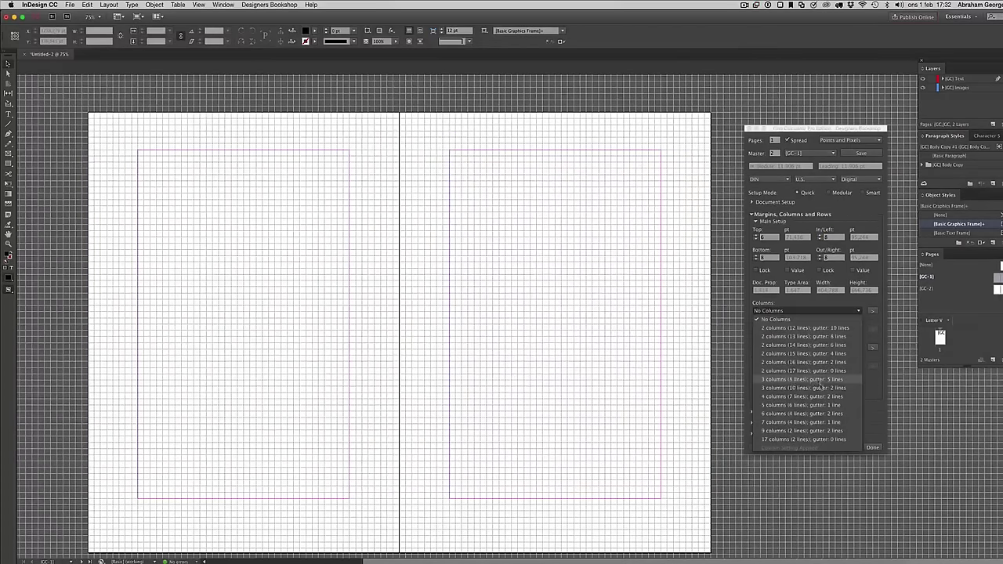
click(815, 388)
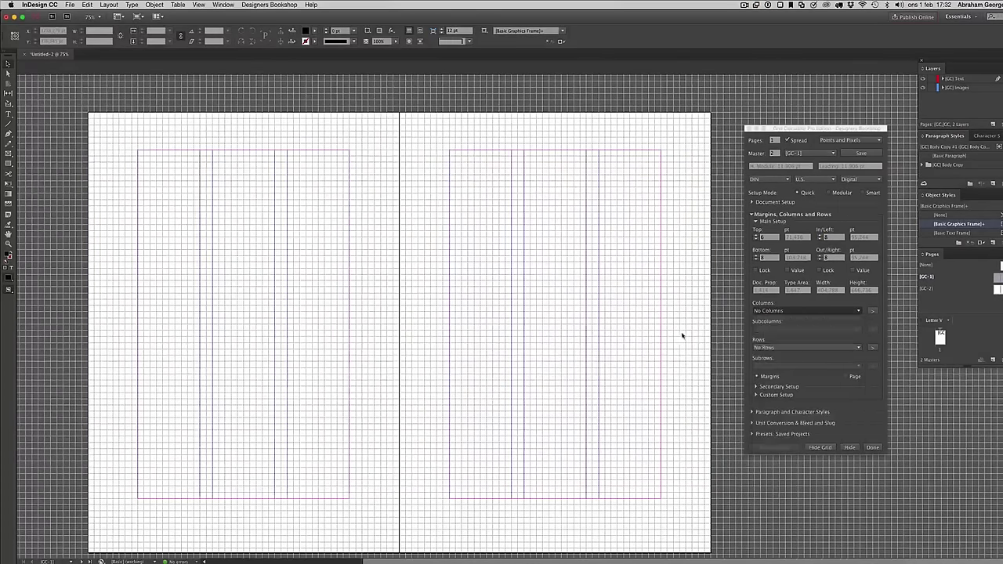
click(636, 310)
drag(510, 274, 571, 336)
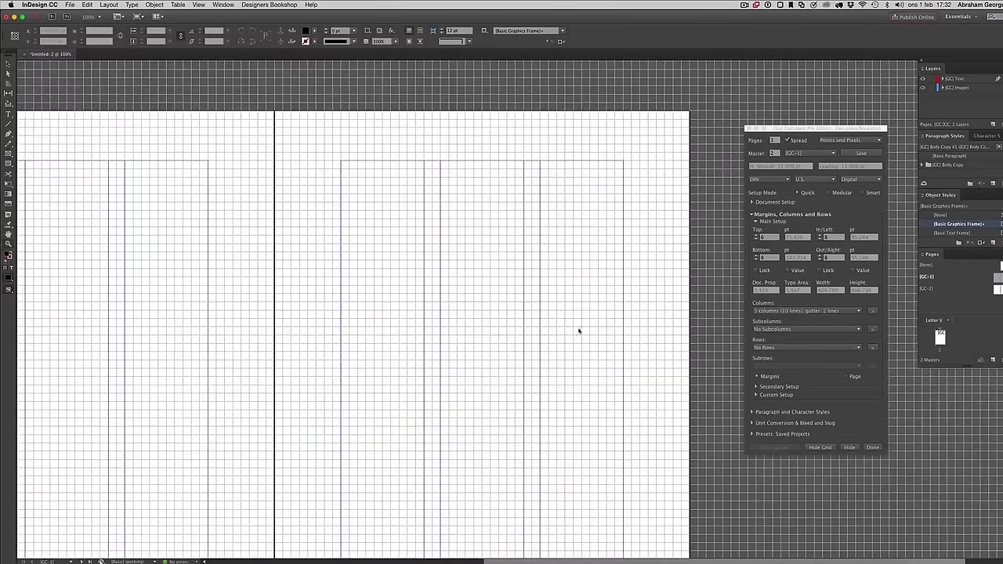
drag(787, 128, 735, 108)
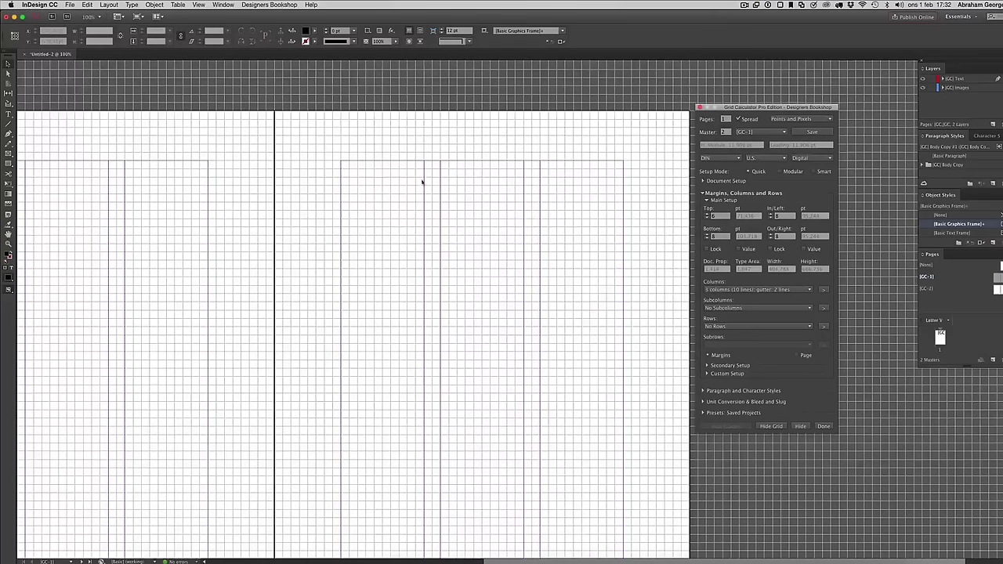
Set the in/left and out/right margins to 6 and apply 2 columns (18 lines) with a gutter of 2 lines
click(770, 218)
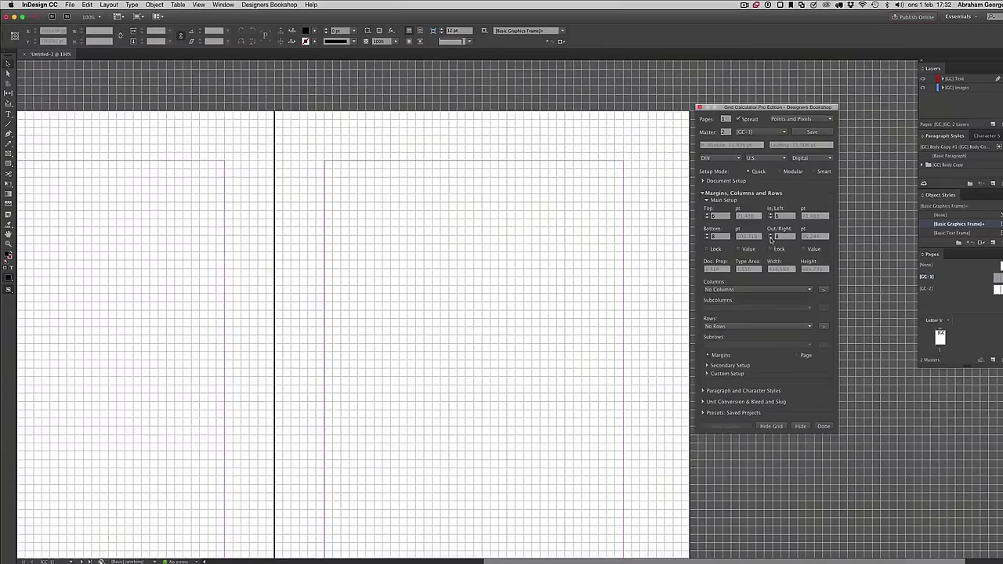
click(770, 238)
drag(742, 109, 808, 109)
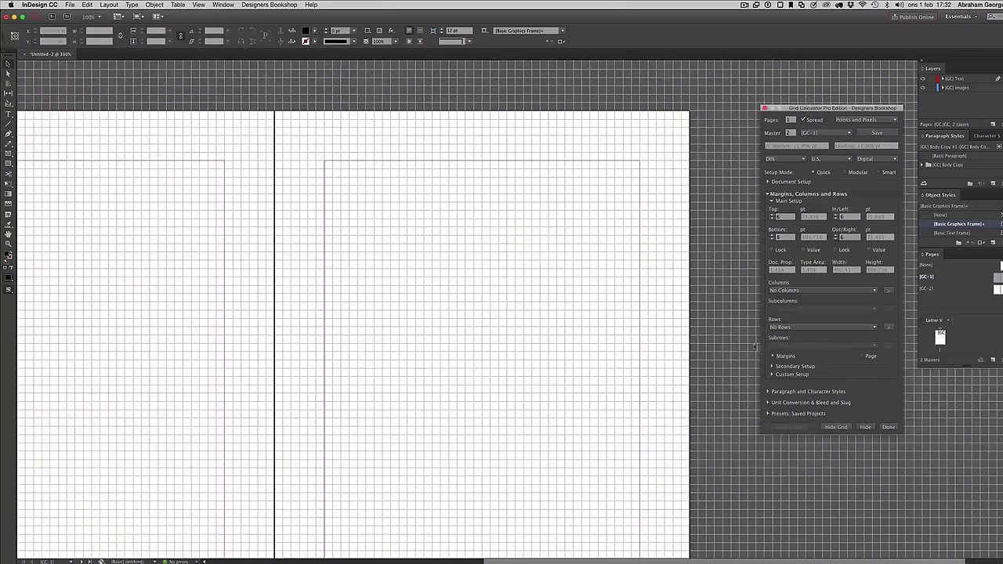
click(823, 290)
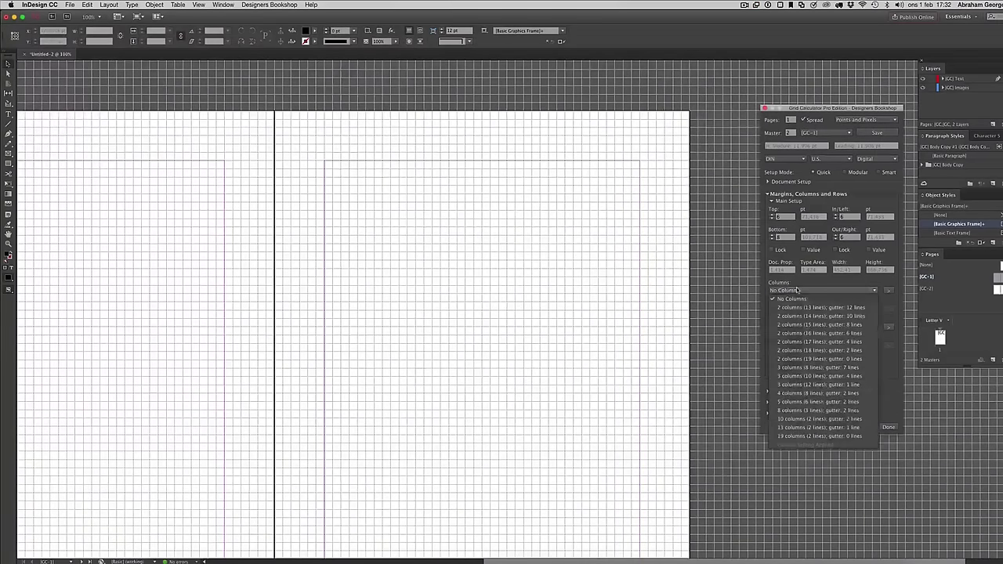
click(834, 350)
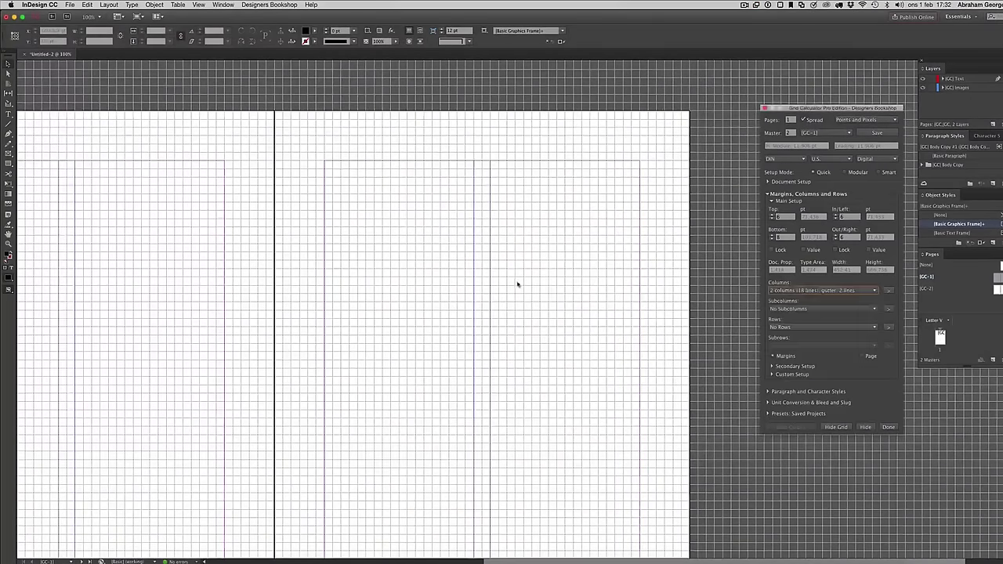
Divide the main columns into 2 subcolumns (8 lines) with a gutter of 2 lines
click(806, 309)
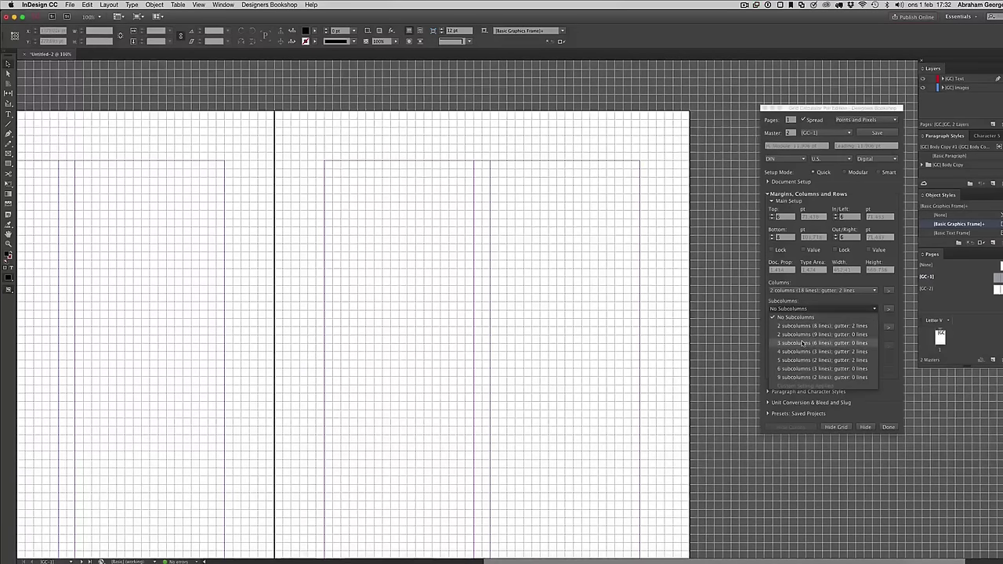
click(403, 310)
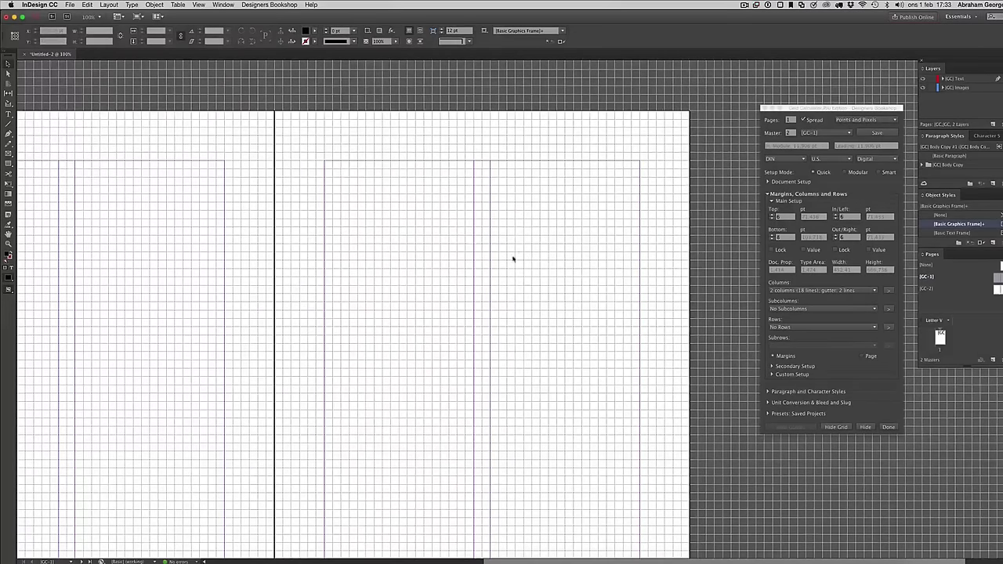
click(818, 312)
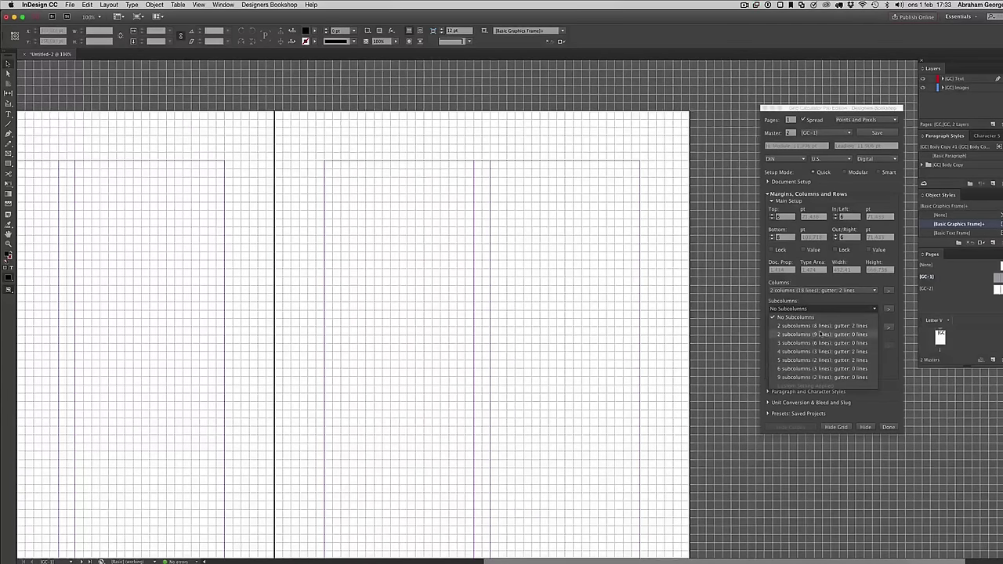
click(821, 325)
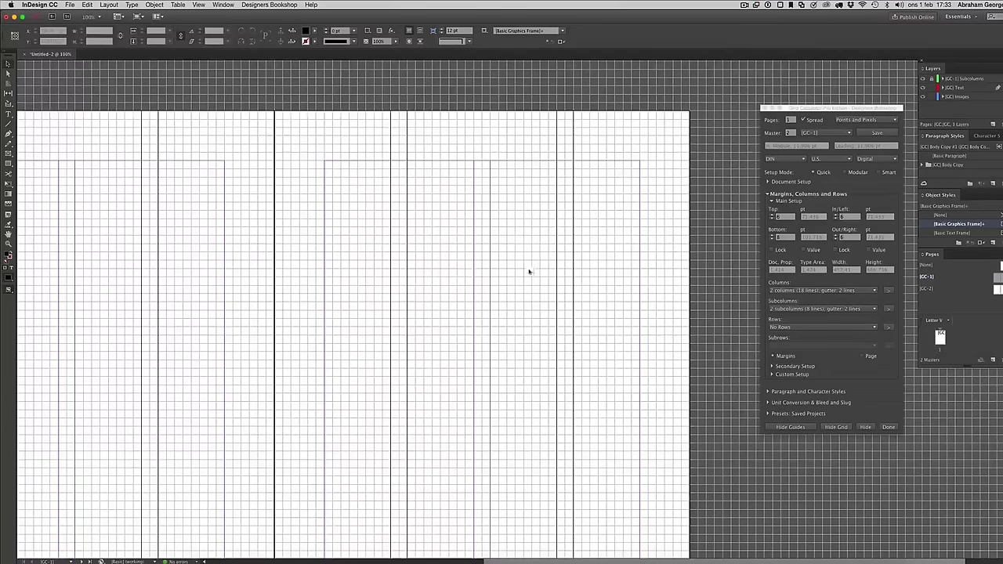
Check the other subcolumn options, and remove the subcolumns from the main setup
click(786, 309)
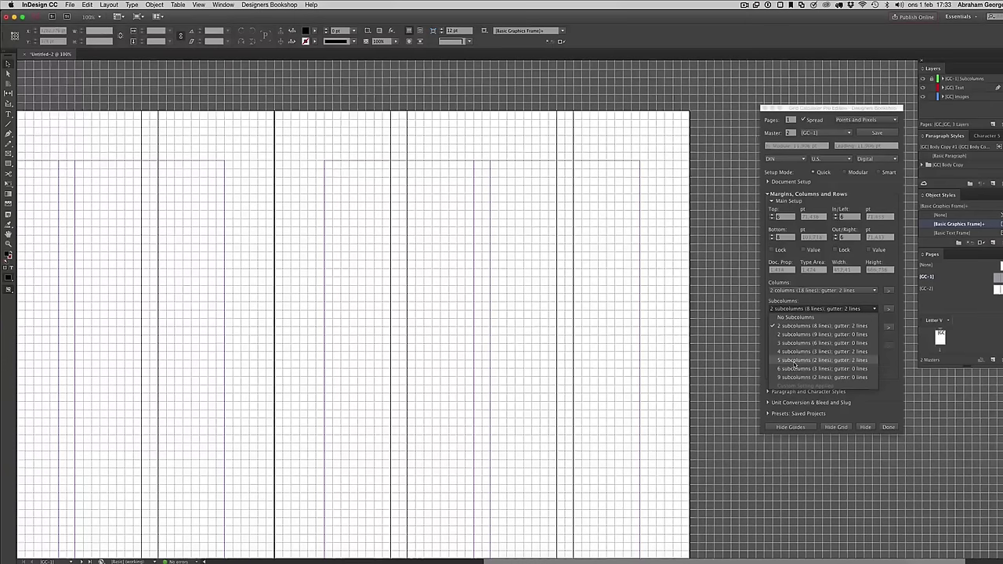
click(462, 229)
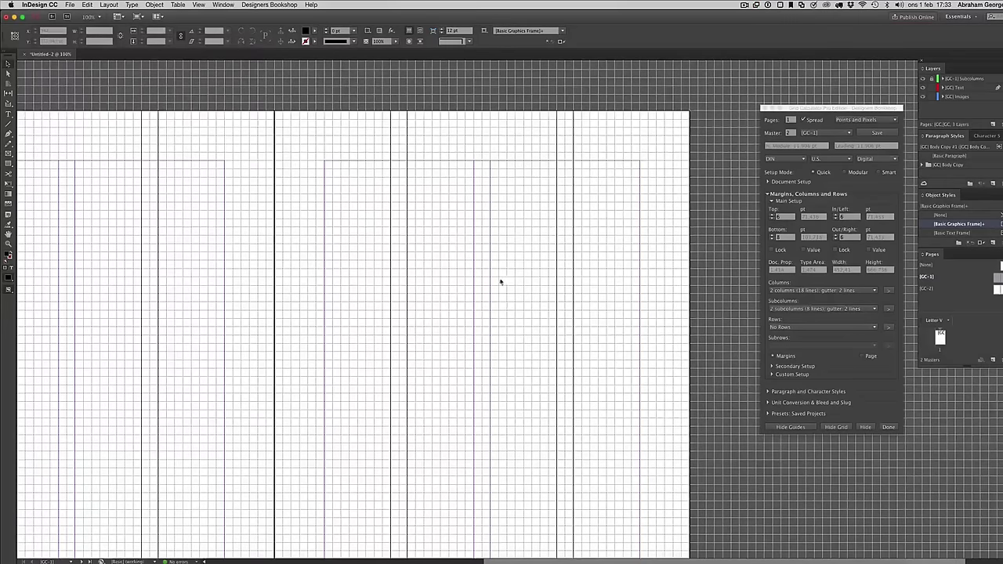
click(776, 309)
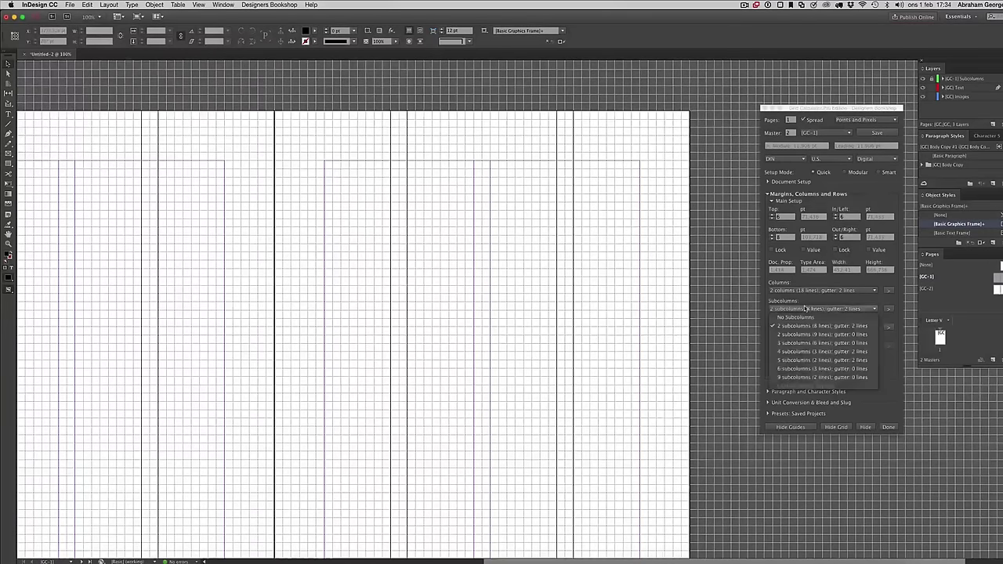
click(780, 320)
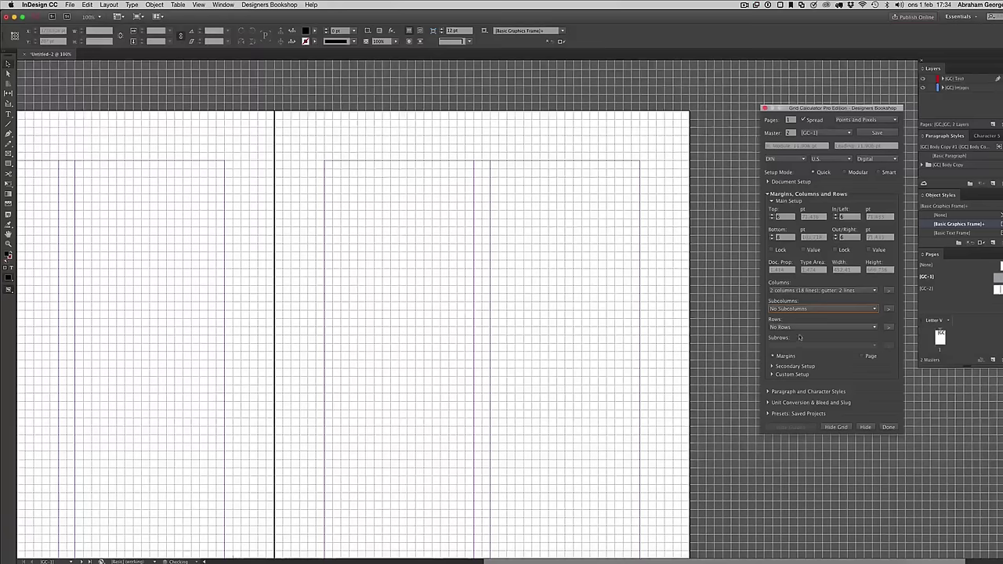
Add secondary columns in the Secondary Setup: 3 columns (12 lines) with a gutter of 1 line
click(795, 366)
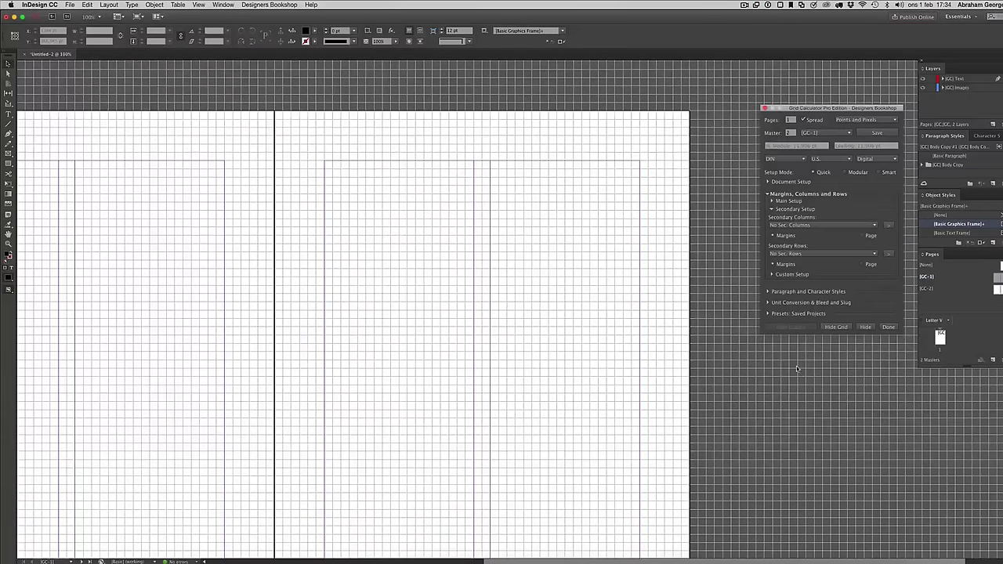
click(794, 227)
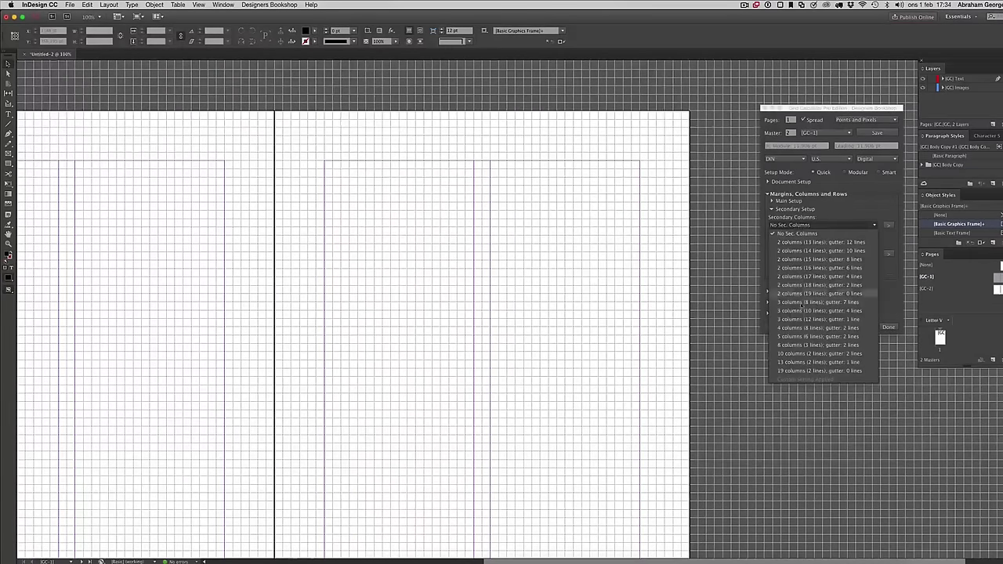
click(805, 320)
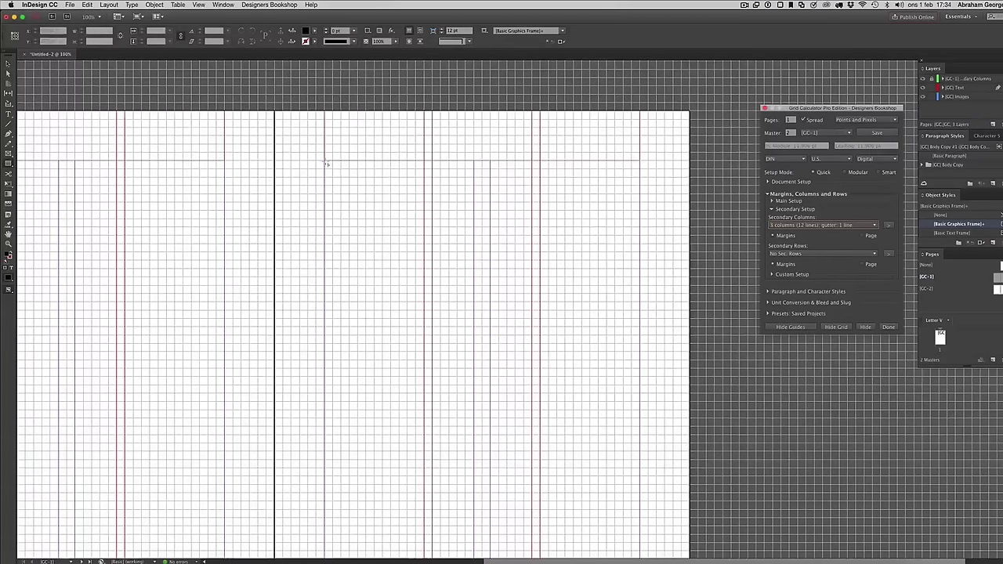
Draw a text frame one line below the top margin in the right page's first secondary column and fill it with placeholder text
drag(325, 160, 425, 447)
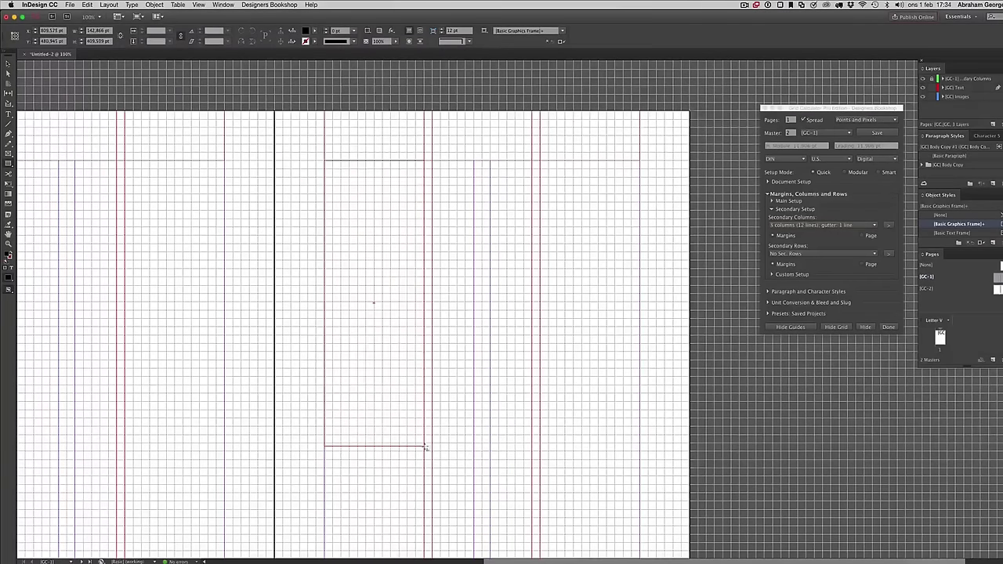
key(Delete)
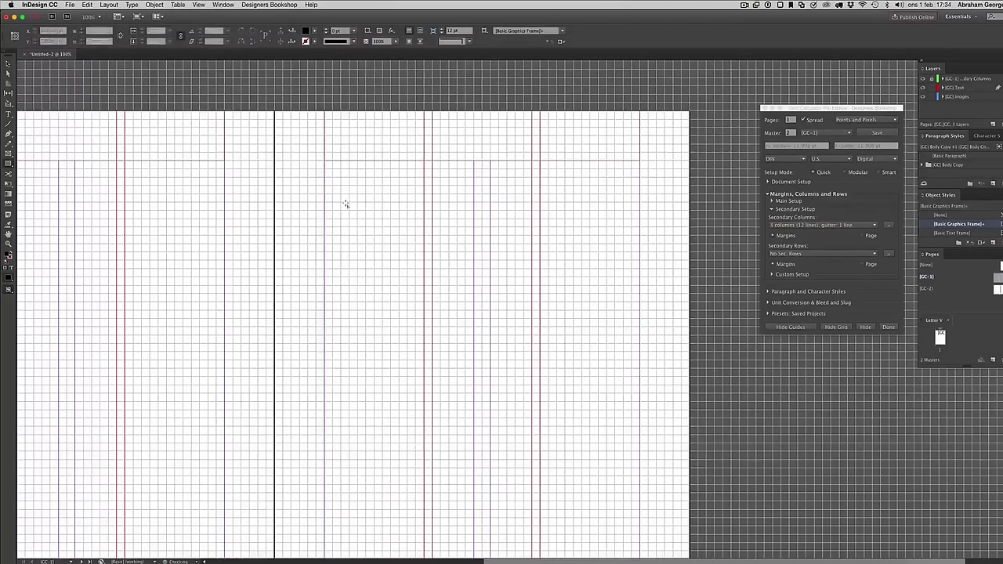
key(t)
drag(326, 174, 424, 427)
click(155, 4)
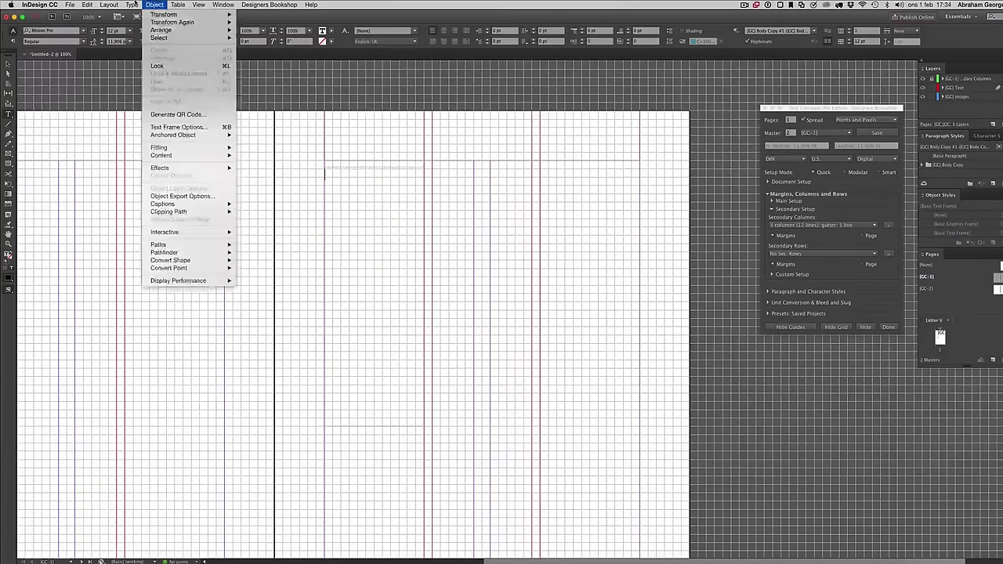
click(264, 303)
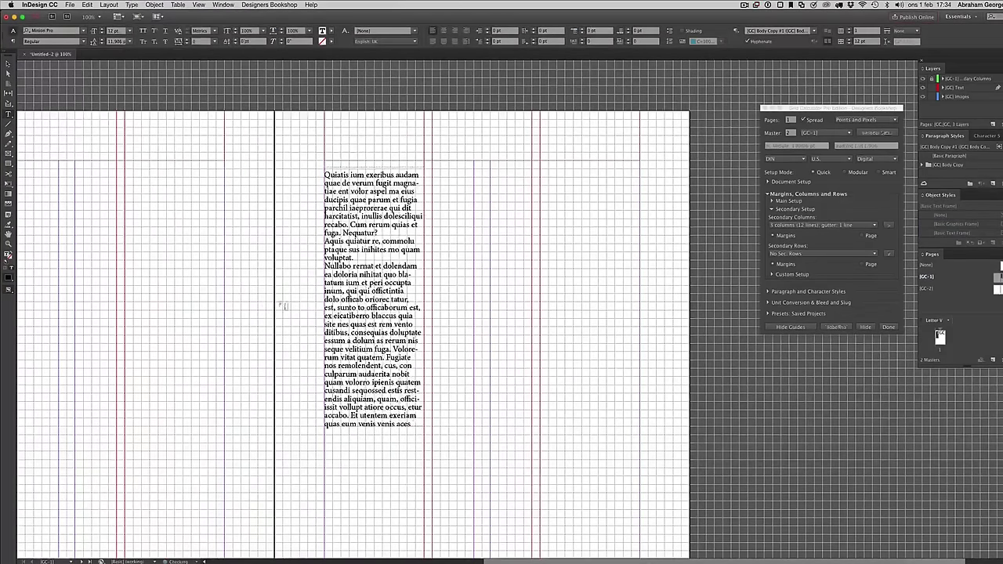
key(Escape)
Draw a taller text frame across the right page's second and third secondary columns and fill it with placeholder text
scroll(428, 259, left, 5)
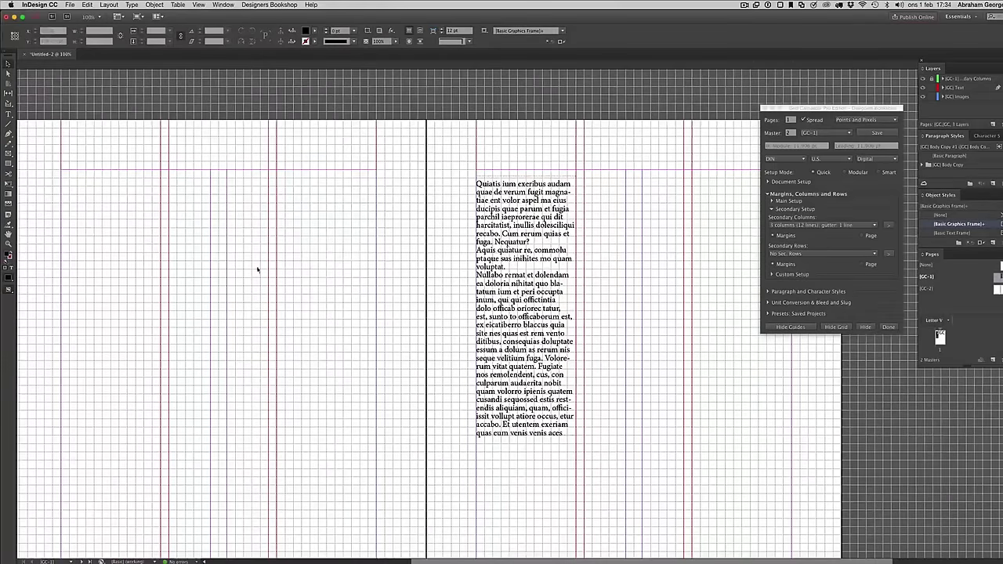
scroll(472, 314, right, 5)
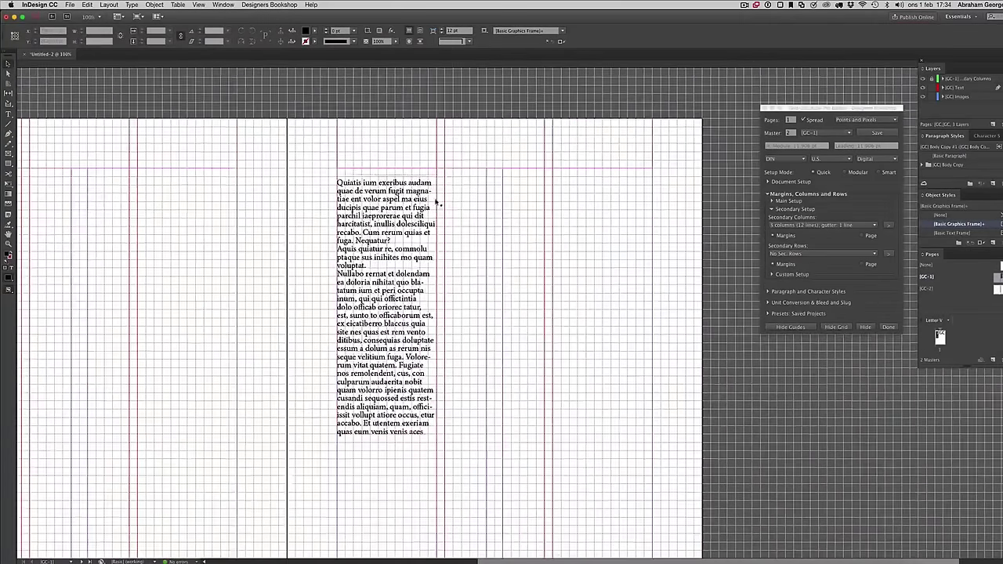
key(t)
drag(445, 175, 652, 482)
click(133, 4)
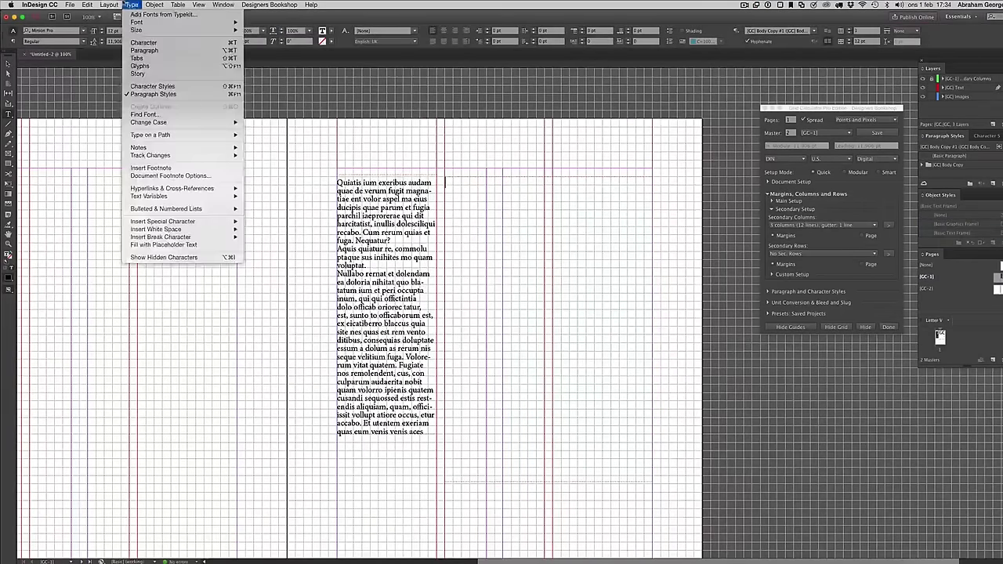
click(163, 245)
Draw a text frame about 452 x 250 pt across the full type area width of the left page
scroll(243, 325, left, 5)
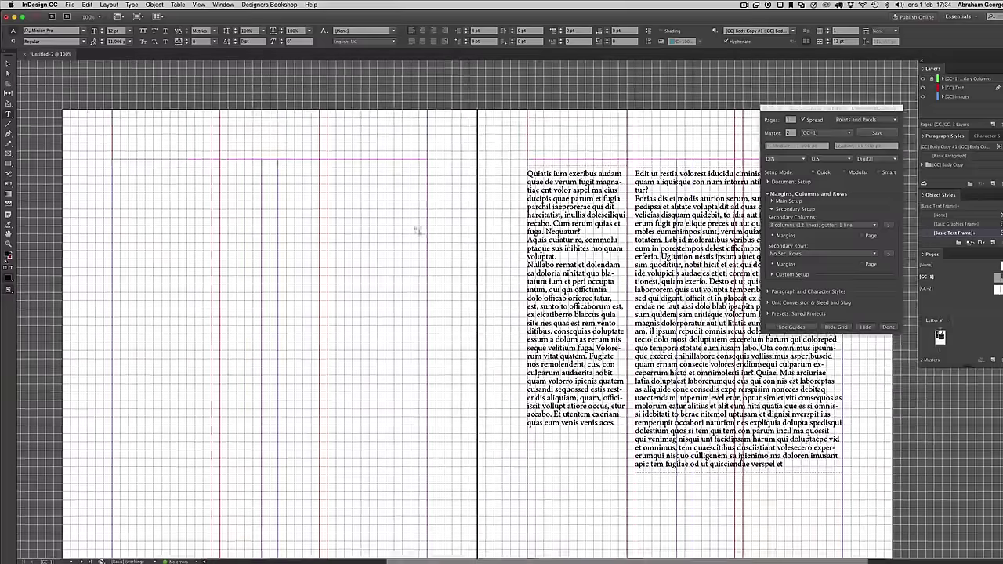
drag(427, 166, 111, 340)
key(Escape)
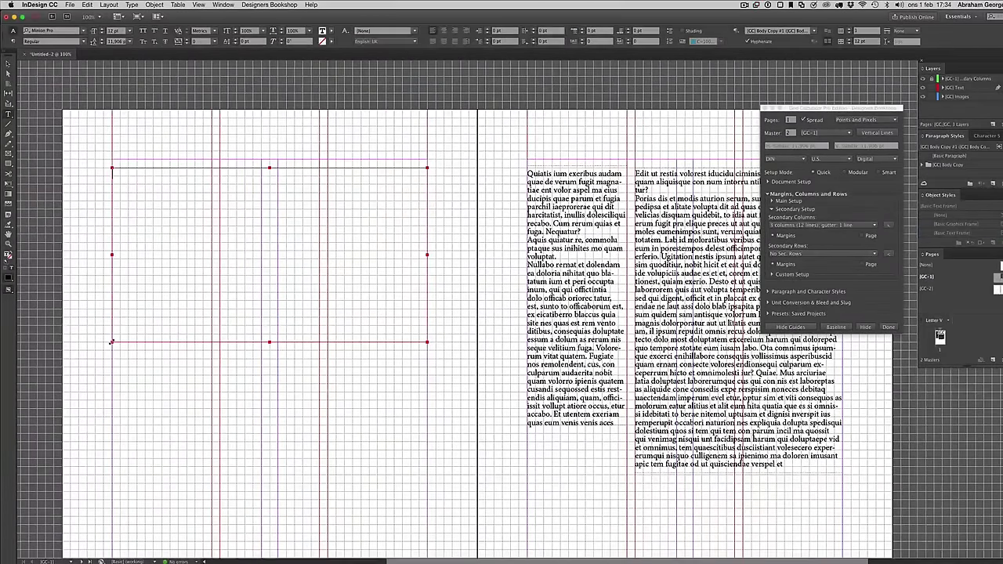
double_click(111, 341)
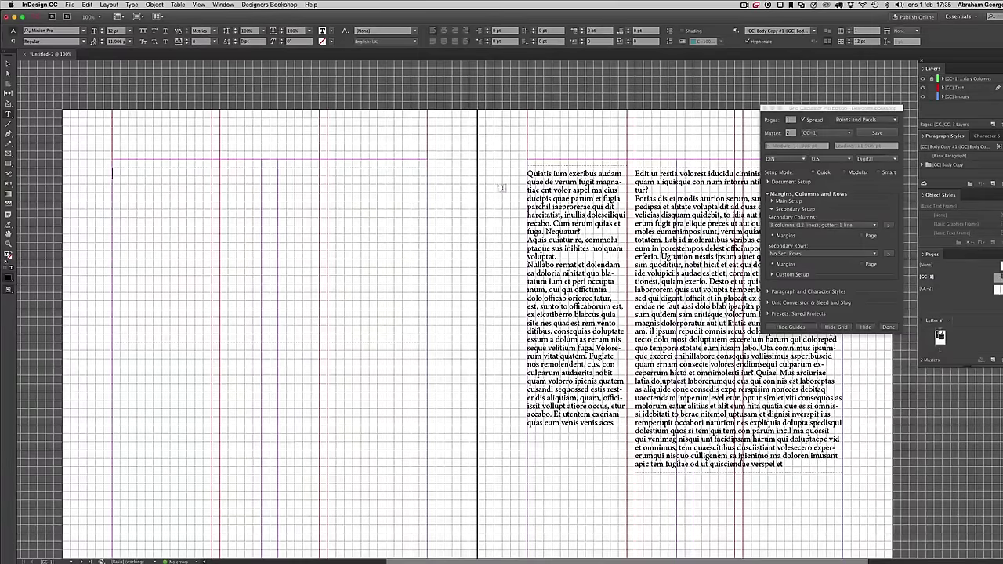
Set the left page's text frame to 2 columns with a gutter of 23,812 pt
click(174, 197)
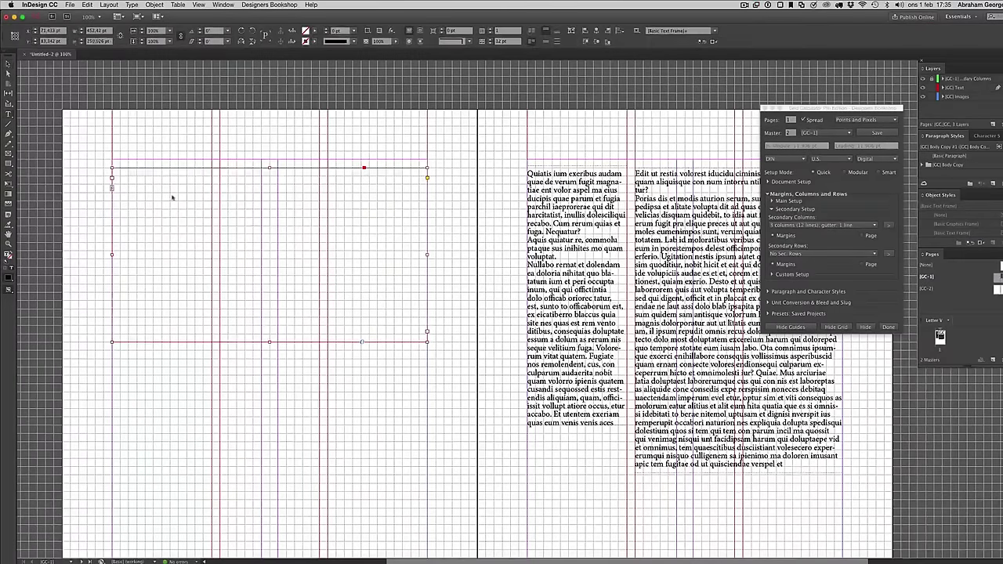
key(super+b)
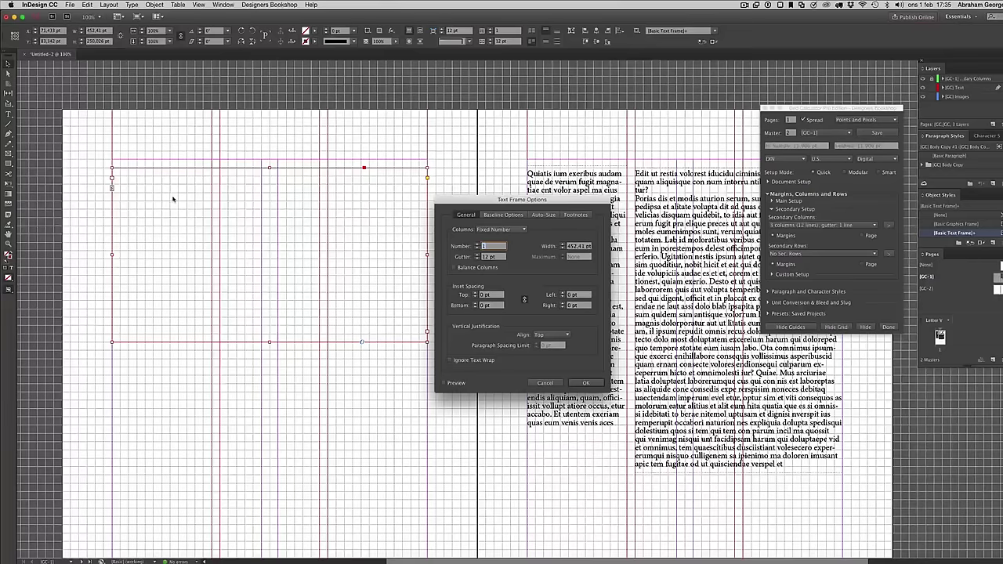
text(2)
key(Tab)
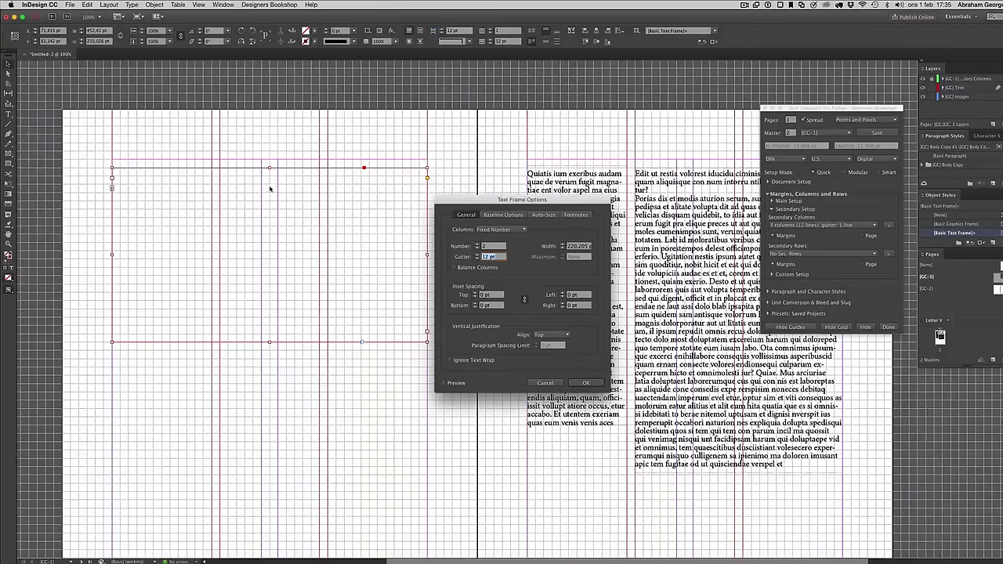
text(11)
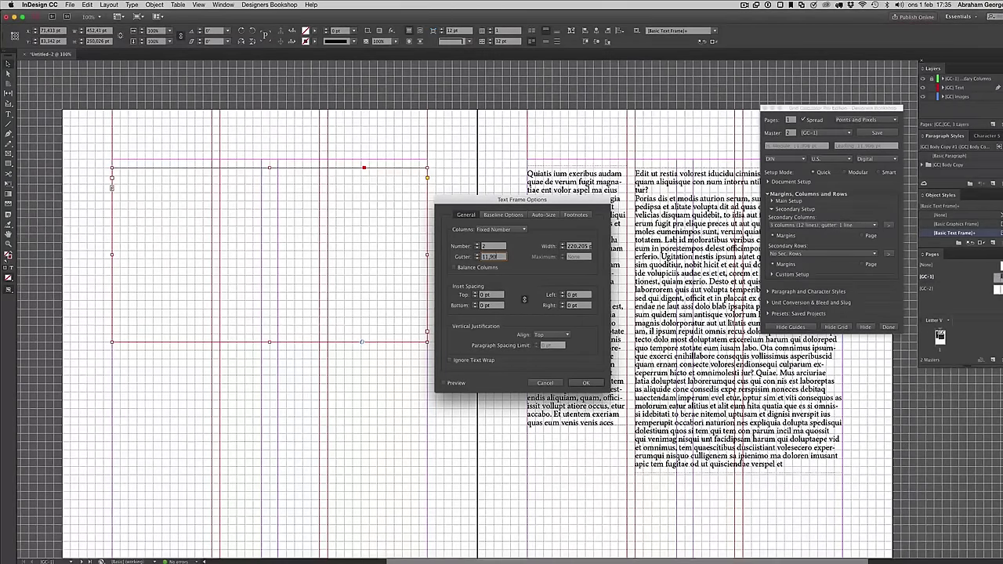
text(,906)
text(m)
key(Tab)
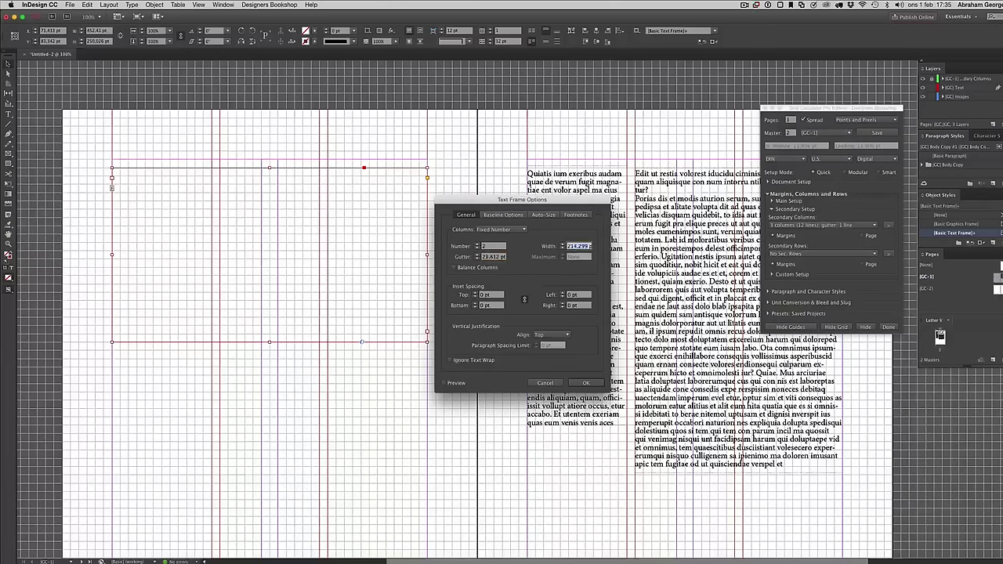
click(585, 382)
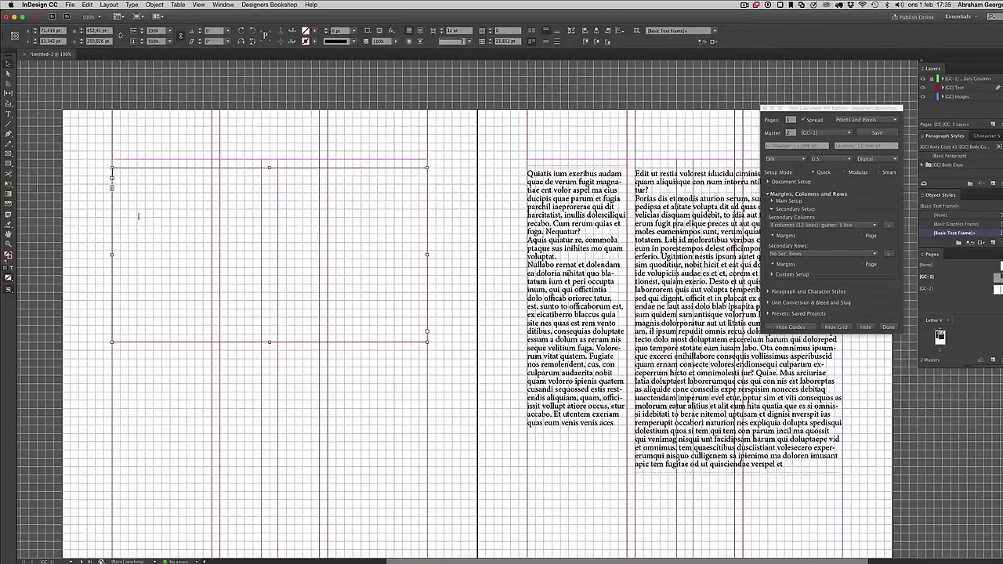
Fill the two-column text frame with placeholder text, deselect it and briefly preview the spread without guides
double_click(140, 219)
click(131, 5)
click(147, 245)
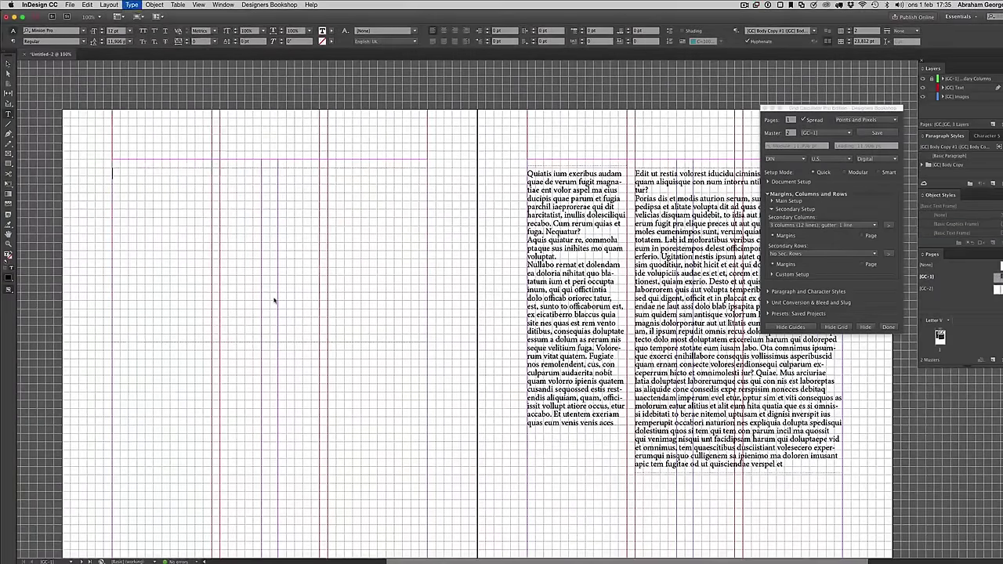
key(super+shift+a)
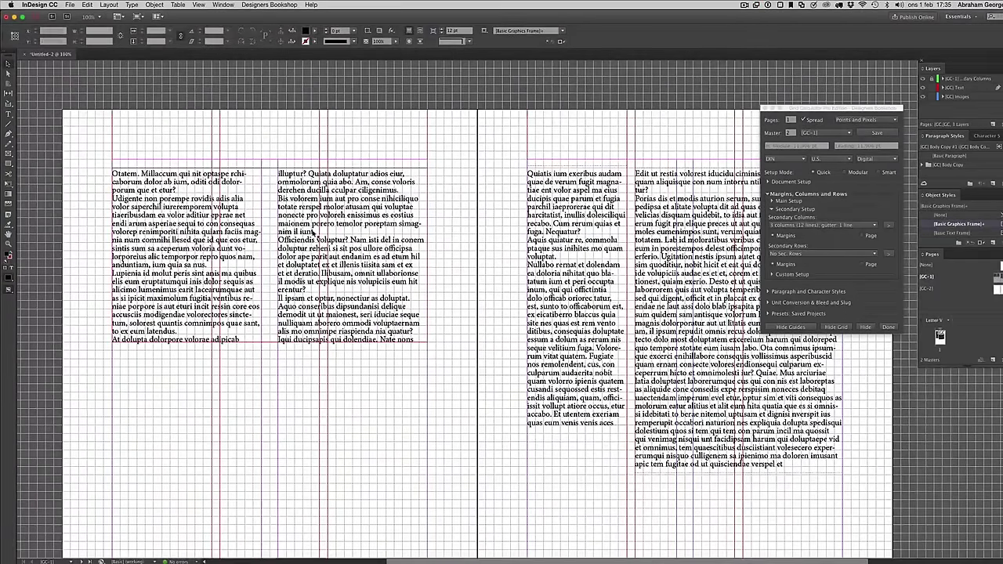
key(w)
key(w)
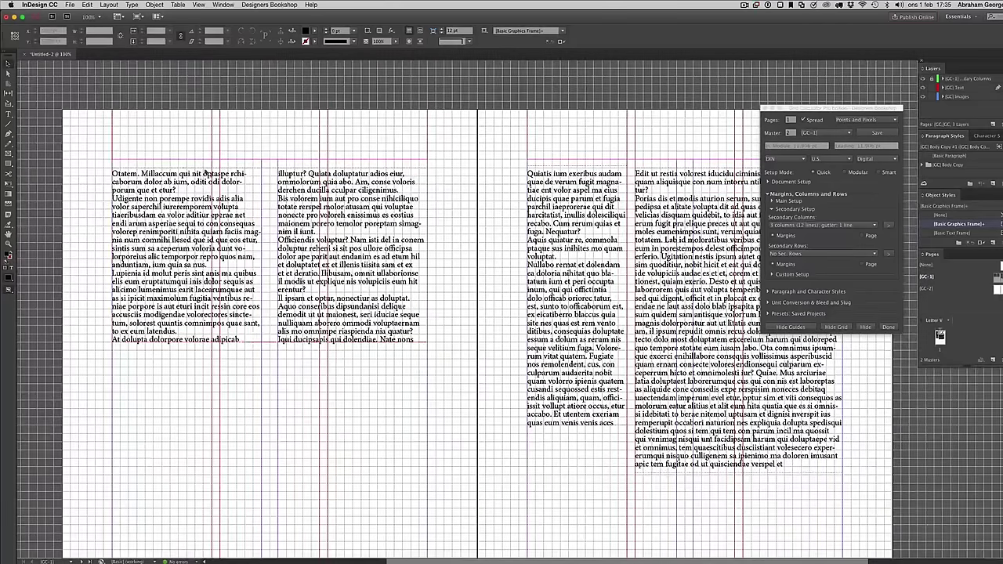
Change the left page's text frame to 3 columns with a gutter of 11,906 pt, then deselect it
click(334, 299)
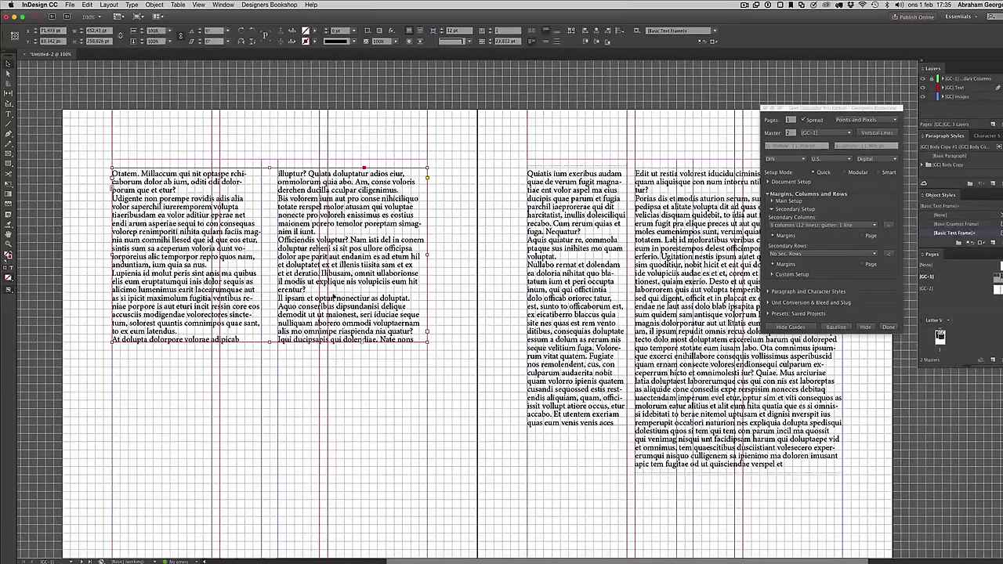
key(super+b)
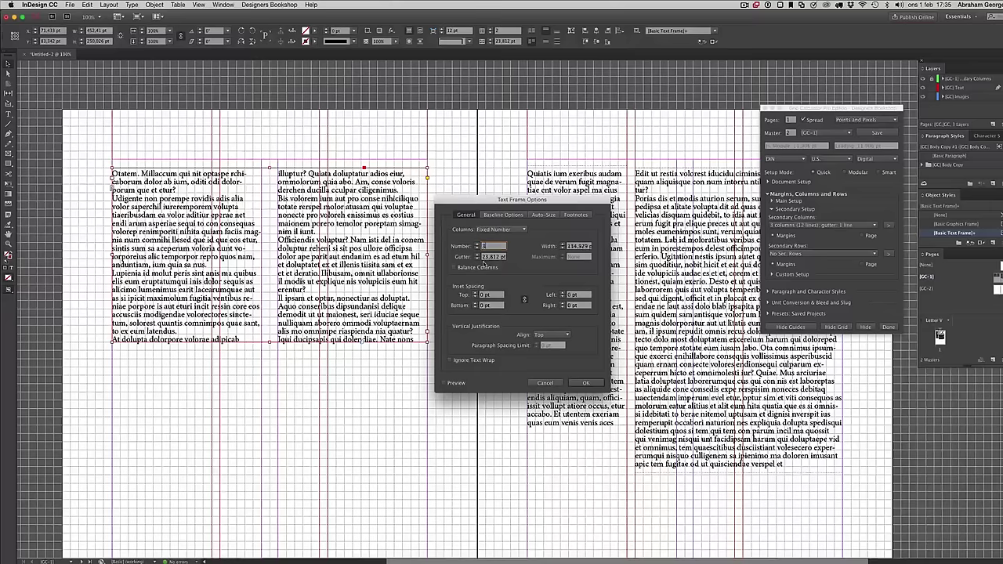
text(3)
key(Tab)
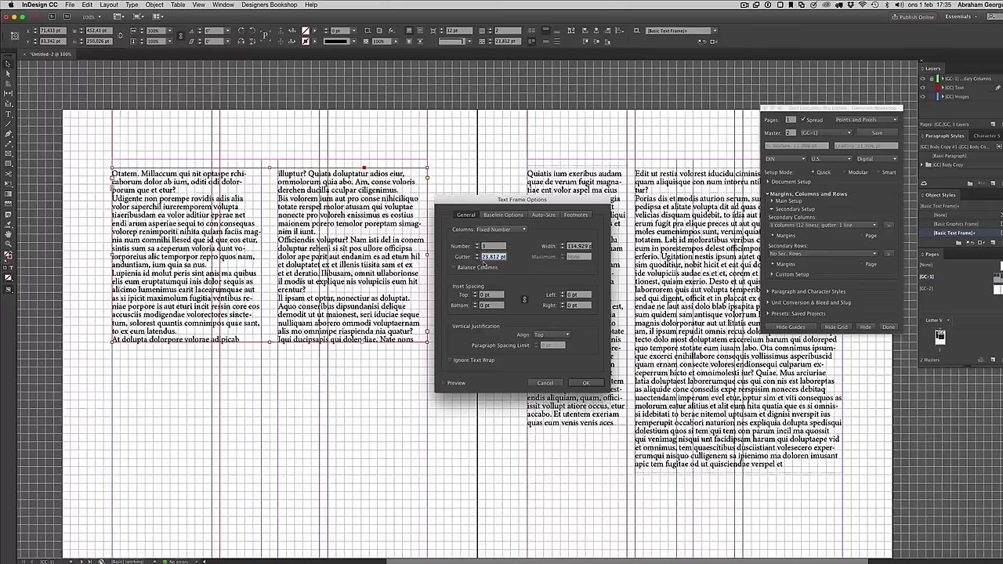
text(4.2mm)
key(Tab)
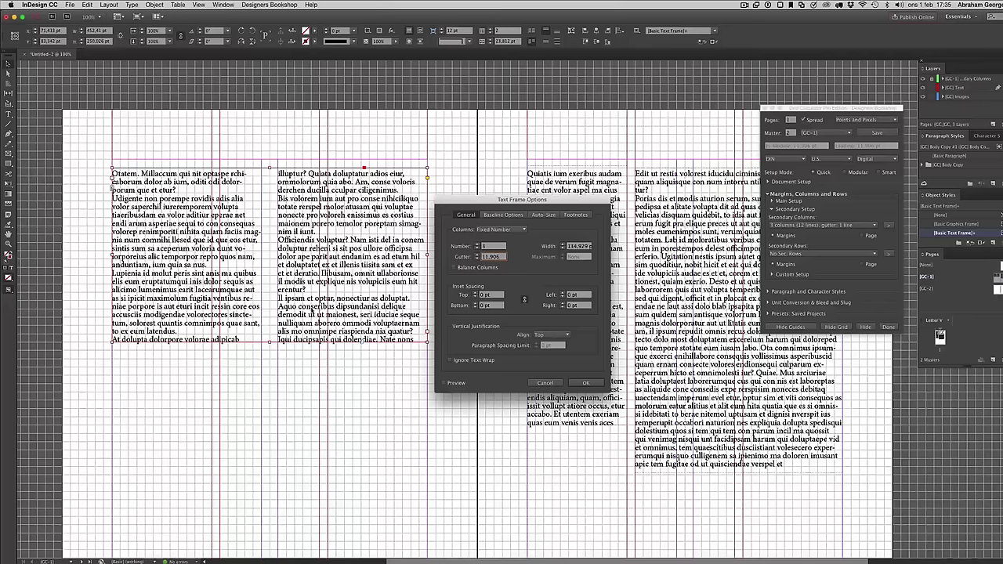
key(Tab)
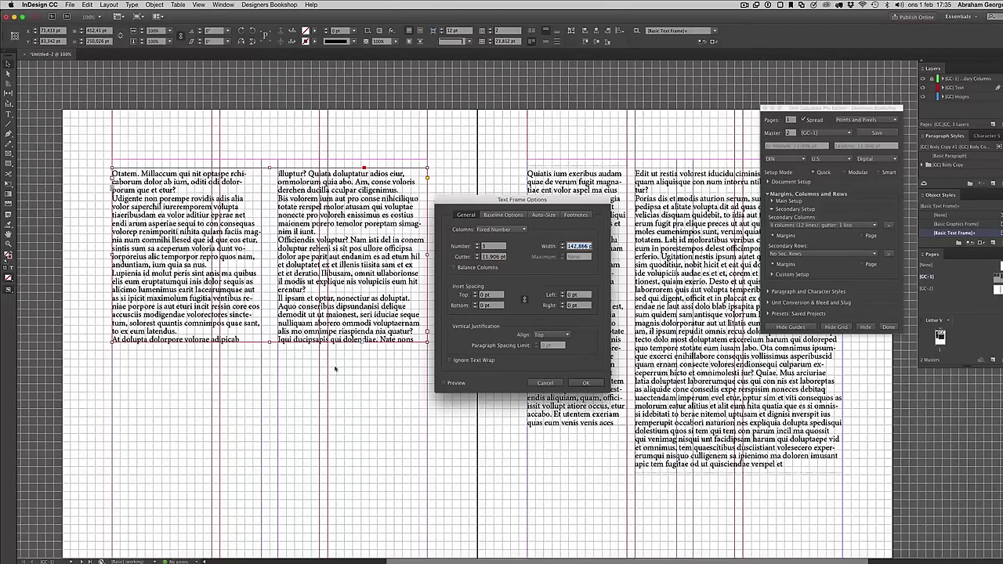
click(445, 383)
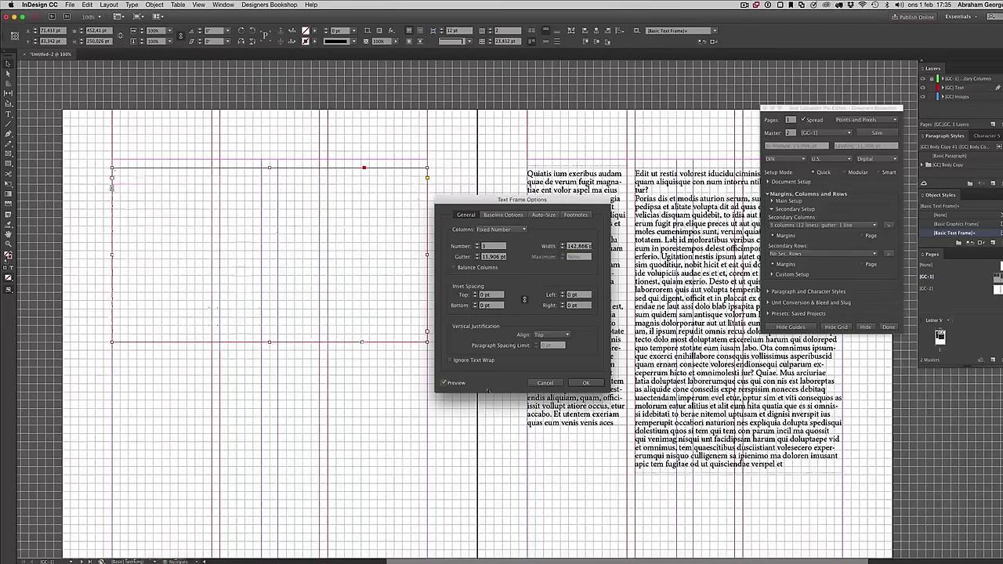
click(586, 384)
click(402, 408)
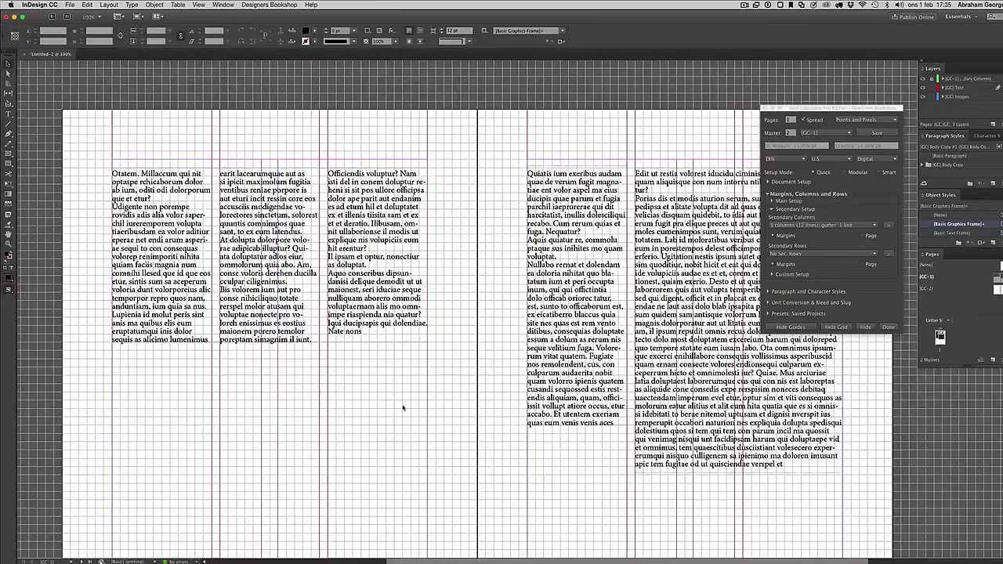
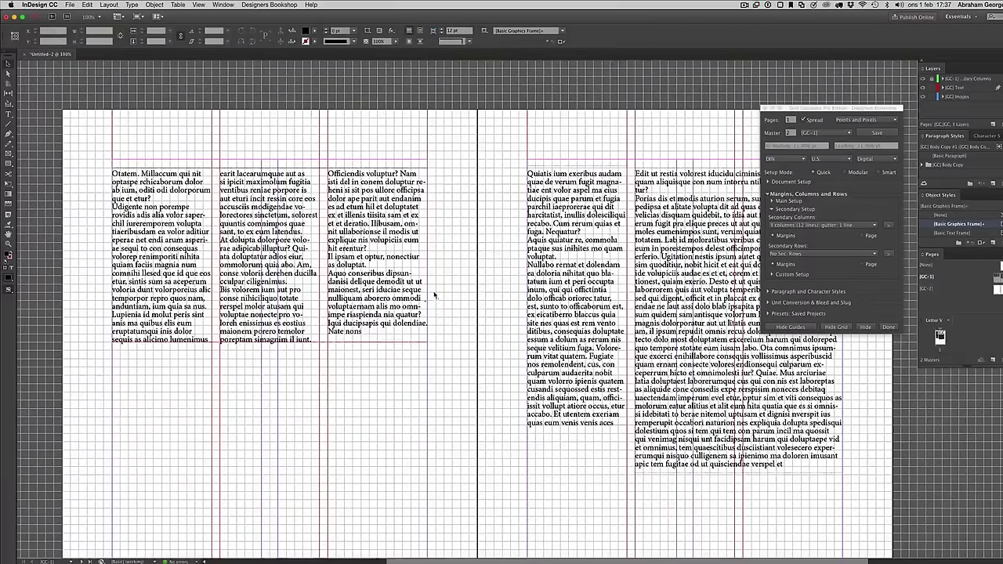
Move the three-column text frame down the left page to Y 402 pt, checking the spread with and without guides, and deselect it
key(super+minus)
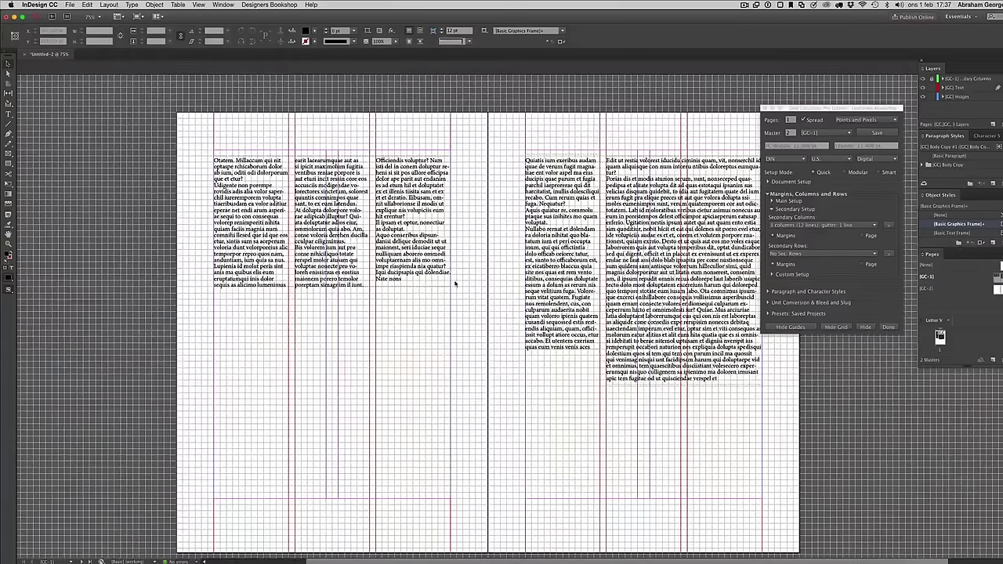
scroll(457, 282, right, 5)
key(w)
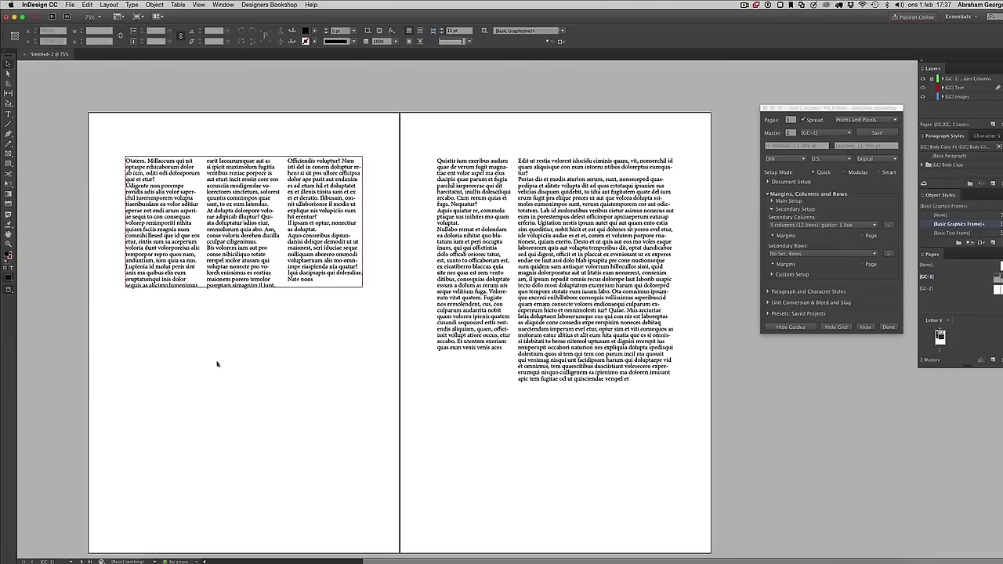
key(super+z)
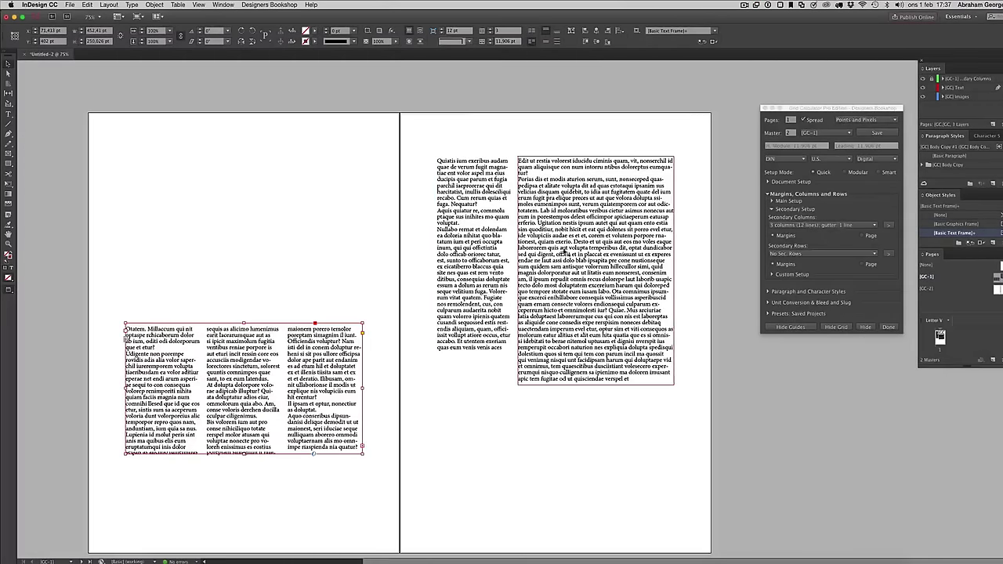
key(w)
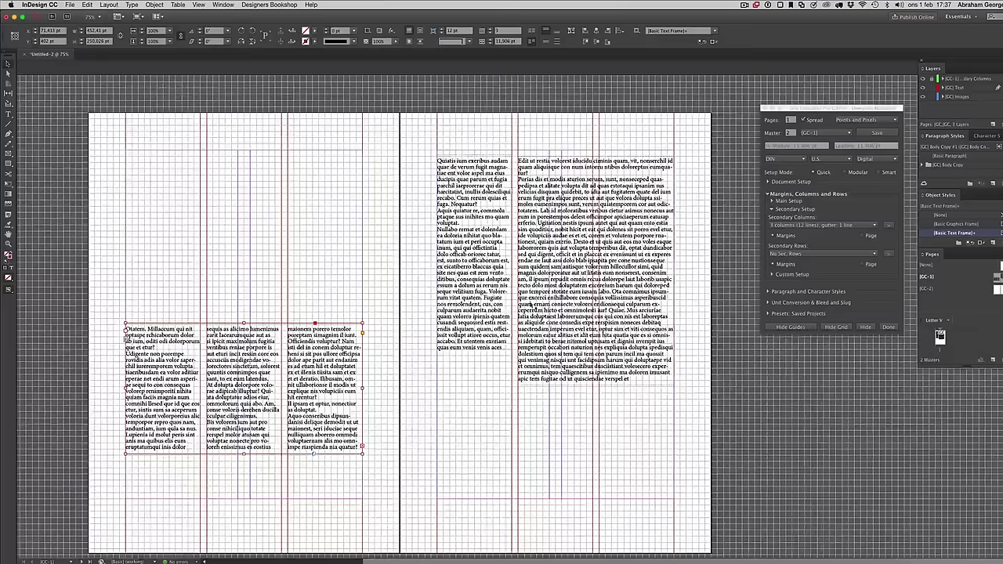
click(489, 445)
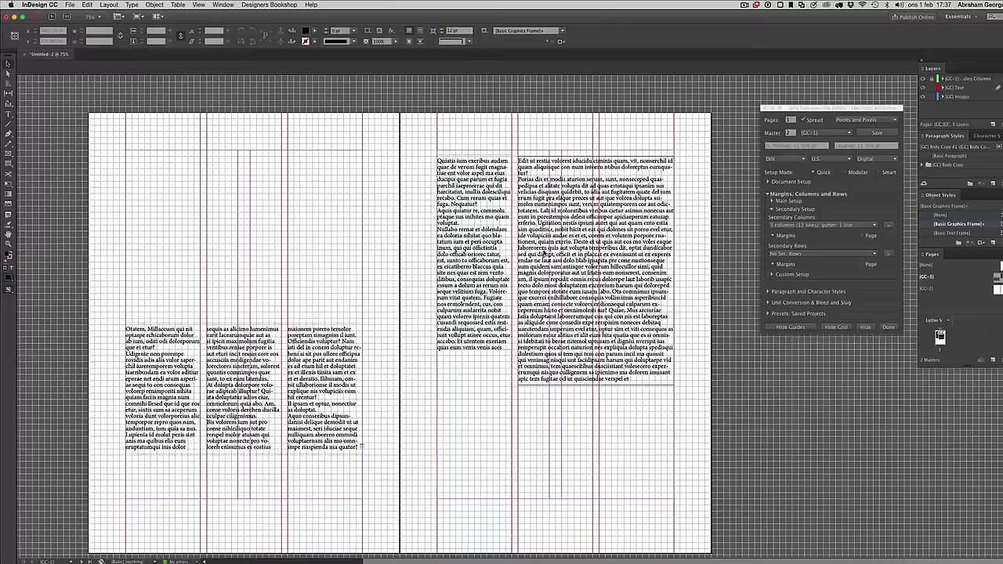
Set the secondary columns to No Sec. Columns and switch the setup mode to Modular, accepting the document reset
click(792, 226)
click(791, 232)
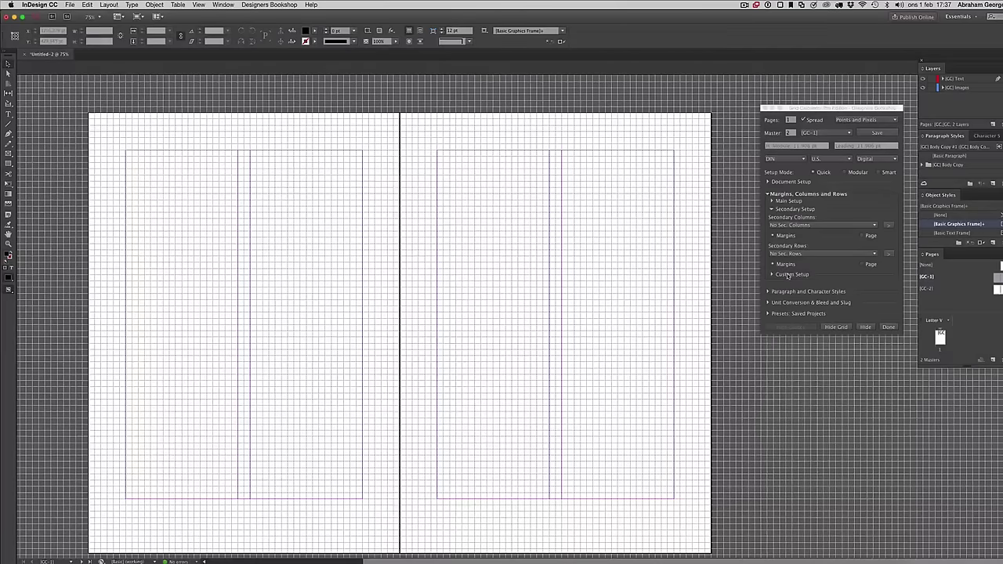
click(856, 174)
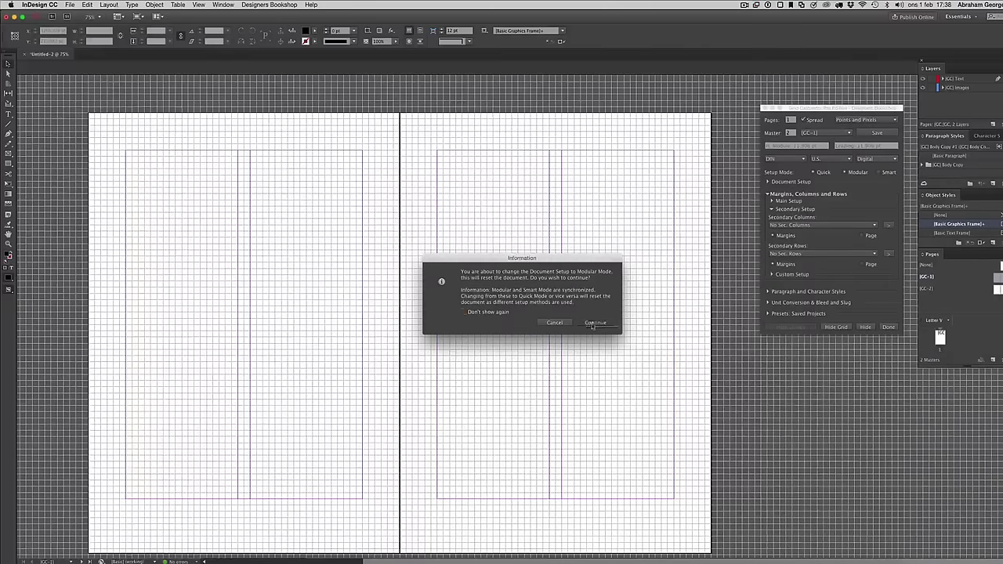
click(589, 323)
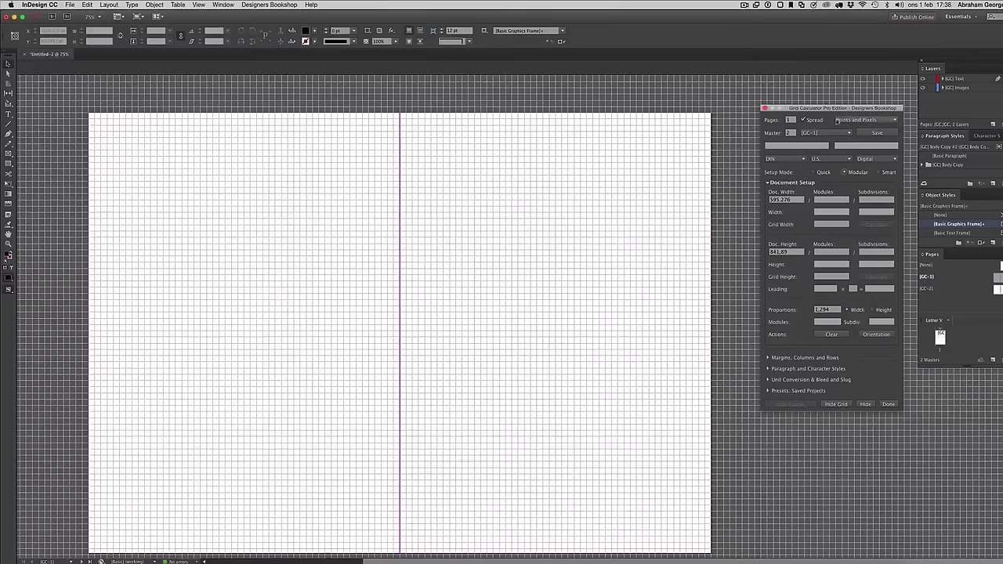
Switch the units to Millimeters and calculate the horizontal modules from a grid width of 2,5 mm
drag(829, 110, 792, 95)
key(super+equal)
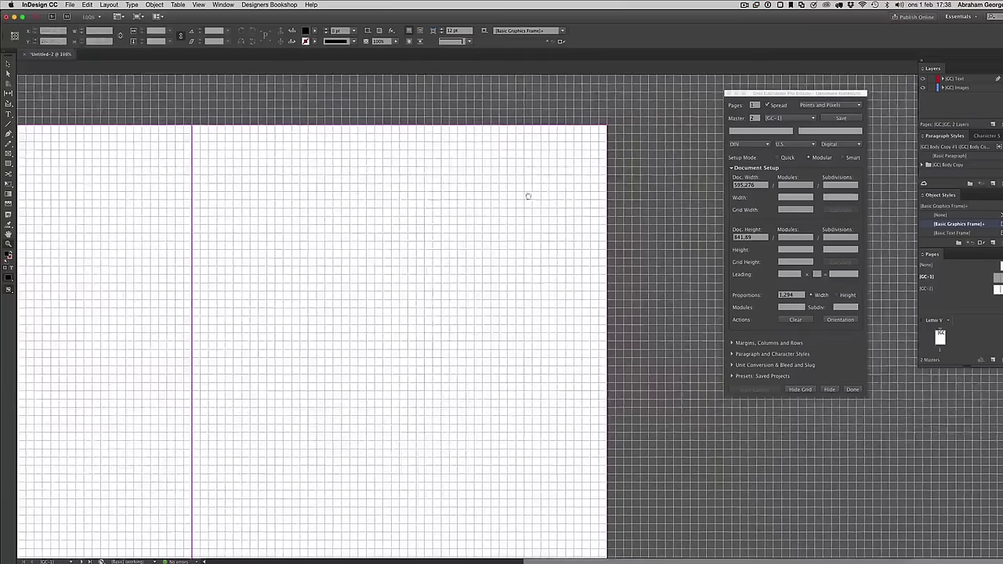
click(796, 210)
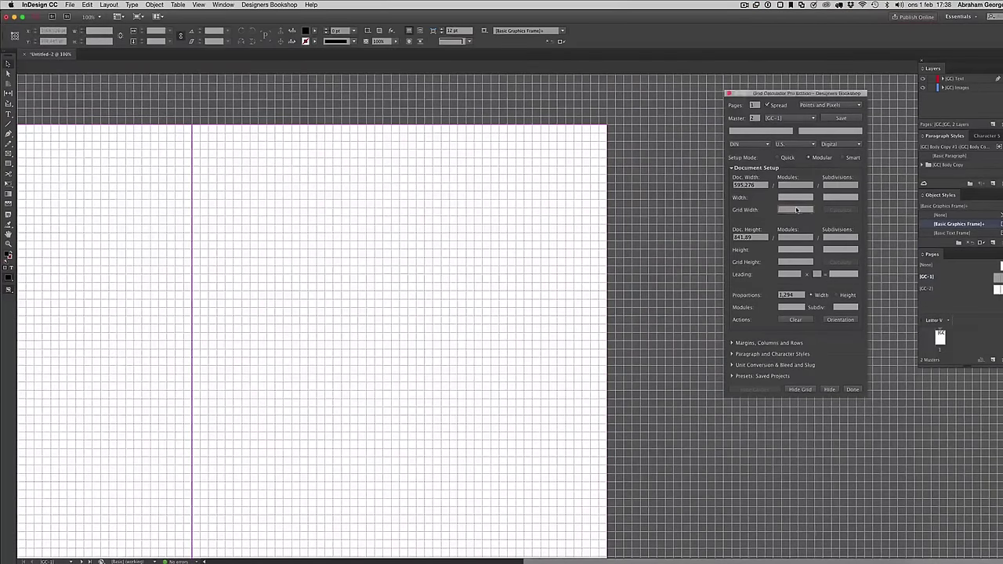
click(829, 105)
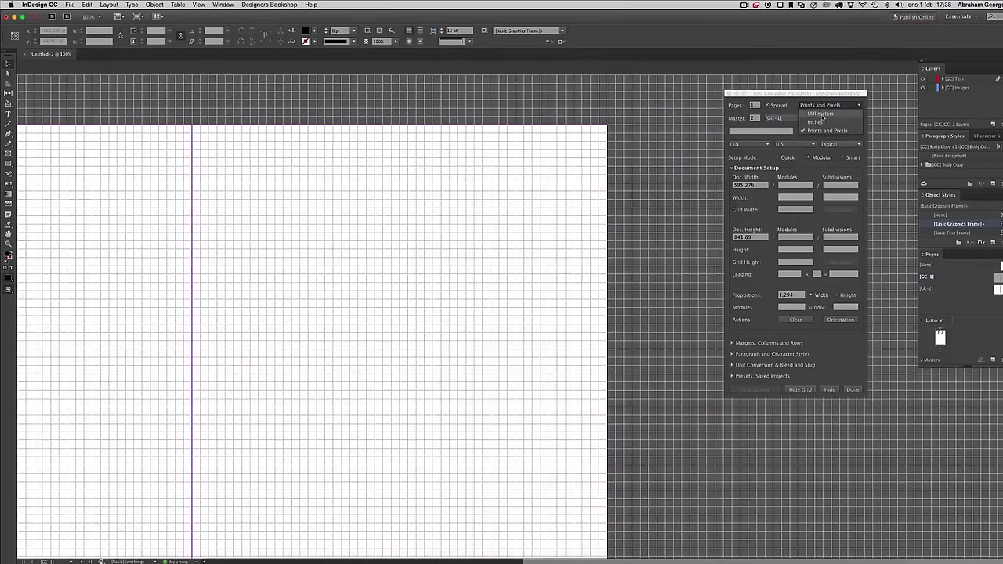
click(820, 114)
click(790, 210)
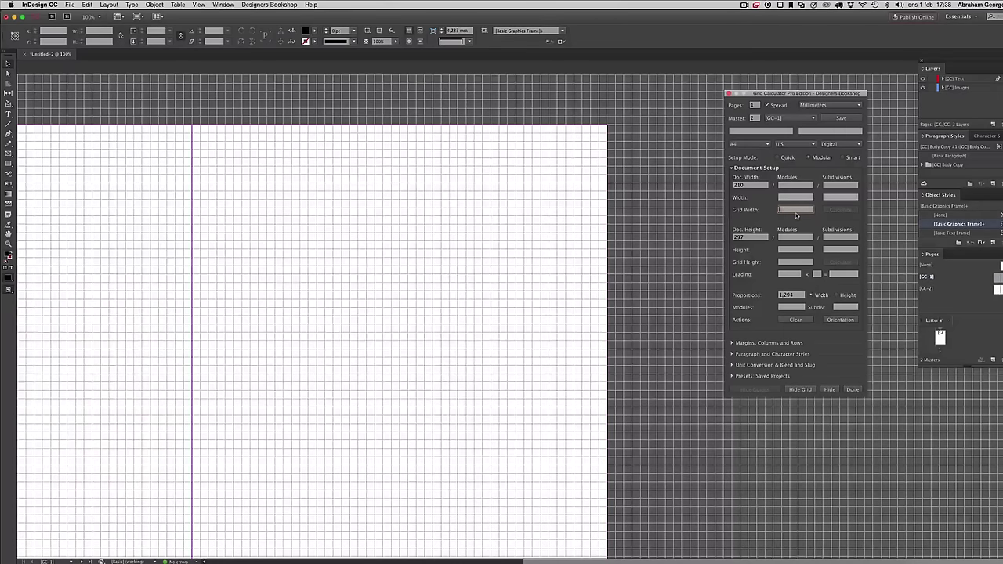
text(.4)
click(841, 210)
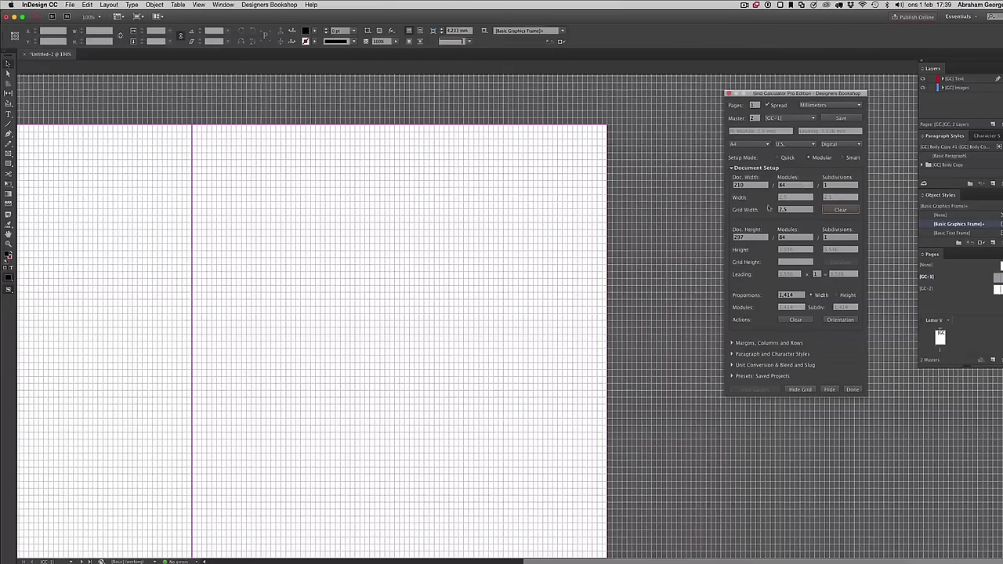
Switch the units to Points and Pixels and calculate the vertical modules from a grid height of 12 pt
double_click(740, 185)
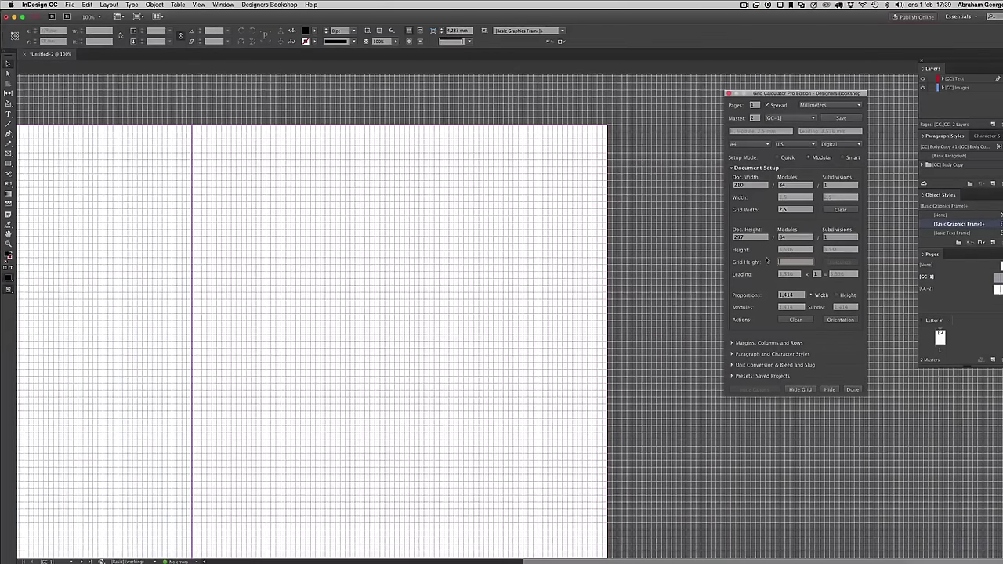
click(822, 106)
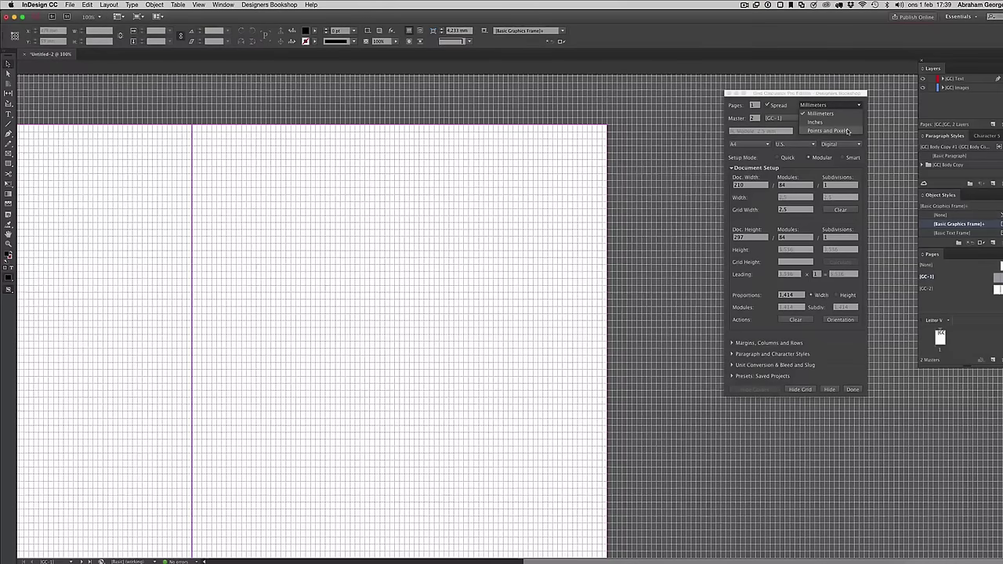
click(847, 131)
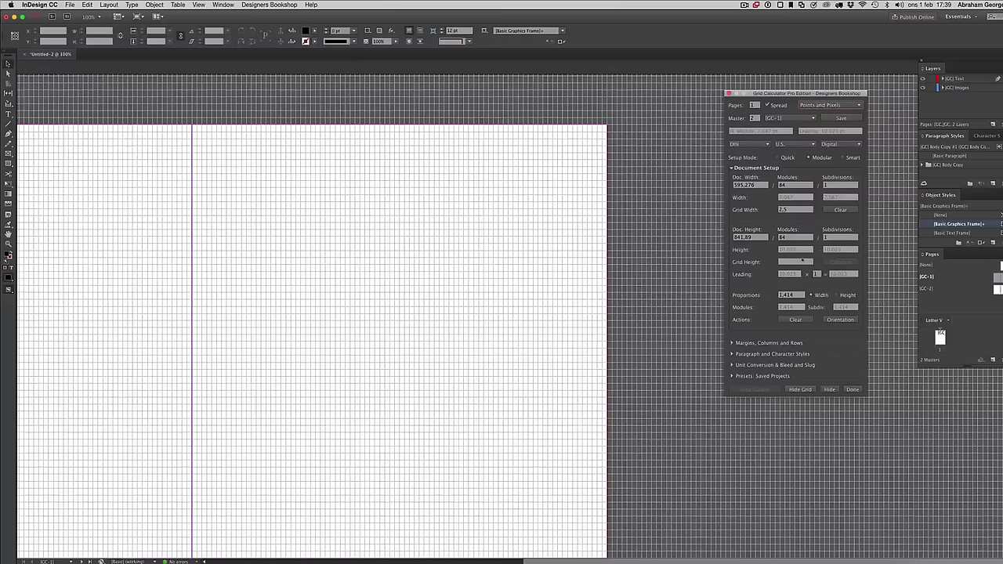
click(796, 263)
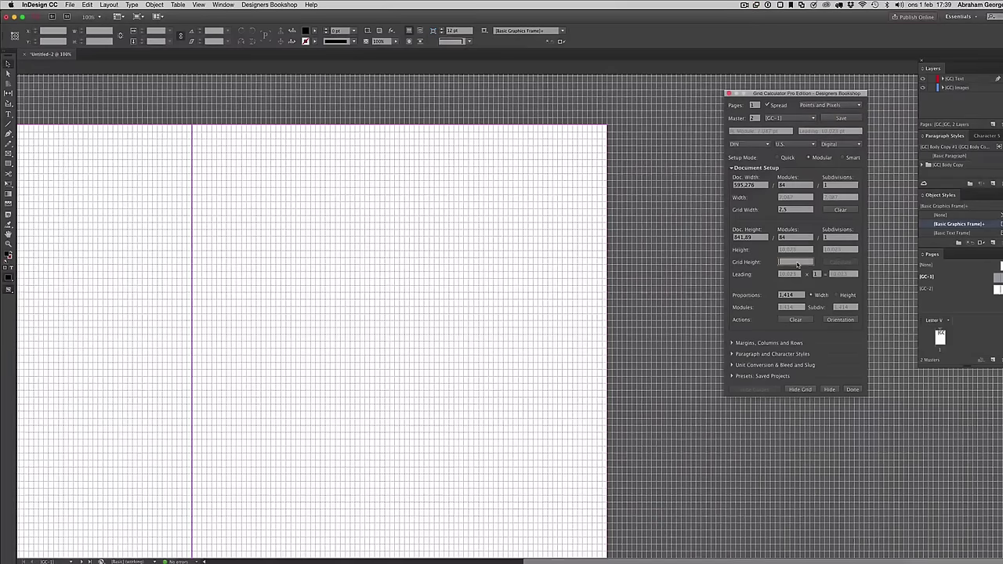
text(12)
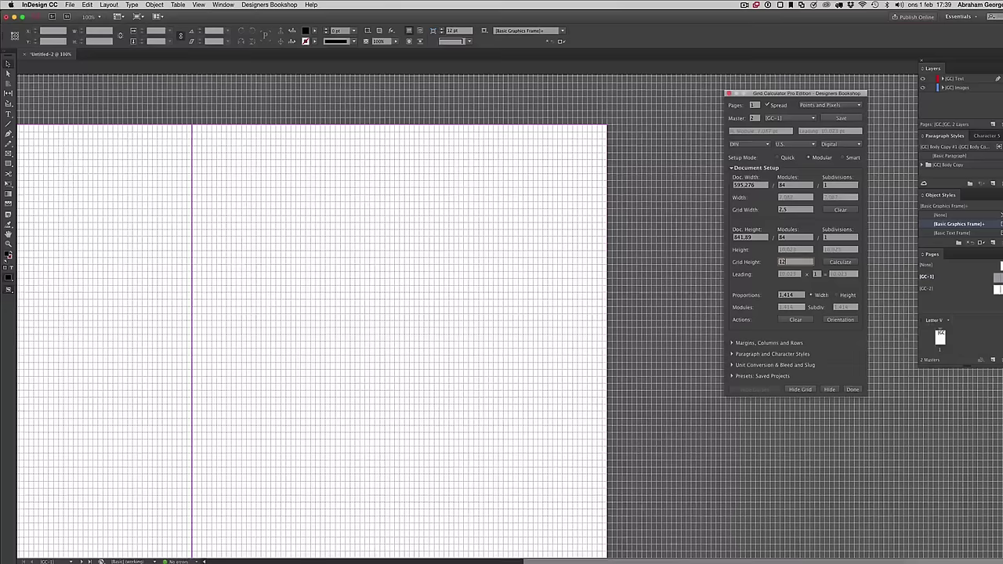
click(841, 262)
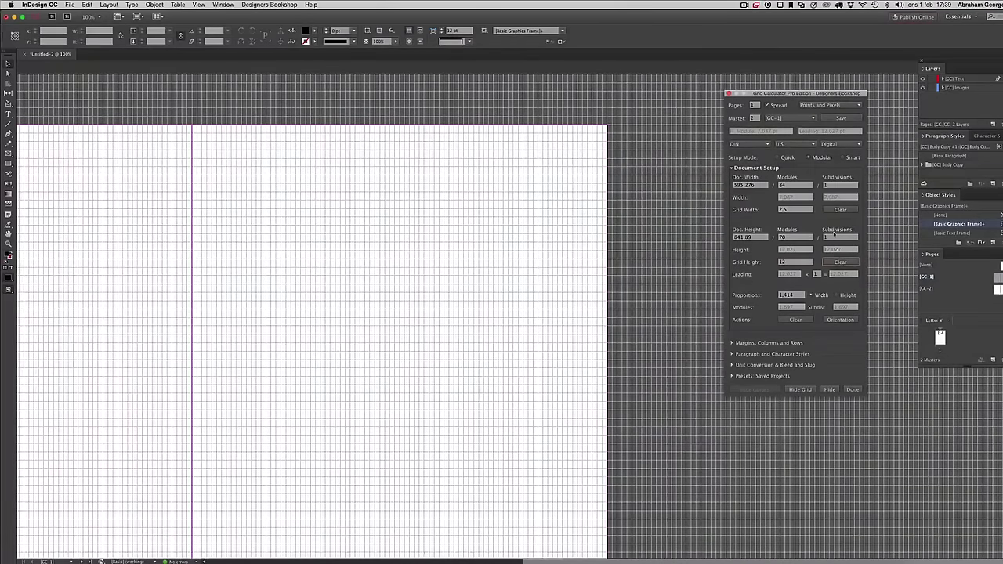
Try dividing the document height into 2 modules and examine the resulting grid on the page
click(832, 237)
key(shift+Tab)
text(2)
key(Tab)
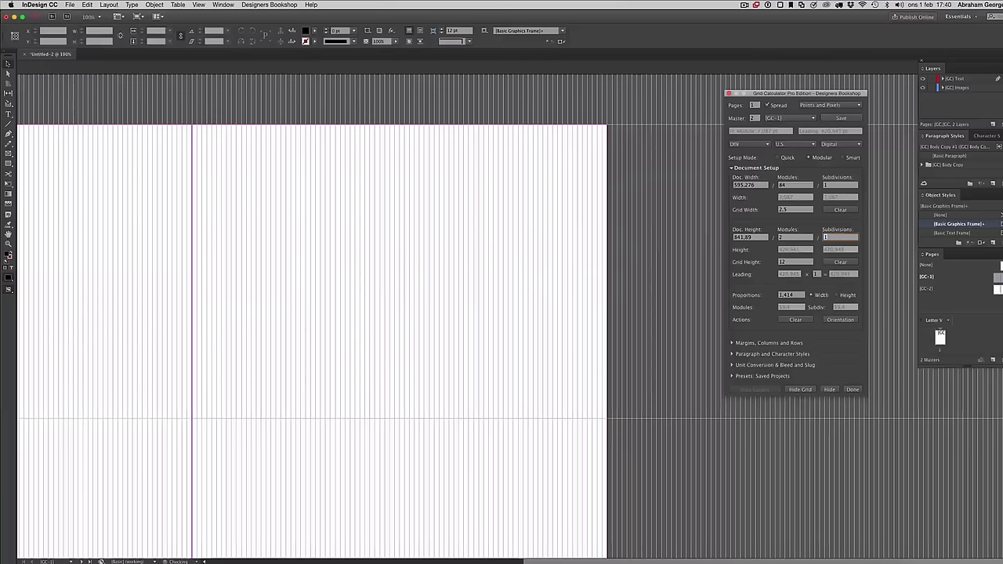
scroll(314, 259, down, 3)
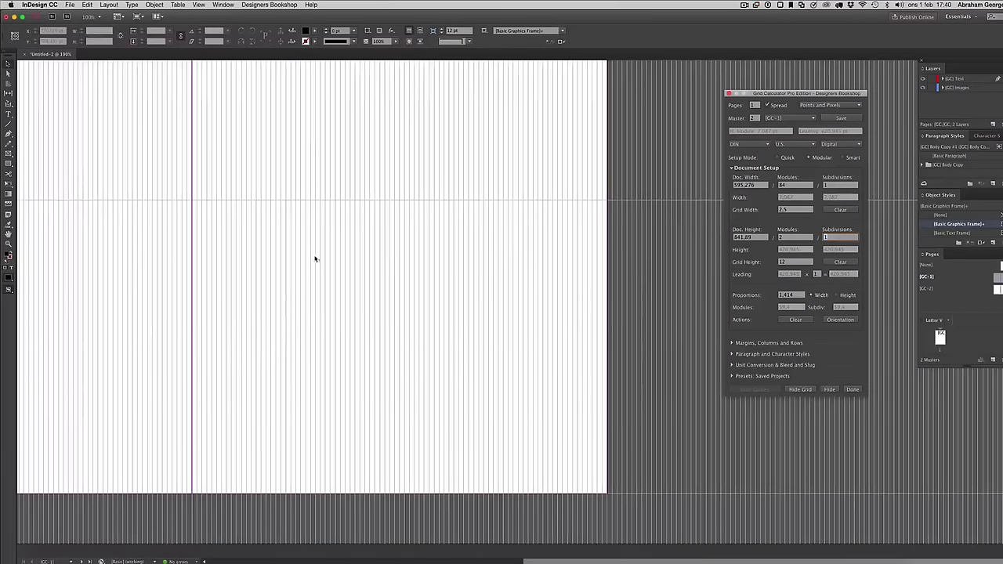
scroll(315, 252, up, 10)
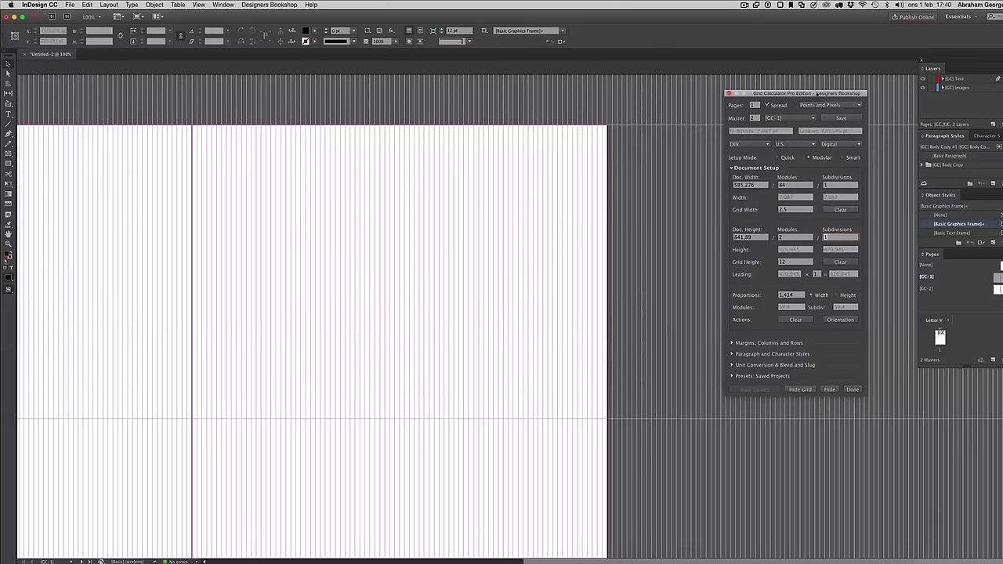
Divide the document height into 70 modules with 2 subdivisions each
drag(801, 94, 740, 94)
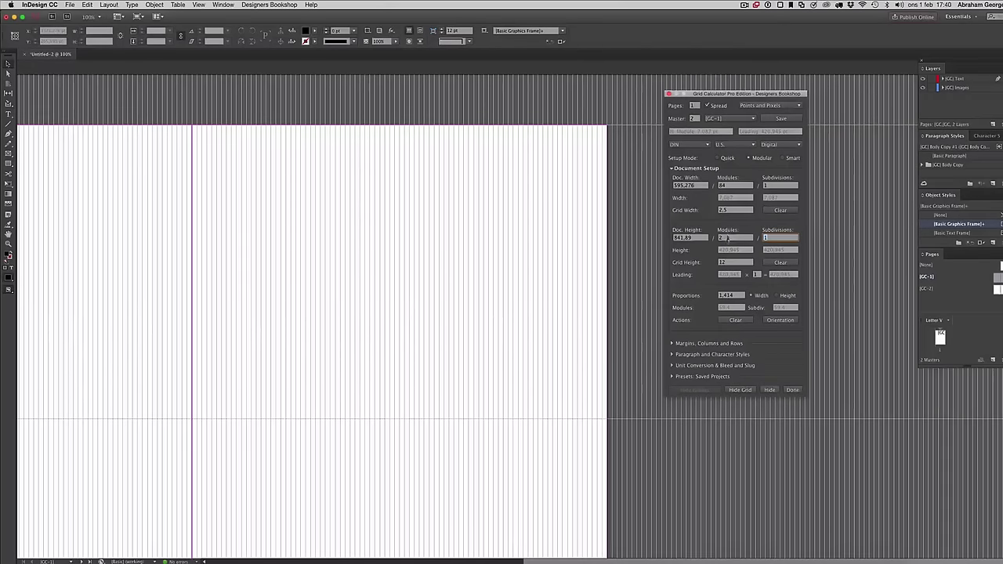
text(70)
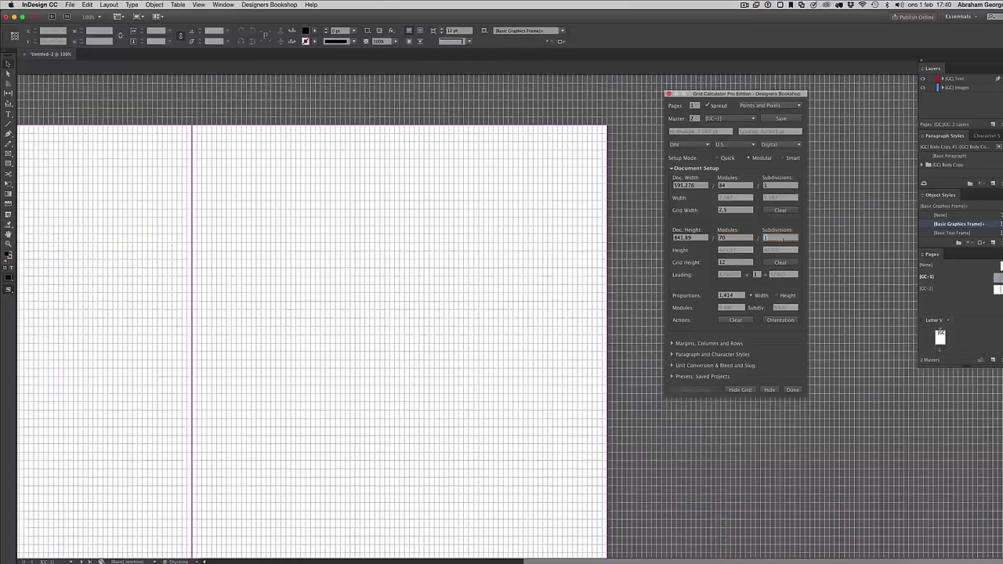
text(2)
key(BackSpace)
text(1)
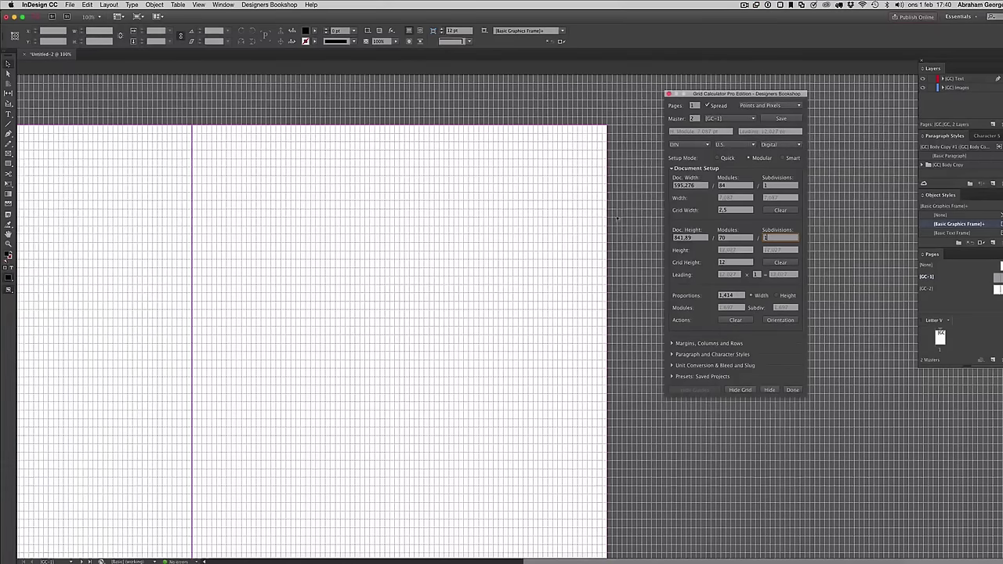
click(506, 237)
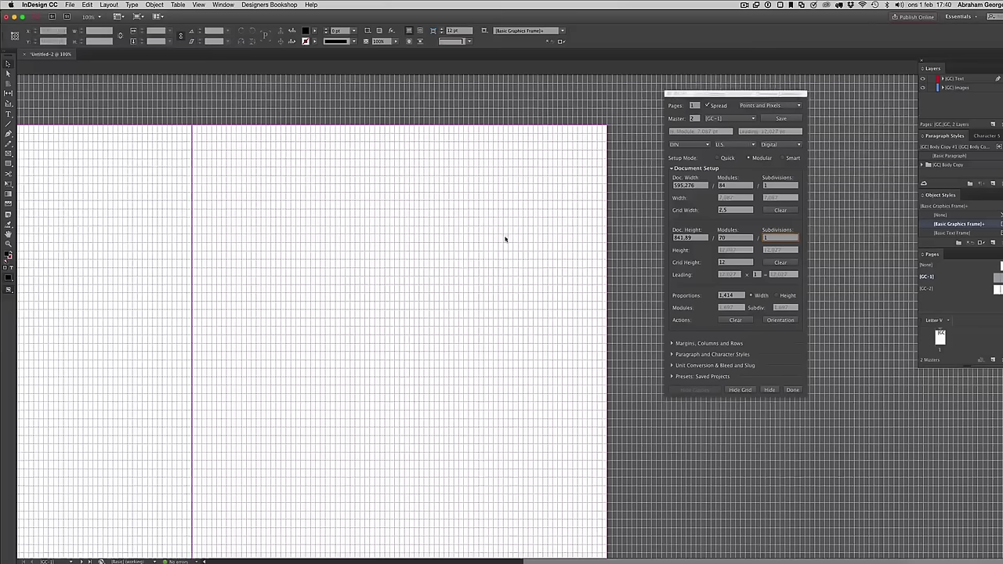
double_click(771, 237)
text(4)
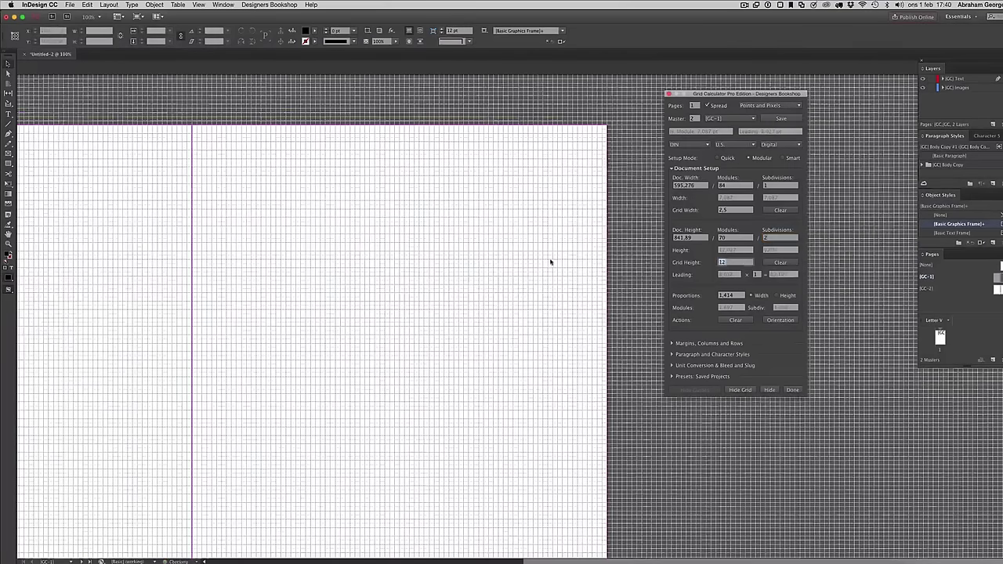
Set the document height's subdivisions to 1 and check the resulting grid on the page
click(468, 206)
drag(528, 293, 460, 211)
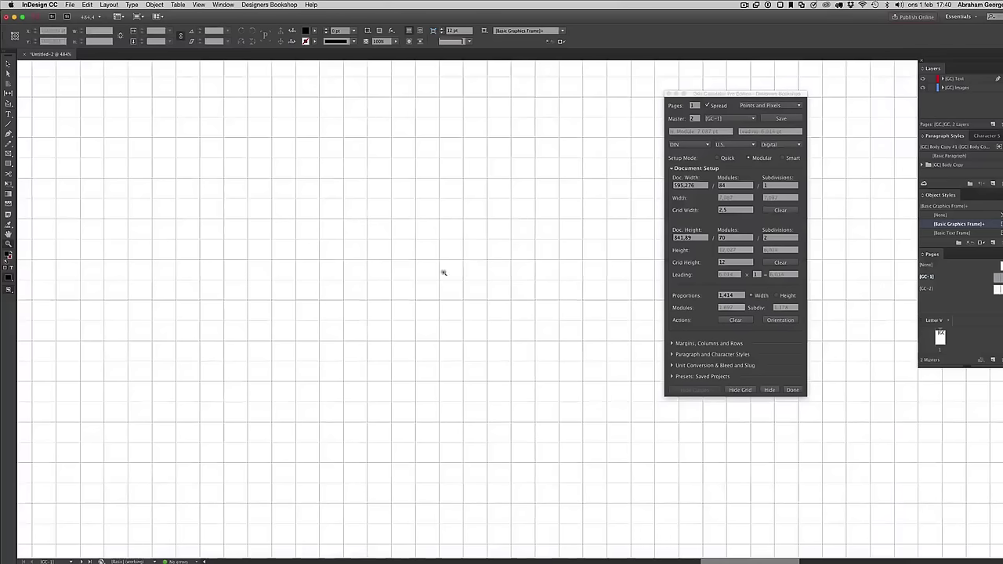
double_click(783, 239)
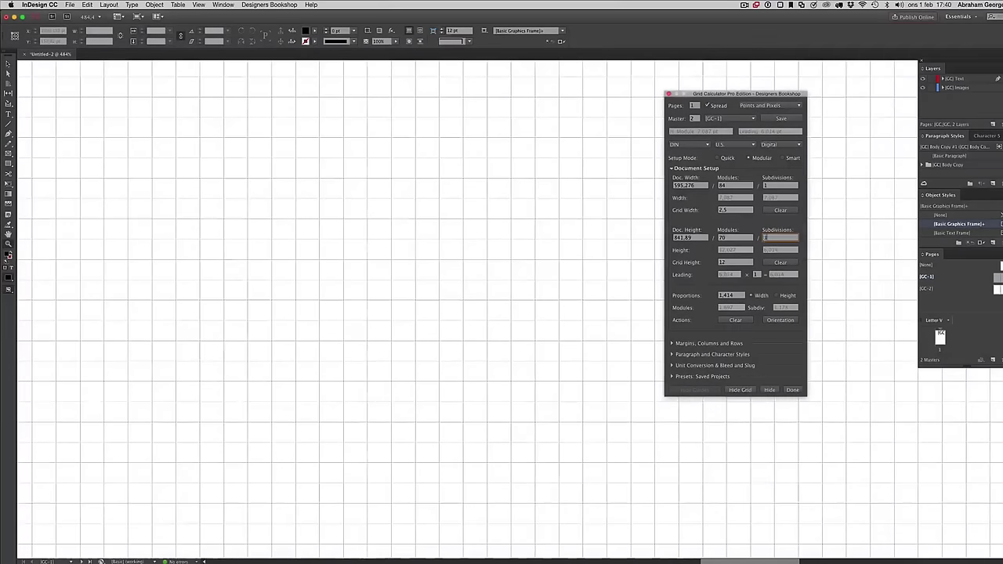
key(BackSpace)
text(1)
key(super+1)
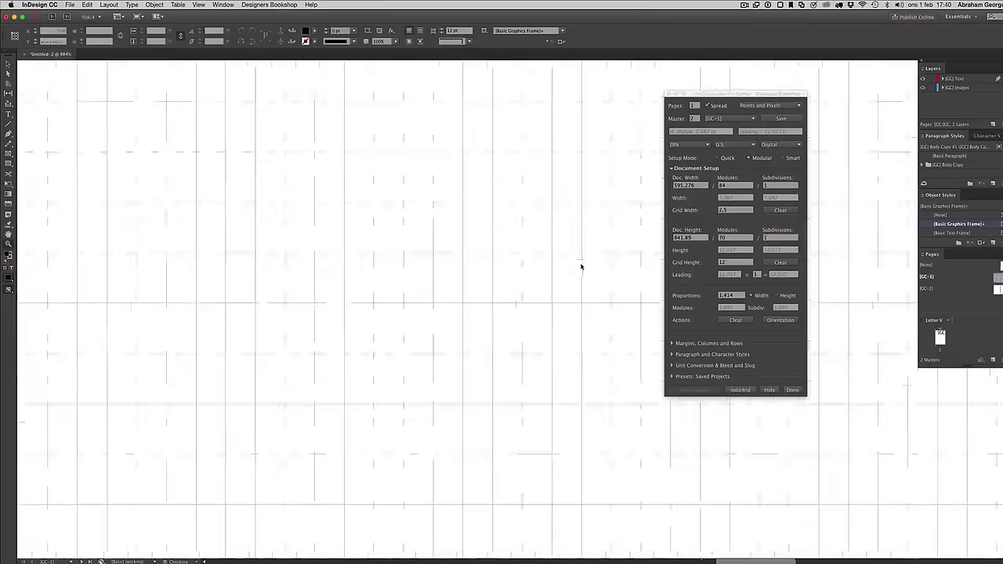
scroll(582, 264, down, 3)
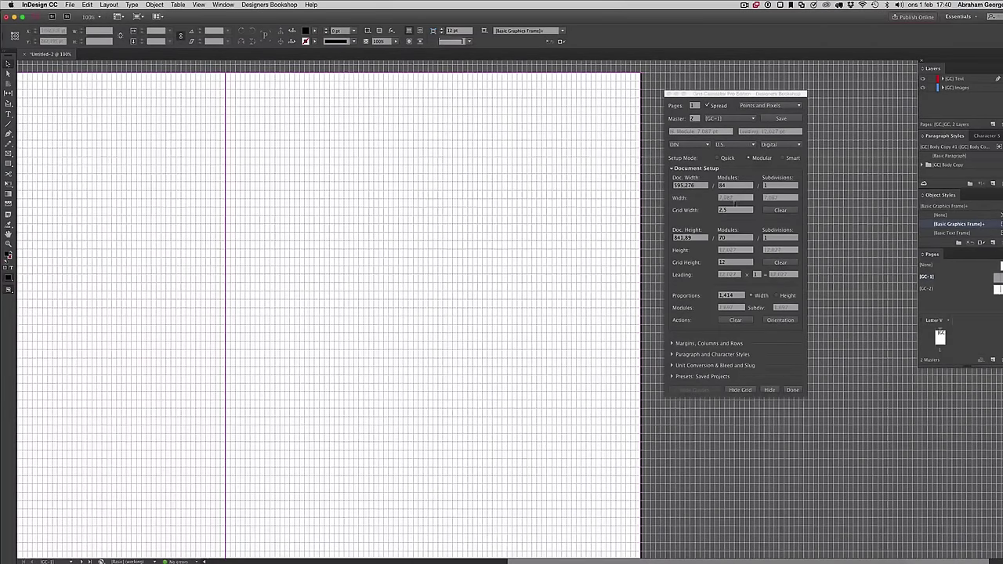
Switch the units to Inches and change the setup mode to Smart
click(772, 105)
click(760, 113)
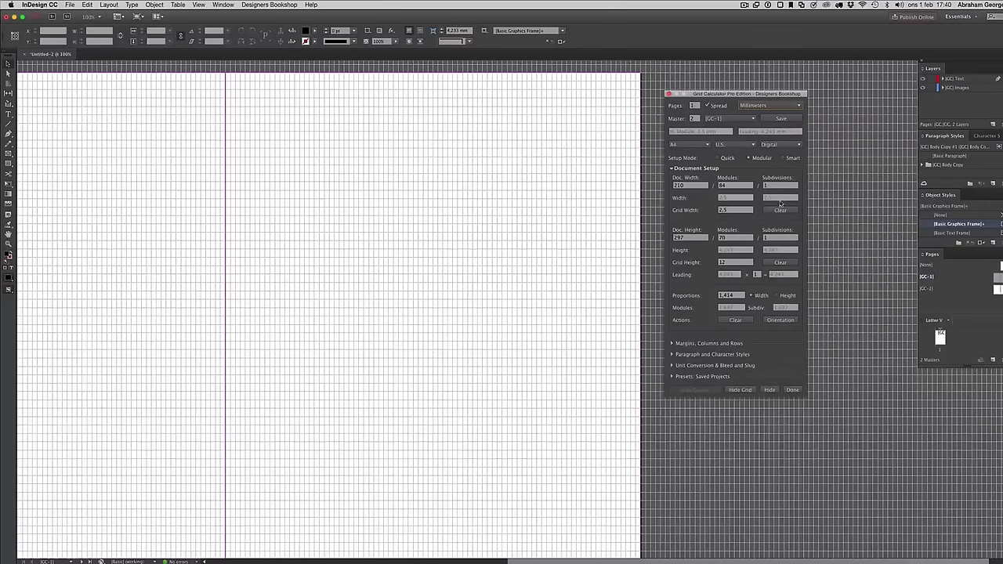
click(754, 107)
click(757, 123)
click(793, 159)
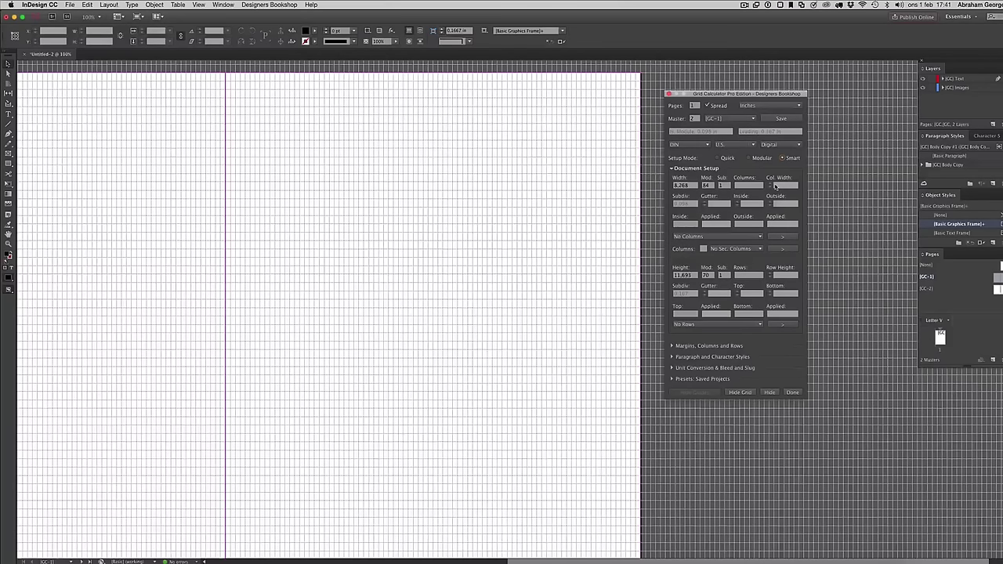
Set up 6 columns, each 9 lines wide with a 1-line gutter, and switch the units to Millimeters
click(744, 185)
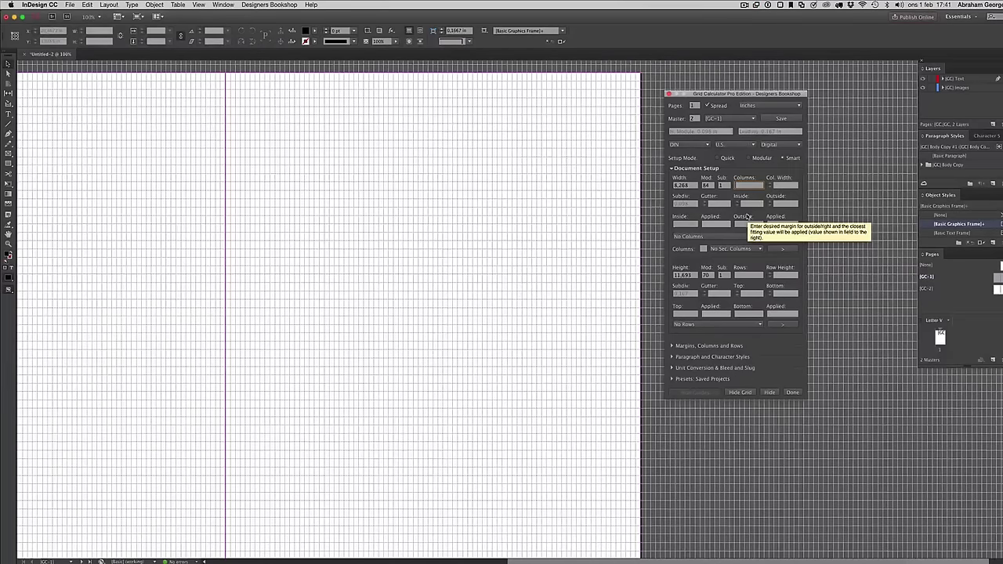
text(6)
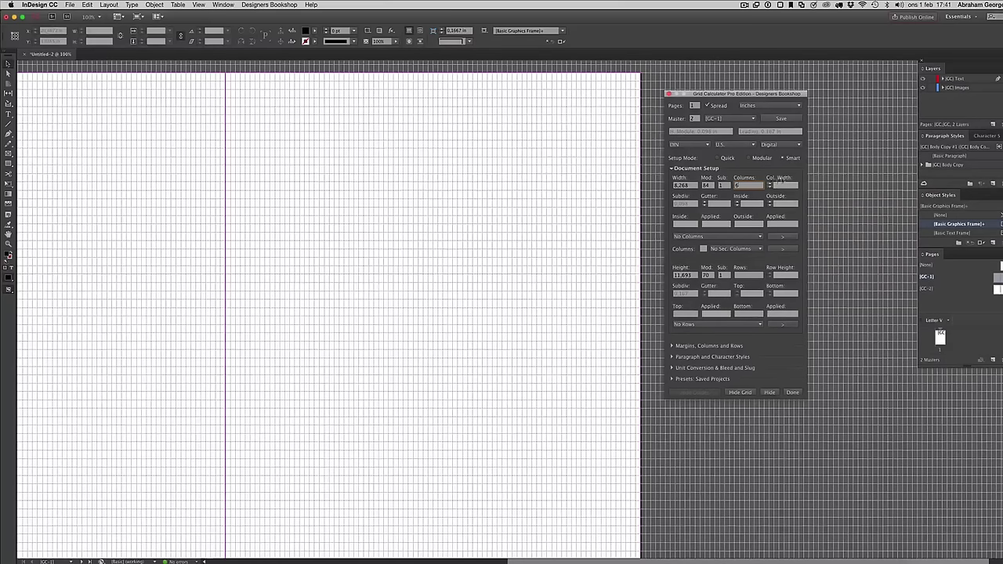
click(770, 185)
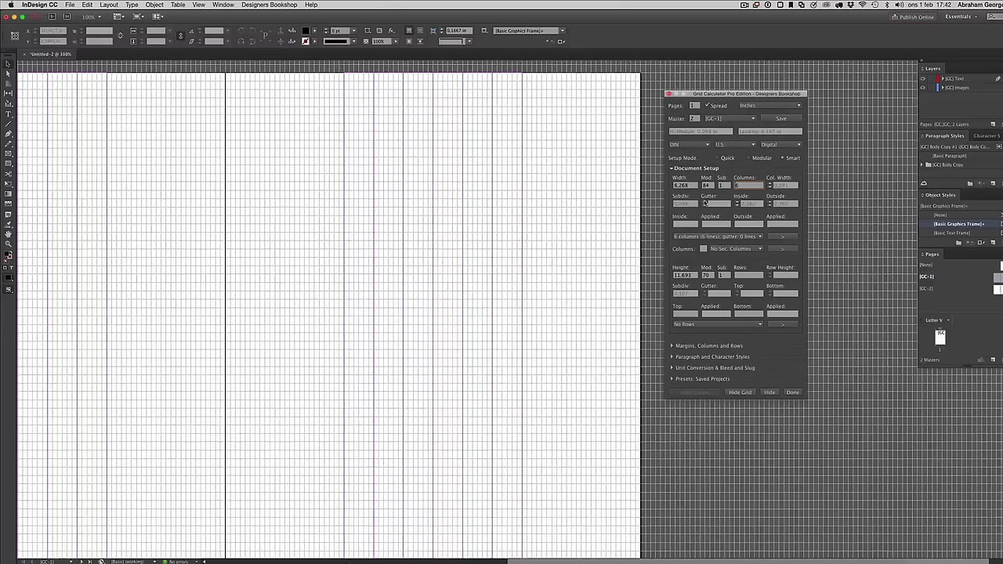
scroll(705, 202, up, 1)
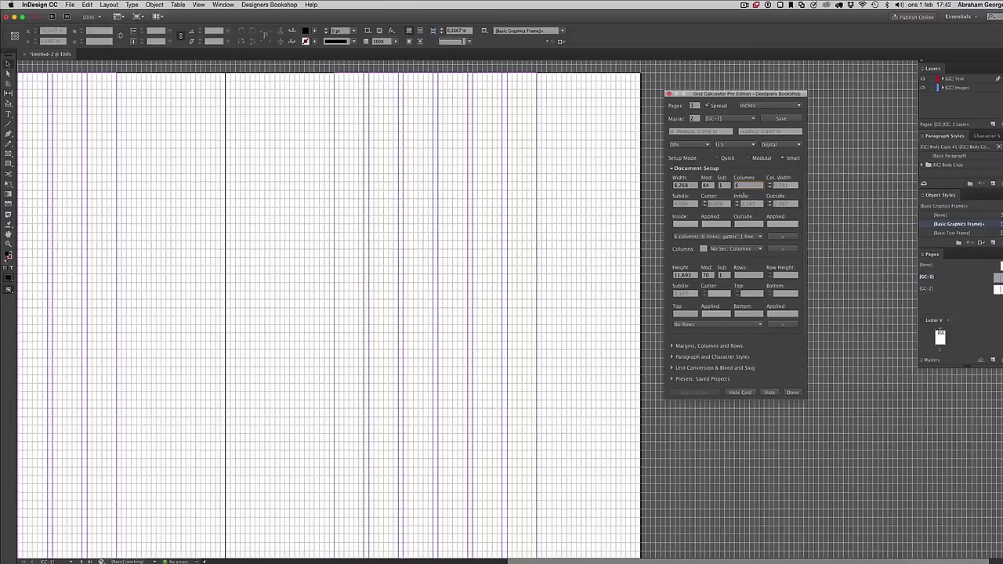
click(769, 185)
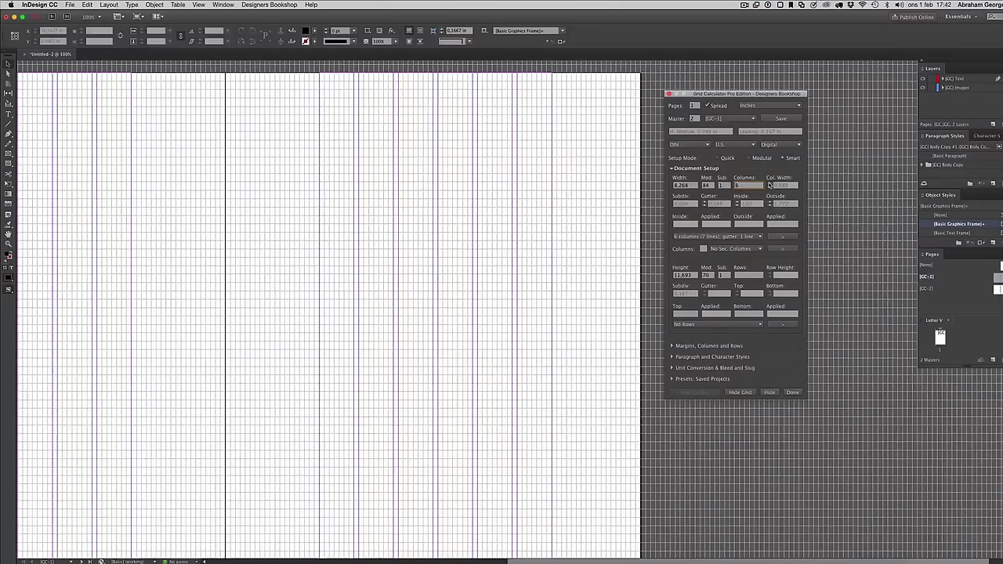
click(769, 186)
click(769, 186)
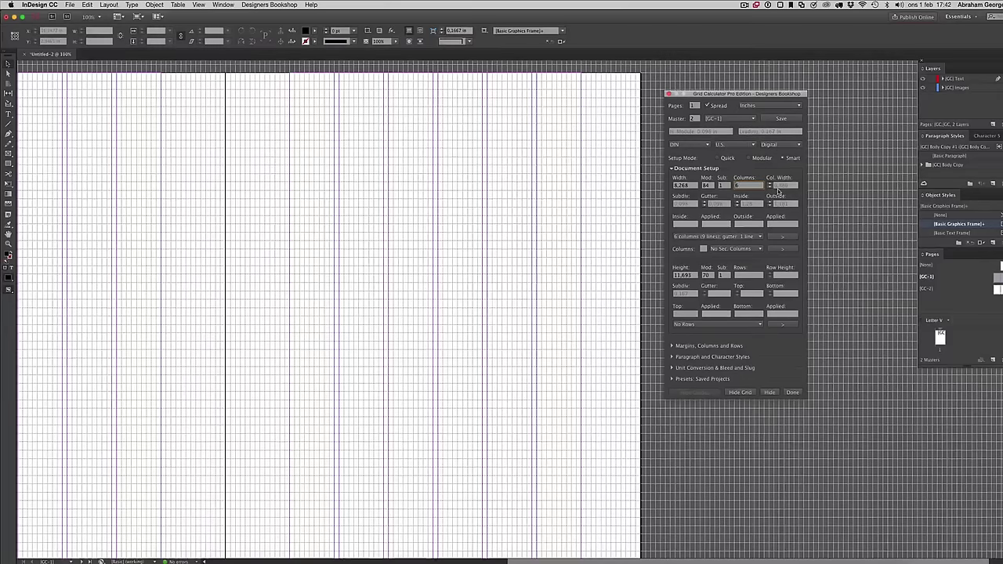
click(764, 105)
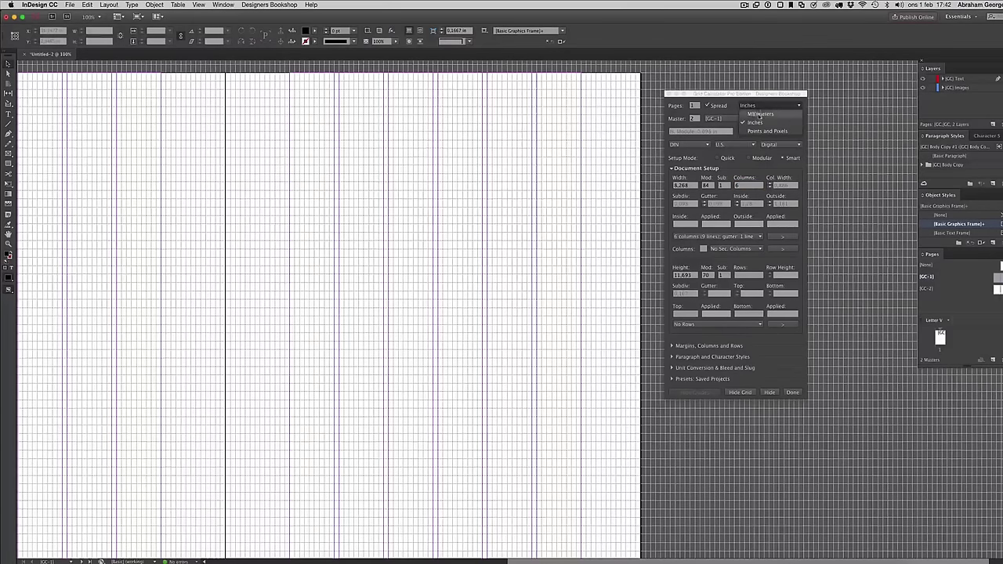
click(759, 114)
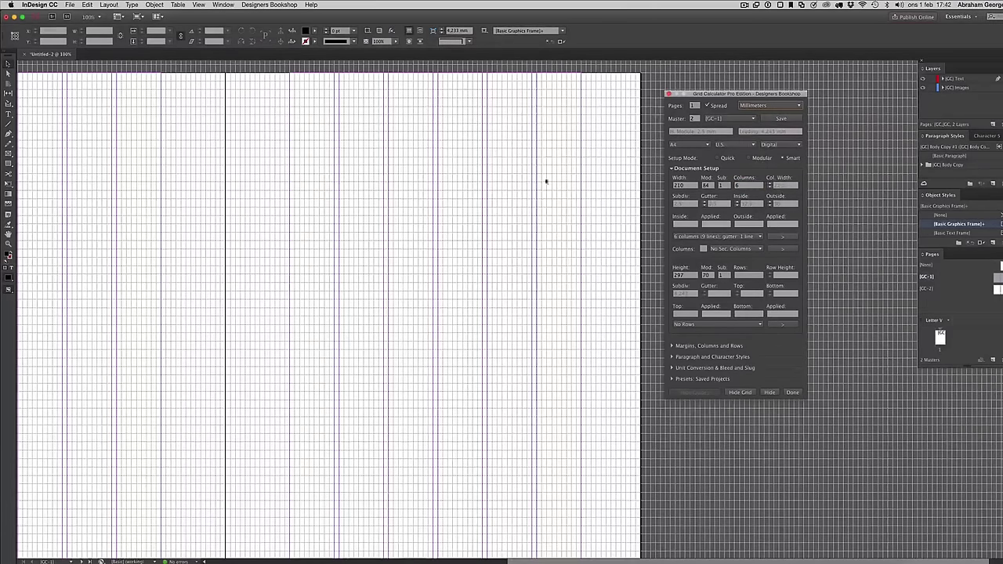
Draw a trial frame about 22.5 by 27 mm across the right-hand page's first column to check the width, and delete it
key(super+equal)
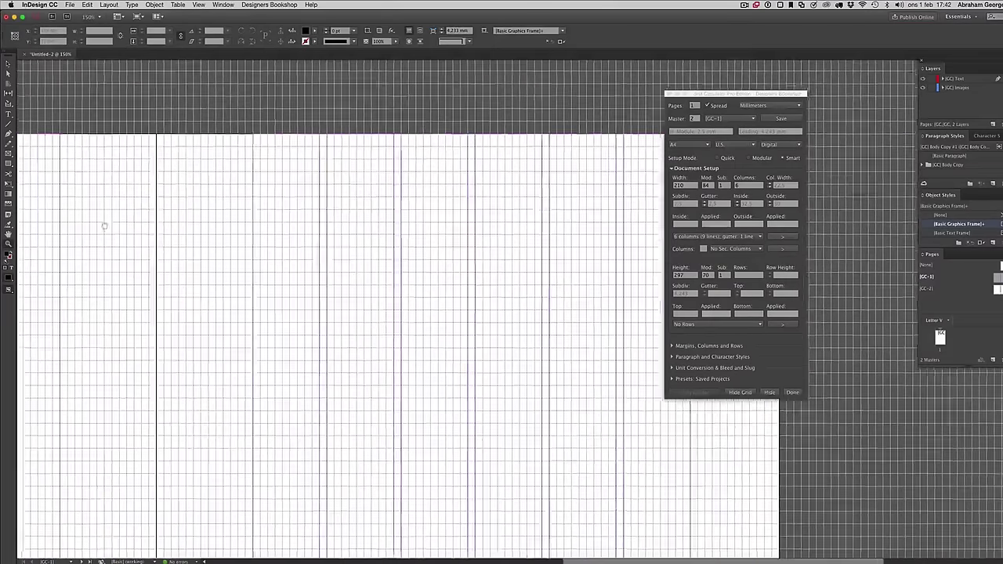
scroll(105, 226, right, 1)
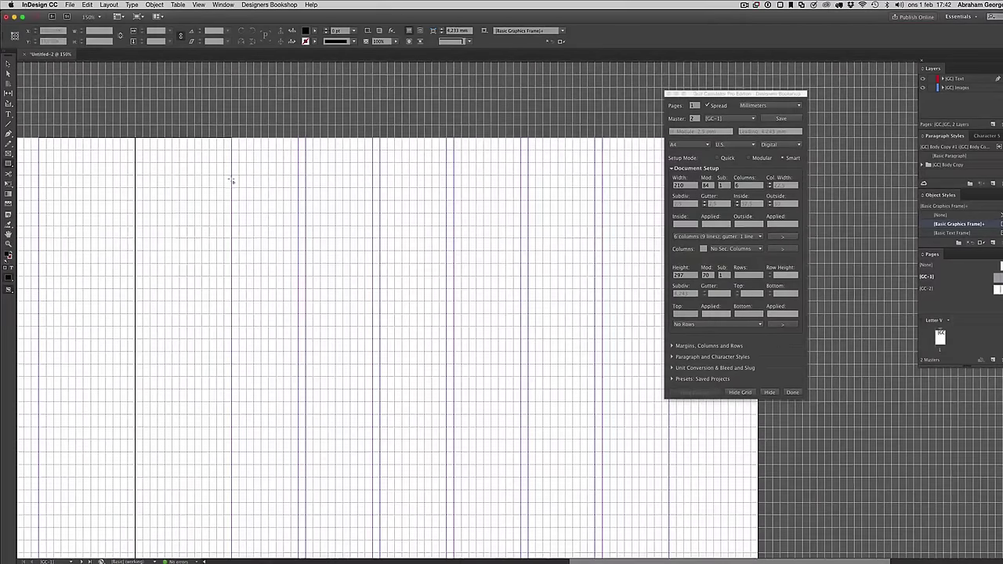
drag(231, 181, 298, 259)
drag(299, 261, 299, 259)
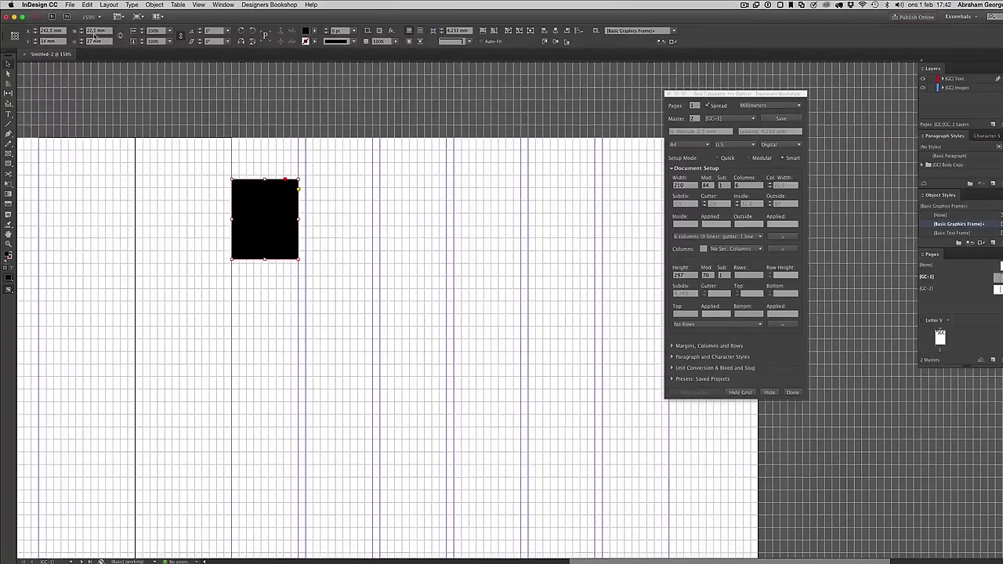
key(Delete)
key(super+minus)
key(super+minus)
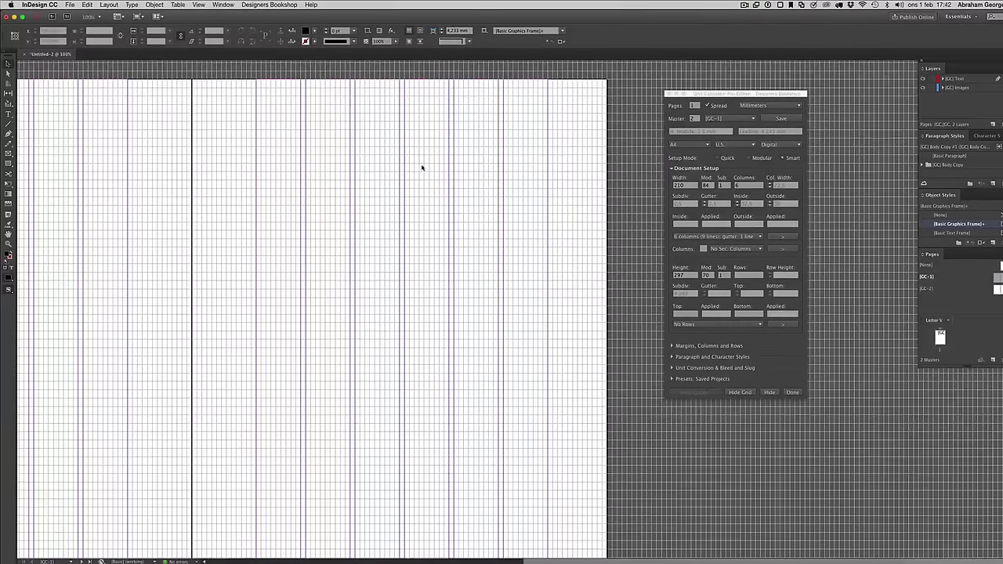
Try widening the six columns to 12 lines each
click(770, 186)
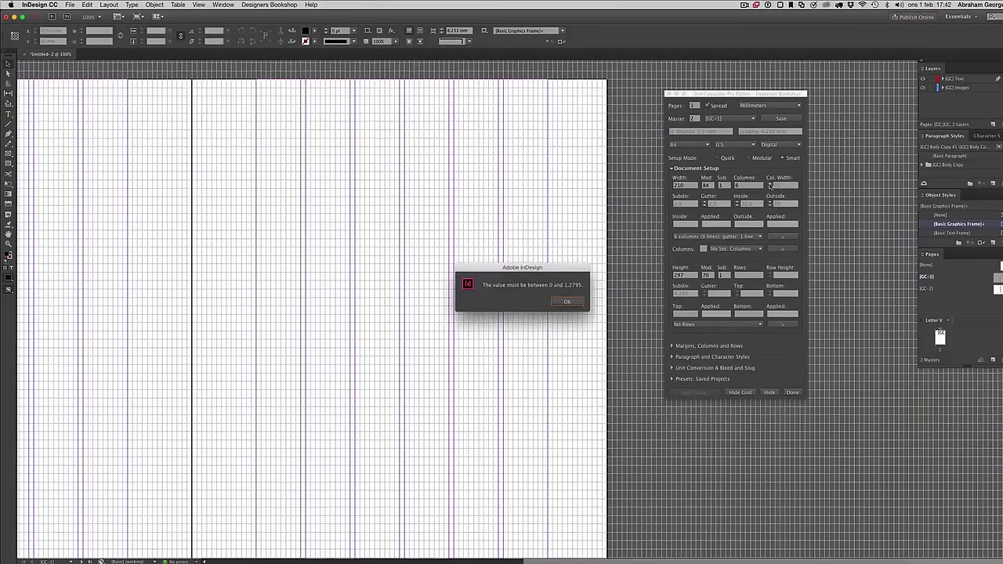
click(578, 303)
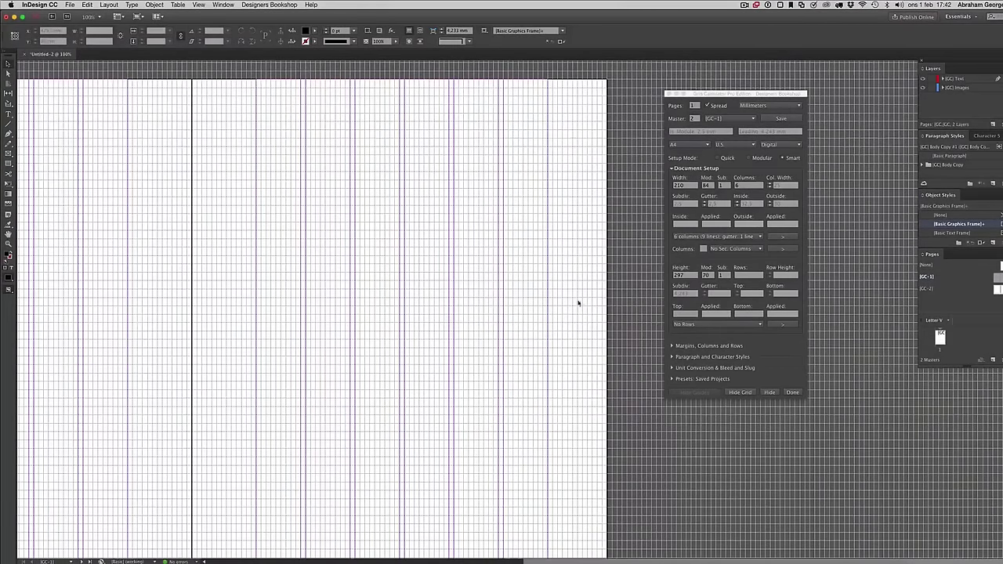
click(770, 183)
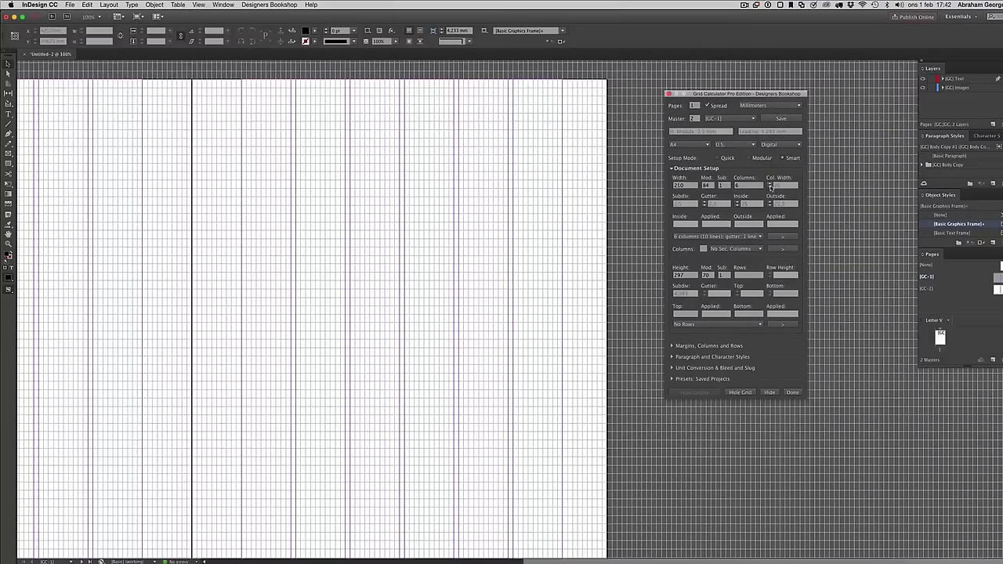
click(771, 187)
click(771, 183)
click(771, 184)
click(772, 183)
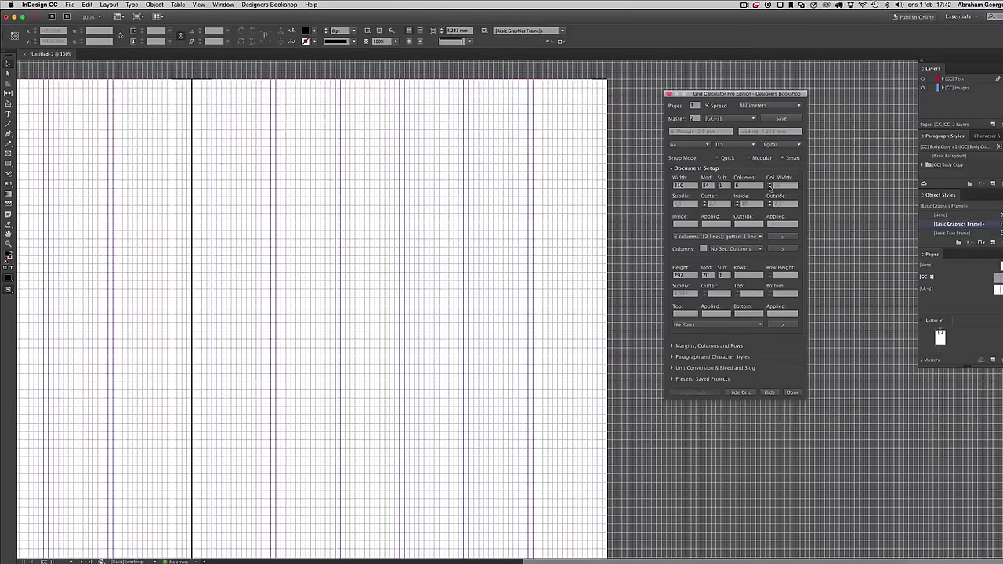
Try narrowing the six columns to 8 lines each
click(771, 188)
click(771, 188)
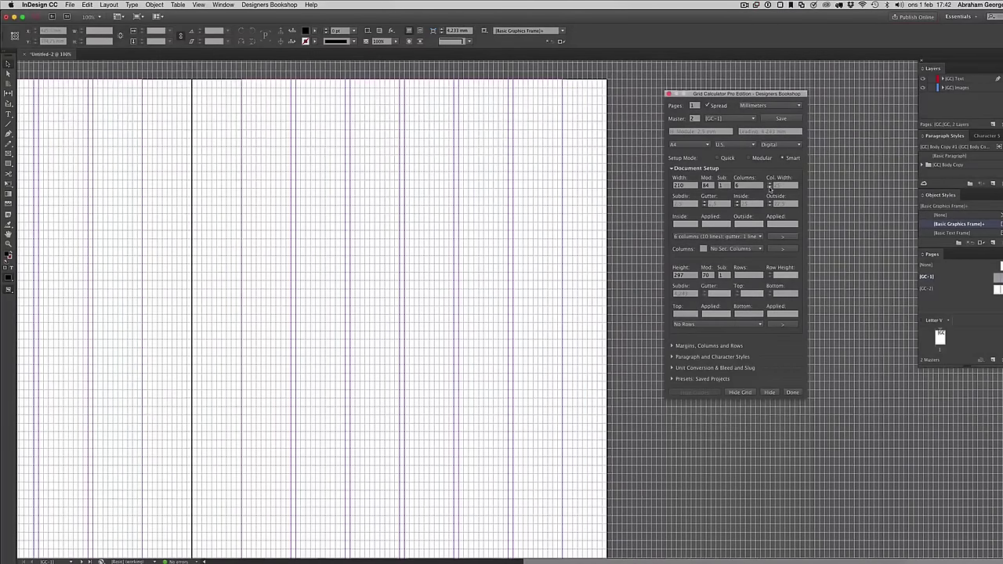
click(771, 187)
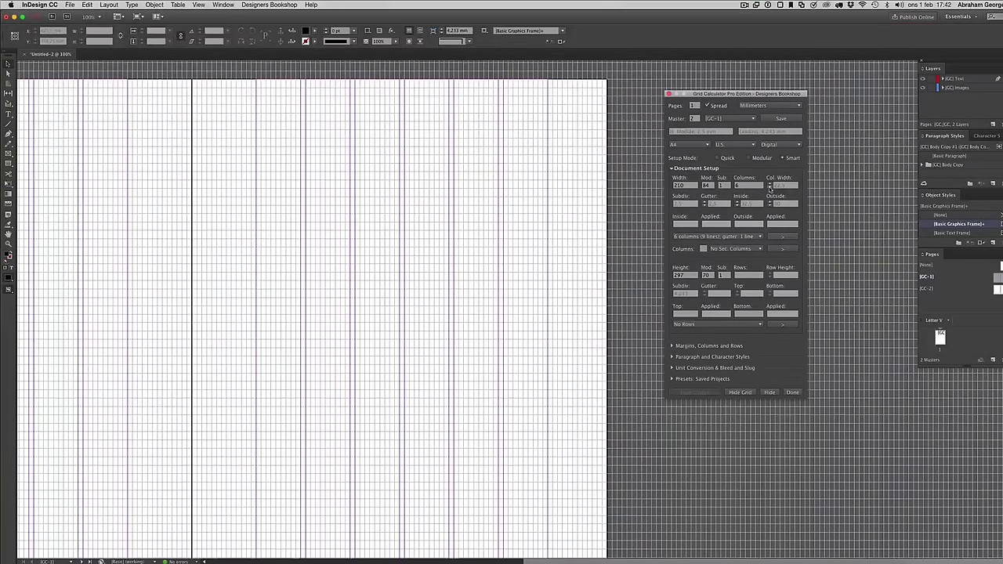
click(771, 187)
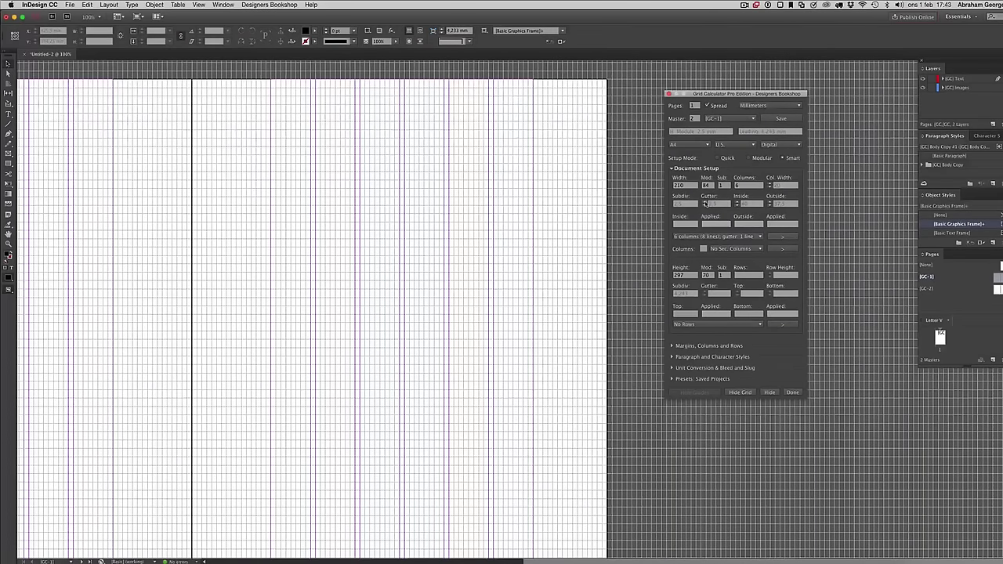
Widen the six columns to 10 lines each with a 1-line gutter
click(705, 203)
click(705, 206)
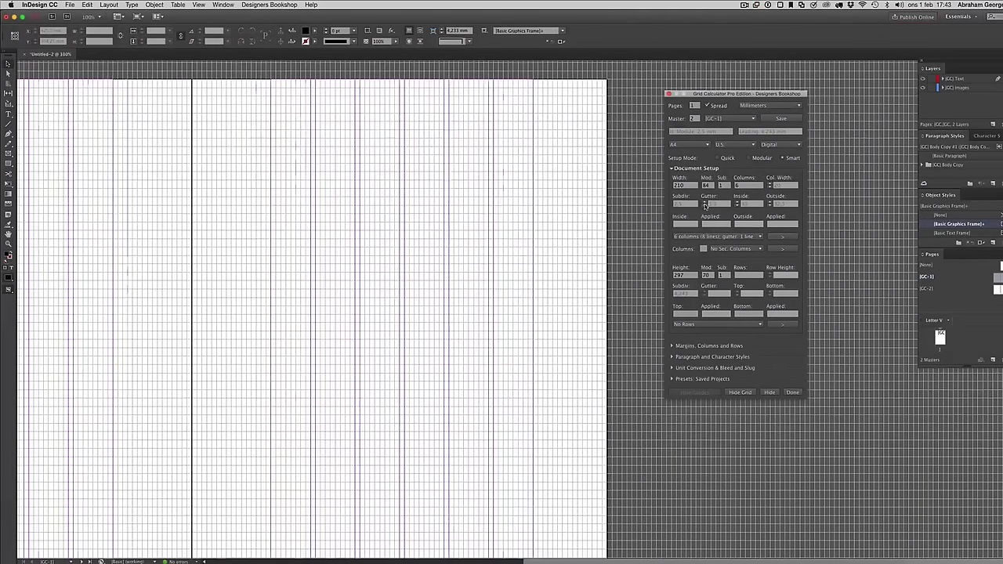
click(770, 184)
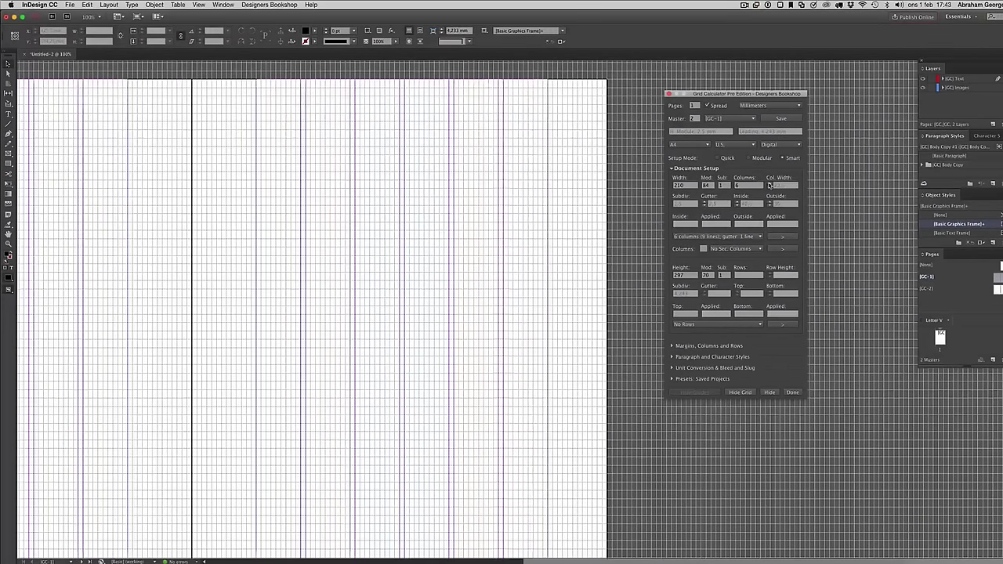
click(770, 184)
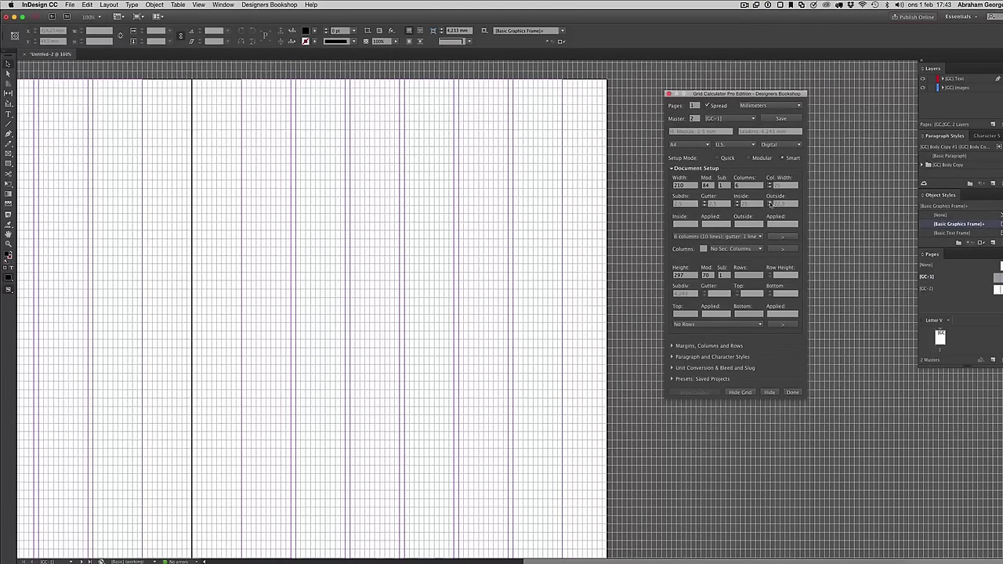
Try increasing the outside margin until the columns start right at the spine with no inside margin
click(771, 204)
click(770, 203)
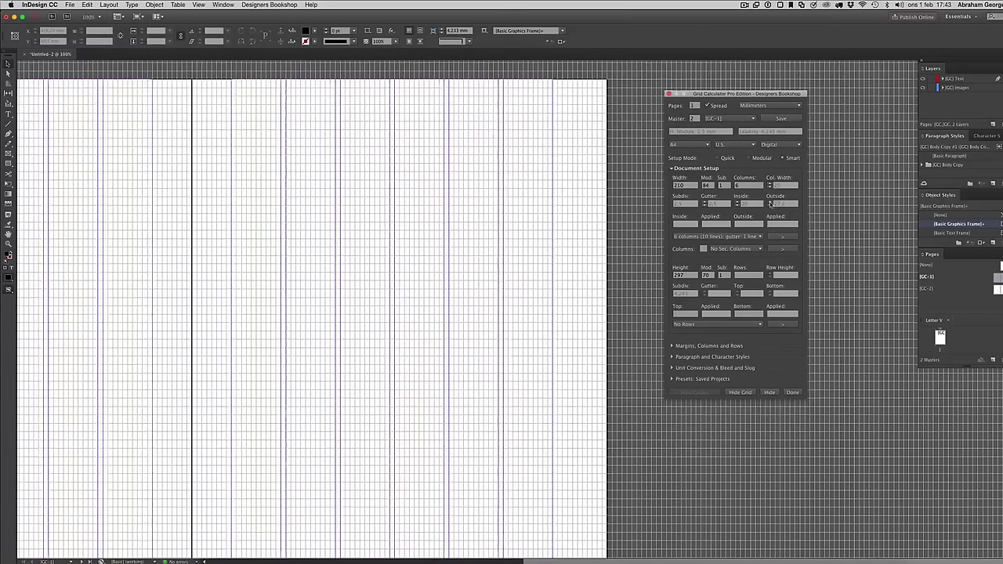
click(771, 204)
click(770, 204)
click(771, 204)
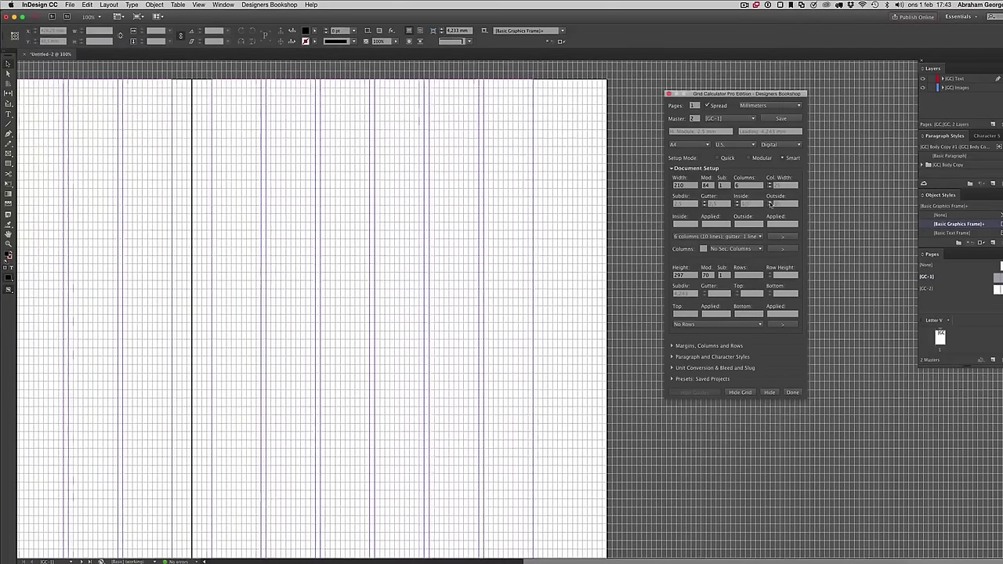
click(770, 204)
click(770, 204)
click(770, 204)
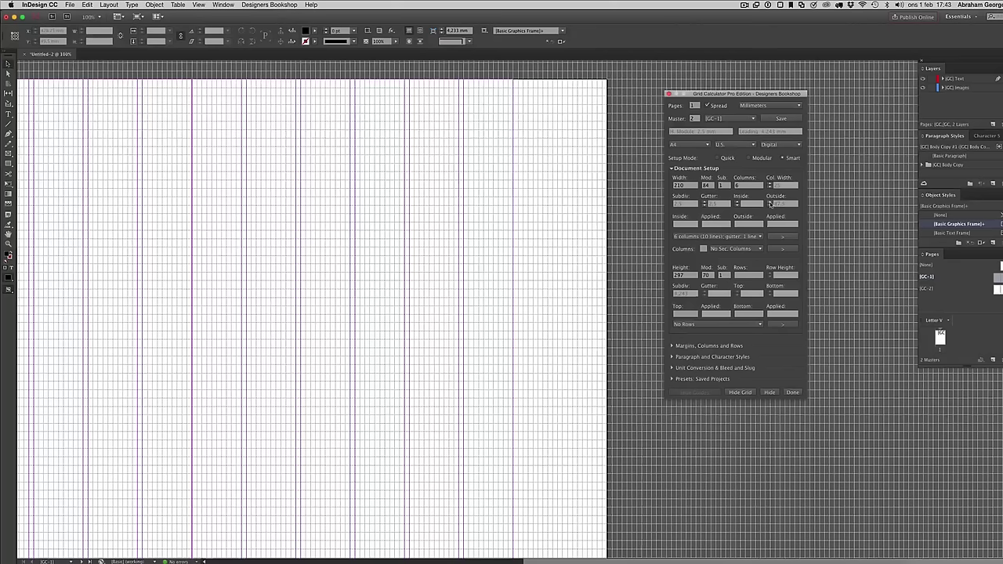
Reduce the outside margin to 30 mm, giving the columns an inside margin of 17.5 mm
click(771, 203)
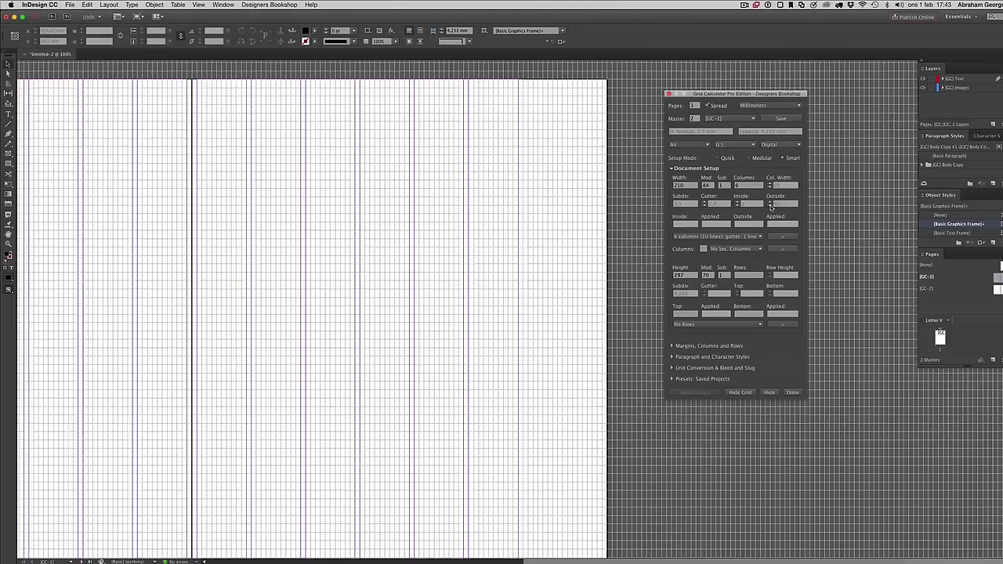
click(771, 204)
click(771, 205)
click(770, 205)
click(770, 204)
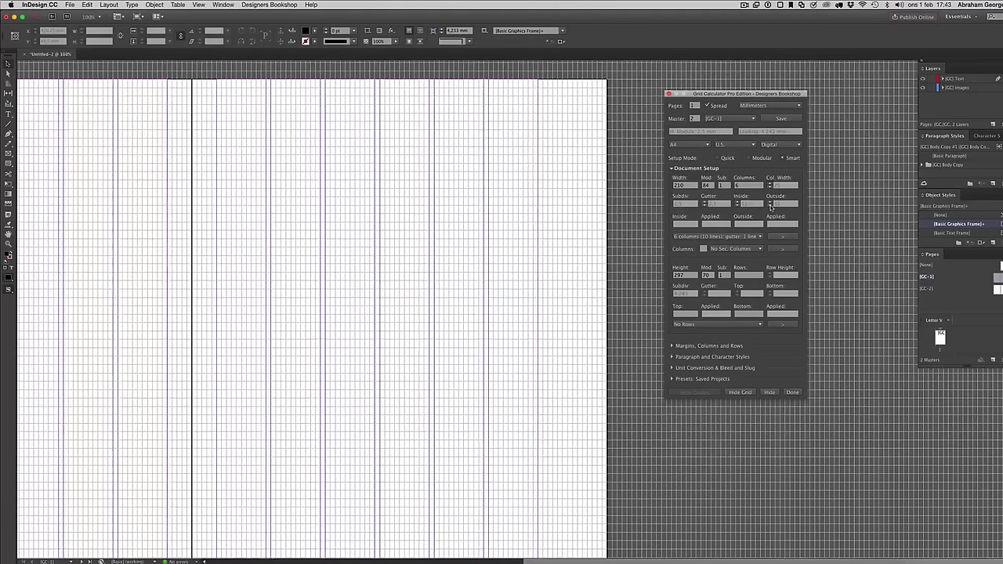
click(771, 204)
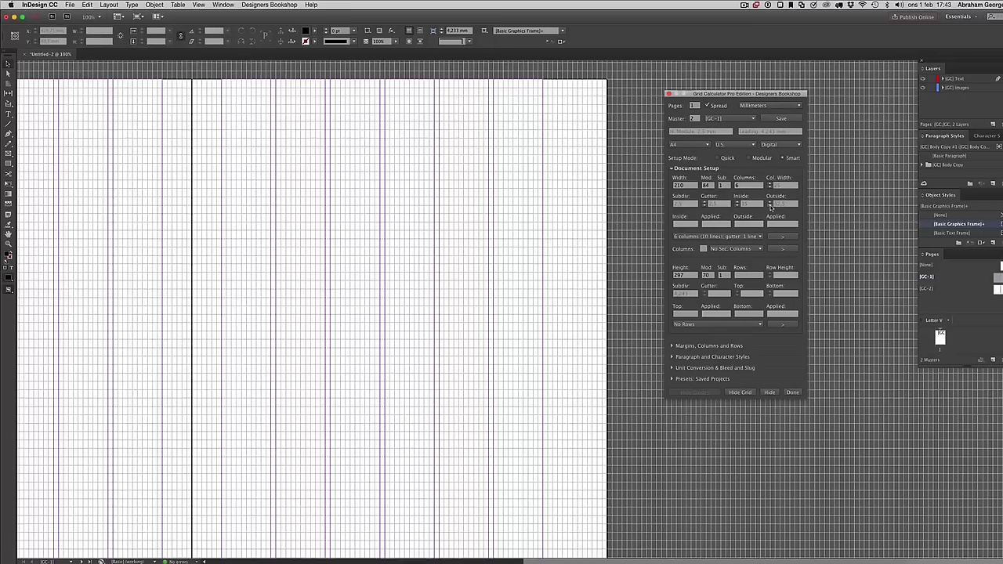
click(770, 204)
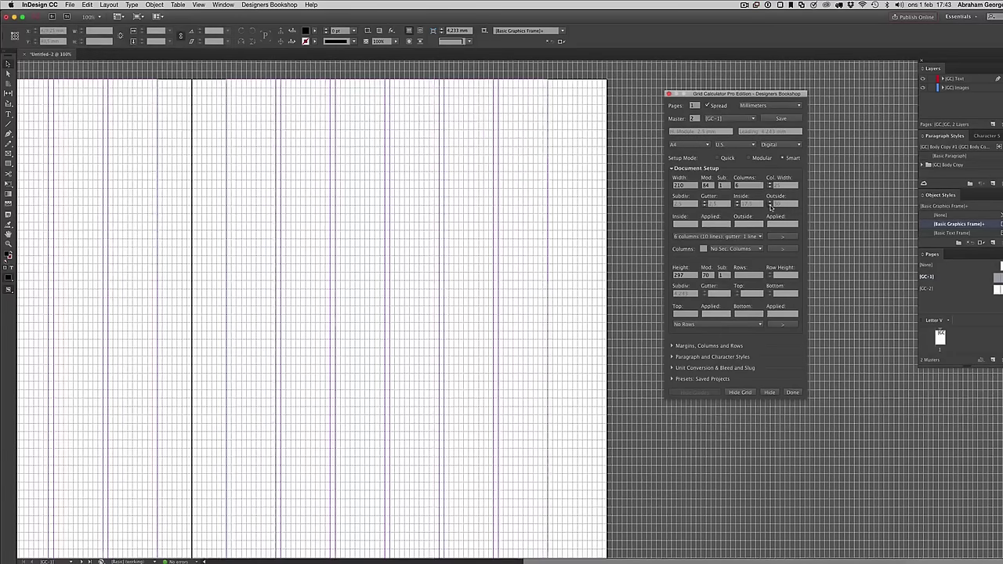
Try reducing the outside margin of the six columns to 22.5 mm, giving an inside margin of 25 mm
click(771, 204)
click(770, 205)
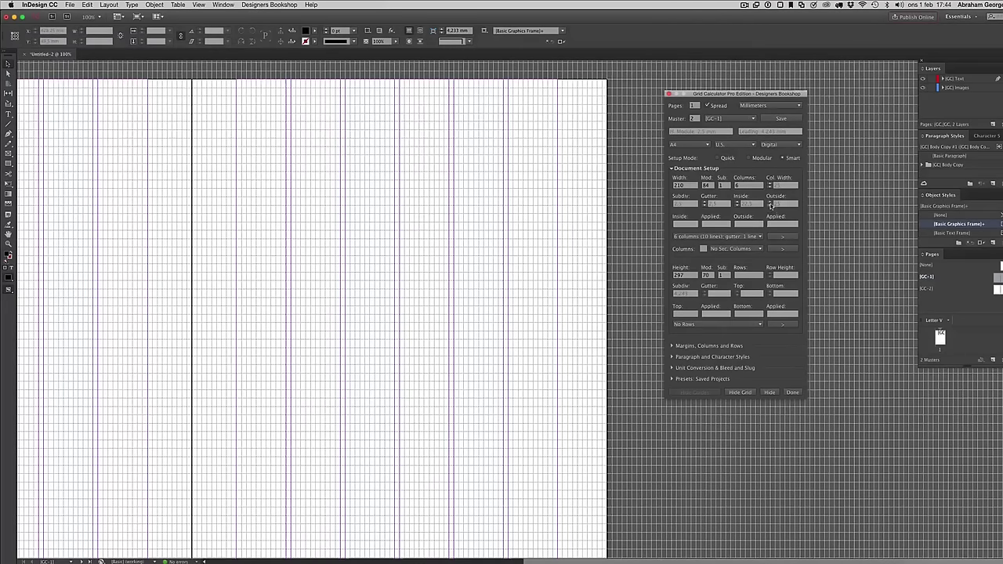
click(770, 205)
click(770, 206)
click(770, 205)
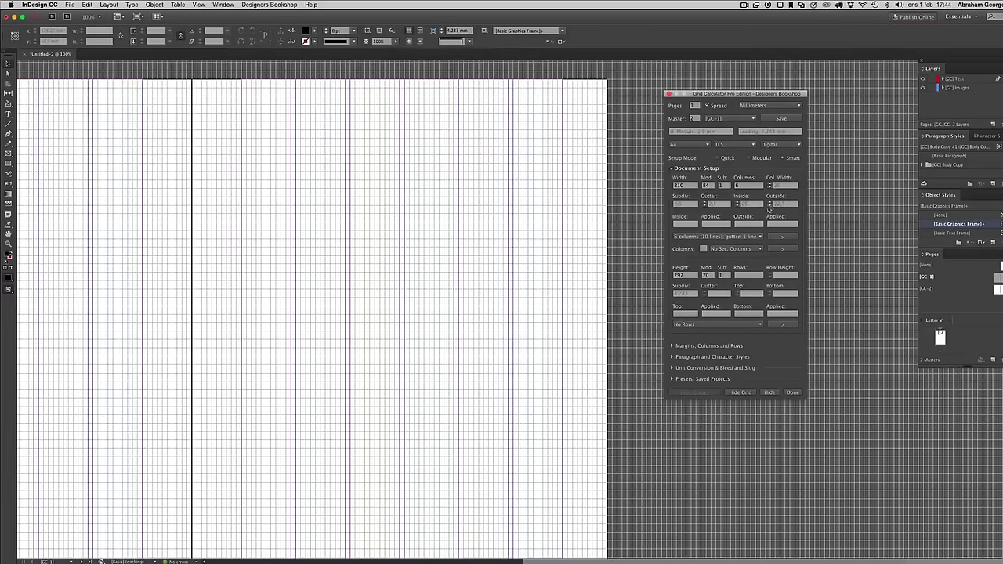
Clear the column count and set the desired inside margin to 20 mm and outside margin to 18 mm
double_click(742, 185)
key(BackSpace)
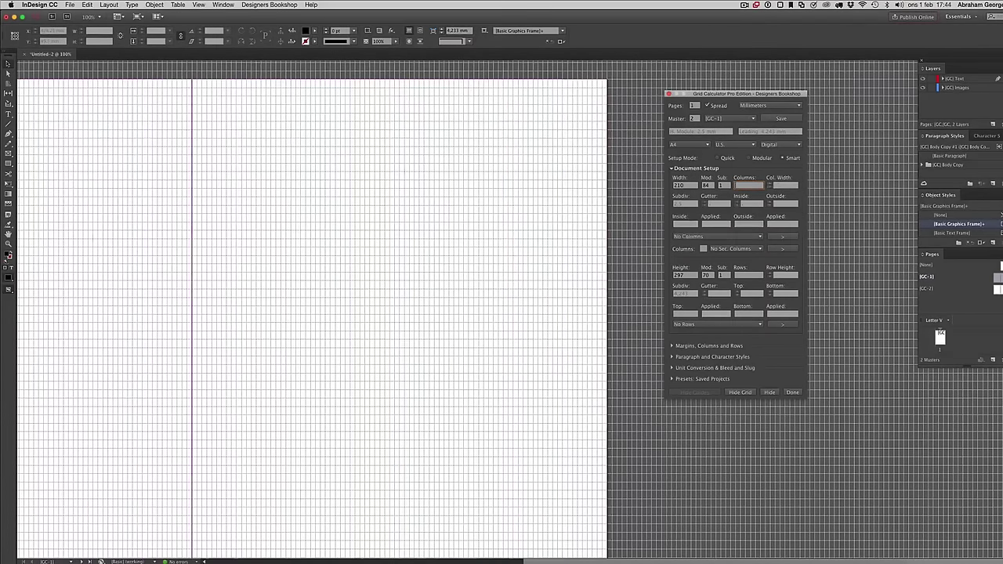
click(683, 225)
text(20)
key(Tab)
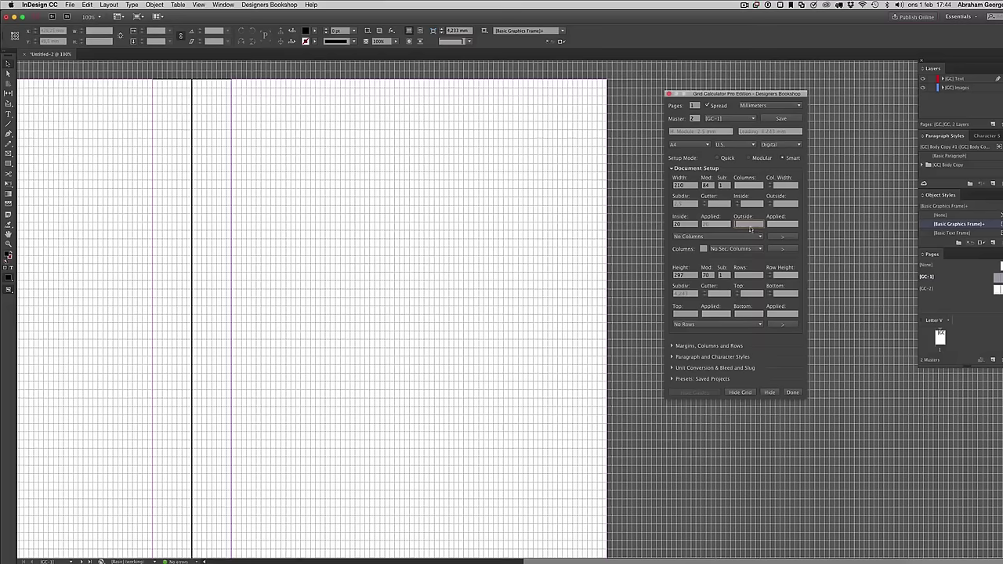
text(18)
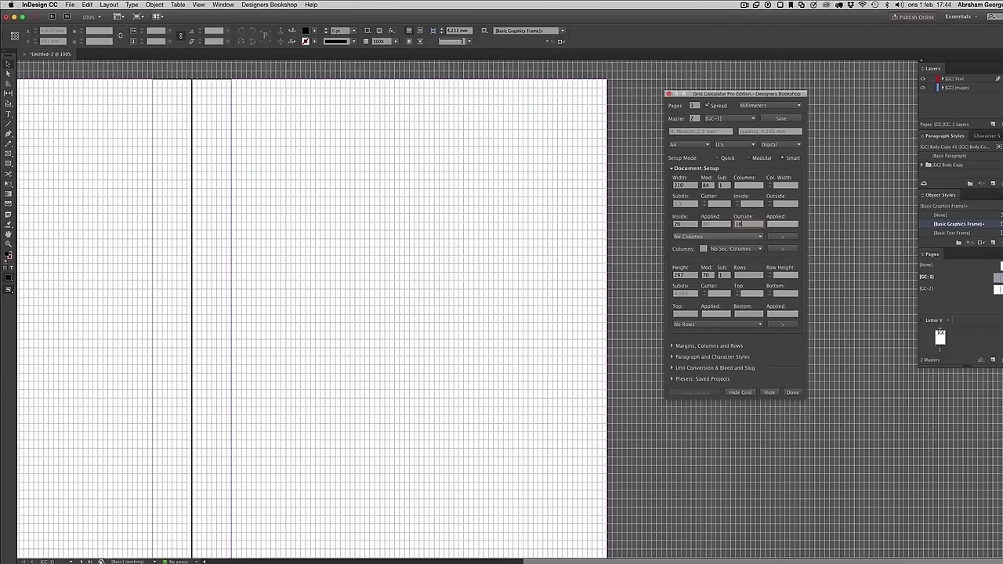
key(Tab)
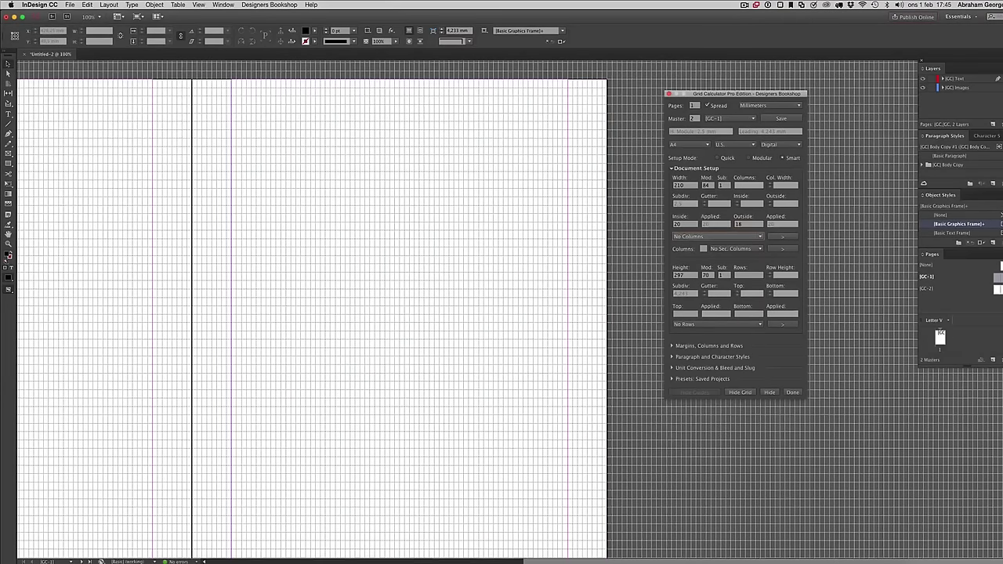
Divide the area between the margins into 3 columns of 22 lines with a 1-line gutter
click(746, 236)
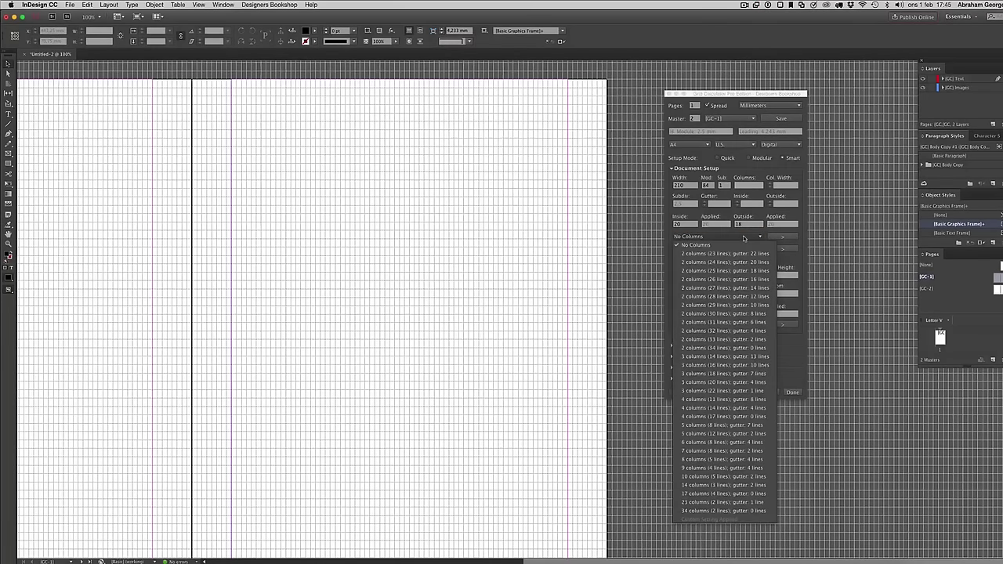
click(744, 236)
click(745, 237)
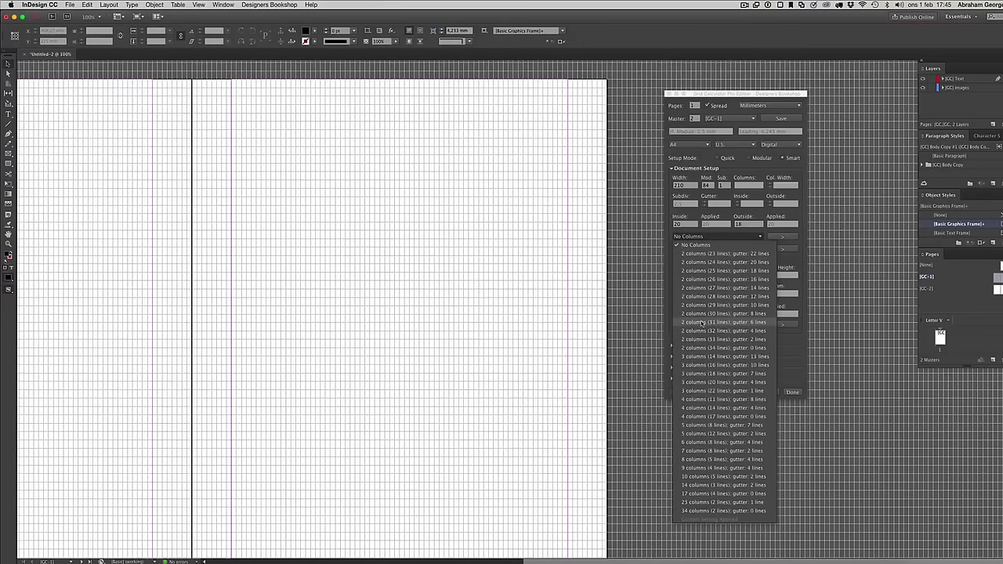
click(716, 390)
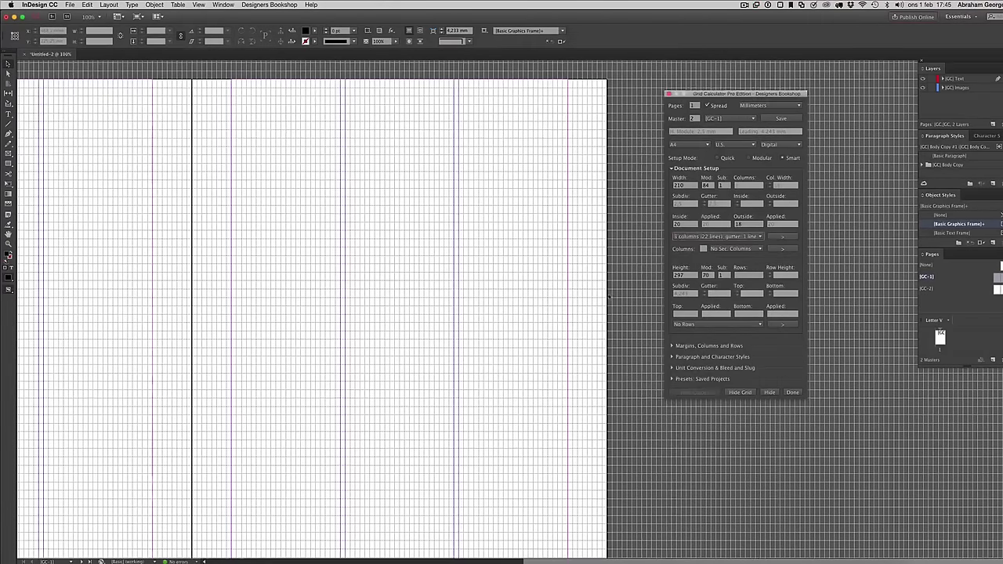
Filter the secondary columns to 4 and apply 4 columns of 14 lines with a 4-line gutter
click(730, 249)
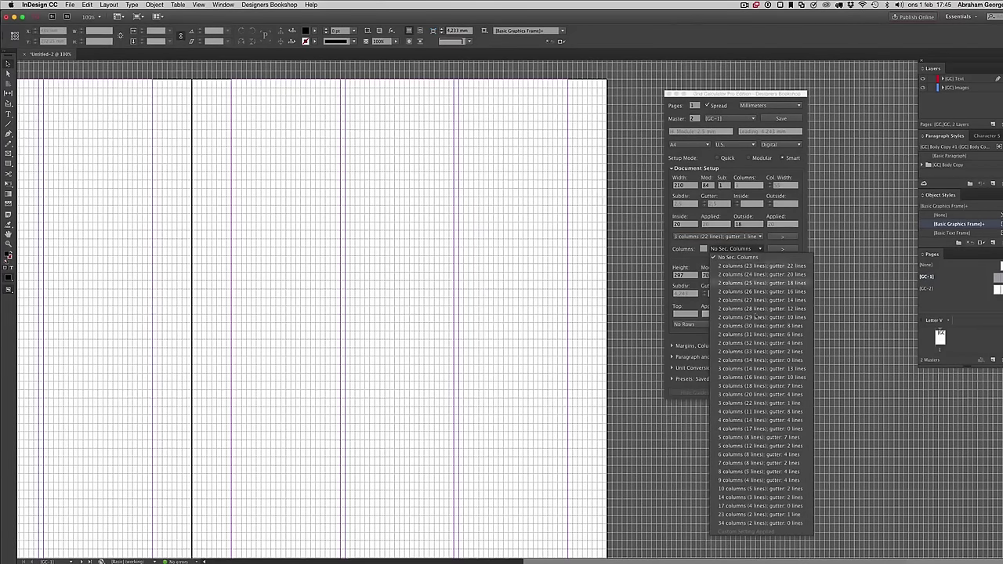
click(691, 250)
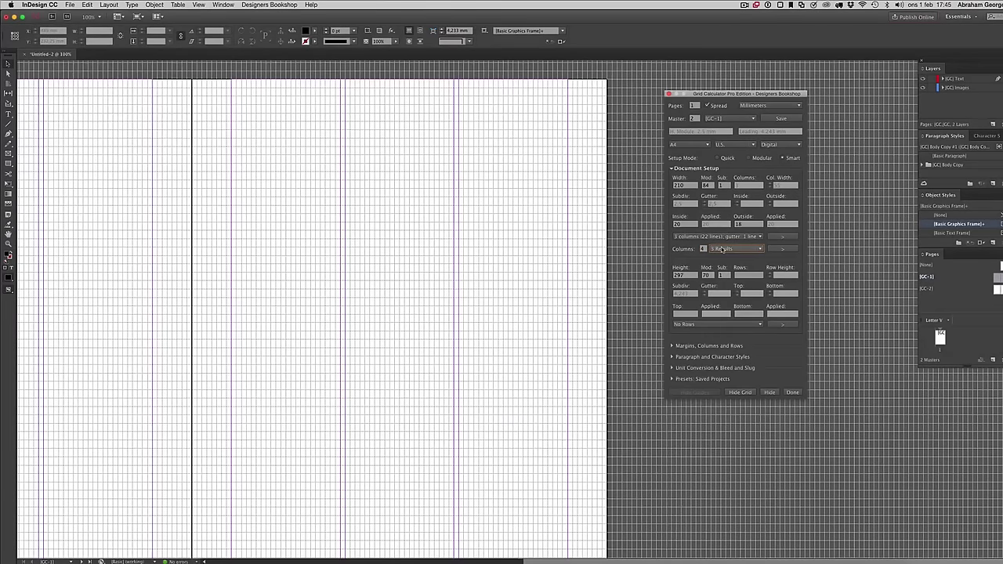
click(722, 248)
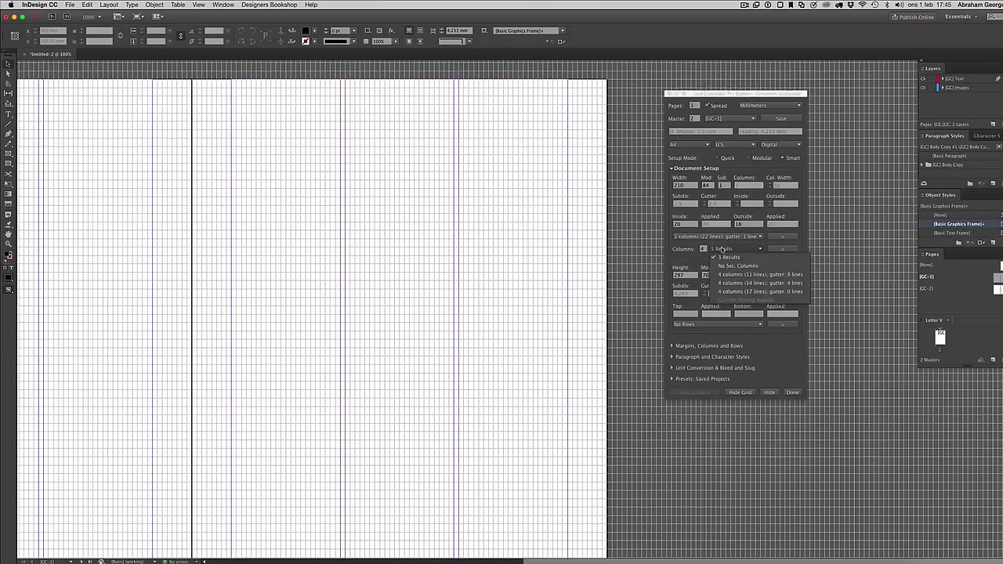
click(729, 283)
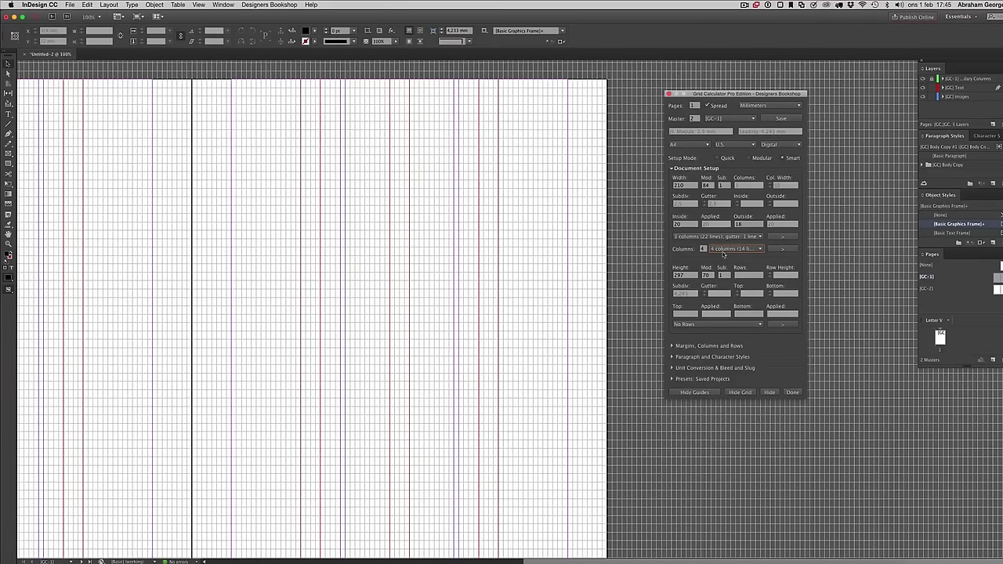
Try an outside margin of 23 mm and one of 8 mm to compare the four-column options
click(747, 225)
text(16)
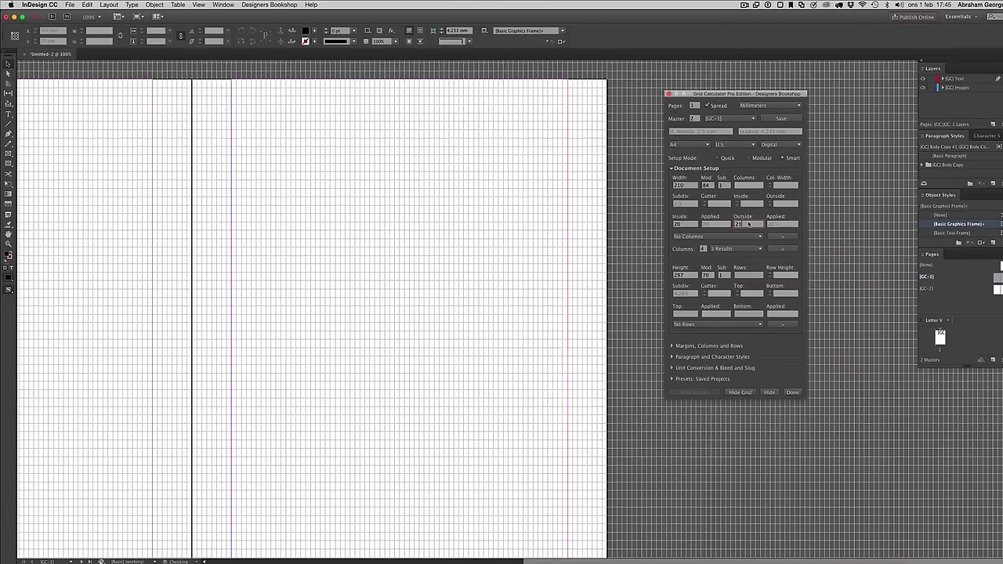
key(Up)
key(Up)
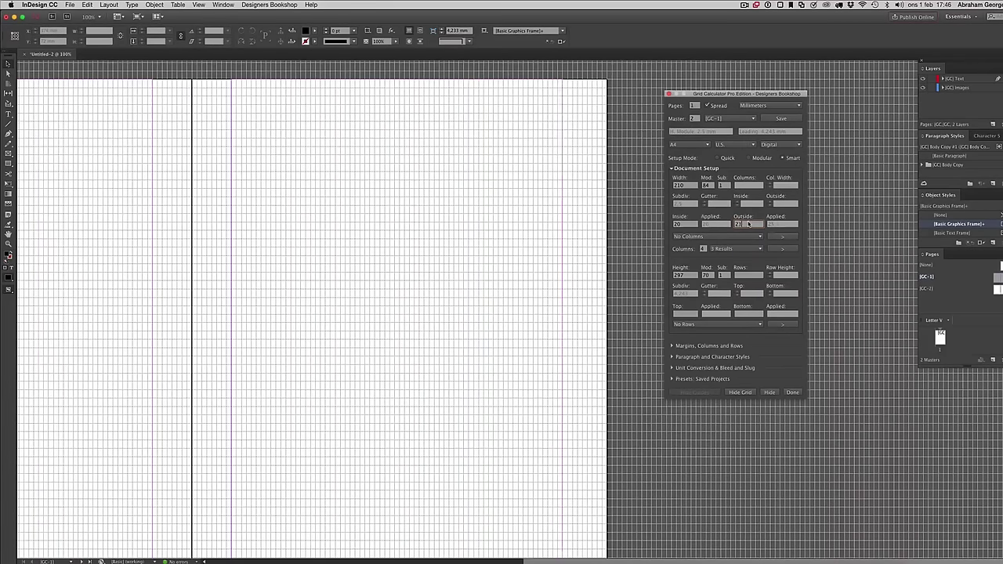
key(Down)
key(Down)
key(Down)
key(Down)
key(Down)
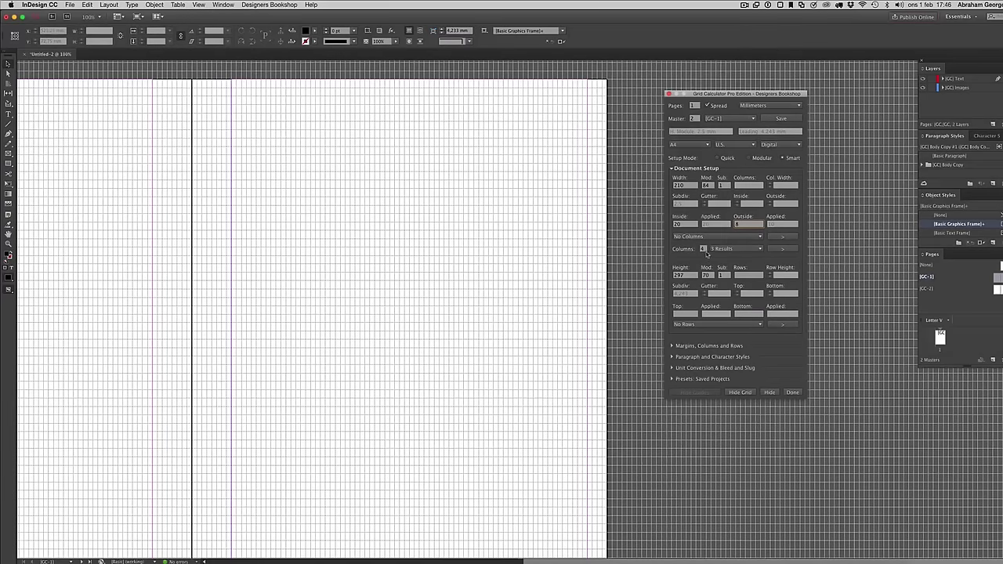
Try raising the outside margin to 35 mm and check the four-column options for the secondary columns
key(Up)
key(Up)
key(Up)
key(Up)
key(Up)
key(Up)
key(Up)
key(Up)
key(Up)
key(Up)
key(Up)
key(Up)
key(Up)
key(Up)
key(Up)
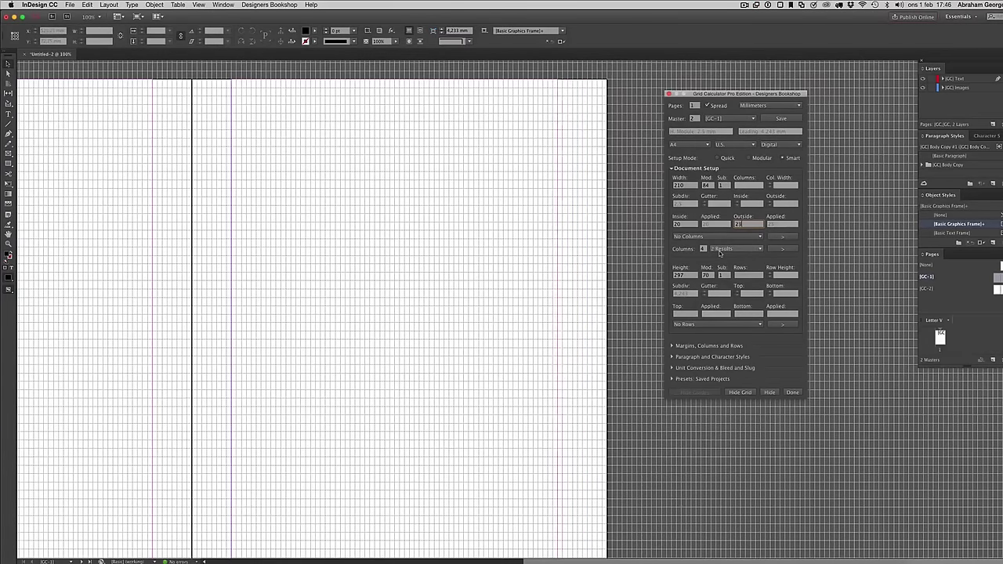
key(Up)
key(Up)
key(Up)
key(Up)
key(Up)
key(Up)
key(Up)
key(Up)
key(Up)
key(Up)
key(Up)
key(Up)
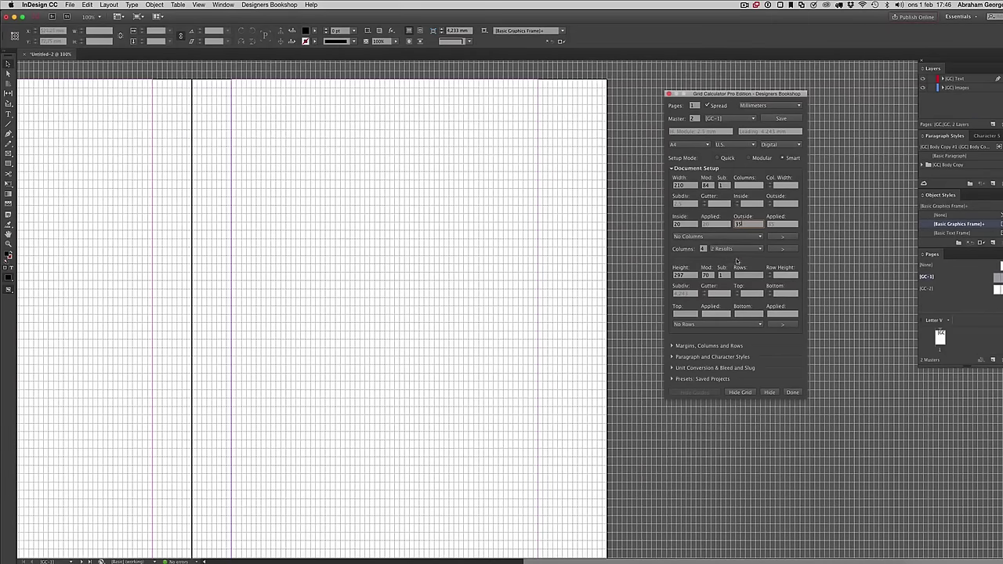
click(732, 249)
click(732, 249)
Try lowering the outside margin to 16 mm and review the secondary options for four columns
key(Up)
key(Up)
key(Up)
key(Up)
key(Up)
key(Up)
key(Up)
key(Up)
key(Up)
key(Up)
key(Down)
key(Down)
key(Down)
key(Down)
key(Down)
key(Down)
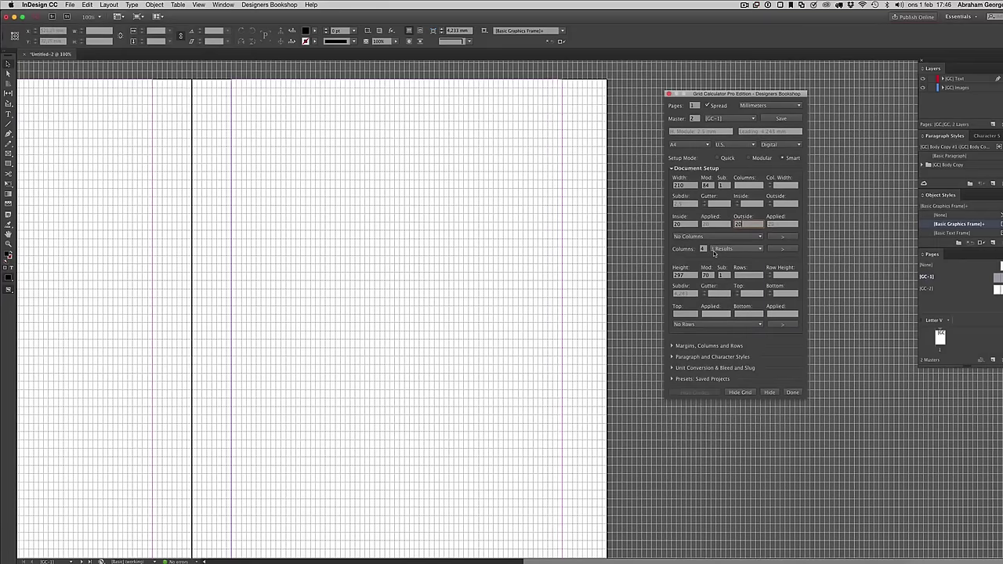
key(Up)
key(Up)
key(Up)
key(Down)
key(Down)
key(Down)
key(Down)
key(Down)
key(Down)
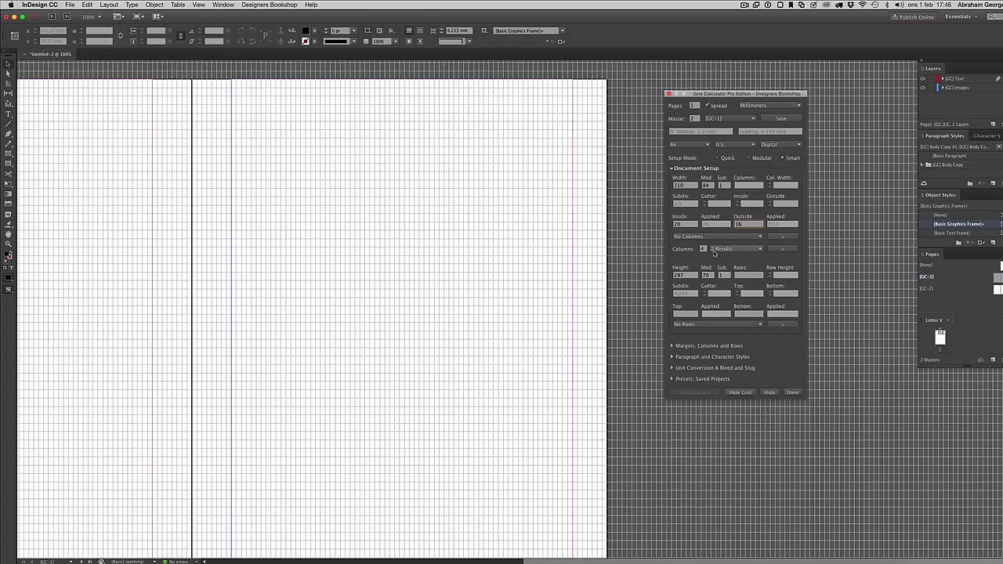
click(730, 249)
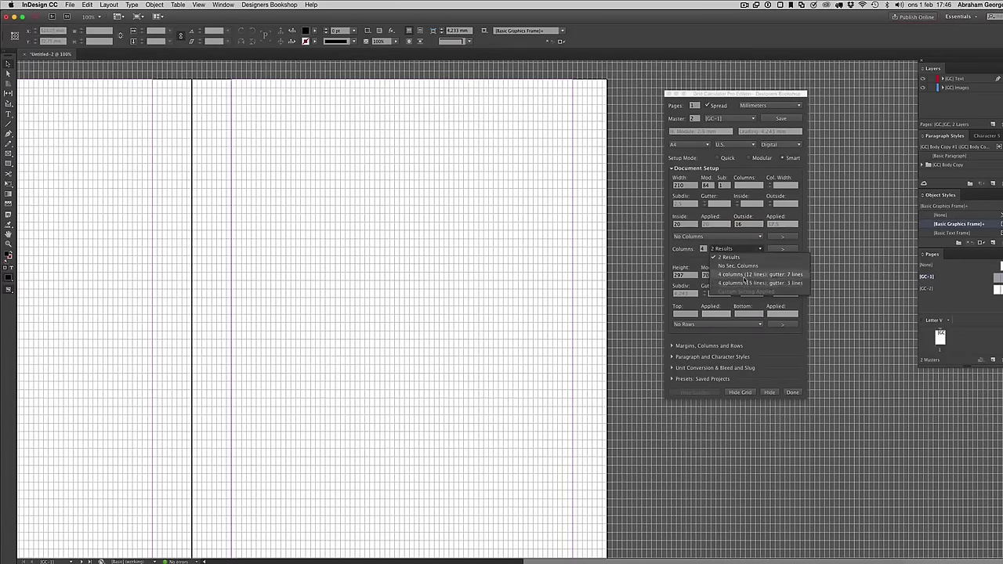
Set the outside margin to 19 mm and apply 4 secondary columns of 14 lines with a 4-line gutter
click(757, 225)
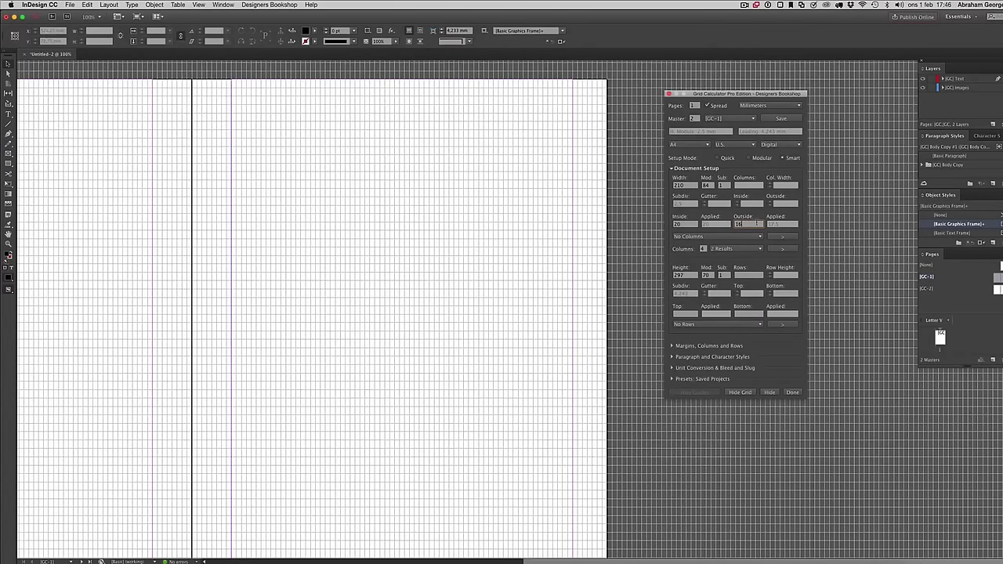
key(Up)
key(Up)
key(Up)
click(737, 248)
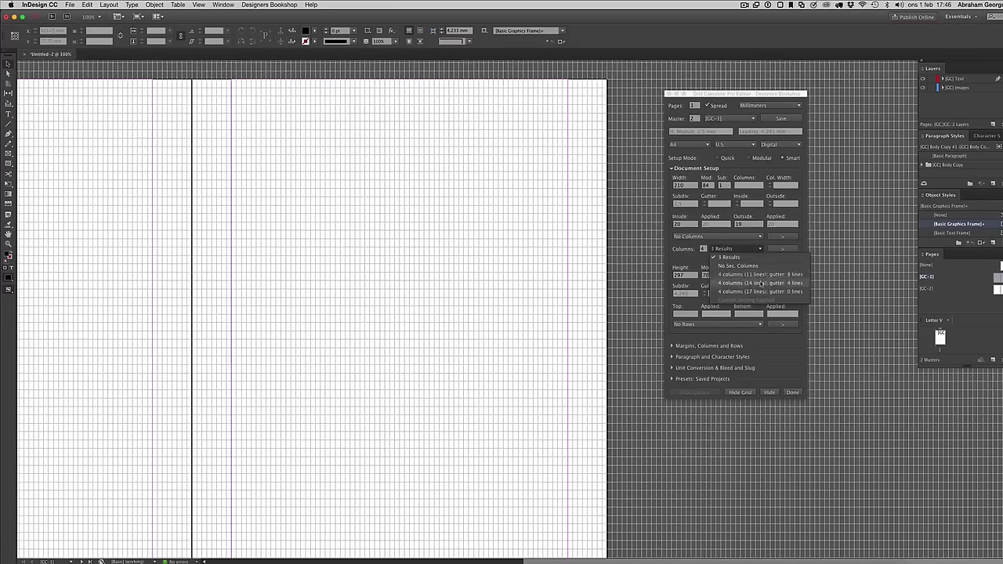
click(757, 283)
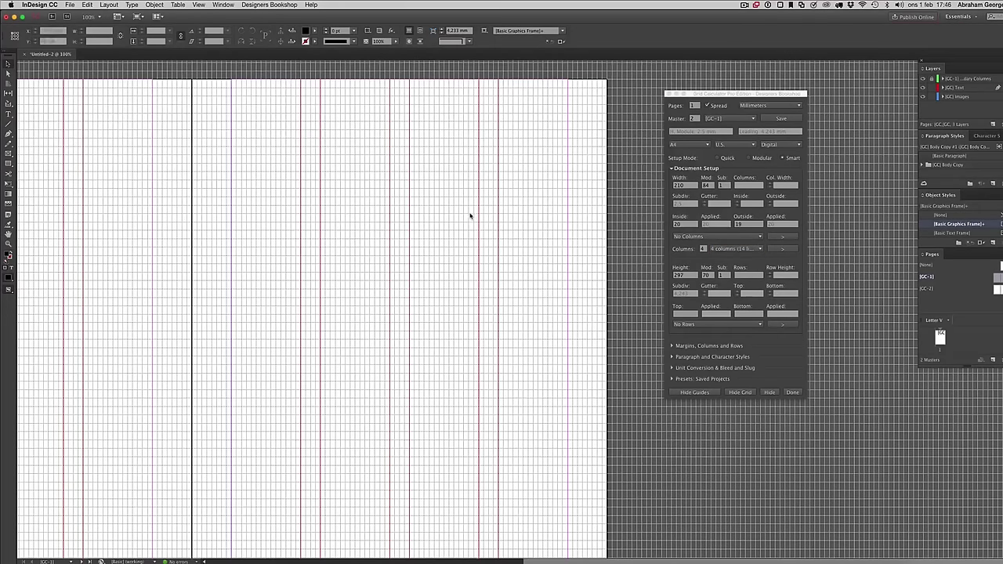
Divide the page height into 5 rows and remove the secondary columns
click(750, 275)
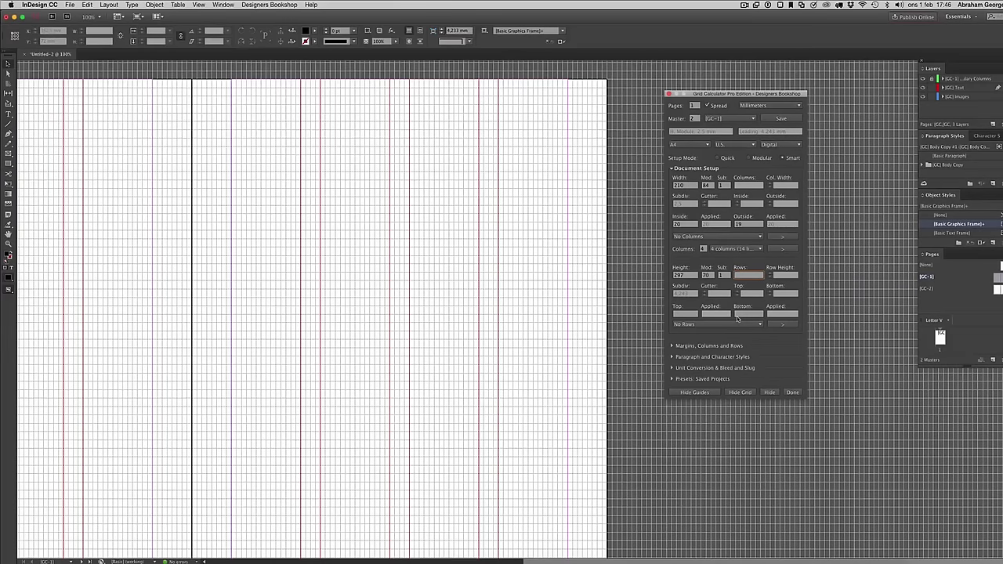
text(5)
key(Tab)
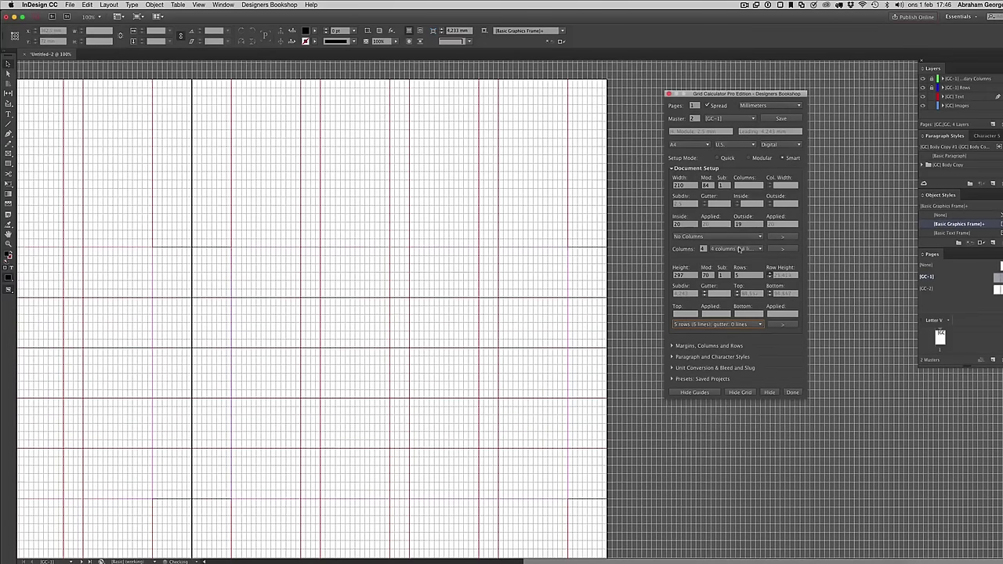
click(723, 249)
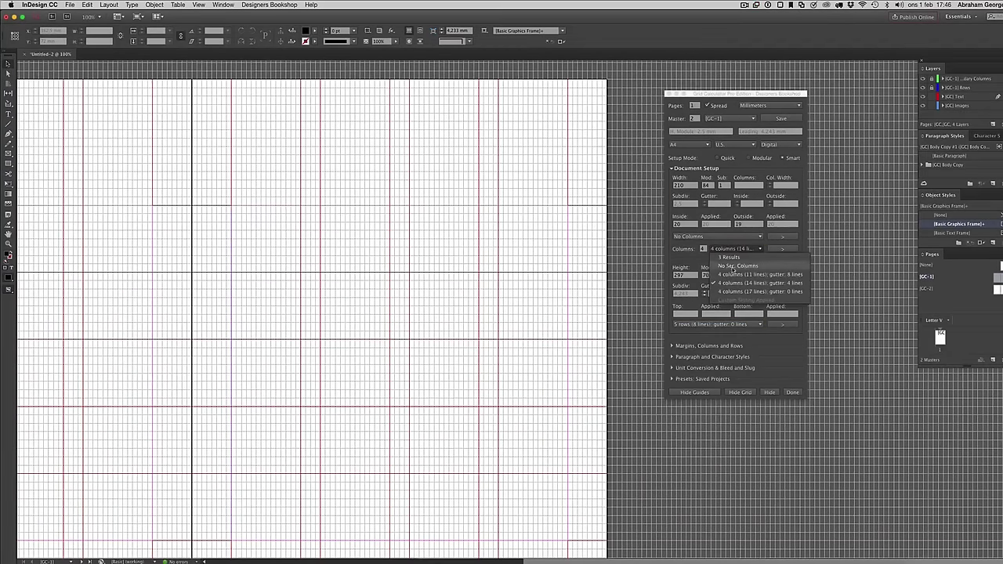
click(731, 266)
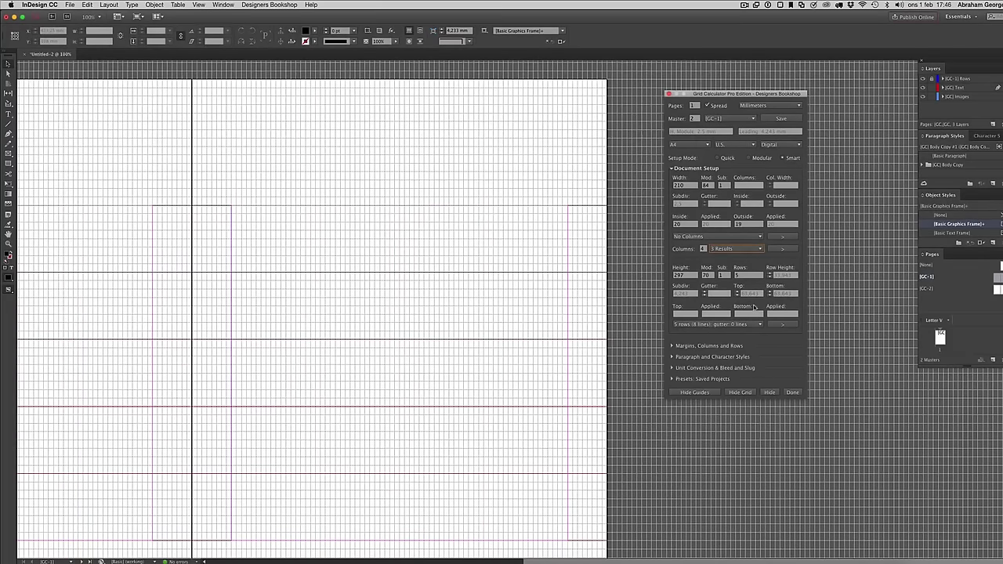
Give the five rows a 1-line gutter and increase their height to 11 lines each
click(703, 291)
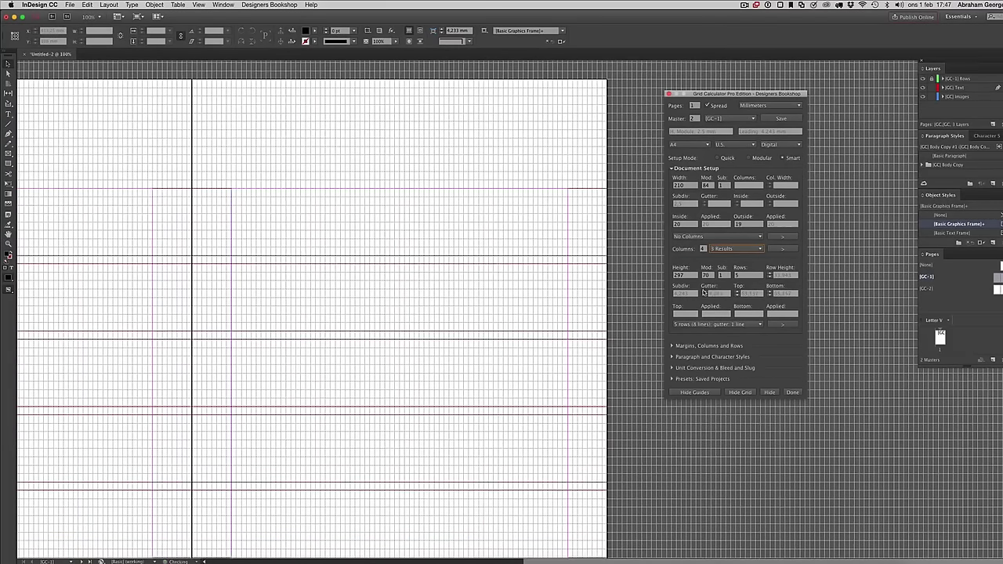
click(770, 274)
click(770, 273)
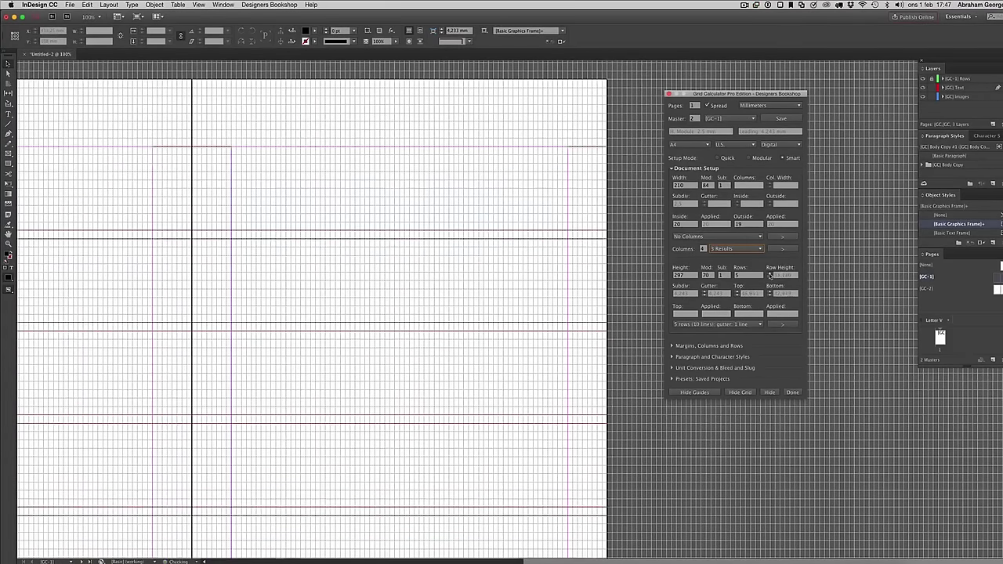
click(770, 274)
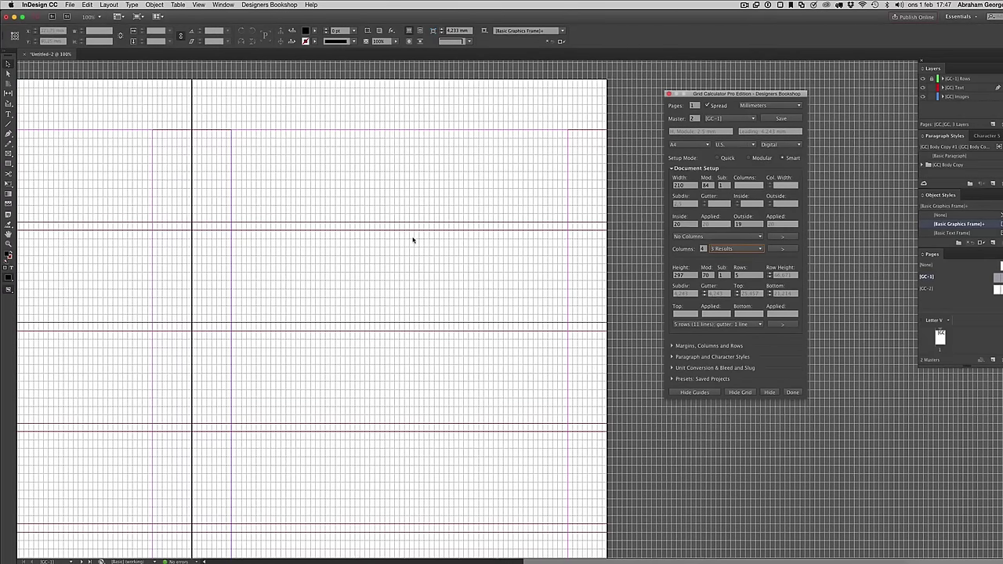
Turn on x-height image-lines for the Body Copy #1 paragraph style
click(691, 356)
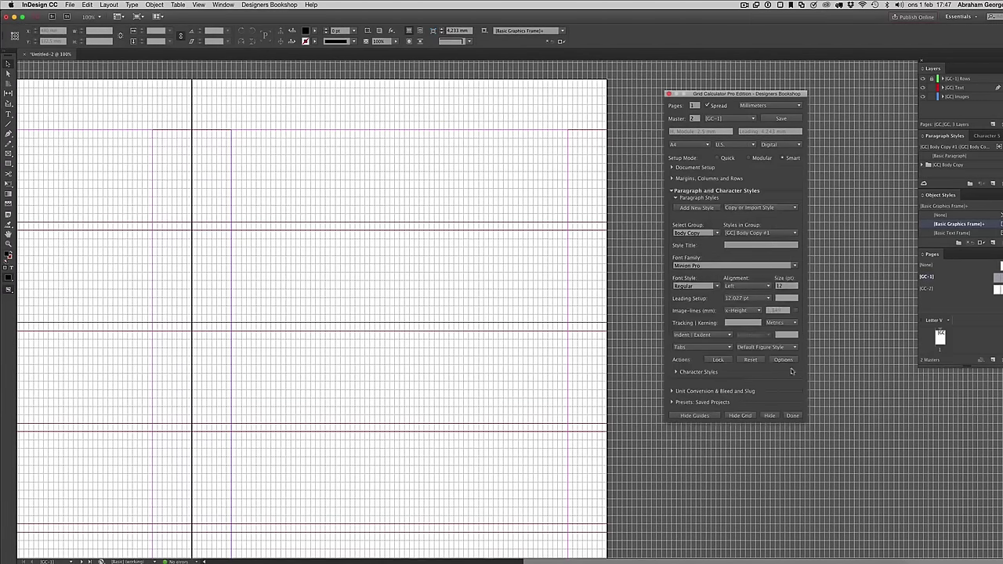
click(795, 311)
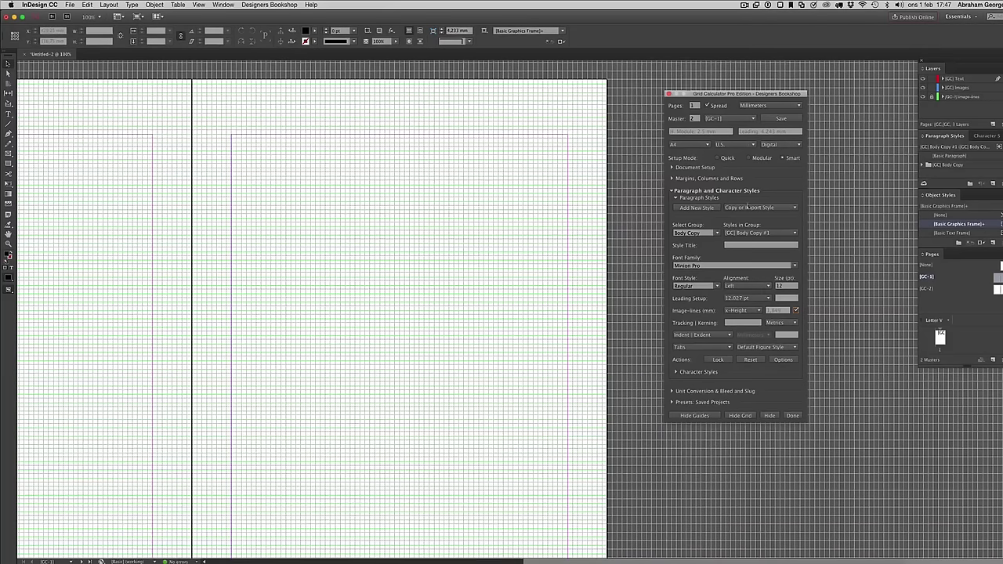
Return to the Smart mode document setup and start editing the desired top margin
click(781, 158)
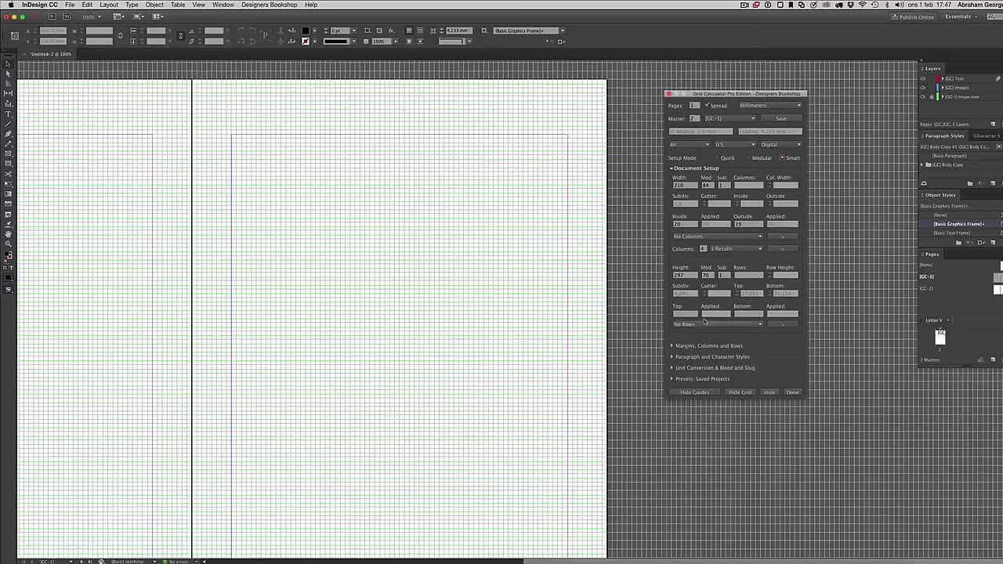
click(684, 312)
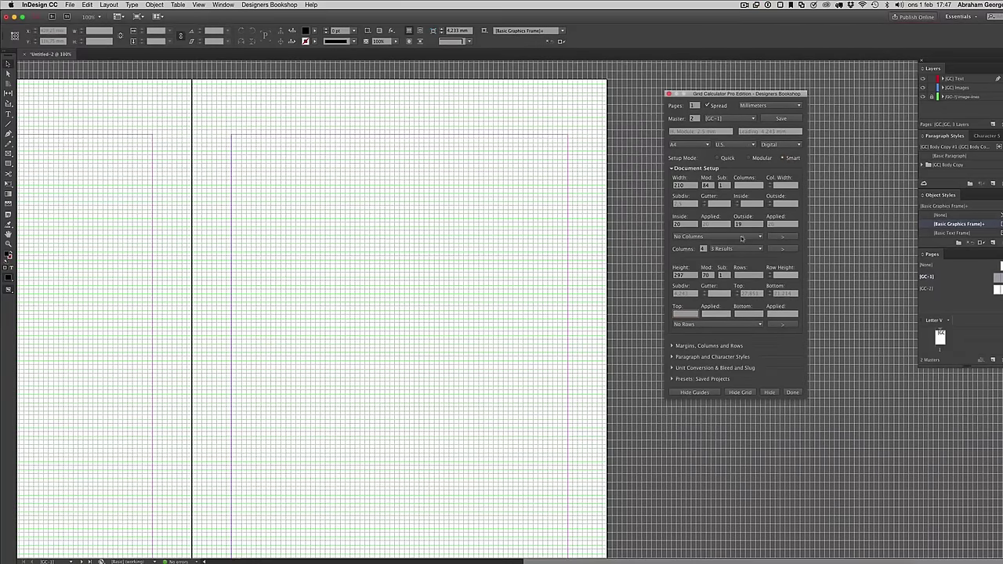